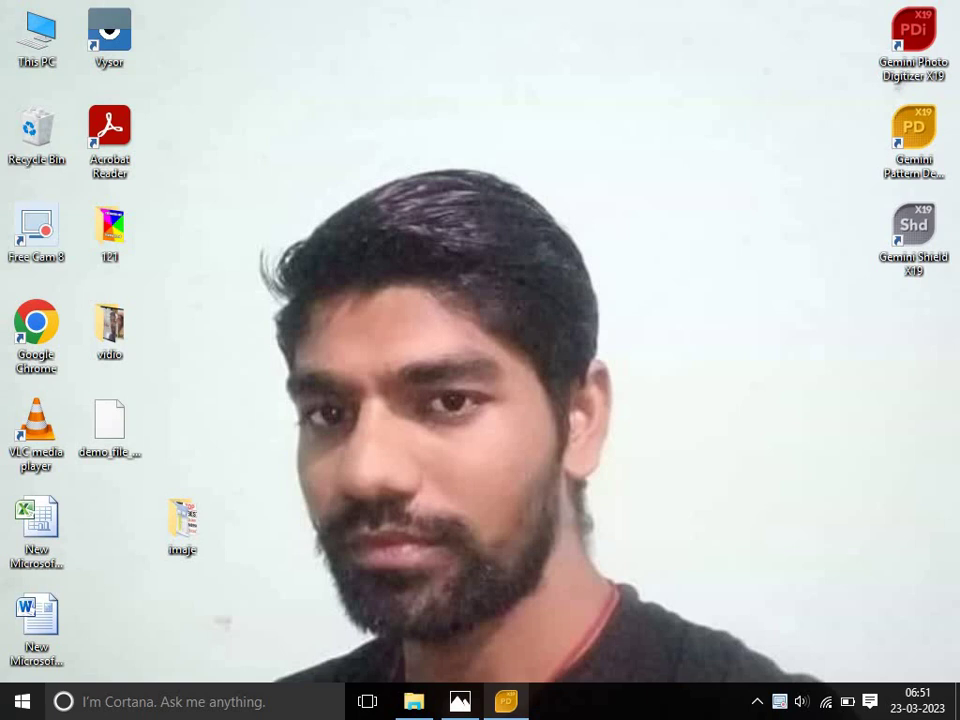
Bring up the imaje folder in File Explorer and select the reglance sleeve thumbnail
{"action": "left_click", "coordinate": [458, 702]}
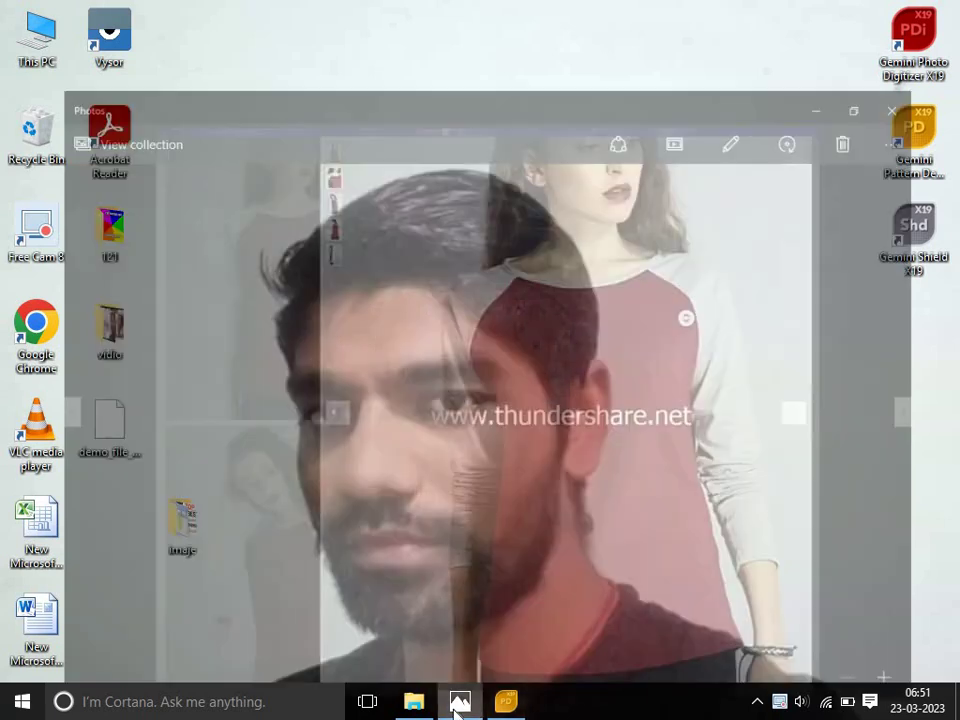
{"action": "left_click", "coordinate": [458, 703]}
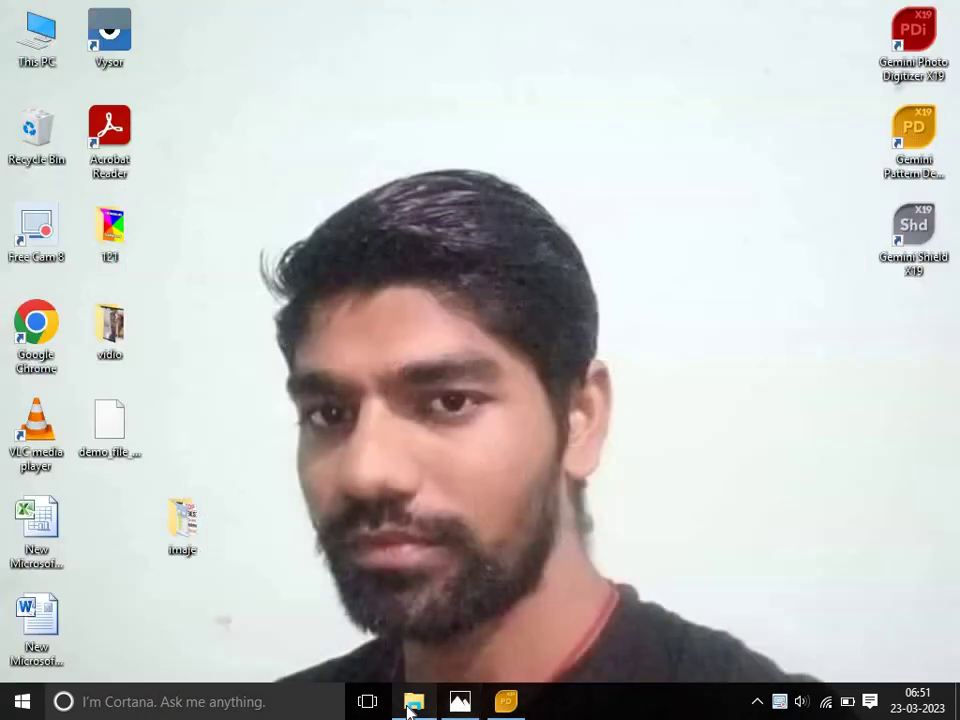
{"action": "mouse_move", "coordinate": [413, 702]}
{"action": "left_click", "coordinate": [408, 655]}
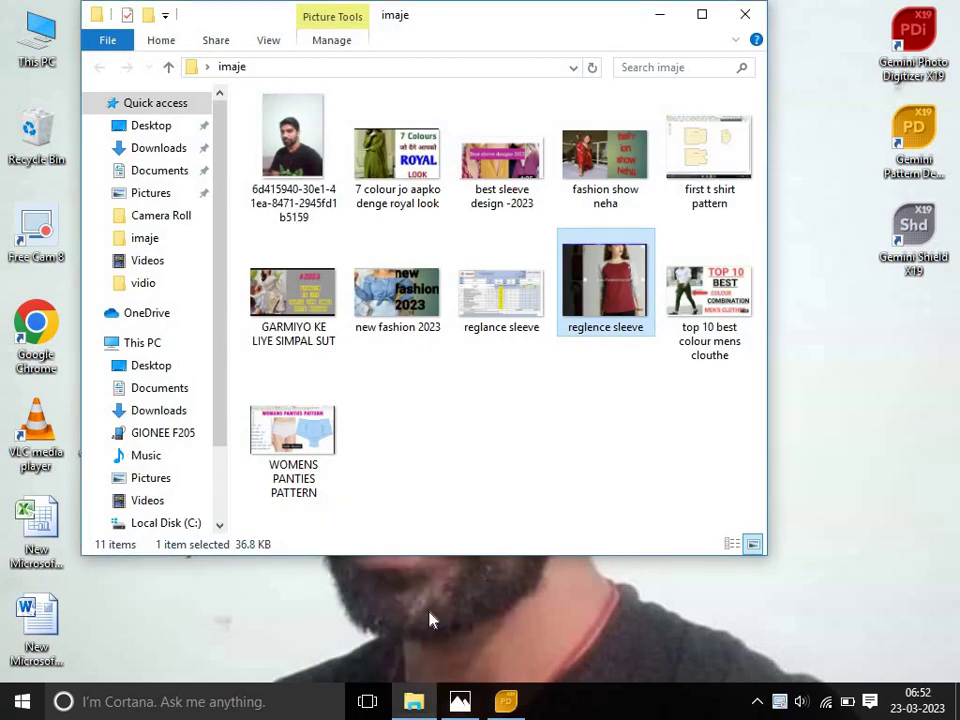
{"action": "left_click", "coordinate": [488, 318]}
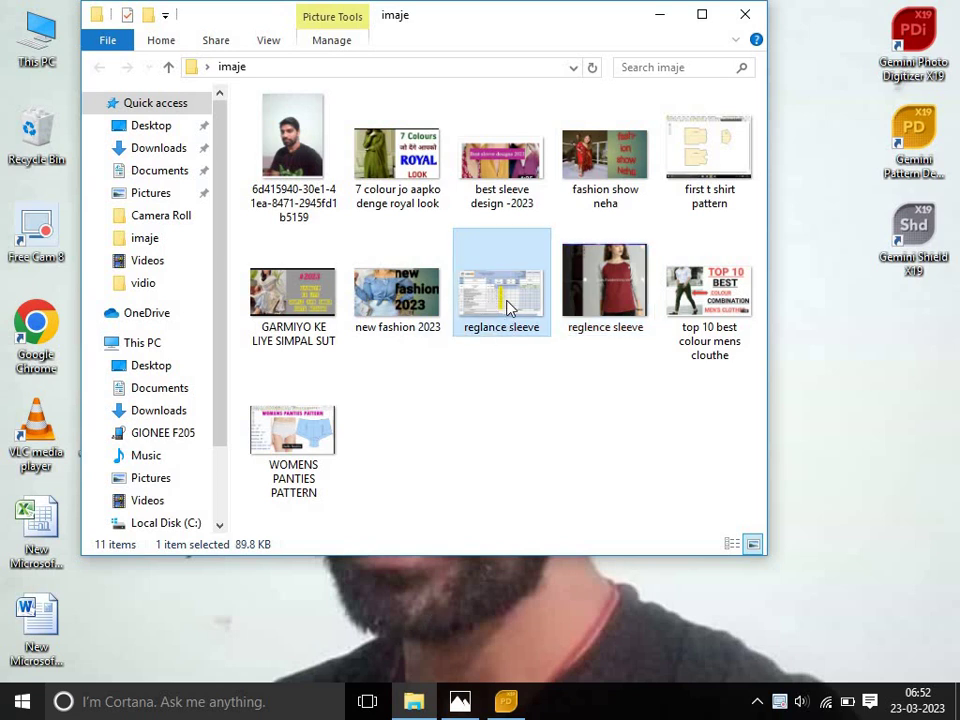
View the reglance sleeve spec sheet in Photos, then minimize Photos and File Explorer
{"action": "double_click", "coordinate": [508, 310]}
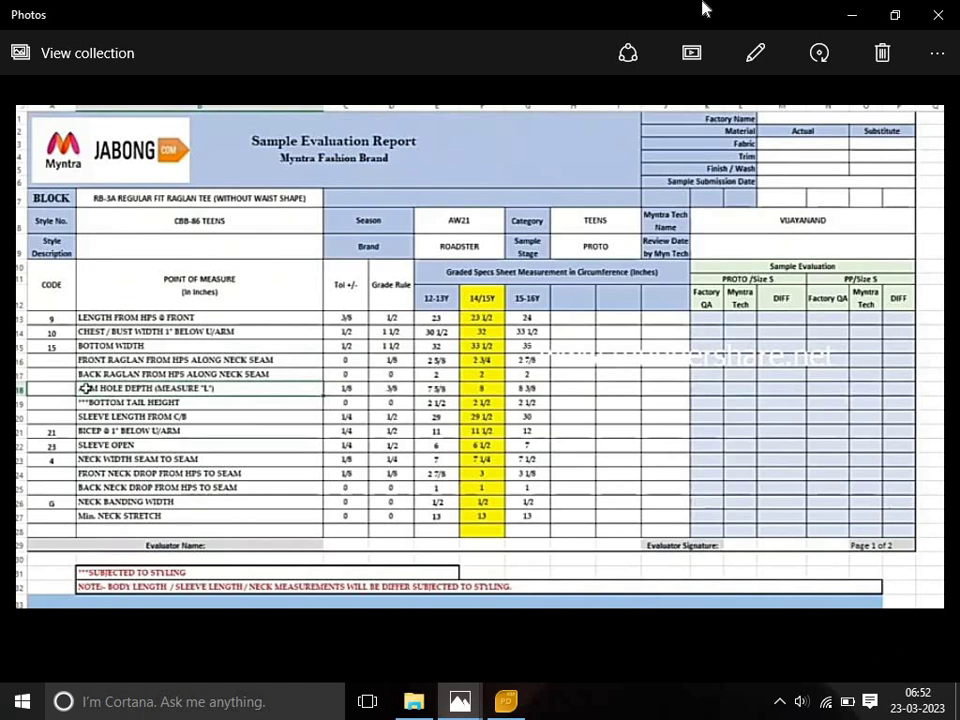
{"action": "mouse_move", "coordinate": [480, 356]}
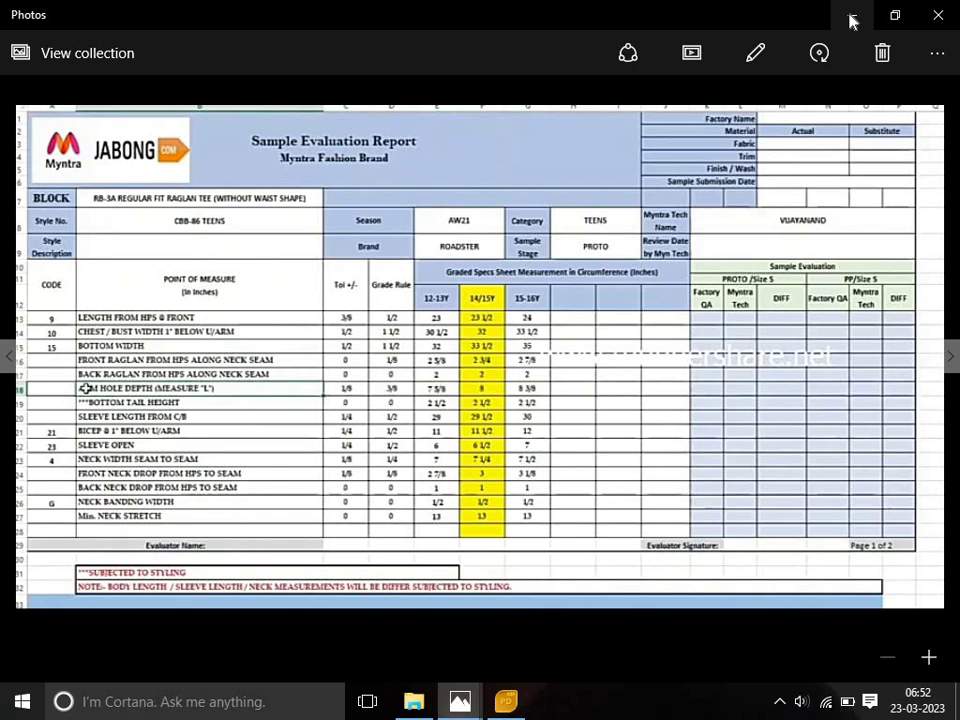
{"action": "left_click", "coordinate": [835, 18]}
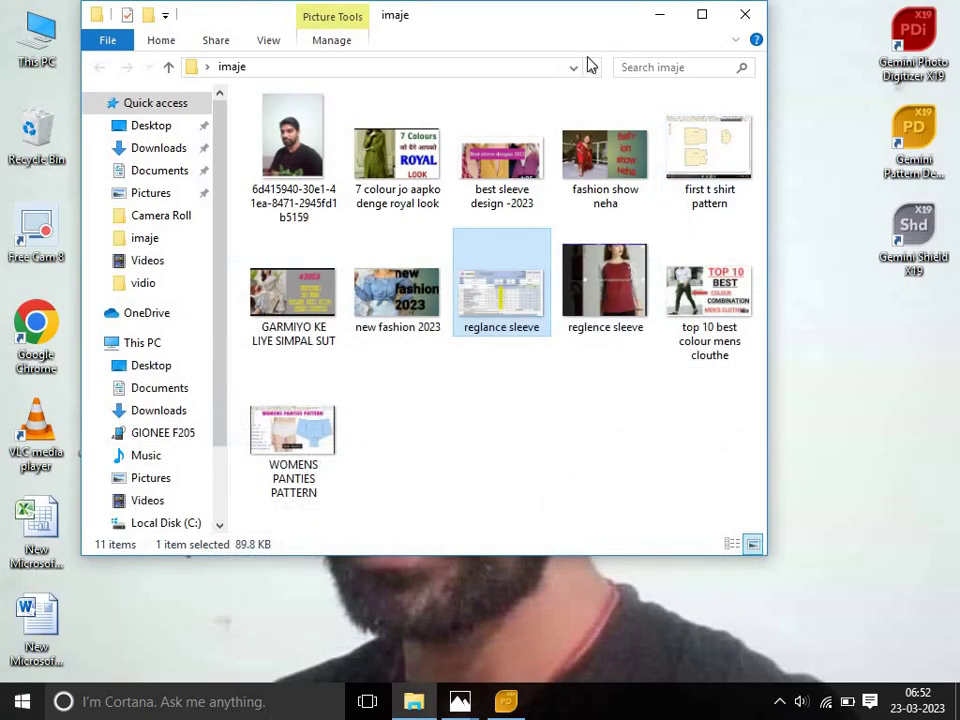
{"action": "left_click", "coordinate": [657, 22]}
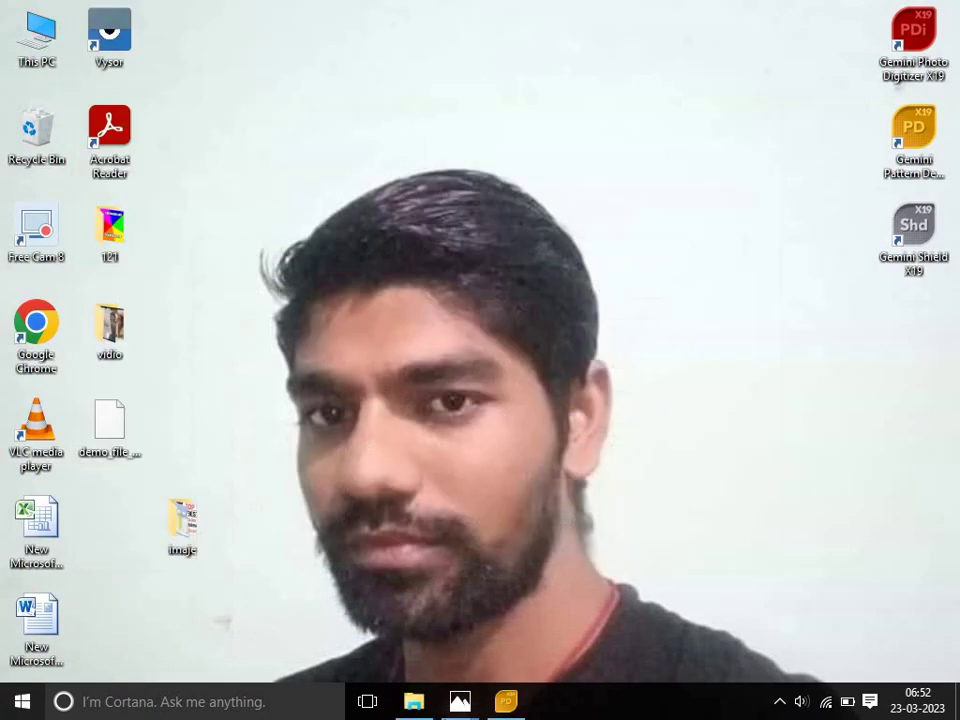
Draw a 23.5 × 8 inch rectangle piece with Draw Rectangle Diagonal
{"action": "left_click", "coordinate": [510, 704]}
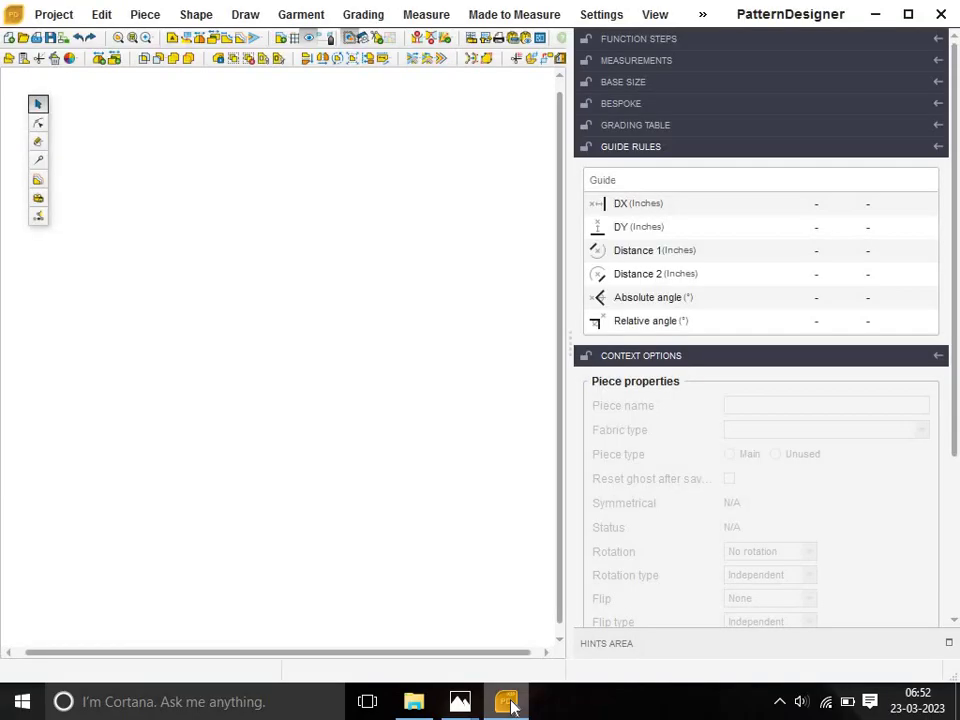
{"action": "left_click", "coordinate": [38, 142]}
{"action": "left_click", "coordinate": [28, 57]}
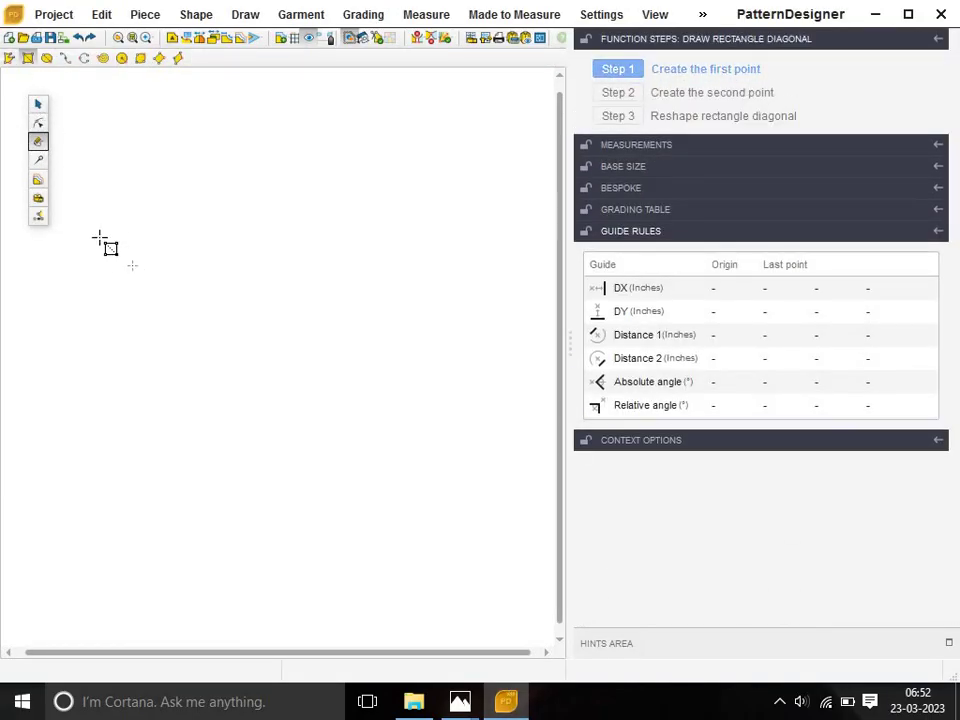
{"action": "left_click", "coordinate": [104, 234]}
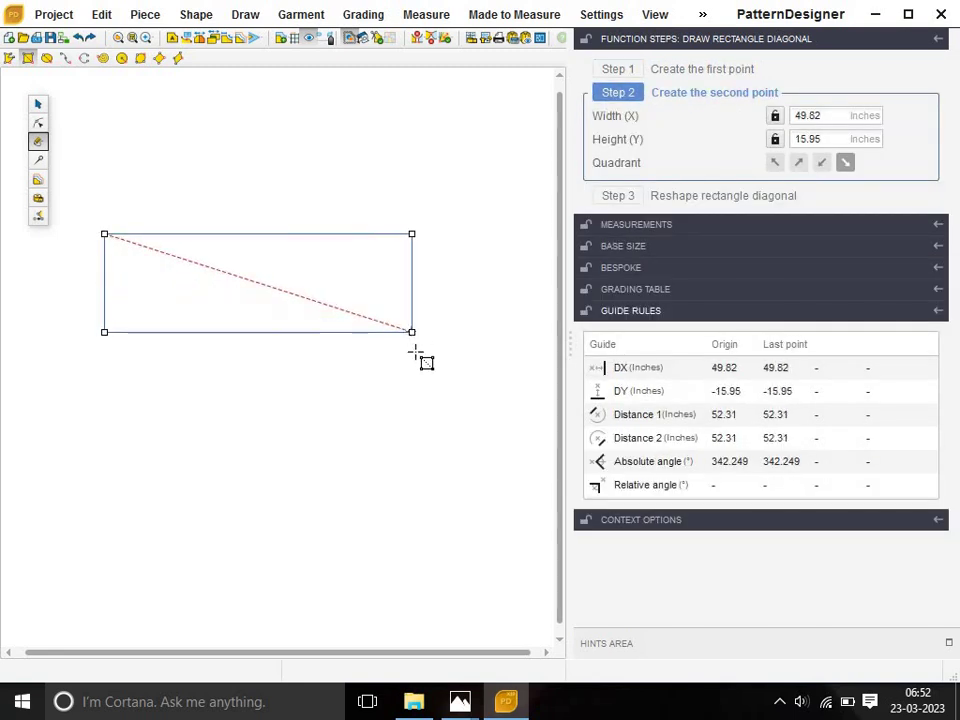
{"action": "left_click", "coordinate": [428, 386]}
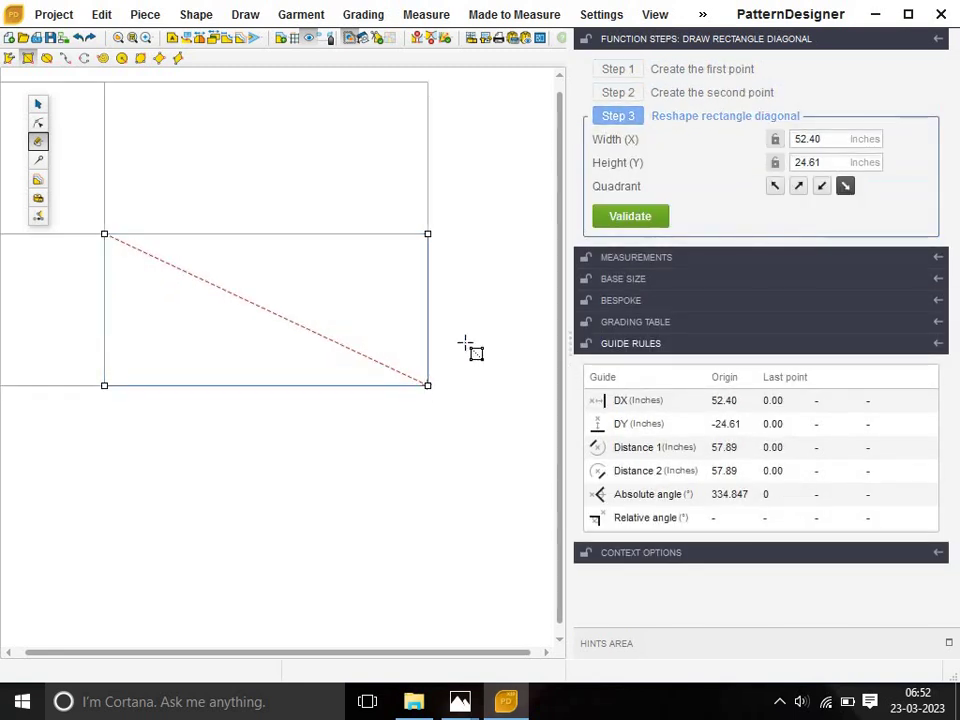
{"action": "double_click", "coordinate": [832, 145]}
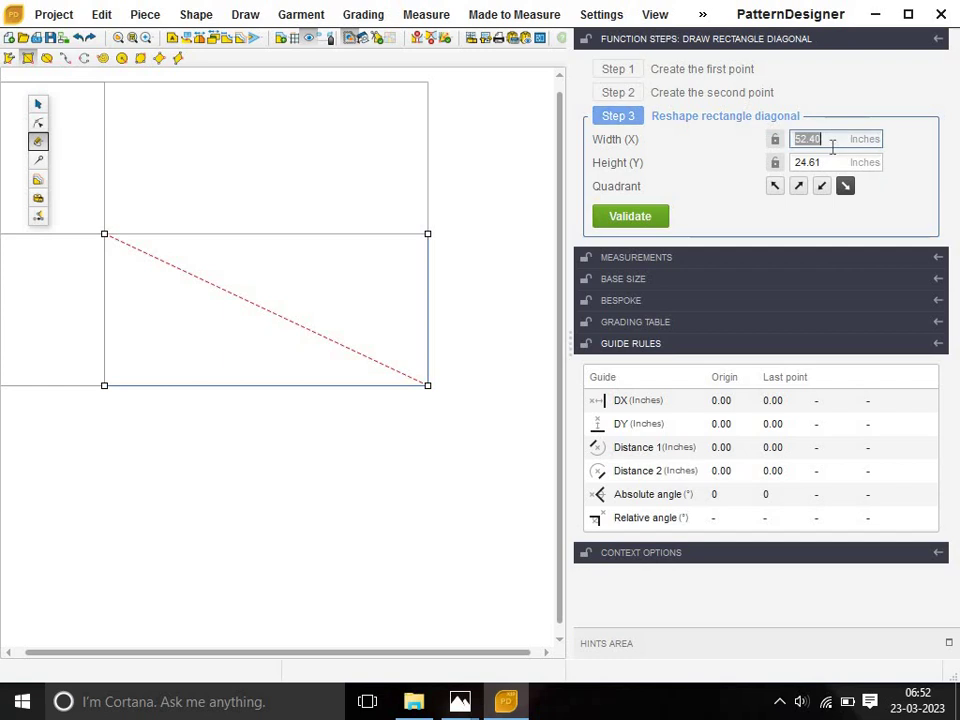
{"action": "type", "text": "23"}
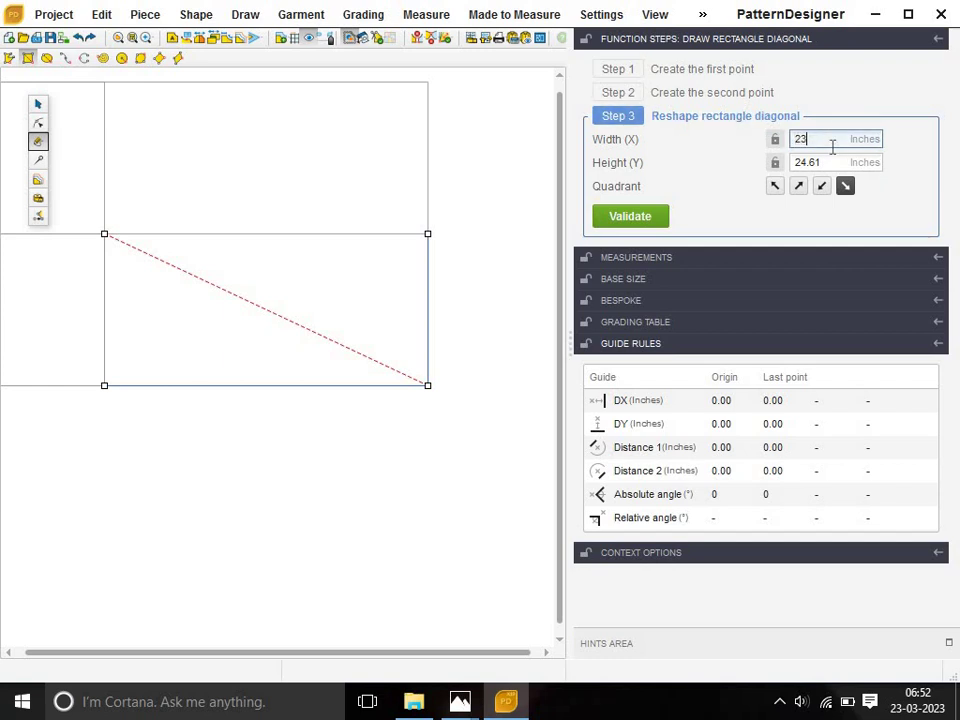
{"action": "type", "text": ".5"}
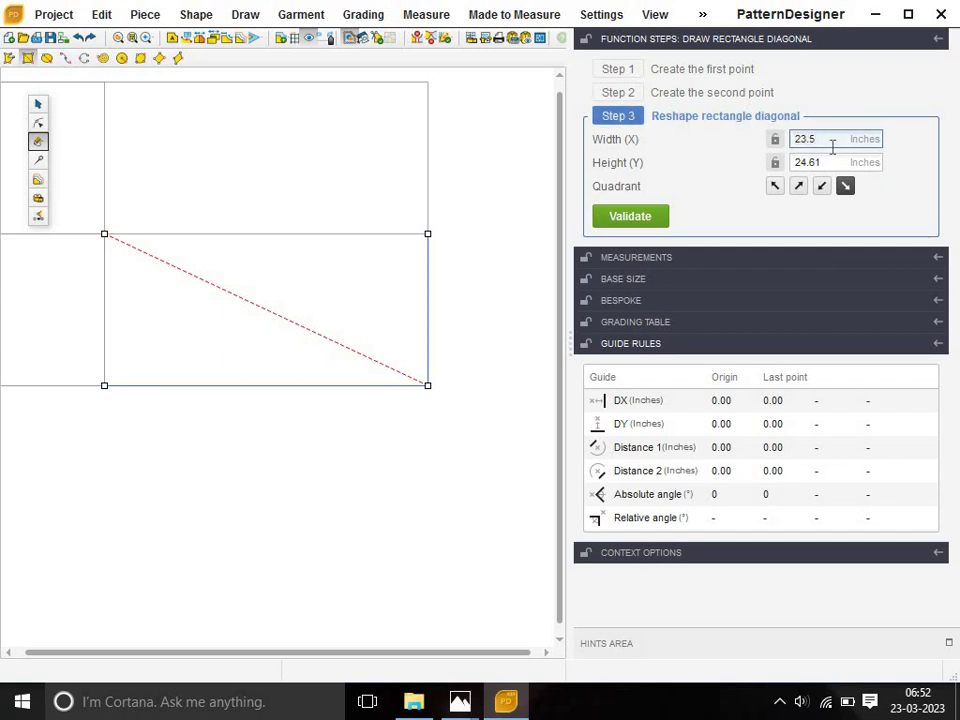
{"action": "key", "text": "Tab"}
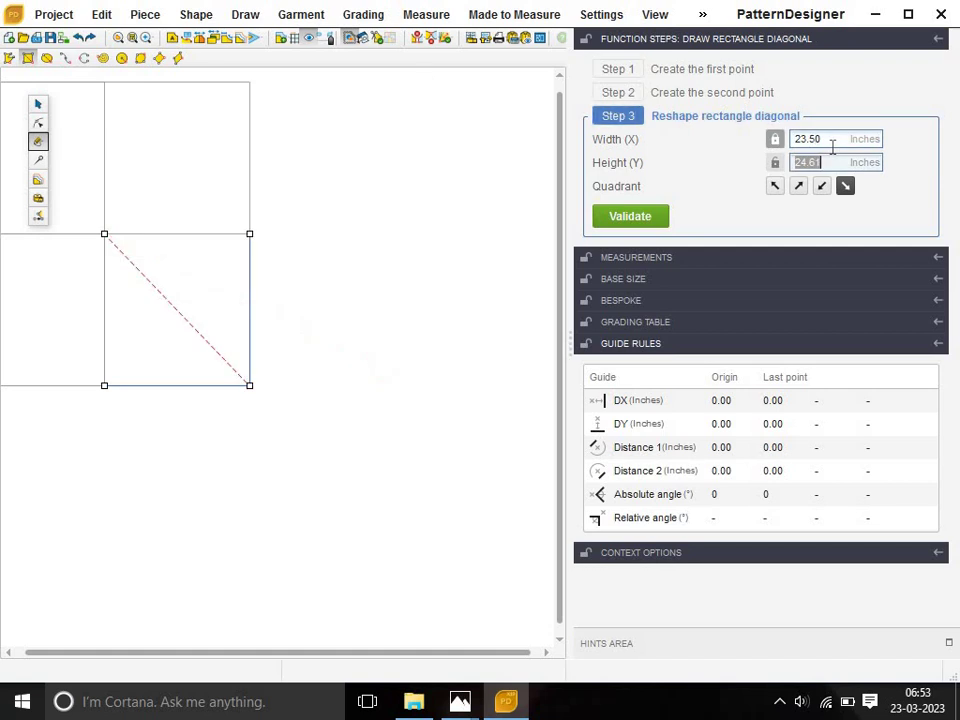
{"action": "type", "text": "8"}
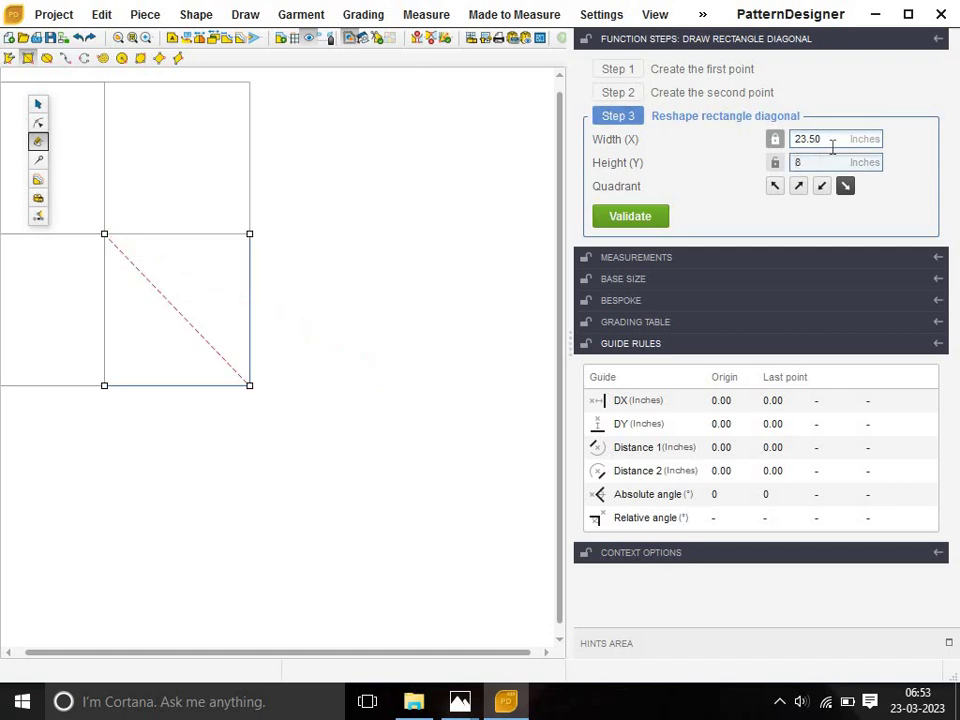
{"action": "key", "text": "Return"}
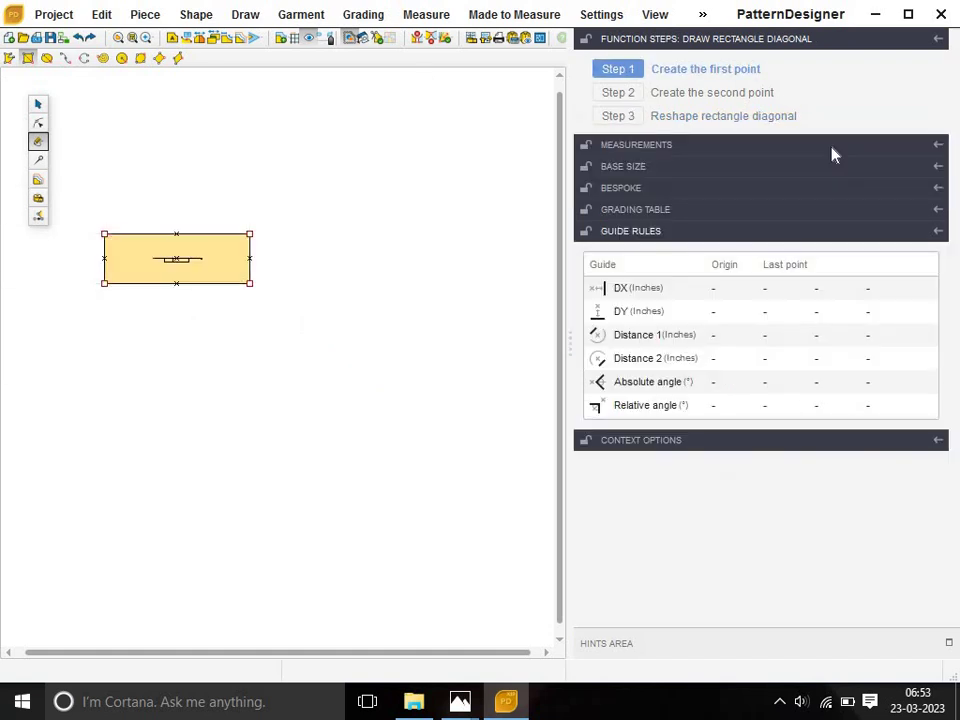
Select the piece's bottom-left corner point and start Create Point at Distance
{"action": "left_click", "coordinate": [38, 122]}
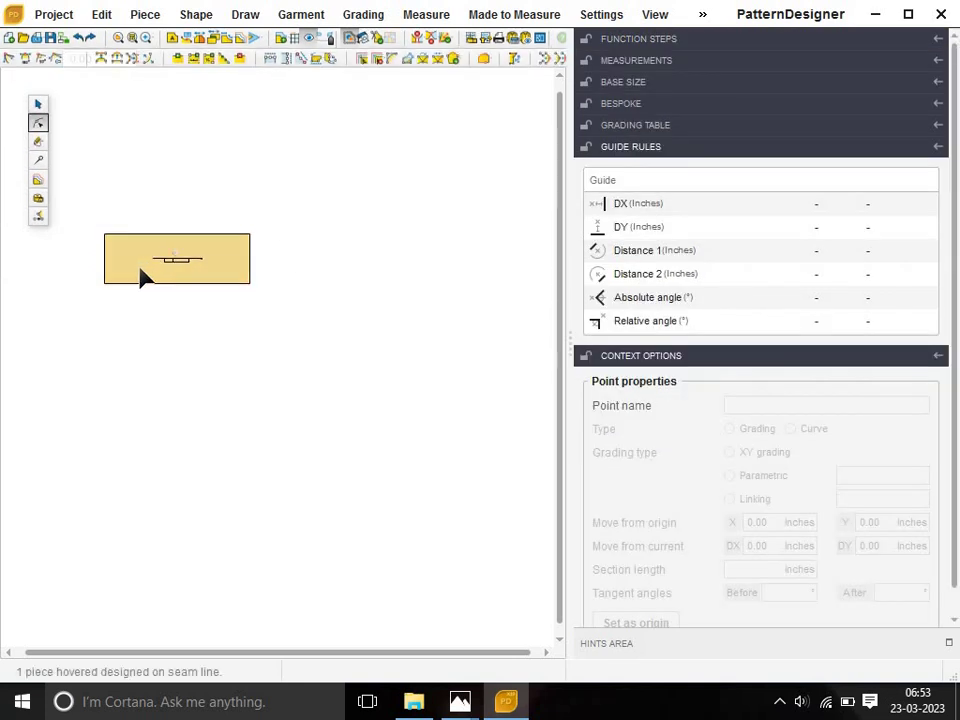
{"action": "left_click", "coordinate": [133, 279]}
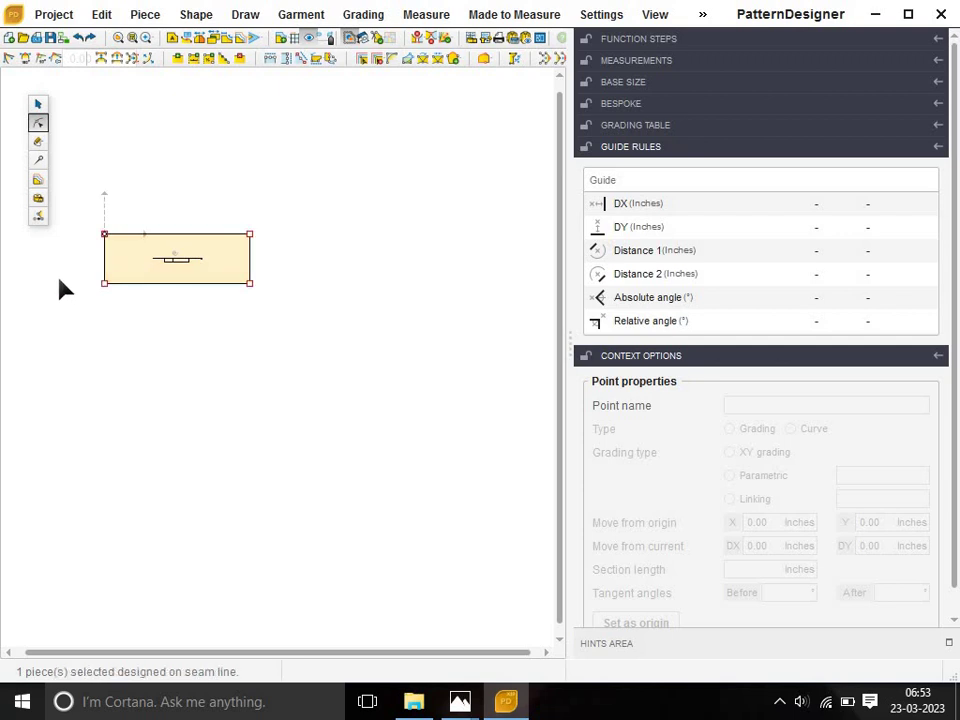
{"action": "left_click_drag", "start_coordinate": [59, 276], "coordinate": [143, 357]}
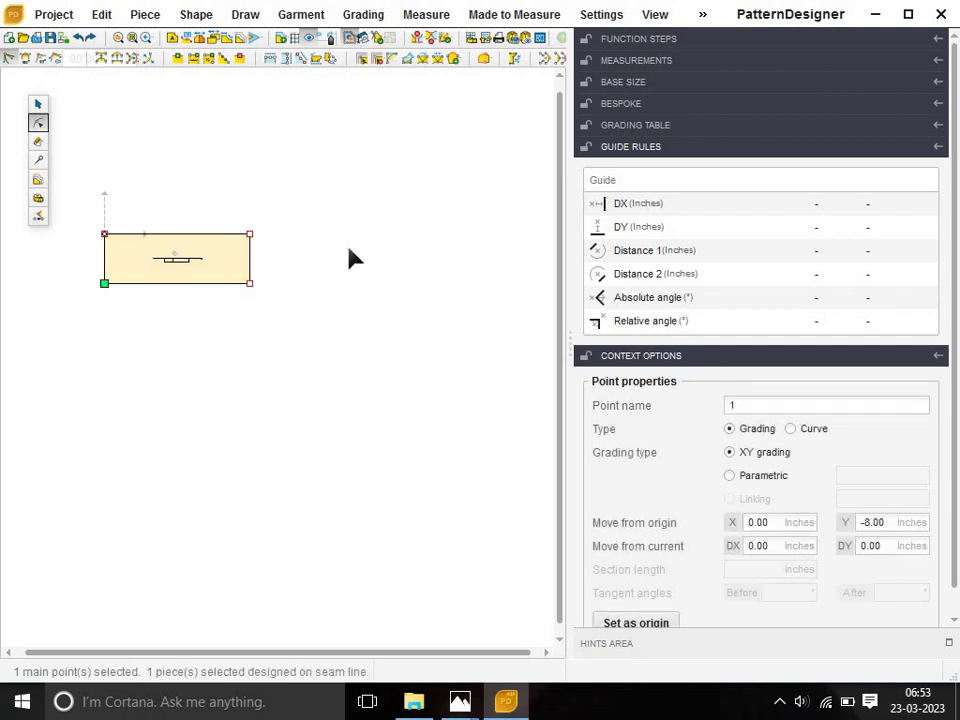
{"action": "left_click", "coordinate": [194, 58]}
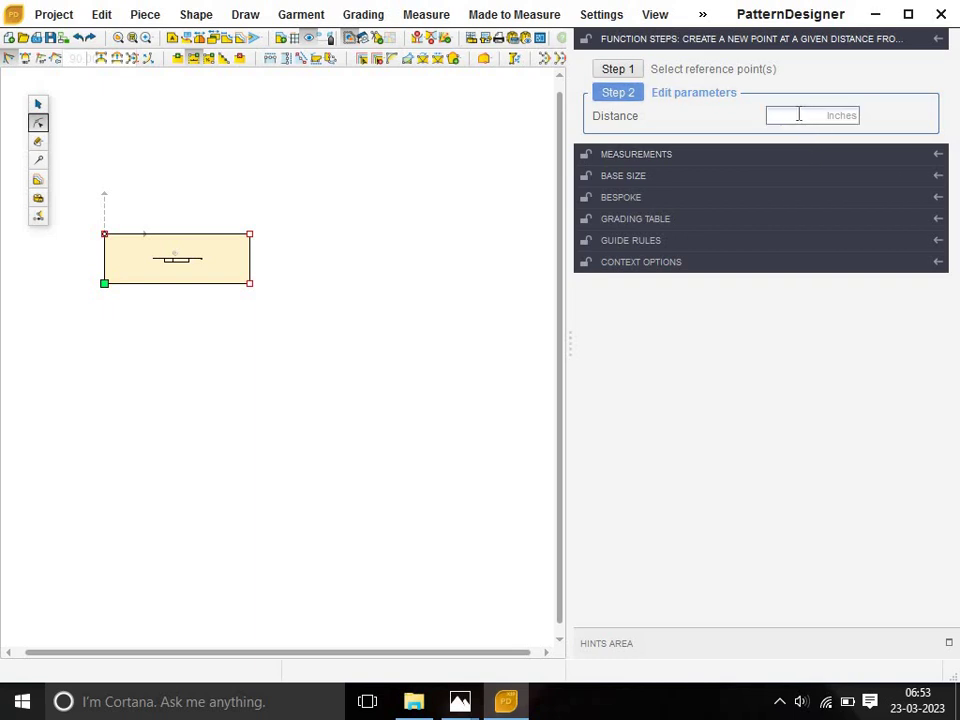
{"action": "mouse_move", "coordinate": [460, 701]}
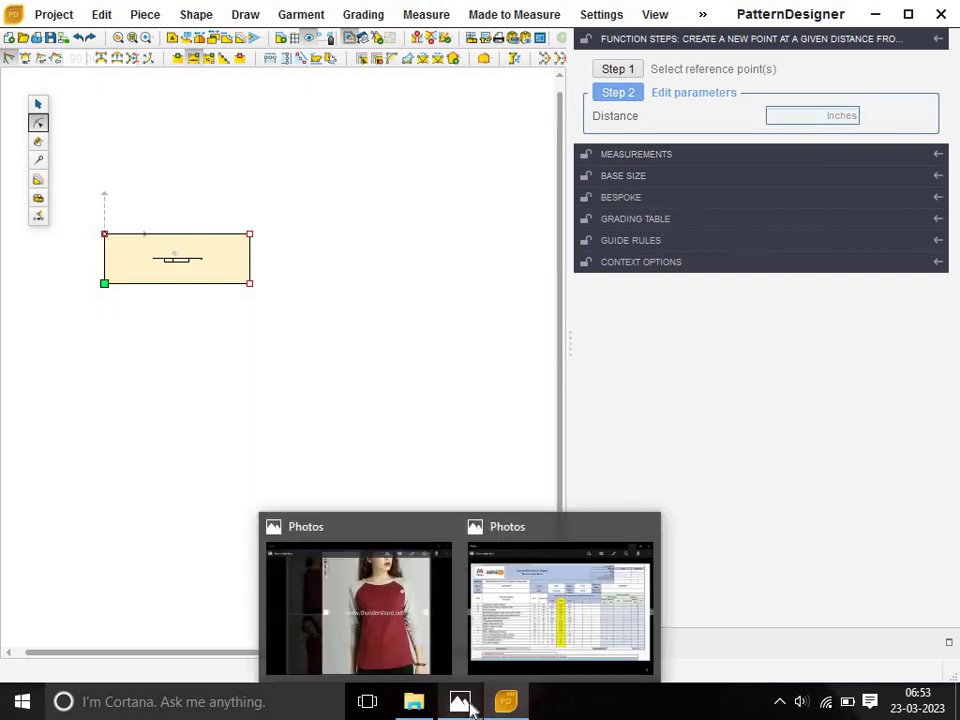
{"action": "mouse_move", "coordinate": [559, 605]}
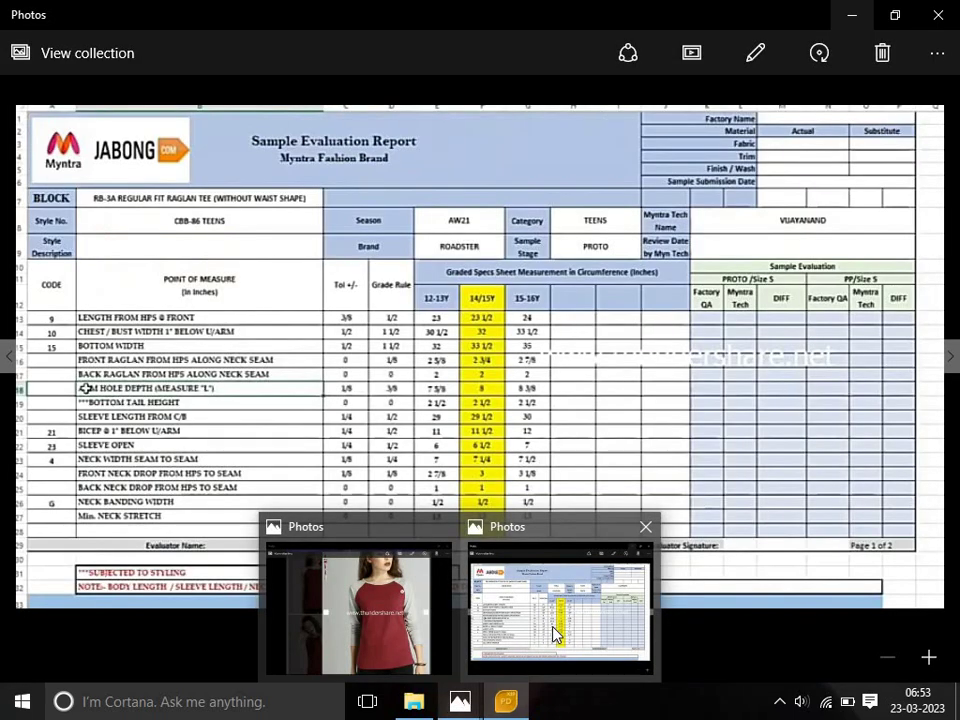
{"action": "left_click", "coordinate": [553, 633]}
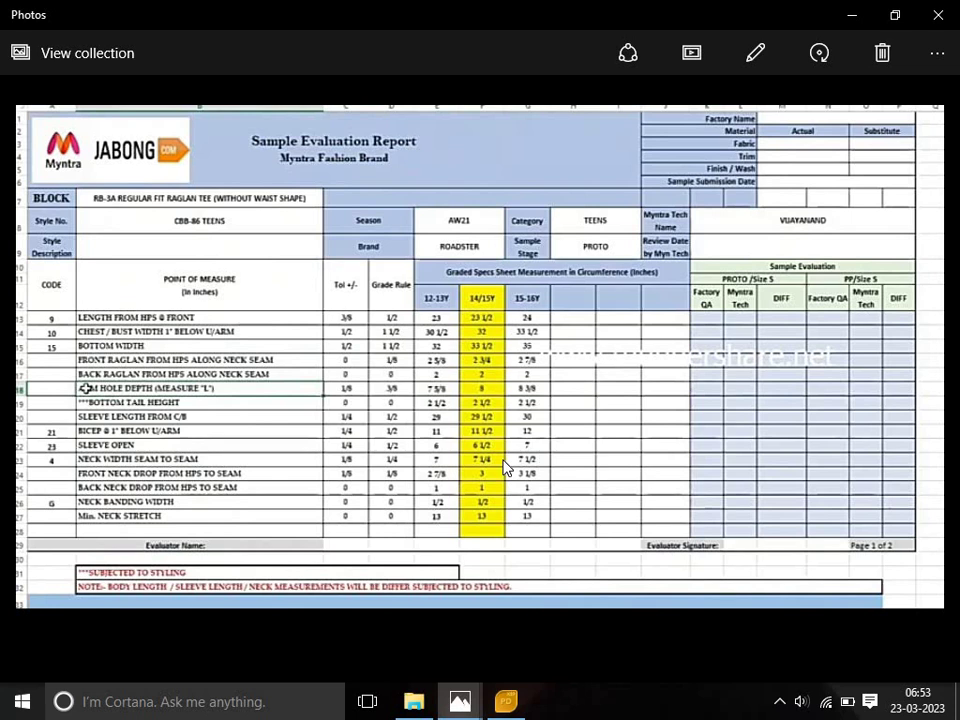
{"action": "mouse_move", "coordinate": [480, 350]}
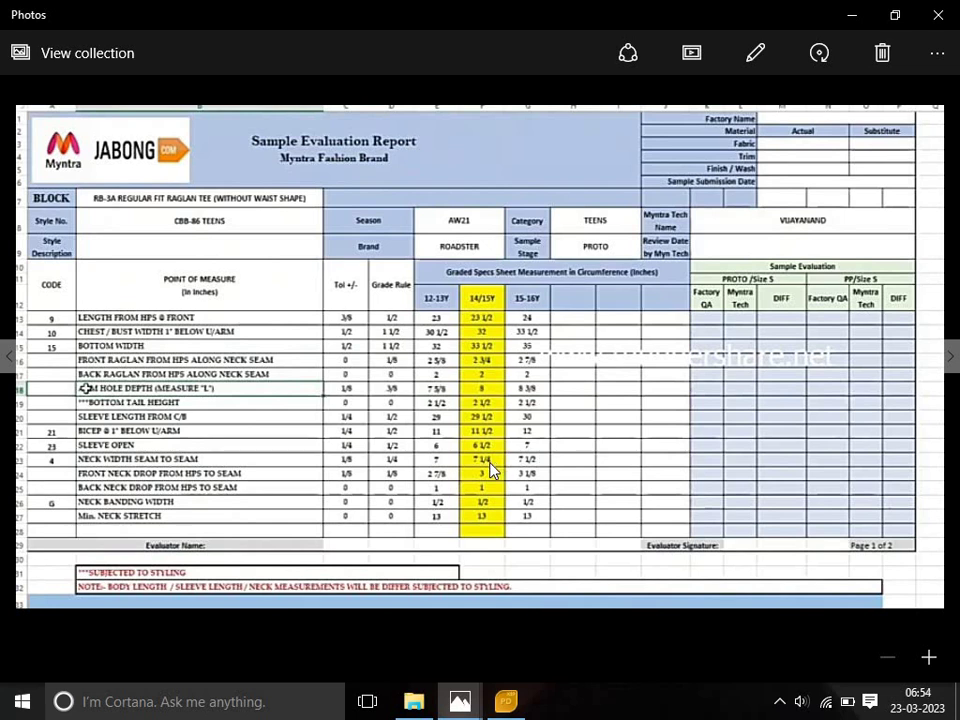
Minimize the spec sheet and launch Calculator from Windows search
{"action": "left_click", "coordinate": [853, 16]}
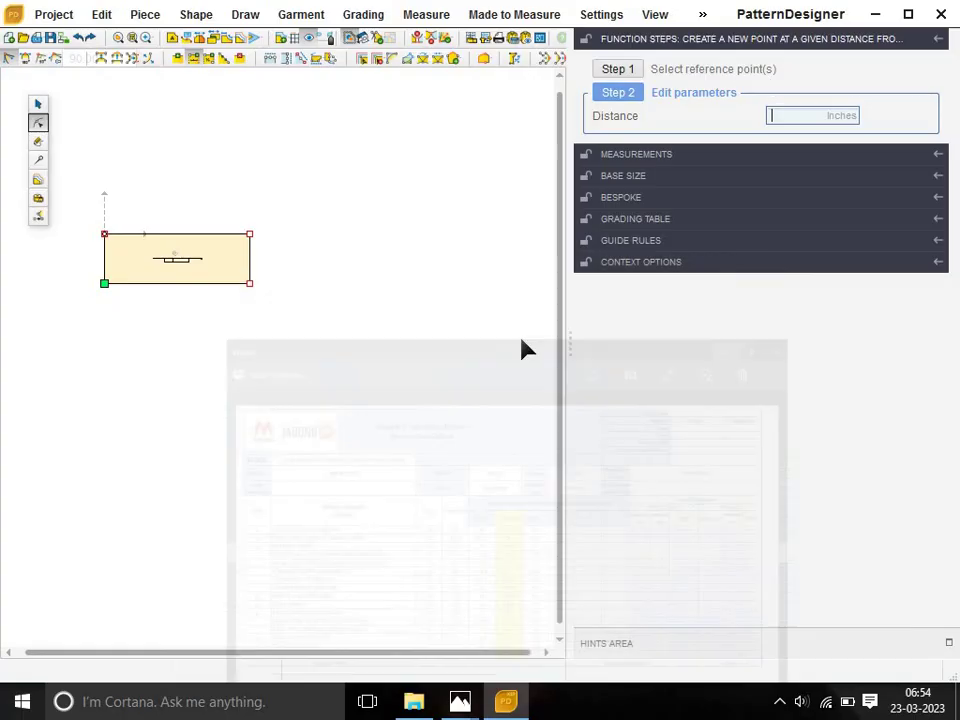
{"action": "left_click", "coordinate": [95, 706]}
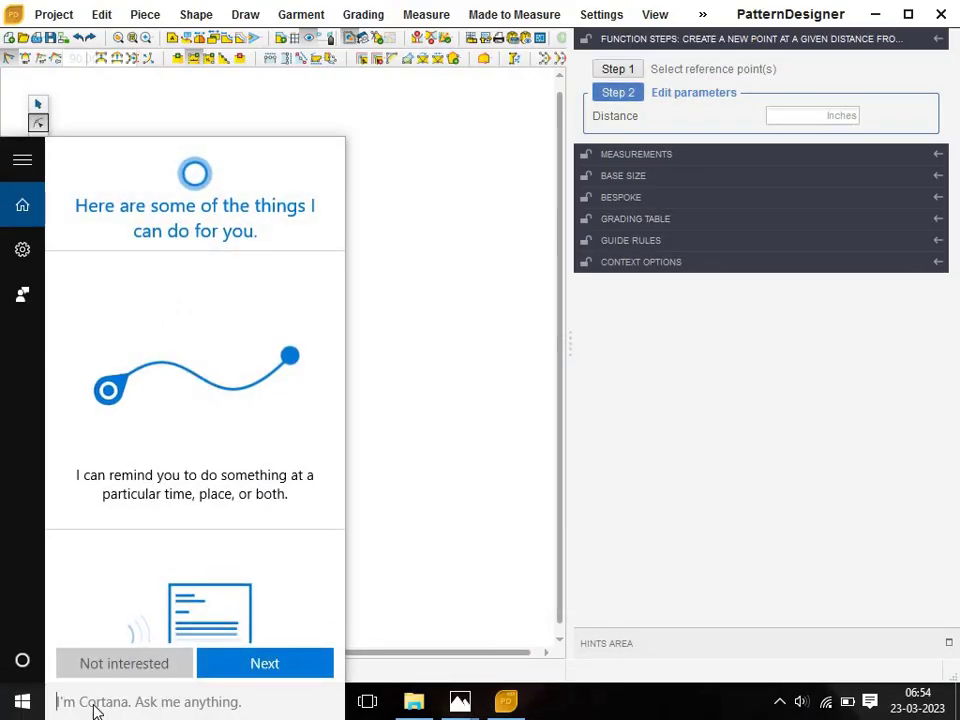
{"action": "type", "text": "ca"}
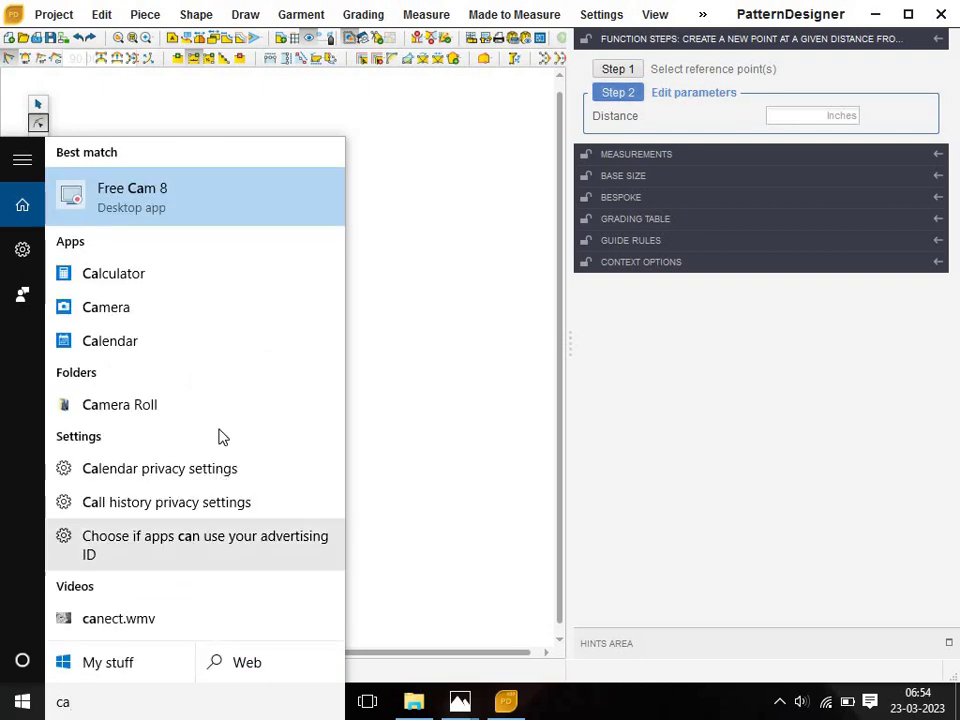
{"action": "left_click", "coordinate": [124, 282]}
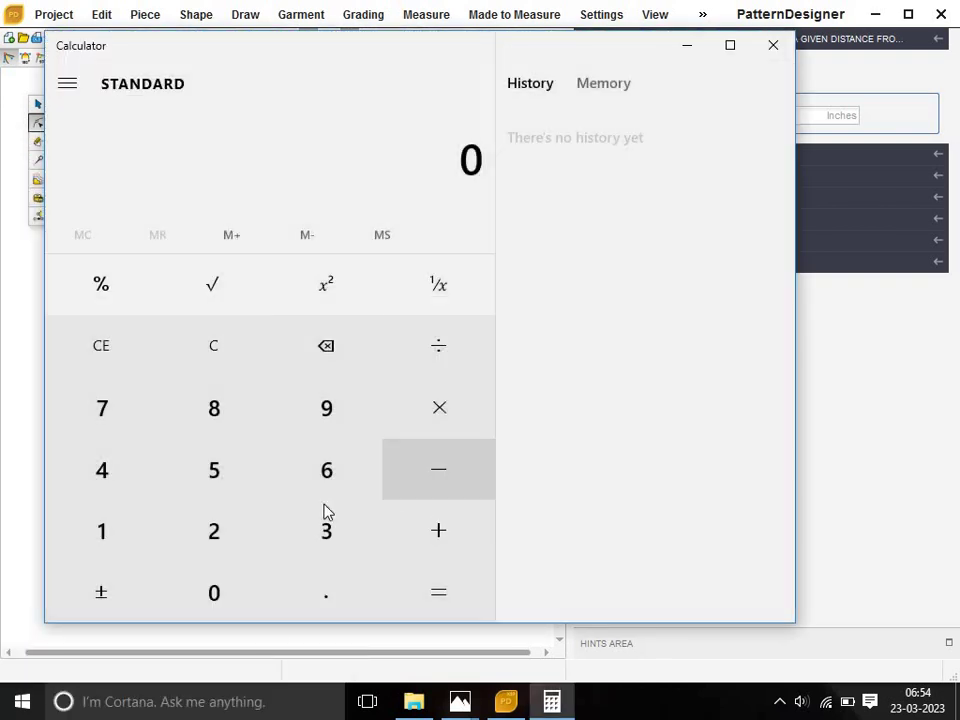
Compute 7.25 ÷ 2 = 3.625 in Calculator, then minimize it
{"action": "left_click", "coordinate": [124, 428]}
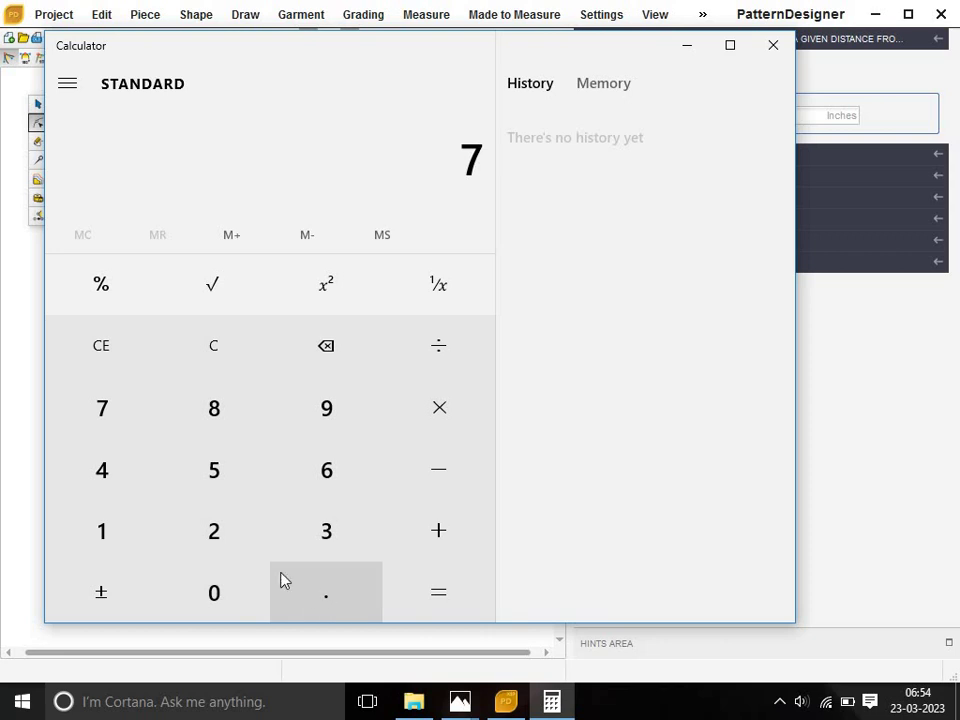
{"action": "left_click", "coordinate": [282, 580]}
{"action": "left_click", "coordinate": [234, 535]}
{"action": "left_click", "coordinate": [221, 489]}
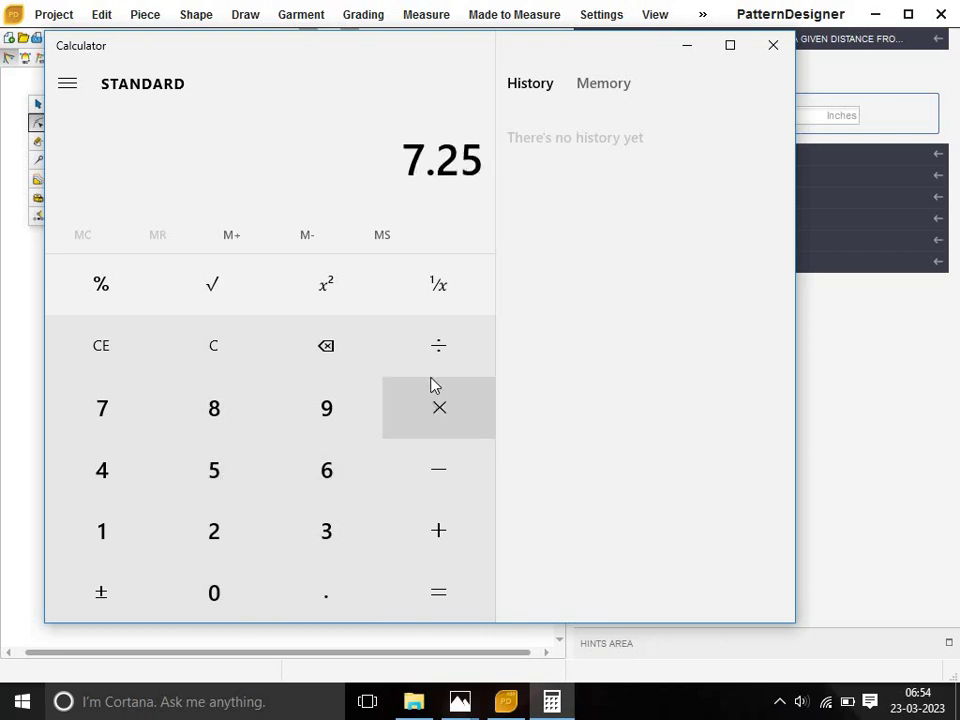
{"action": "left_click", "coordinate": [439, 350]}
{"action": "left_click", "coordinate": [226, 537]}
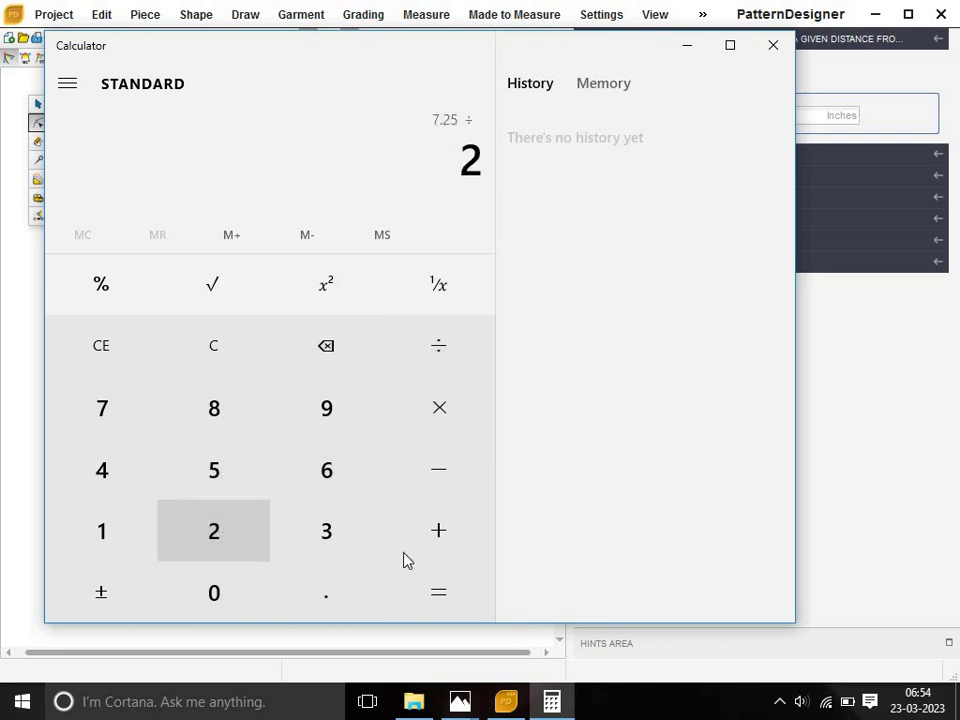
{"action": "left_click", "coordinate": [439, 590]}
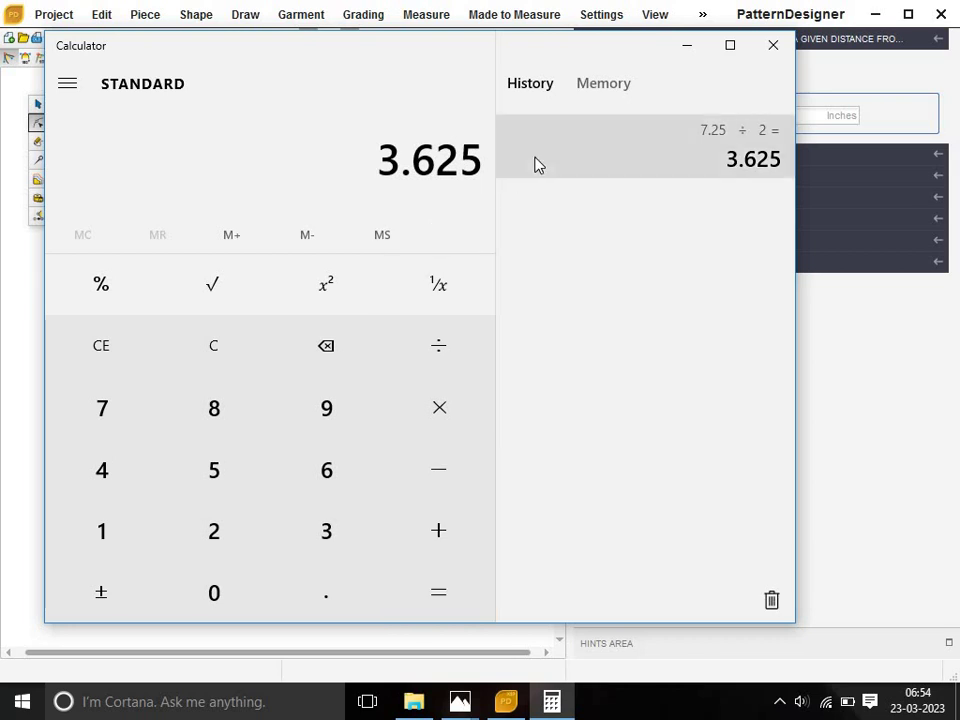
{"action": "left_click", "coordinate": [705, 49]}
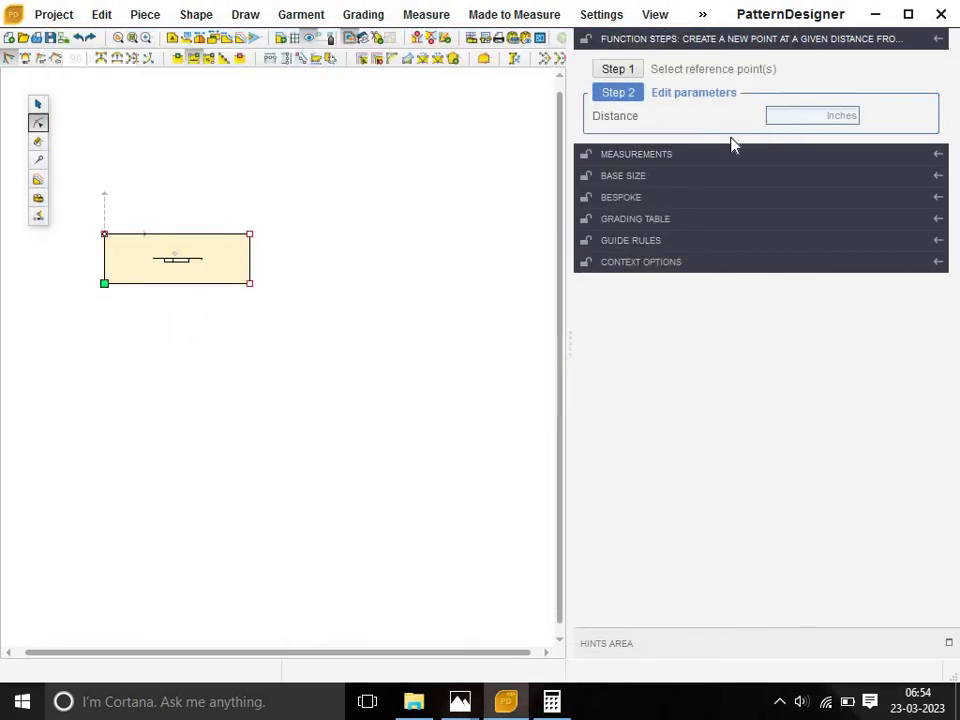
Place a point 3.625 inches along the lower edge from the bottom-left corner
{"action": "left_click", "coordinate": [829, 110]}
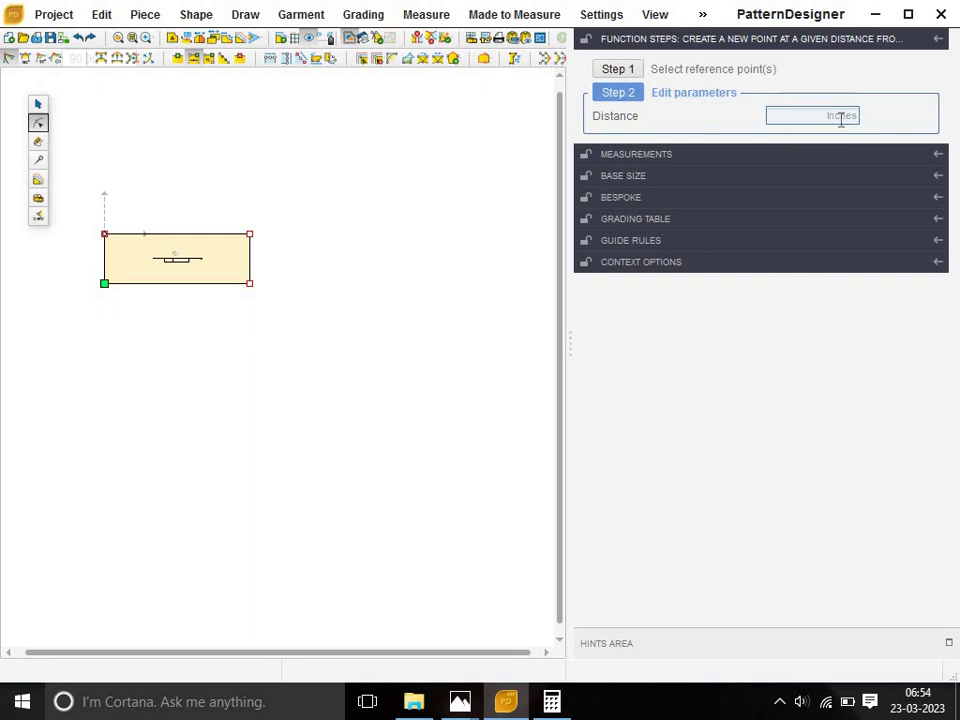
{"action": "type", "text": "3."}
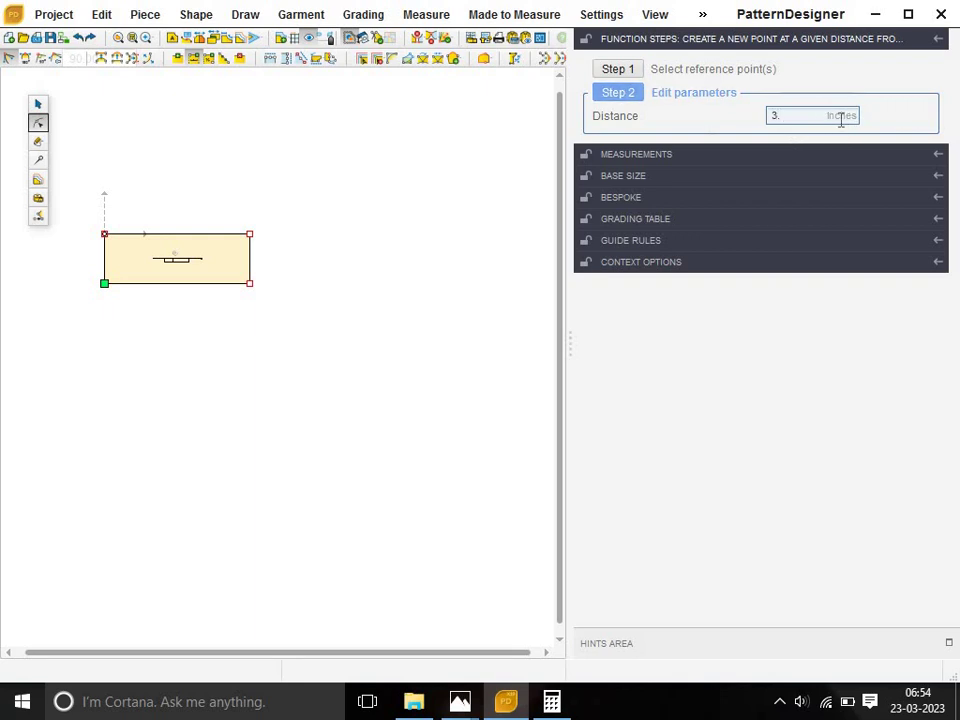
{"action": "type", "text": "6"}
{"action": "type", "text": "25"}
{"action": "type", "text": "2"}
{"action": "key", "text": "Return"}
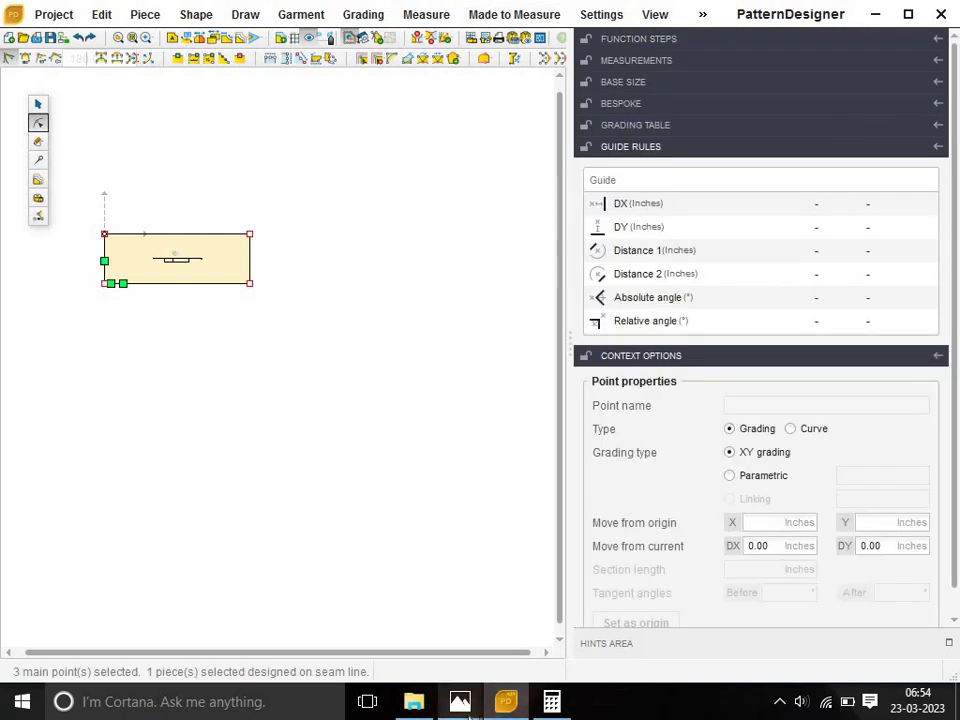
{"action": "mouse_move", "coordinate": [460, 701]}
{"action": "left_click", "coordinate": [553, 626]}
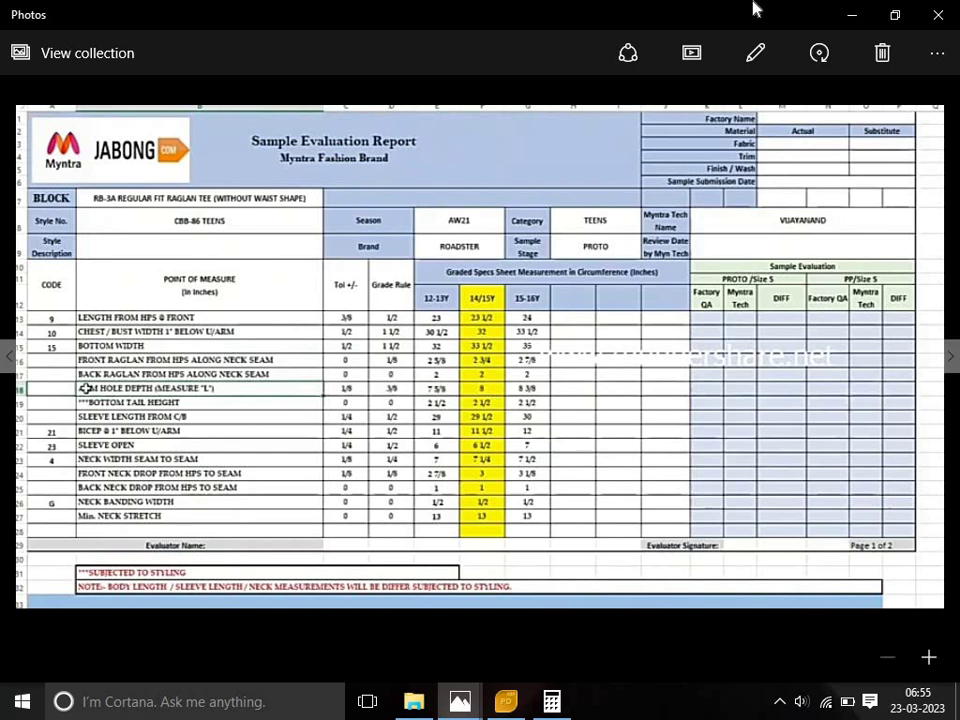
Minimize the Sample Evaluation Report spec sheet to return to the pattern piece
{"action": "left_click", "coordinate": [848, 24]}
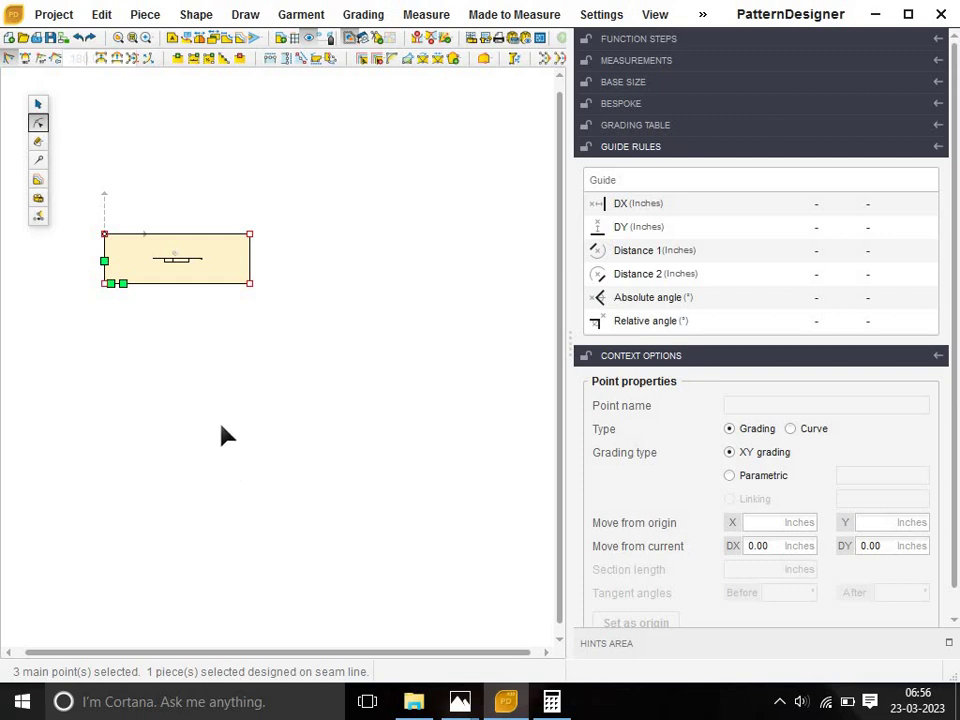
Shift the piece's top-left corner point 1.25 inches right using Move DX
{"action": "left_click", "coordinate": [180, 326]}
{"action": "left_click", "coordinate": [122, 253]}
{"action": "left_click_drag", "start_coordinate": [87, 208], "coordinate": [118, 256]}
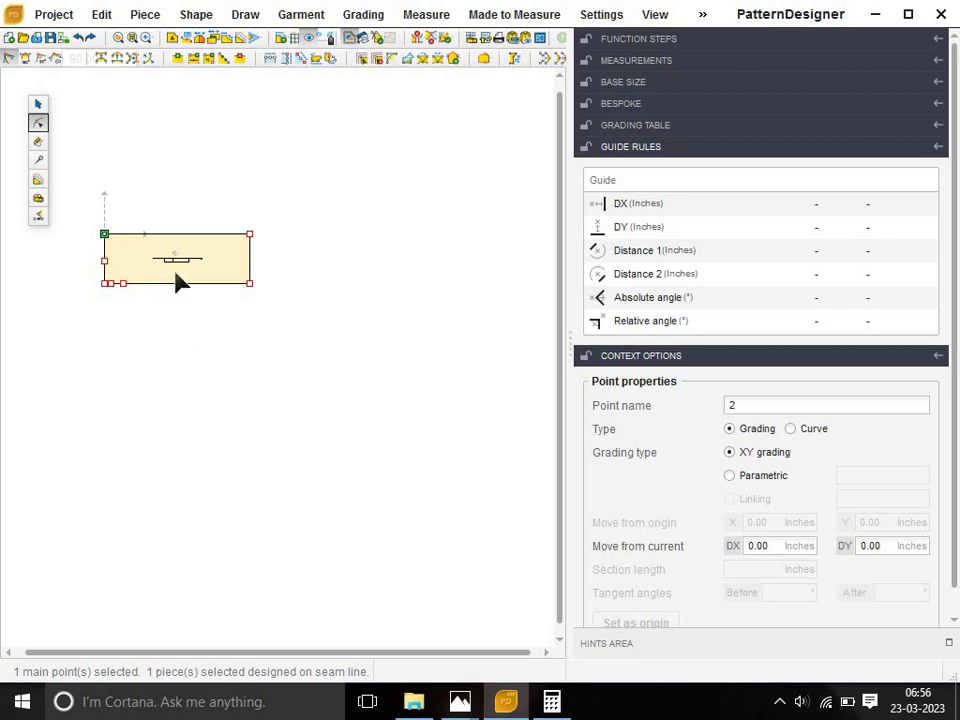
{"action": "double_click", "coordinate": [789, 546]}
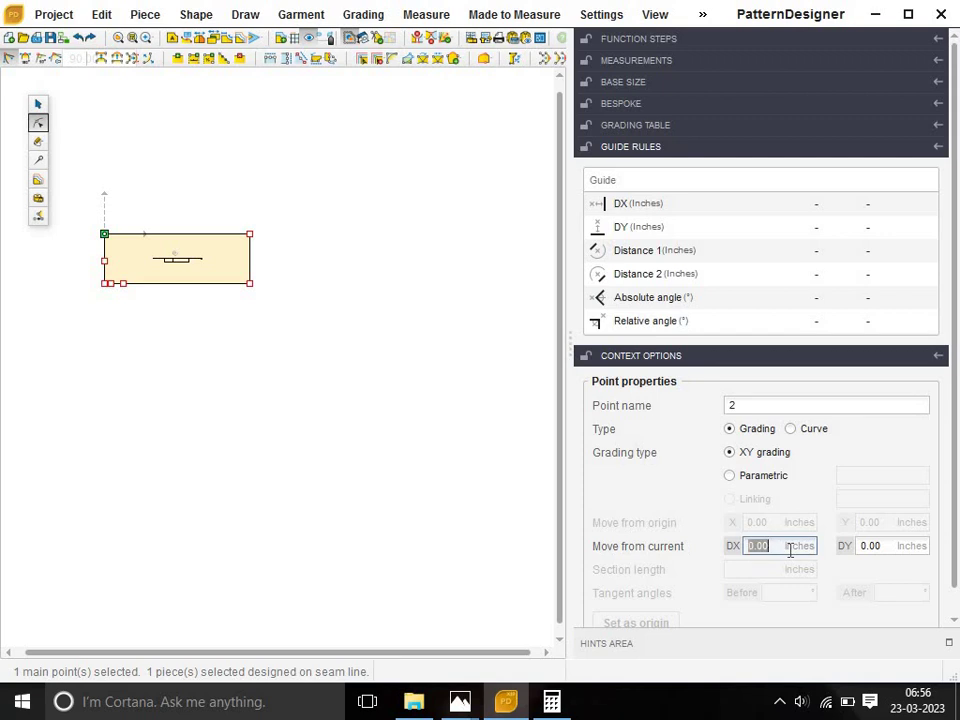
{"action": "type", "text": "1.2"}
{"action": "type", "text": "5"}
{"action": "key", "text": "Return"}
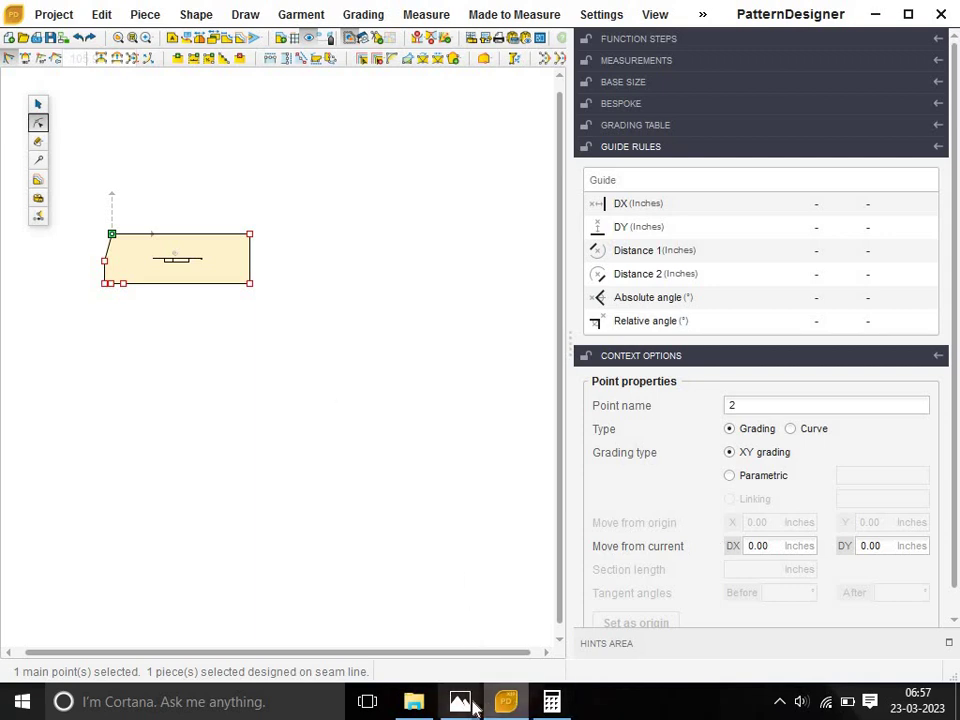
Recheck the spec sheet in Photos, then minimize it to return to the pattern
{"action": "left_click", "coordinate": [567, 643]}
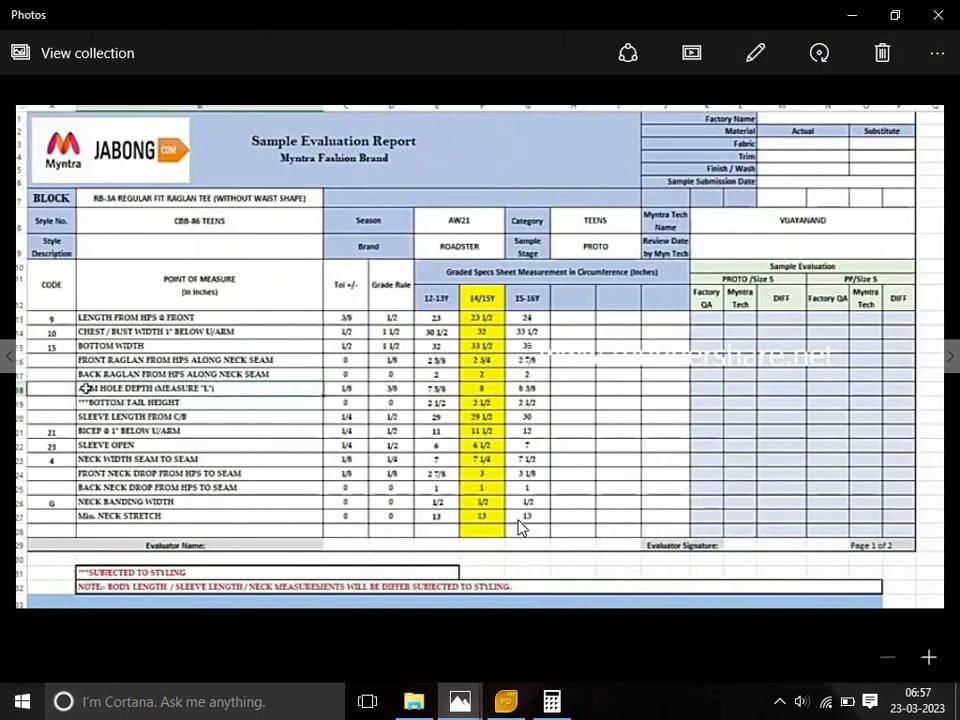
{"action": "scroll", "coordinate": [449, 405], "scroll_direction": "up", "scroll_amount": 1}
{"action": "scroll", "coordinate": [452, 400], "scroll_direction": "down", "scroll_amount": 1}
{"action": "mouse_move", "coordinate": [459, 701]}
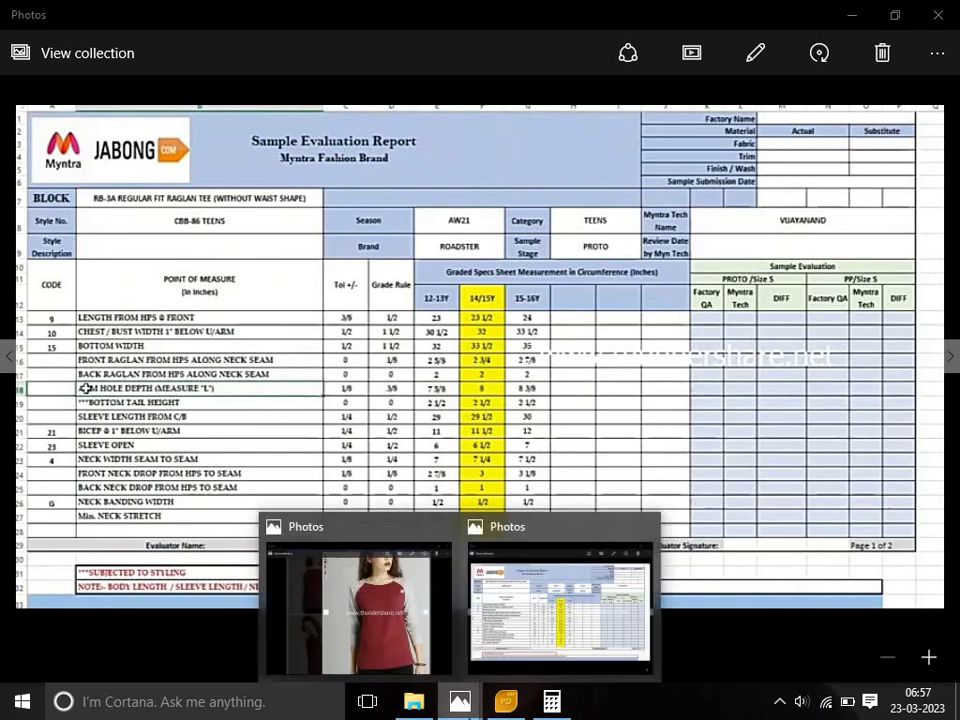
{"action": "left_click", "coordinate": [412, 637]}
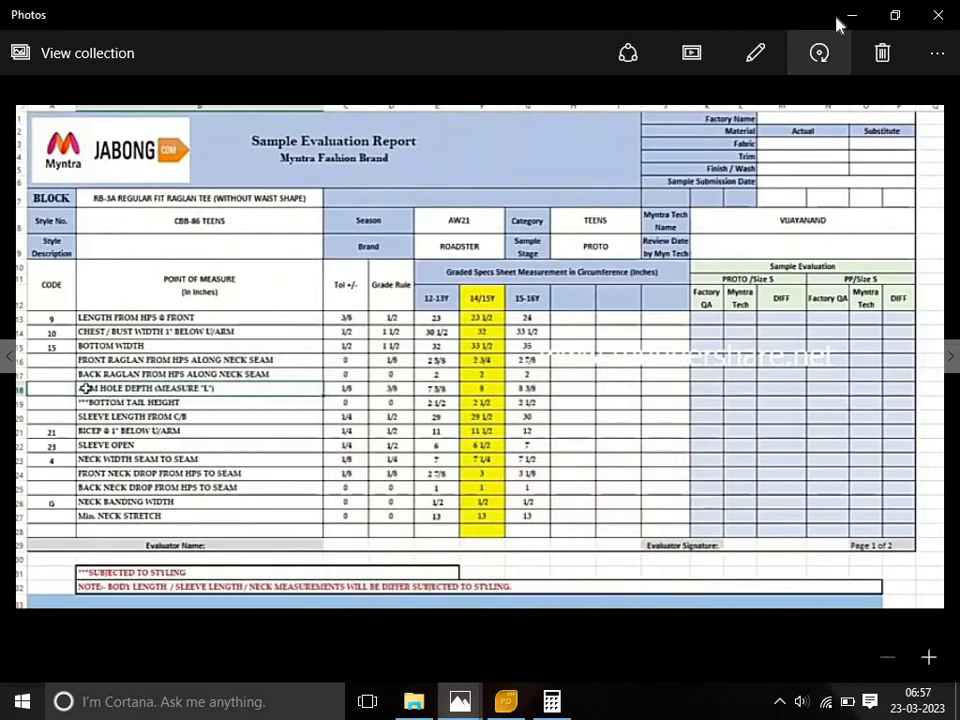
{"action": "left_click", "coordinate": [851, 15]}
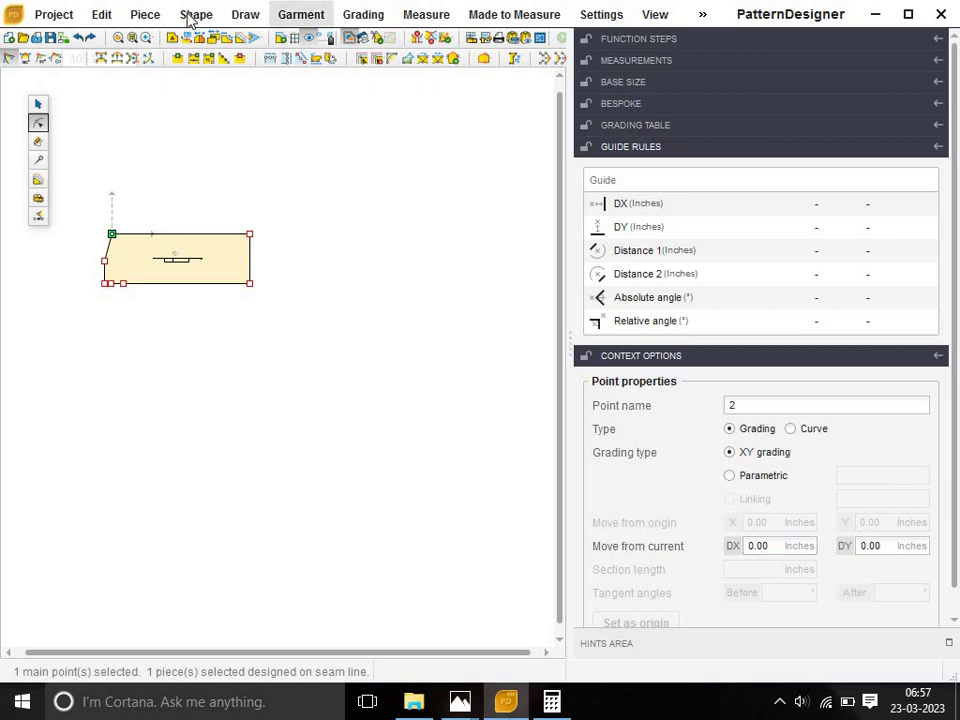
Create point 3 on the top edge at an 8 inch distance
{"action": "left_click", "coordinate": [193, 58]}
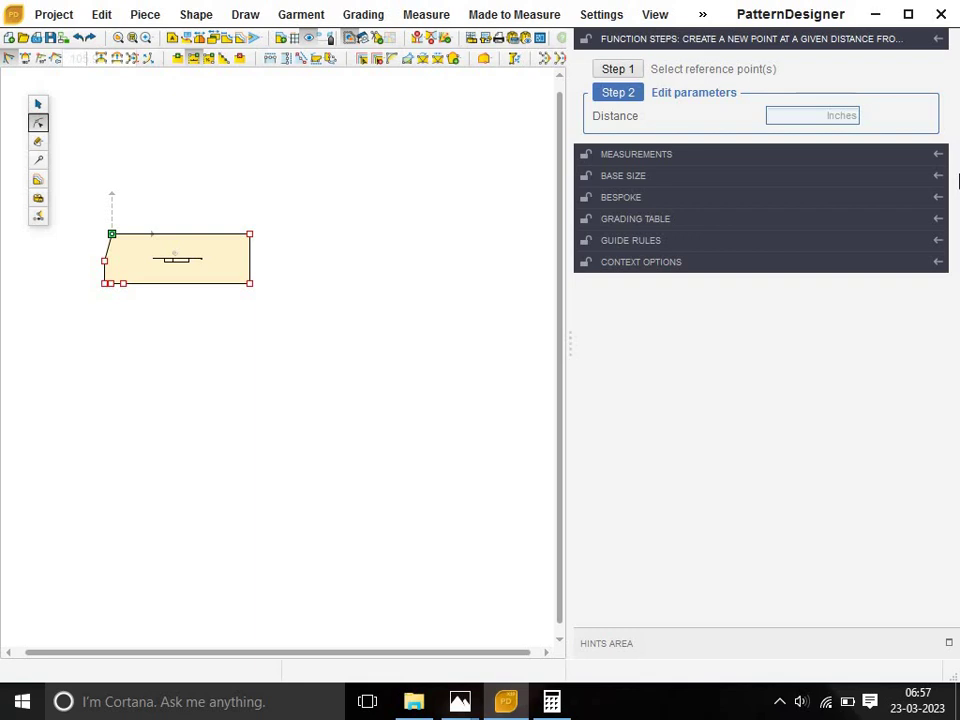
{"action": "type", "text": "8"}
{"action": "key", "text": "Return"}
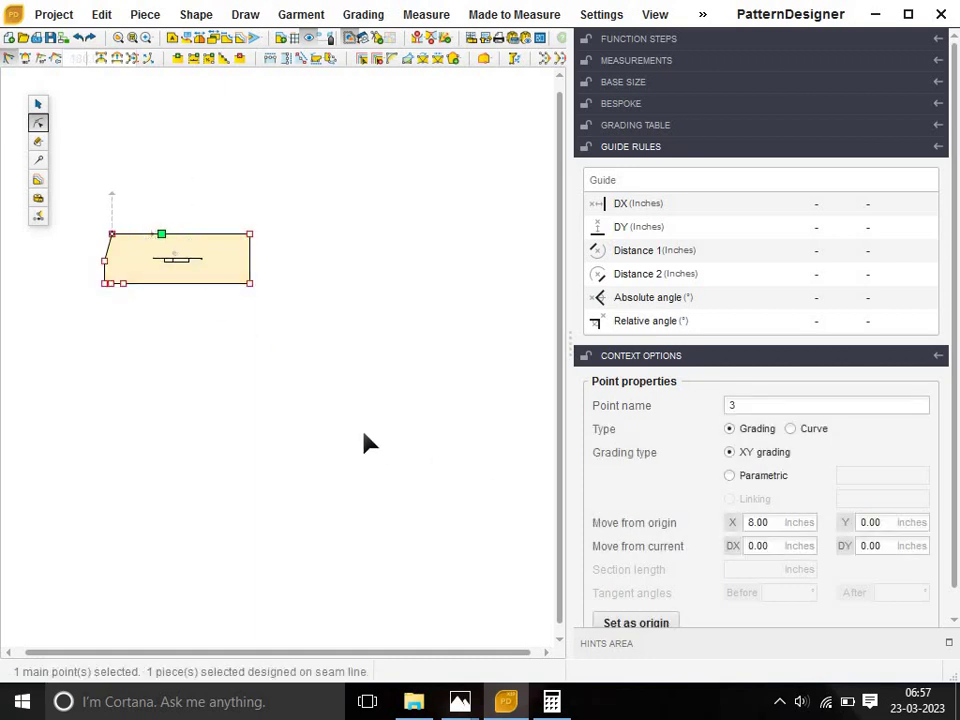
Pull the top edge up into a tall spike and square off its top with a new point
{"action": "left_click", "coordinate": [366, 442]}
{"action": "left_click", "coordinate": [135, 238]}
{"action": "left_click", "coordinate": [135, 237]}
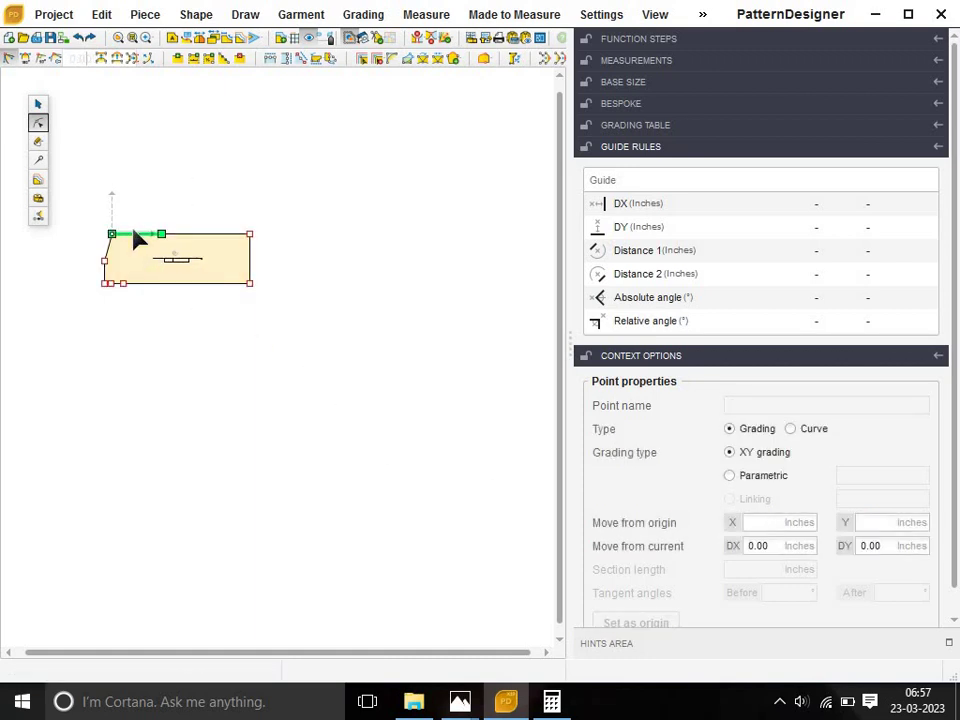
{"action": "mouse_move", "coordinate": [135, 237]}
{"action": "left_mouse_down"}
{"action": "mouse_move", "coordinate": [130, 128]}
{"action": "mouse_move", "coordinate": [142, 122]}
{"action": "left_mouse_up"}
{"action": "left_click", "coordinate": [197, 171]}
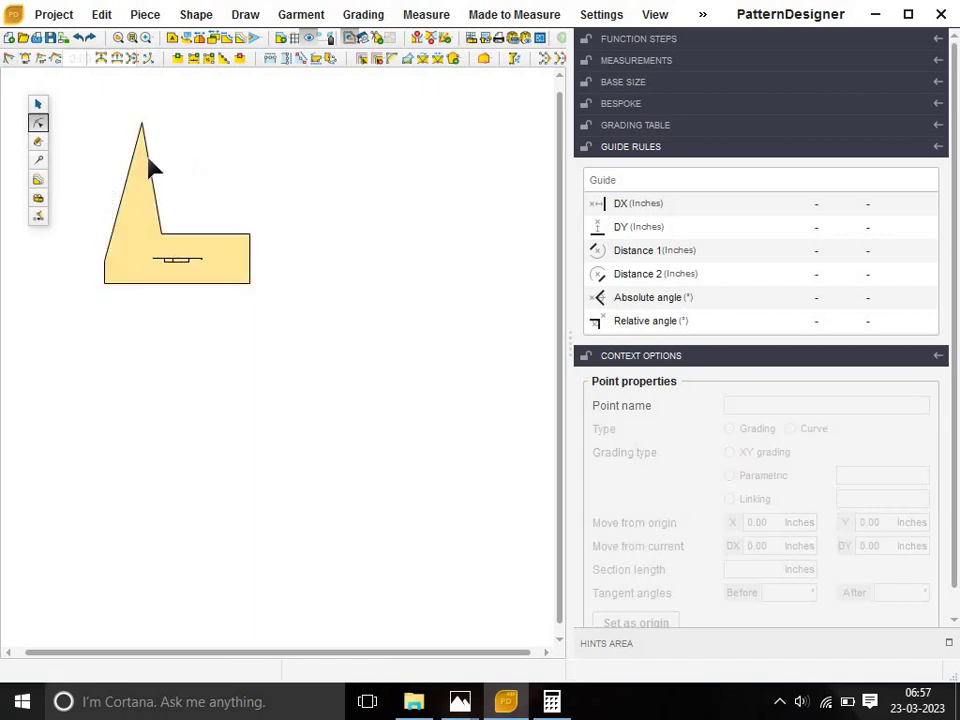
{"action": "left_click", "coordinate": [150, 172]}
{"action": "left_click", "coordinate": [149, 167]}
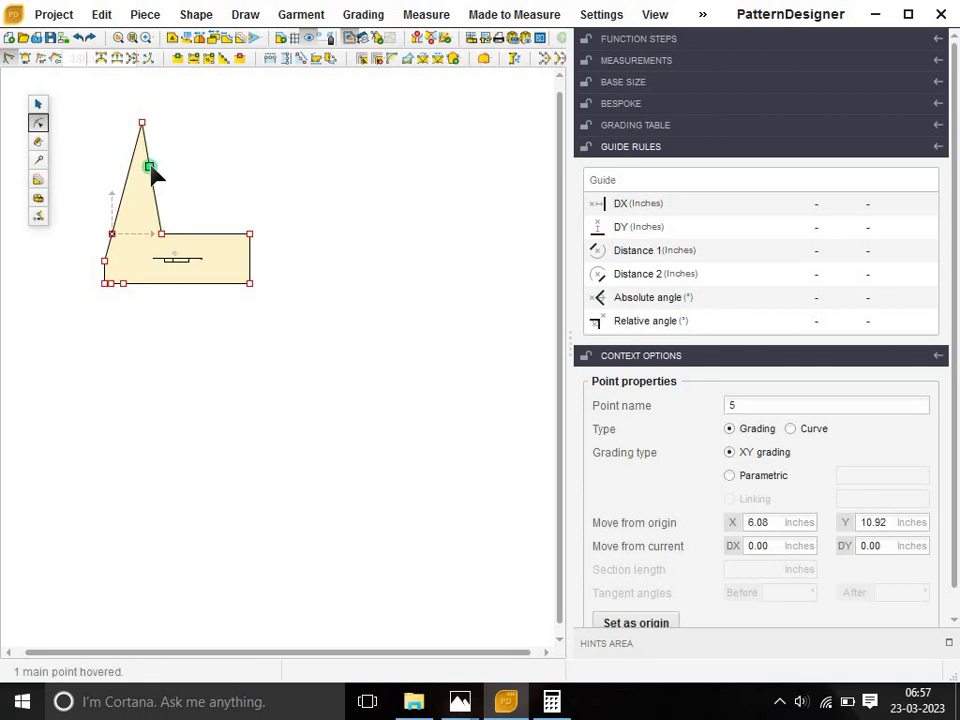
{"action": "left_click_drag", "start_coordinate": [150, 170], "coordinate": [169, 129]}
{"action": "left_click", "coordinate": [150, 296]}
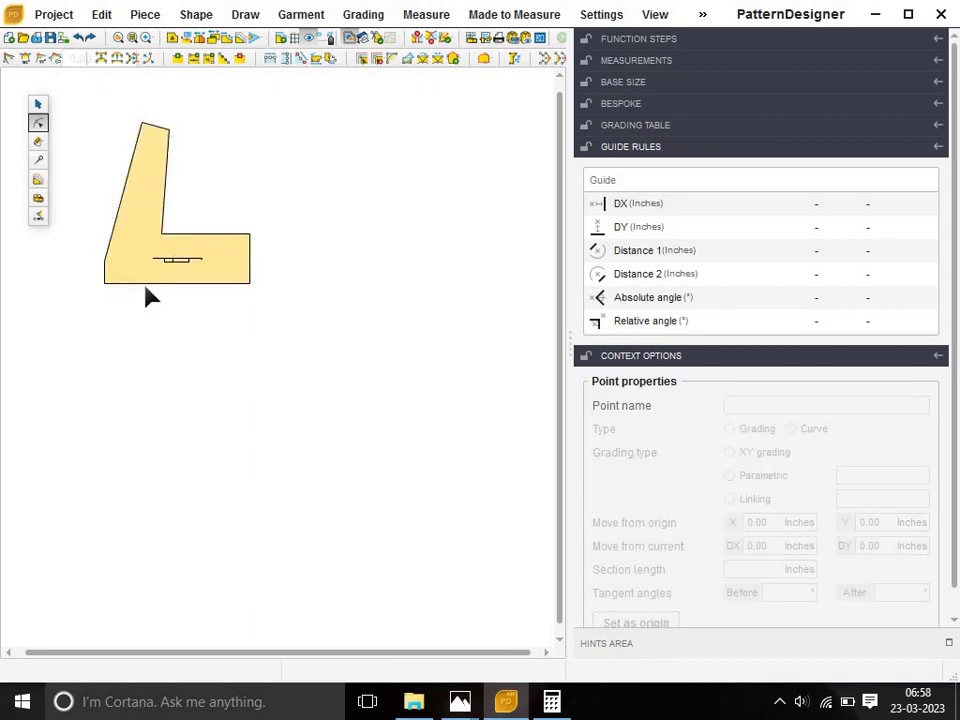
Set the bottom-left corner point 1 as the origin
{"action": "left_click", "coordinate": [122, 277]}
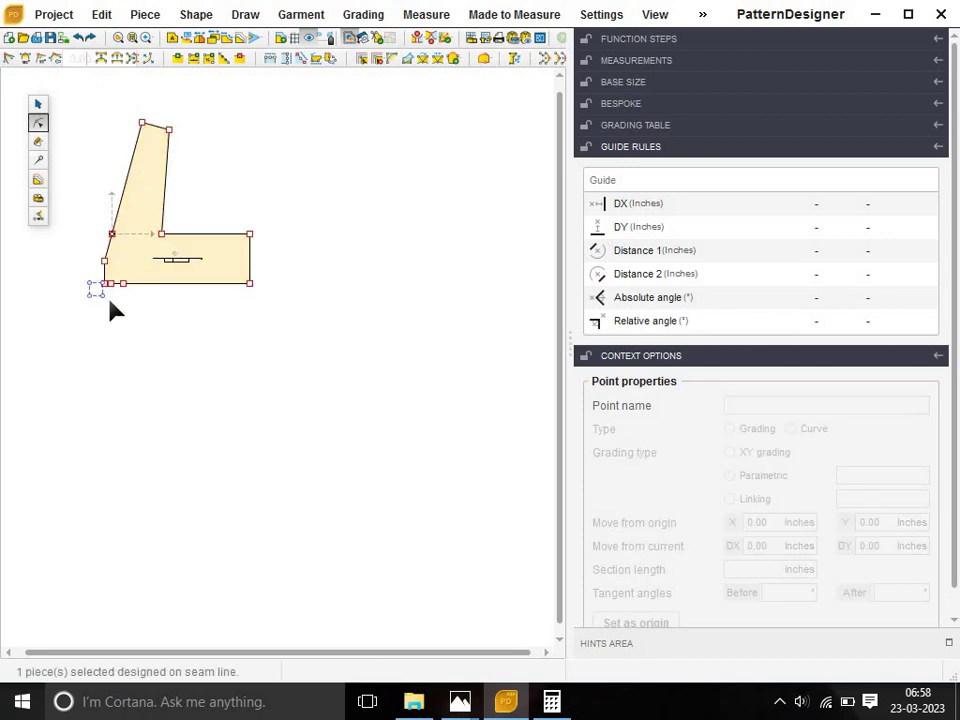
{"action": "left_click", "coordinate": [106, 292]}
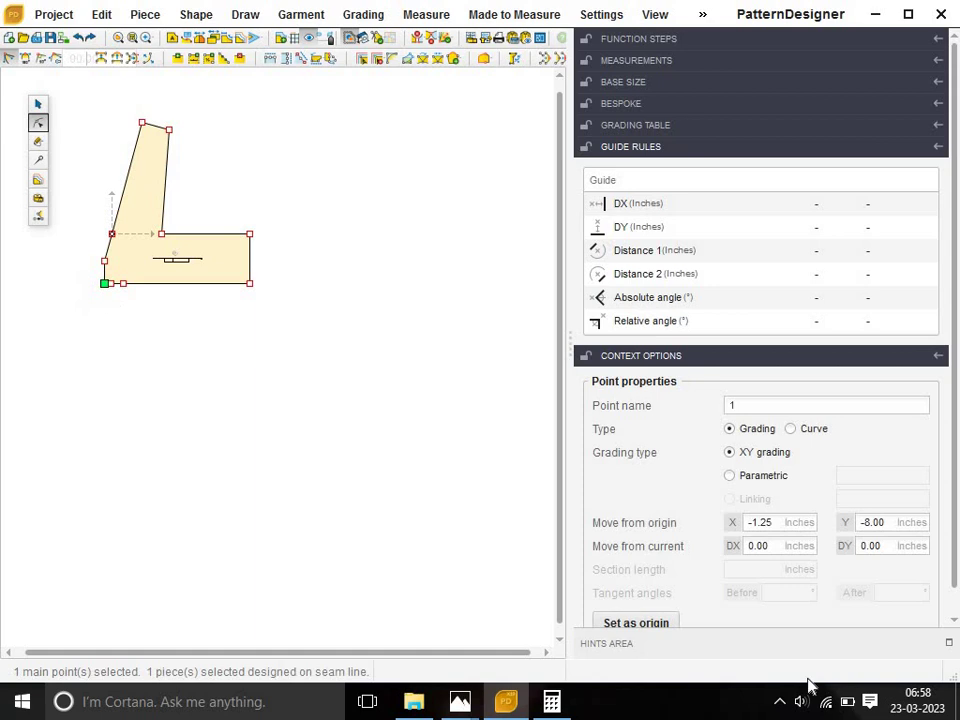
{"action": "left_click", "coordinate": [657, 625]}
{"action": "mouse_move", "coordinate": [460, 702]}
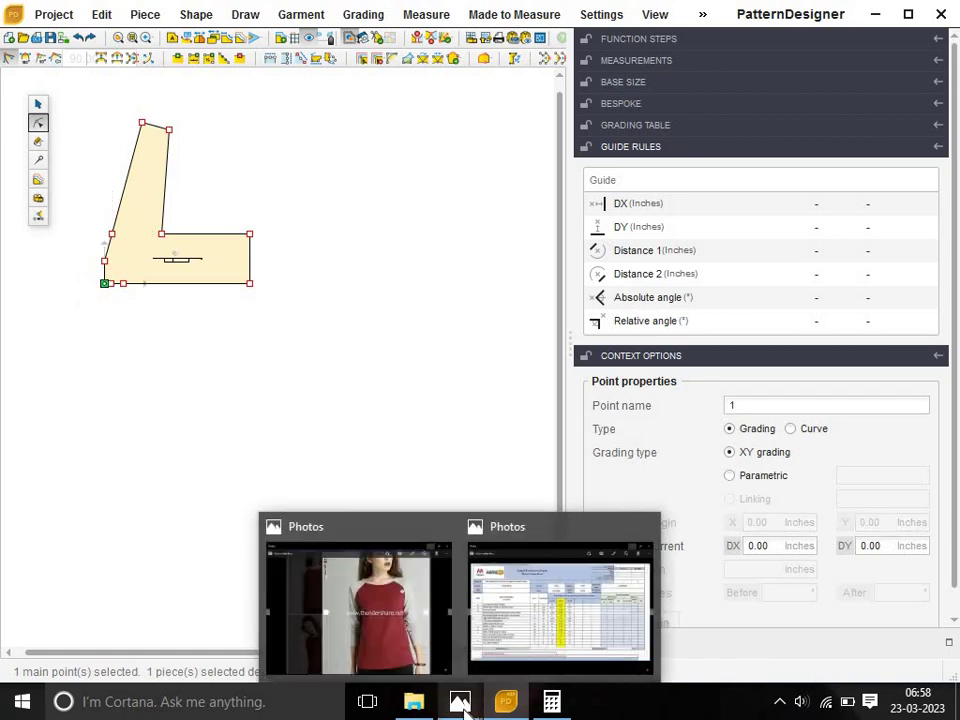
Show the red raglan T-shirt reference photo after a glance at the spec sheet
{"action": "left_click", "coordinate": [452, 612]}
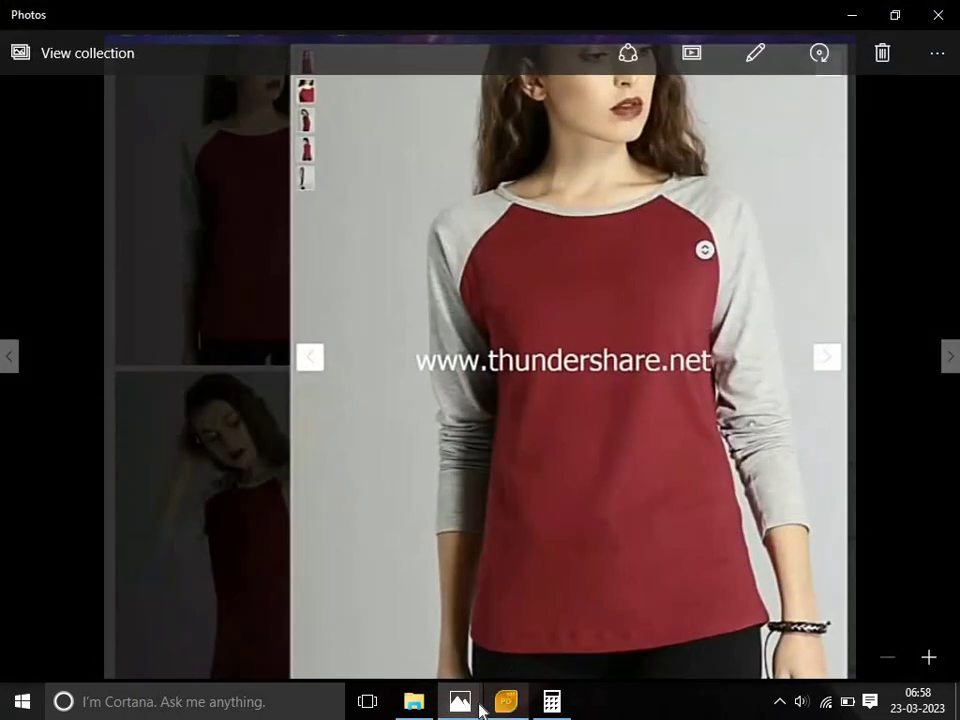
{"action": "mouse_move", "coordinate": [460, 701]}
{"action": "left_click", "coordinate": [555, 610]}
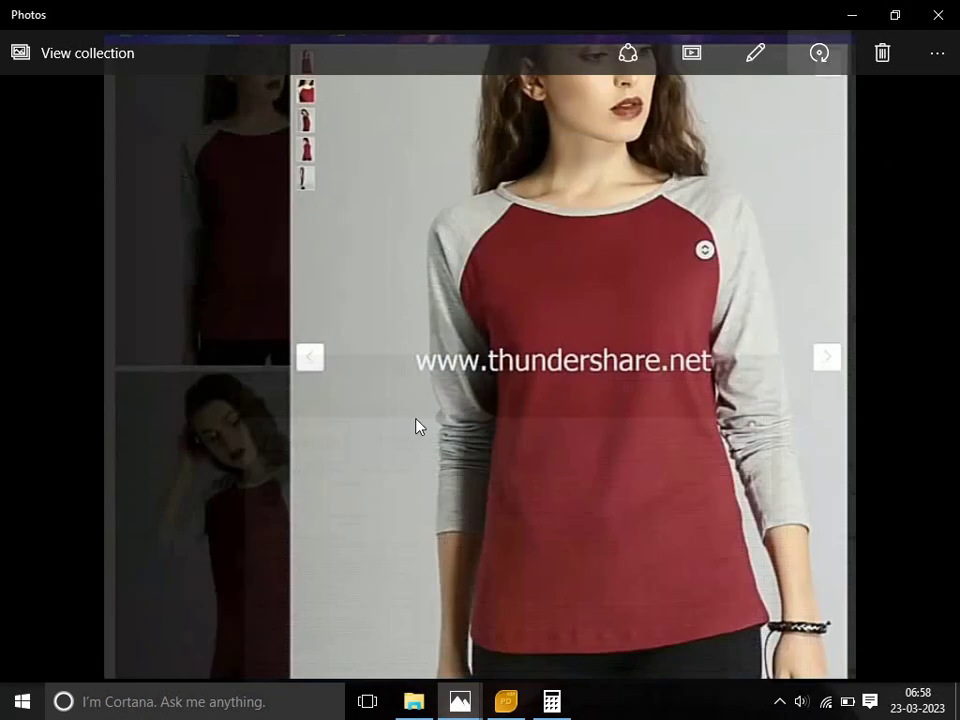
{"action": "key", "text": "Right"}
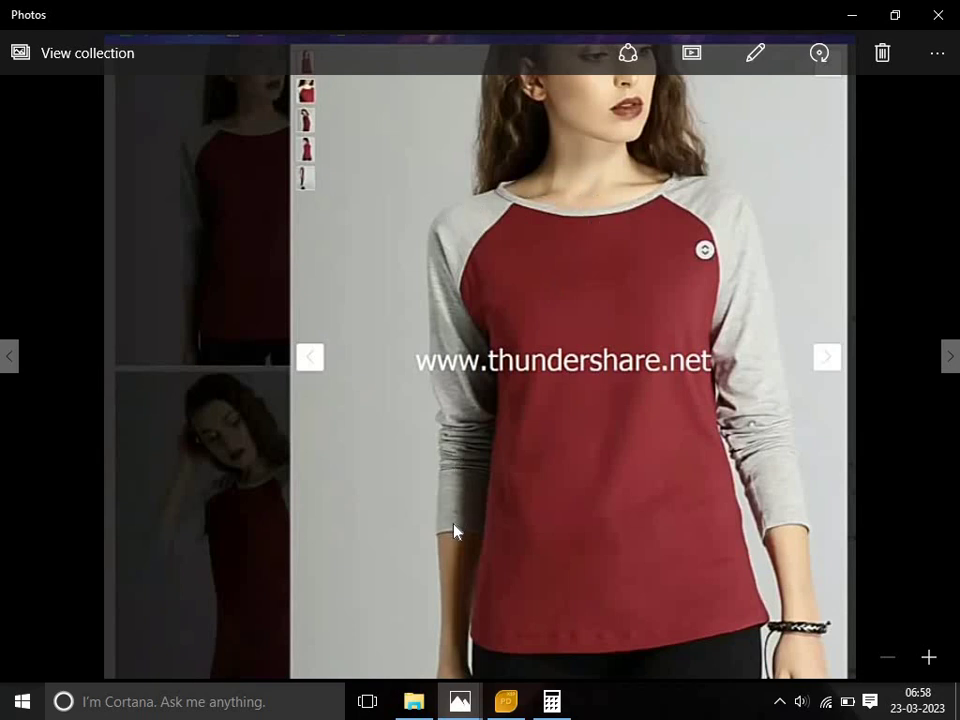
Set both top points of the tall extension to a 29.50-inch height
{"action": "left_click", "coordinate": [846, 16]}
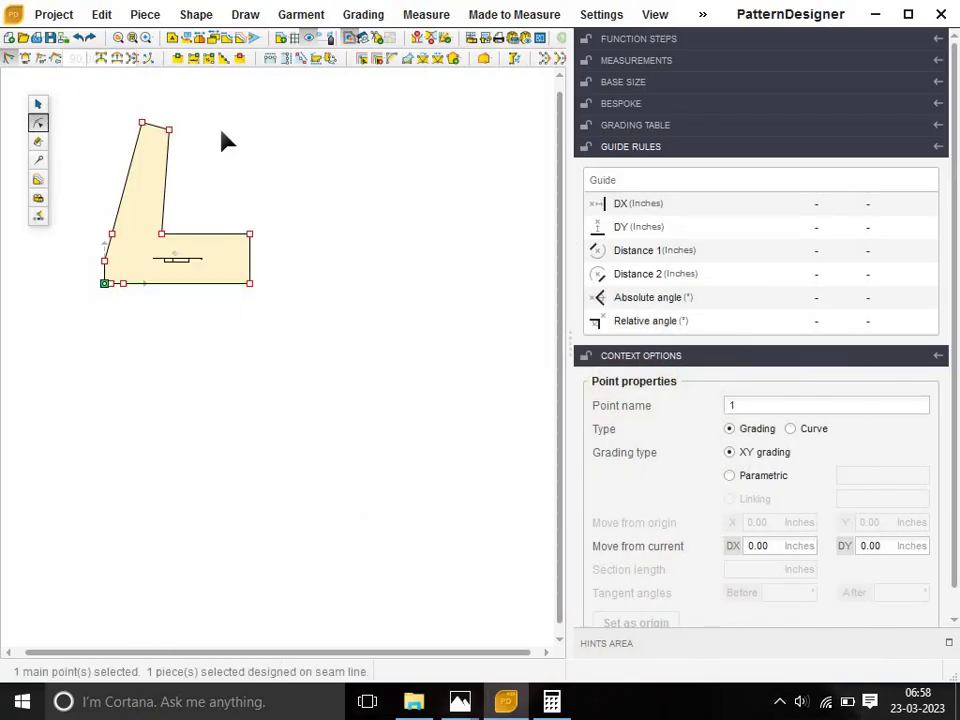
{"action": "left_click", "coordinate": [141, 122]}
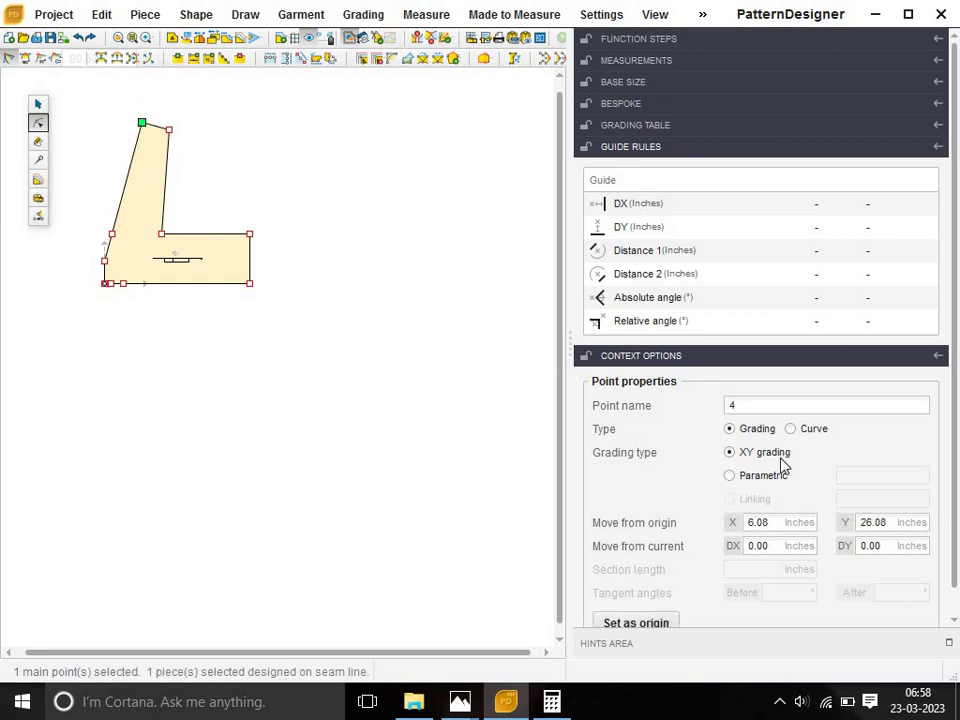
{"action": "double_click", "coordinate": [907, 524]}
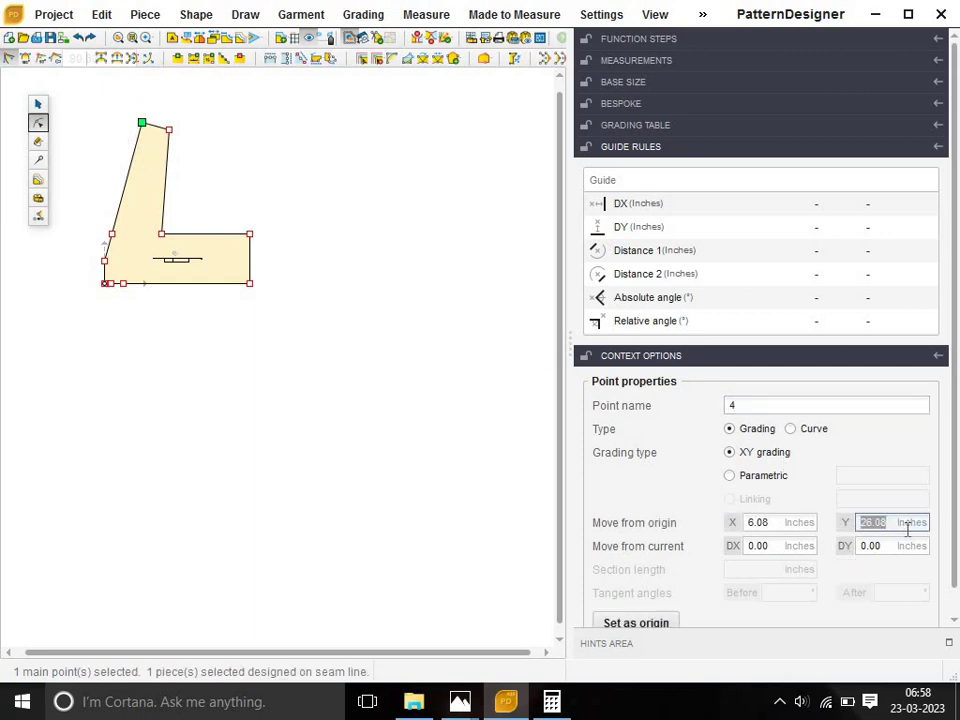
{"action": "type", "text": "29.5"}
{"action": "key", "text": "Return"}
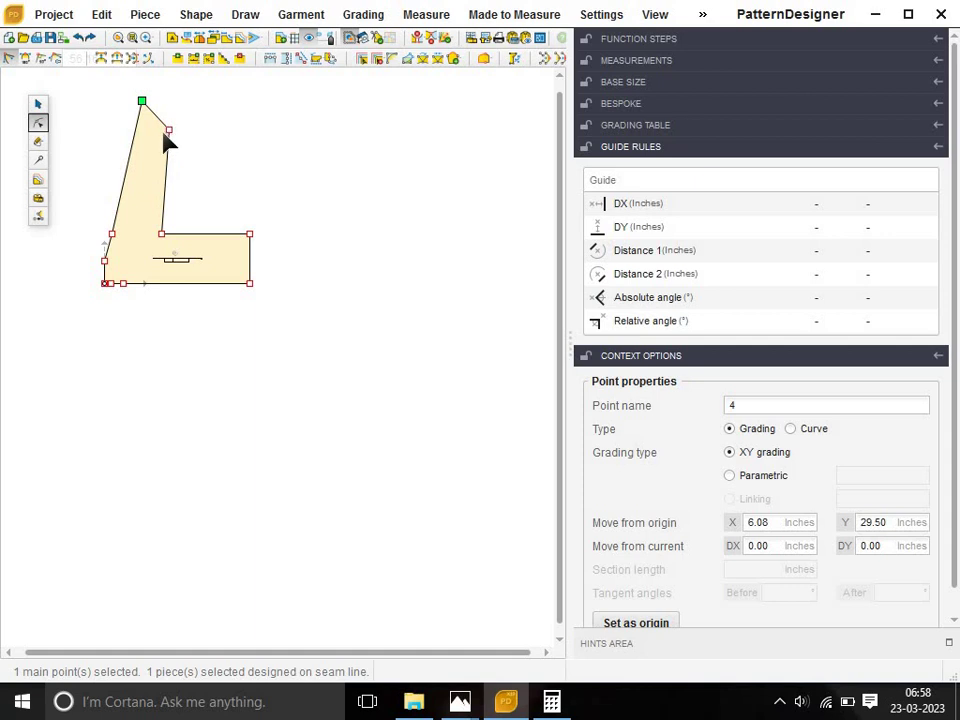
{"action": "left_click", "coordinate": [169, 130]}
{"action": "double_click", "coordinate": [876, 521]}
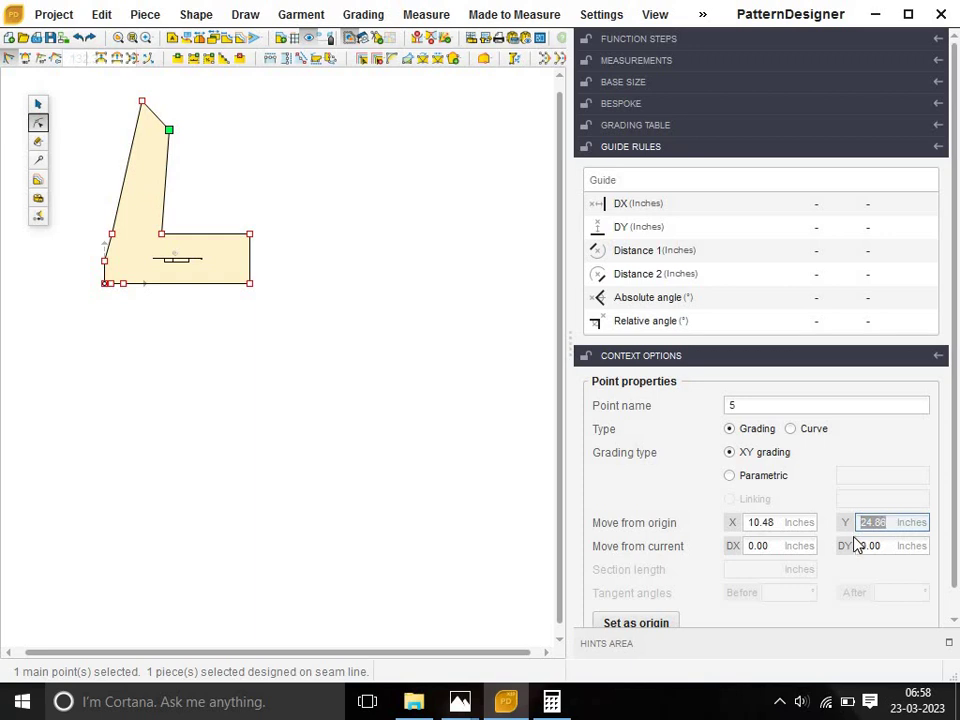
{"action": "type", "text": "29.5"}
{"action": "key", "text": "Return"}
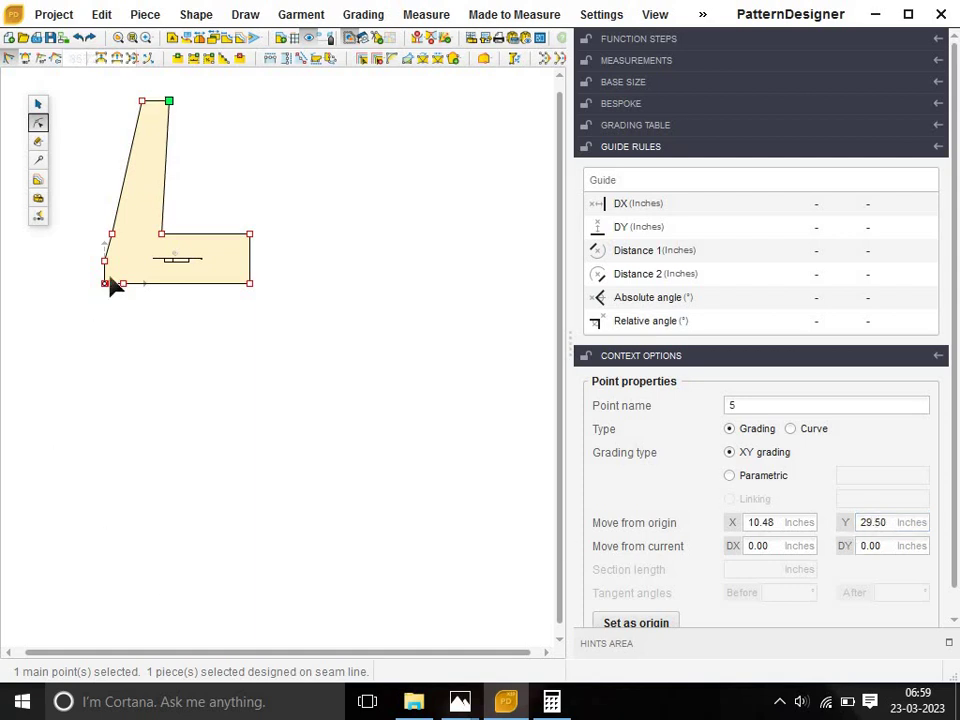
Nudge the extension's top edge slightly right so it leans more
{"action": "mouse_move", "coordinate": [118, 86]}
{"action": "left_mouse_down"}
{"action": "mouse_move", "coordinate": [198, 124]}
{"action": "mouse_move", "coordinate": [183, 124]}
{"action": "left_mouse_up"}
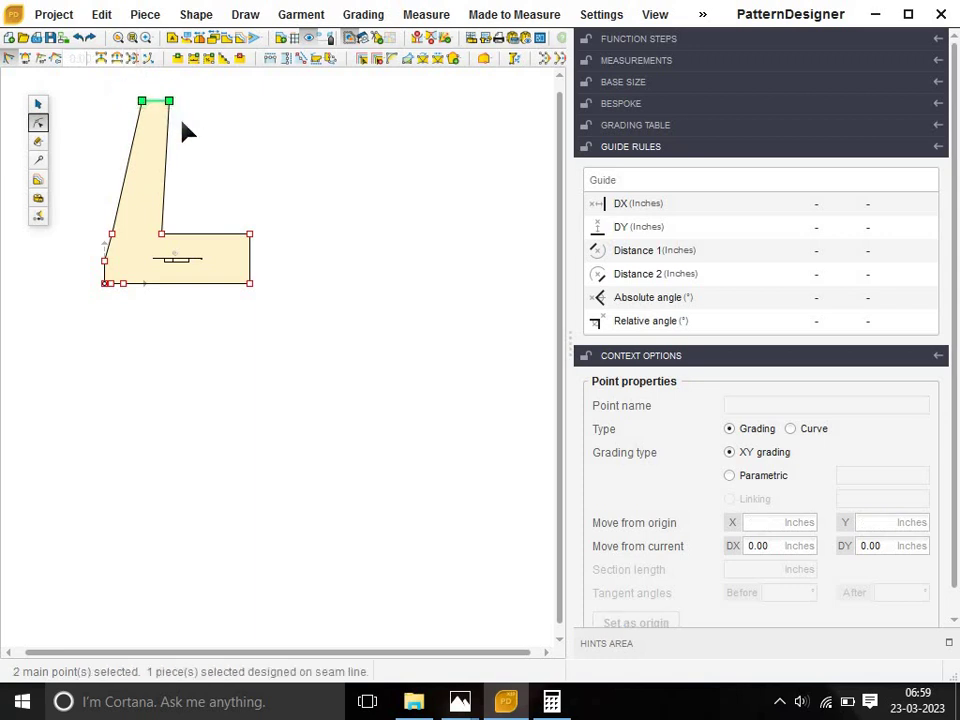
{"action": "key", "text": "Right"}
{"action": "key", "text": "Right"}
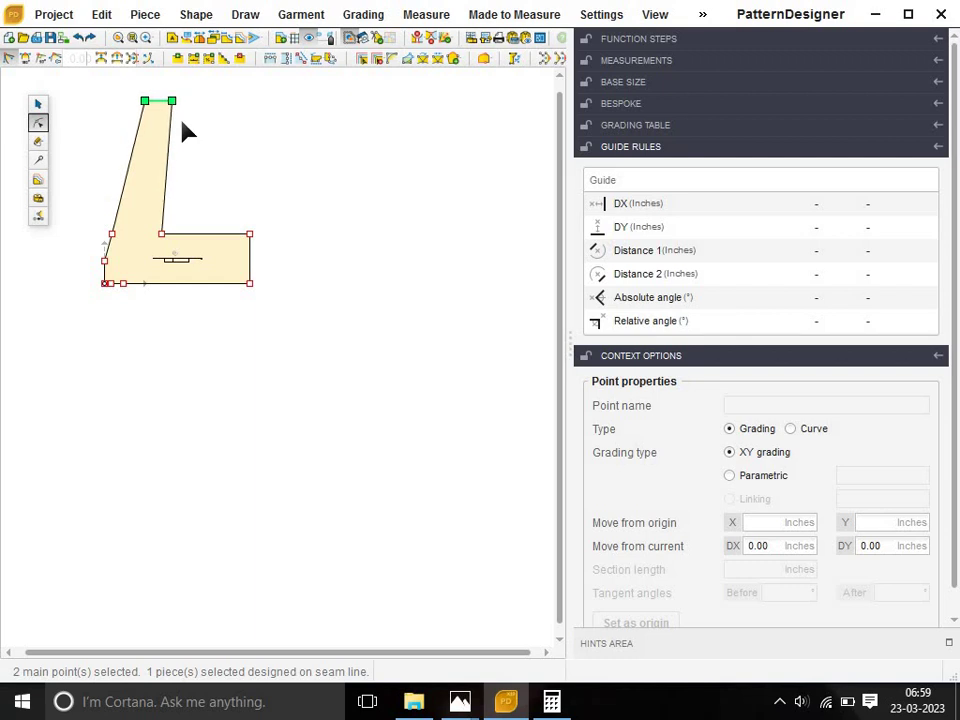
{"action": "key", "text": "Right"}
{"action": "key", "text": "Right"}
{"action": "key", "text": "Right"}
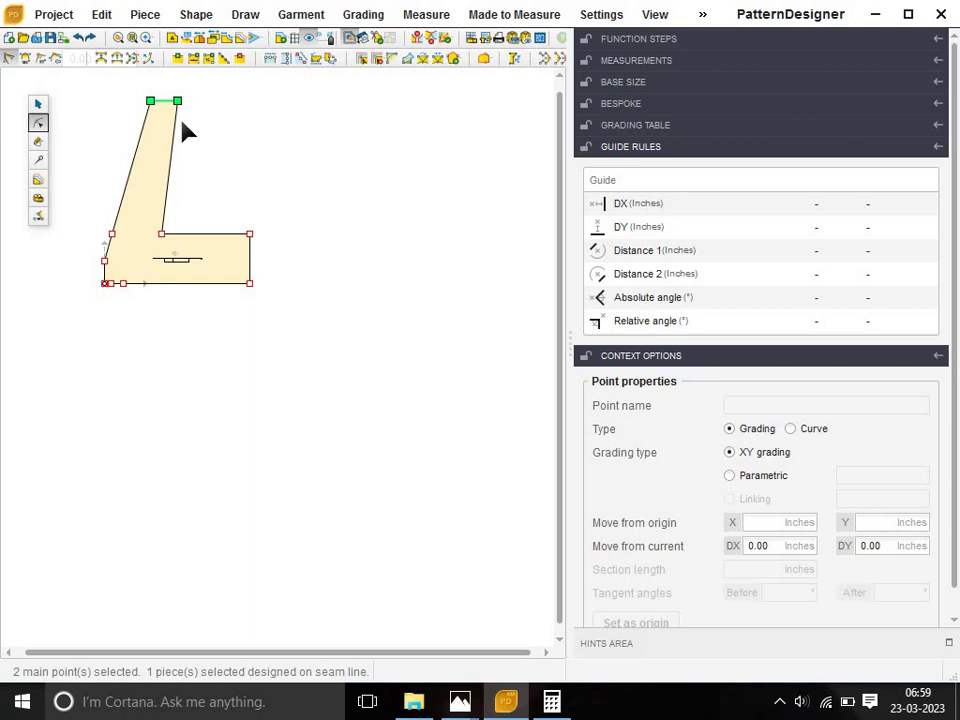
{"action": "left_click", "coordinate": [312, 306]}
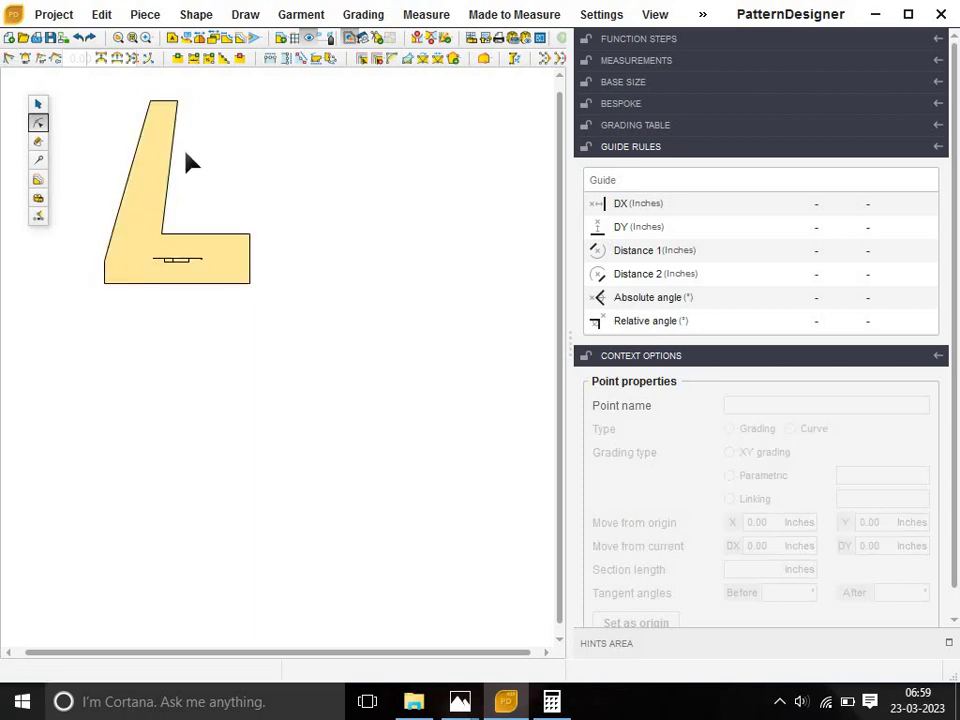
Add a new point on the L piece's left edge in point-edit mode
{"action": "left_click", "coordinate": [146, 140]}
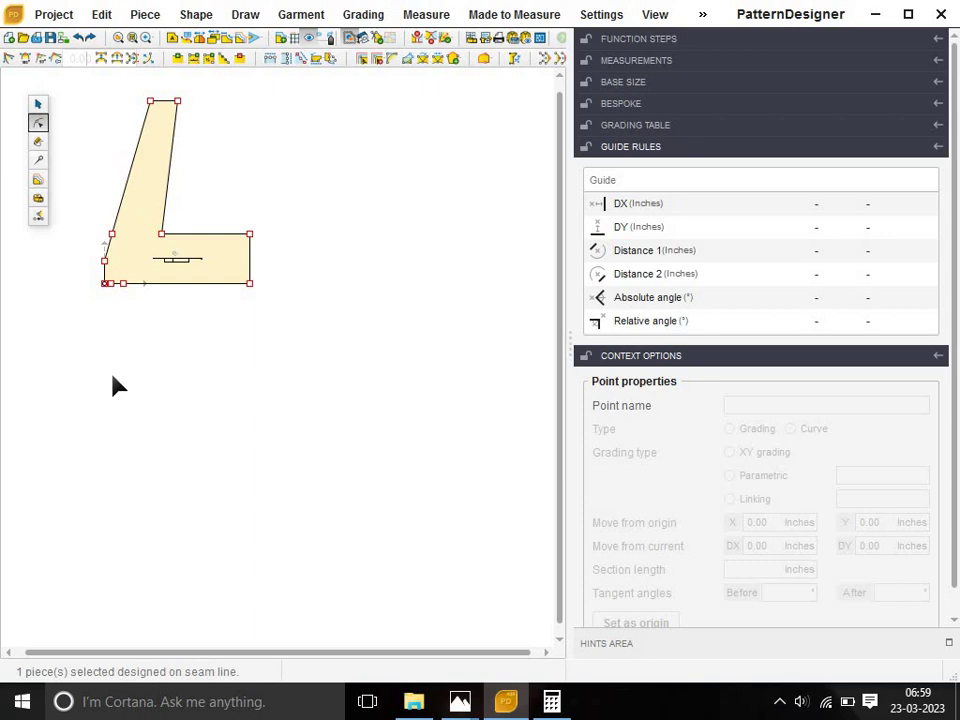
{"action": "left_click", "coordinate": [105, 283]}
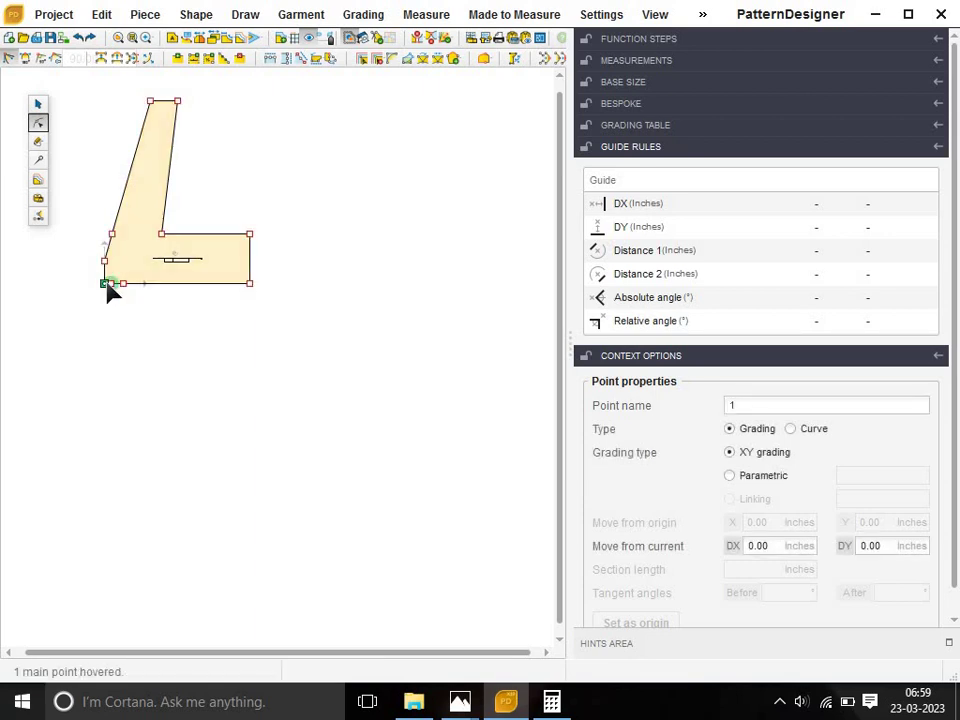
{"action": "left_click", "coordinate": [38, 103]}
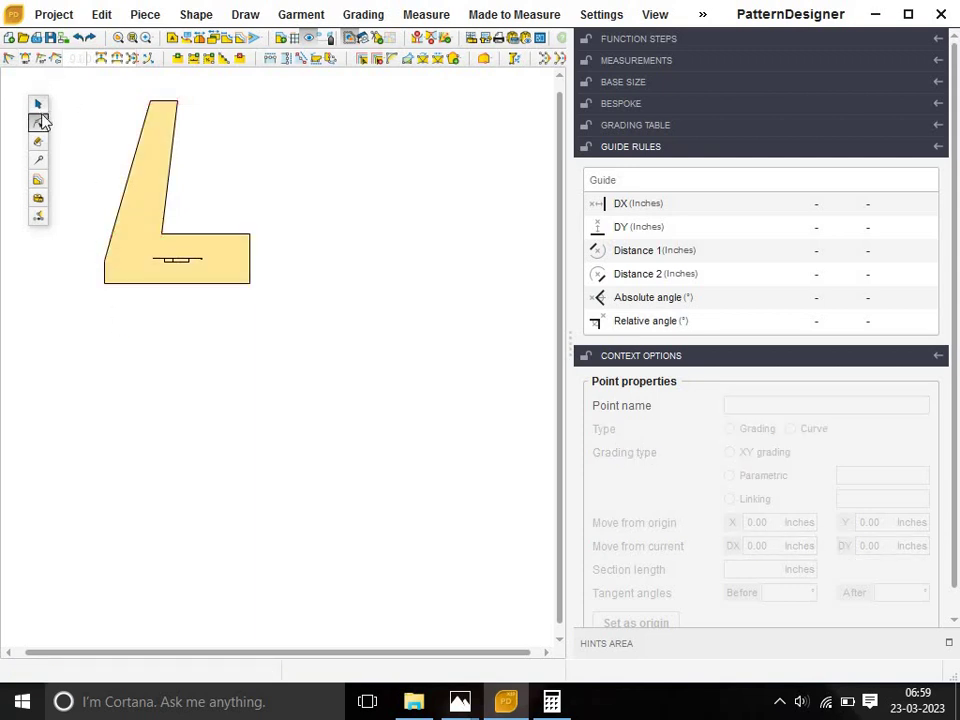
{"action": "left_click", "coordinate": [38, 122]}
{"action": "left_click", "coordinate": [100, 285]}
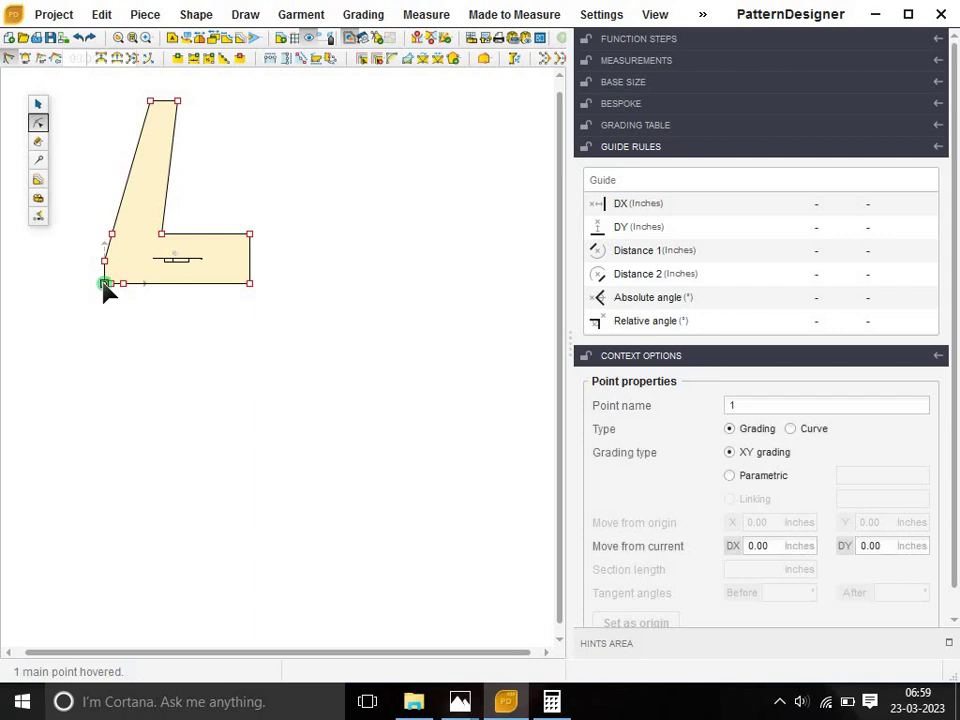
{"action": "left_click", "coordinate": [112, 316]}
{"action": "left_click", "coordinate": [123, 284]}
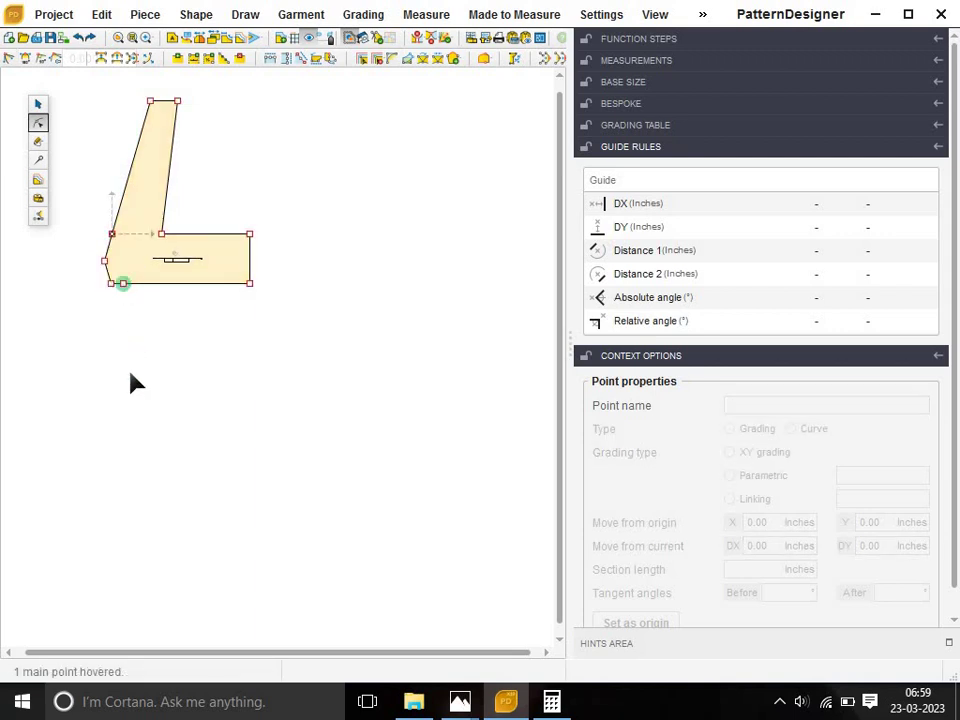
{"action": "left_click", "coordinate": [103, 259]}
Convert the lower segment of the left edge into a curve
{"action": "scroll", "coordinate": [92, 272], "scroll_direction": "up", "scroll_amount": 1}
{"action": "scroll", "coordinate": [92, 272], "scroll_direction": "up", "scroll_amount": 1}
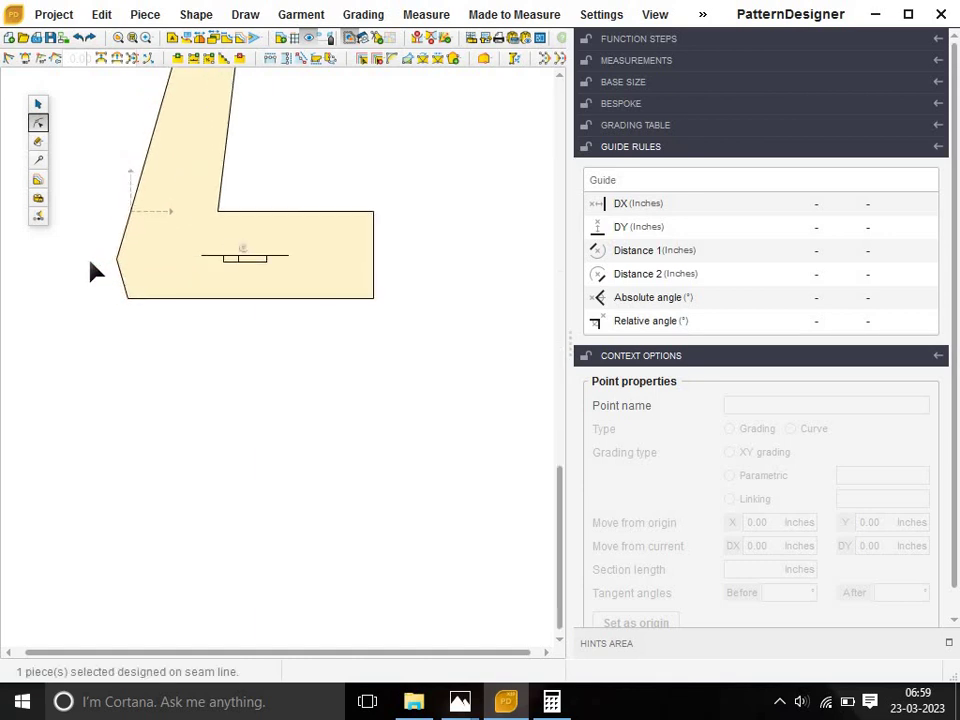
{"action": "scroll", "coordinate": [92, 272], "scroll_direction": "up", "scroll_amount": 1}
{"action": "scroll", "coordinate": [92, 272], "scroll_direction": "up", "scroll_amount": 1}
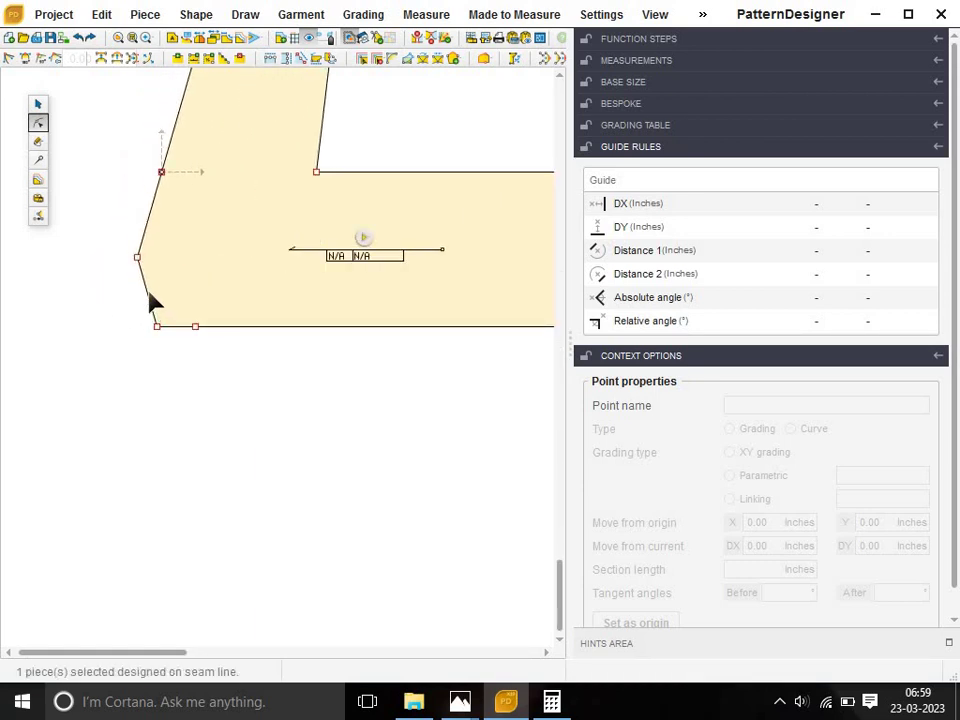
{"action": "left_click", "coordinate": [151, 296]}
{"action": "left_click", "coordinate": [117, 60]}
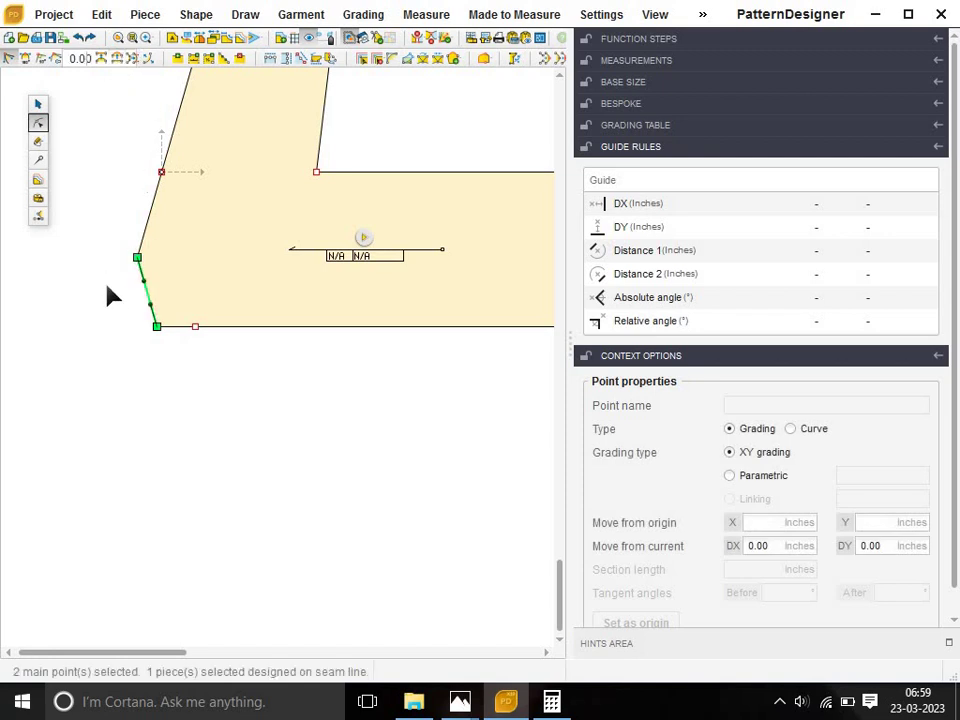
{"action": "left_click", "coordinate": [40, 59]}
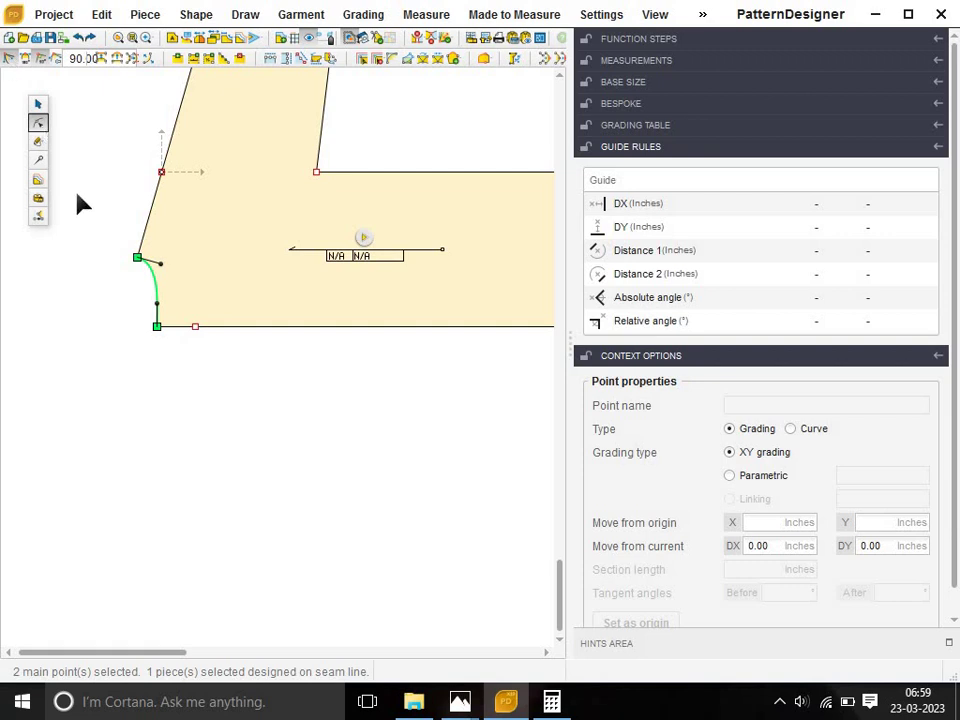
{"action": "left_click", "coordinate": [120, 245]}
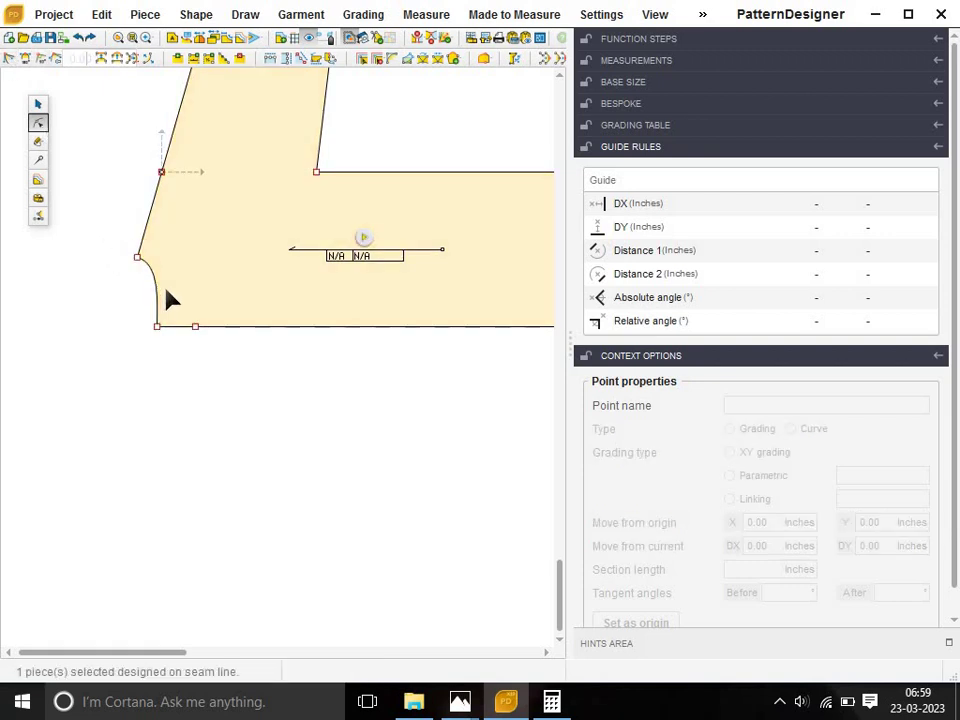
Drag the curve's upper point to bend the armhole into a smooth inward arc
{"action": "left_click", "coordinate": [137, 257]}
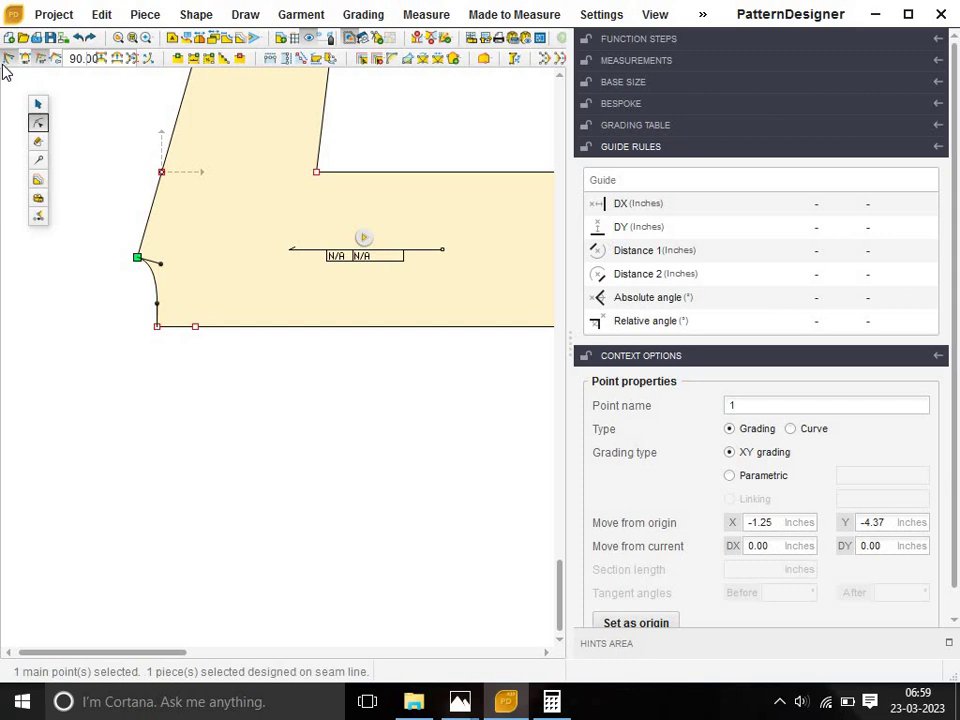
{"action": "scroll", "coordinate": [184, 272], "scroll_direction": "up", "scroll_amount": 2}
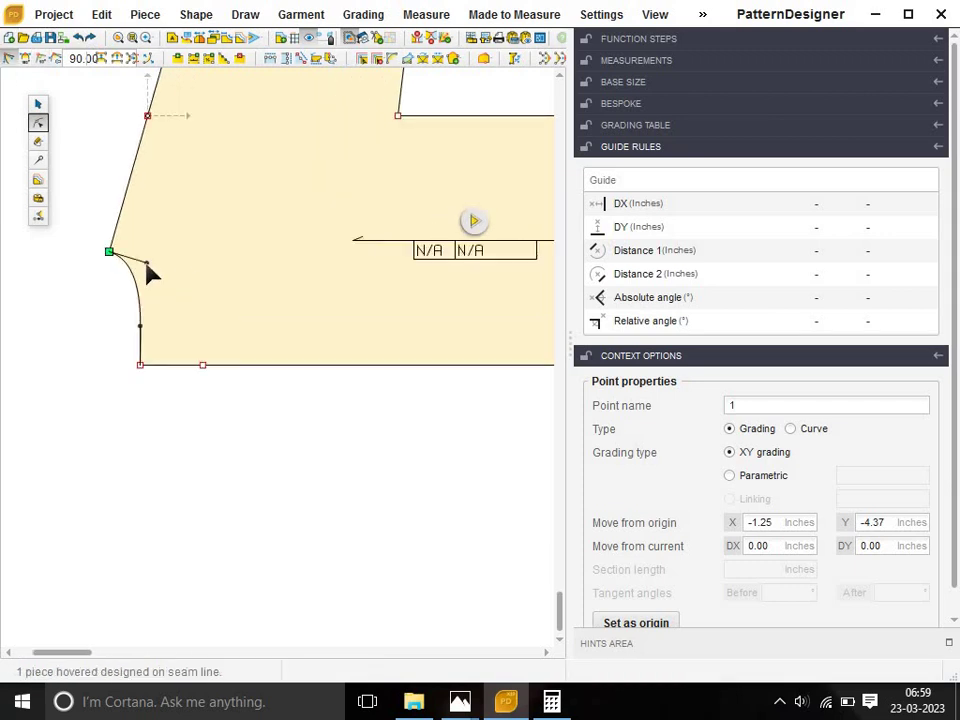
{"action": "left_click_drag", "start_coordinate": [147, 266], "coordinate": [131, 271]}
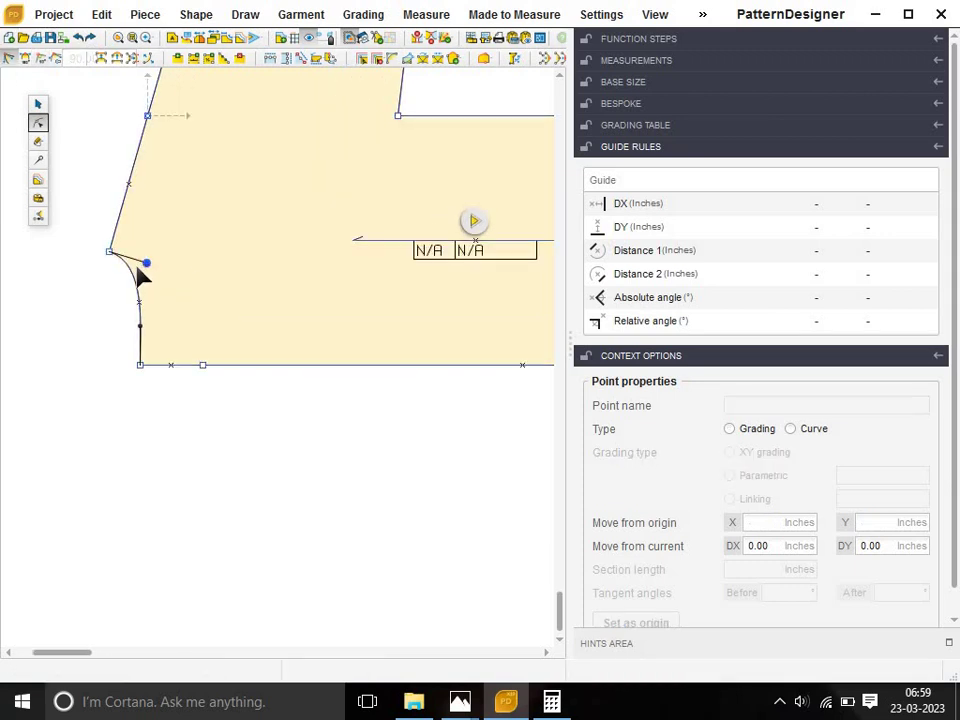
{"action": "left_click", "coordinate": [127, 340]}
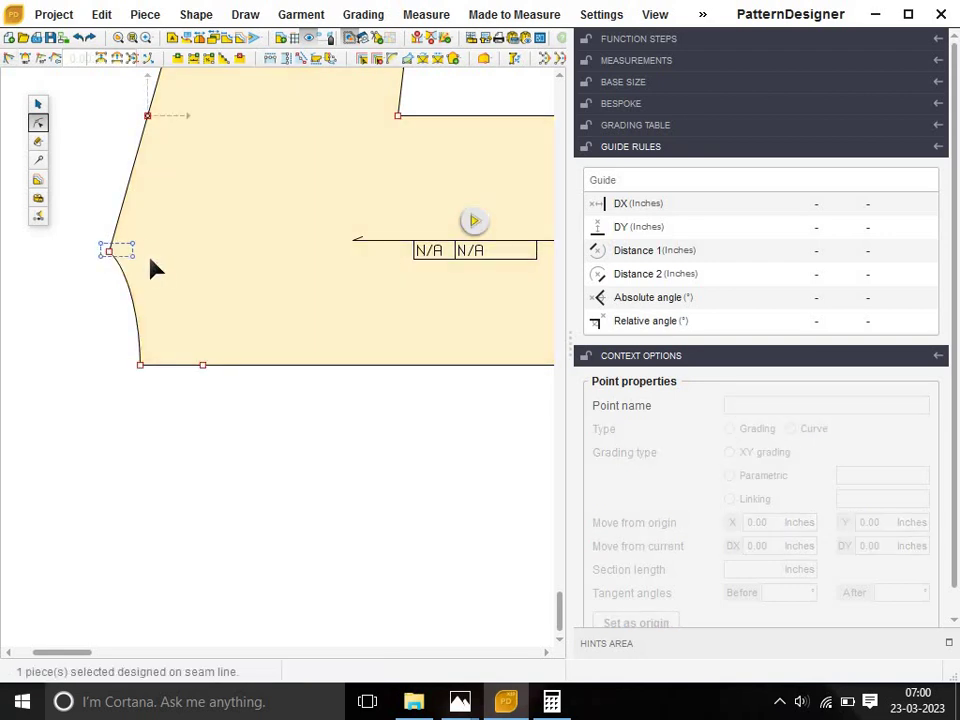
{"action": "left_click", "coordinate": [141, 273]}
{"action": "left_click", "coordinate": [141, 274]}
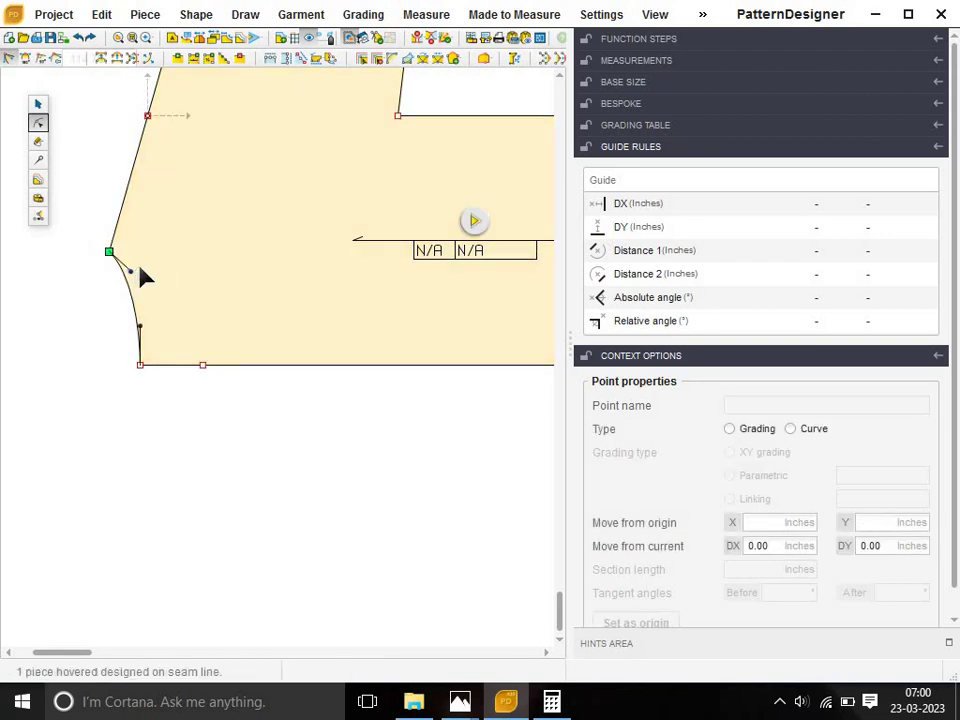
{"action": "left_click", "coordinate": [137, 273]}
{"action": "left_click", "coordinate": [197, 296]}
{"action": "scroll", "coordinate": [203, 293], "scroll_direction": "down", "scroll_amount": 3}
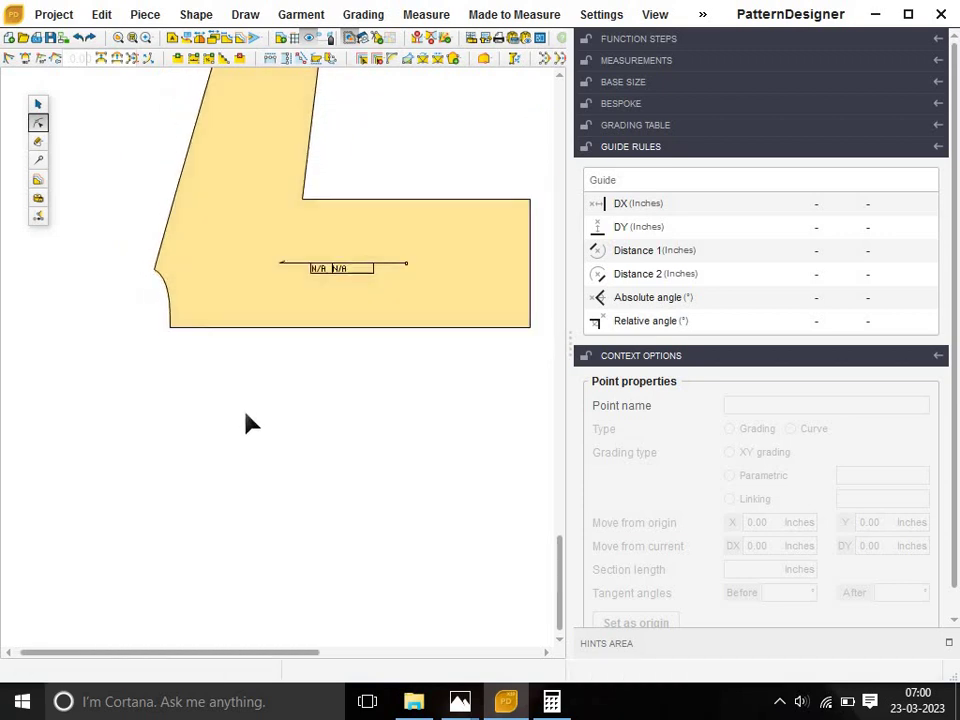
Unfold the piece by mirroring it across its bottom edge as symmetry axis
{"action": "left_click", "coordinate": [38, 160]}
{"action": "left_click", "coordinate": [277, 330]}
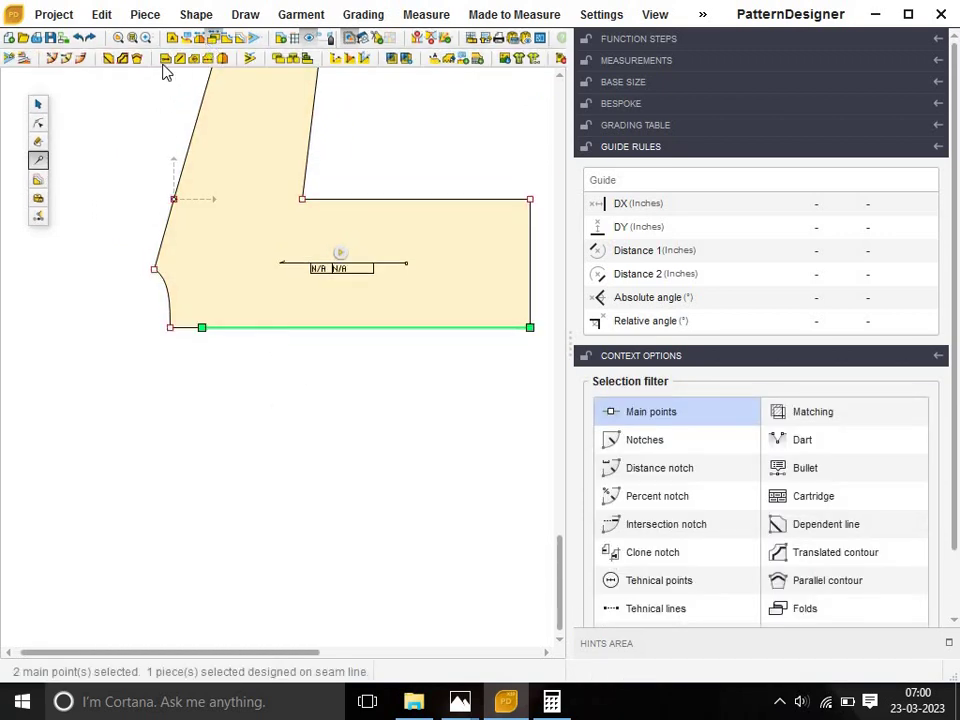
{"action": "left_click", "coordinate": [221, 57]}
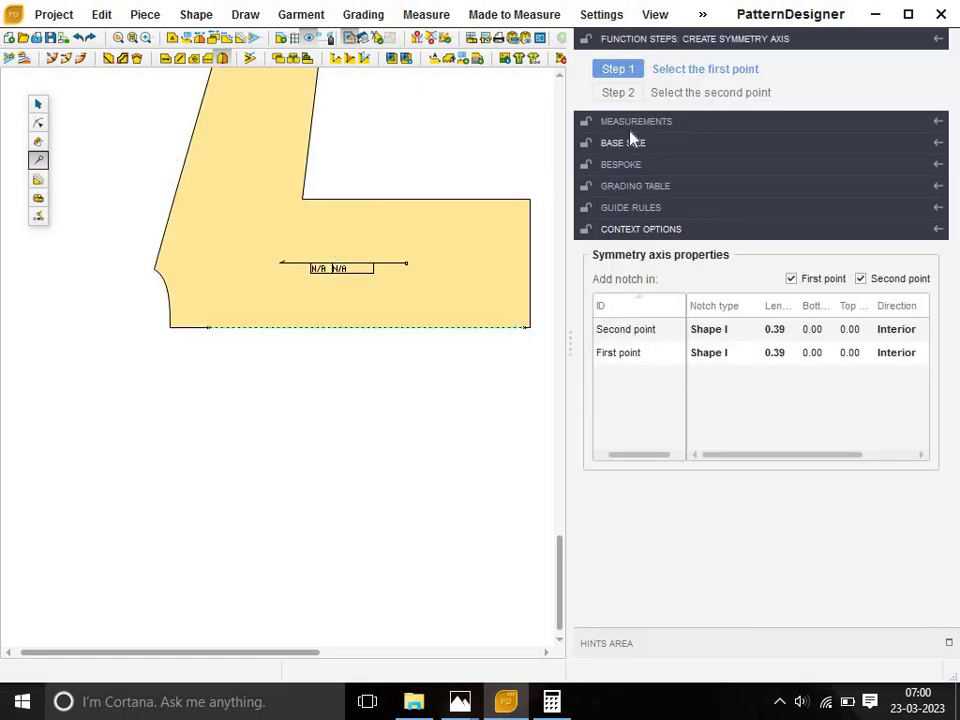
{"action": "left_click", "coordinate": [281, 281]}
{"action": "left_click", "coordinate": [199, 40]}
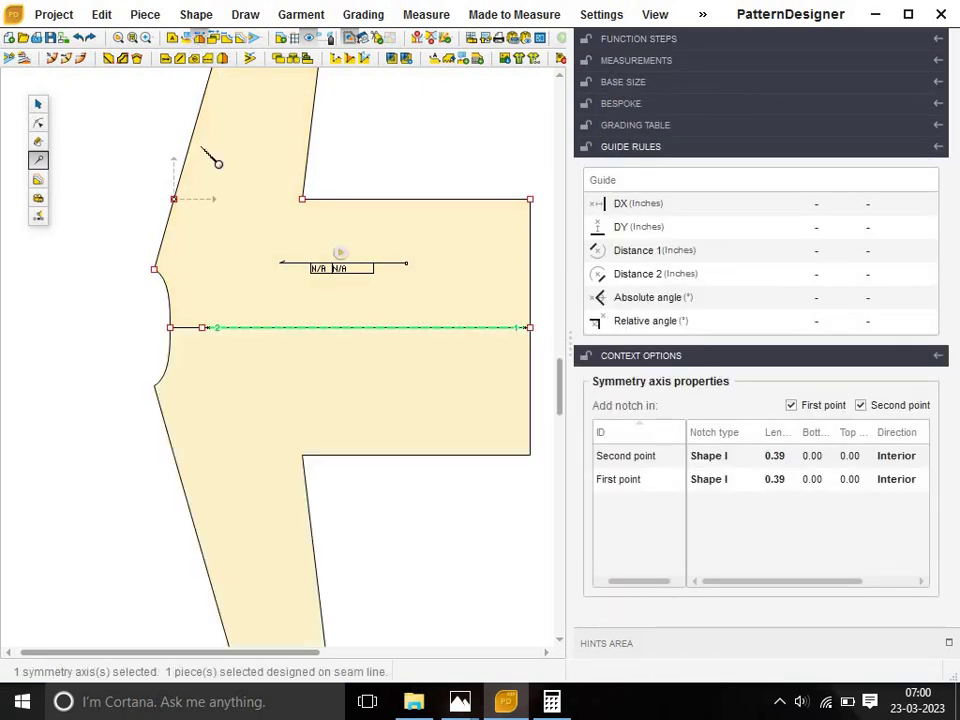
{"action": "left_click", "coordinate": [150, 418]}
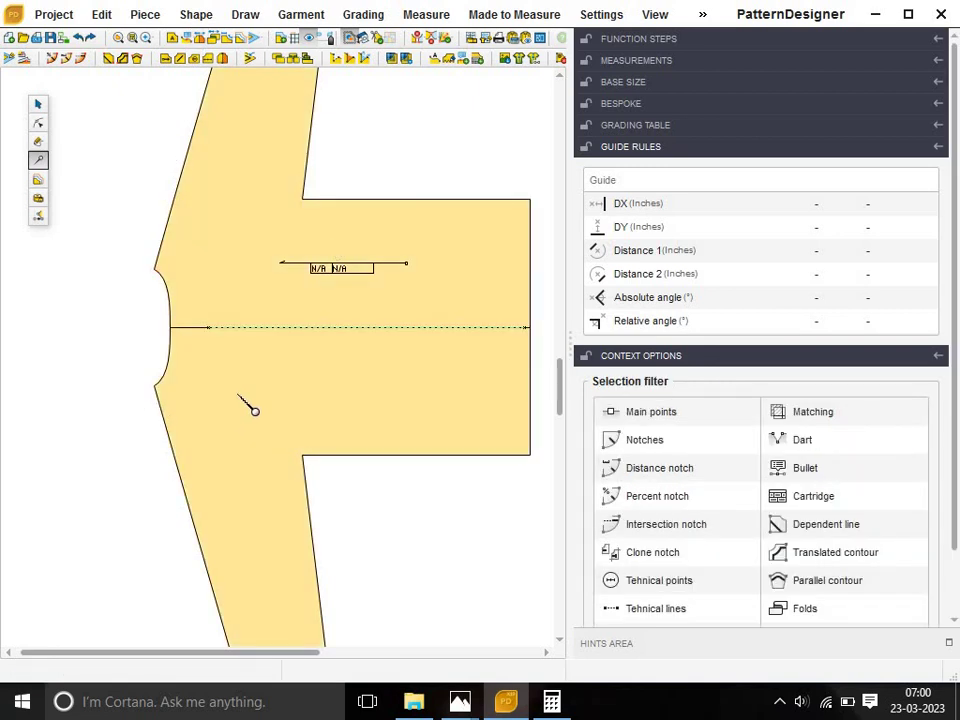
{"action": "scroll", "coordinate": [254, 410], "scroll_direction": "down", "scroll_amount": 1}
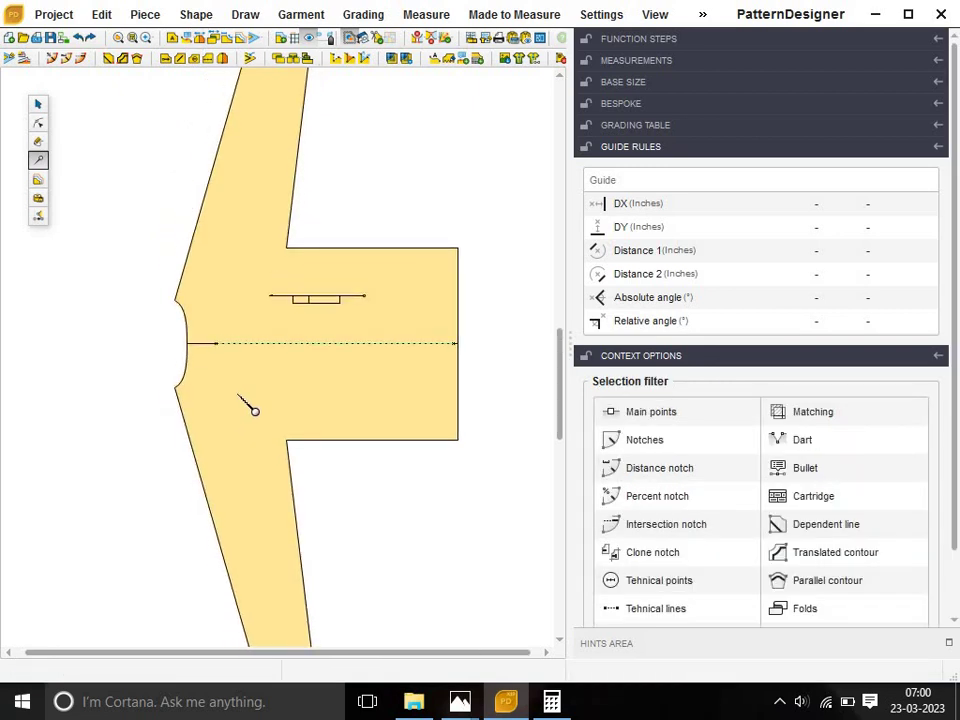
{"action": "scroll", "coordinate": [254, 410], "scroll_direction": "down", "scroll_amount": 1}
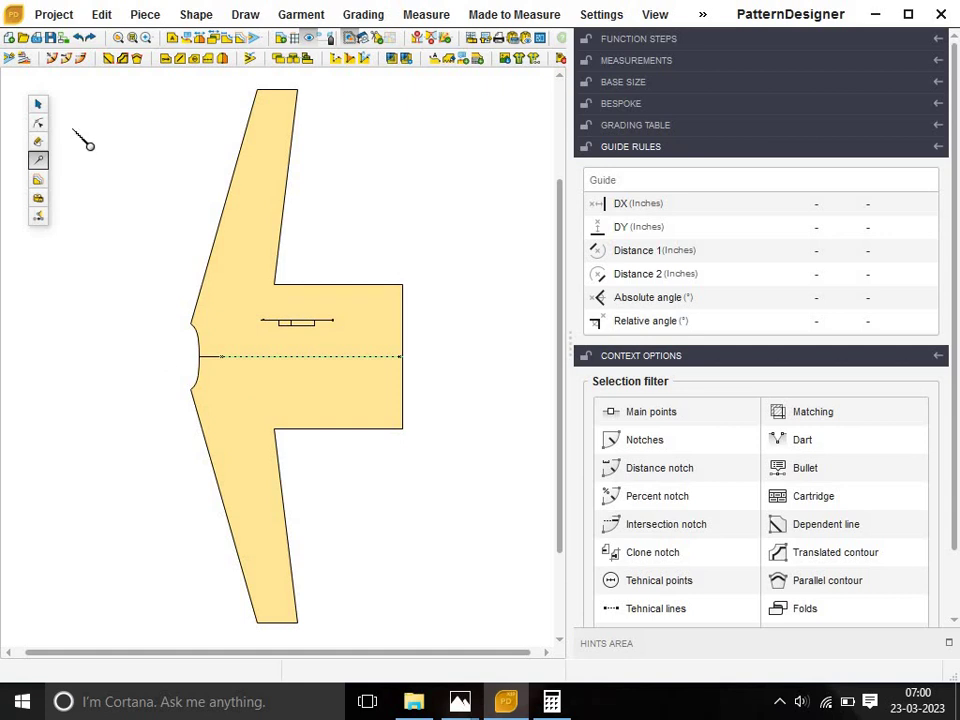
Duplicate the unfolded sleeve and place the copy beside the original
{"action": "left_click", "coordinate": [38, 103]}
{"action": "left_click", "coordinate": [210, 289]}
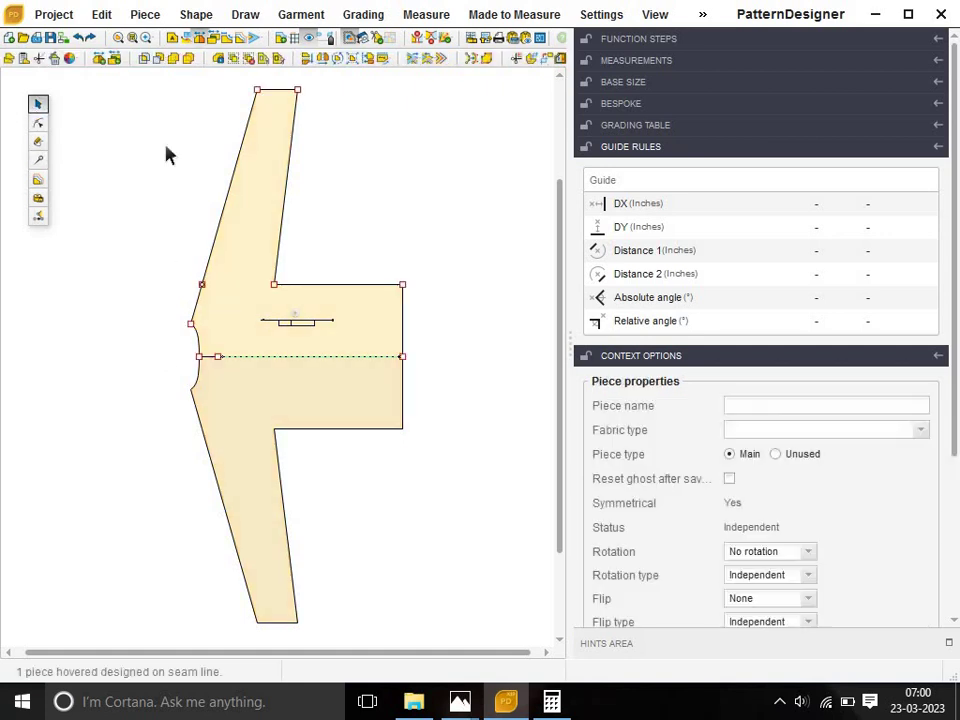
{"action": "left_click", "coordinate": [8, 58]}
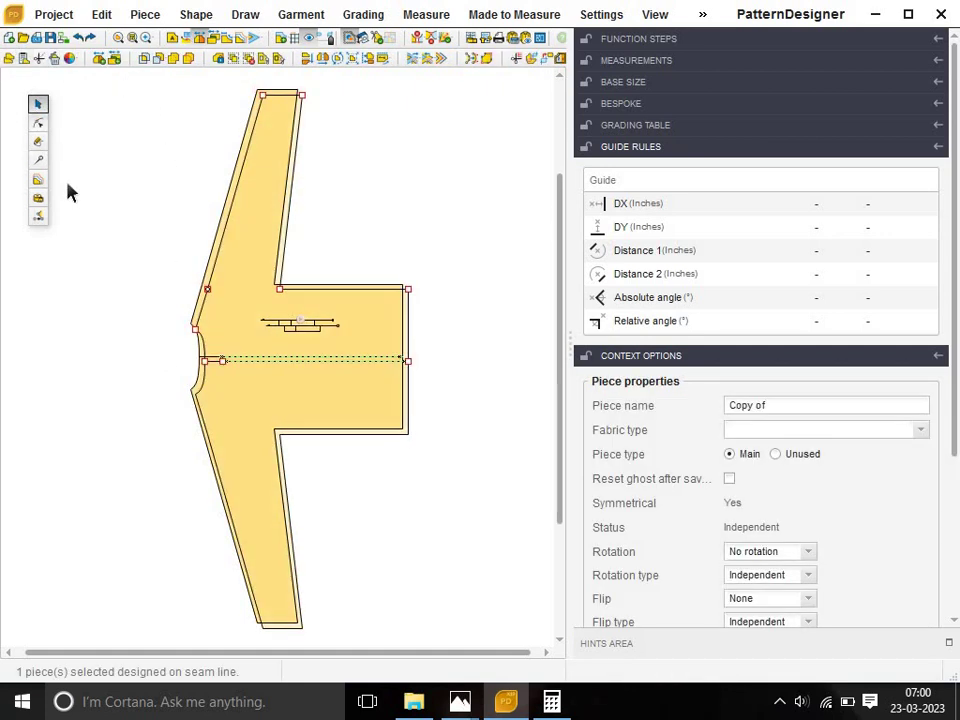
{"action": "left_click_drag", "start_coordinate": [250, 326], "coordinate": [470, 336]}
{"action": "left_click_drag", "start_coordinate": [242, 343], "coordinate": [200, 338]}
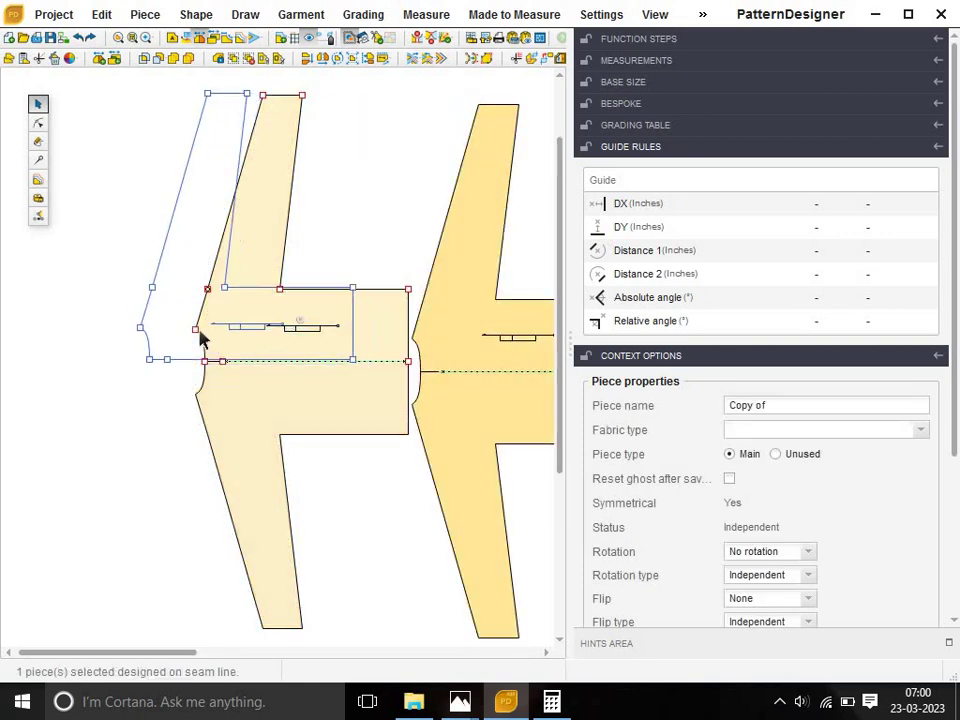
{"action": "left_click", "coordinate": [68, 108]}
Shift the armhole notch point right and round the V-shaped armhole into a curve
{"action": "left_click", "coordinate": [37, 122]}
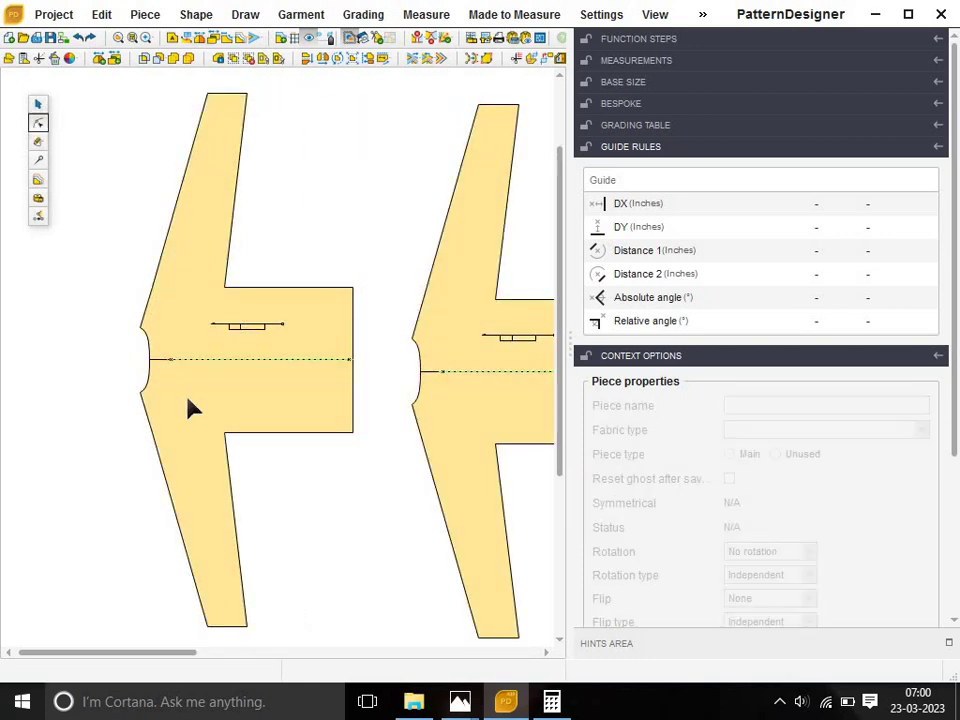
{"action": "left_click", "coordinate": [160, 373]}
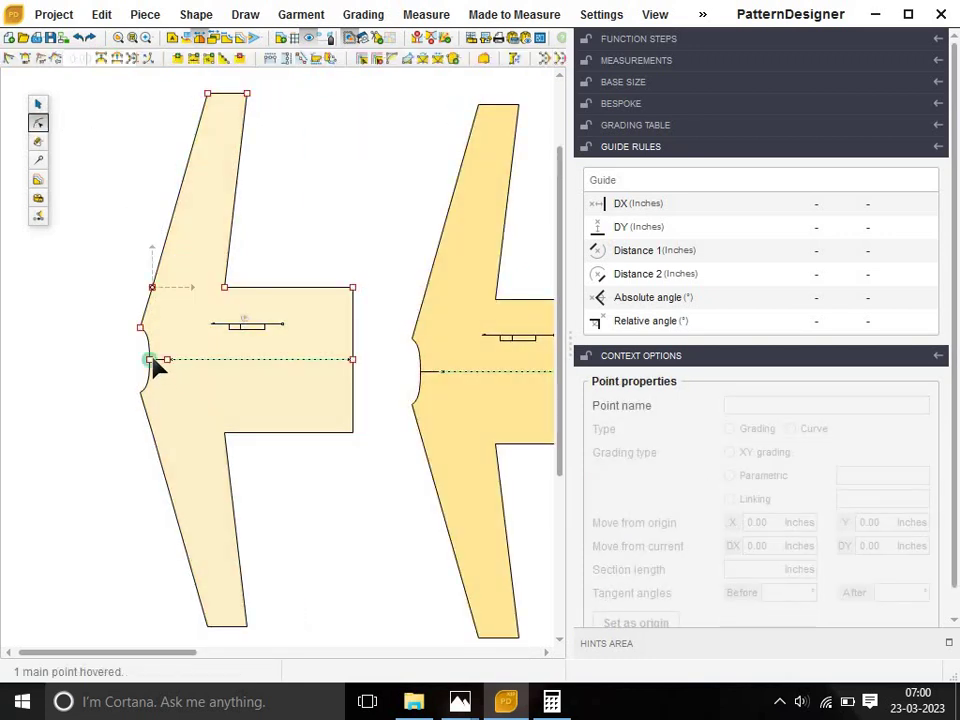
{"action": "left_click", "coordinate": [150, 360]}
{"action": "left_click_drag", "start_coordinate": [137, 360], "coordinate": [168, 362]}
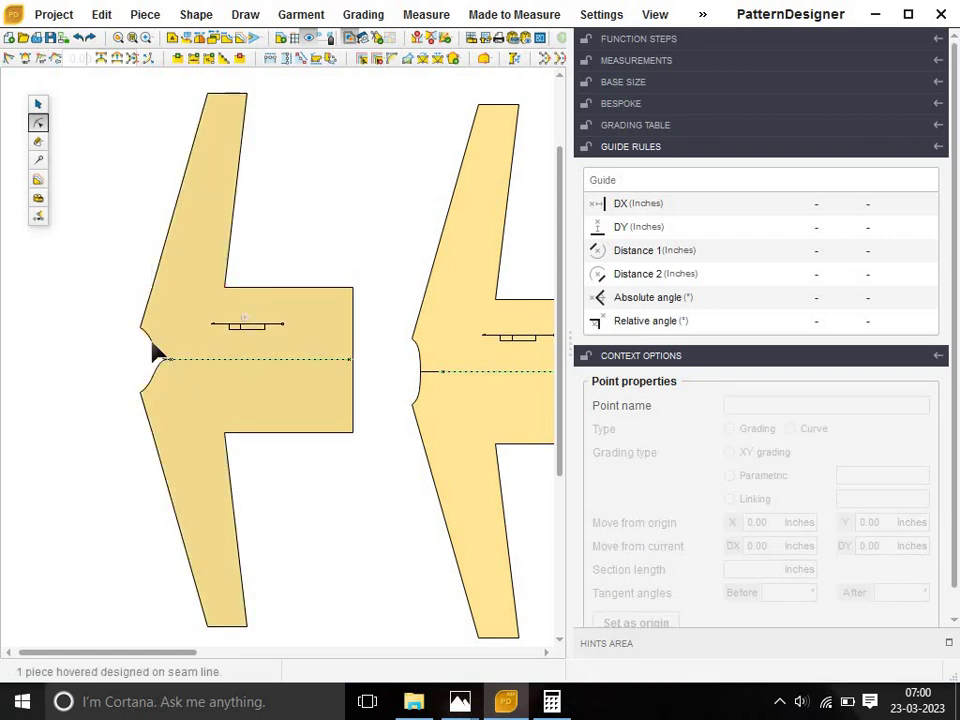
{"action": "left_click", "coordinate": [155, 352]}
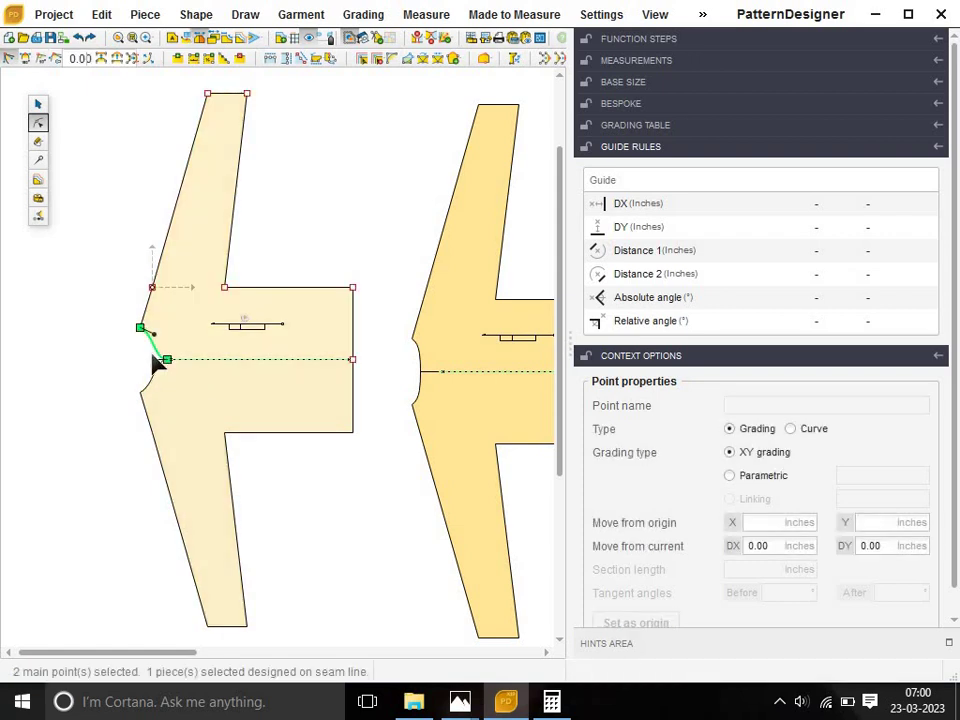
{"action": "scroll", "coordinate": [158, 369], "scroll_direction": "up", "scroll_amount": 1}
{"action": "scroll", "coordinate": [157, 363], "scroll_direction": "up", "scroll_amount": 1}
{"action": "left_click", "coordinate": [166, 308]}
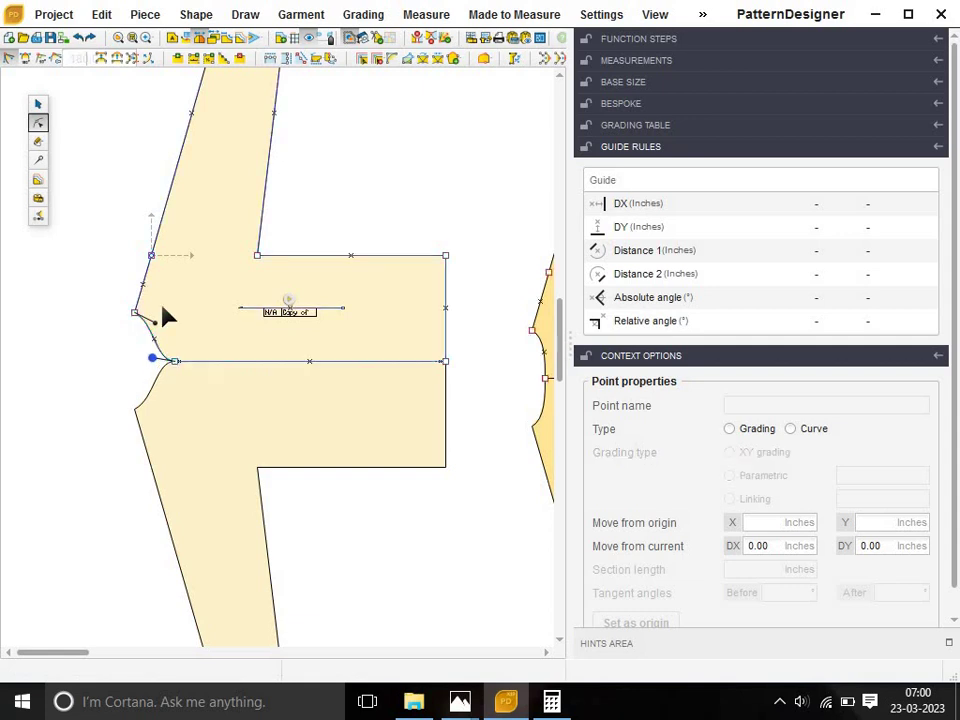
{"action": "left_click_drag", "start_coordinate": [166, 308], "coordinate": [154, 339]}
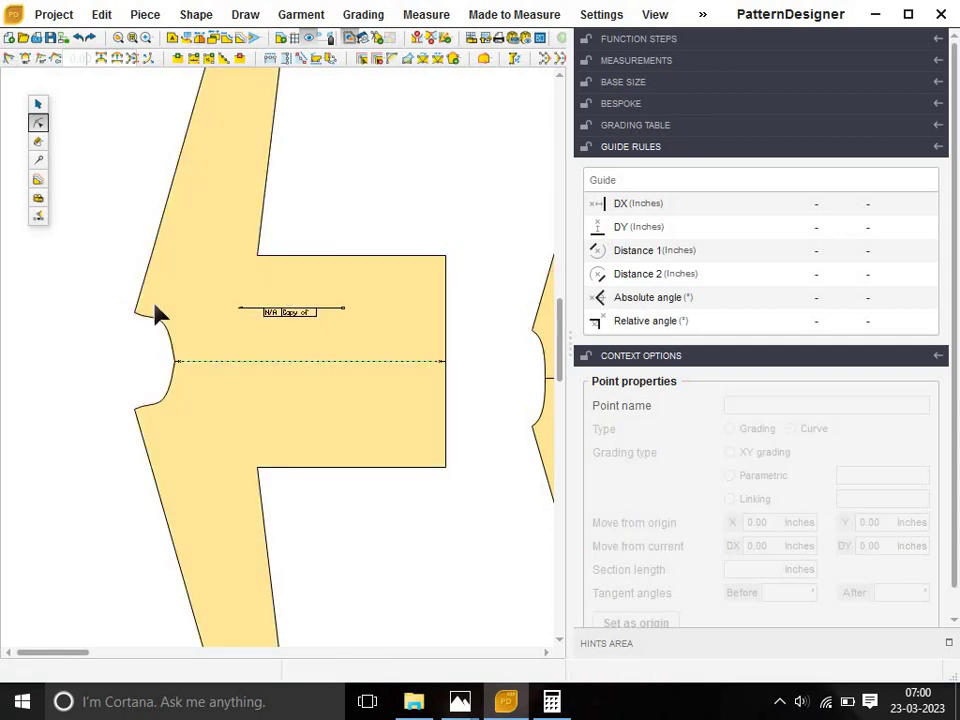
Pull the notch curve into a deep rounded semicircle
{"action": "scroll", "coordinate": [136, 316], "scroll_direction": "up", "scroll_amount": 1}
{"action": "left_click", "coordinate": [177, 341]}
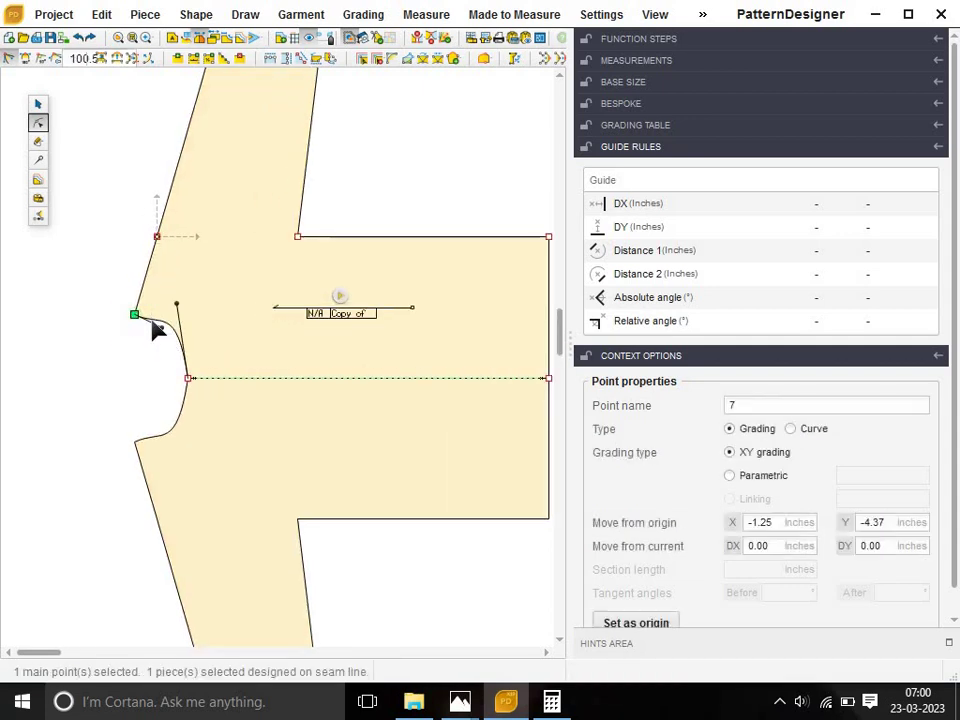
{"action": "left_click_drag", "start_coordinate": [177, 341], "coordinate": [176, 321]}
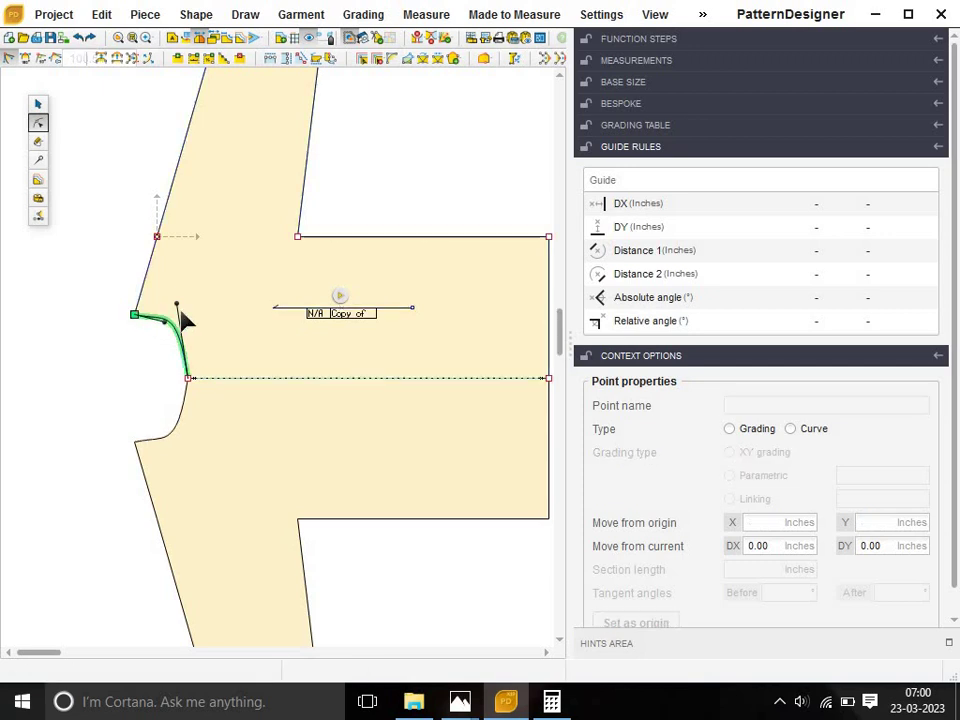
{"action": "left_click", "coordinate": [183, 317]}
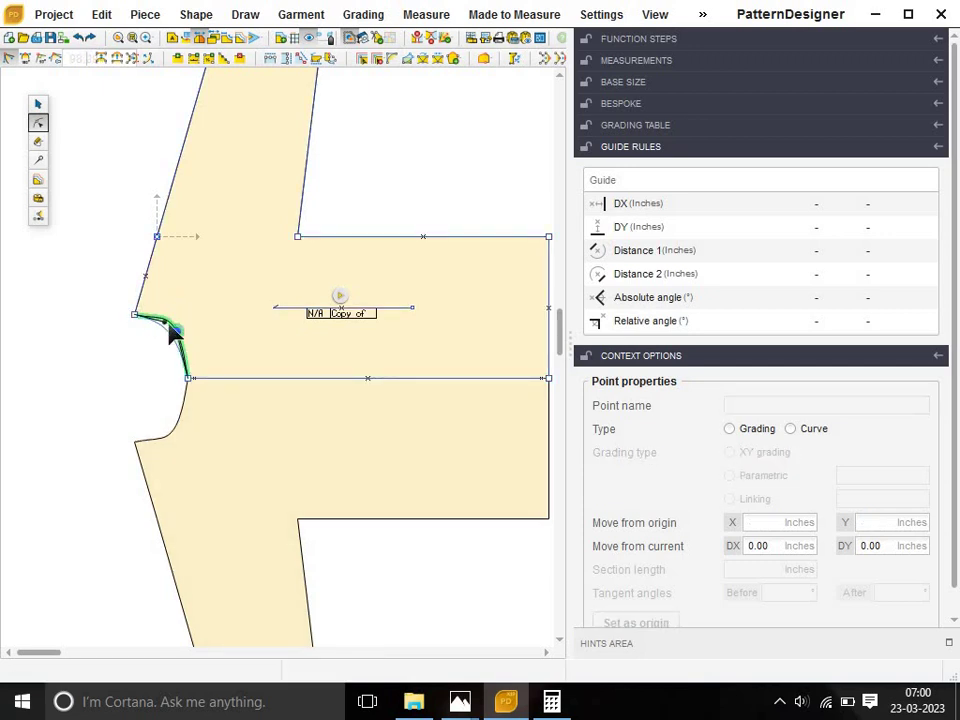
{"action": "left_click_drag", "start_coordinate": [171, 339], "coordinate": [124, 364]}
{"action": "left_click", "coordinate": [232, 362]}
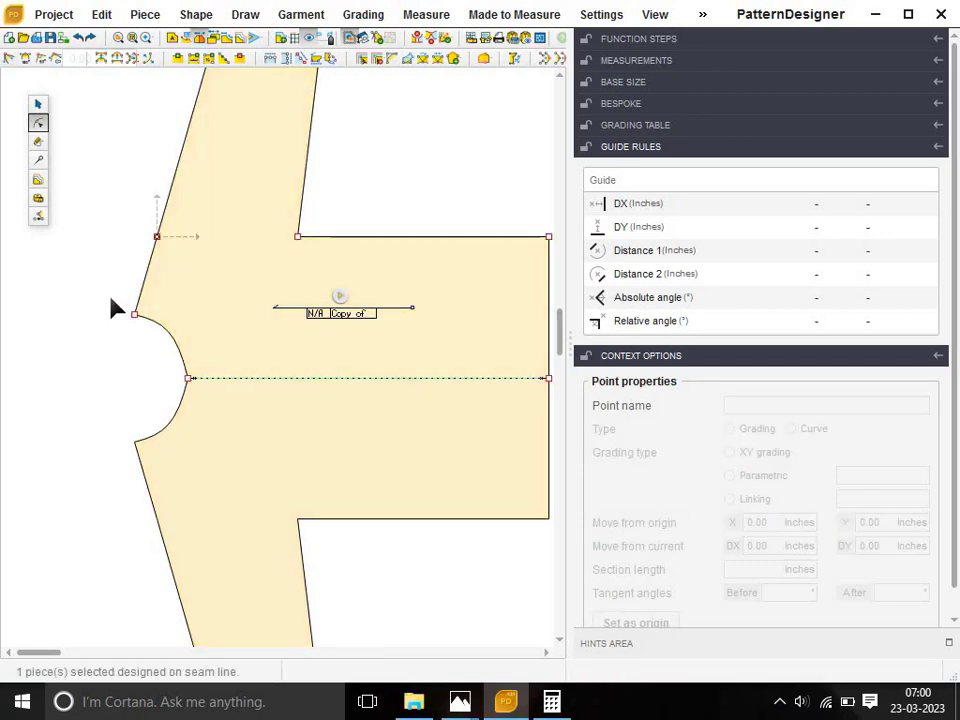
Check notch points 6 and 7, then undo the last armhole edit with Ctrl+Z
{"action": "left_click_drag", "start_coordinate": [116, 306], "coordinate": [152, 350]}
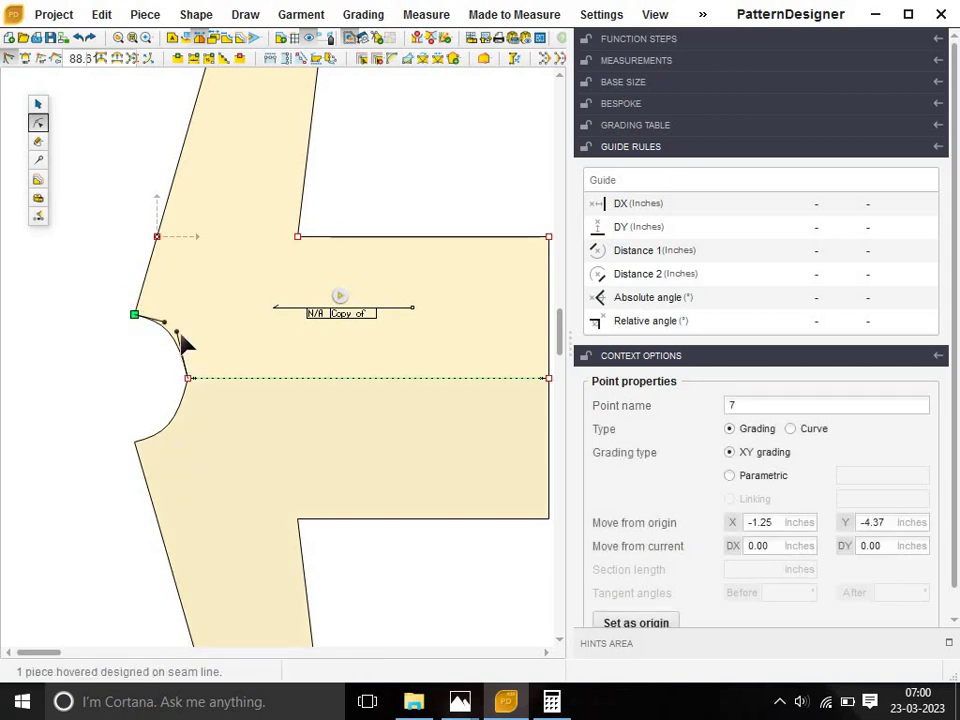
{"action": "left_click", "coordinate": [188, 378]}
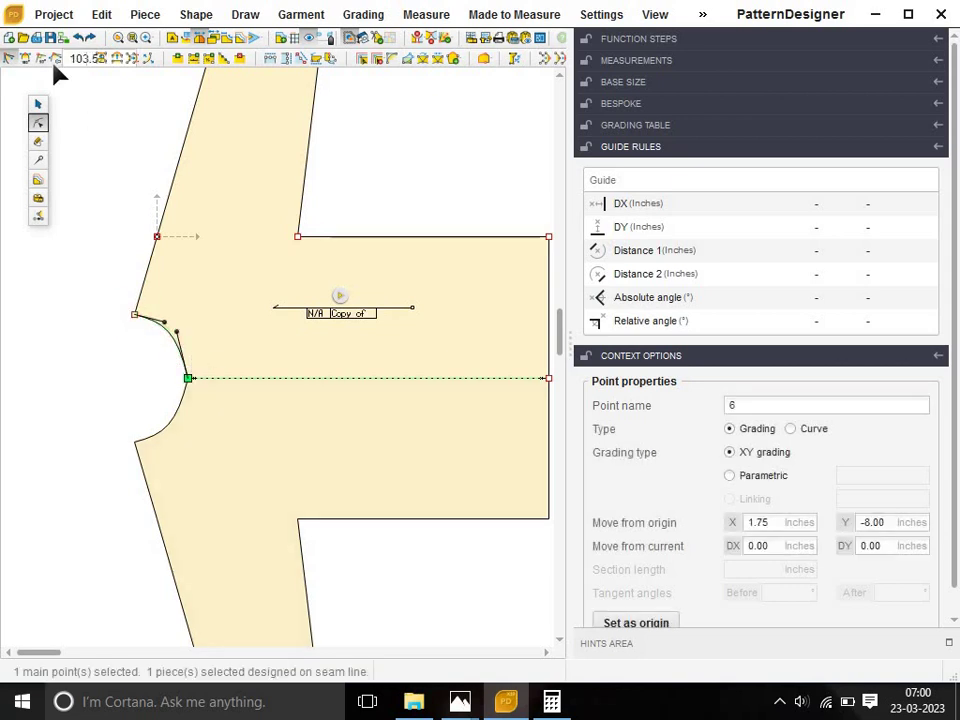
{"action": "left_click", "coordinate": [90, 456]}
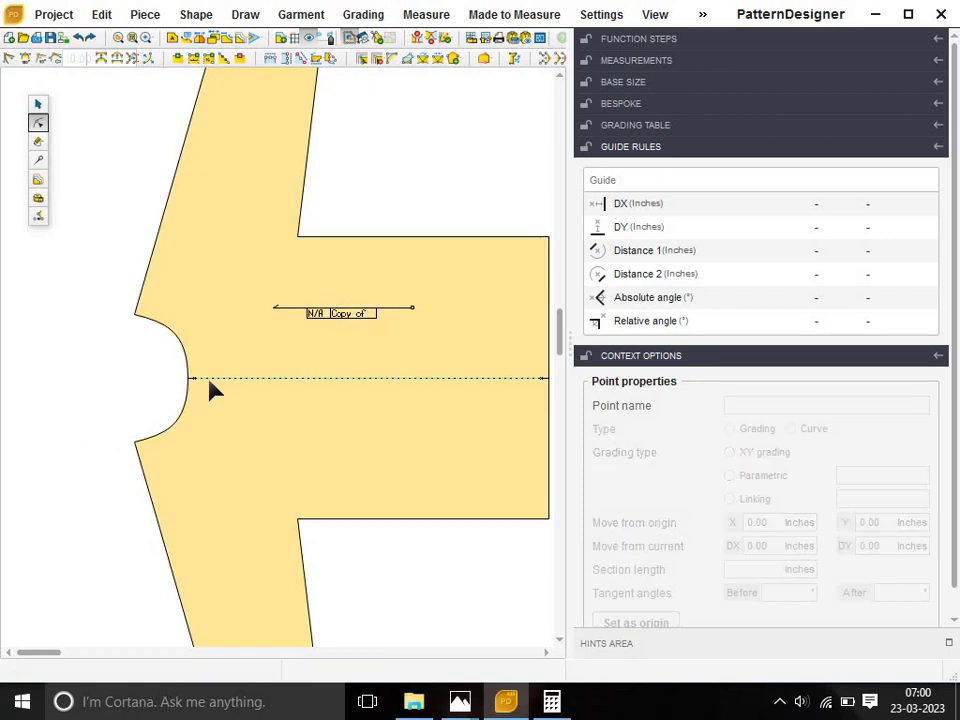
{"action": "left_click", "coordinate": [206, 406]}
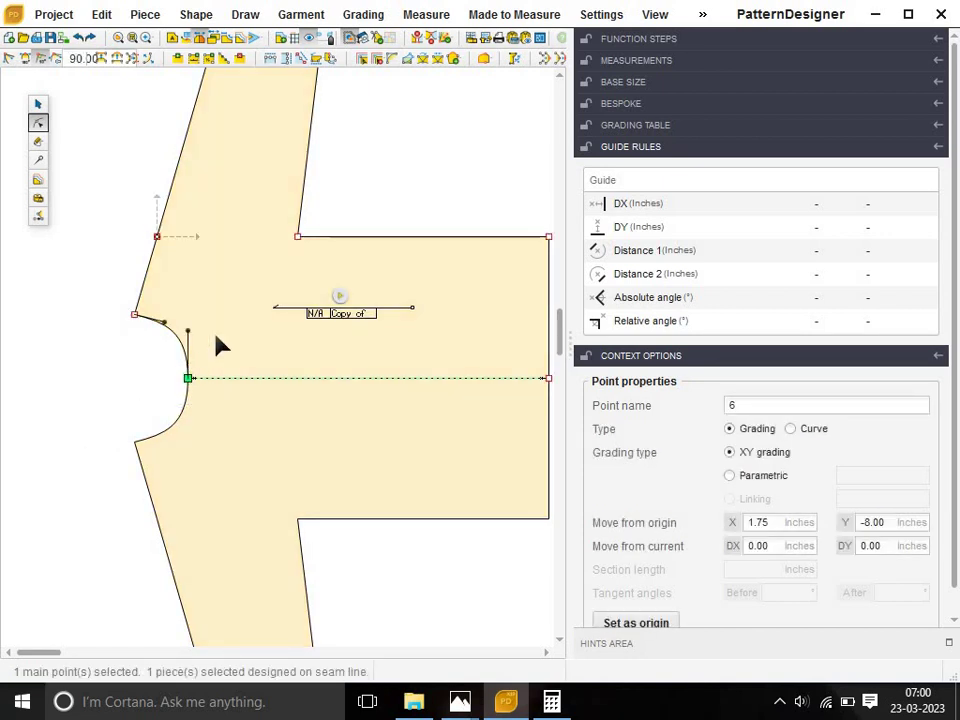
{"action": "scroll", "coordinate": [218, 337], "scroll_direction": "up", "scroll_amount": 1}
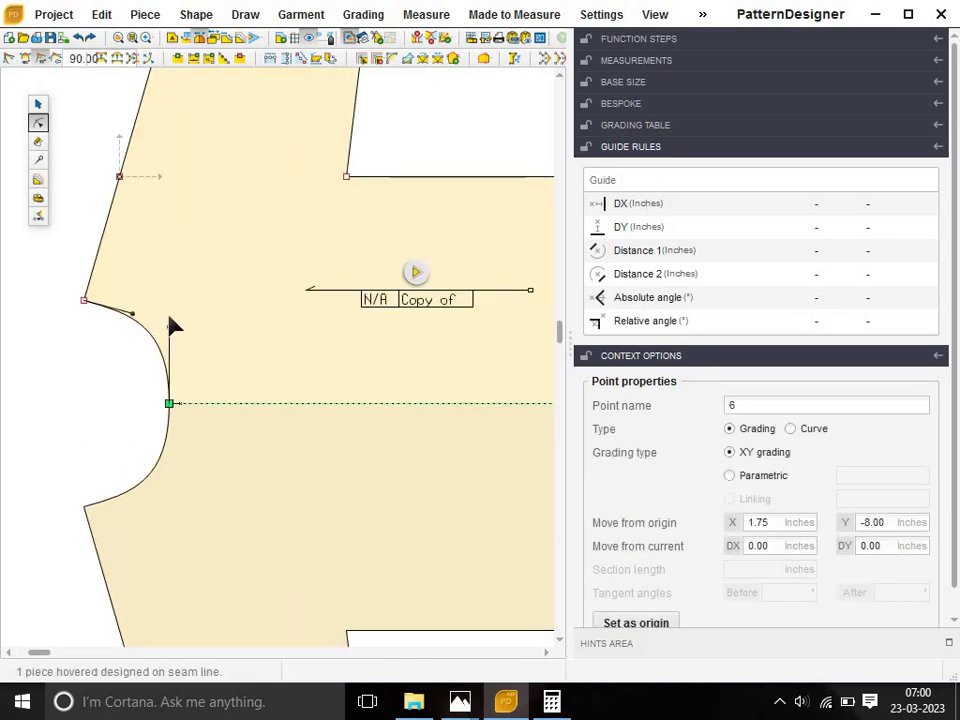
{"action": "left_click", "coordinate": [168, 318]}
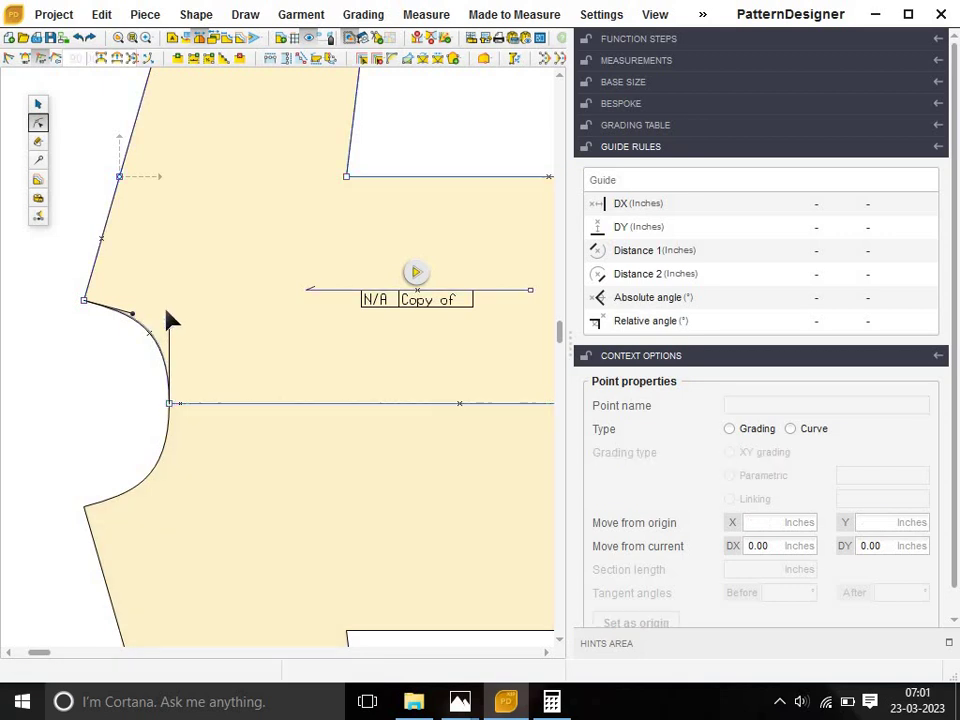
{"action": "left_click", "coordinate": [166, 350]}
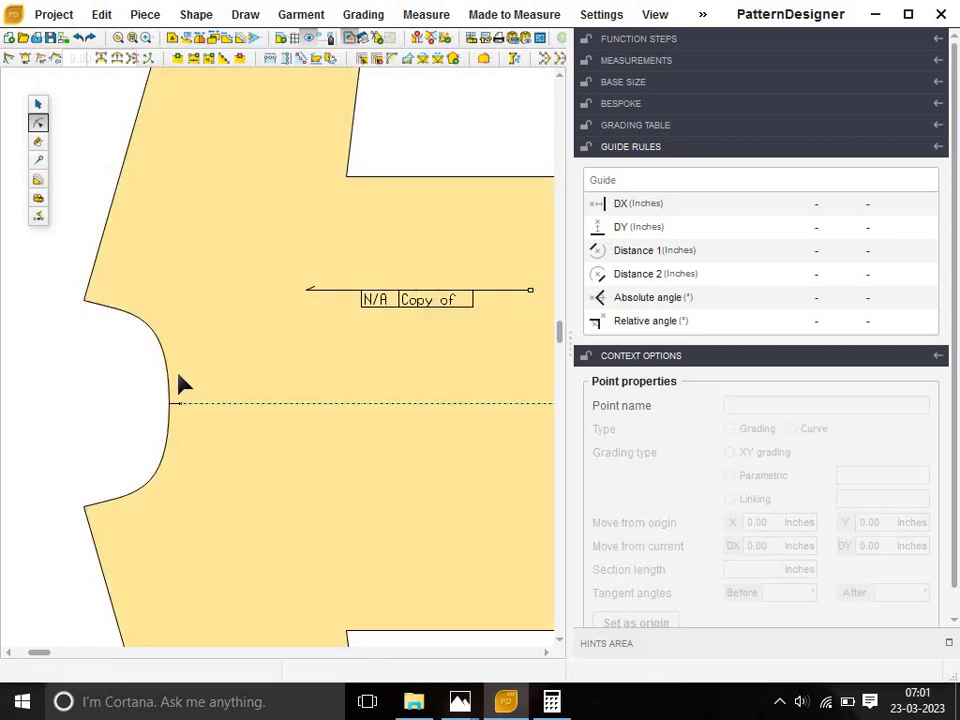
{"action": "left_click", "coordinate": [169, 403]}
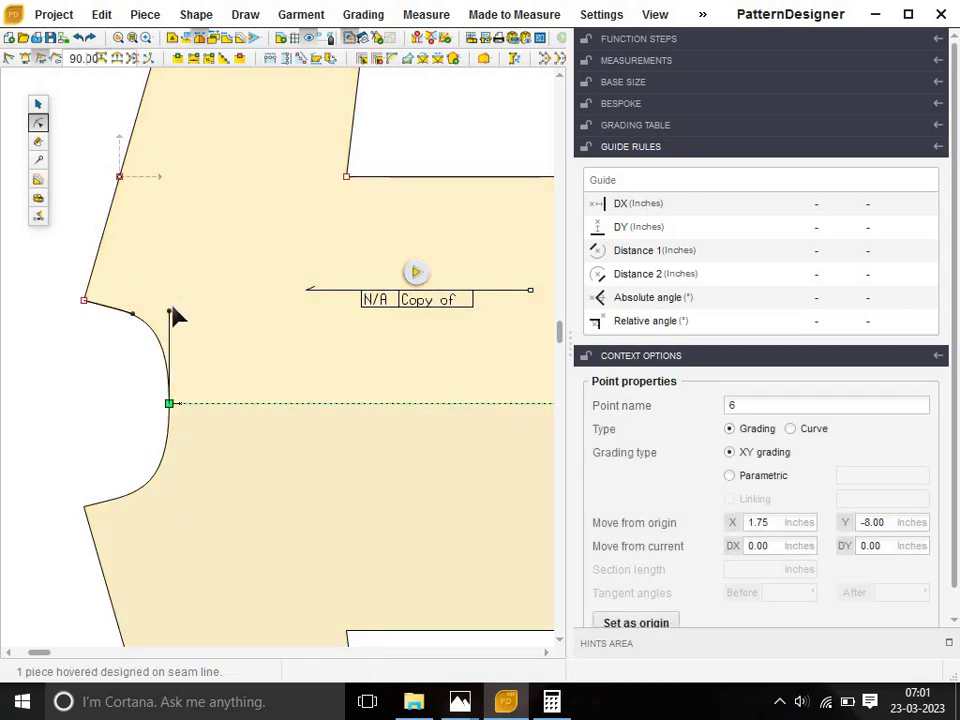
{"action": "left_click", "coordinate": [170, 318]}
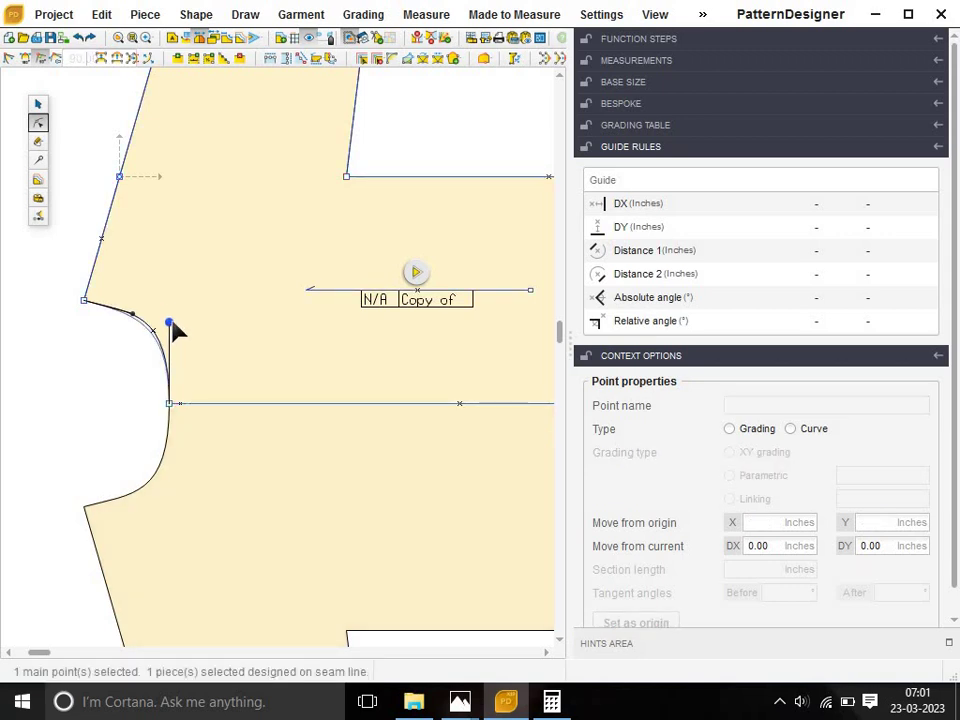
{"action": "key", "text": "ctrl+z"}
{"action": "scroll", "coordinate": [229, 388], "scroll_direction": "down", "scroll_amount": 2}
Drag the right sleeve piece onto the left one so they stack
{"action": "scroll", "coordinate": [229, 388], "scroll_direction": "down", "scroll_amount": 3}
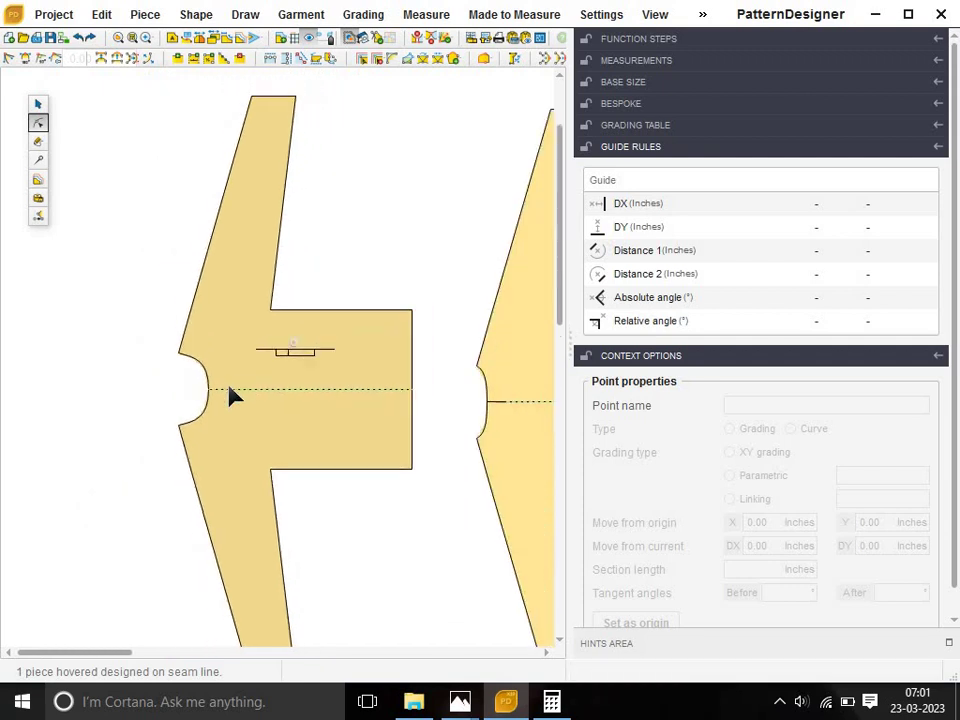
{"action": "scroll", "coordinate": [236, 394], "scroll_direction": "down", "scroll_amount": 1}
{"action": "scroll", "coordinate": [349, 454], "scroll_direction": "down", "scroll_amount": 1}
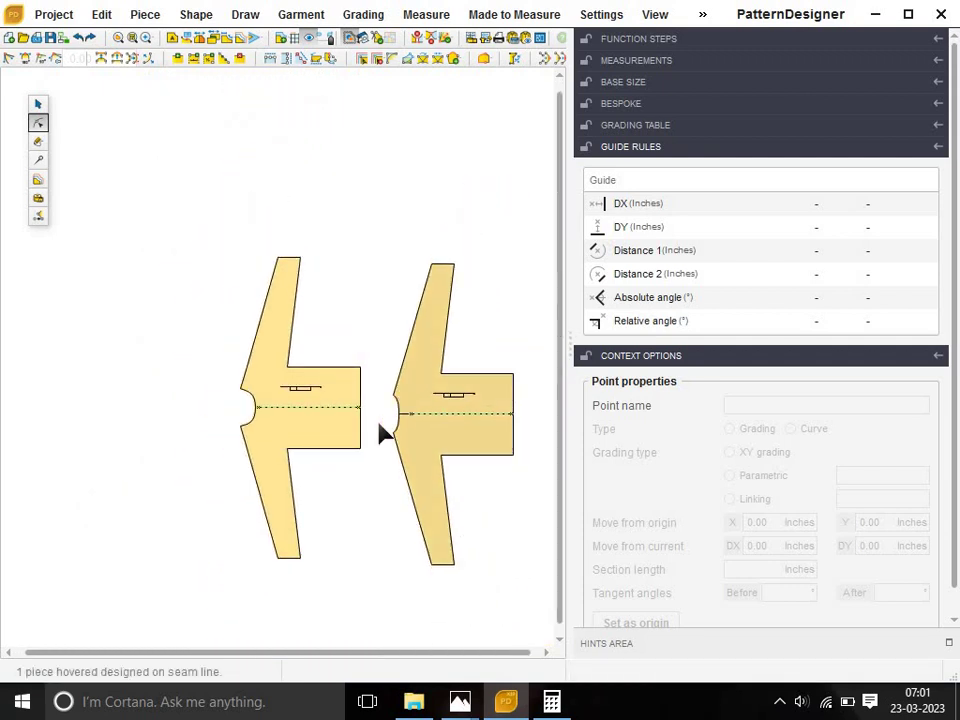
{"action": "left_click", "coordinate": [406, 390]}
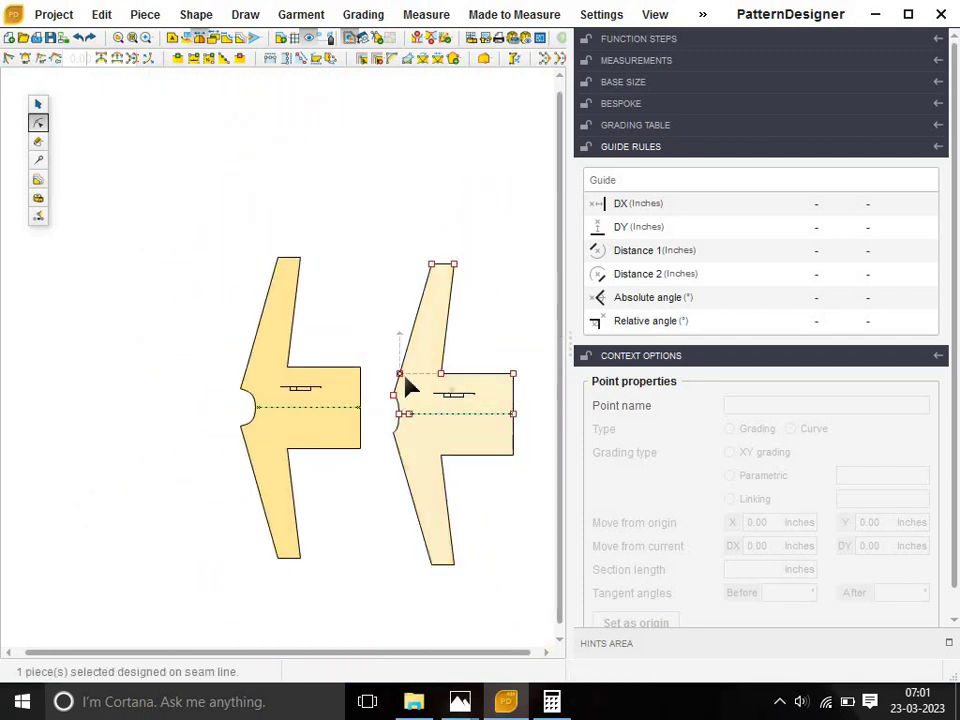
{"action": "left_click", "coordinate": [38, 104]}
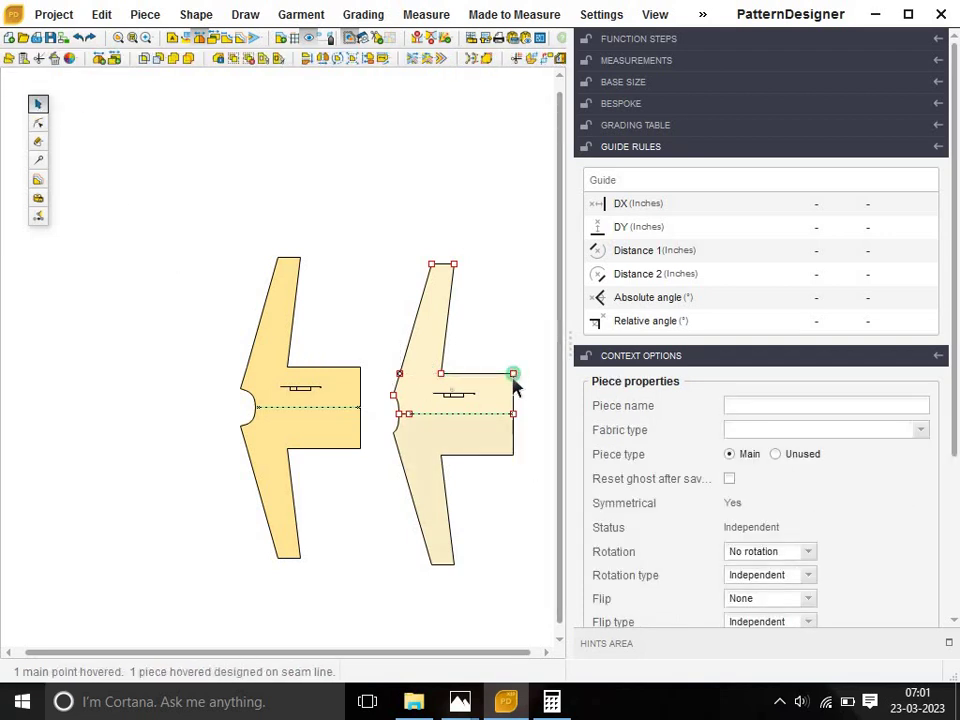
{"action": "left_click_drag", "start_coordinate": [513, 385], "coordinate": [257, 392]}
{"action": "scroll", "coordinate": [257, 391], "scroll_direction": "up", "scroll_amount": 2}
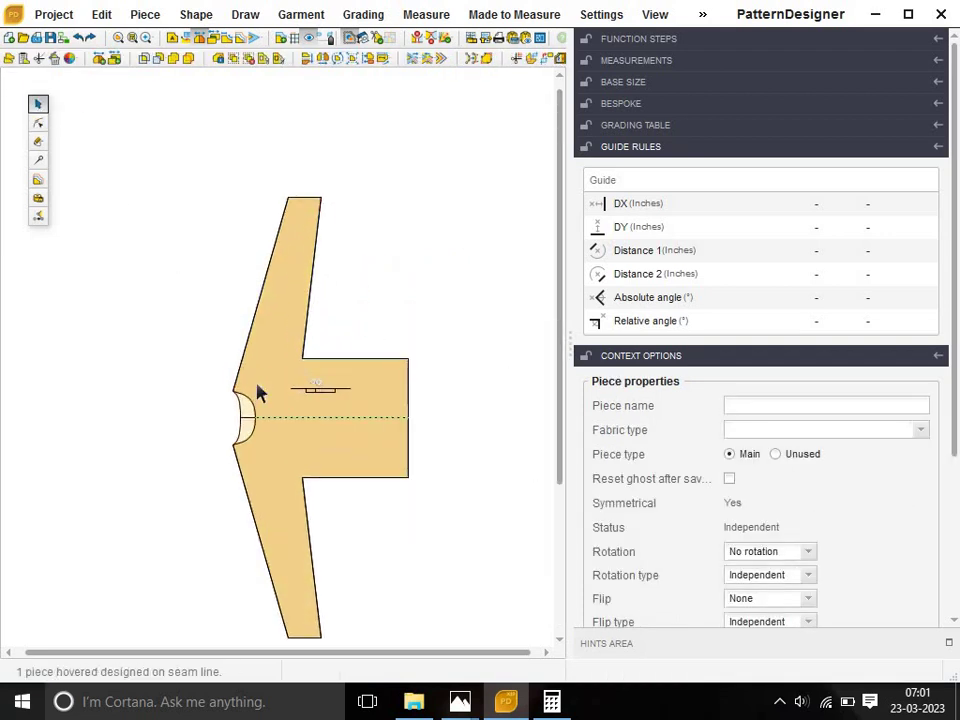
{"action": "scroll", "coordinate": [257, 392], "scroll_direction": "up", "scroll_amount": 1}
{"action": "scroll", "coordinate": [257, 392], "scroll_direction": "up", "scroll_amount": 1}
{"action": "scroll", "coordinate": [257, 392], "scroll_direction": "up", "scroll_amount": 1}
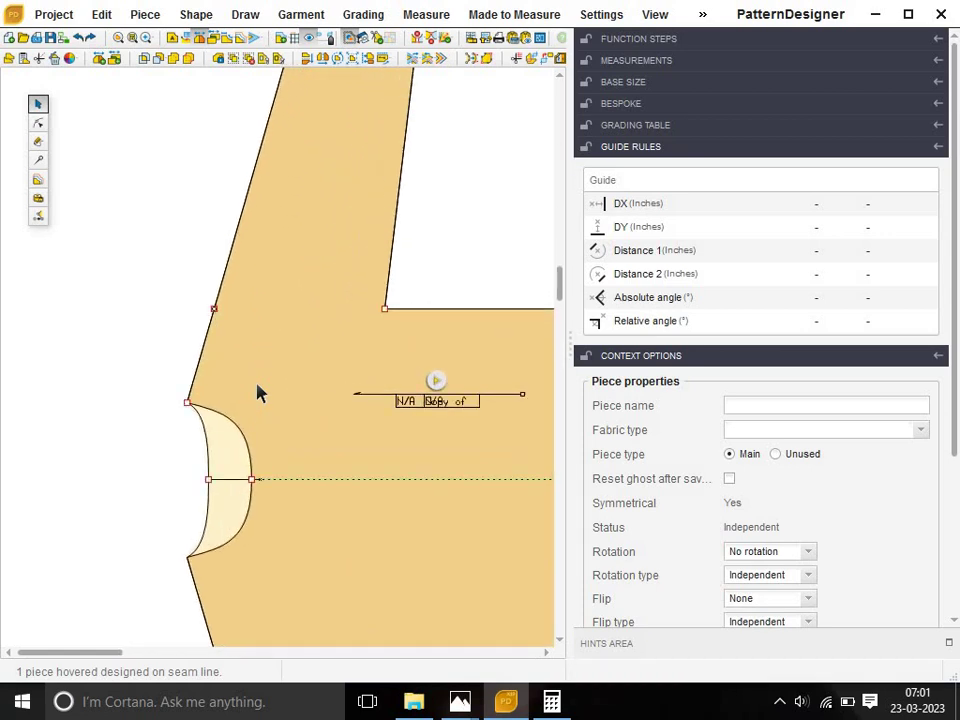
Select the upper notch curve segment and point 1 at the armhole top
{"action": "left_click", "coordinate": [229, 480]}
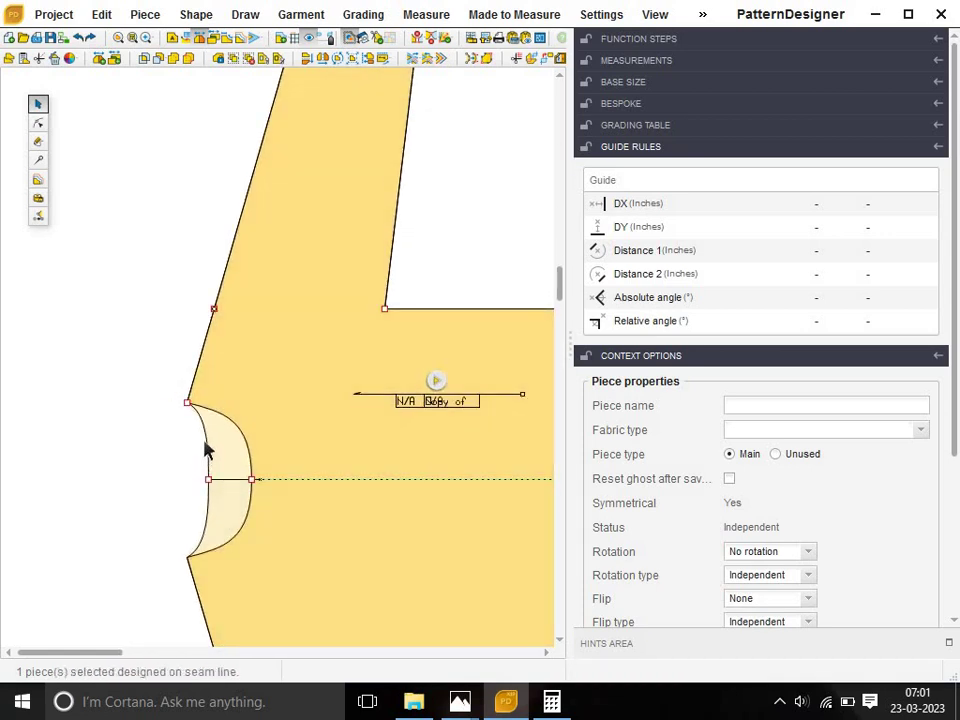
{"action": "left_click", "coordinate": [197, 437]}
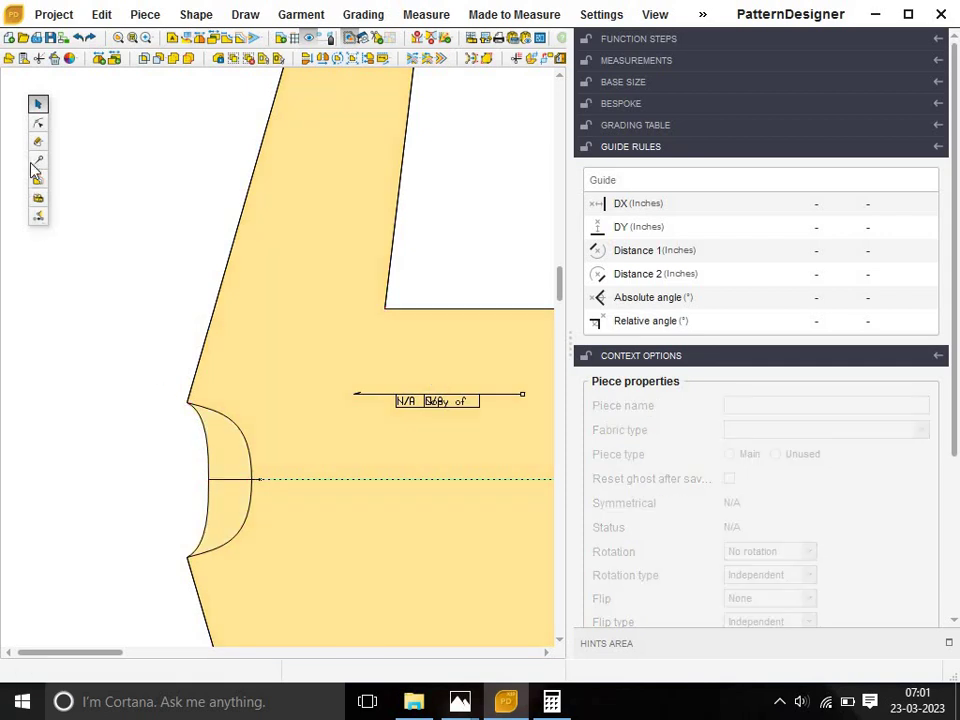
{"action": "left_click", "coordinate": [38, 122]}
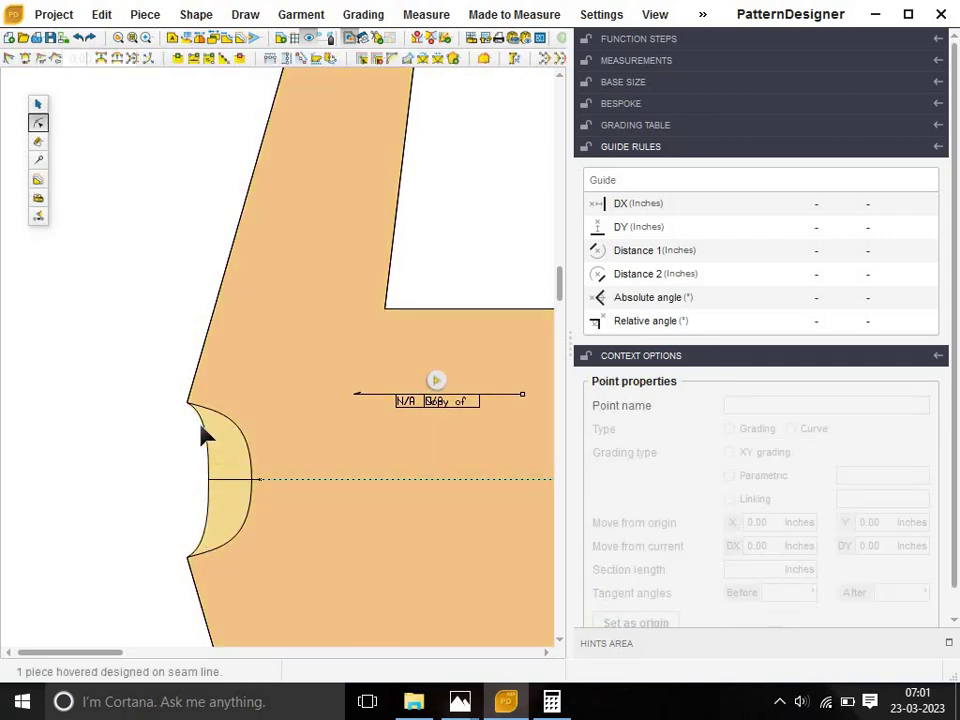
{"action": "left_click", "coordinate": [202, 430]}
{"action": "left_click", "coordinate": [202, 431]}
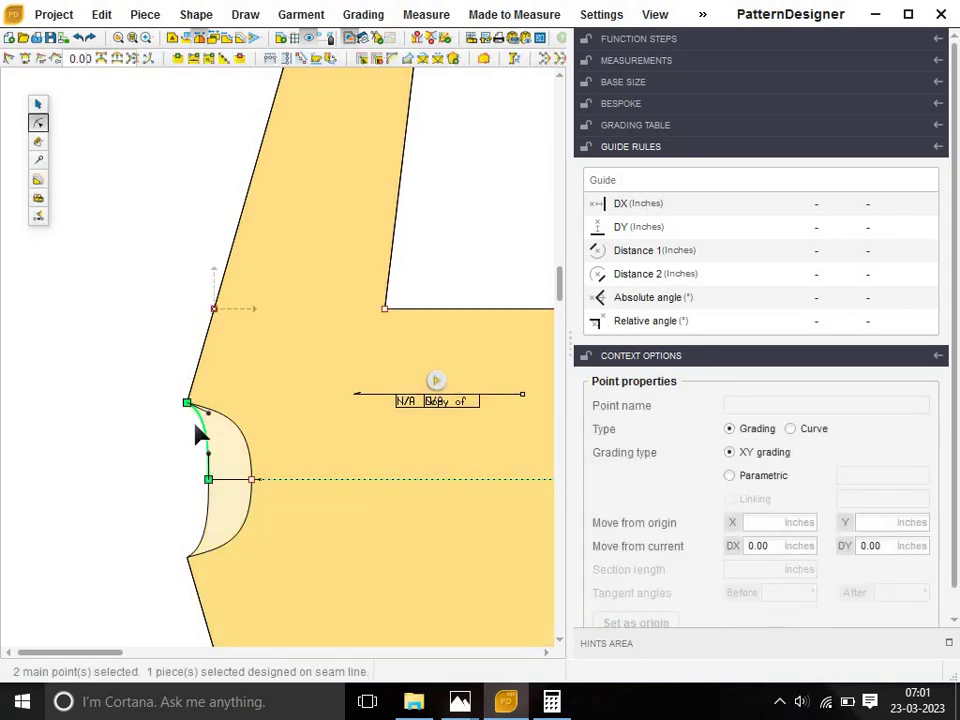
{"action": "scroll", "coordinate": [210, 440], "scroll_direction": "up", "scroll_amount": 1}
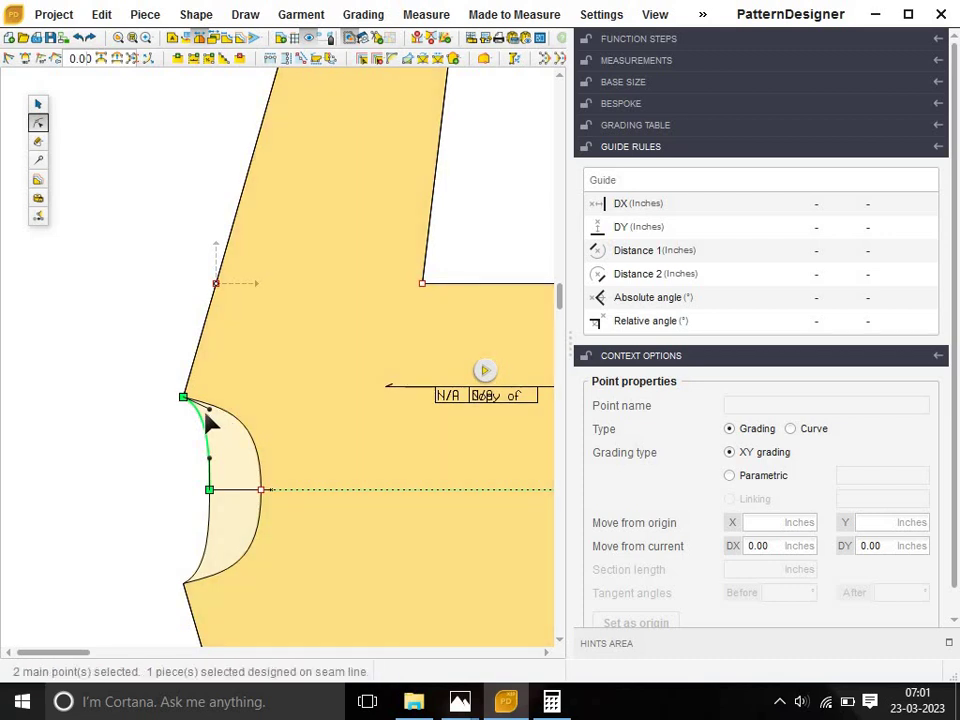
{"action": "left_click", "coordinate": [208, 414]}
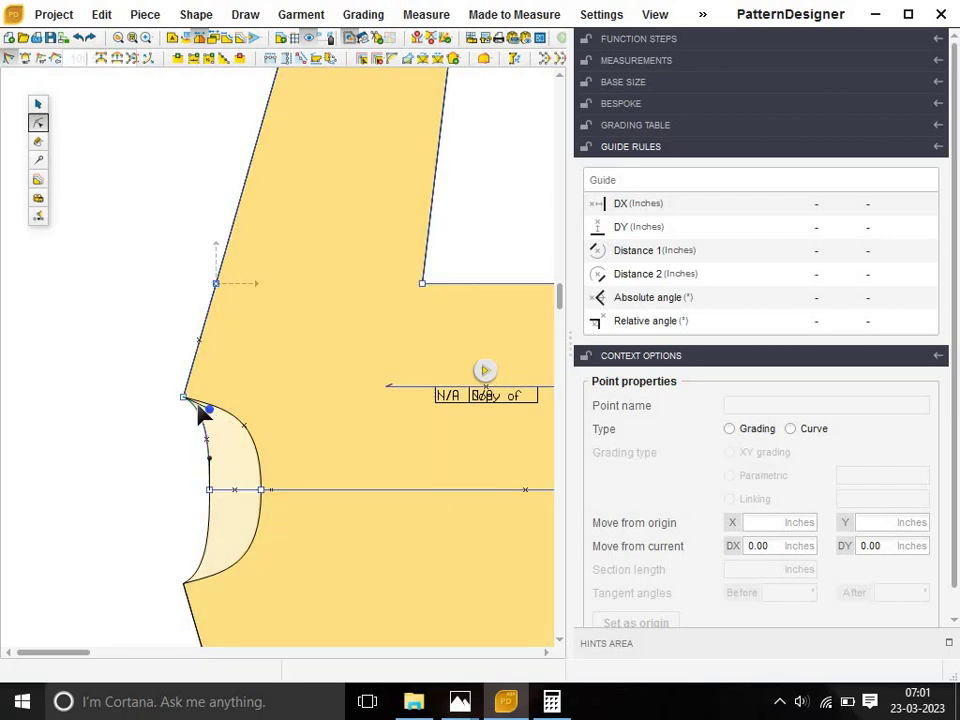
{"action": "left_click", "coordinate": [198, 406]}
{"action": "left_click", "coordinate": [185, 399]}
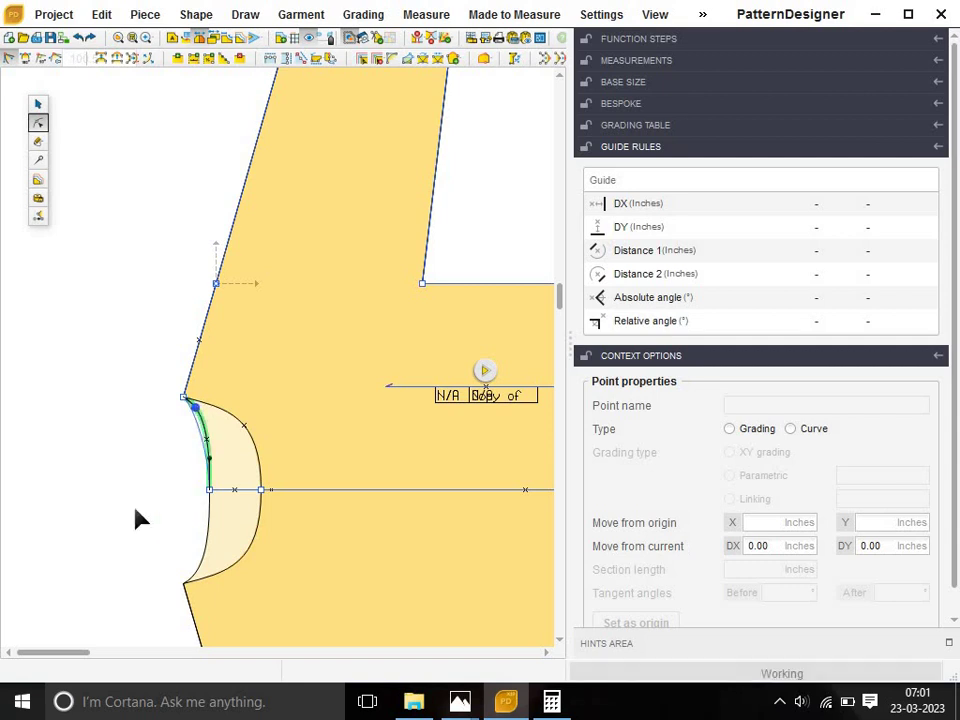
{"action": "scroll", "coordinate": [245, 447], "scroll_direction": "up", "scroll_amount": 2}
{"action": "scroll", "coordinate": [225, 444], "scroll_direction": "up", "scroll_amount": 1}
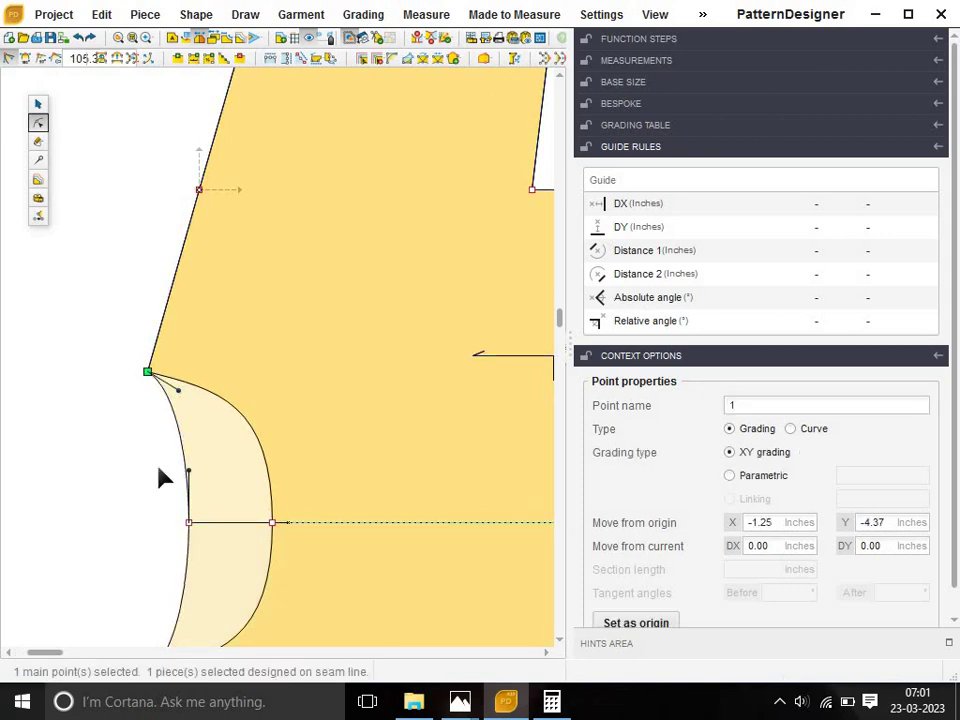
{"action": "scroll", "coordinate": [255, 470], "scroll_direction": "down", "scroll_amount": 2}
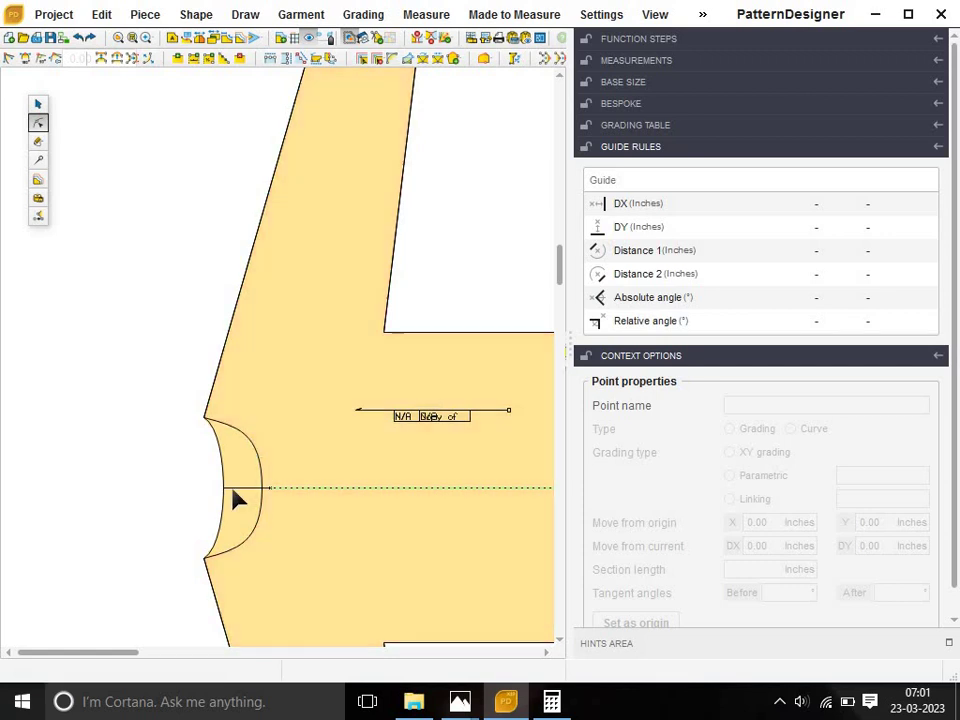
{"action": "scroll", "coordinate": [236, 500], "scroll_direction": "down", "scroll_amount": 2}
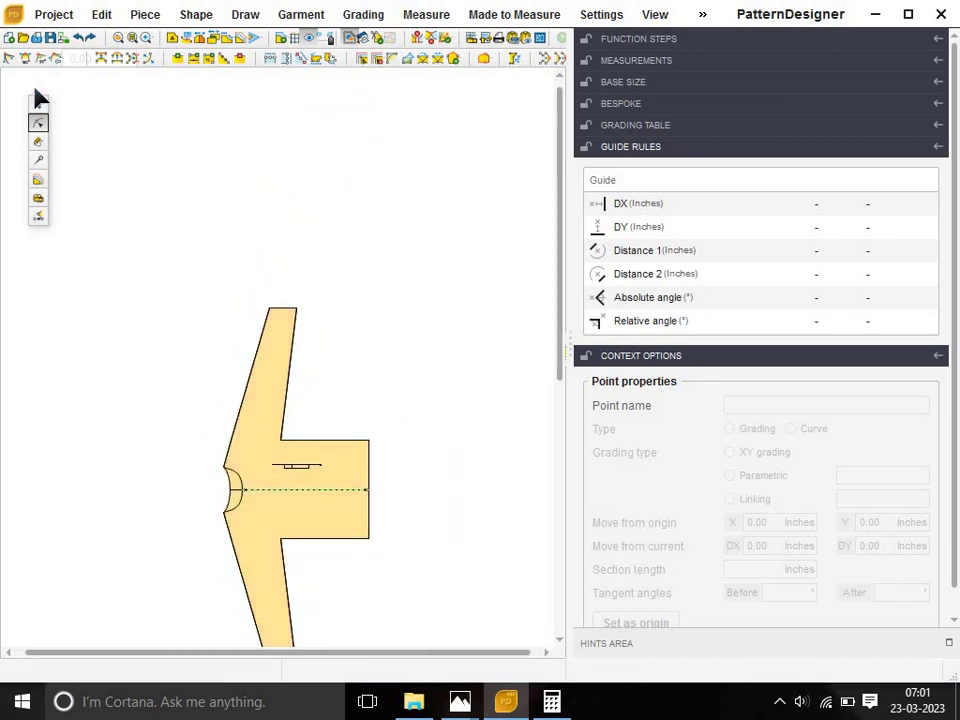
{"action": "left_click", "coordinate": [38, 103]}
{"action": "left_click_drag", "start_coordinate": [272, 478], "coordinate": [385, 370], "text": "ctrl"}
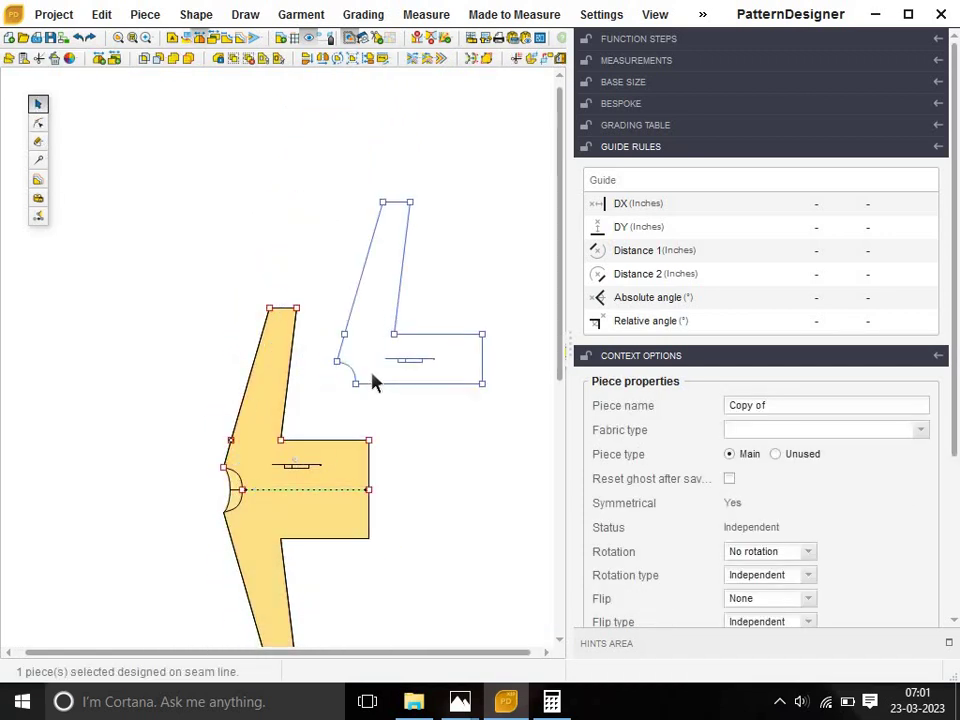
{"action": "mouse_move", "coordinate": [231, 482]}
{"action": "left_mouse_down"}
{"action": "mouse_move", "coordinate": [110, 455]}
{"action": "mouse_move", "coordinate": [108, 443]}
{"action": "left_mouse_up"}
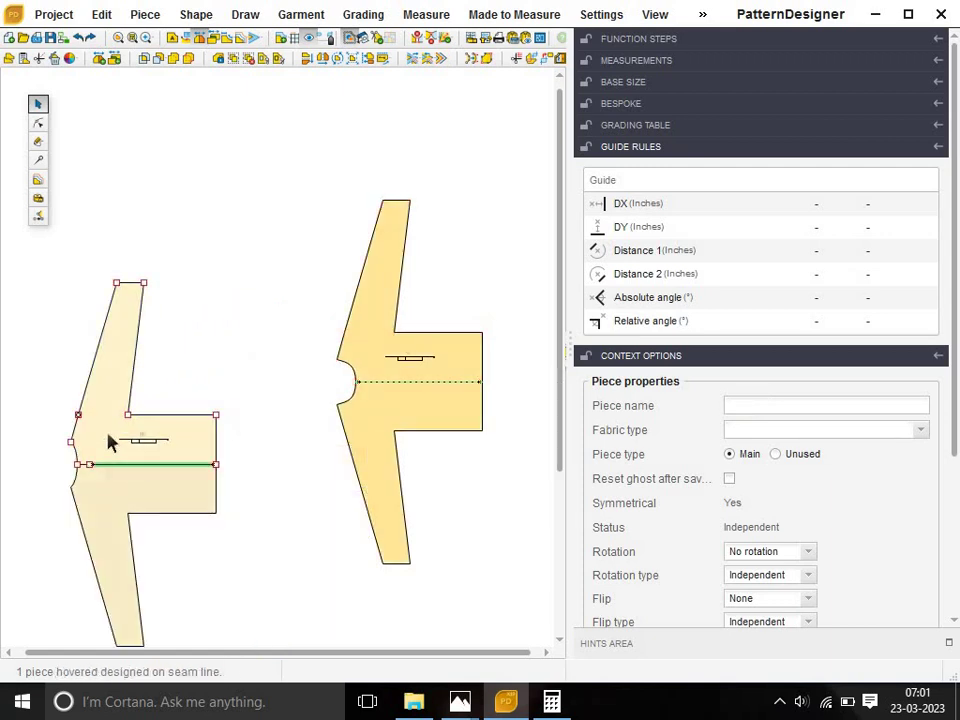
{"action": "scroll", "coordinate": [108, 443], "scroll_direction": "up", "scroll_amount": 2}
{"action": "scroll", "coordinate": [108, 443], "scroll_direction": "up", "scroll_amount": 1}
{"action": "scroll", "coordinate": [107, 440], "scroll_direction": "down", "scroll_amount": 1}
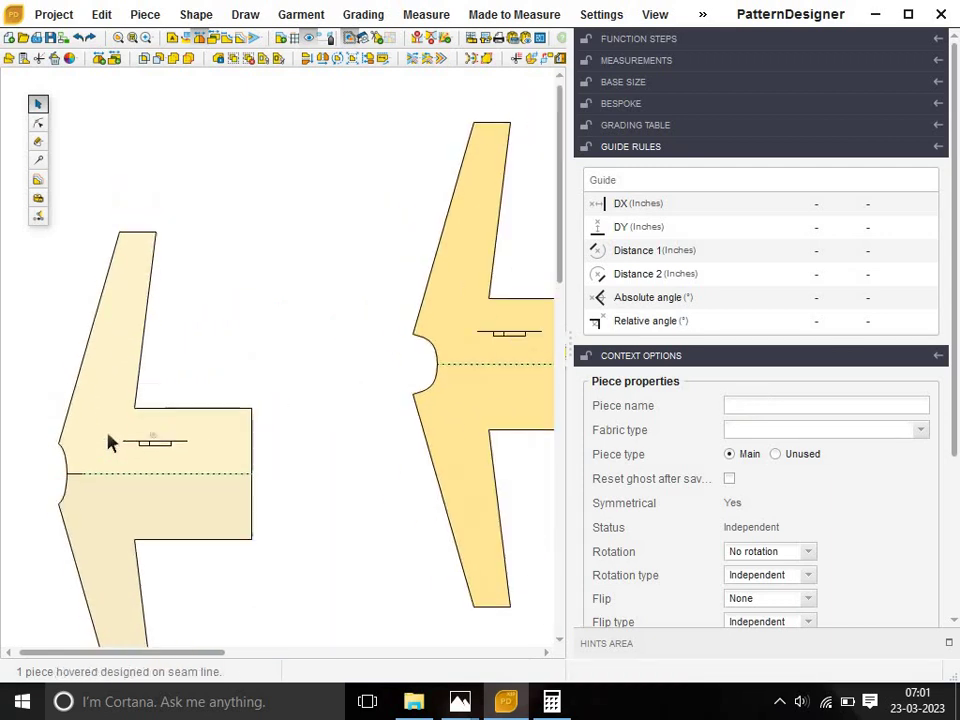
{"action": "scroll", "coordinate": [101, 443], "scroll_direction": "down", "scroll_amount": 1}
{"action": "scroll", "coordinate": [86, 443], "scroll_direction": "up", "scroll_amount": 2}
{"action": "scroll", "coordinate": [86, 443], "scroll_direction": "up", "scroll_amount": 1}
{"action": "scroll", "coordinate": [440, 452], "scroll_direction": "down", "scroll_amount": 1}
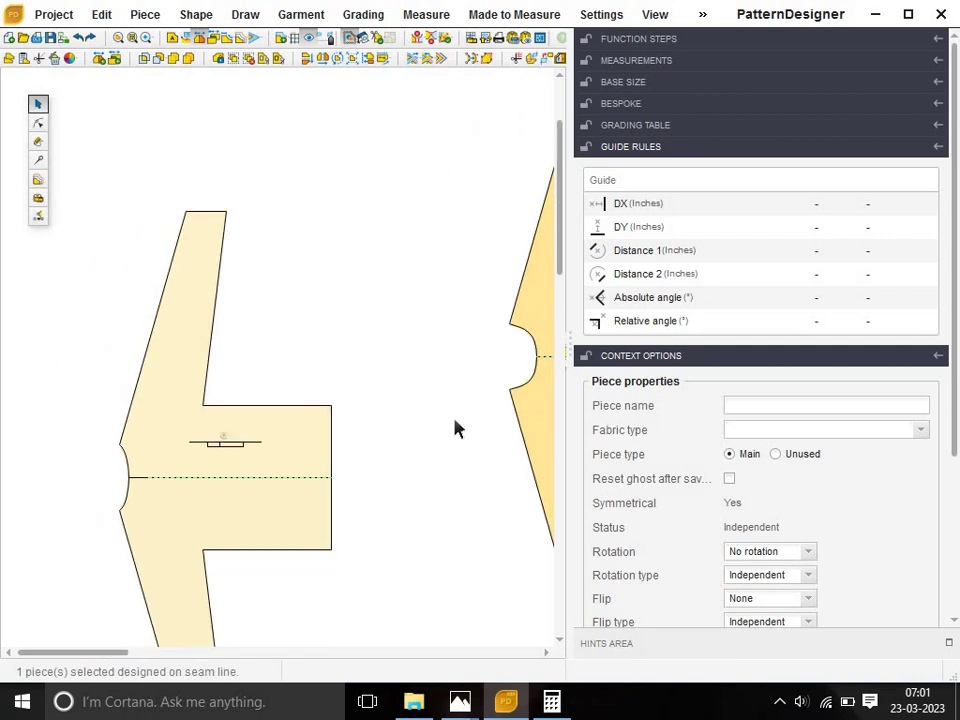
{"action": "scroll", "coordinate": [518, 381], "scroll_direction": "down", "scroll_amount": 1}
{"action": "scroll", "coordinate": [487, 365], "scroll_direction": "up", "scroll_amount": 1}
{"action": "scroll", "coordinate": [487, 365], "scroll_direction": "up", "scroll_amount": 1}
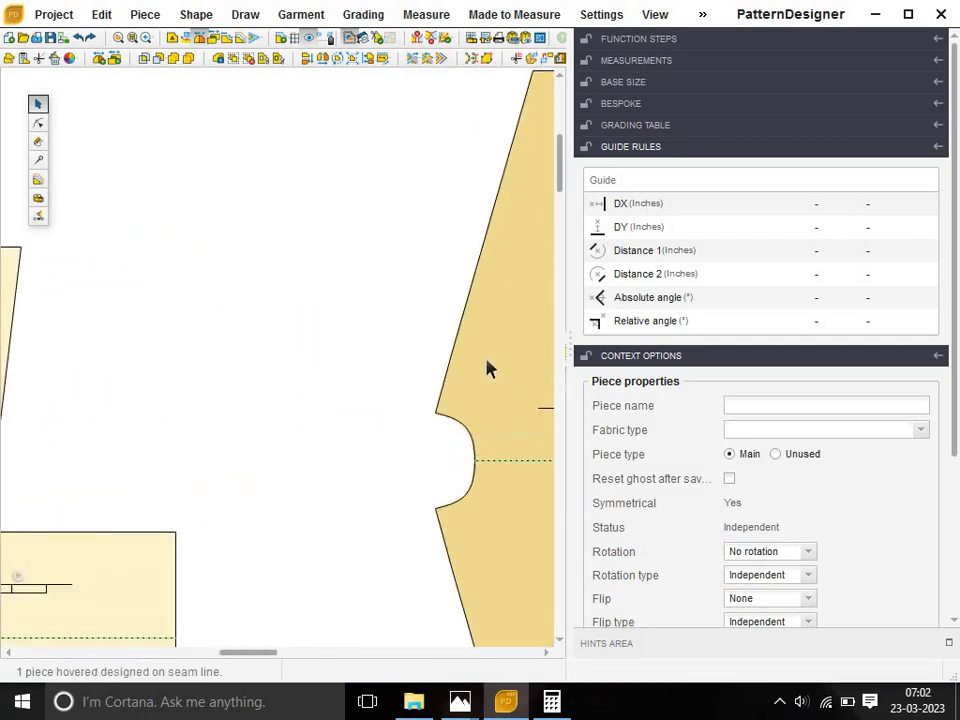
{"action": "left_click", "coordinate": [489, 414]}
{"action": "left_click_drag", "start_coordinate": [362, 389], "coordinate": [444, 450]}
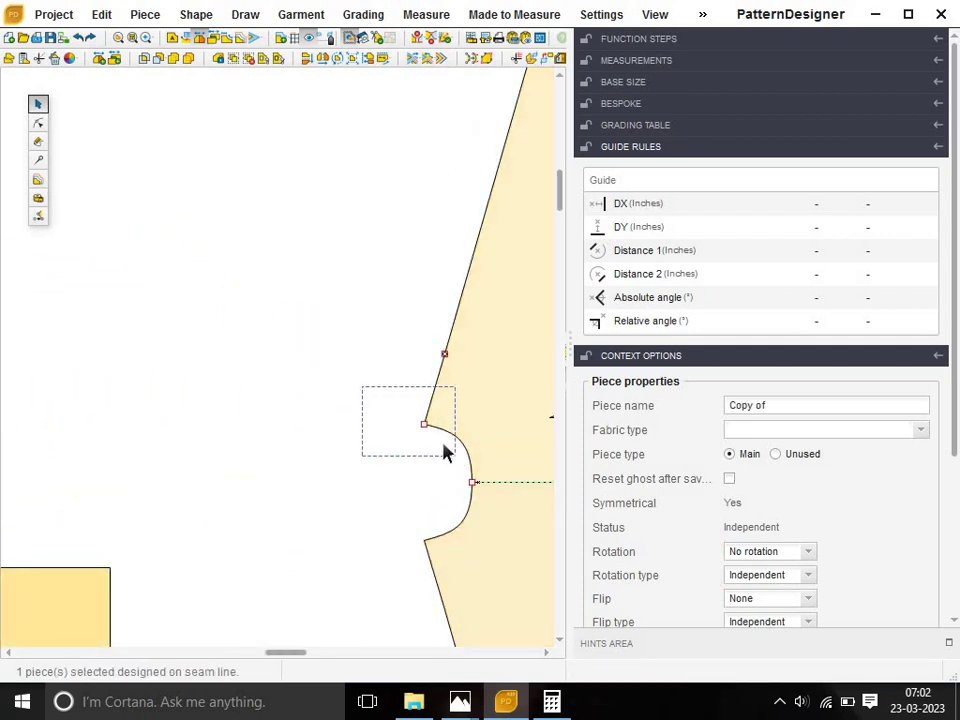
{"action": "left_click", "coordinate": [435, 424]}
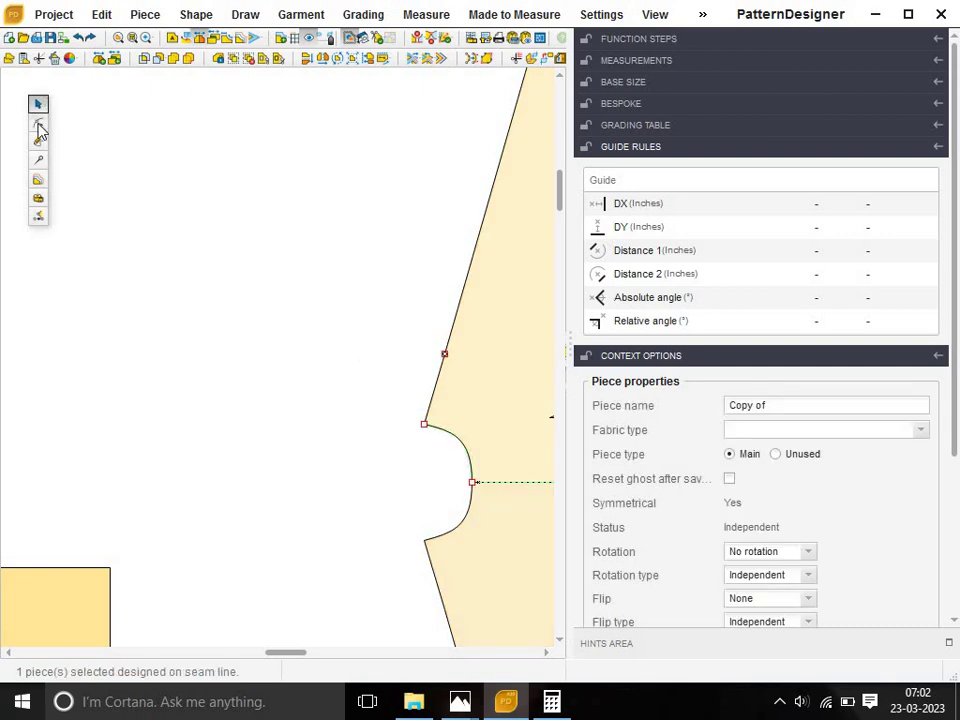
{"action": "left_click", "coordinate": [38, 122]}
{"action": "left_click", "coordinate": [450, 438]}
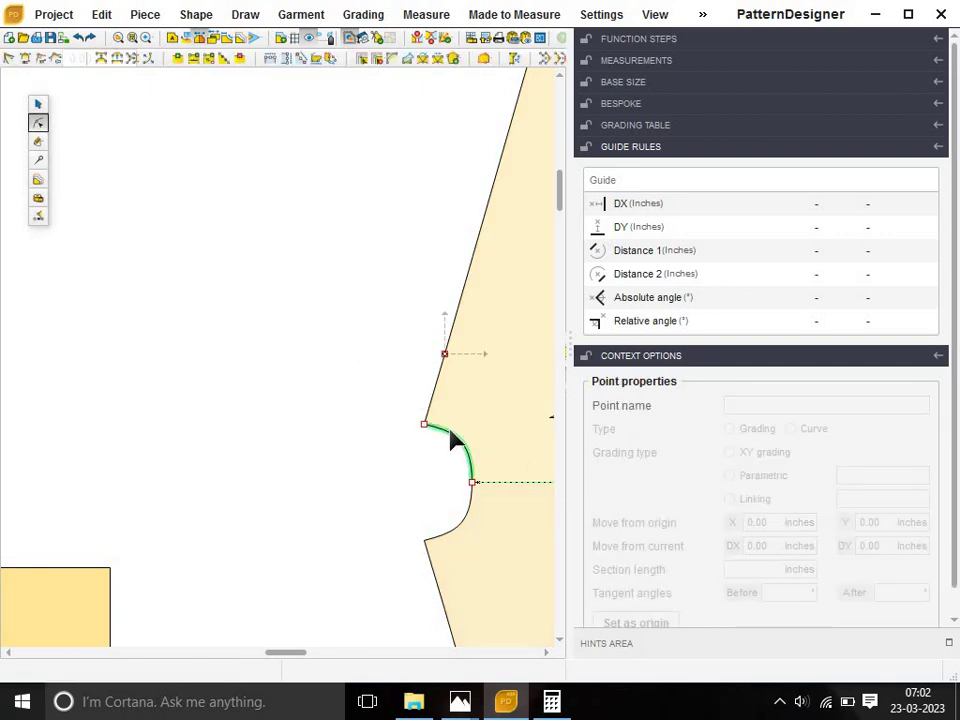
{"action": "scroll", "coordinate": [452, 444], "scroll_direction": "up", "scroll_amount": 2}
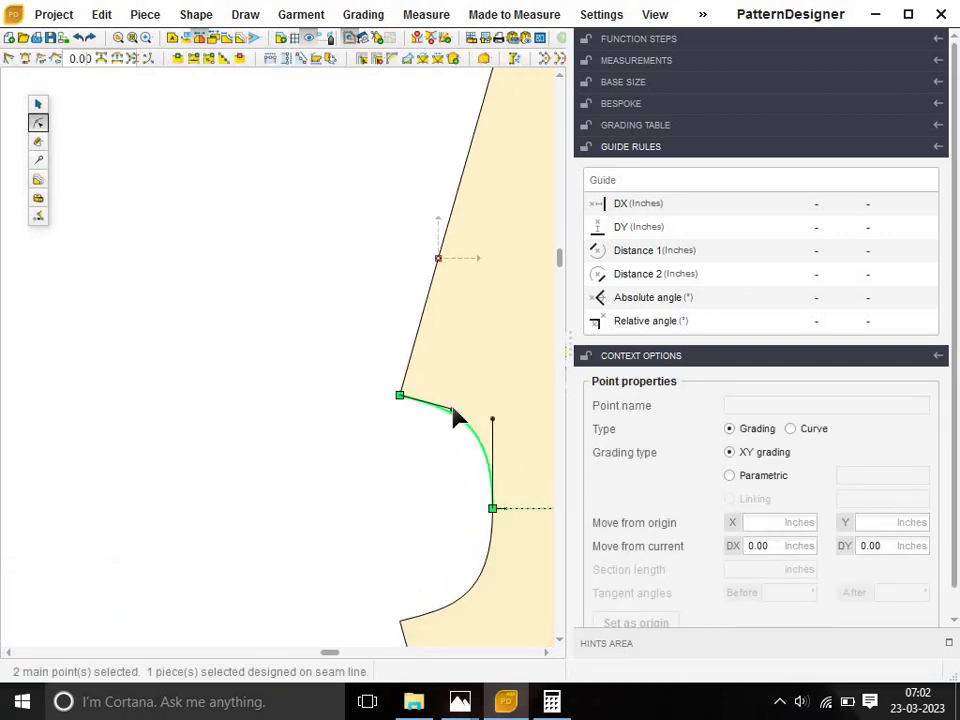
{"action": "left_click", "coordinate": [453, 412]}
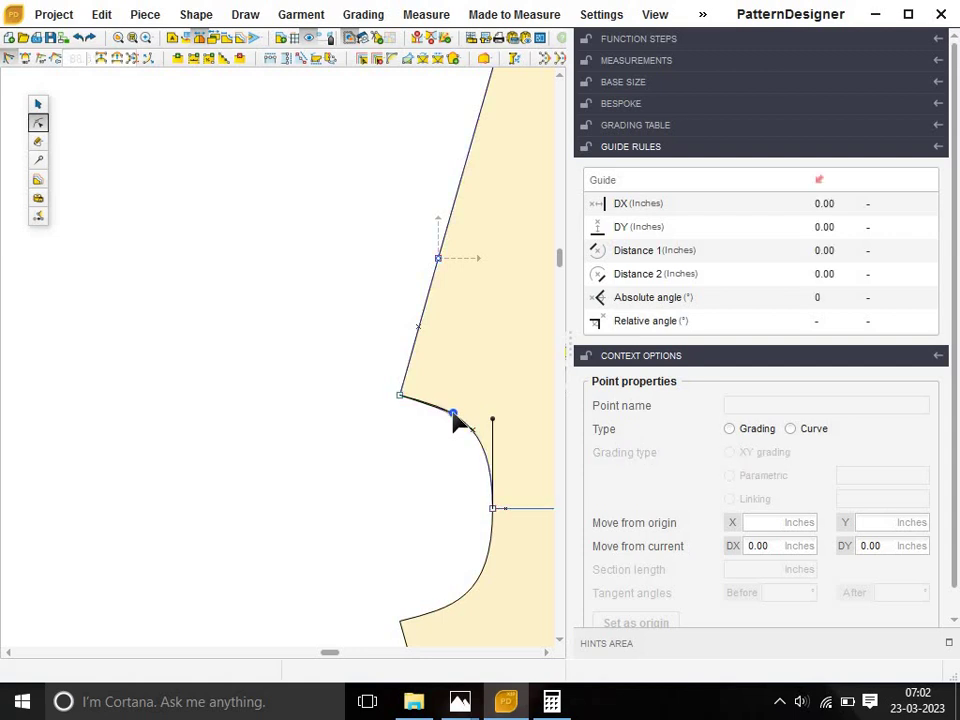
{"action": "left_click", "coordinate": [436, 436]}
{"action": "scroll", "coordinate": [429, 456], "scroll_direction": "down", "scroll_amount": 1}
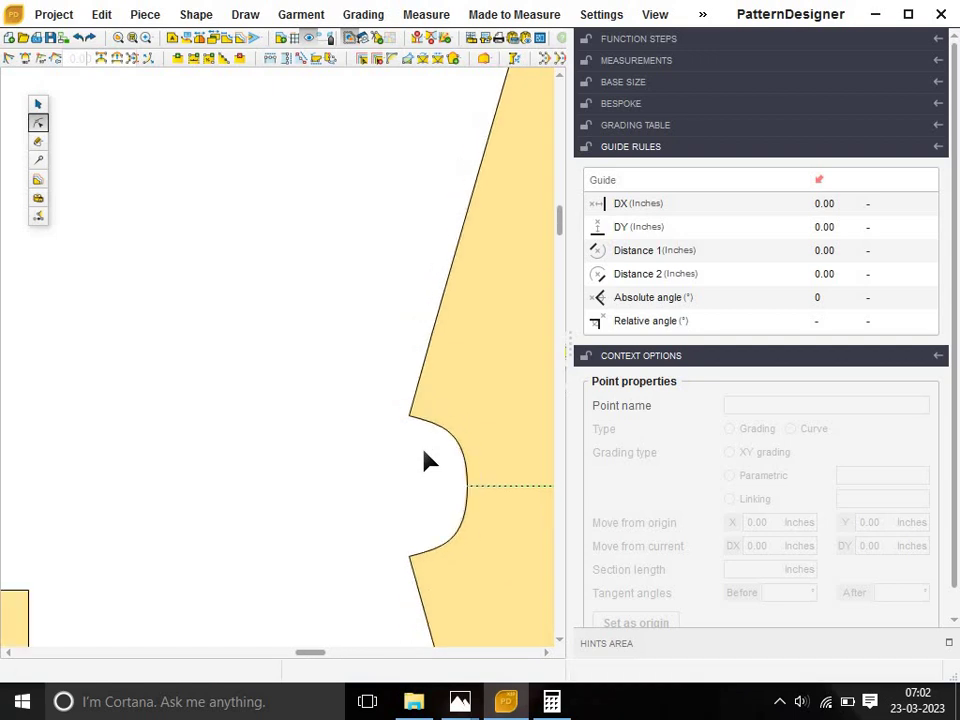
{"action": "scroll", "coordinate": [429, 457], "scroll_direction": "down", "scroll_amount": 2}
{"action": "scroll", "coordinate": [429, 458], "scroll_direction": "down", "scroll_amount": 3}
{"action": "scroll", "coordinate": [262, 495], "scroll_direction": "up", "scroll_amount": 1}
{"action": "scroll", "coordinate": [268, 508], "scroll_direction": "up", "scroll_amount": 1}
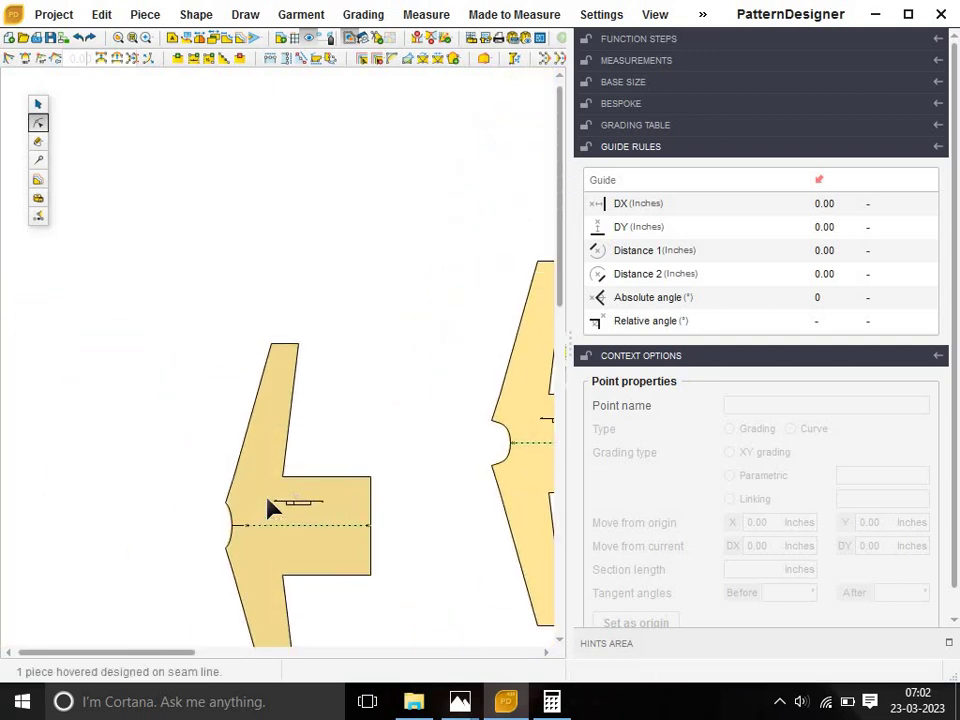
{"action": "scroll", "coordinate": [268, 508], "scroll_direction": "up", "scroll_amount": 1}
{"action": "scroll", "coordinate": [268, 508], "scroll_direction": "up", "scroll_amount": 1}
{"action": "scroll", "coordinate": [268, 508], "scroll_direction": "down", "scroll_amount": 1}
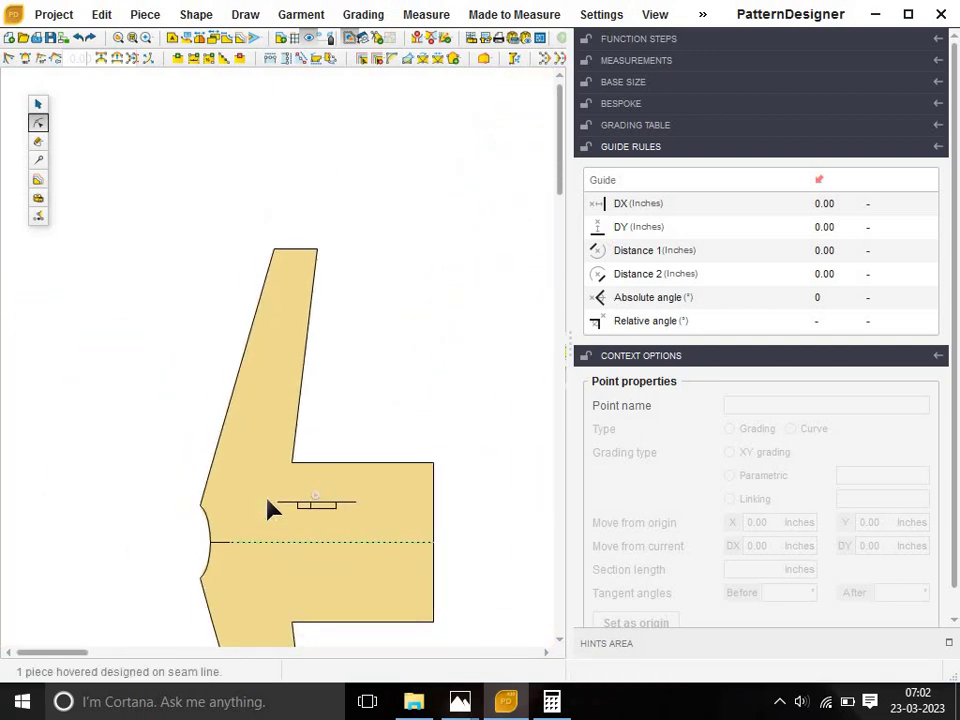
{"action": "scroll", "coordinate": [268, 508], "scroll_direction": "down", "scroll_amount": 1}
{"action": "scroll", "coordinate": [268, 508], "scroll_direction": "down", "scroll_amount": 2}
{"action": "scroll", "coordinate": [268, 508], "scroll_direction": "down", "scroll_amount": 2}
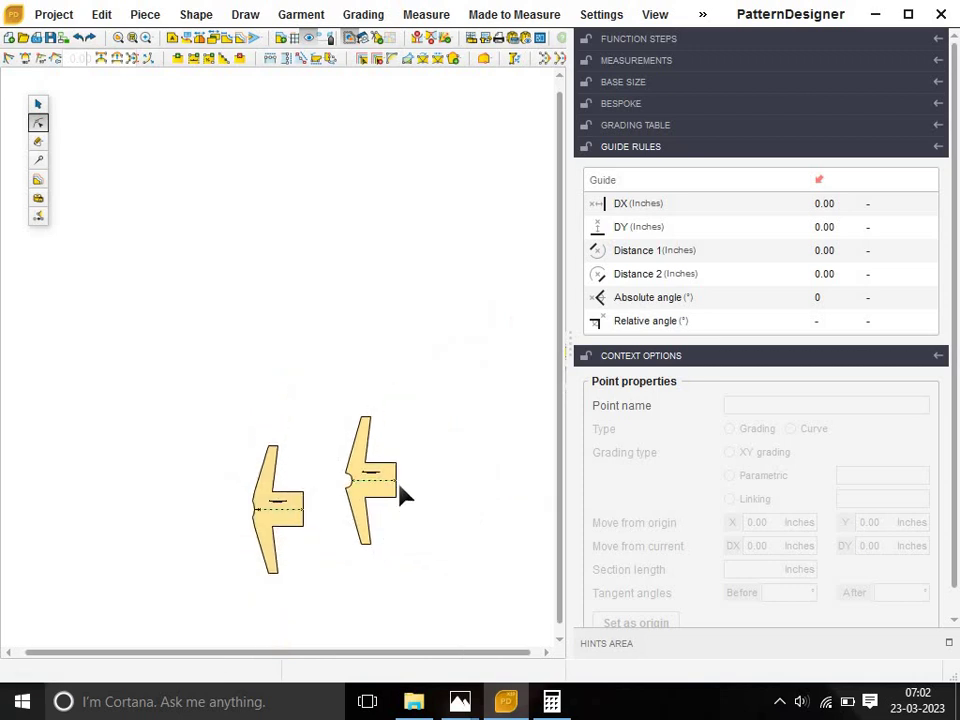
{"action": "scroll", "coordinate": [398, 488], "scroll_direction": "up", "scroll_amount": 2}
{"action": "scroll", "coordinate": [396, 462], "scroll_direction": "up", "scroll_amount": 2}
{"action": "scroll", "coordinate": [396, 465], "scroll_direction": "up", "scroll_amount": 2}
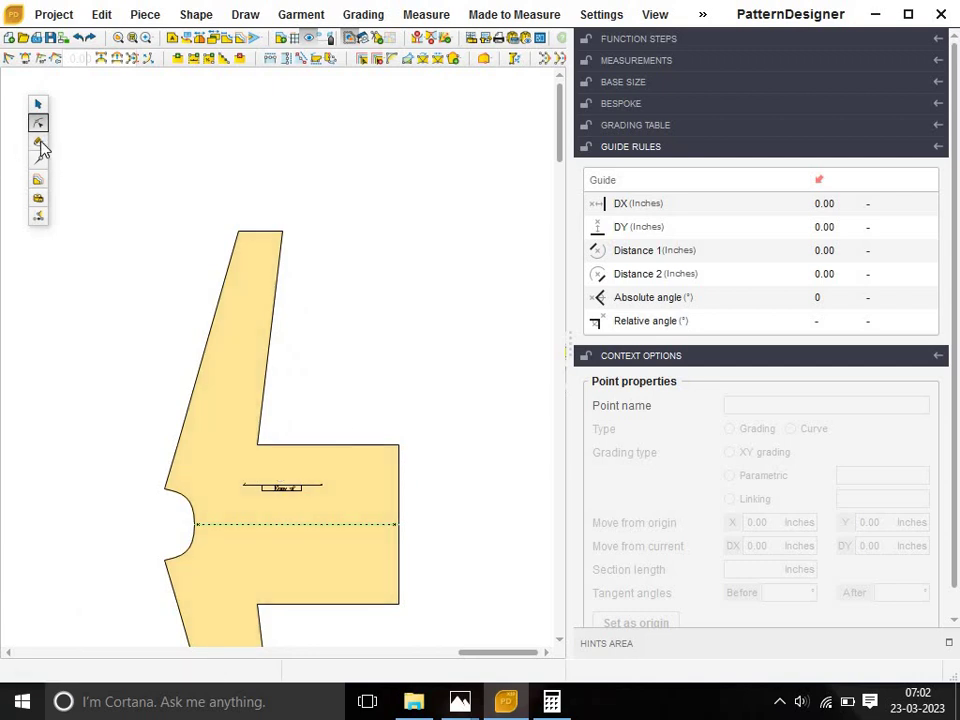
Draw a free line from the armhole's upper corner to the sleeve's inner corner
{"action": "left_click", "coordinate": [38, 141]}
{"action": "left_click", "coordinate": [54, 56]}
{"action": "left_click", "coordinate": [12, 57]}
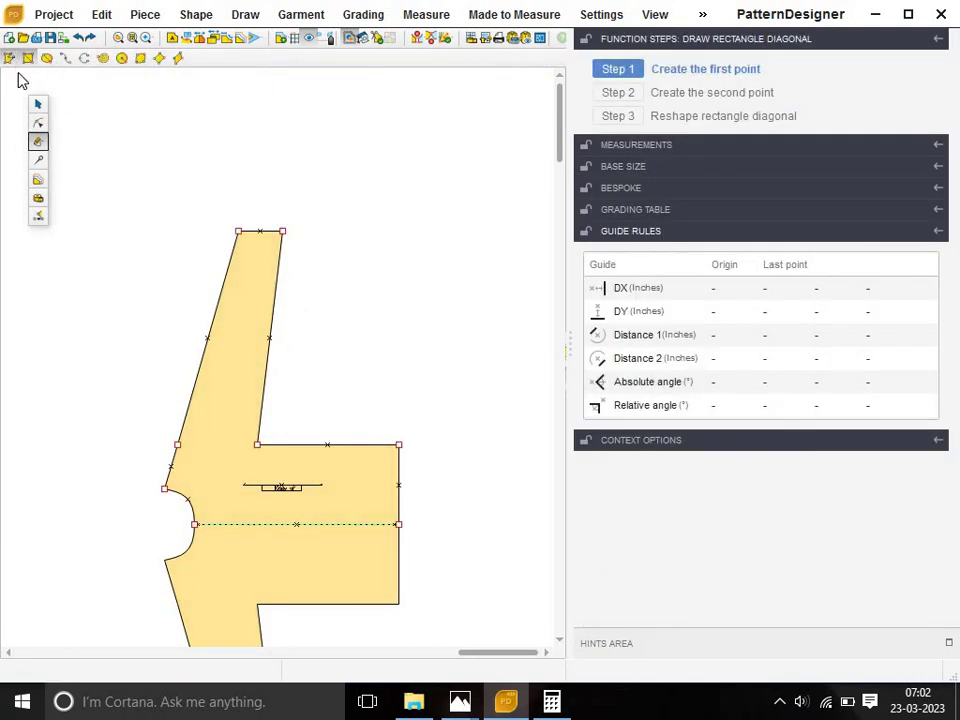
{"action": "left_click", "coordinate": [164, 488]}
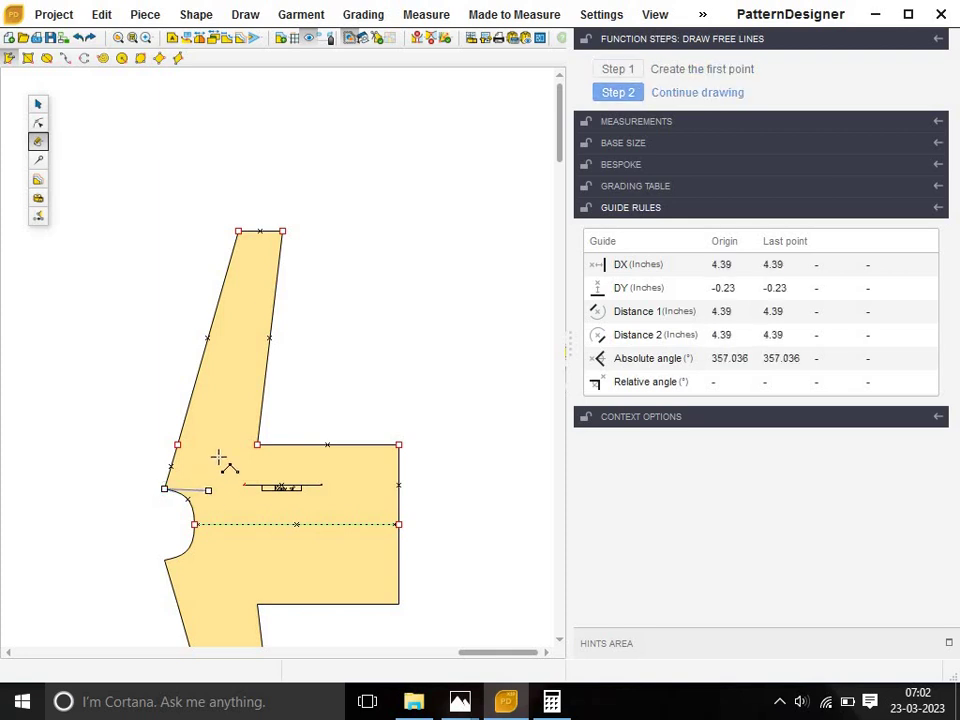
{"action": "left_click", "coordinate": [257, 444]}
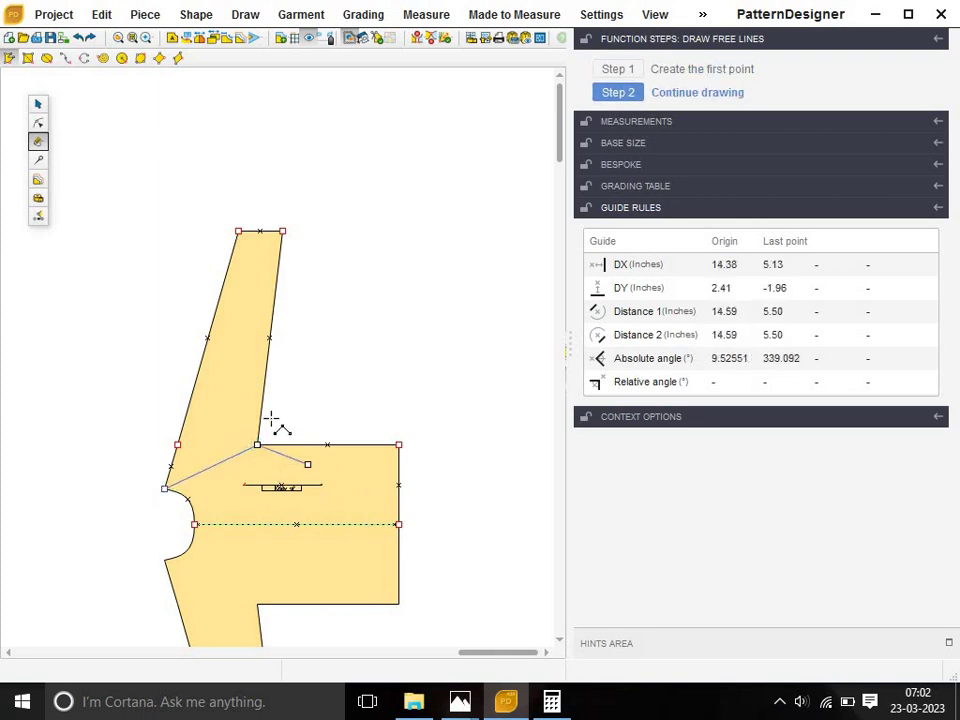
{"action": "left_click", "coordinate": [37, 102]}
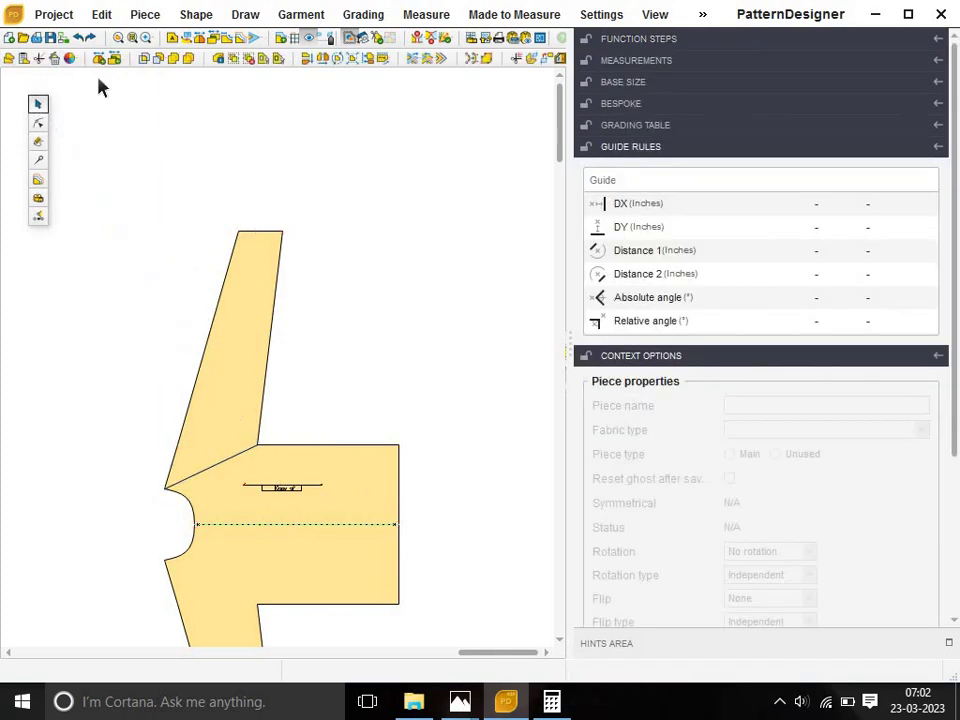
Try the Attach and Detach functions, ending back on Detach
{"action": "left_click", "coordinate": [270, 58]}
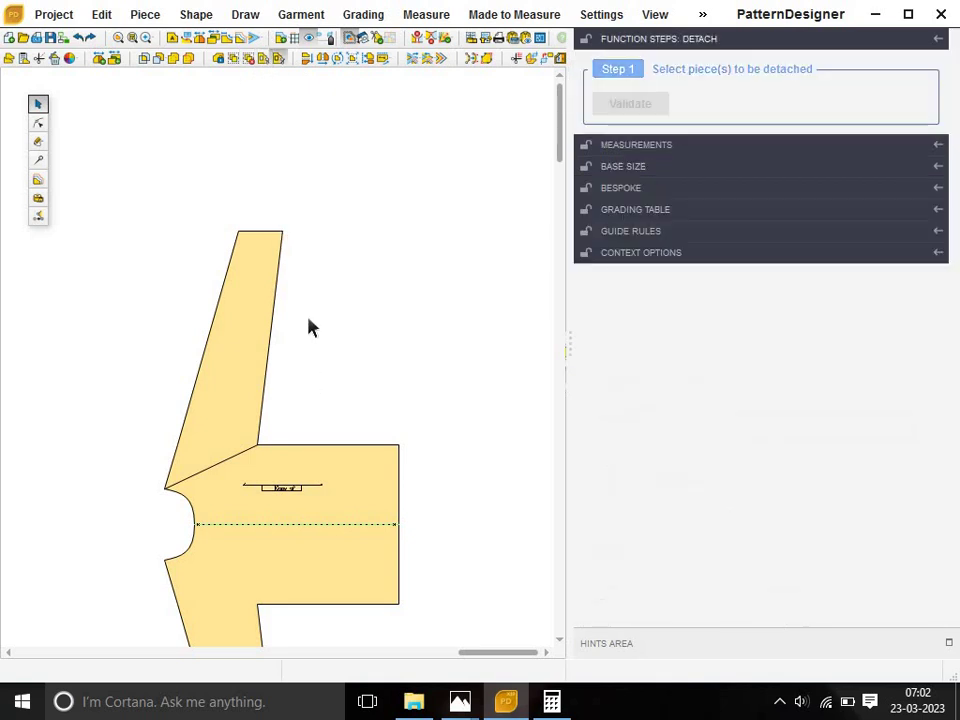
{"action": "left_click", "coordinate": [272, 60]}
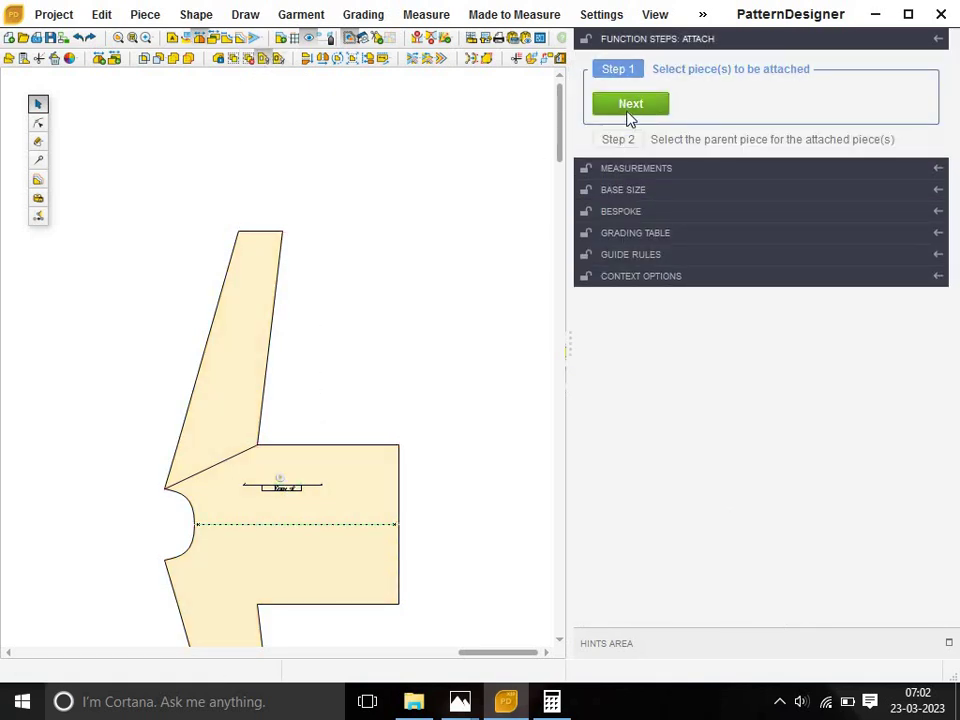
{"action": "left_click", "coordinate": [630, 103]}
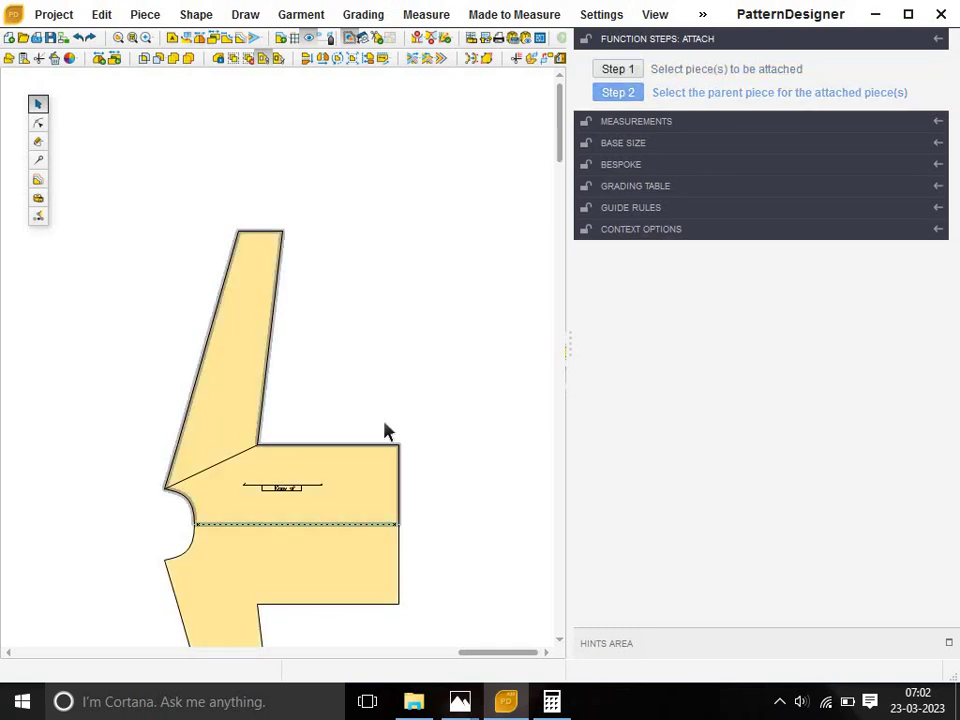
{"action": "left_click", "coordinate": [277, 60]}
Divide the new raglan line into thirds
{"action": "left_click", "coordinate": [220, 470]}
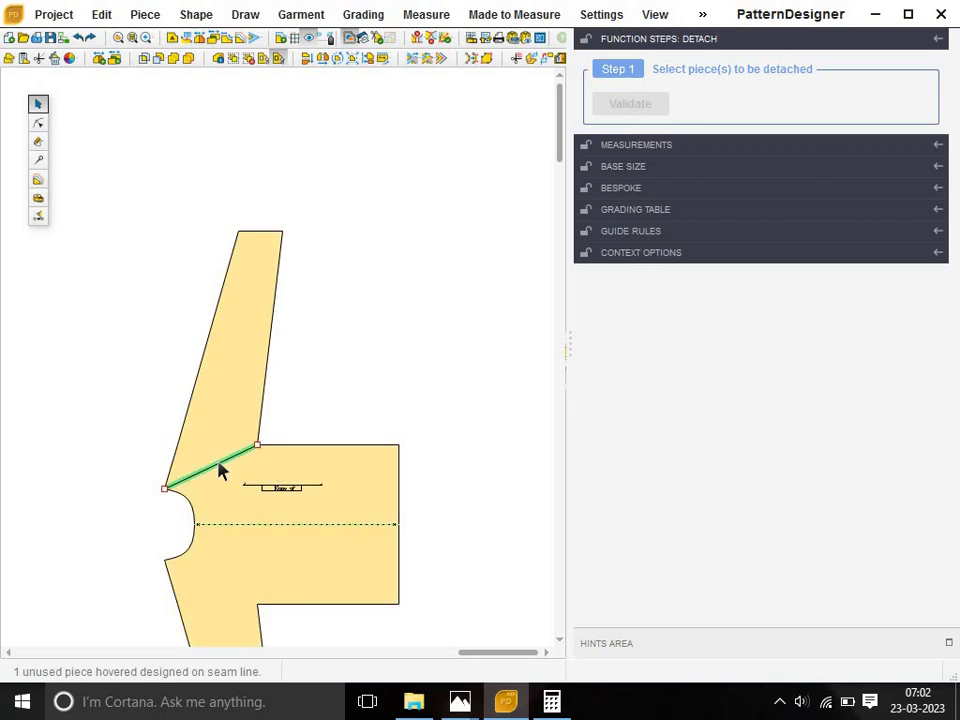
{"action": "left_click", "coordinate": [38, 123]}
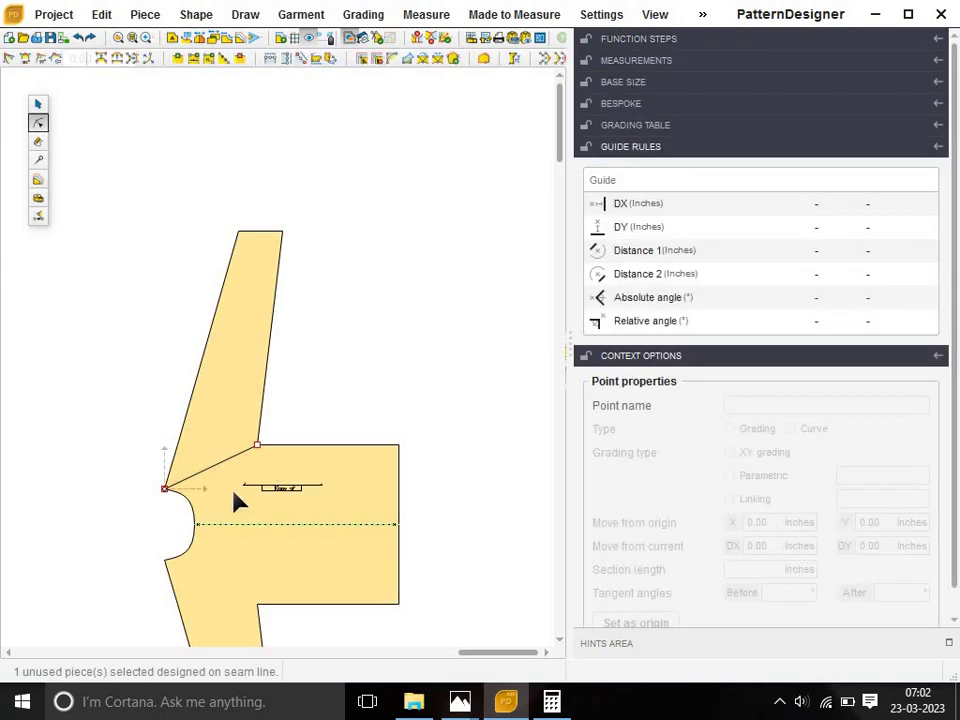
{"action": "left_click", "coordinate": [229, 459]}
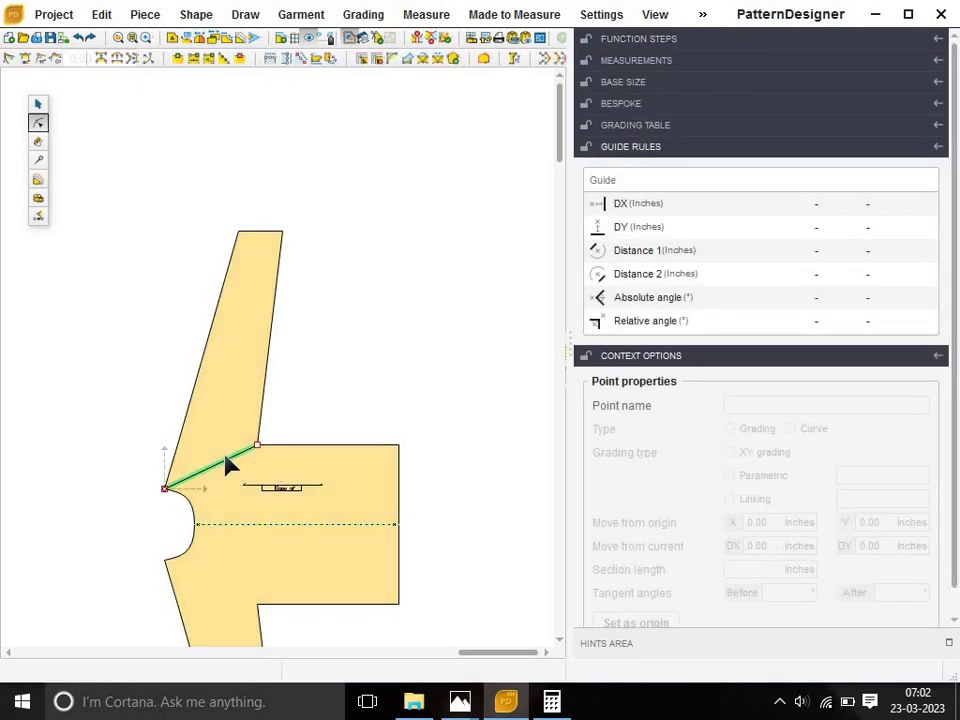
{"action": "left_click", "coordinate": [120, 60]}
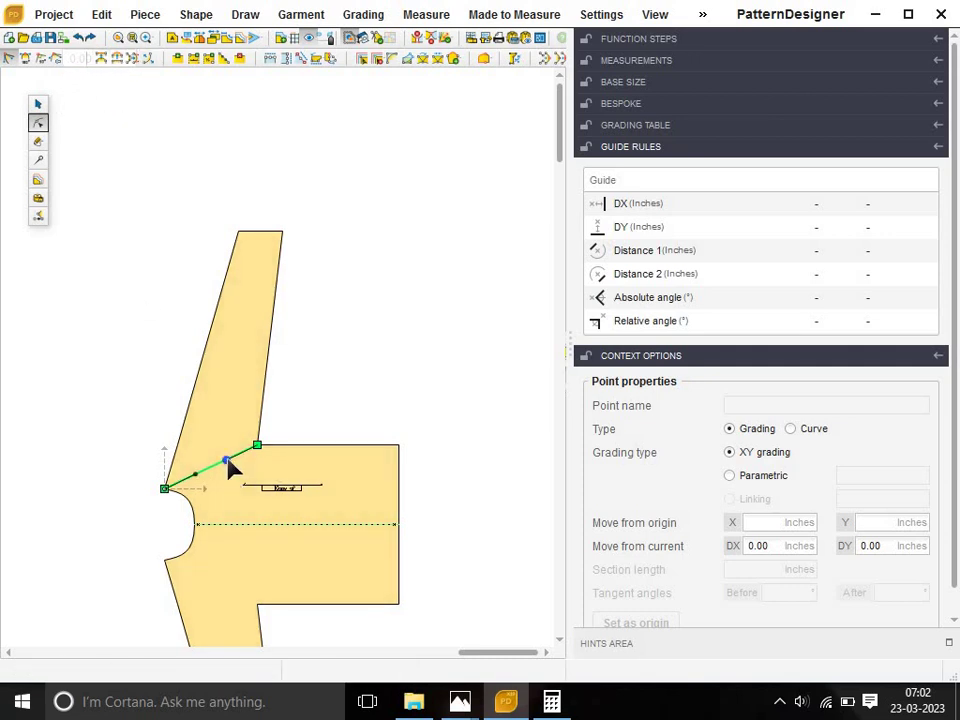
Undo repeatedly until the drawn line is gone, then return to point editing
{"action": "left_click", "coordinate": [80, 36]}
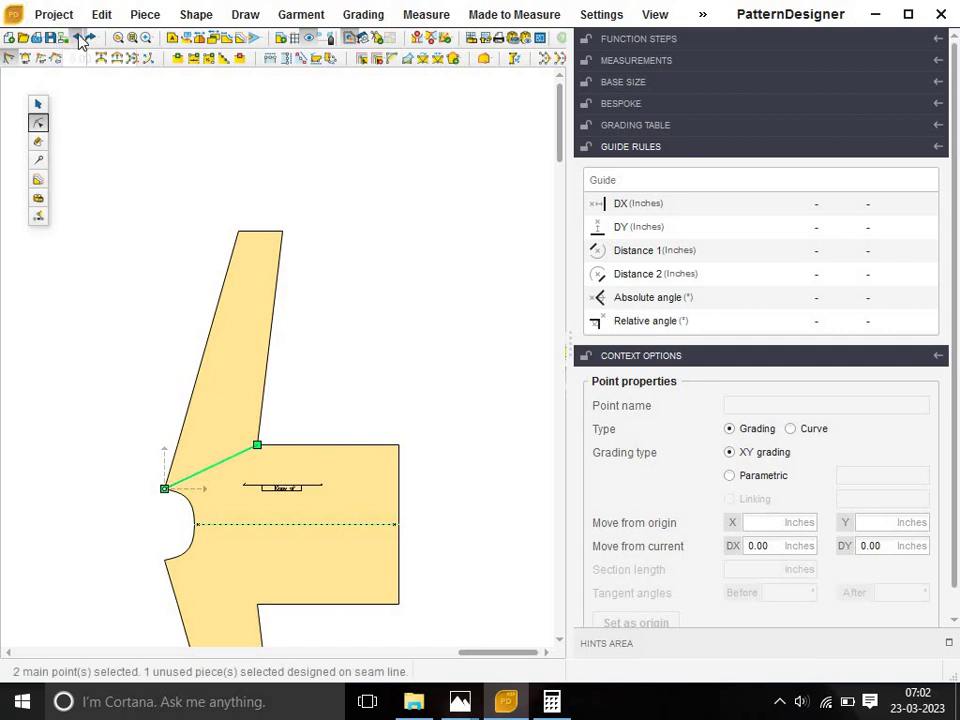
{"action": "left_click", "coordinate": [80, 36]}
{"action": "left_click", "coordinate": [78, 36]}
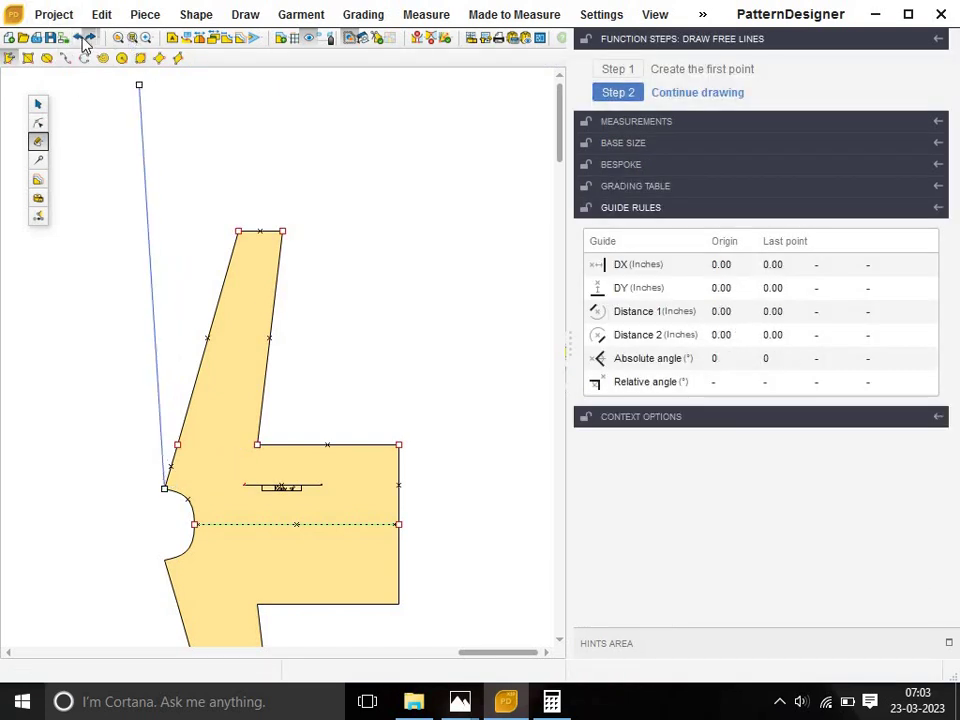
{"action": "left_click", "coordinate": [82, 38]}
{"action": "left_click", "coordinate": [82, 38]}
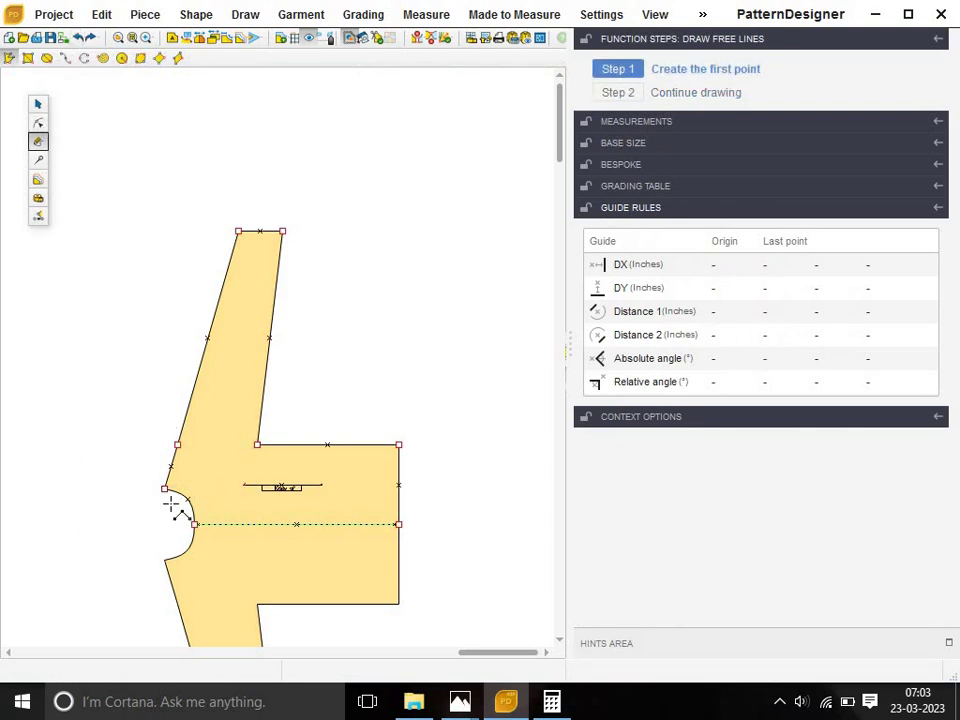
{"action": "left_click", "coordinate": [38, 122]}
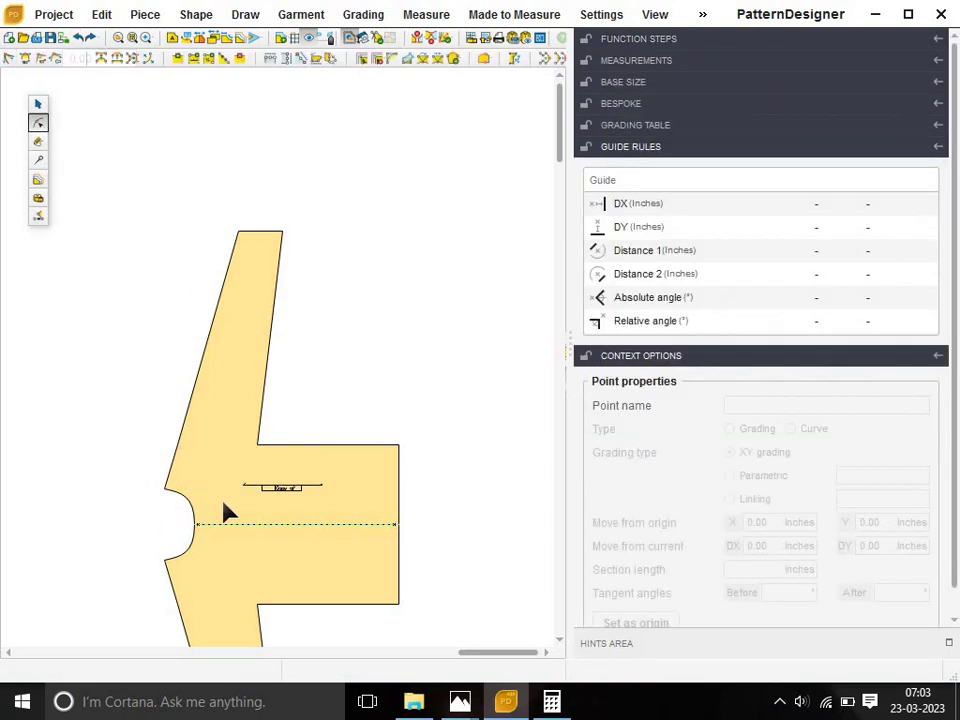
{"action": "mouse_move", "coordinate": [460, 702]}
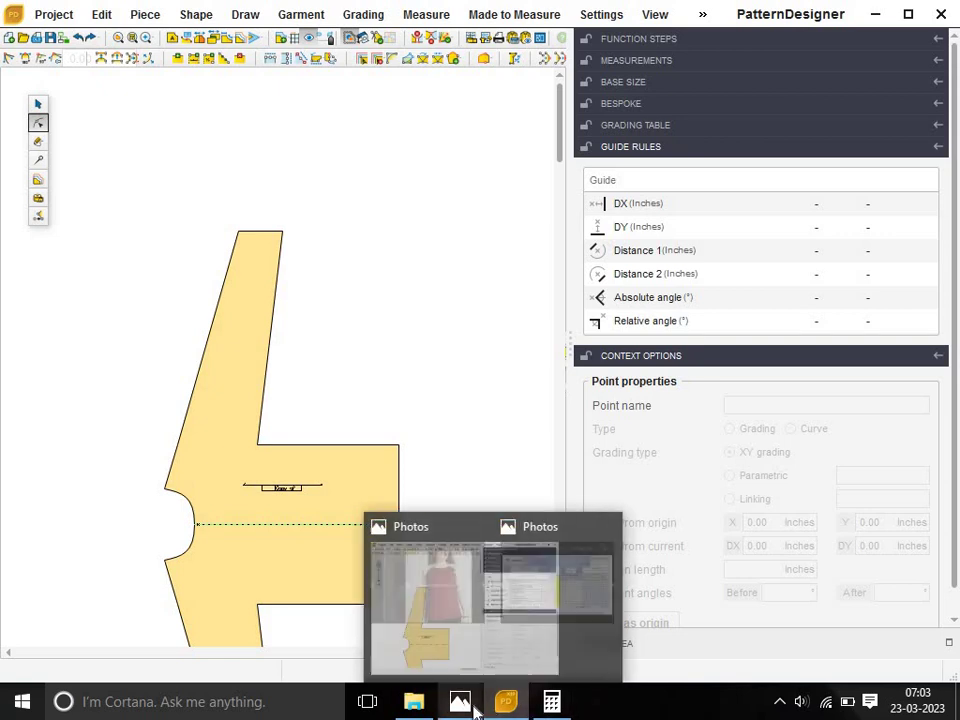
{"action": "left_click", "coordinate": [511, 621]}
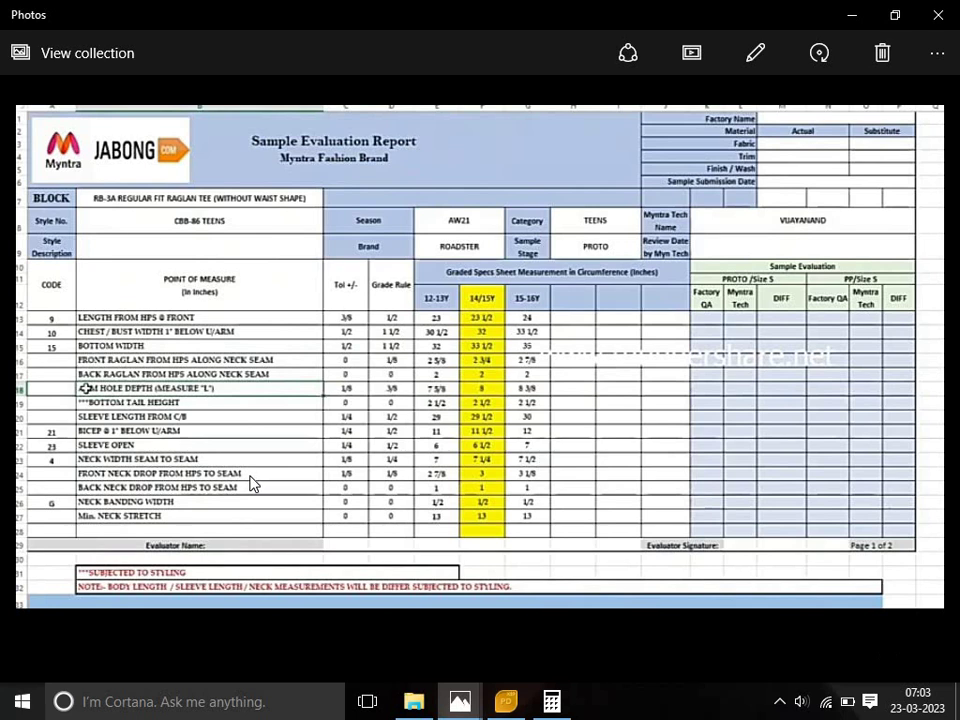
{"action": "mouse_move", "coordinate": [798, 371]}
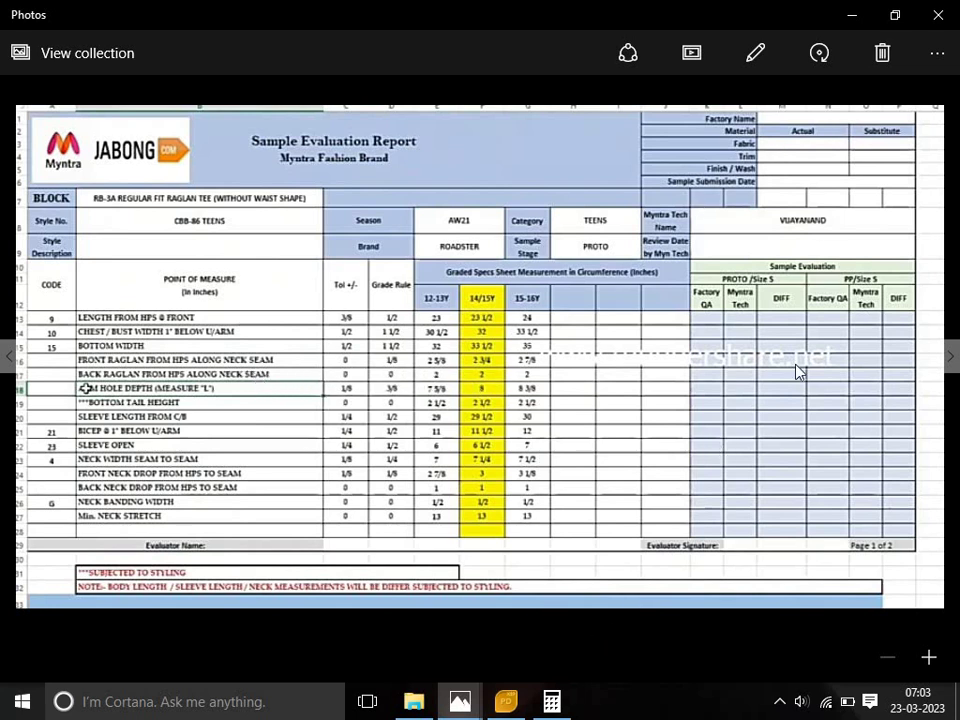
{"action": "left_click", "coordinate": [850, 15]}
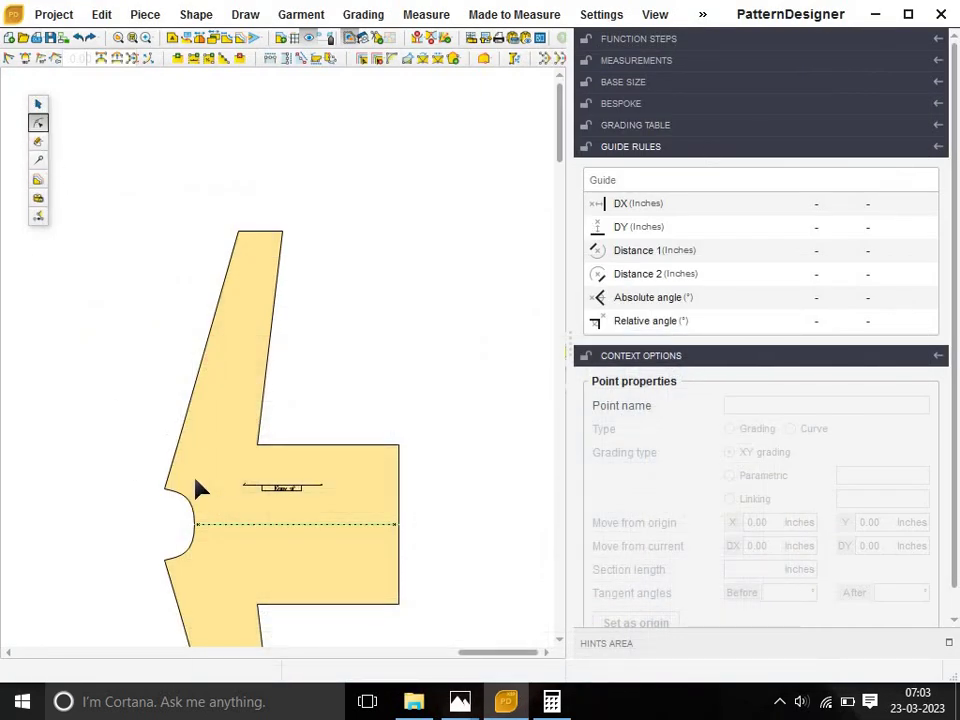
Create a point 2.75 inches from the armhole's upper corner, then undo it
{"action": "left_click", "coordinate": [163, 491]}
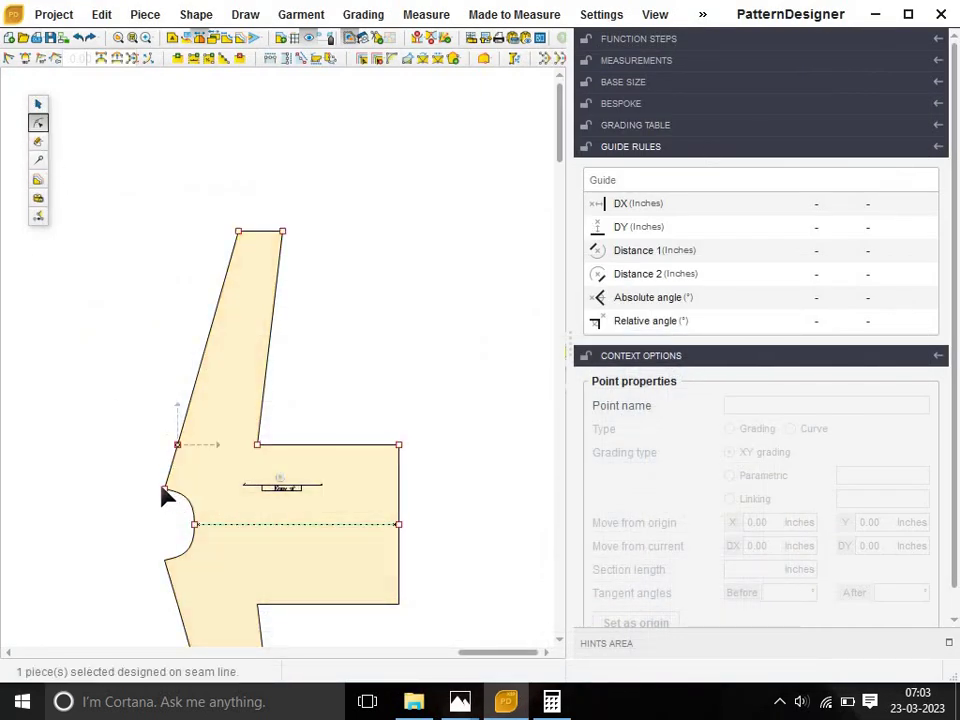
{"action": "left_click", "coordinate": [164, 490]}
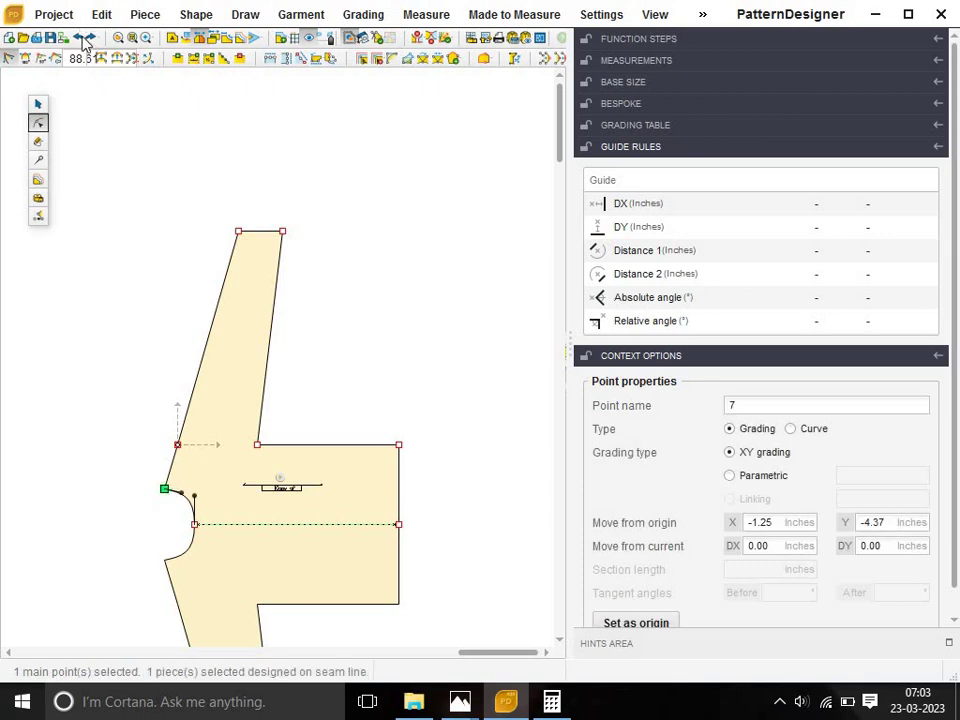
{"action": "left_click", "coordinate": [197, 58]}
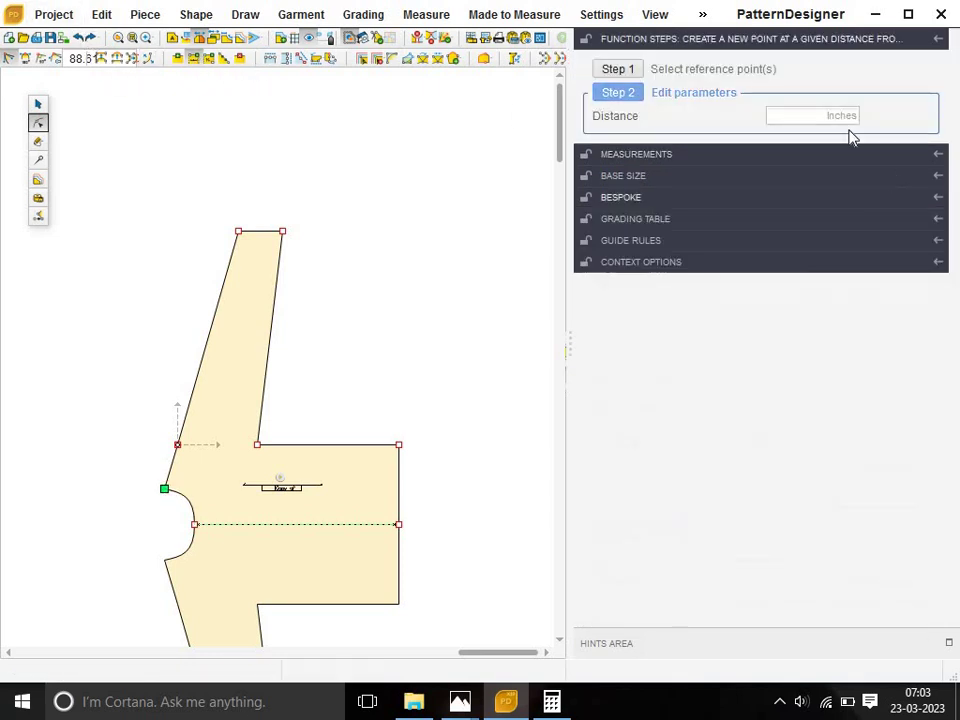
{"action": "left_click", "coordinate": [826, 108]}
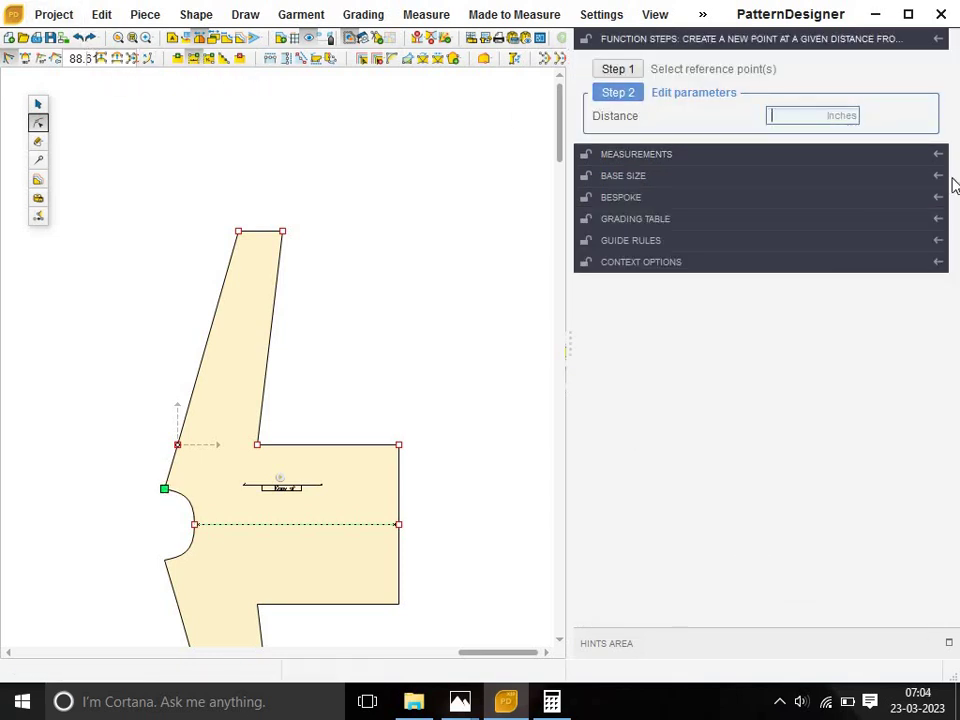
{"action": "type", "text": "2"}
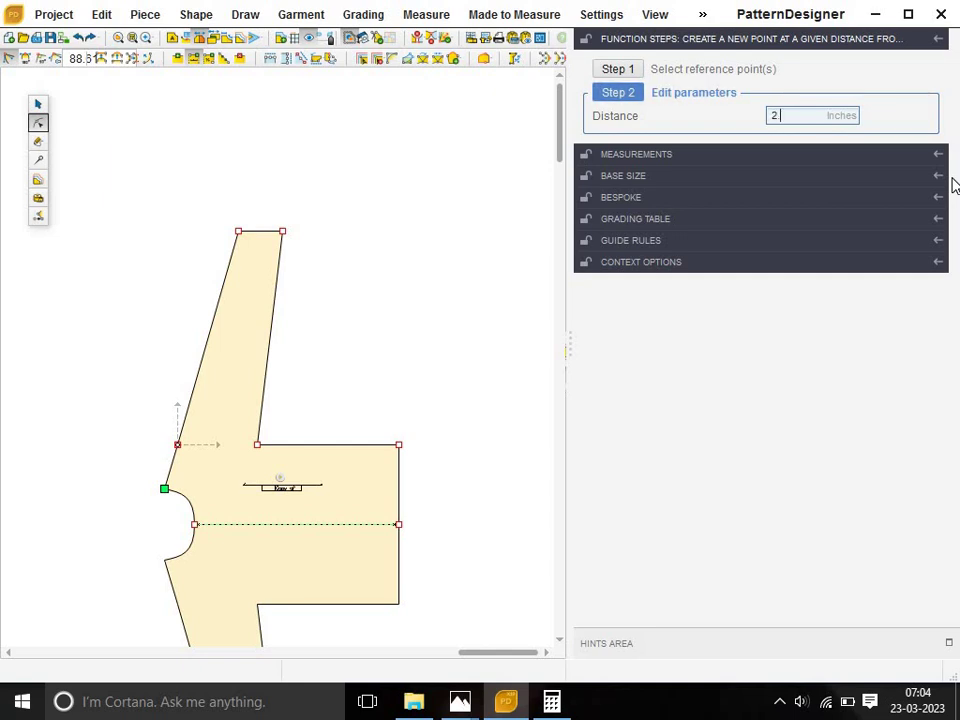
{"action": "type", "text": ".75"}
{"action": "key", "text": "Return"}
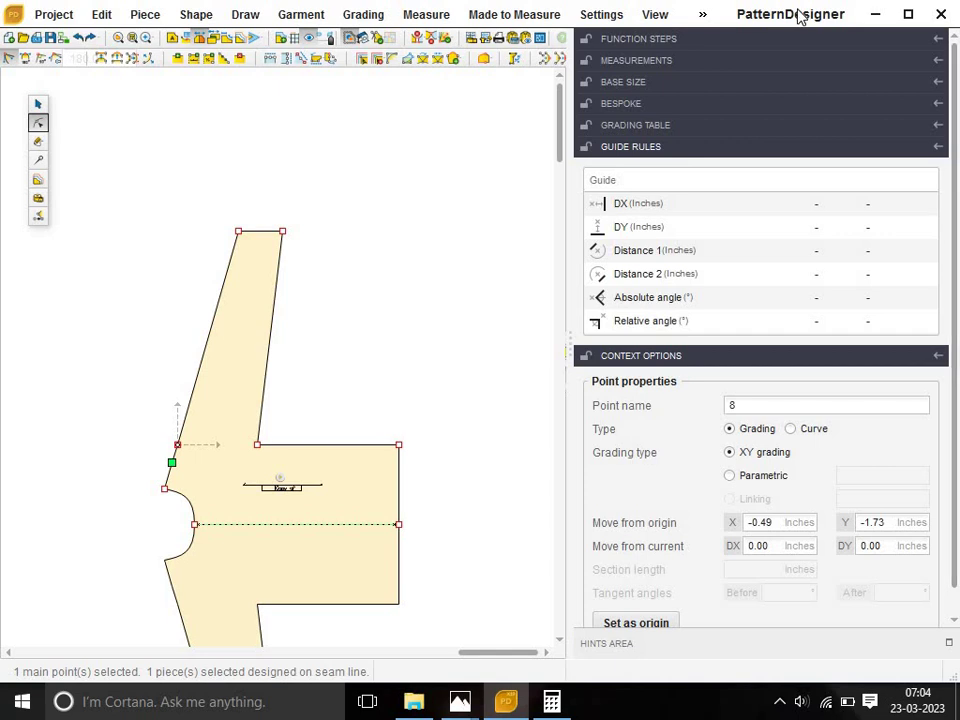
{"action": "left_click", "coordinate": [77, 38]}
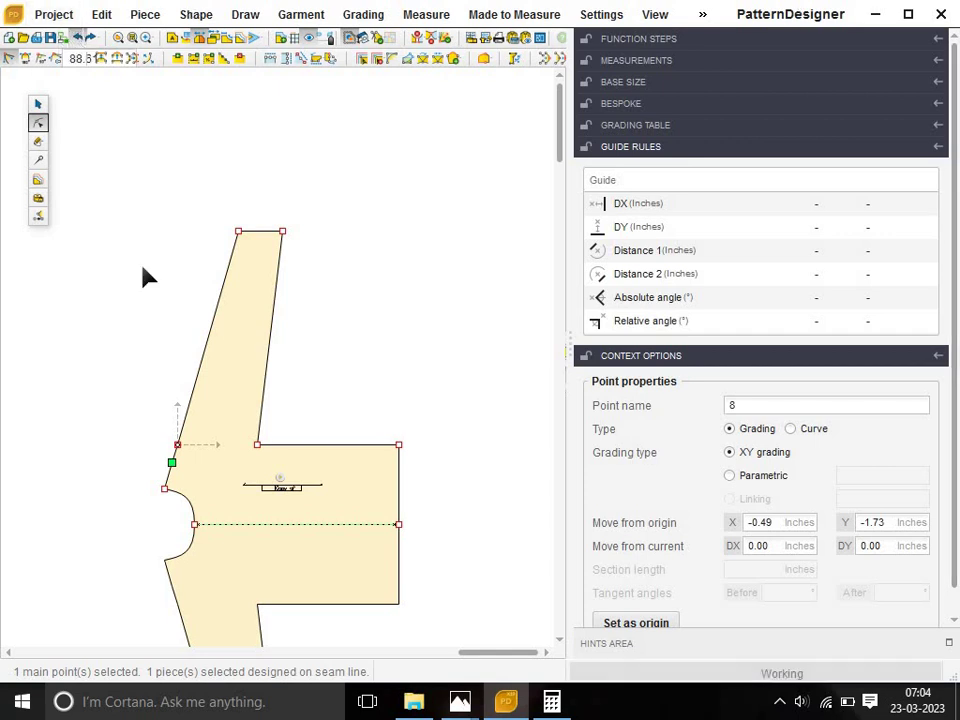
Recreate the point at -2.75 inches as point 8 and zoom out
{"action": "left_click", "coordinate": [195, 60]}
{"action": "type", "text": "-2.75"}
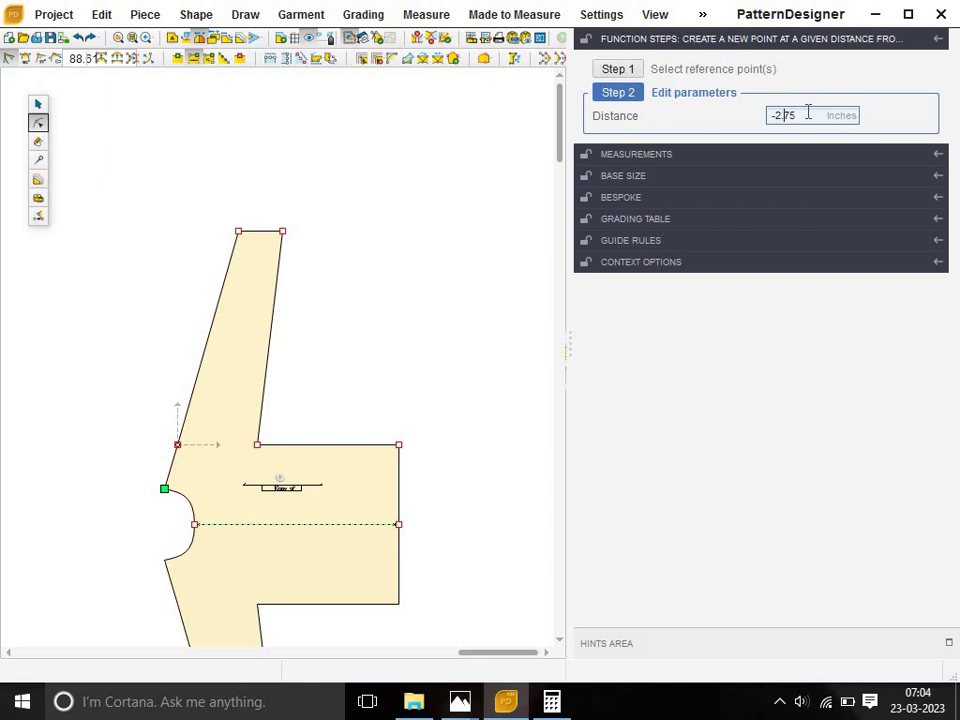
{"action": "key", "text": "Return"}
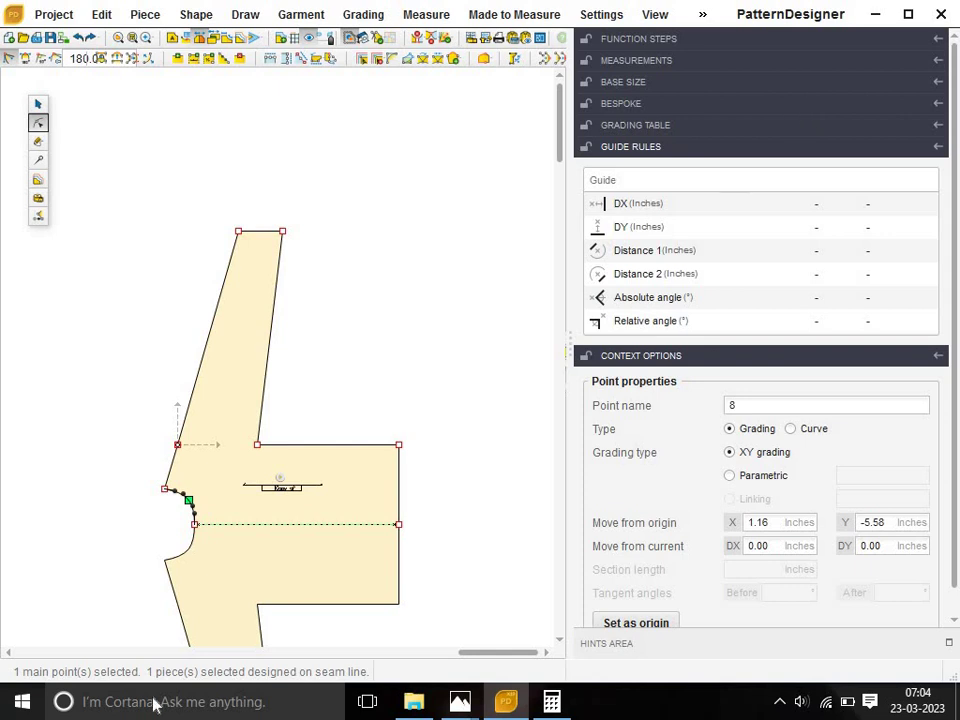
{"action": "left_click", "coordinate": [131, 38]}
Add point 9 on the left sleeve's armhole, 2 inches from point 1
{"action": "left_click", "coordinate": [118, 395]}
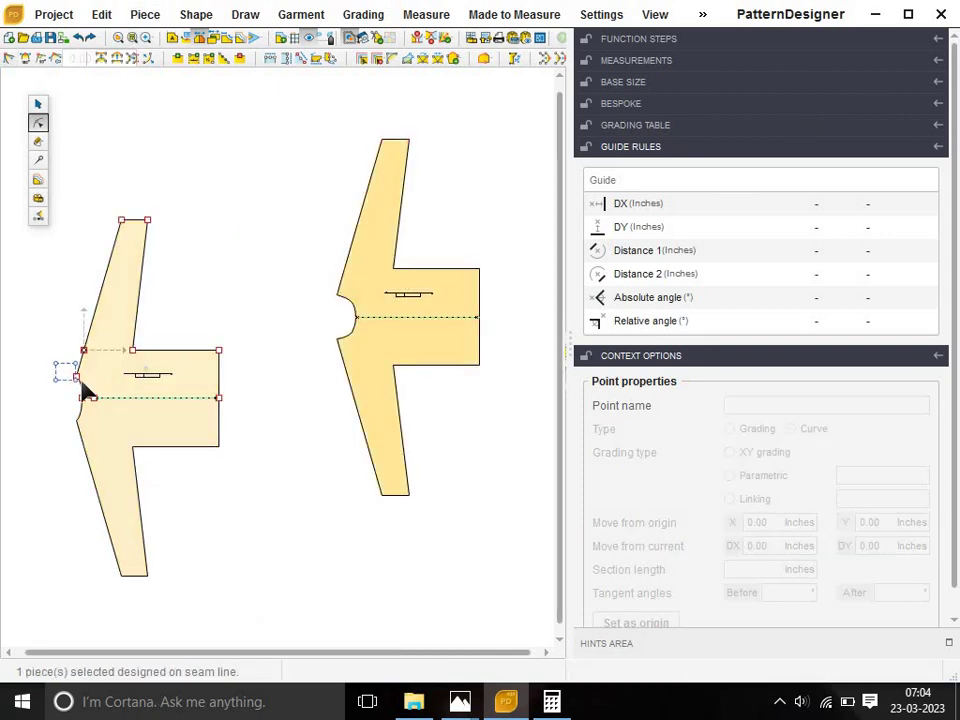
{"action": "left_click", "coordinate": [77, 377]}
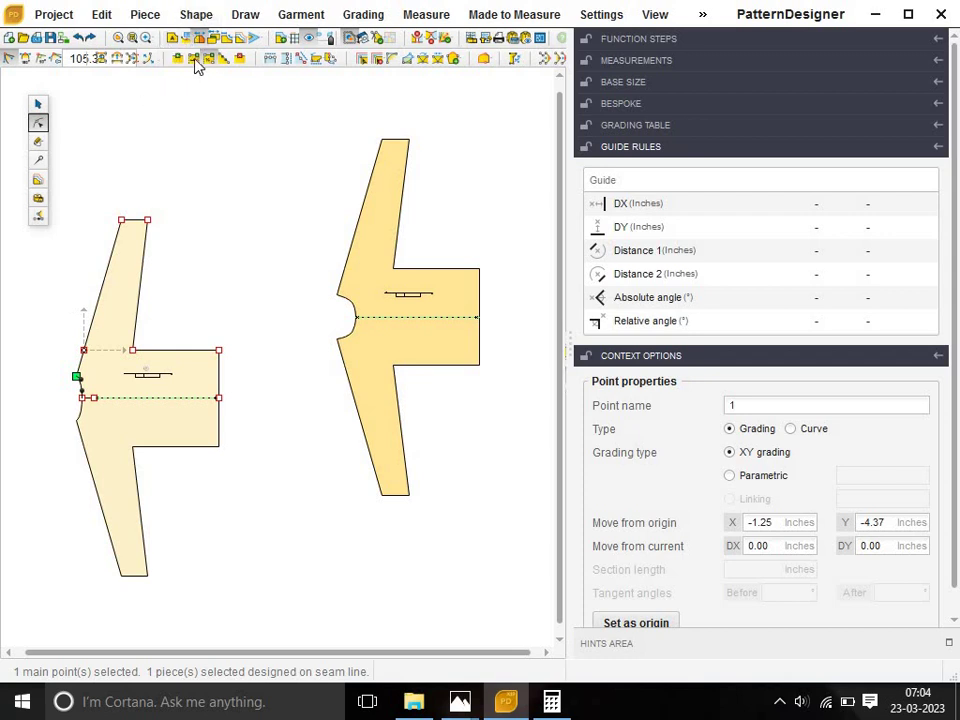
{"action": "left_click", "coordinate": [195, 59]}
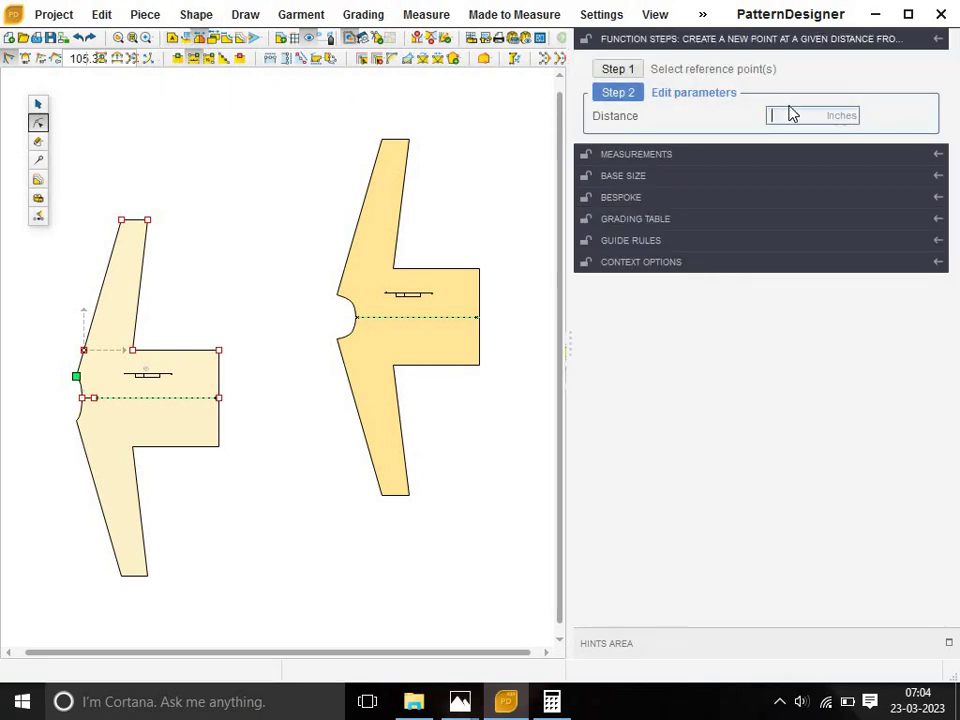
{"action": "type", "text": "2"}
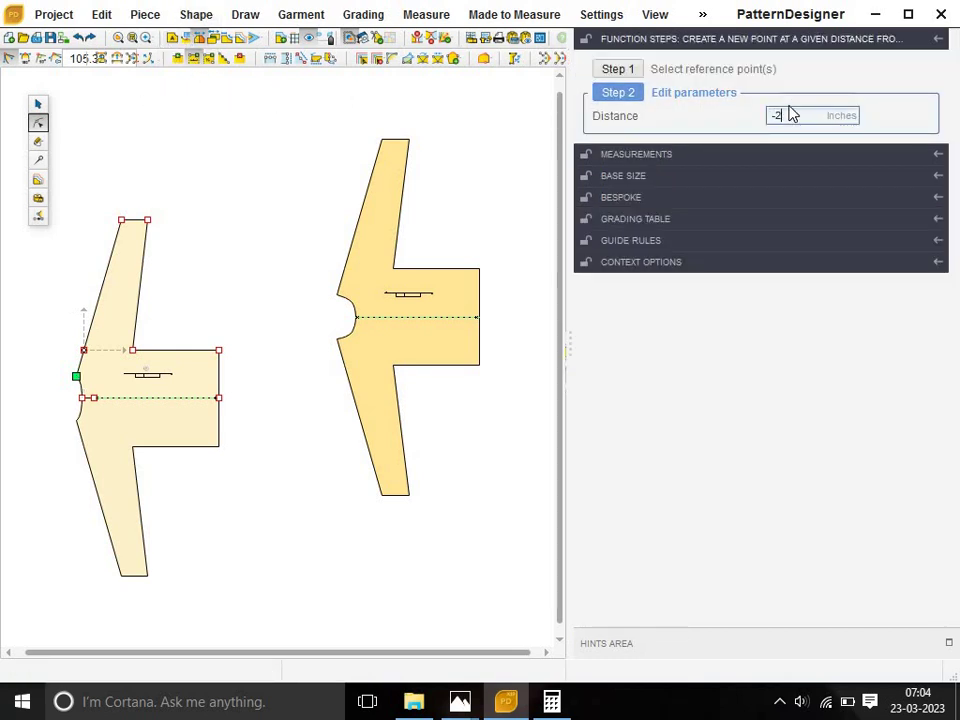
{"action": "key", "text": "Return"}
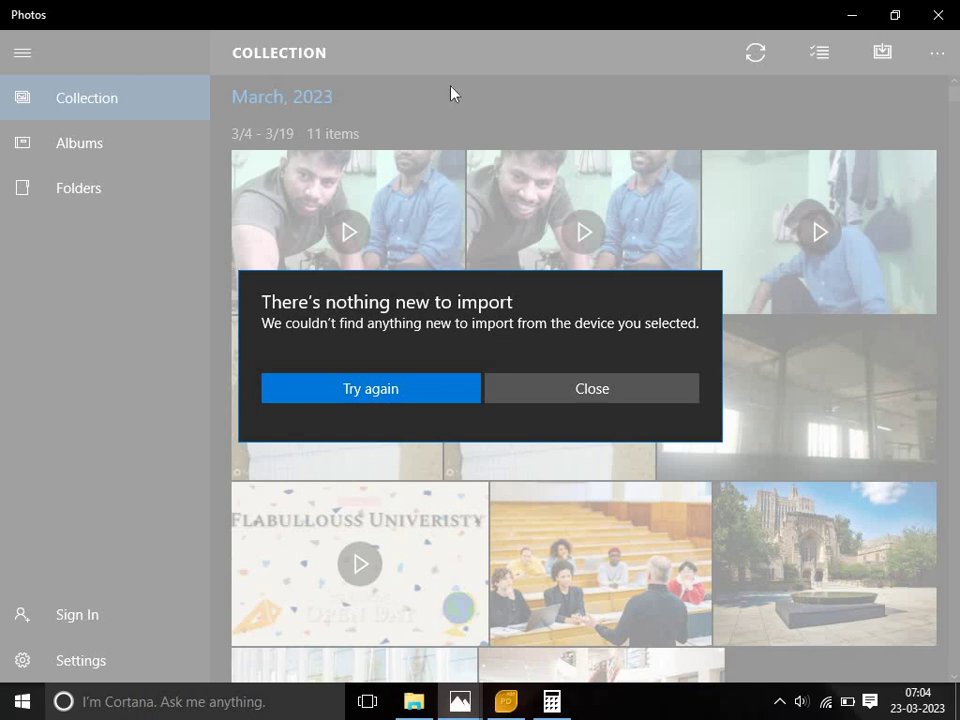
Dismiss the nothing-to-import message and close Windows Photos to return to the pattern
{"action": "left_click", "coordinate": [590, 380]}
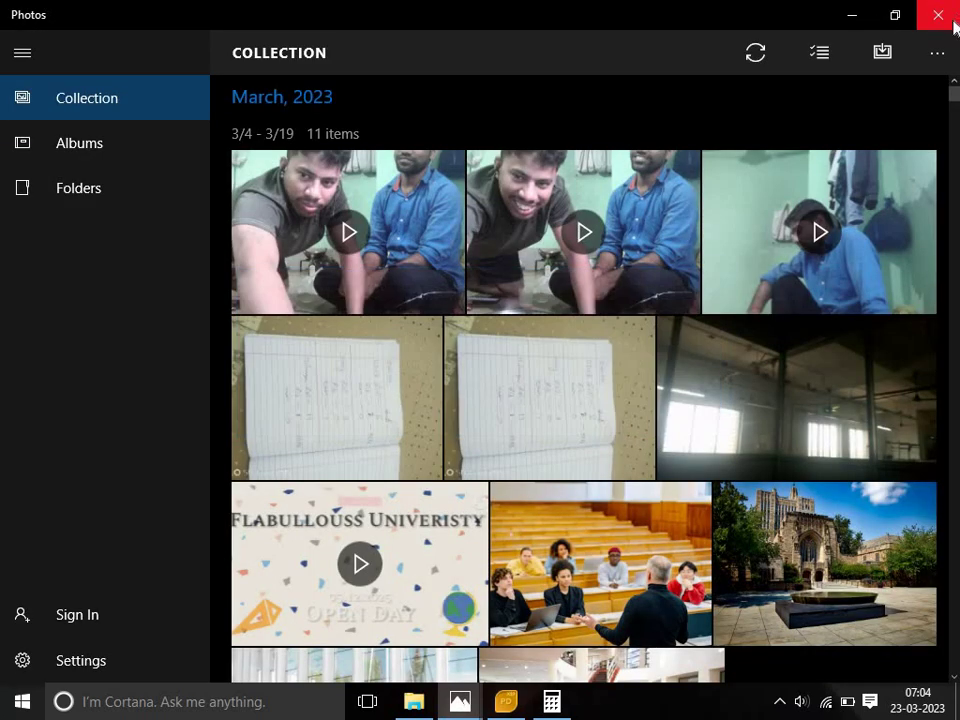
{"action": "left_click", "coordinate": [950, 20]}
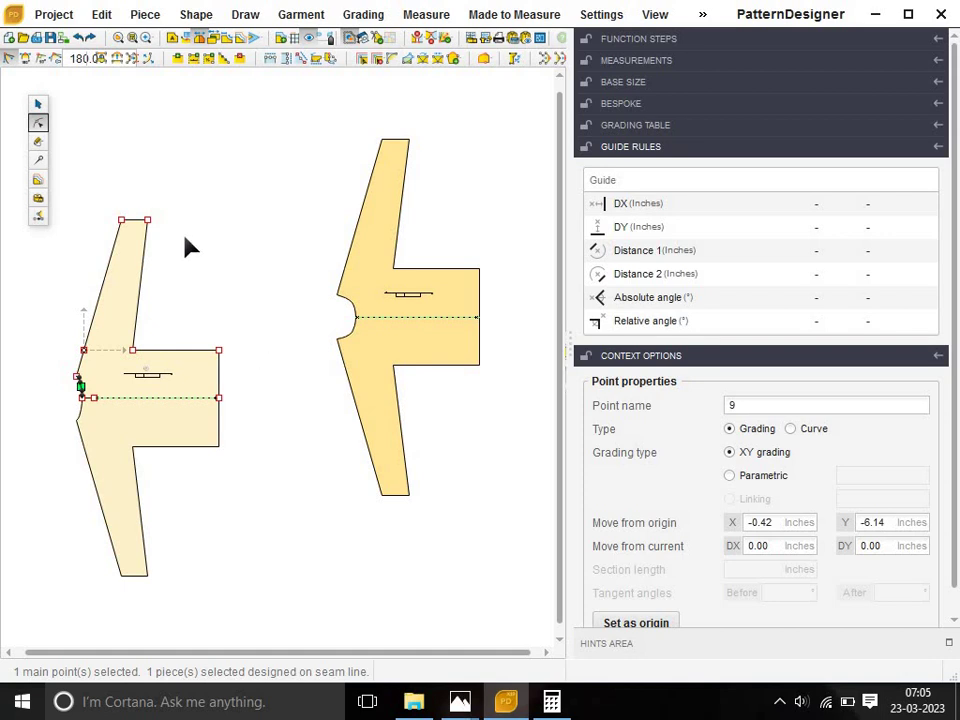
Draw a straight line from the armhole point to the underarm corner and begin attaching it to the sleeve
{"action": "left_click", "coordinate": [38, 143]}
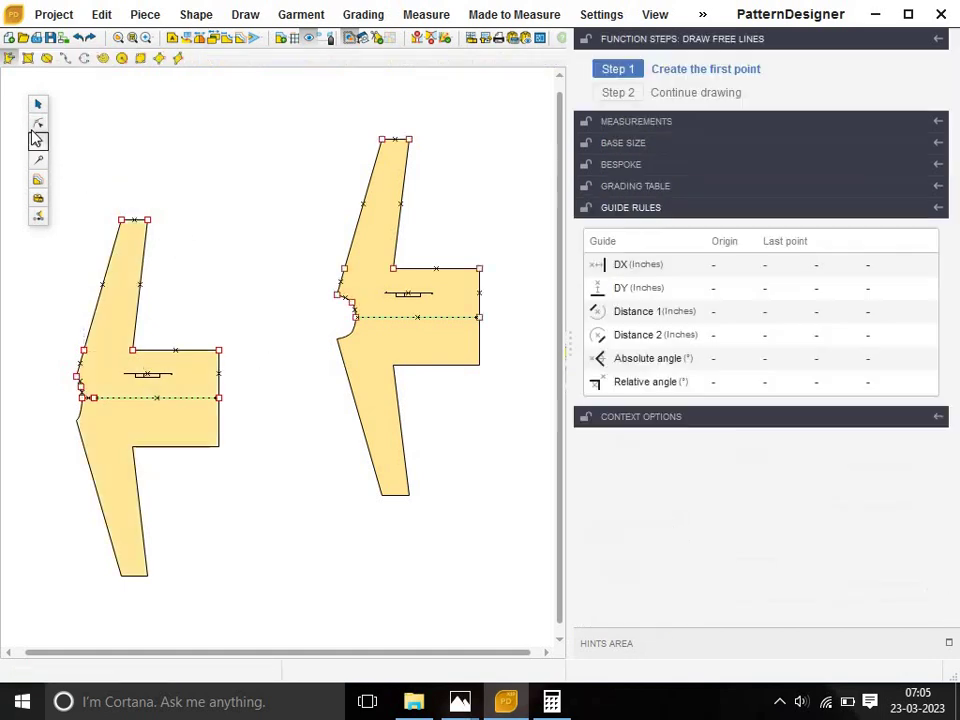
{"action": "scroll", "coordinate": [362, 316], "scroll_direction": "up", "scroll_amount": 1}
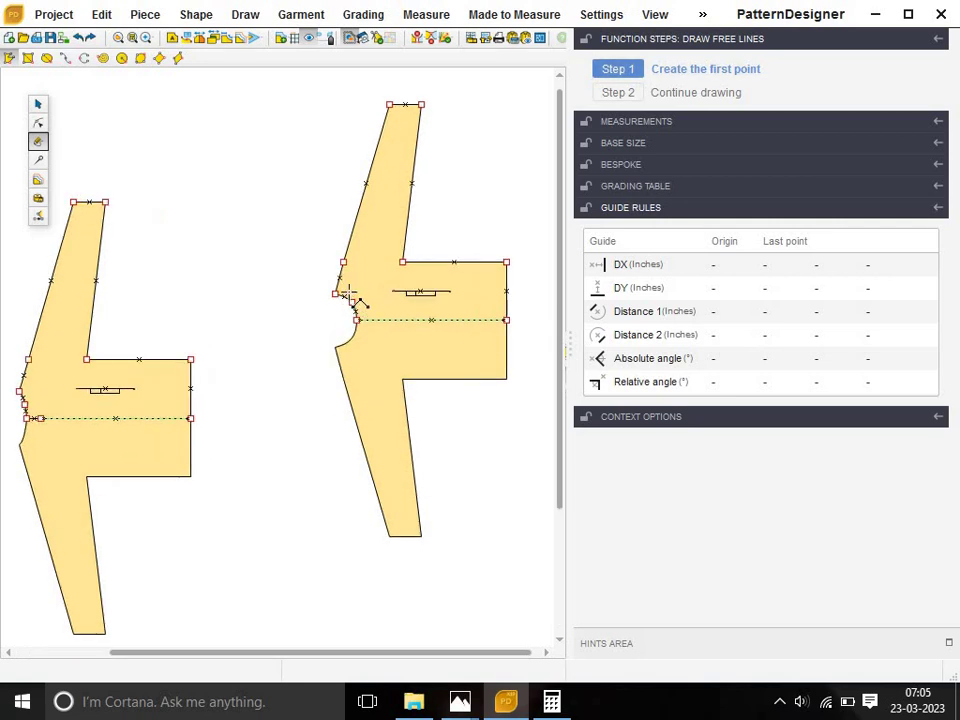
{"action": "scroll", "coordinate": [360, 320], "scroll_direction": "up", "scroll_amount": 3}
{"action": "left_click", "coordinate": [357, 313]}
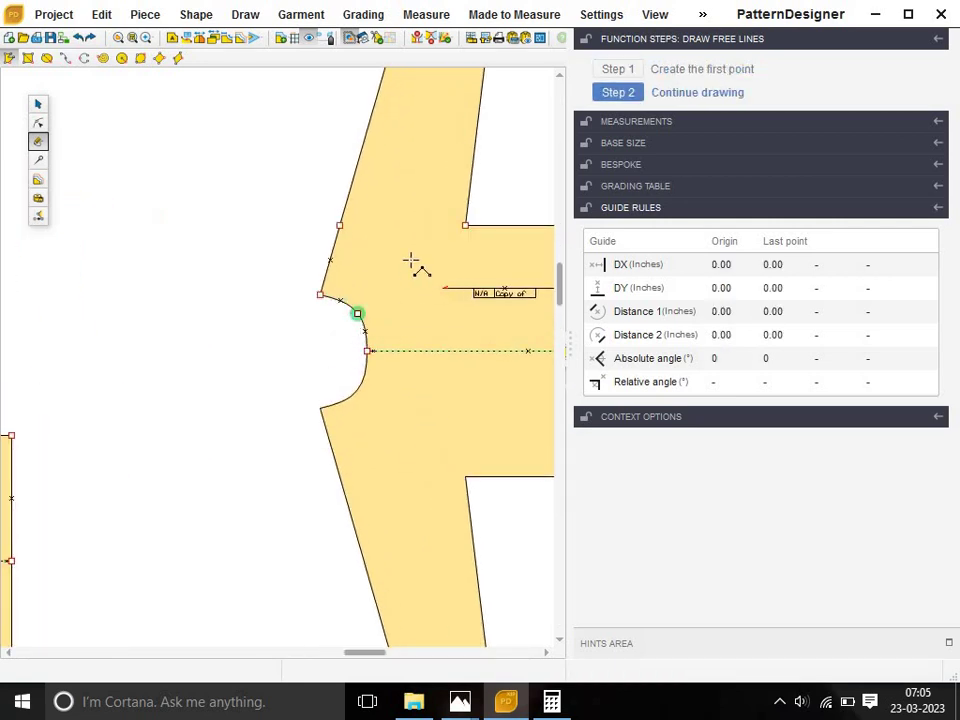
{"action": "left_click", "coordinate": [465, 226]}
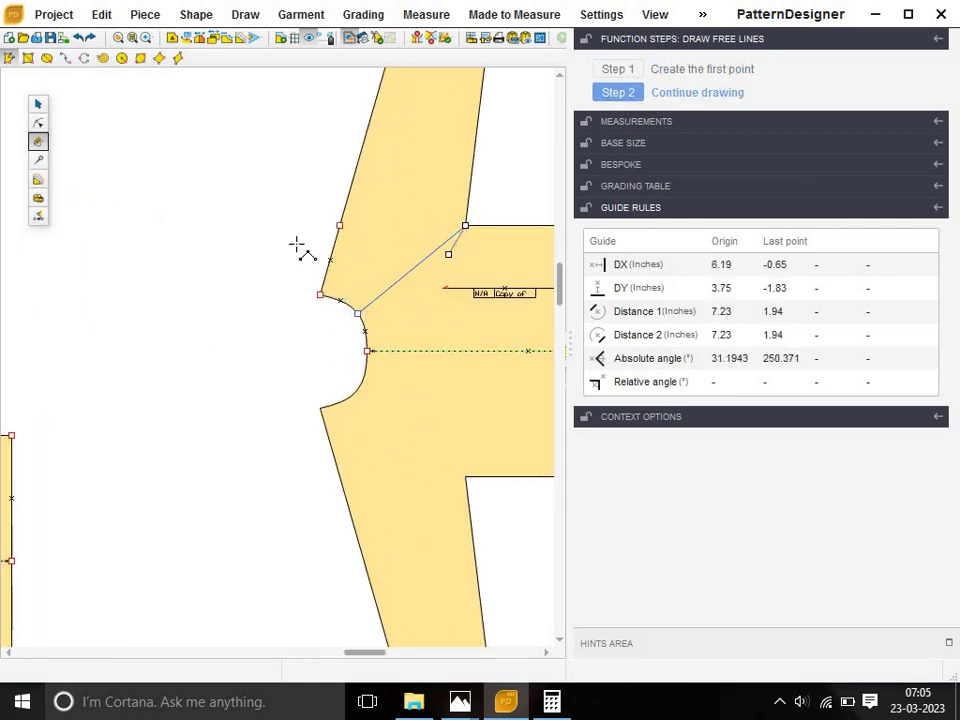
{"action": "left_click", "coordinate": [38, 104]}
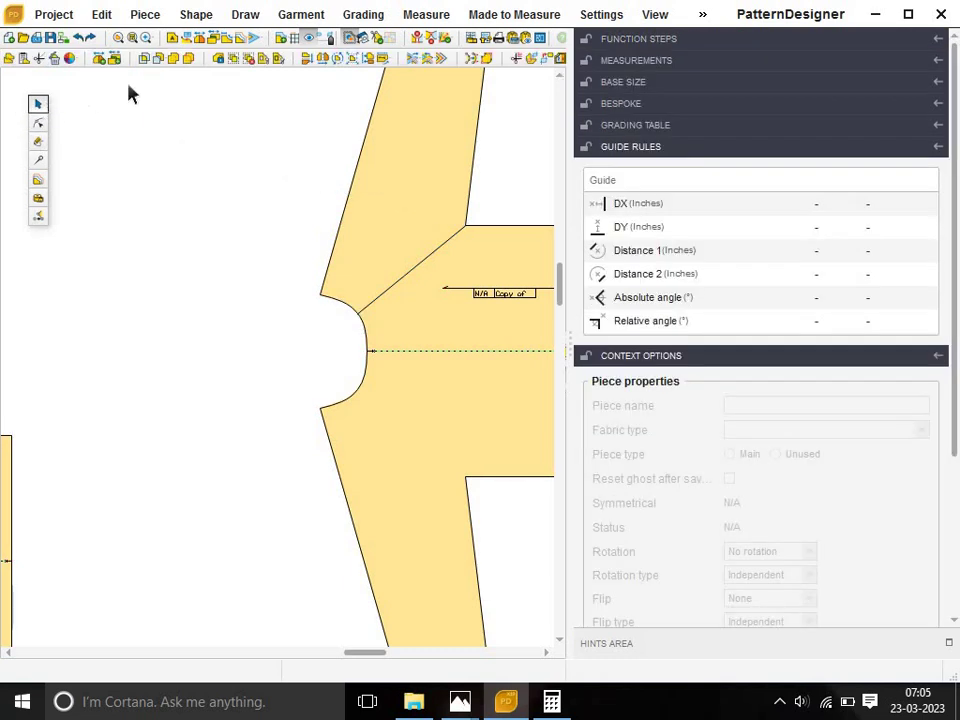
{"action": "left_click", "coordinate": [259, 58]}
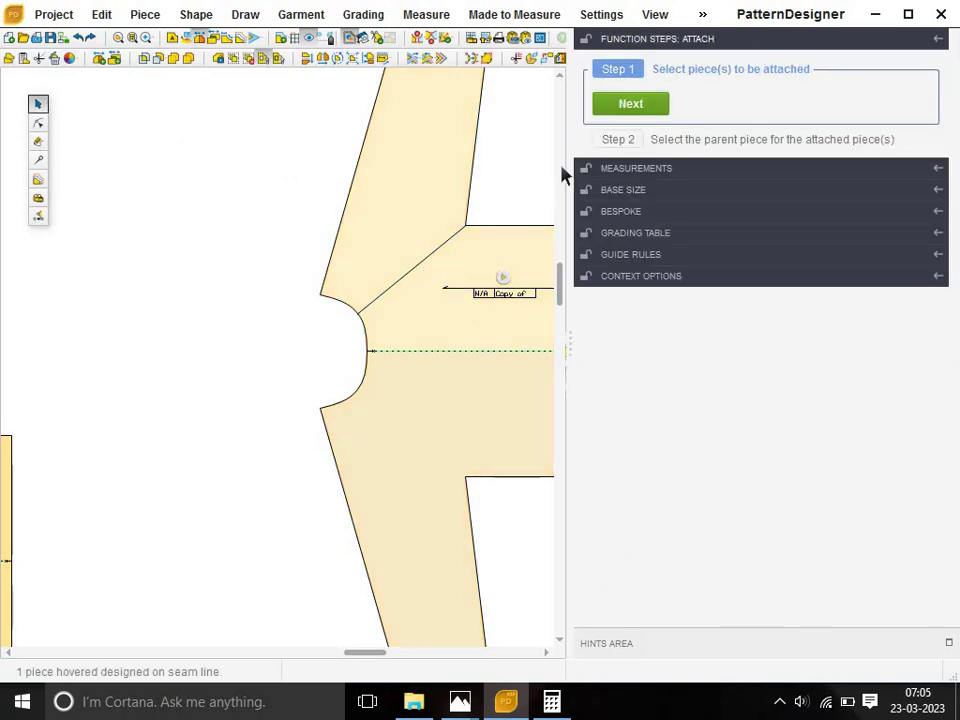
{"action": "left_click", "coordinate": [626, 108]}
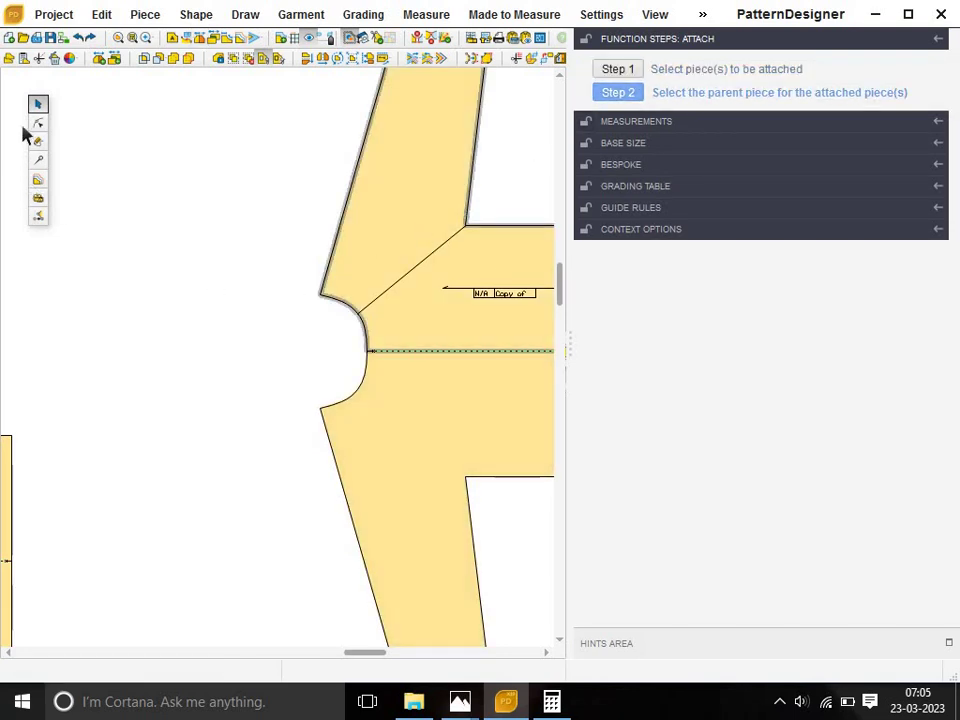
Add a bend point to the copied piece's raglan line and reshape it near the underarm corner
{"action": "left_click", "coordinate": [38, 123]}
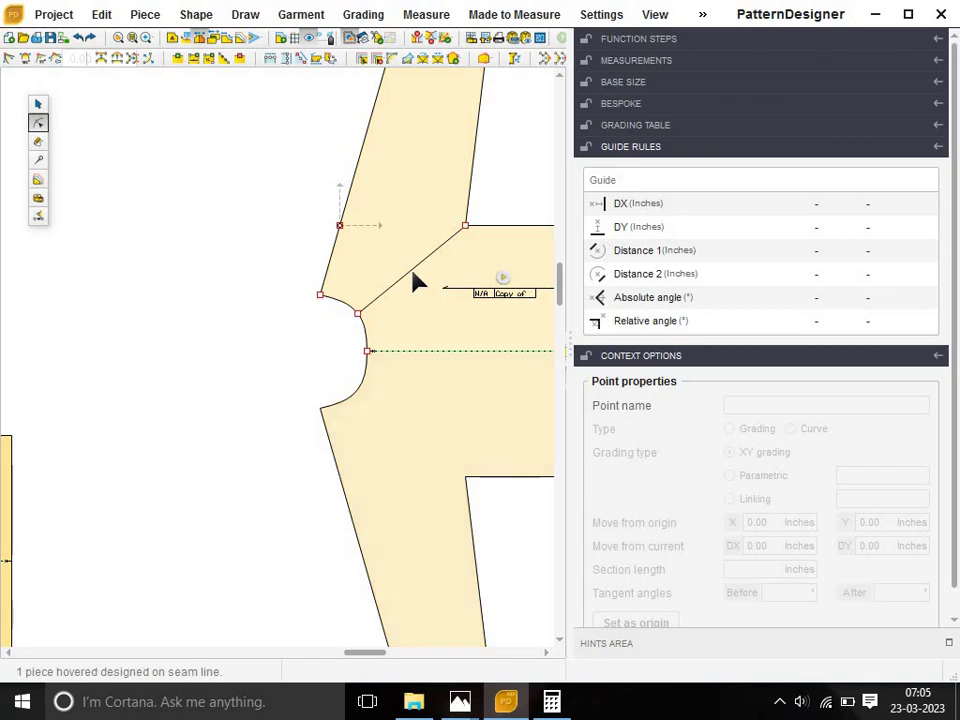
{"action": "left_click", "coordinate": [413, 279]}
{"action": "left_click", "coordinate": [413, 275]}
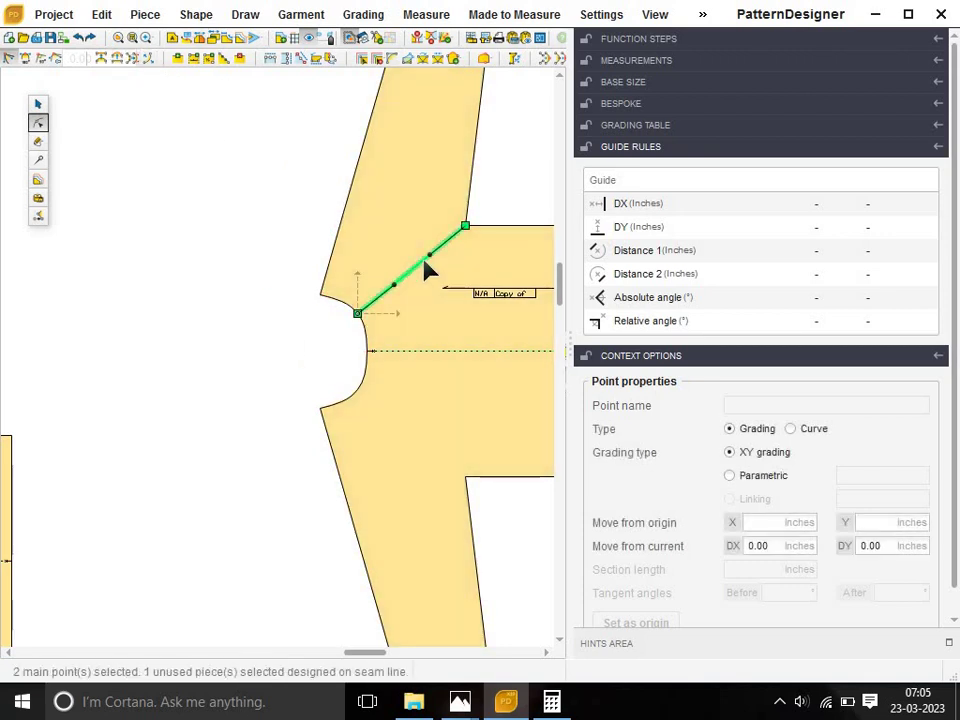
{"action": "left_click", "coordinate": [425, 263]}
{"action": "mouse_move", "coordinate": [431, 271]}
{"action": "left_mouse_down"}
{"action": "mouse_move", "coordinate": [450, 285]}
{"action": "mouse_move", "coordinate": [397, 262]}
{"action": "left_mouse_up"}
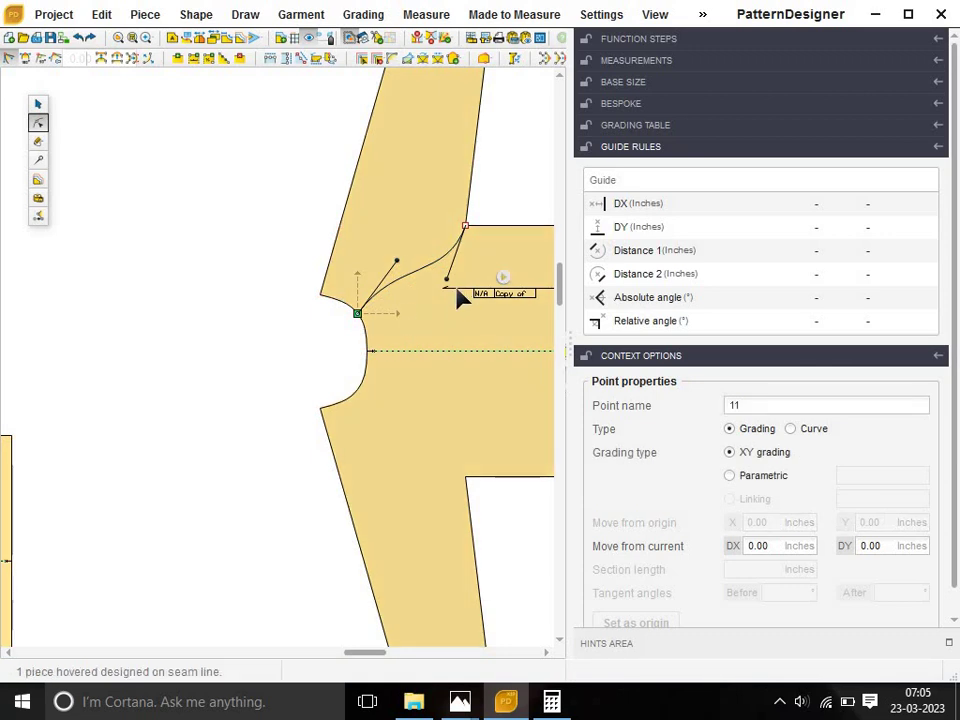
{"action": "left_click", "coordinate": [446, 283]}
{"action": "left_click", "coordinate": [447, 281]}
{"action": "left_click_drag", "start_coordinate": [447, 281], "coordinate": [453, 297]}
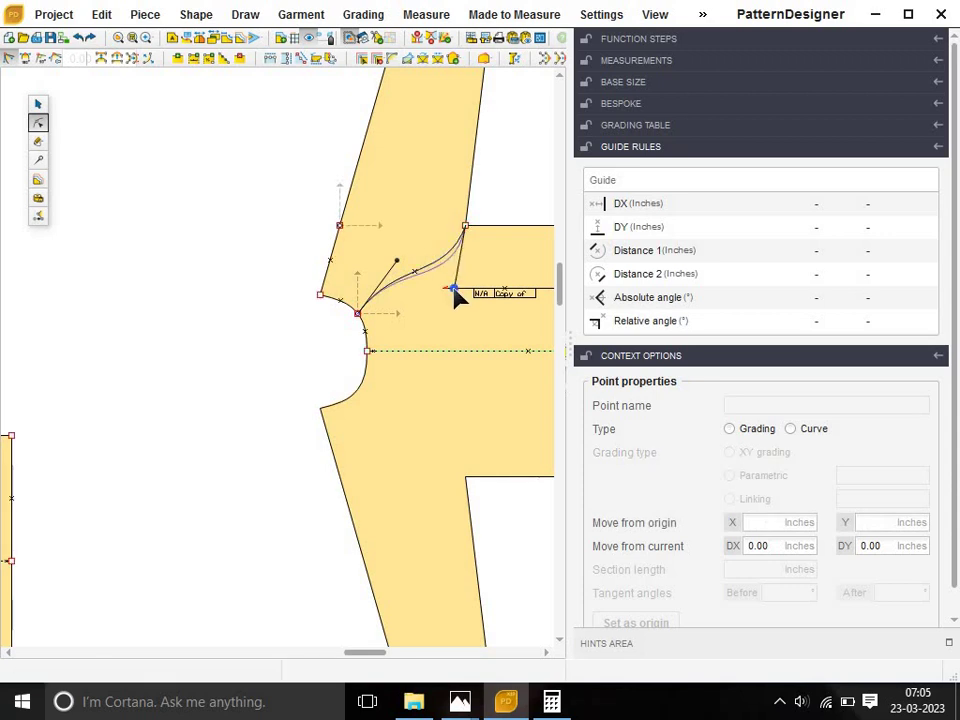
{"action": "left_click", "coordinate": [531, 243]}
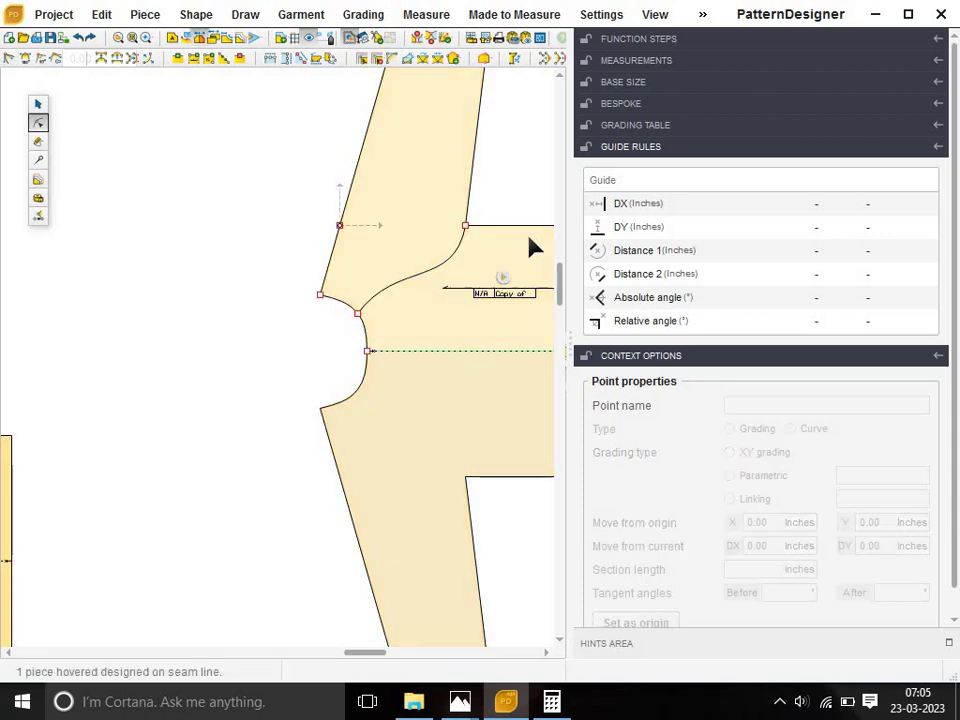
Deepen the raglan curve's bend, then leave no points selected
{"action": "left_click", "coordinate": [522, 239]}
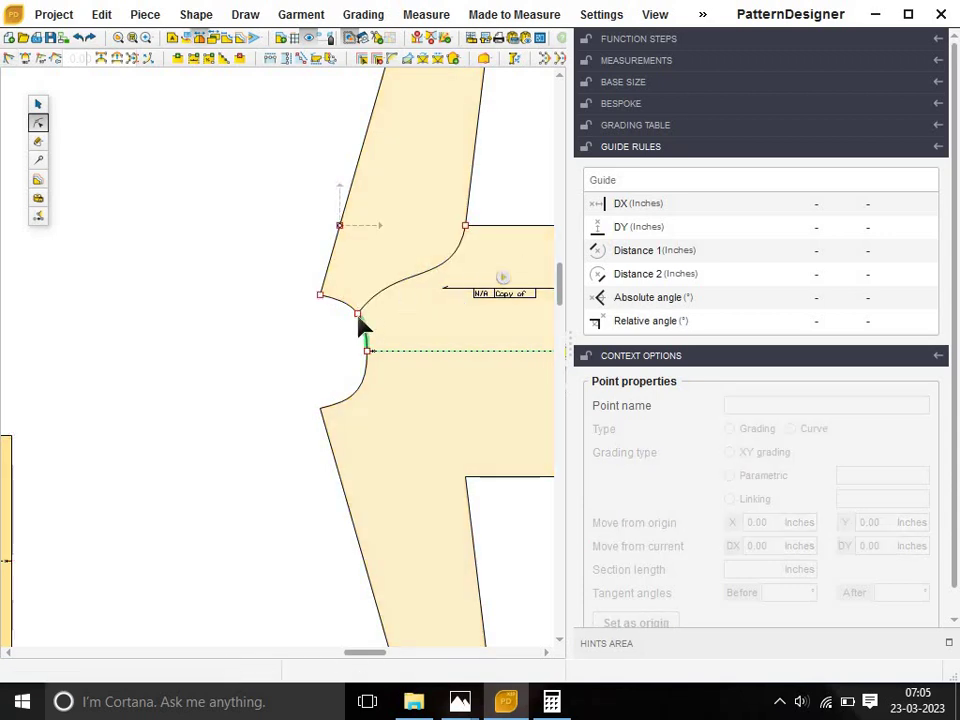
{"action": "left_click", "coordinate": [358, 316]}
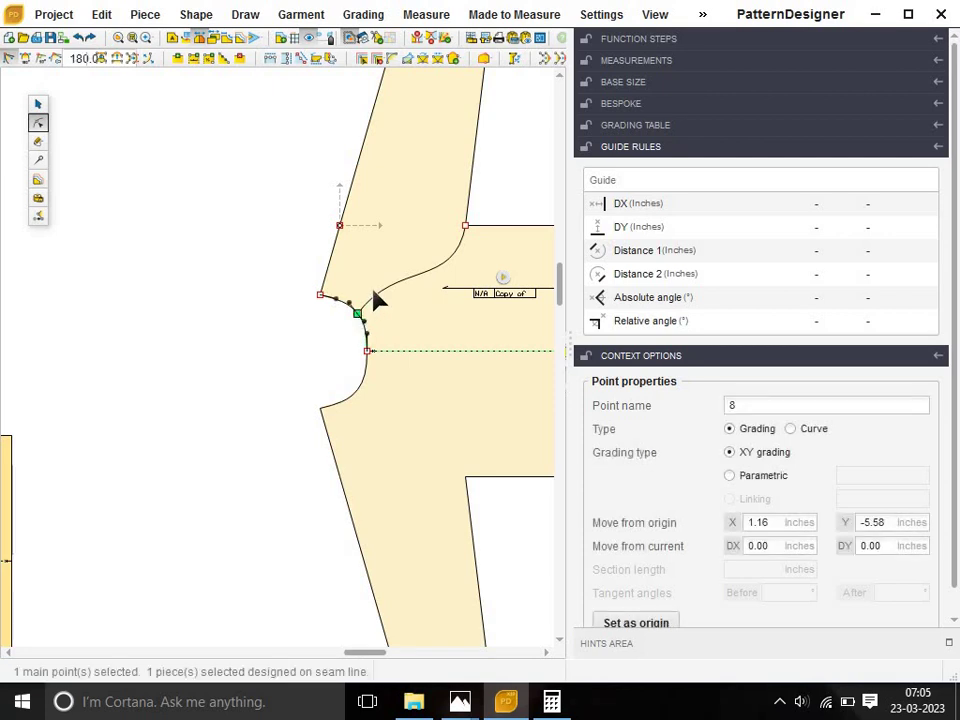
{"action": "key", "text": "Escape"}
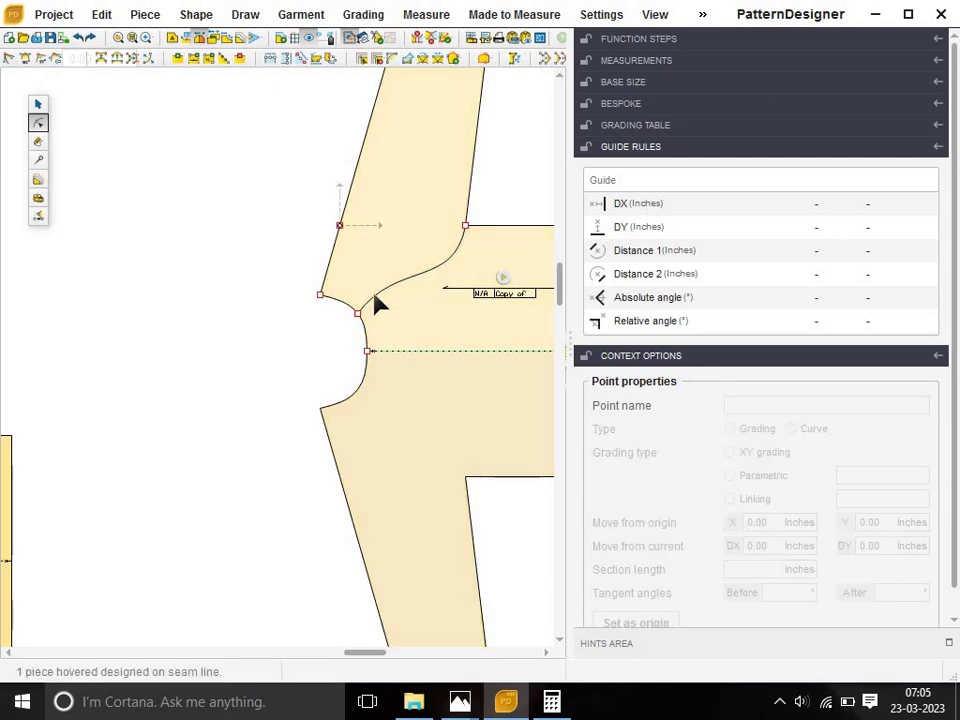
{"action": "left_click", "coordinate": [376, 304]}
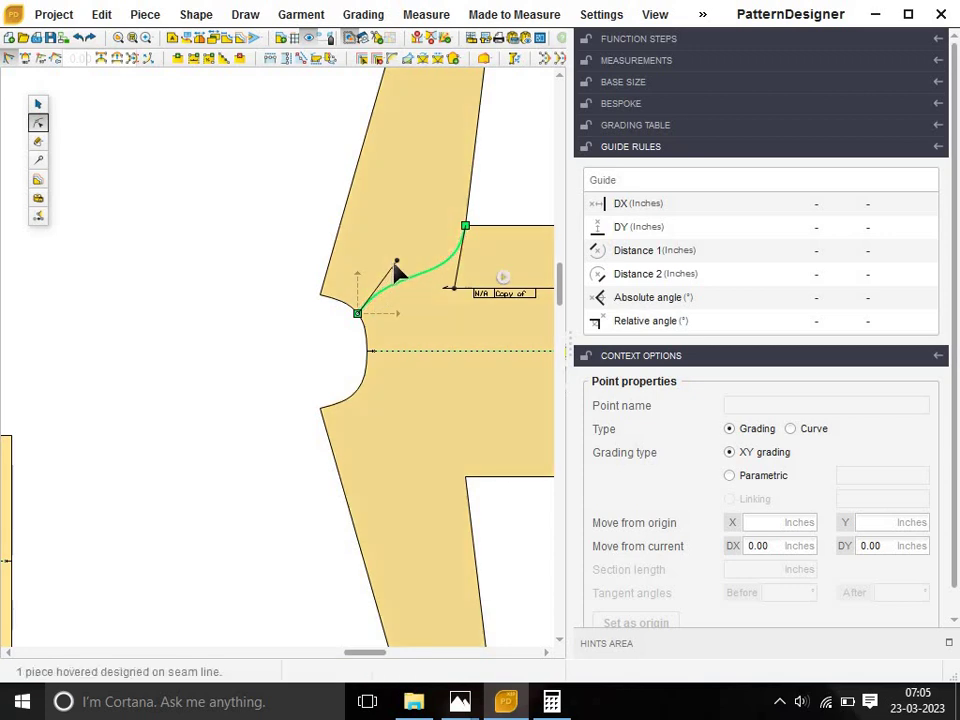
{"action": "left_click_drag", "start_coordinate": [396, 264], "coordinate": [400, 252]}
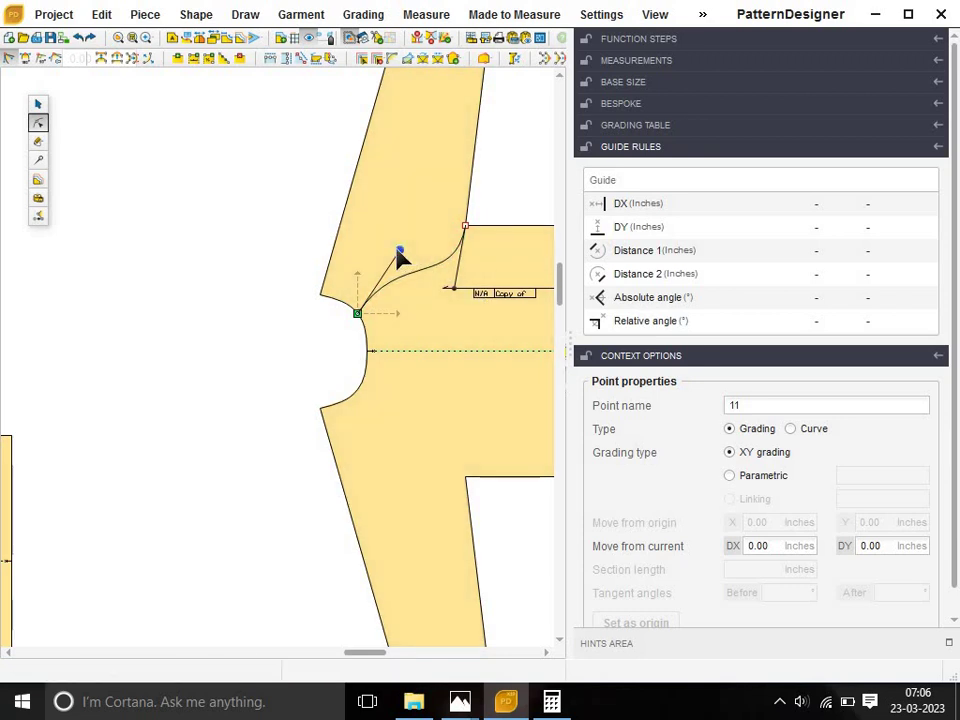
{"action": "left_click", "coordinate": [264, 329]}
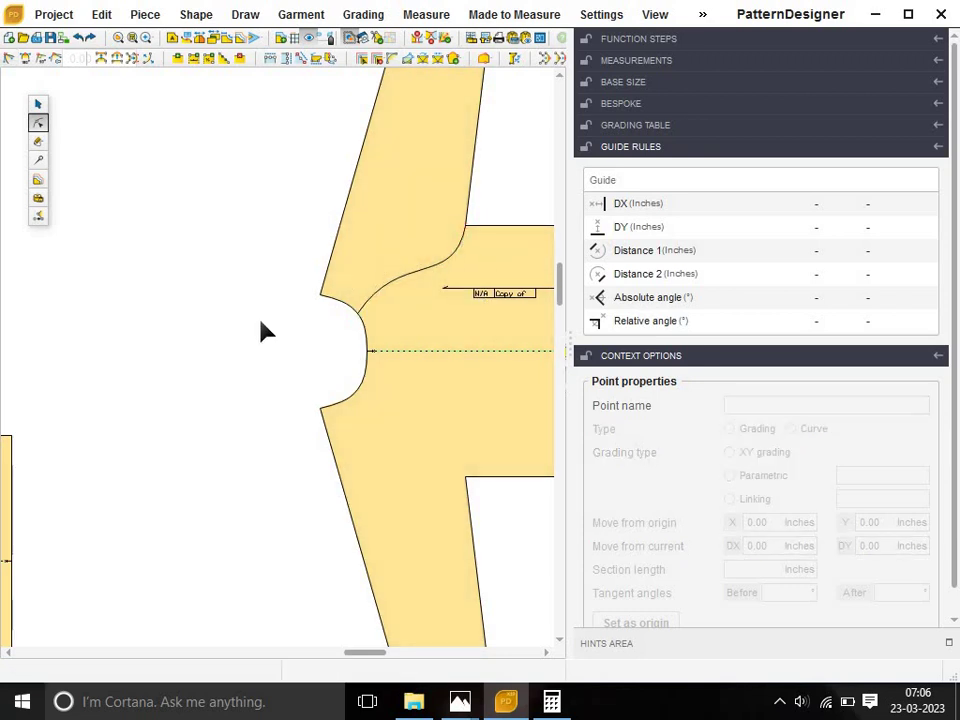
{"action": "left_click", "coordinate": [422, 271]}
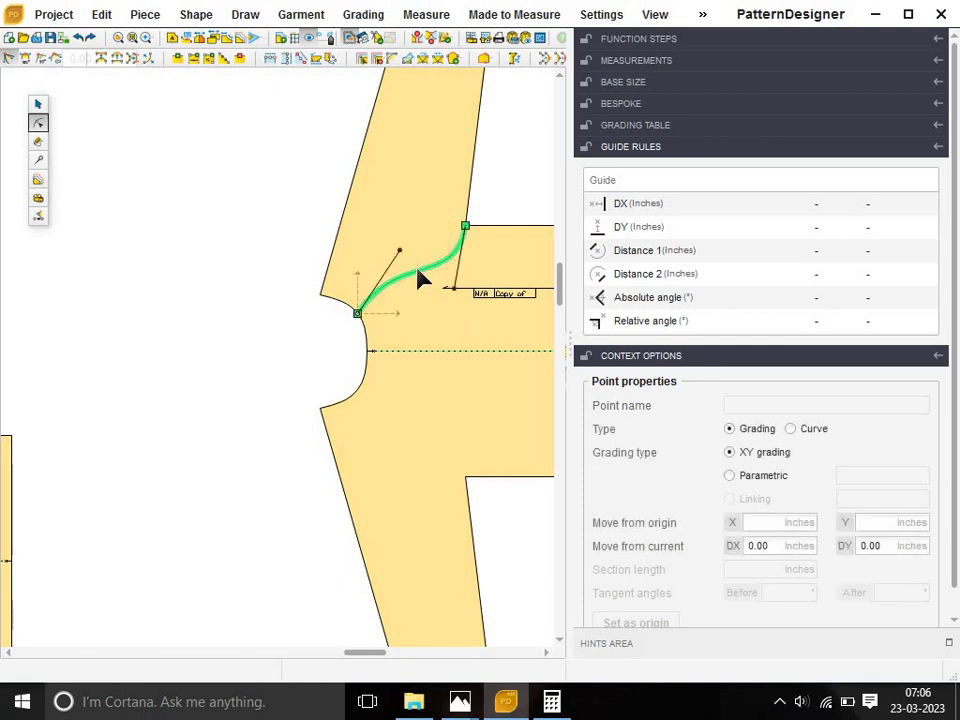
{"action": "left_click", "coordinate": [447, 281]}
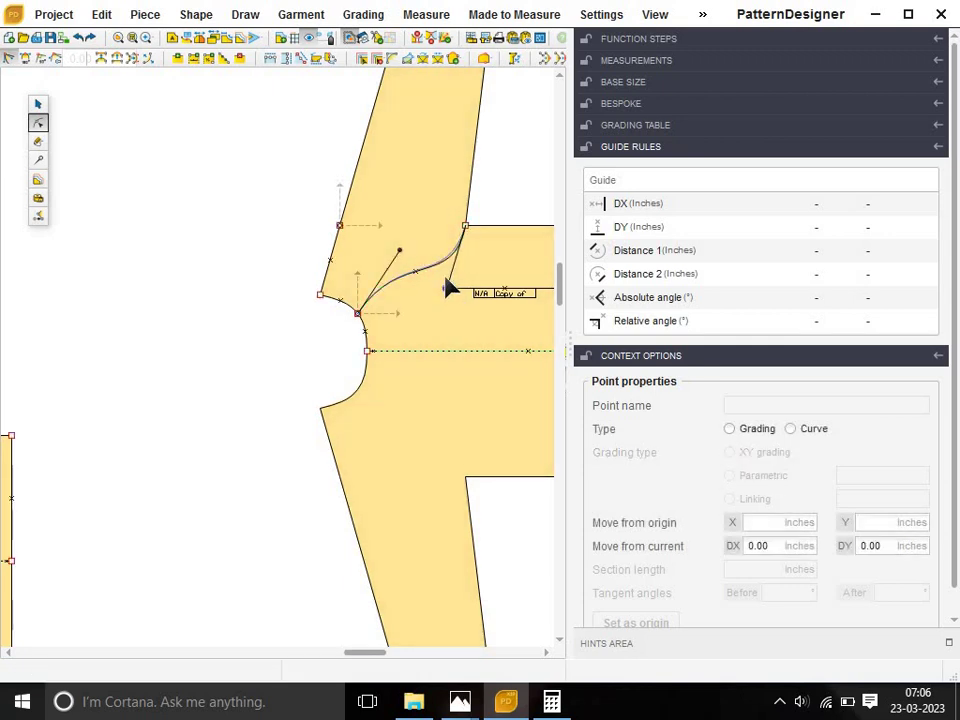
{"action": "left_click", "coordinate": [274, 345]}
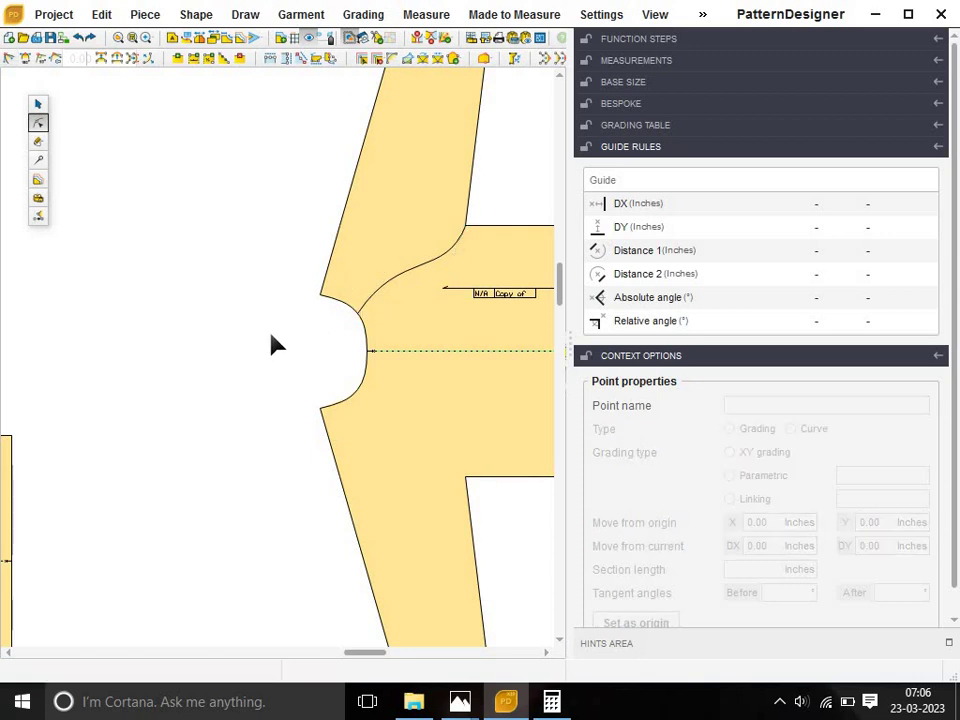
Start a free line on the left sleeve, then cancel the misplaced attempt
{"action": "scroll", "coordinate": [274, 345], "scroll_direction": "down", "scroll_amount": 1}
{"action": "scroll", "coordinate": [274, 345], "scroll_direction": "down", "scroll_amount": 1}
{"action": "scroll", "coordinate": [274, 345], "scroll_direction": "down", "scroll_amount": 1}
{"action": "scroll", "coordinate": [274, 345], "scroll_direction": "down", "scroll_amount": 1}
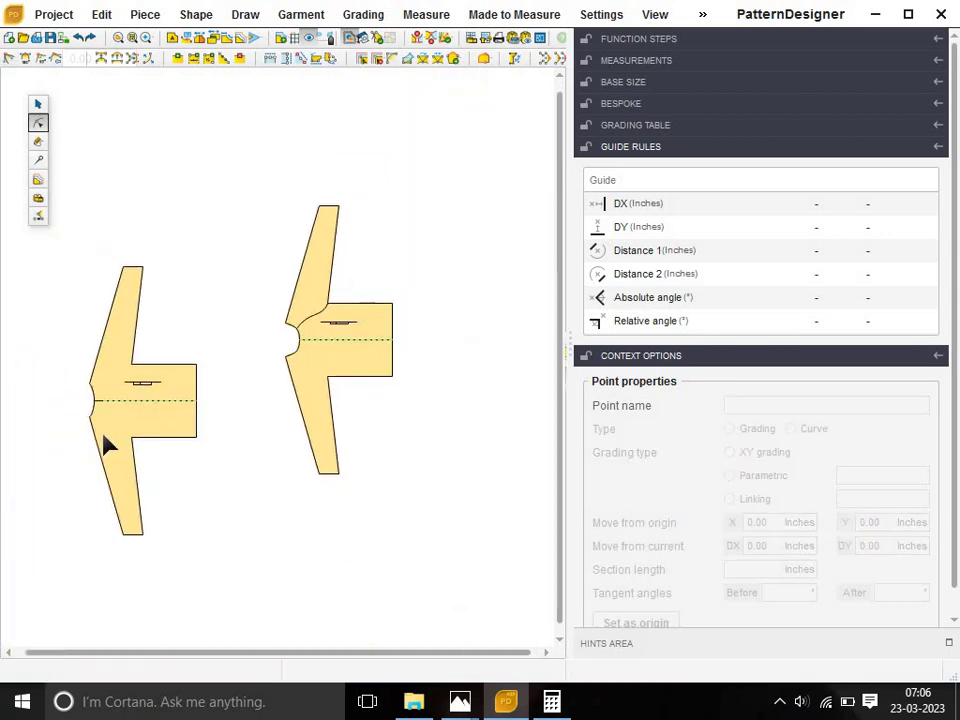
{"action": "scroll", "coordinate": [99, 386], "scroll_direction": "up", "scroll_amount": 1}
{"action": "scroll", "coordinate": [92, 392], "scroll_direction": "up", "scroll_amount": 1}
{"action": "scroll", "coordinate": [92, 392], "scroll_direction": "up", "scroll_amount": 1}
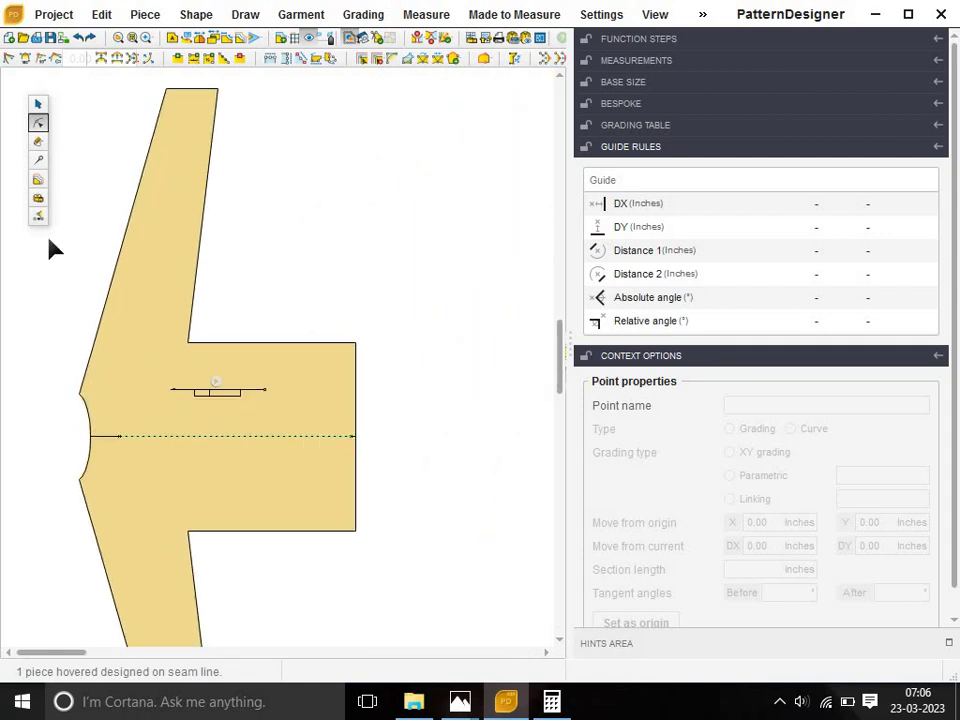
{"action": "left_click", "coordinate": [38, 141]}
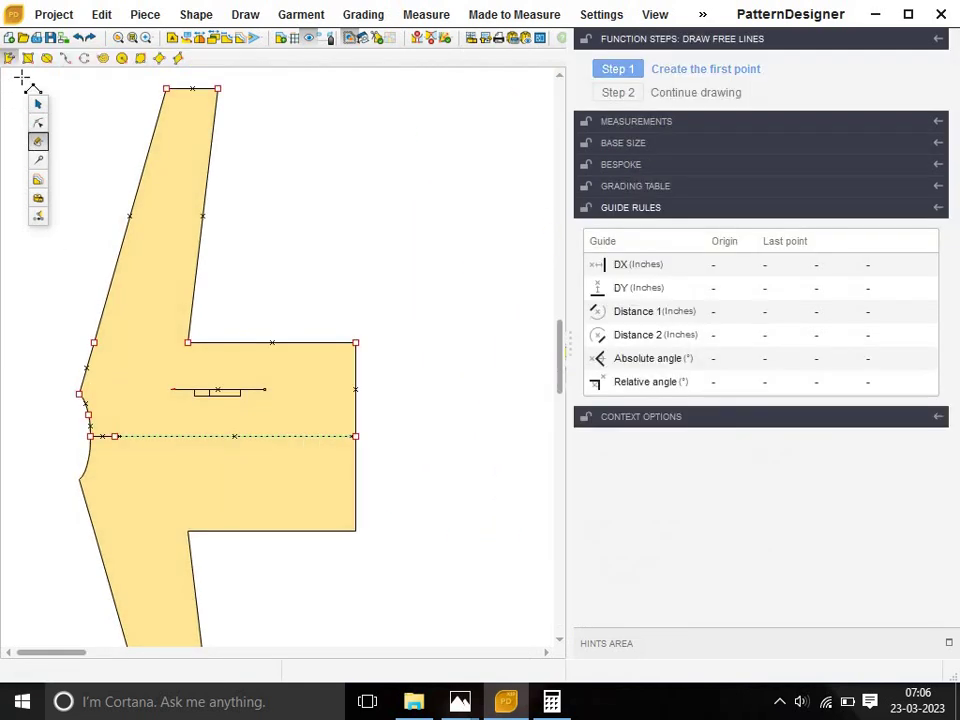
{"action": "left_click", "coordinate": [115, 416]}
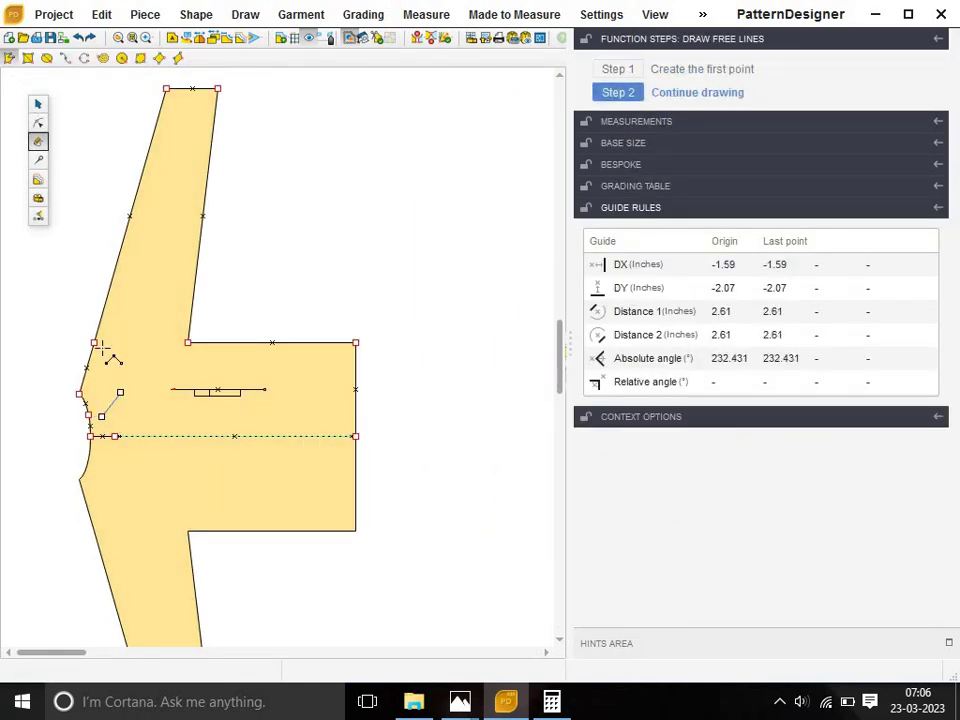
{"action": "left_click", "coordinate": [38, 105]}
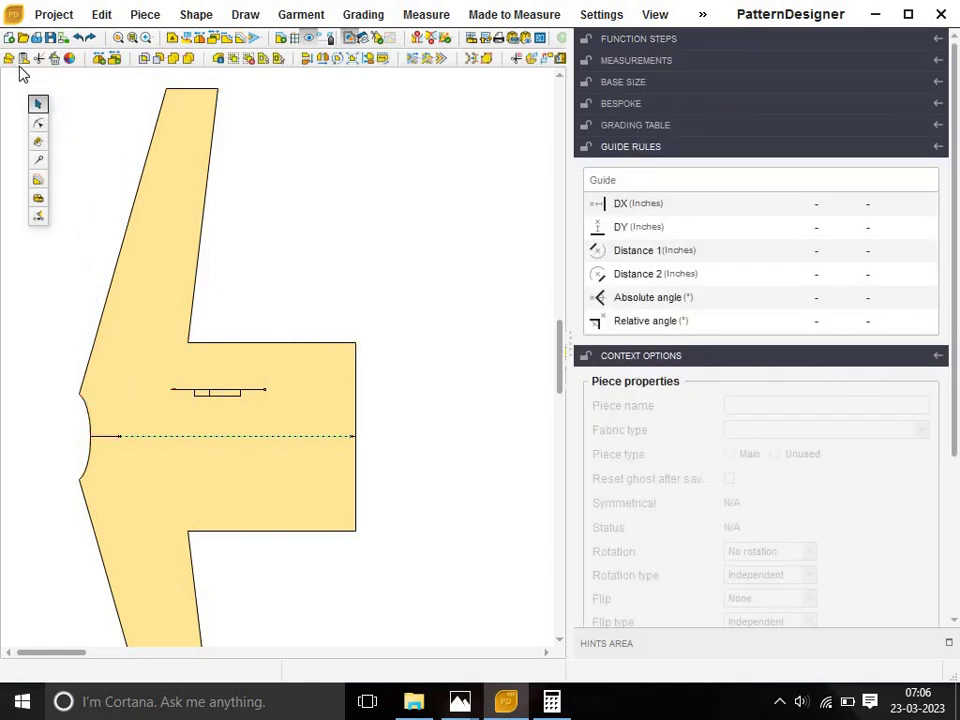
Draw a straight seam line from the left sleeve's armhole edge to its inner corner
{"action": "left_click", "coordinate": [38, 141]}
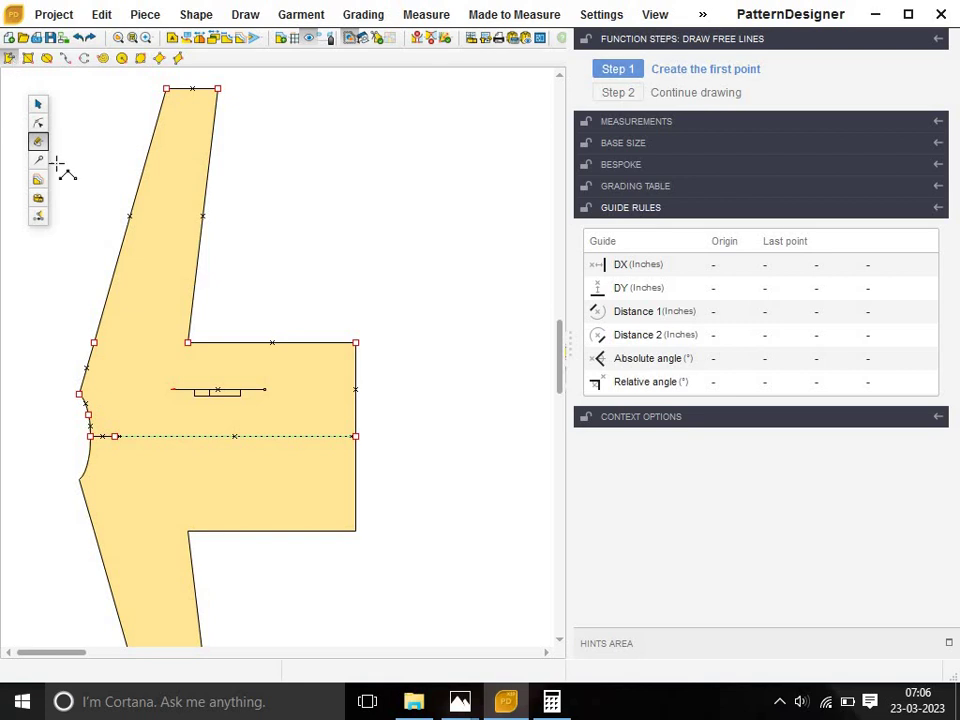
{"action": "left_click", "coordinate": [88, 413]}
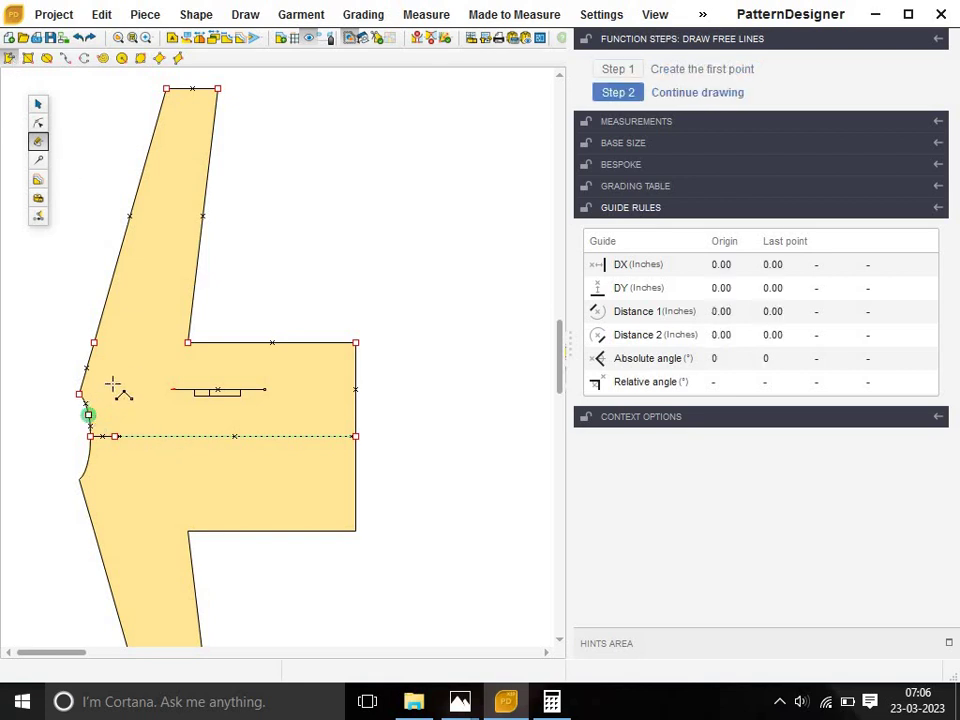
{"action": "left_click", "coordinate": [187, 343]}
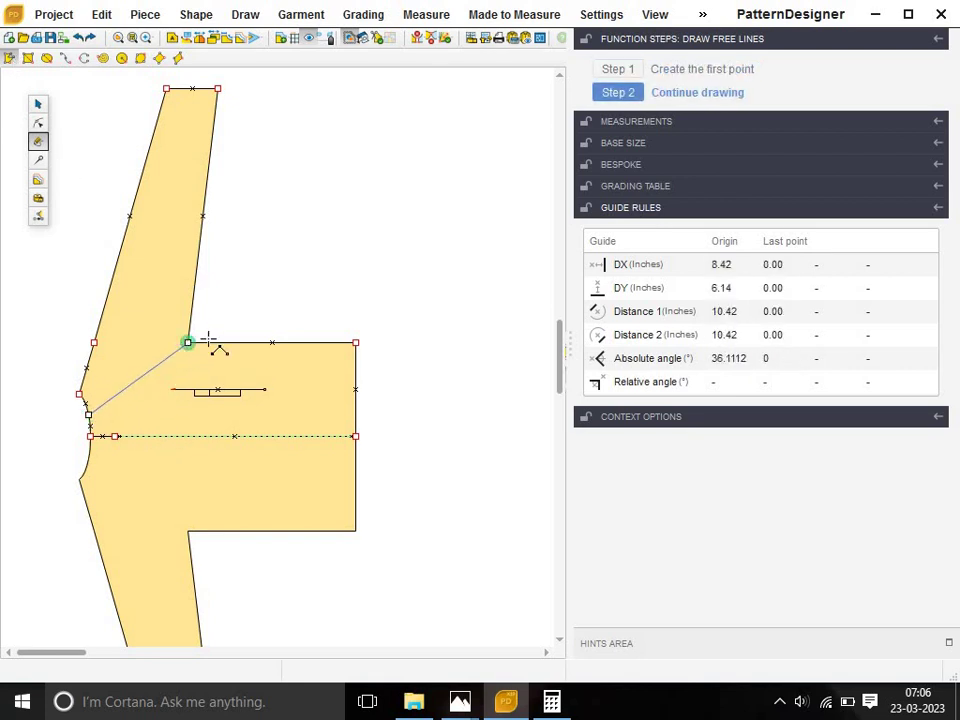
{"action": "left_click", "coordinate": [38, 103]}
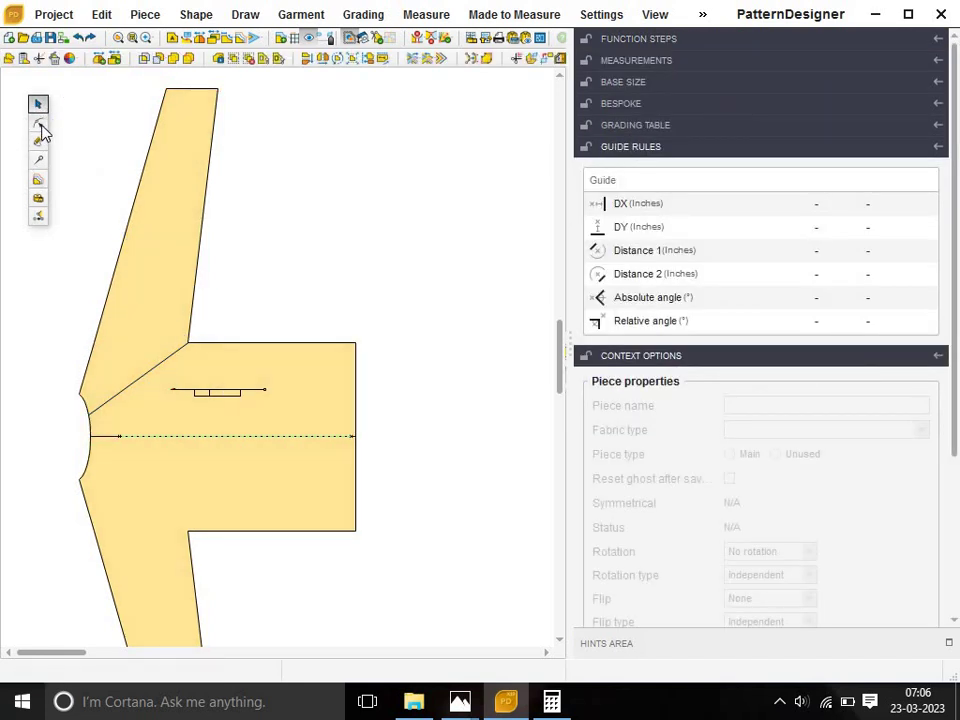
Apply Turn to line on the left sleeve's diagonal seam and bend its midpoint into a curve
{"action": "left_click", "coordinate": [38, 122]}
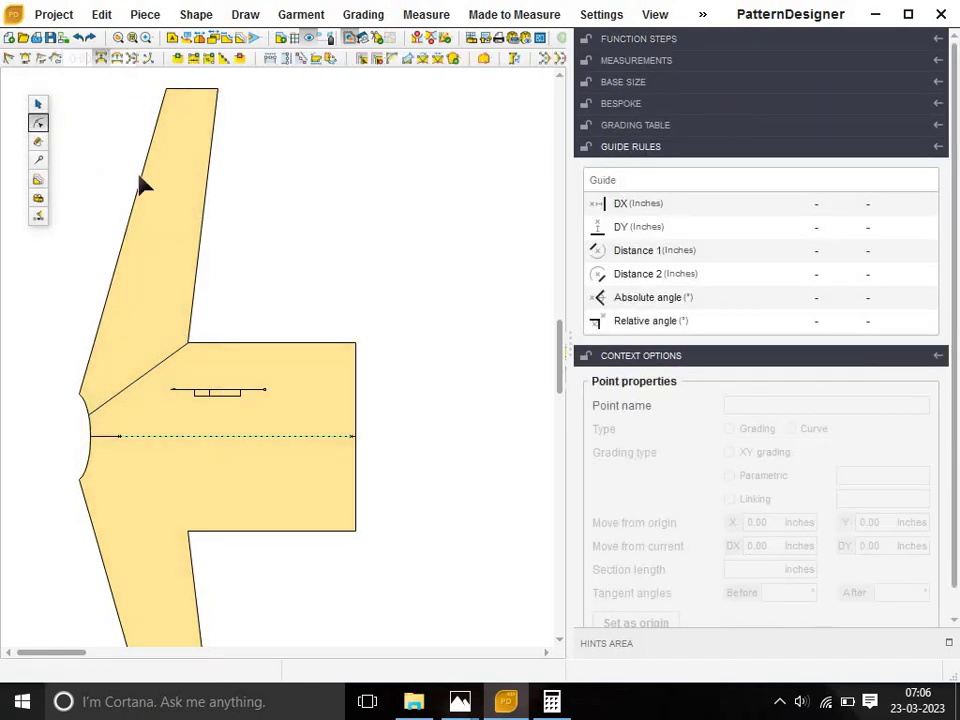
{"action": "left_click", "coordinate": [143, 377]}
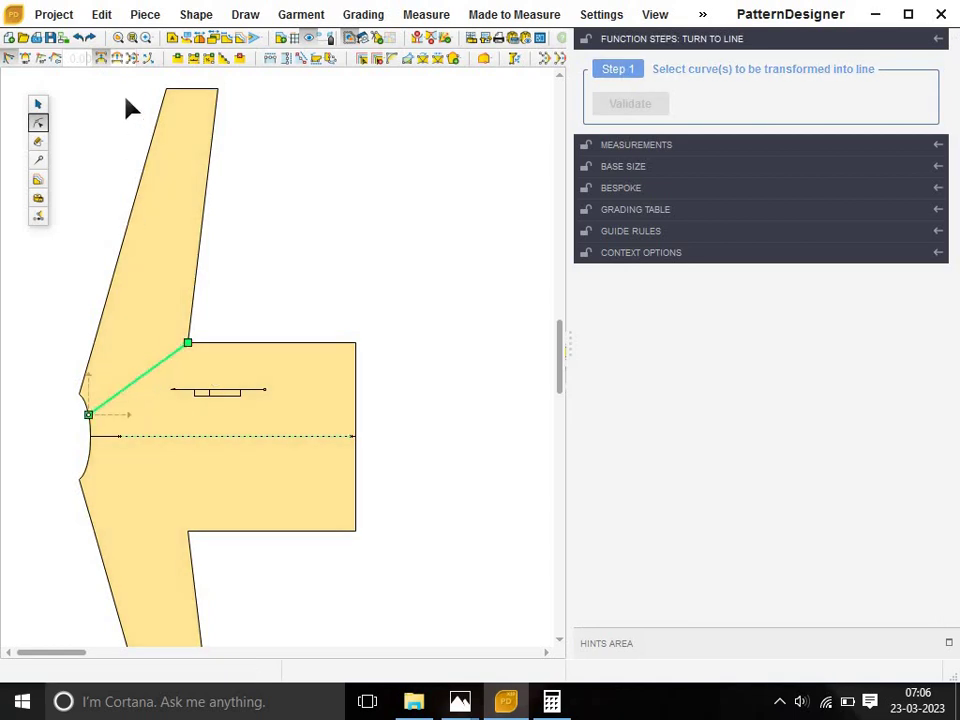
{"action": "left_click", "coordinate": [120, 58]}
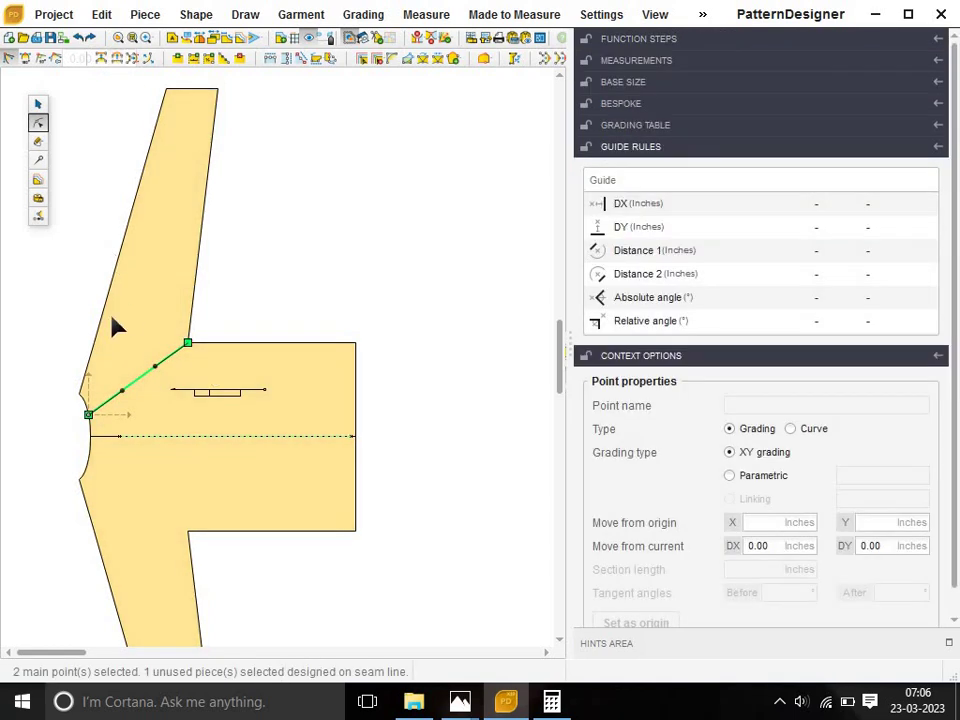
{"action": "scroll", "coordinate": [150, 376], "scroll_direction": "up", "scroll_amount": 1}
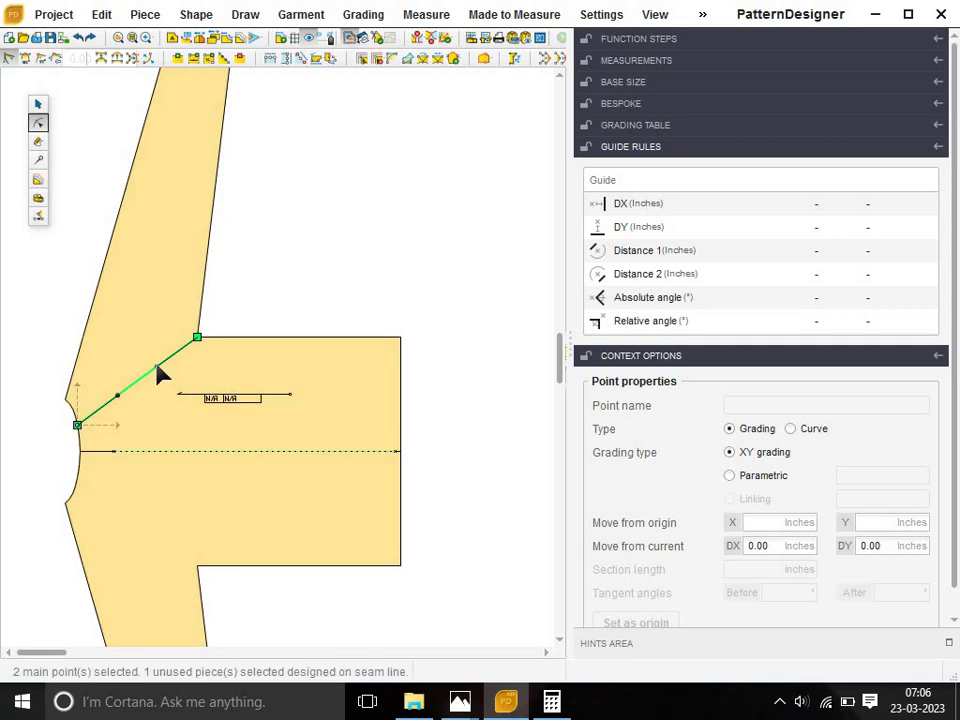
{"action": "left_click", "coordinate": [157, 367]}
{"action": "left_click_drag", "start_coordinate": [157, 367], "coordinate": [174, 393]}
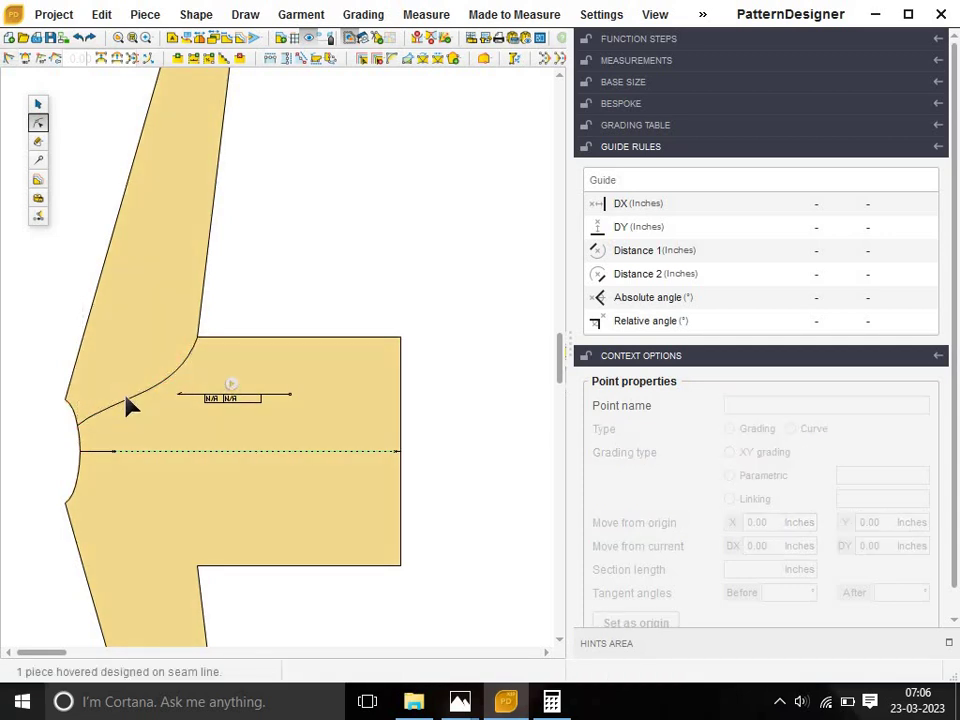
Refine the seam curve's control points into a smooth raglan shape and deselect it
{"action": "left_click", "coordinate": [132, 402]}
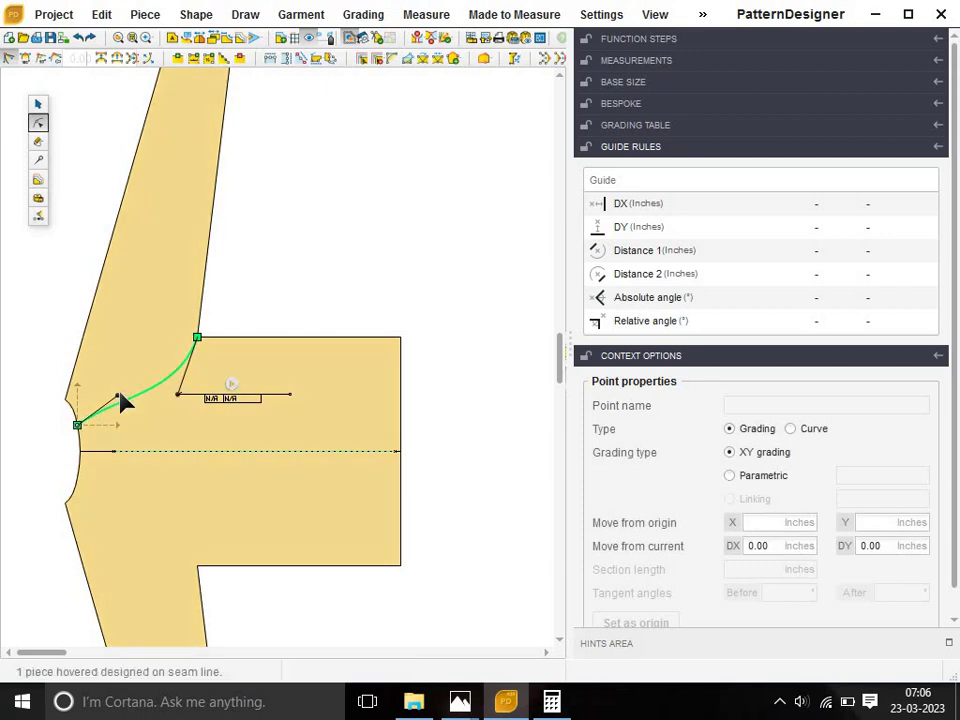
{"action": "left_click", "coordinate": [126, 378]}
{"action": "left_click_drag", "start_coordinate": [127, 379], "coordinate": [137, 378]}
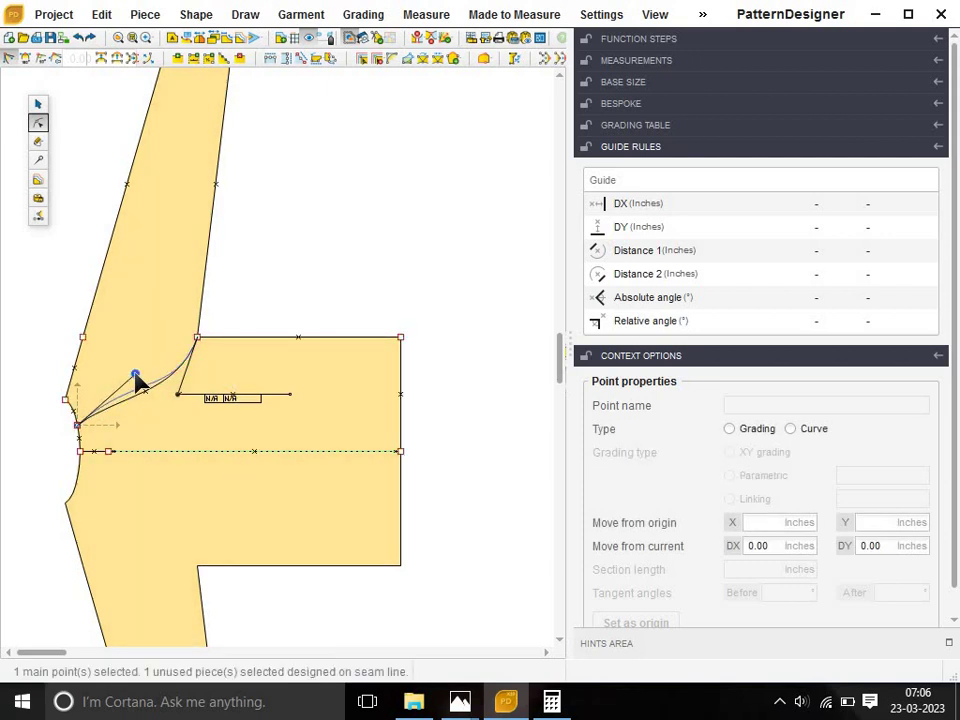
{"action": "left_click", "coordinate": [276, 280]}
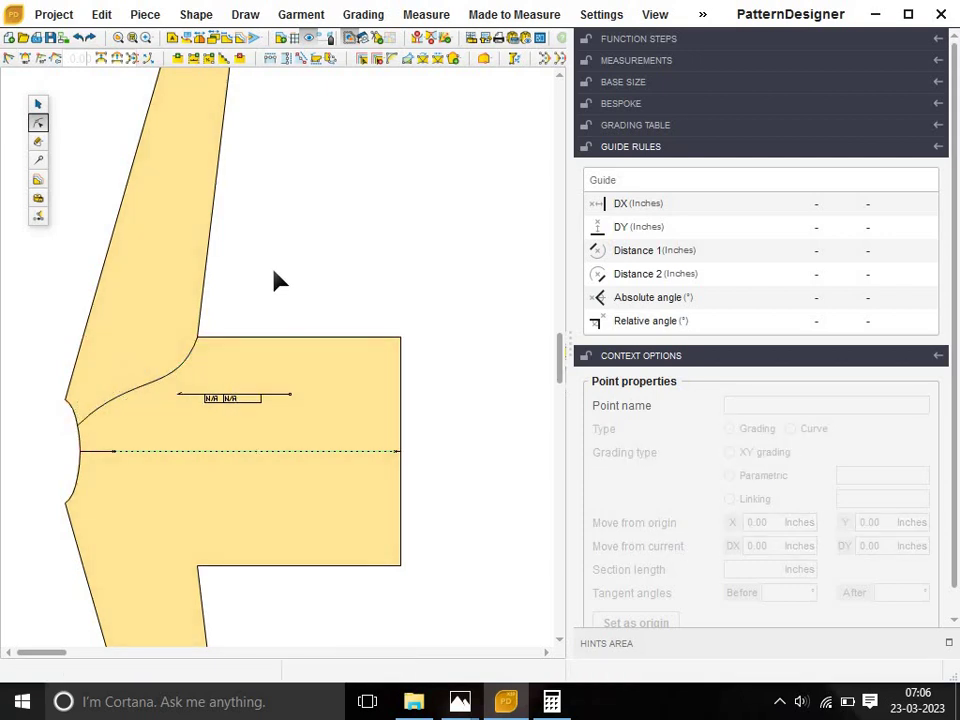
{"action": "left_click", "coordinate": [135, 394]}
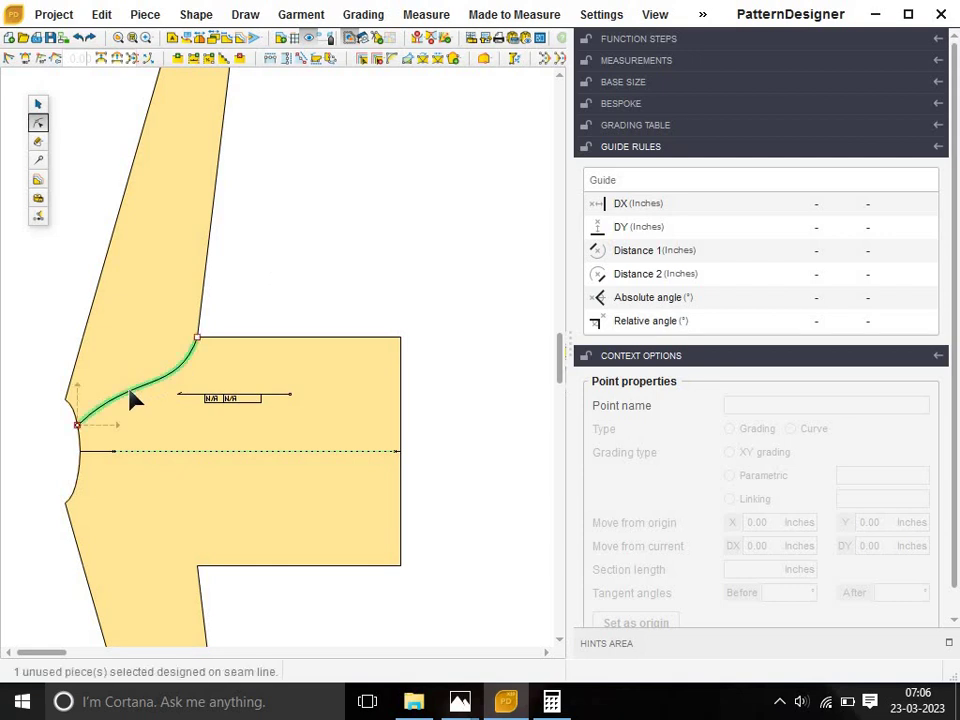
{"action": "left_click_drag", "start_coordinate": [137, 369], "coordinate": [135, 358]}
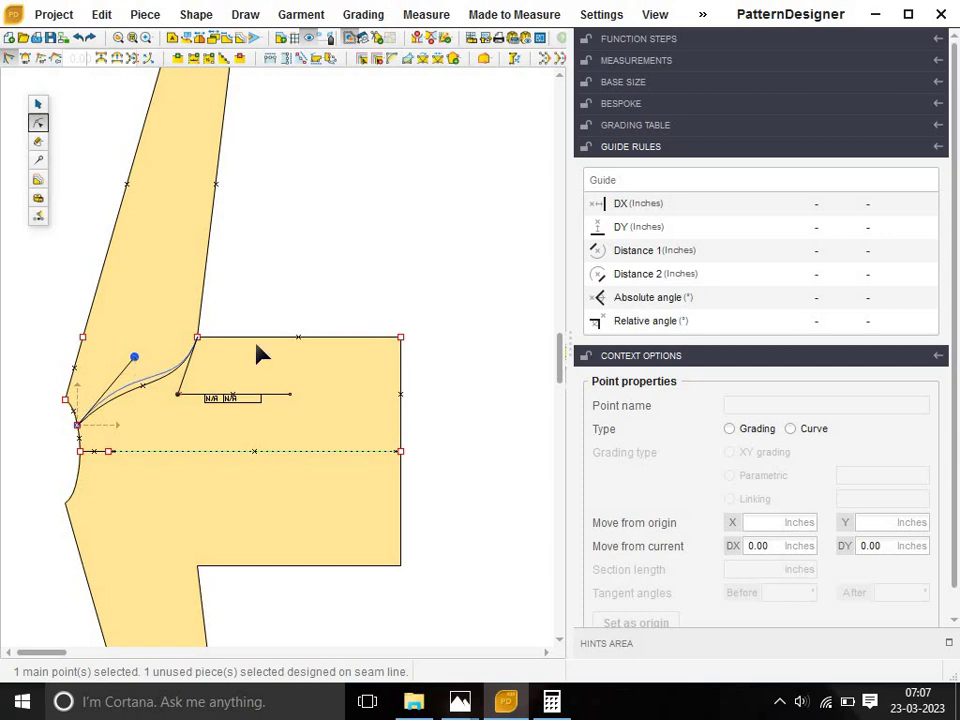
{"action": "left_click", "coordinate": [293, 304]}
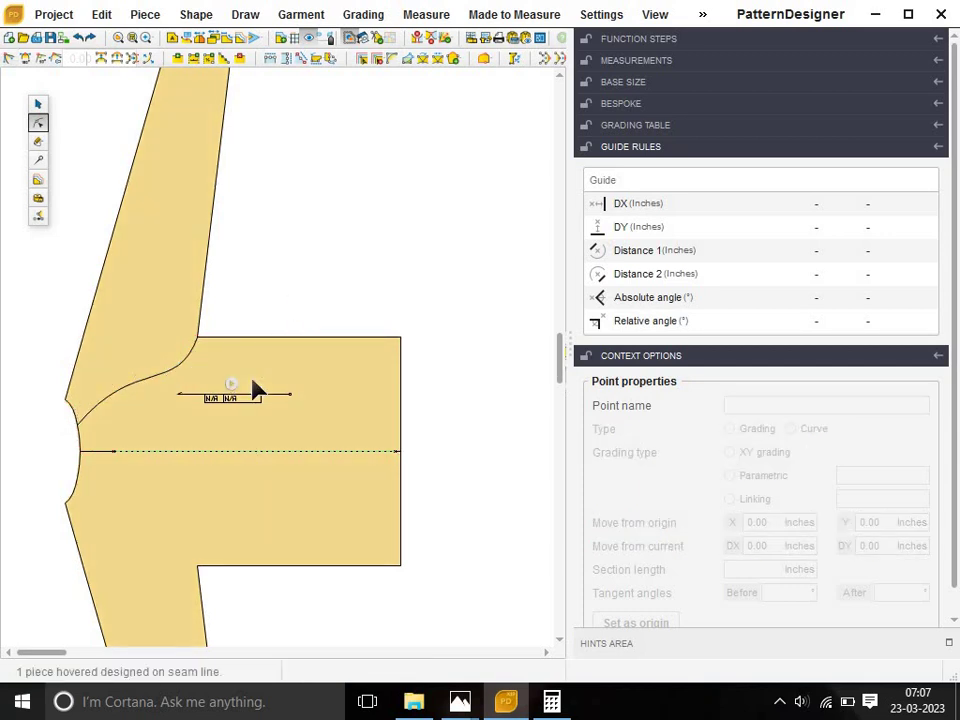
Make the left sleeve piece symmetrical, mirroring its raglan curve onto the lower half
{"action": "scroll", "coordinate": [253, 388], "scroll_direction": "down", "scroll_amount": 3}
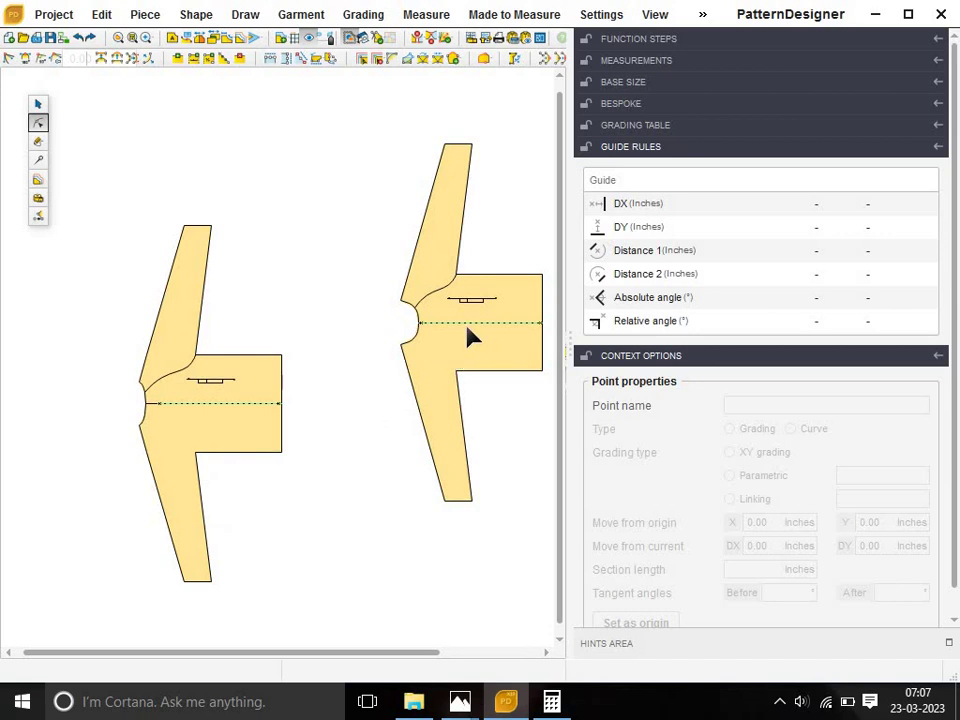
{"action": "left_click_drag", "start_coordinate": [82, 184], "coordinate": [356, 621]}
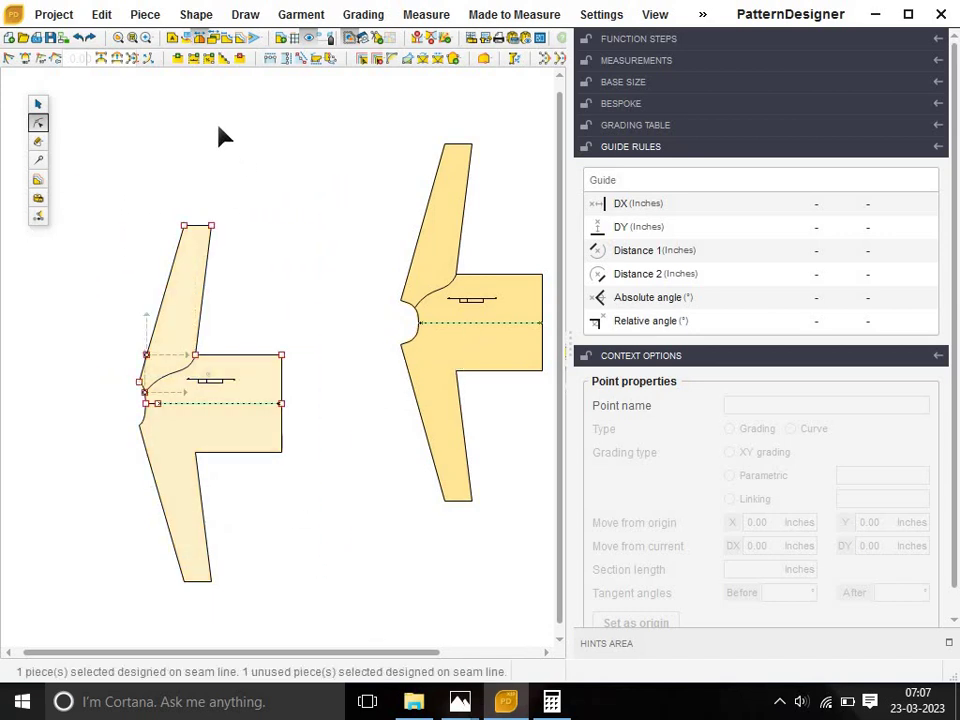
{"action": "left_click", "coordinate": [39, 104]}
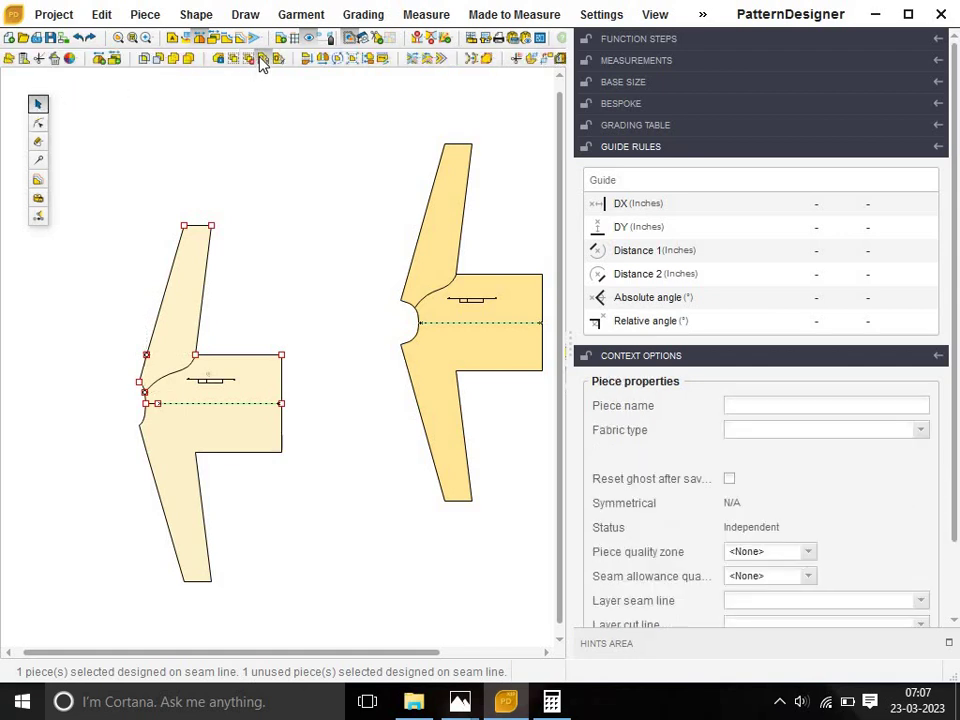
{"action": "left_click", "coordinate": [262, 62]}
{"action": "left_click", "coordinate": [254, 216]}
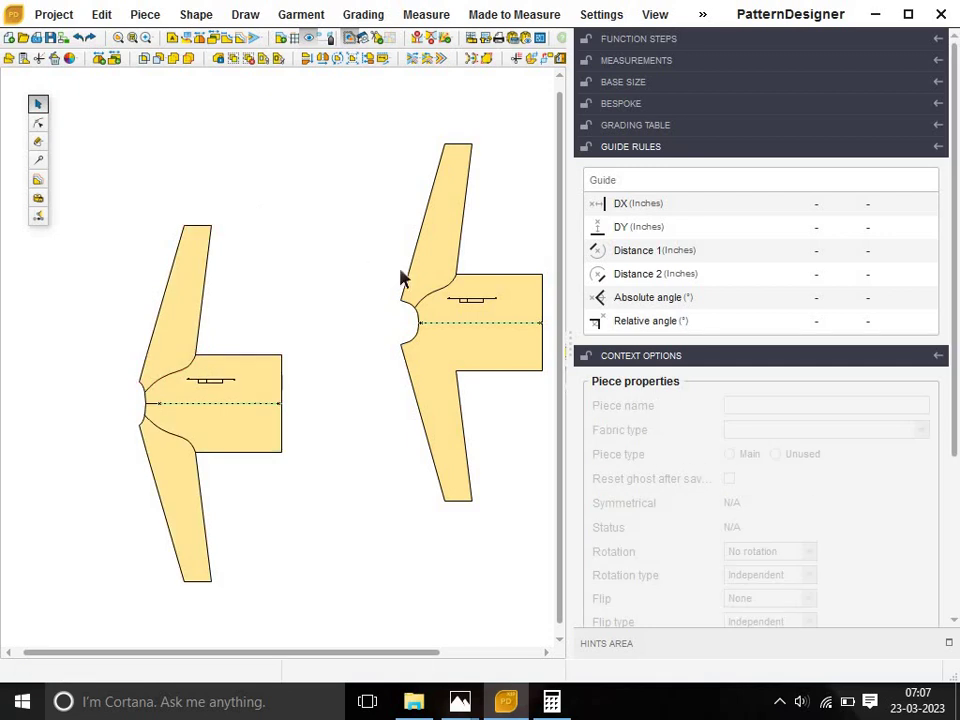
Make the right sleeve piece symmetrical as well
{"action": "left_click_drag", "start_coordinate": [339, 133], "coordinate": [664, 613]}
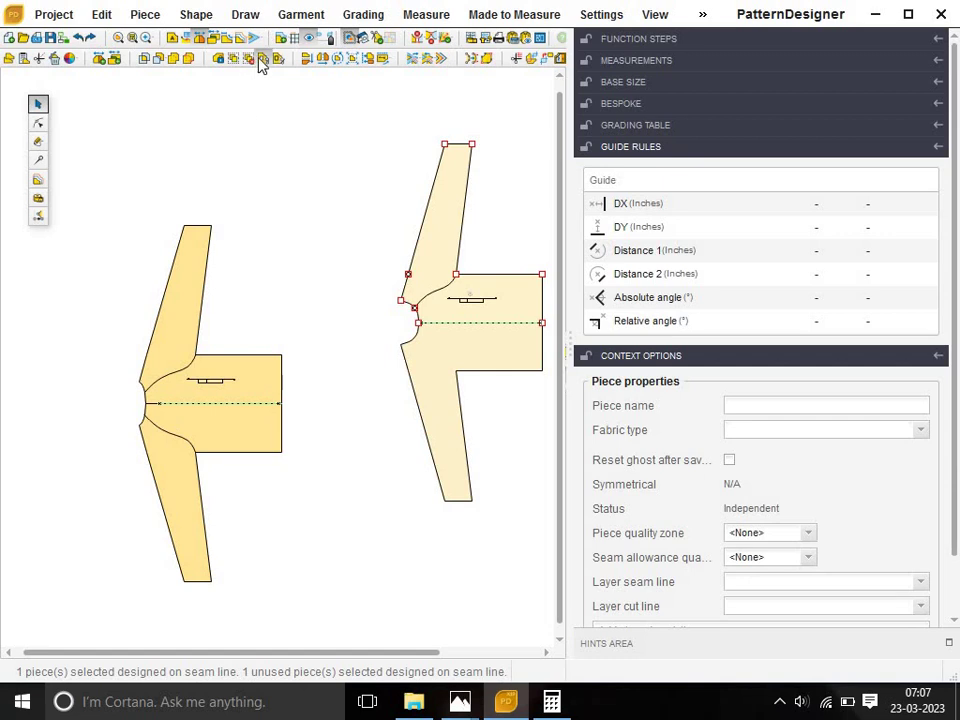
{"action": "left_click", "coordinate": [262, 62]}
{"action": "left_click", "coordinate": [311, 201]}
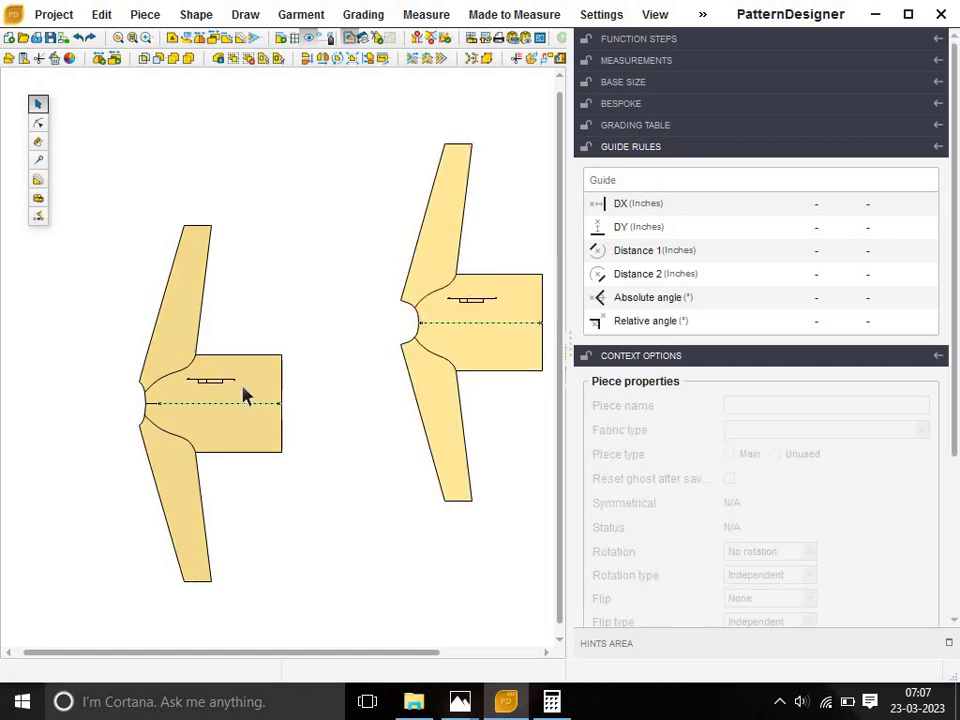
Zoom in and select the left sleeve's upper raglan curve to reveal its tangent handles
{"action": "scroll", "coordinate": [160, 395], "scroll_direction": "up", "scroll_amount": 1}
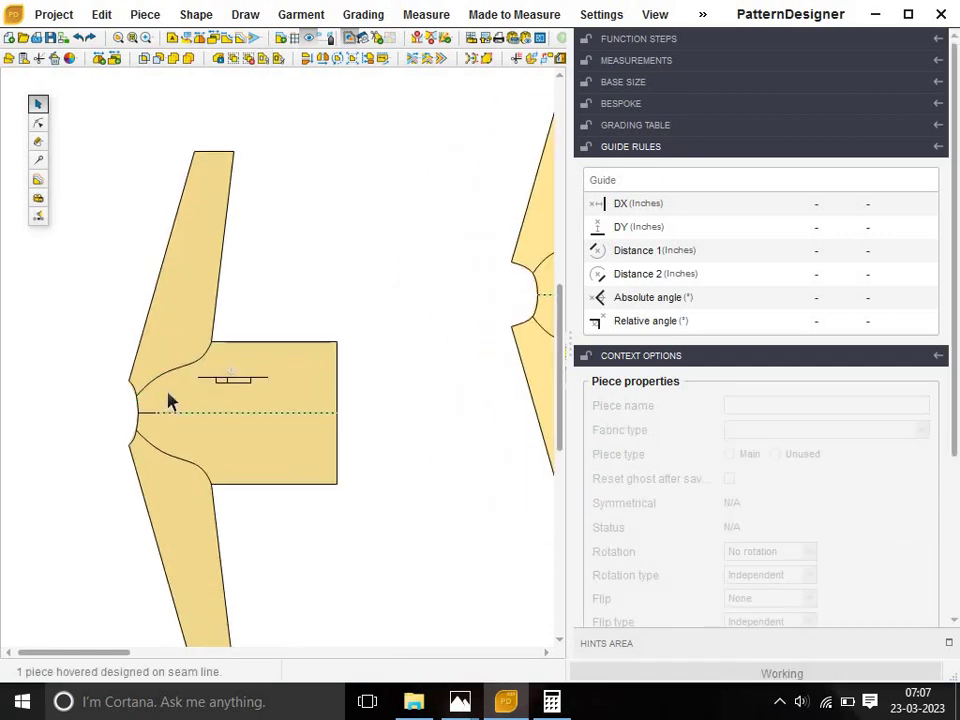
{"action": "scroll", "coordinate": [167, 400], "scroll_direction": "up", "scroll_amount": 1}
{"action": "scroll", "coordinate": [167, 400], "scroll_direction": "up", "scroll_amount": 1}
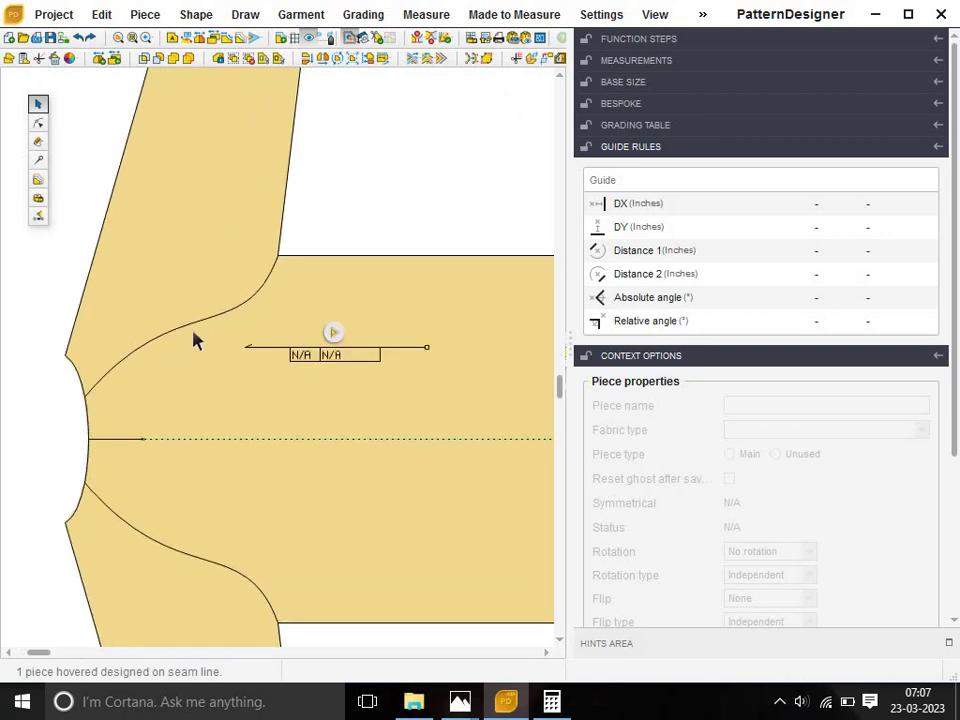
{"action": "left_click", "coordinate": [38, 124]}
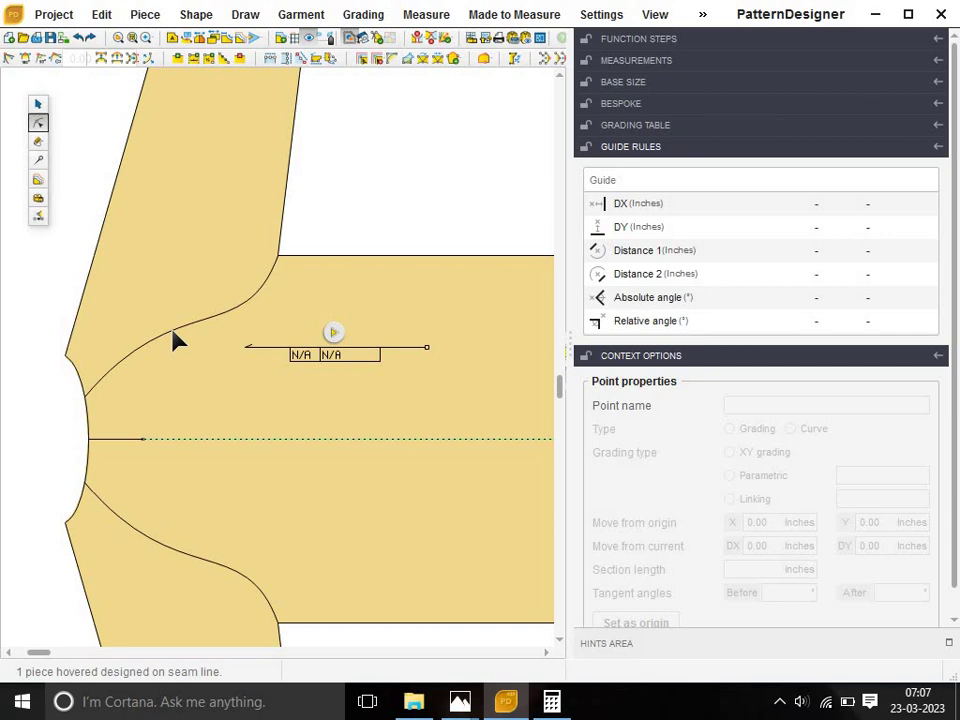
{"action": "left_click", "coordinate": [174, 341]}
{"action": "left_click", "coordinate": [174, 341]}
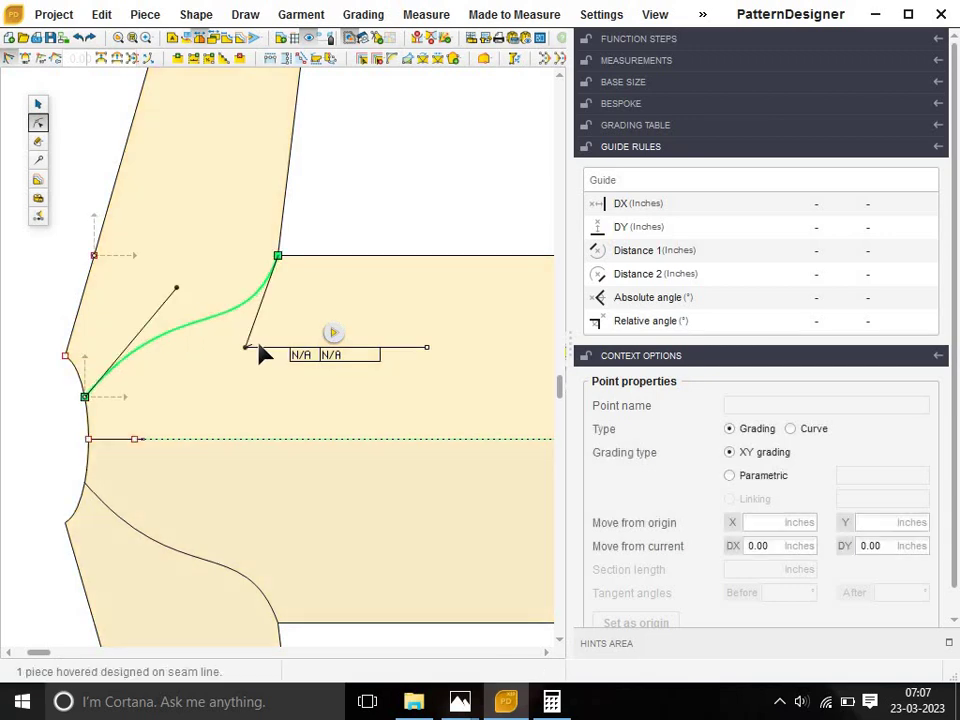
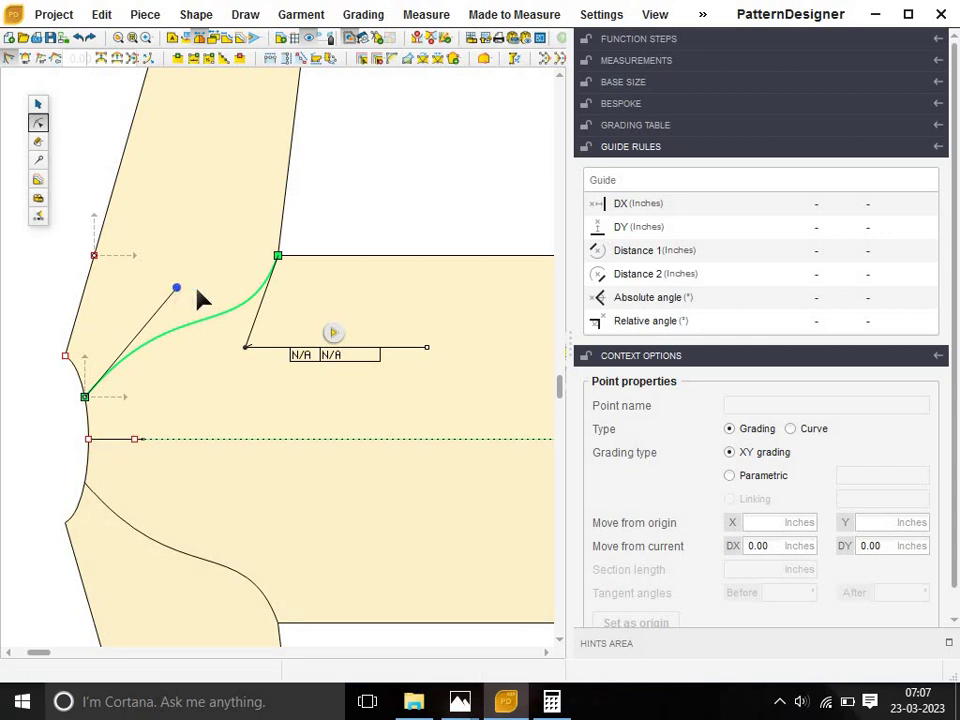
Reshape the upper armhole curve's tangent so it curves smoothly, matching the lower seam
{"action": "scroll", "coordinate": [258, 543], "scroll_direction": "down", "scroll_amount": 2}
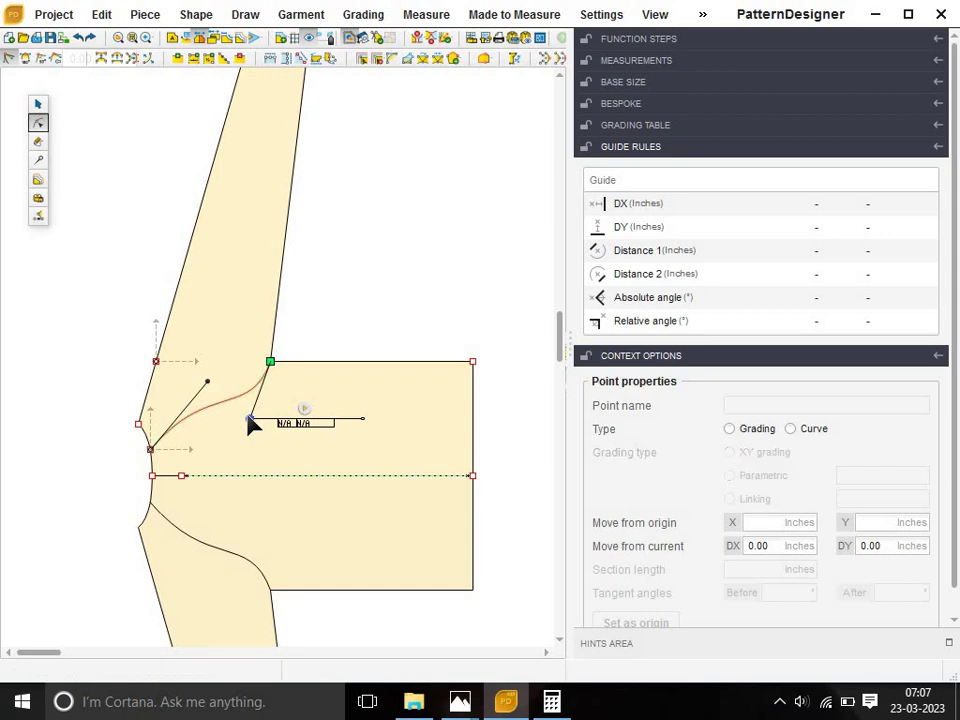
{"action": "left_click_drag", "start_coordinate": [249, 419], "coordinate": [247, 407]}
{"action": "left_click", "coordinate": [310, 330]}
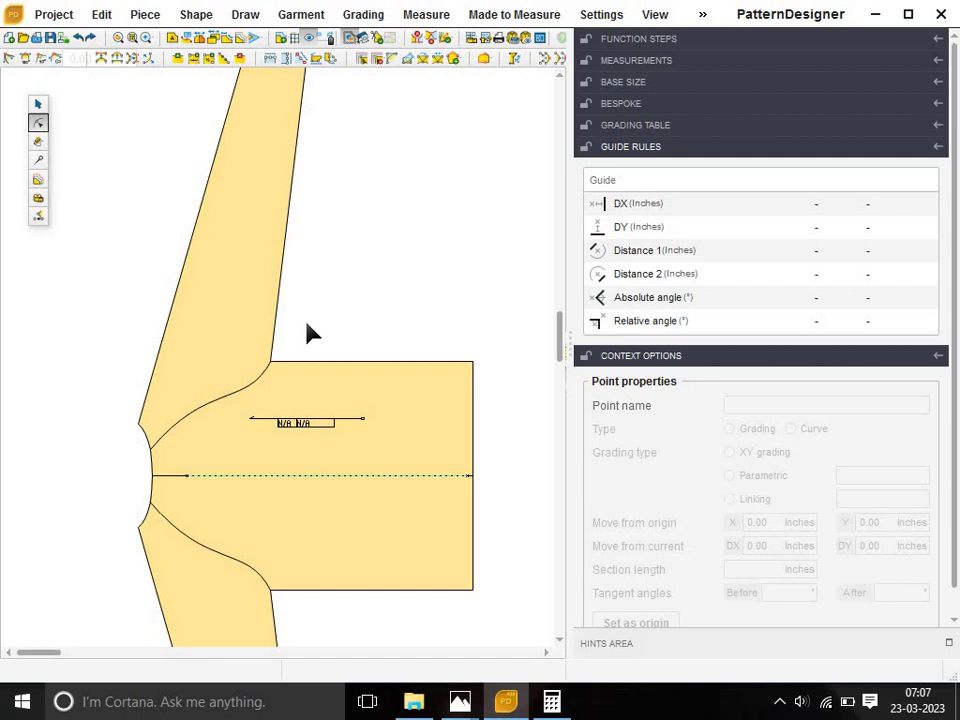
{"action": "scroll", "coordinate": [310, 333], "scroll_direction": "down", "scroll_amount": 2}
{"action": "scroll", "coordinate": [310, 333], "scroll_direction": "down", "scroll_amount": 2}
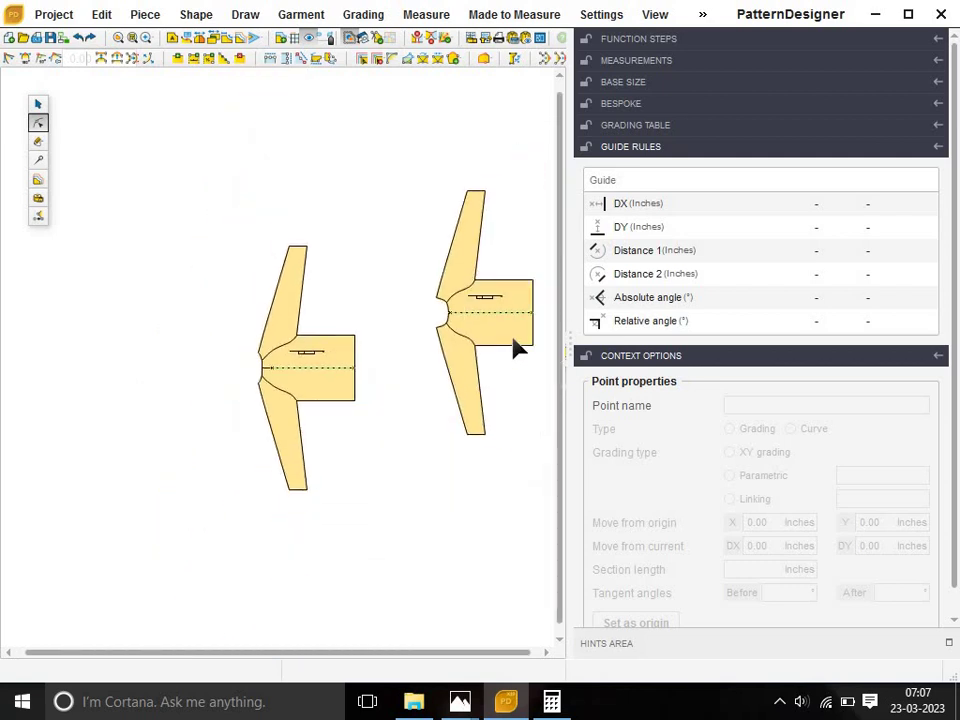
Move the right piece's upper-right corner point inward, then undo the move
{"action": "scroll", "coordinate": [515, 345], "scroll_direction": "up", "scroll_amount": 2}
{"action": "left_click", "coordinate": [500, 276]}
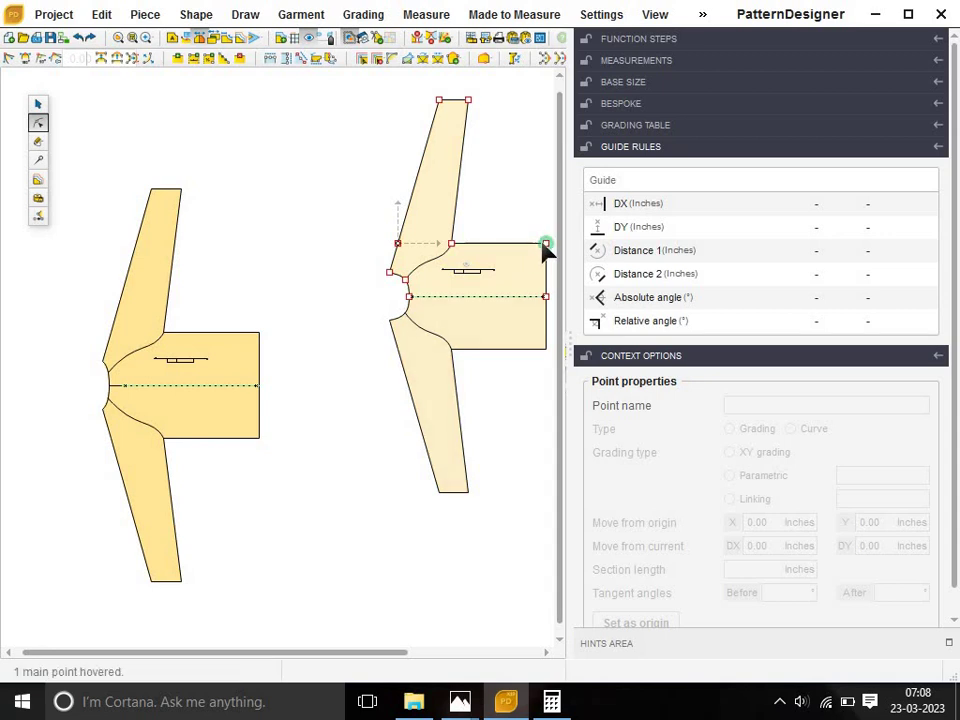
{"action": "left_click", "coordinate": [545, 246]}
{"action": "left_click_drag", "start_coordinate": [545, 243], "coordinate": [435, 285]}
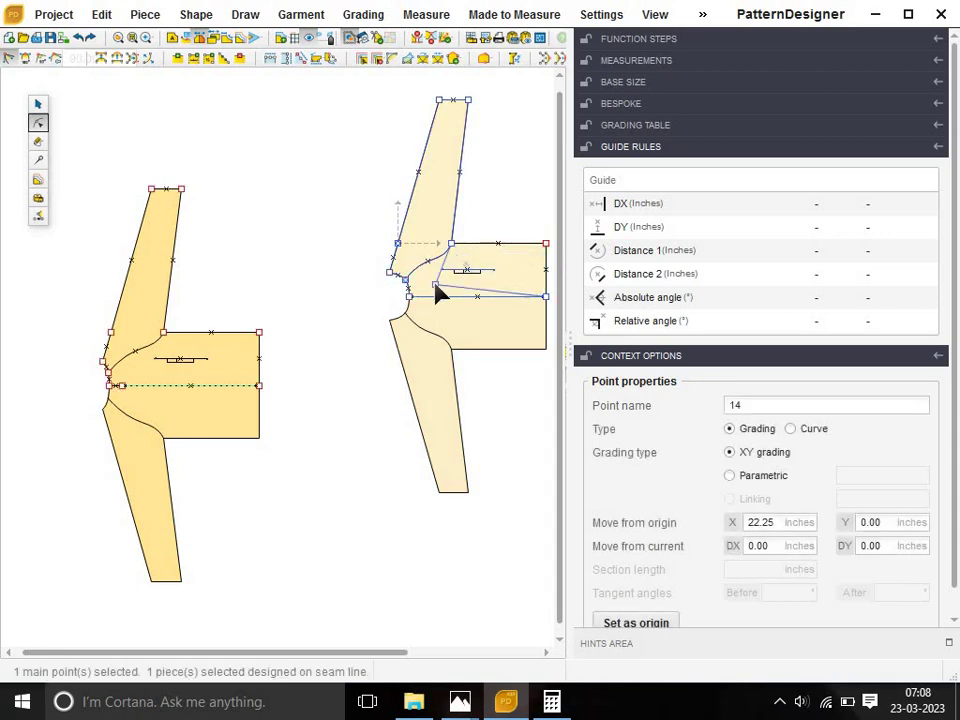
{"action": "left_click", "coordinate": [79, 38]}
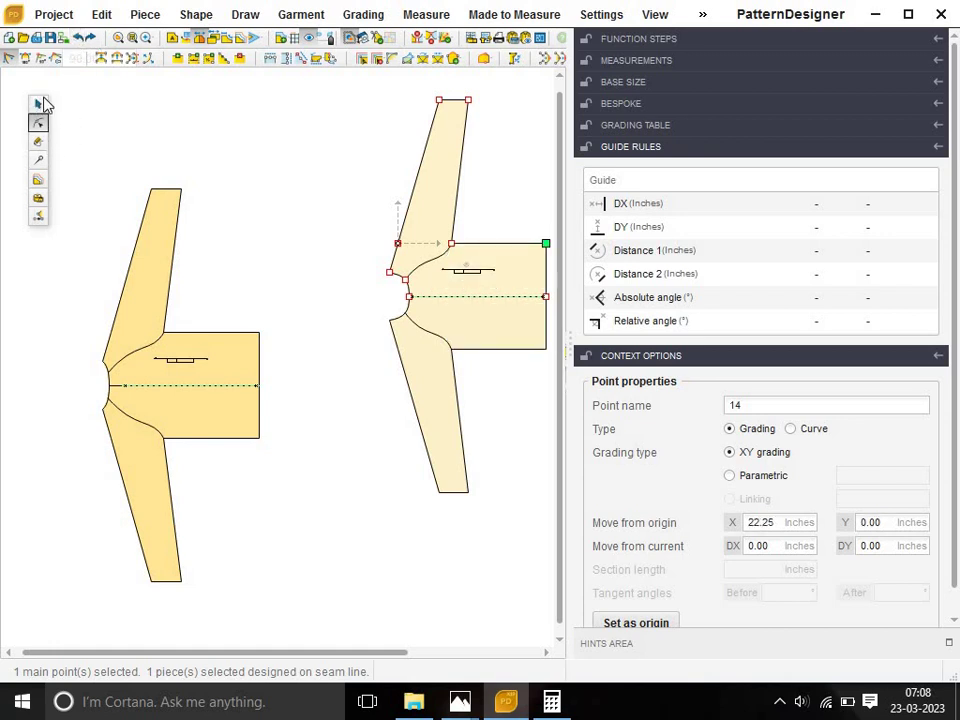
Drag a 'Copy of' the right-hand piece onto the left piece
{"action": "left_click", "coordinate": [58, 114]}
{"action": "left_click", "coordinate": [38, 104]}
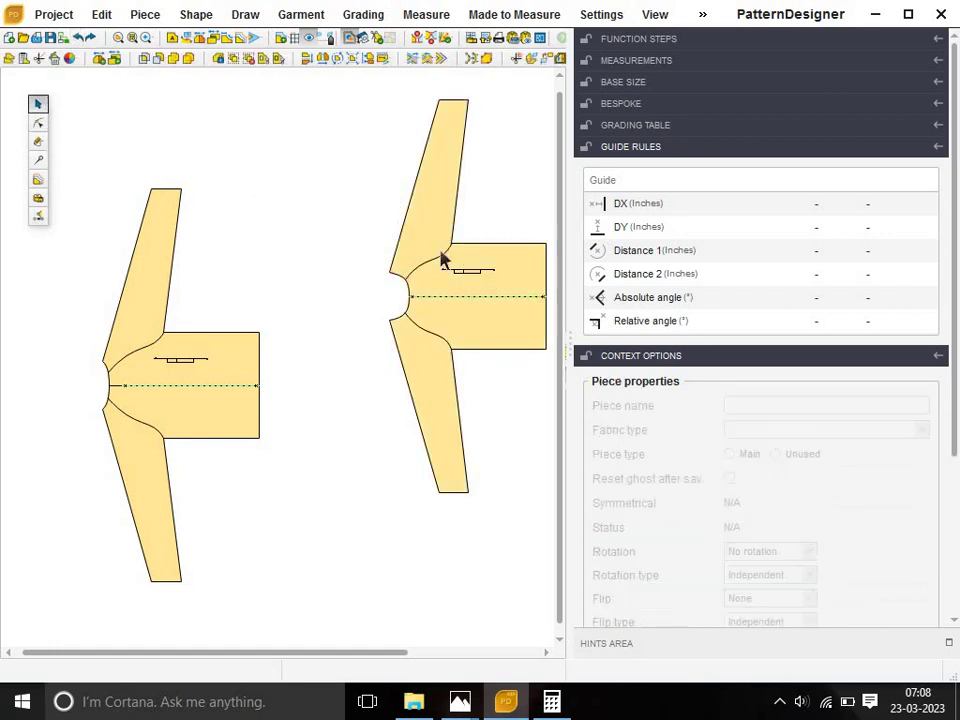
{"action": "left_click", "coordinate": [525, 268]}
{"action": "left_click_drag", "start_coordinate": [547, 252], "coordinate": [262, 336]}
In Shape mode, select the copied piece's armhole curve
{"action": "scroll", "coordinate": [118, 360], "scroll_direction": "up", "scroll_amount": 2}
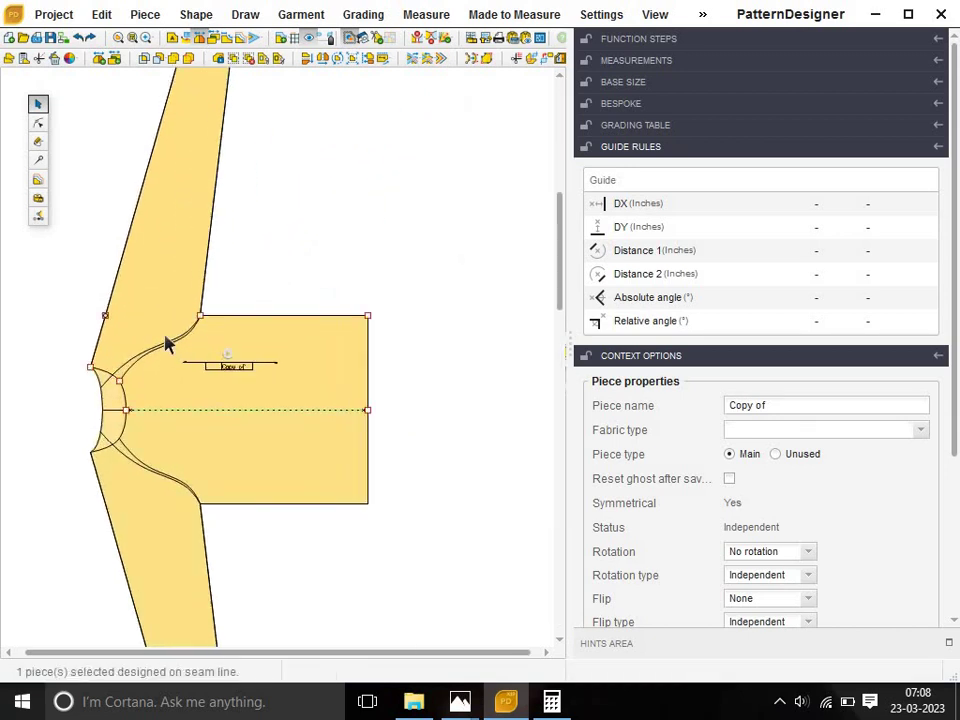
{"action": "scroll", "coordinate": [167, 340], "scroll_direction": "up", "scroll_amount": 1}
{"action": "scroll", "coordinate": [214, 296], "scroll_direction": "up", "scroll_amount": 2}
{"action": "scroll", "coordinate": [221, 324], "scroll_direction": "up", "scroll_amount": 1}
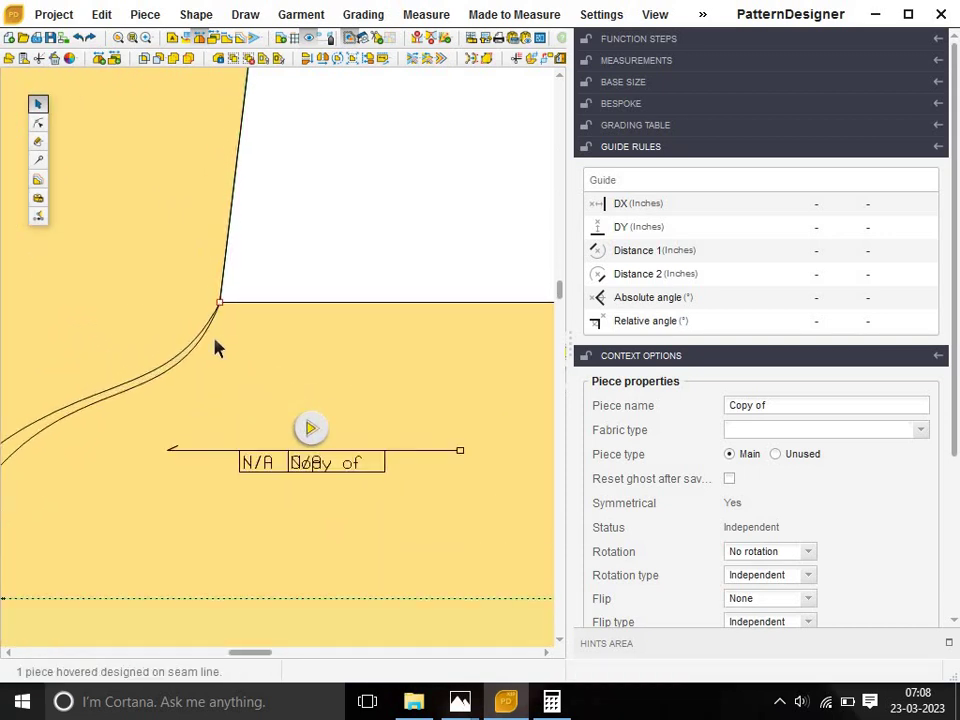
{"action": "scroll", "coordinate": [196, 349], "scroll_direction": "down", "scroll_amount": 1}
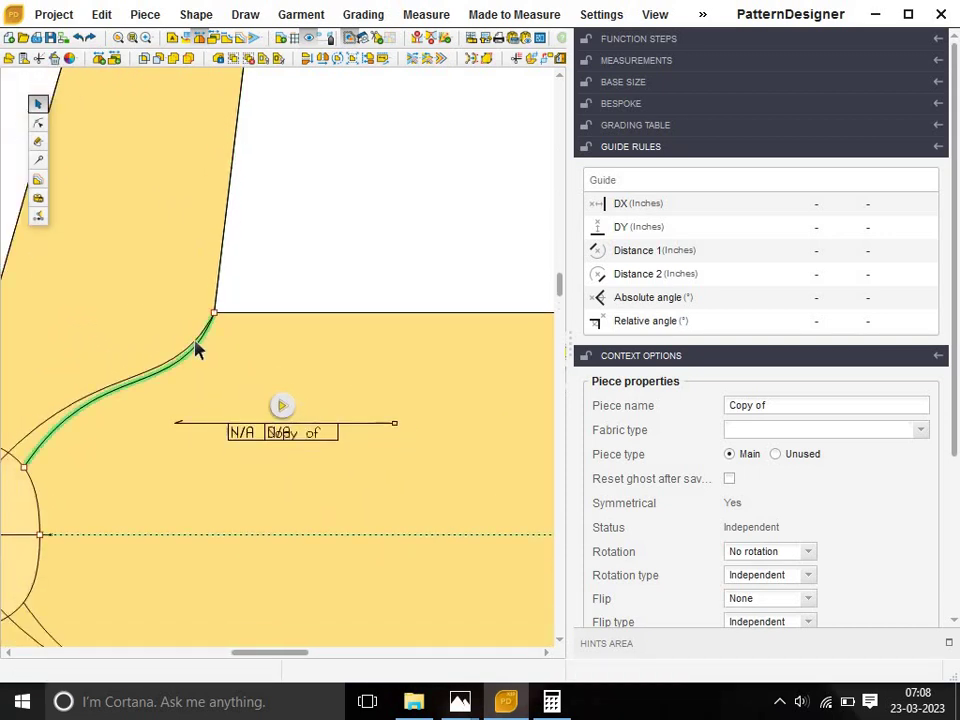
{"action": "scroll", "coordinate": [196, 348], "scroll_direction": "down", "scroll_amount": 1}
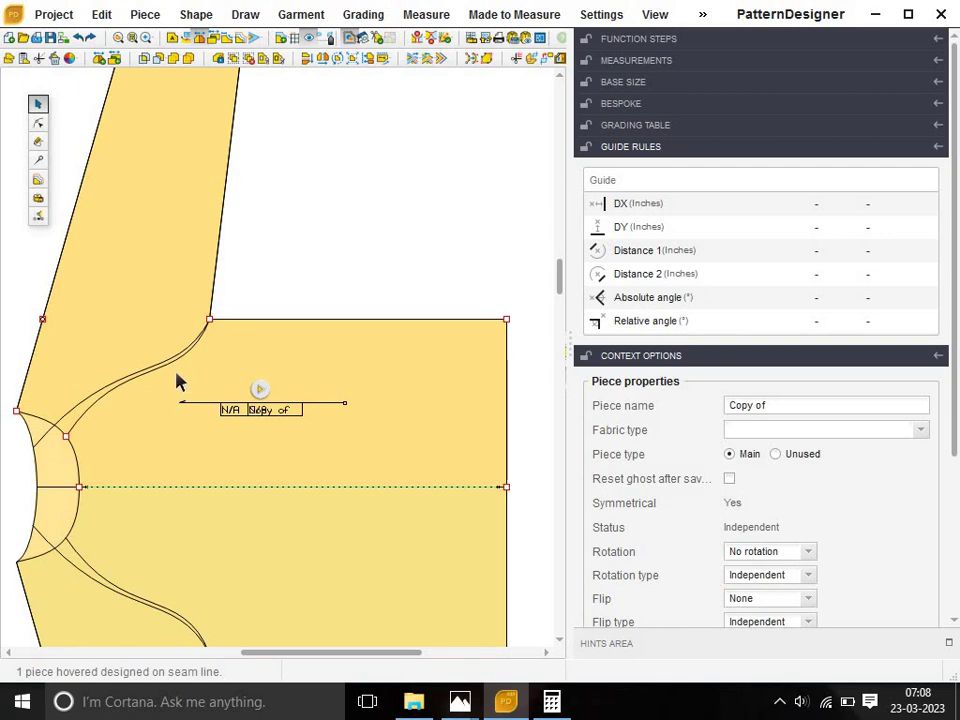
{"action": "scroll", "coordinate": [177, 381], "scroll_direction": "up", "scroll_amount": 1}
{"action": "scroll", "coordinate": [177, 381], "scroll_direction": "up", "scroll_amount": 1}
{"action": "scroll", "coordinate": [177, 381], "scroll_direction": "up", "scroll_amount": 1}
{"action": "scroll", "coordinate": [177, 381], "scroll_direction": "up", "scroll_amount": 1}
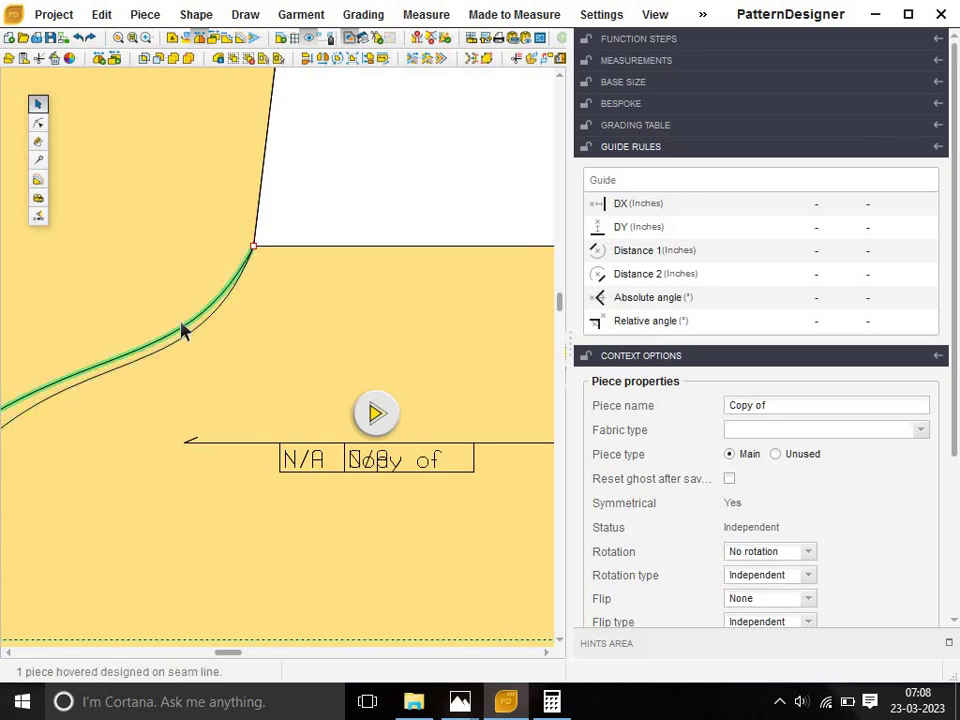
{"action": "left_click", "coordinate": [37, 123]}
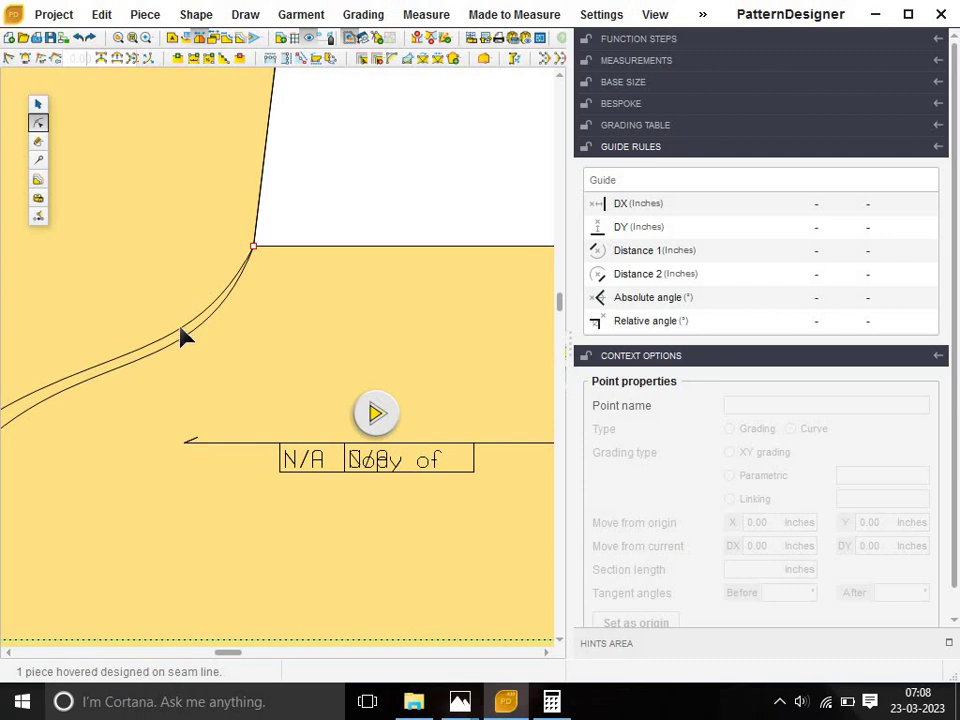
{"action": "scroll", "coordinate": [176, 338], "scroll_direction": "down", "scroll_amount": 2}
{"action": "scroll", "coordinate": [171, 339], "scroll_direction": "down", "scroll_amount": 1}
{"action": "scroll", "coordinate": [171, 339], "scroll_direction": "down", "scroll_amount": 1}
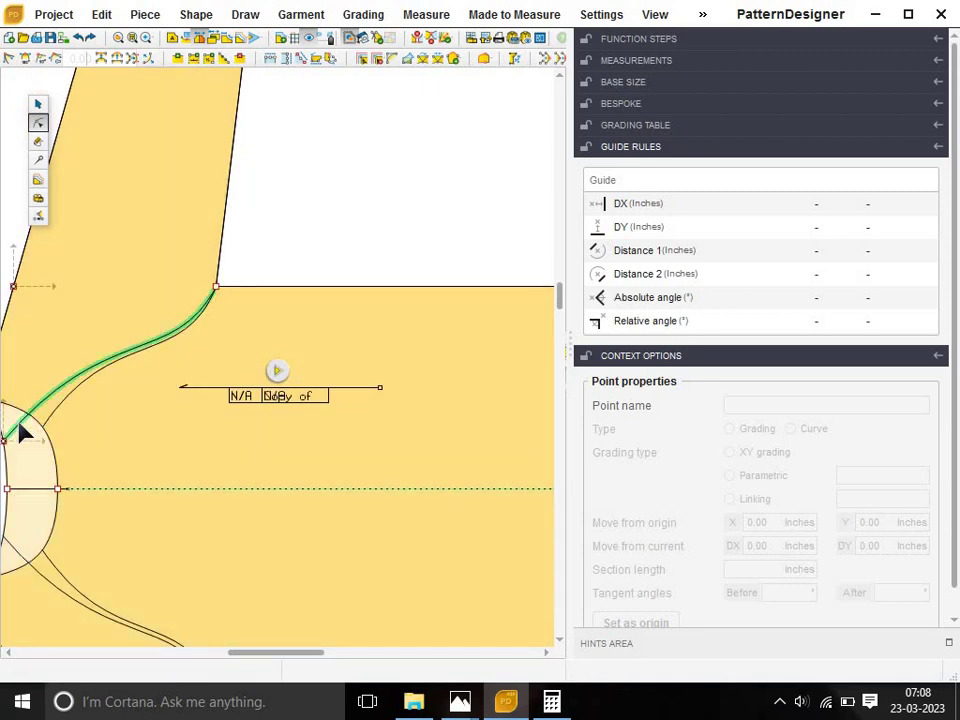
{"action": "left_click", "coordinate": [22, 432]}
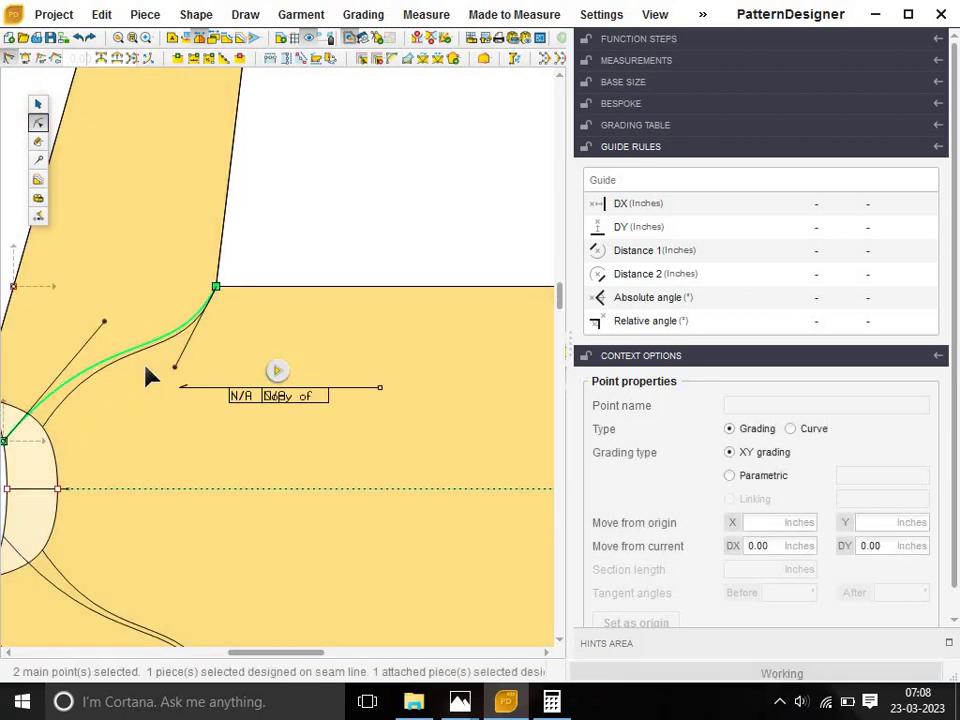
Shift both tangent points so the copy's armhole curve departs from the original's line
{"action": "scroll", "coordinate": [183, 392], "scroll_direction": "up", "scroll_amount": 1}
{"action": "scroll", "coordinate": [183, 392], "scroll_direction": "up", "scroll_amount": 1}
{"action": "scroll", "coordinate": [215, 380], "scroll_direction": "down", "scroll_amount": 1}
{"action": "scroll", "coordinate": [210, 385], "scroll_direction": "up", "scroll_amount": 1}
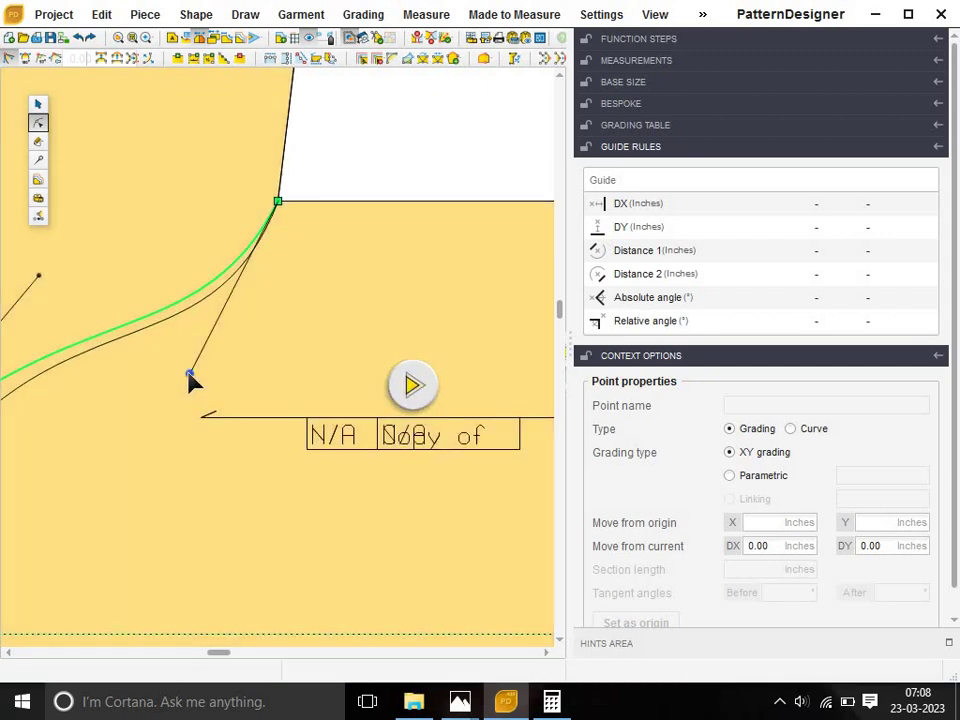
{"action": "left_click", "coordinate": [189, 376]}
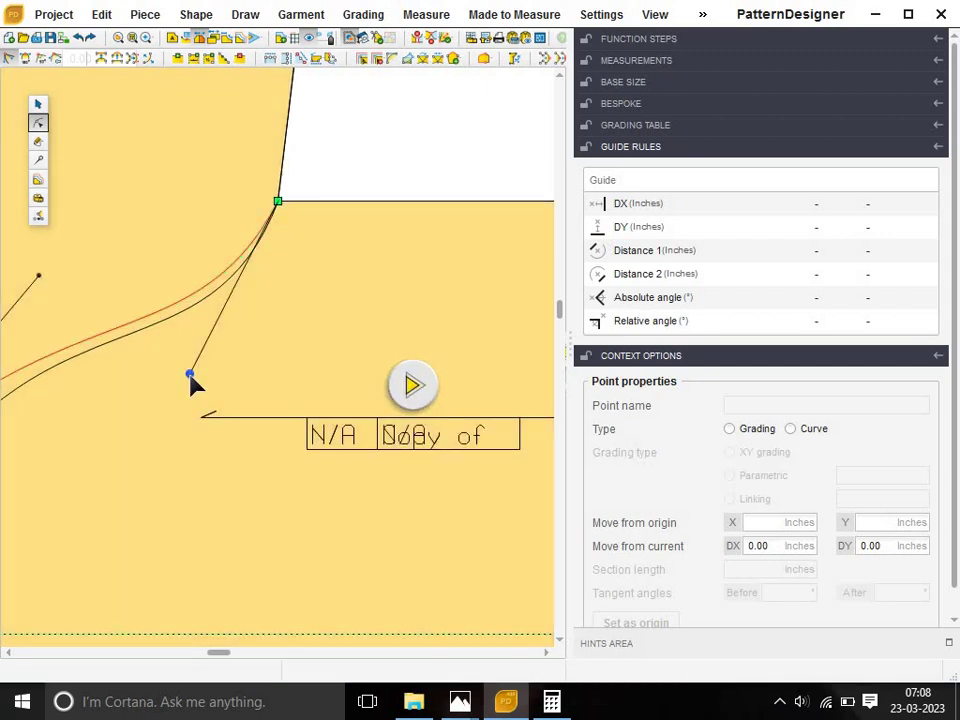
{"action": "left_click_drag", "start_coordinate": [203, 390], "coordinate": [203, 390]}
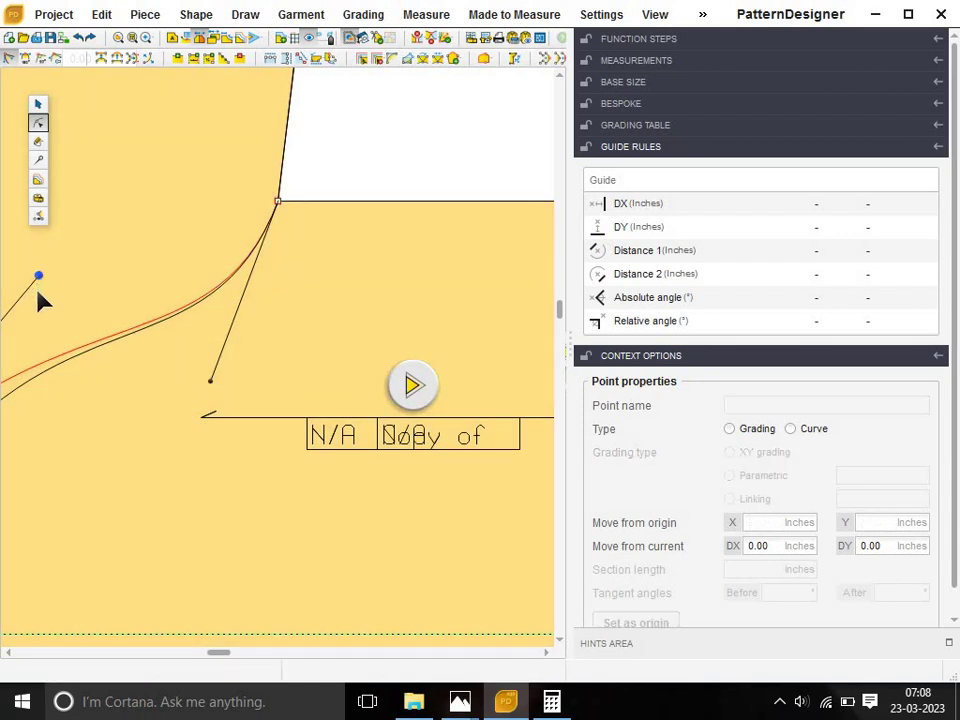
{"action": "left_click_drag", "start_coordinate": [37, 277], "coordinate": [37, 292]}
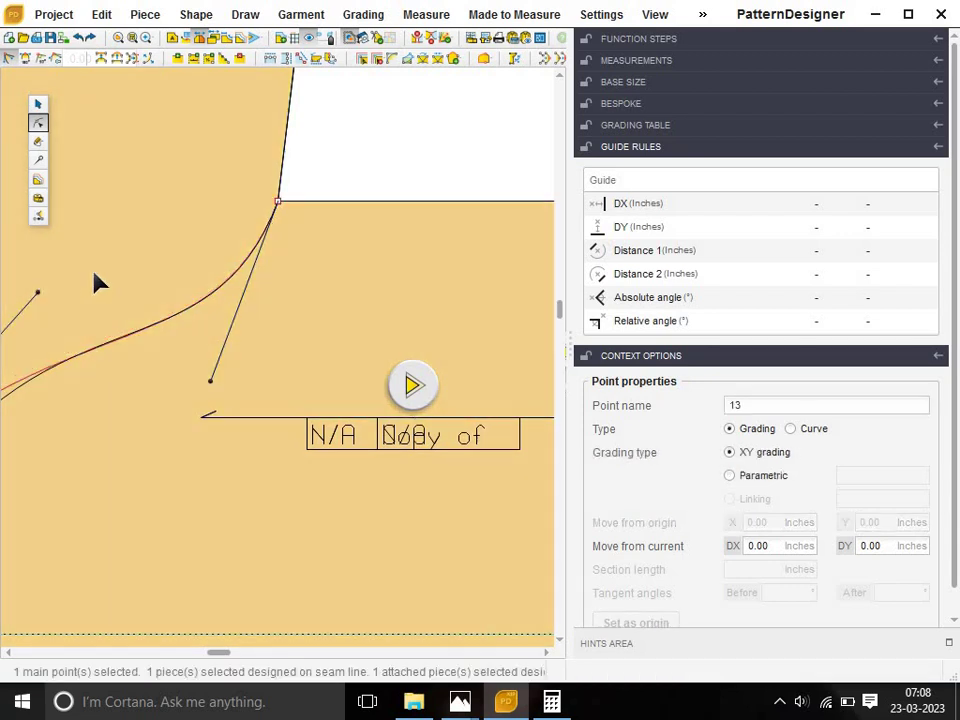
{"action": "scroll", "coordinate": [111, 289], "scroll_direction": "down", "scroll_amount": 2}
{"action": "scroll", "coordinate": [103, 311], "scroll_direction": "down", "scroll_amount": 1}
{"action": "scroll", "coordinate": [60, 360], "scroll_direction": "down", "scroll_amount": 1}
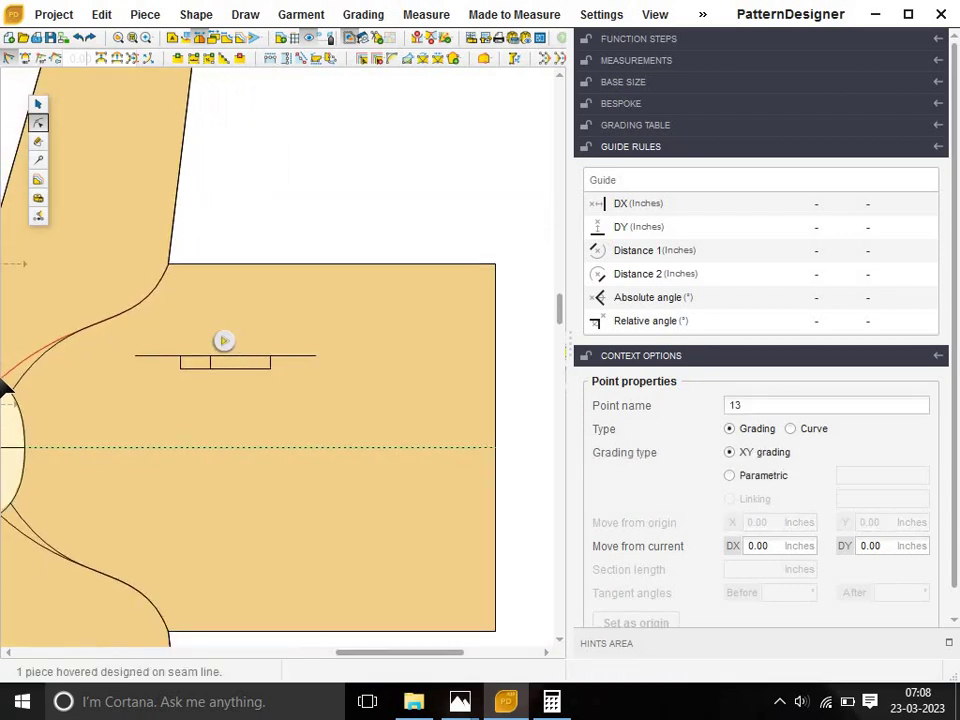
{"action": "scroll", "coordinate": [14, 378], "scroll_direction": "down", "scroll_amount": 1}
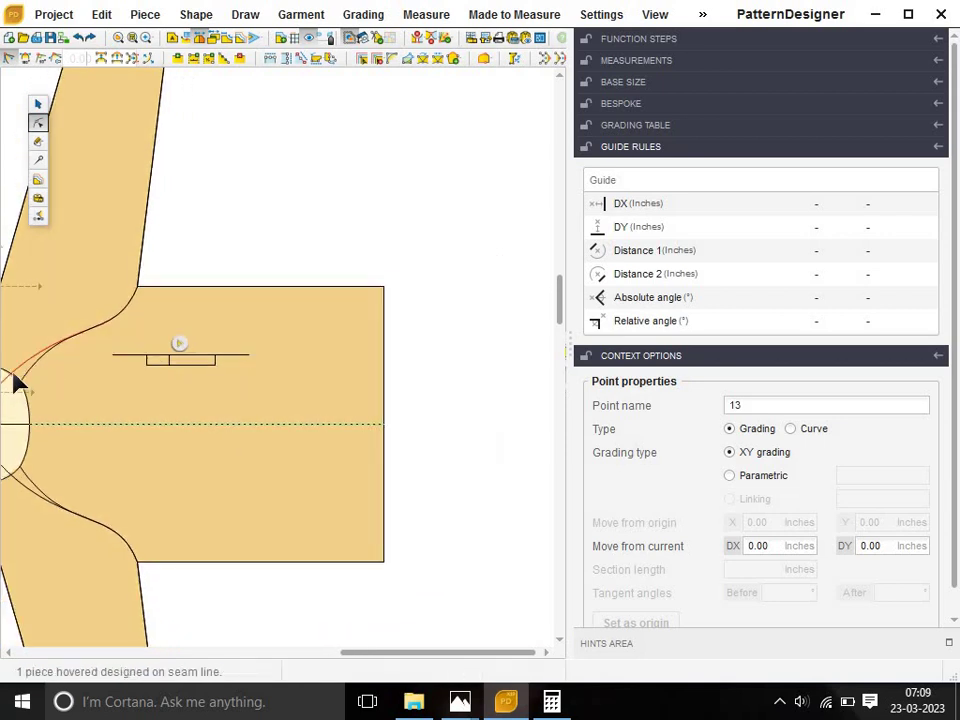
{"action": "scroll", "coordinate": [54, 386], "scroll_direction": "down", "scroll_amount": 1}
{"action": "scroll", "coordinate": [64, 386], "scroll_direction": "down", "scroll_amount": 1}
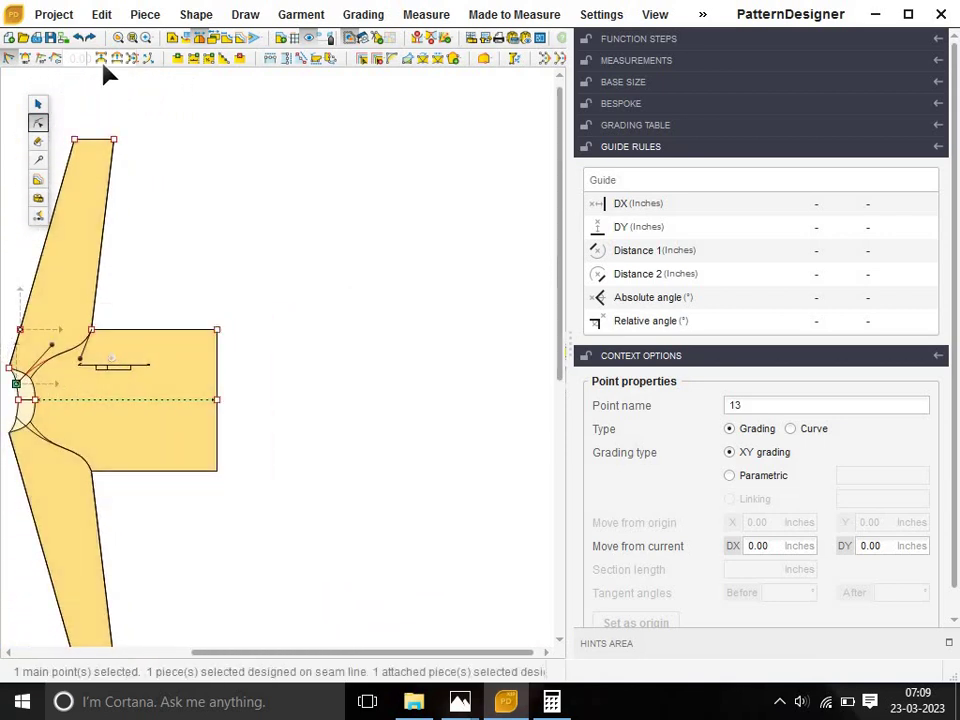
{"action": "left_click", "coordinate": [118, 38]}
{"action": "scroll", "coordinate": [253, 330], "scroll_direction": "up", "scroll_amount": 1}
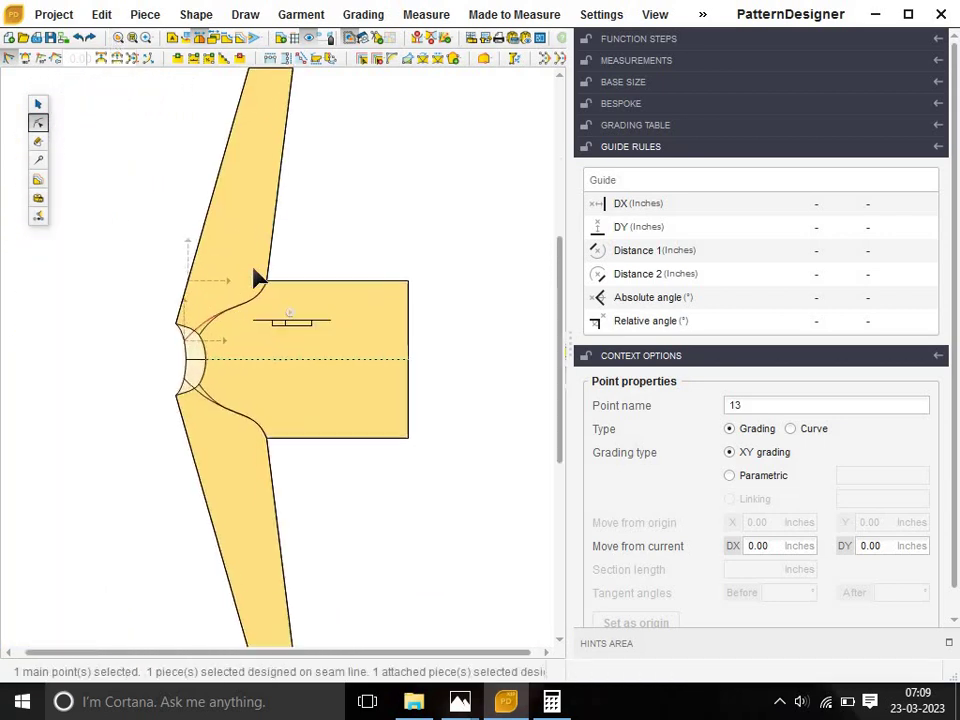
{"action": "scroll", "coordinate": [270, 273], "scroll_direction": "up", "scroll_amount": 1}
{"action": "scroll", "coordinate": [276, 273], "scroll_direction": "up", "scroll_amount": 1}
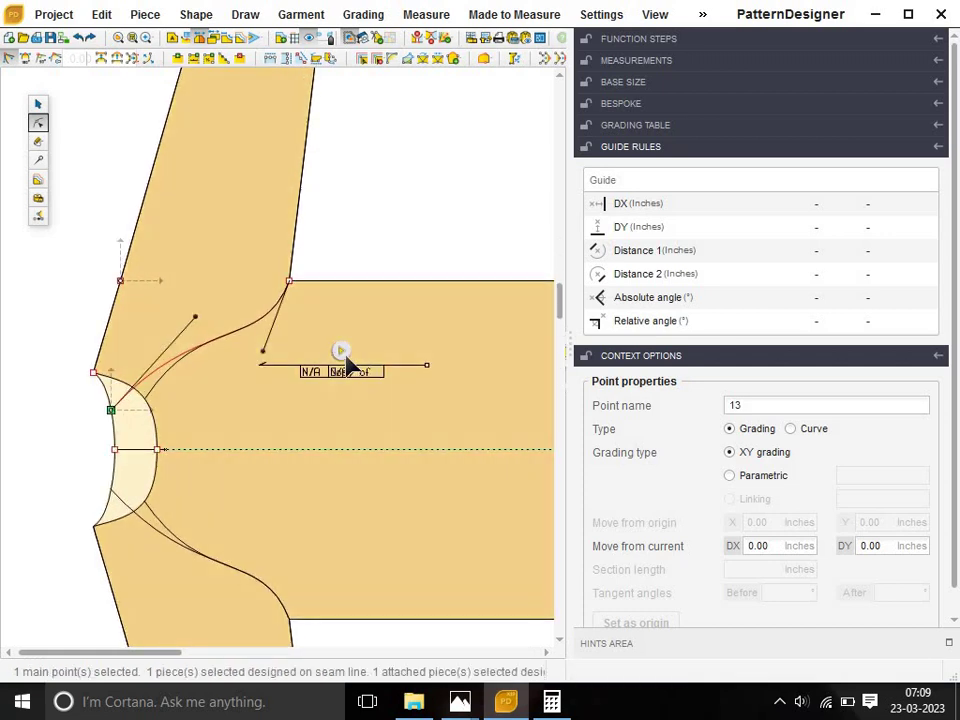
{"action": "scroll", "coordinate": [333, 355], "scroll_direction": "up", "scroll_amount": 1}
{"action": "scroll", "coordinate": [331, 355], "scroll_direction": "up", "scroll_amount": 1}
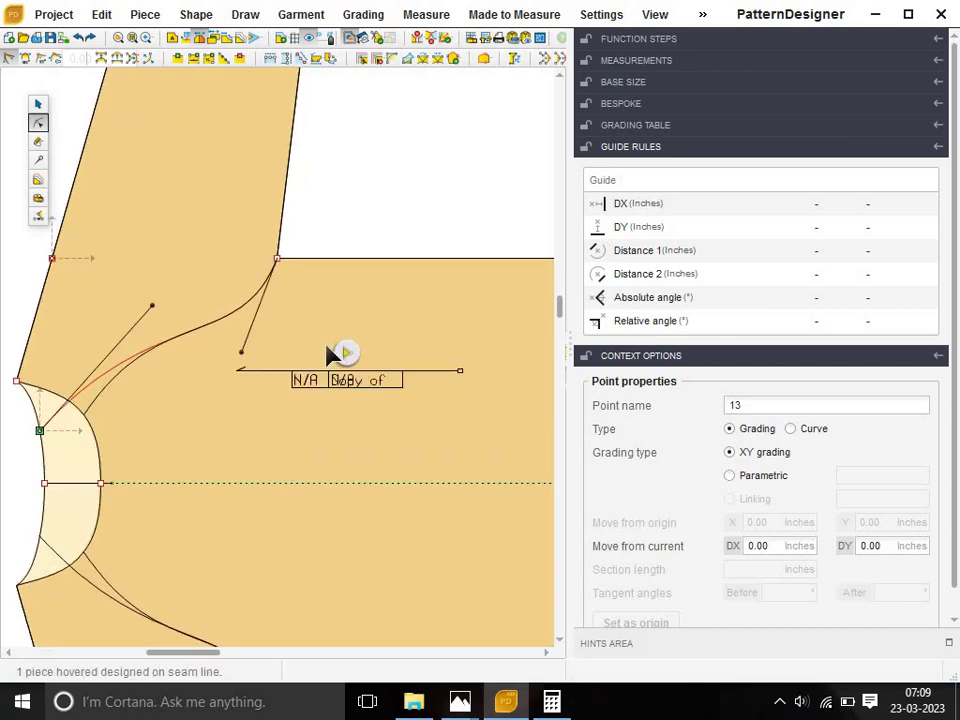
{"action": "scroll", "coordinate": [331, 355], "scroll_direction": "down", "scroll_amount": 1}
{"action": "scroll", "coordinate": [331, 355], "scroll_direction": "down", "scroll_amount": 1}
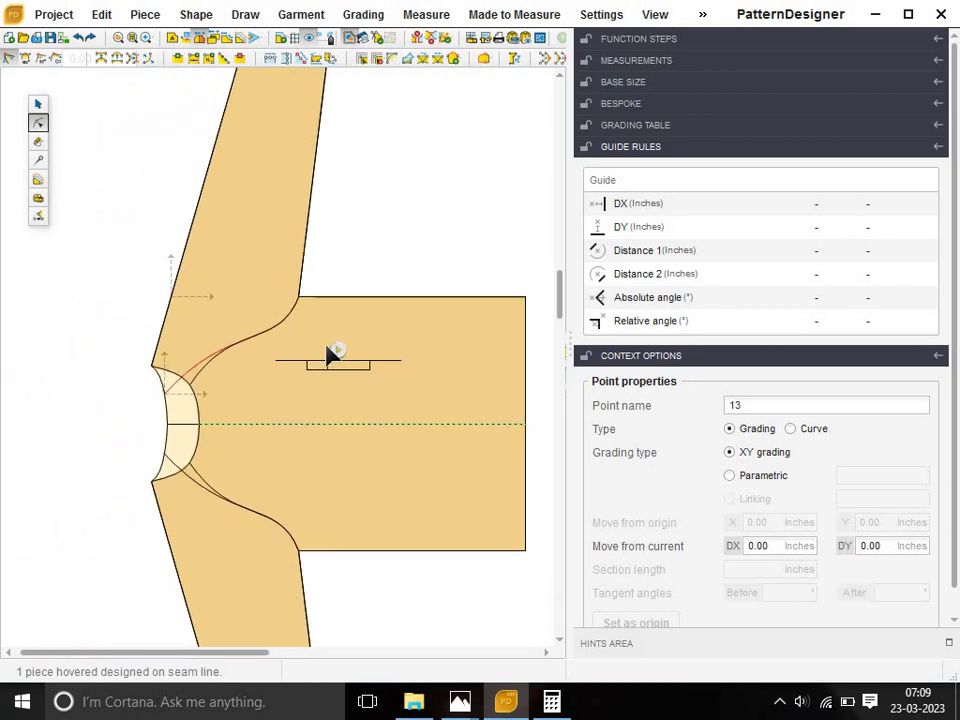
{"action": "scroll", "coordinate": [331, 355], "scroll_direction": "down", "scroll_amount": 1}
{"action": "scroll", "coordinate": [330, 355], "scroll_direction": "down", "scroll_amount": 1}
{"action": "left_click", "coordinate": [127, 272]}
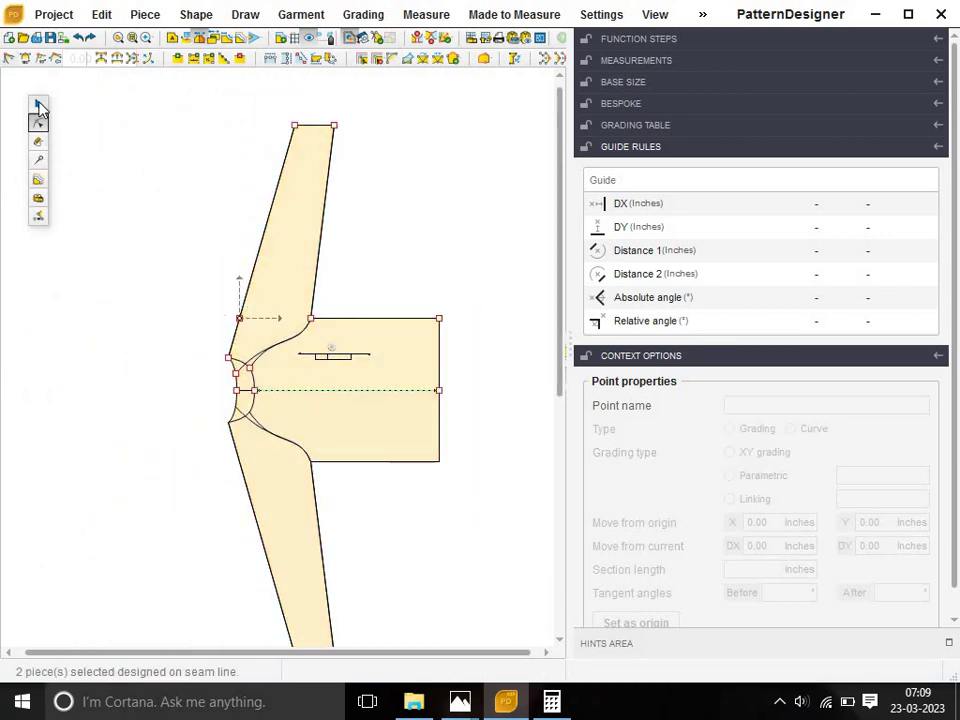
Move the 'Copy of' piece up and to the right, and the original piece down, clear of each other
{"action": "left_click_drag", "start_coordinate": [253, 285], "coordinate": [120, 280]}
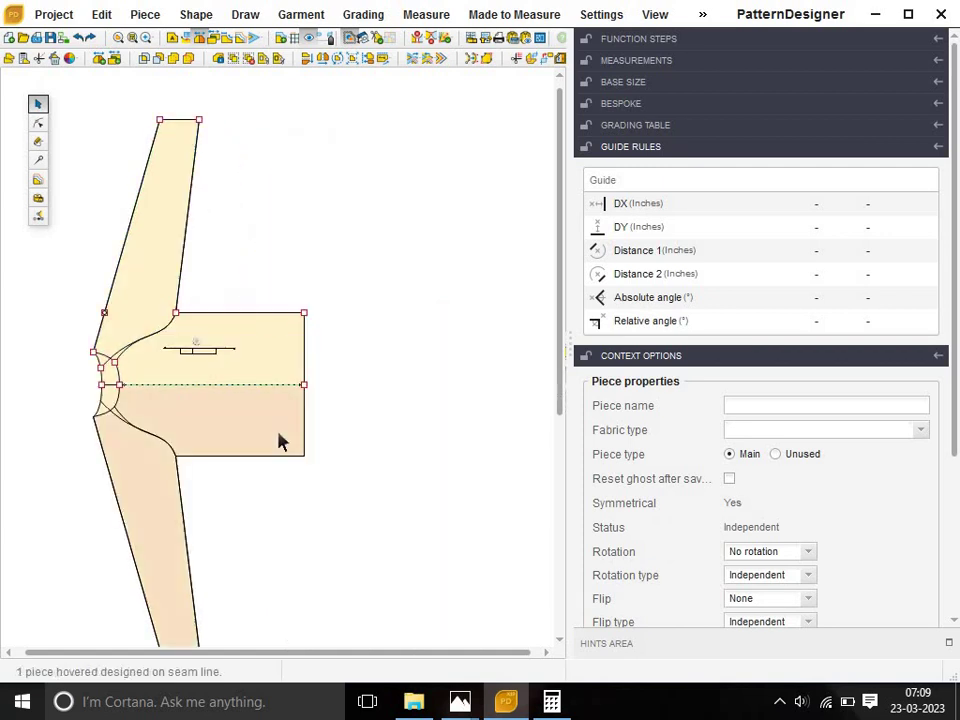
{"action": "left_click_drag", "start_coordinate": [231, 354], "coordinate": [364, 233], "text": "ctrl"}
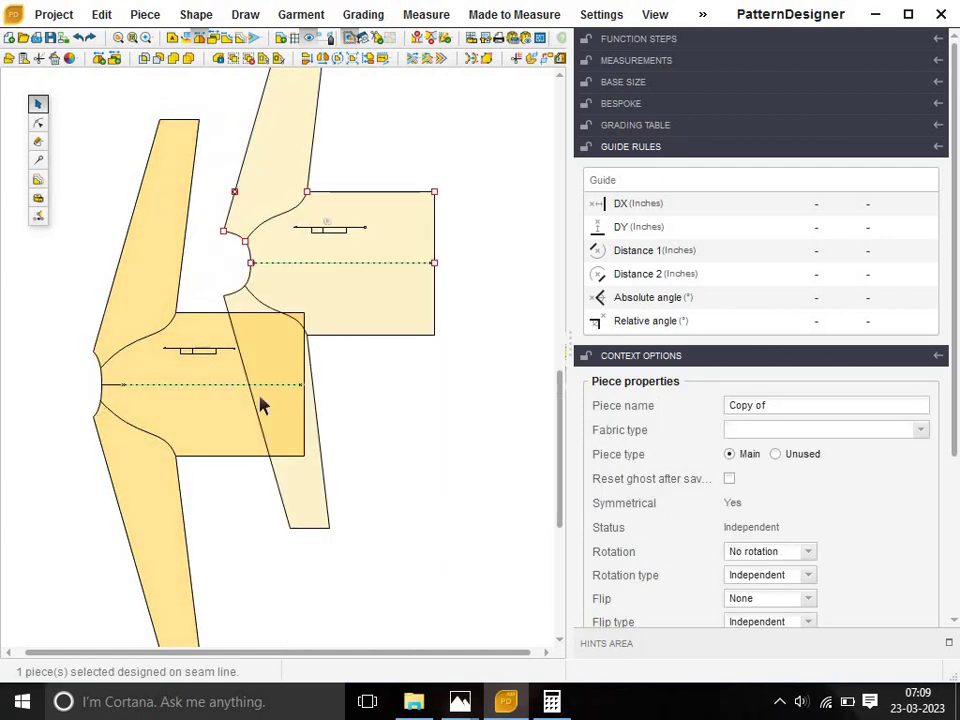
{"action": "scroll", "coordinate": [197, 354], "scroll_direction": "down", "scroll_amount": 2}
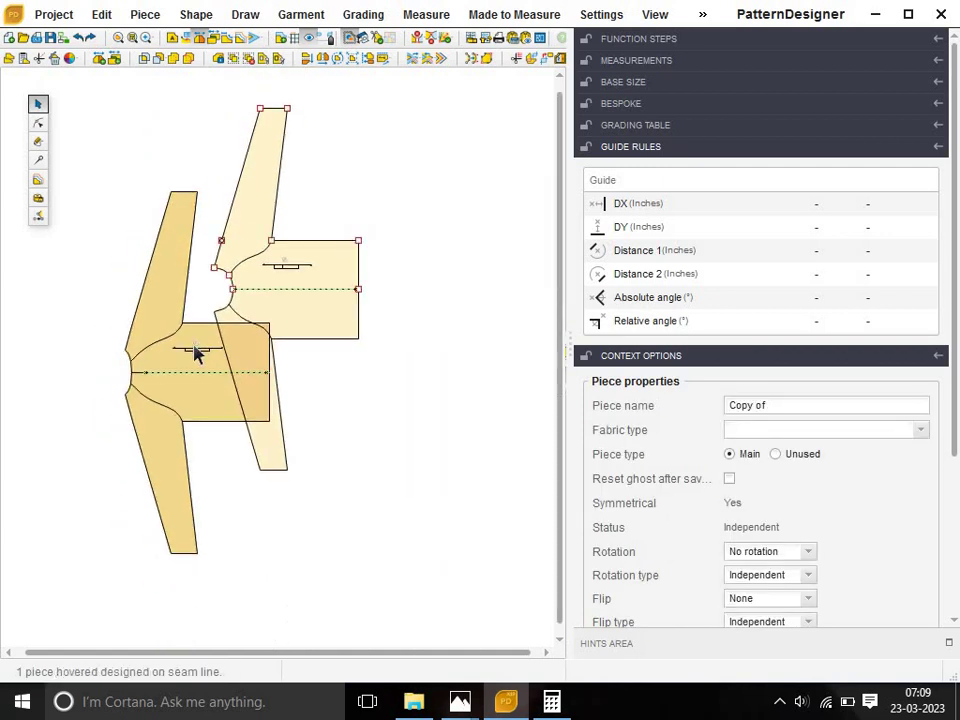
{"action": "scroll", "coordinate": [197, 354], "scroll_direction": "down", "scroll_amount": 1}
{"action": "left_click_drag", "start_coordinate": [235, 375], "coordinate": [328, 375]}
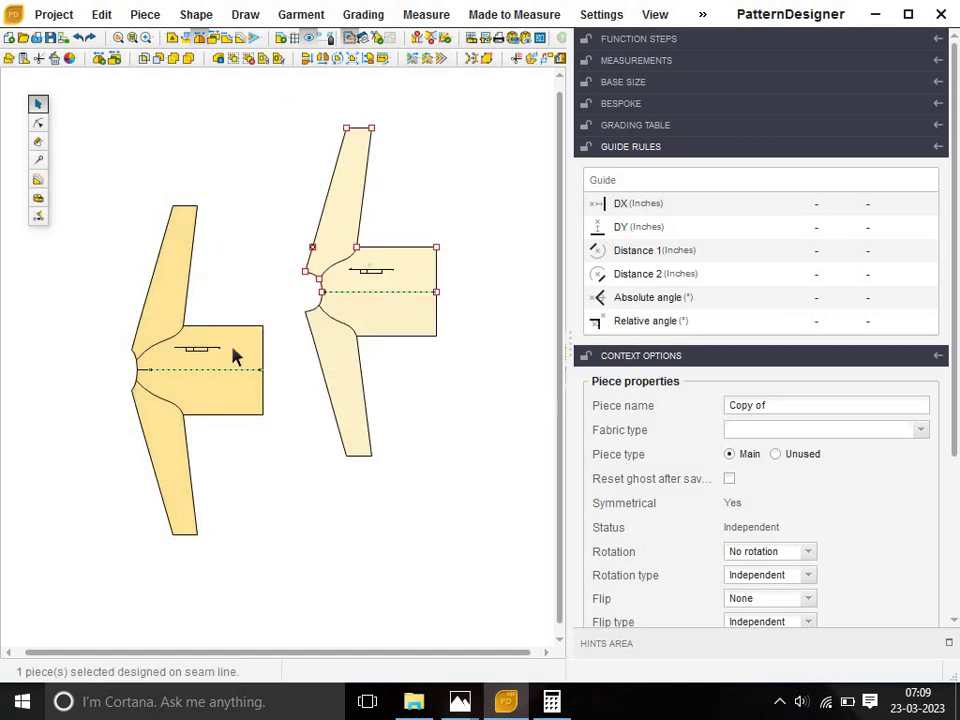
{"action": "left_click_drag", "start_coordinate": [236, 371], "coordinate": [241, 426]}
{"action": "left_click", "coordinate": [259, 476]}
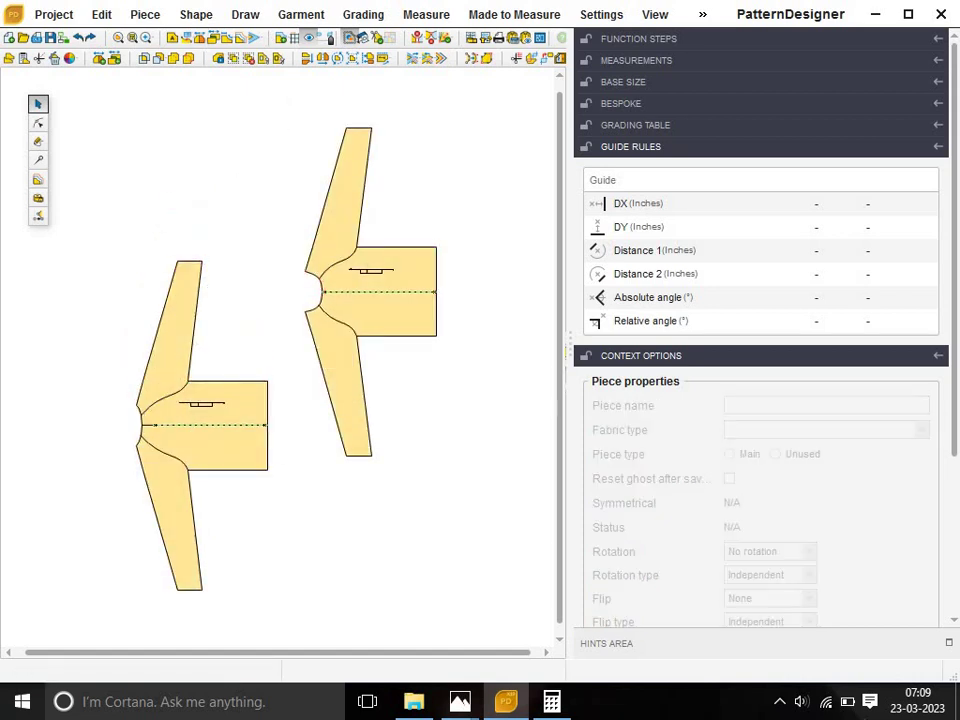
Create a linked piece from the upper-half surfaces and place it below the others
{"action": "left_click", "coordinate": [531, 59]}
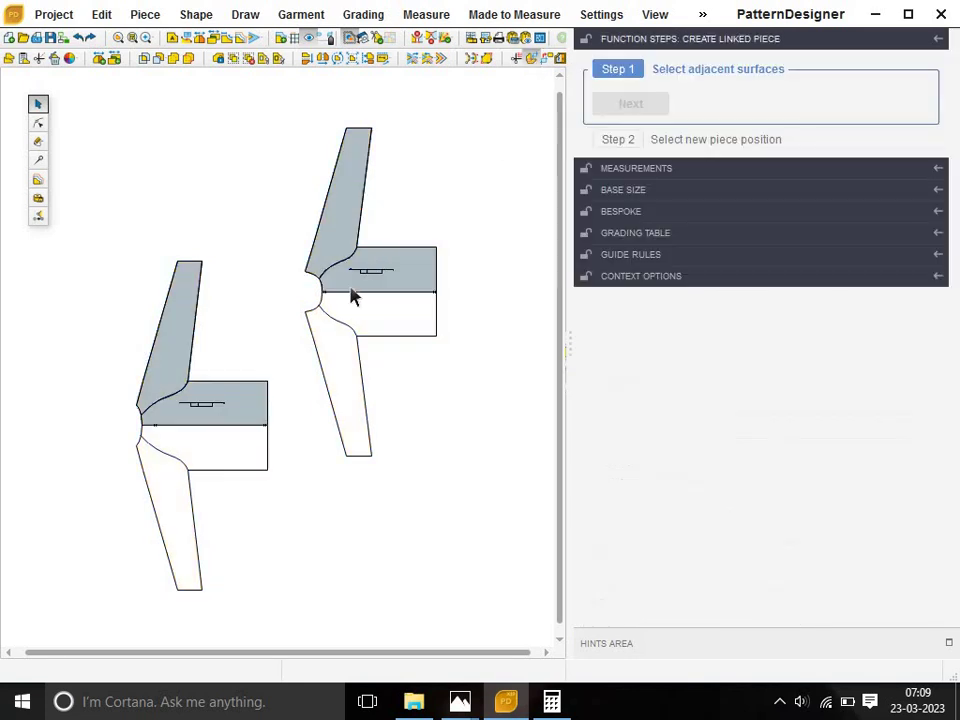
{"action": "left_click", "coordinate": [213, 418]}
{"action": "left_click", "coordinate": [654, 112]}
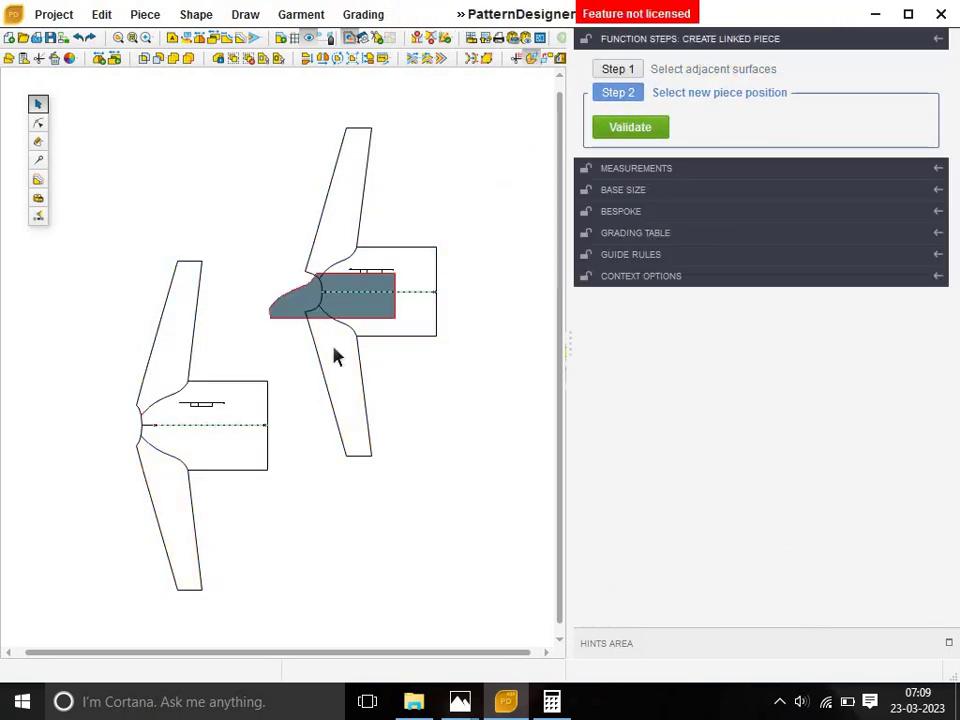
{"action": "left_click", "coordinate": [365, 561]}
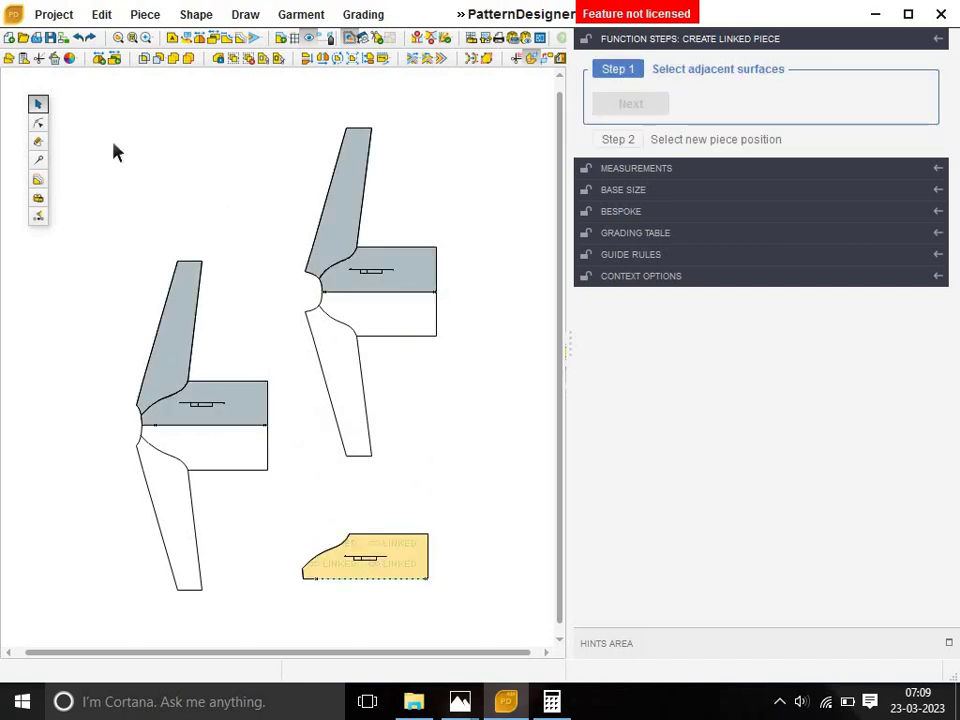
Break the link connection on the new small piece
{"action": "left_click", "coordinate": [541, 59]}
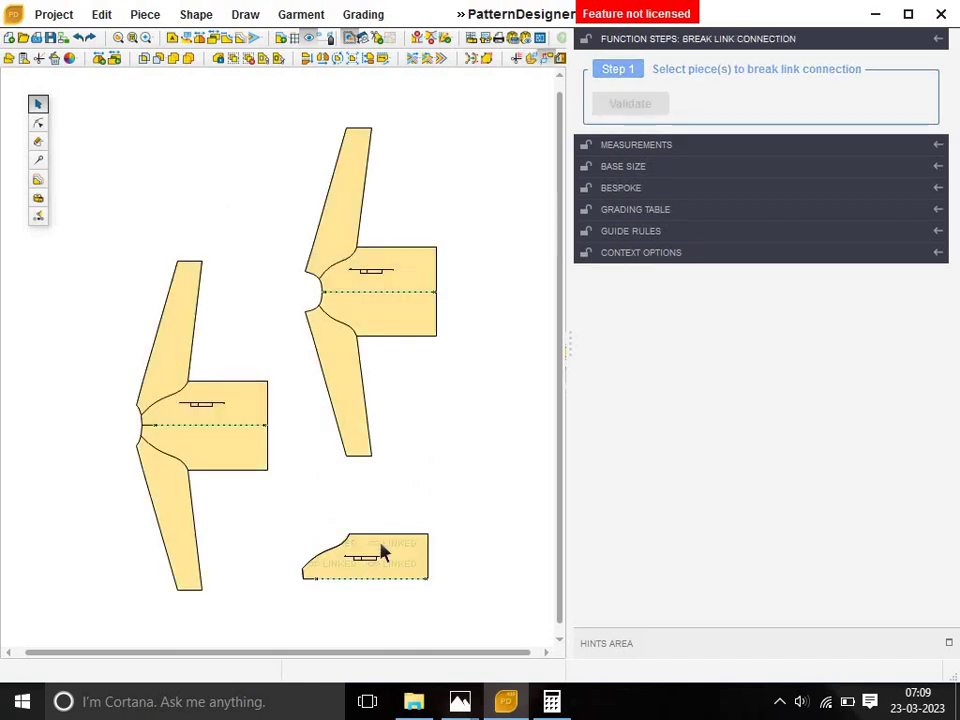
{"action": "left_click", "coordinate": [378, 541]}
{"action": "left_click", "coordinate": [628, 103]}
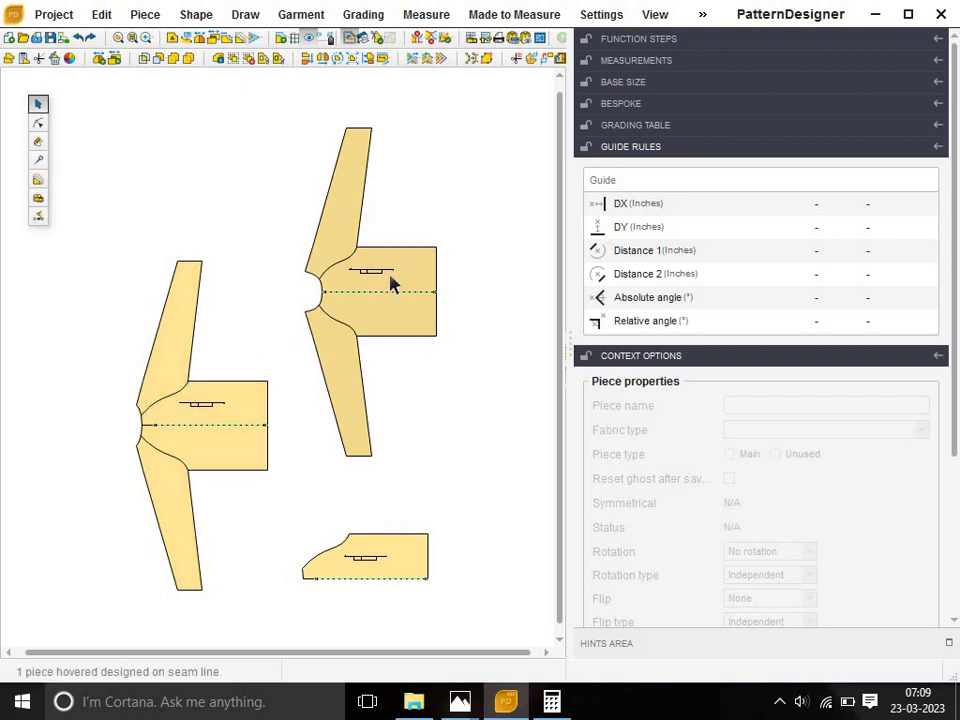
Create a linked piece from the upper-right piece's top surface and place it to the right
{"action": "left_click", "coordinate": [441, 190]}
{"action": "left_click", "coordinate": [531, 58]}
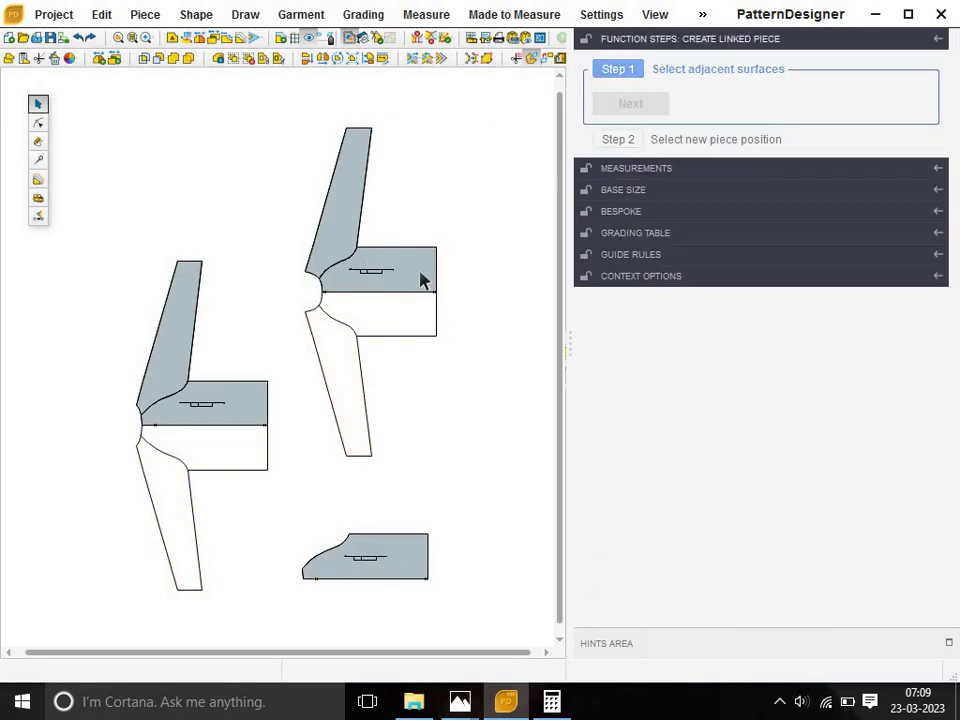
{"action": "left_click", "coordinate": [407, 280]}
{"action": "left_click", "coordinate": [660, 107]}
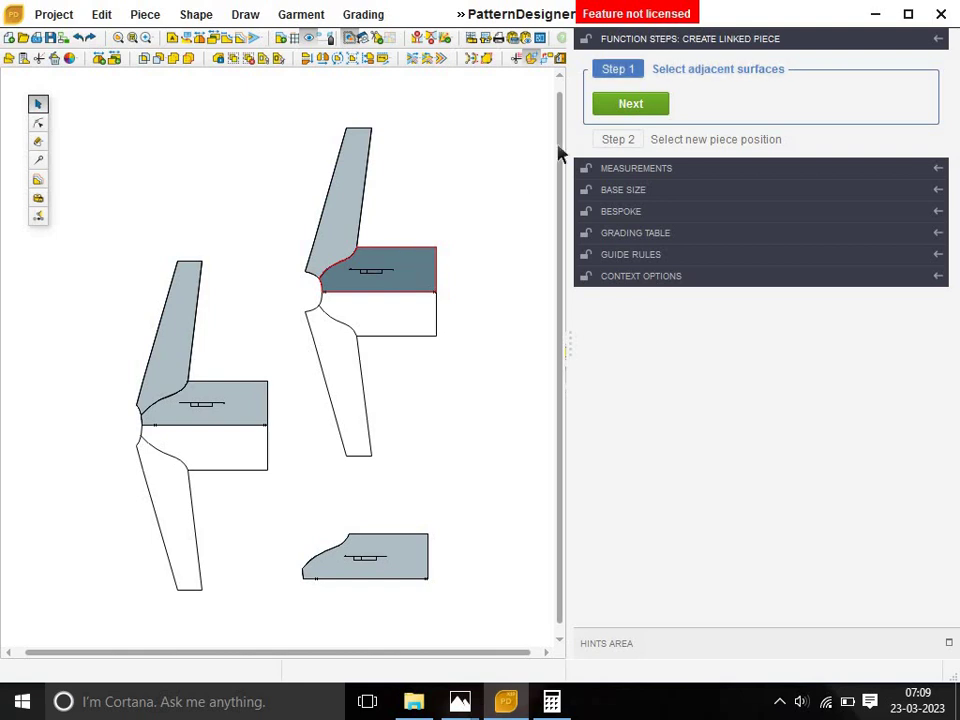
{"action": "left_click", "coordinate": [624, 106]}
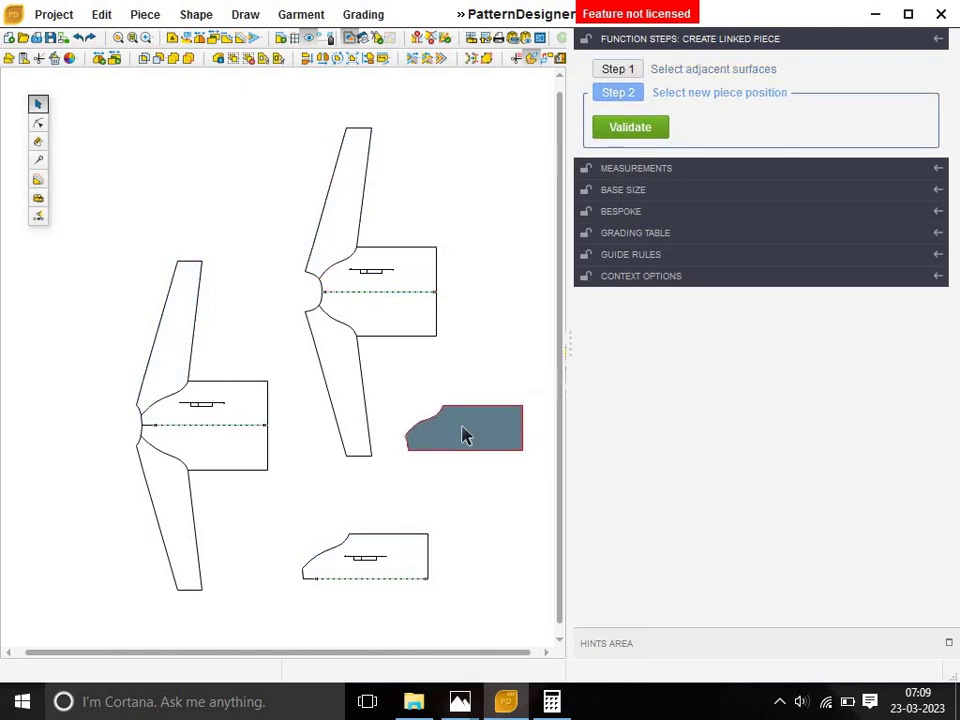
{"action": "left_click", "coordinate": [463, 435]}
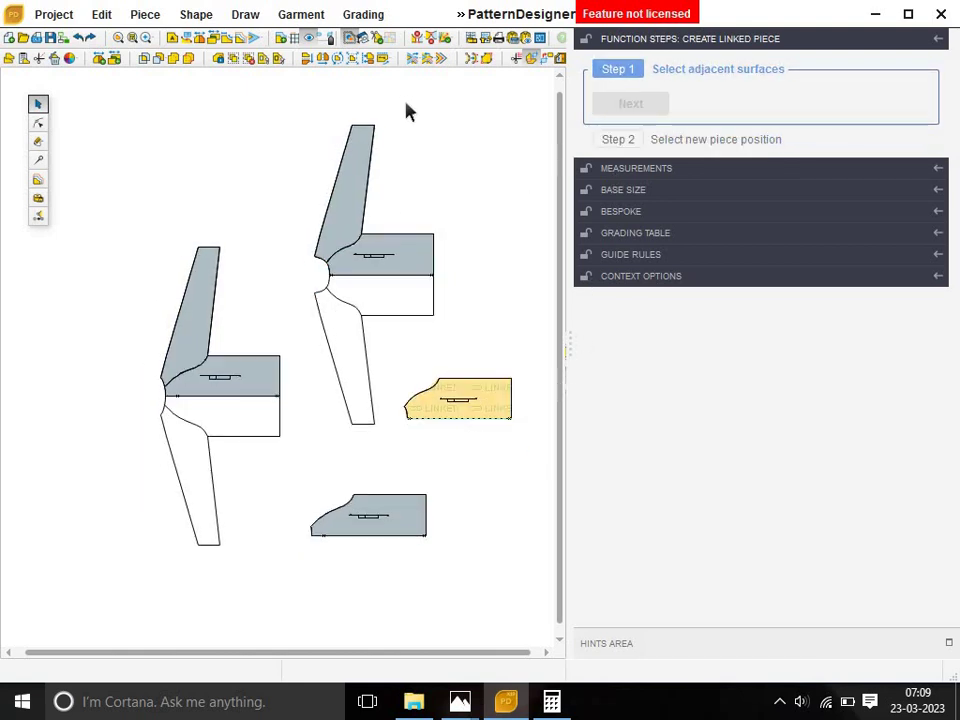
Break the link connection on this second small piece
{"action": "left_click", "coordinate": [538, 60]}
{"action": "left_click", "coordinate": [471, 388]}
{"action": "left_click", "coordinate": [630, 105]}
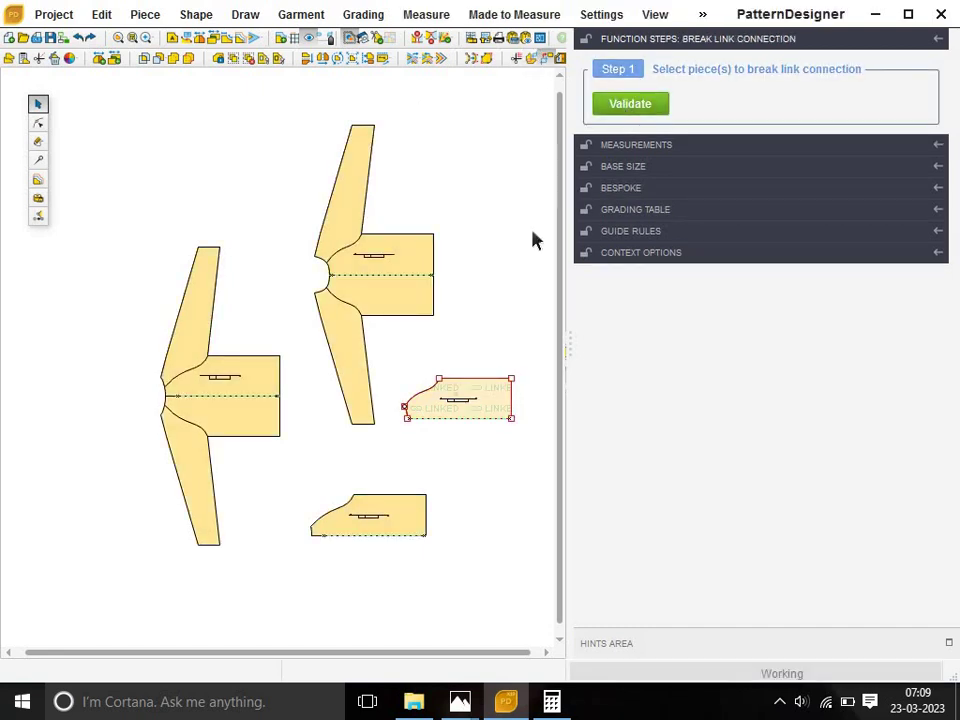
Name the right-hand small piece 'frount' and the bottom small piece 'back'
{"action": "left_click", "coordinate": [480, 403]}
{"action": "left_click", "coordinate": [757, 404]}
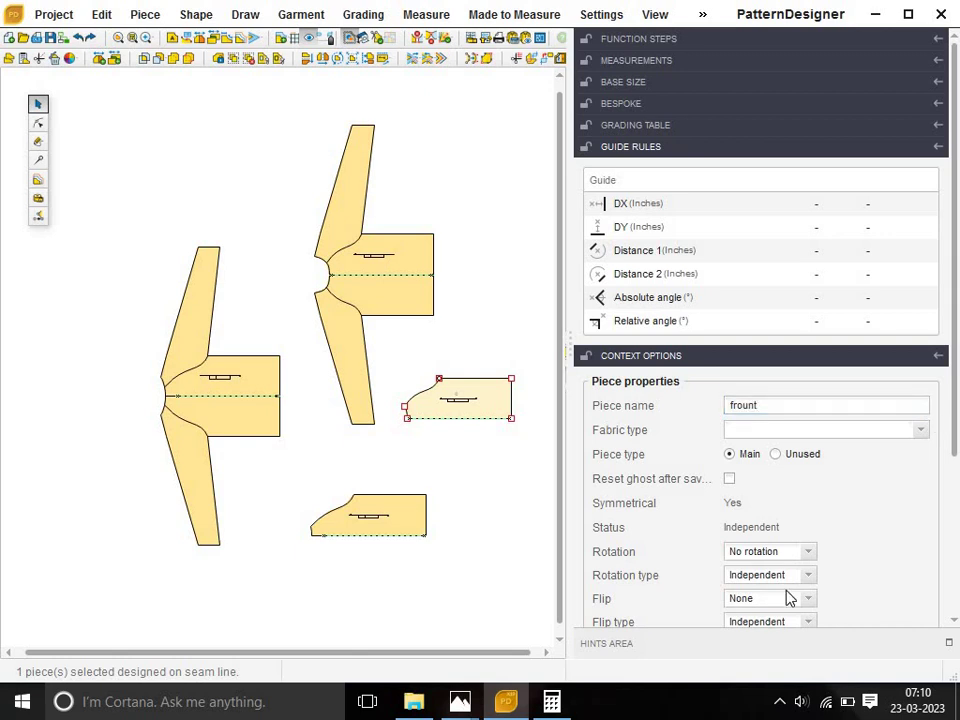
{"action": "left_click", "coordinate": [416, 528]}
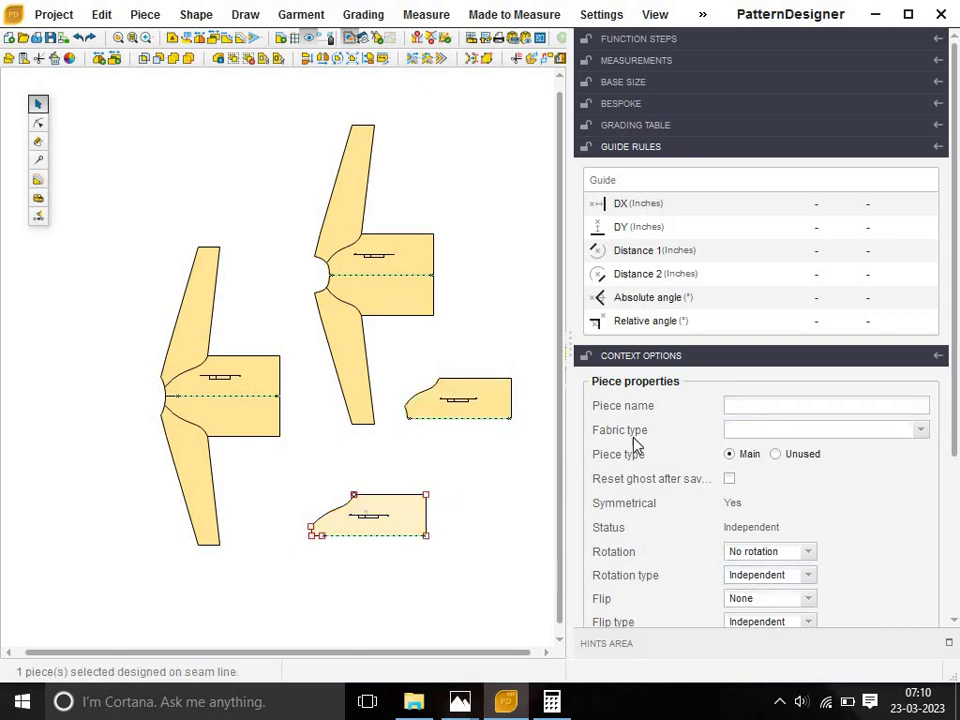
{"action": "left_click", "coordinate": [746, 408]}
{"action": "type", "text": "back"}
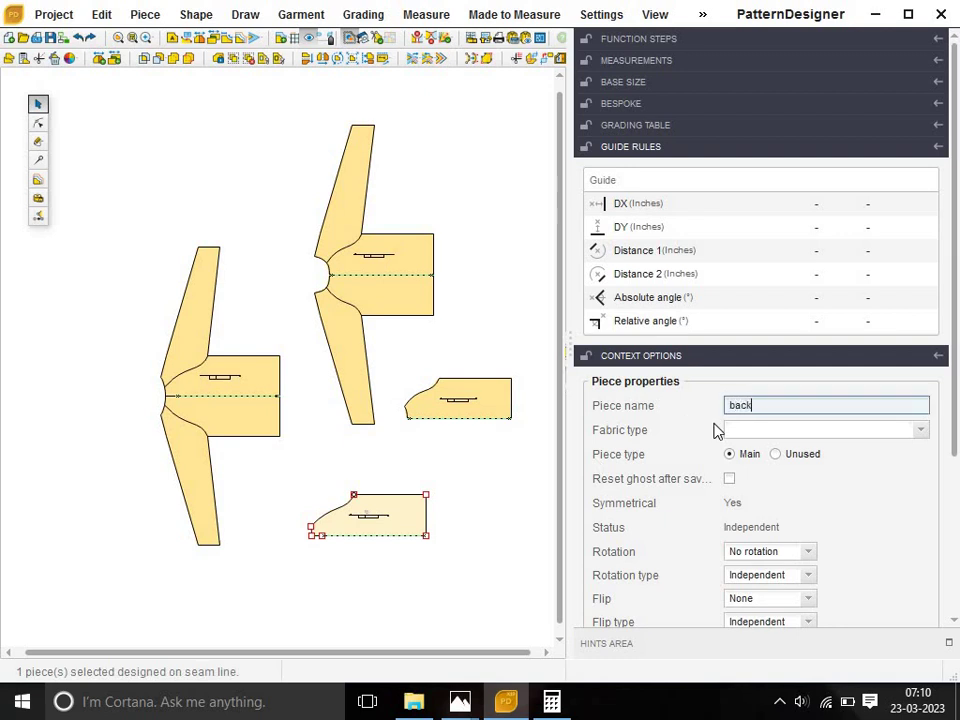
{"action": "key", "text": "Return"}
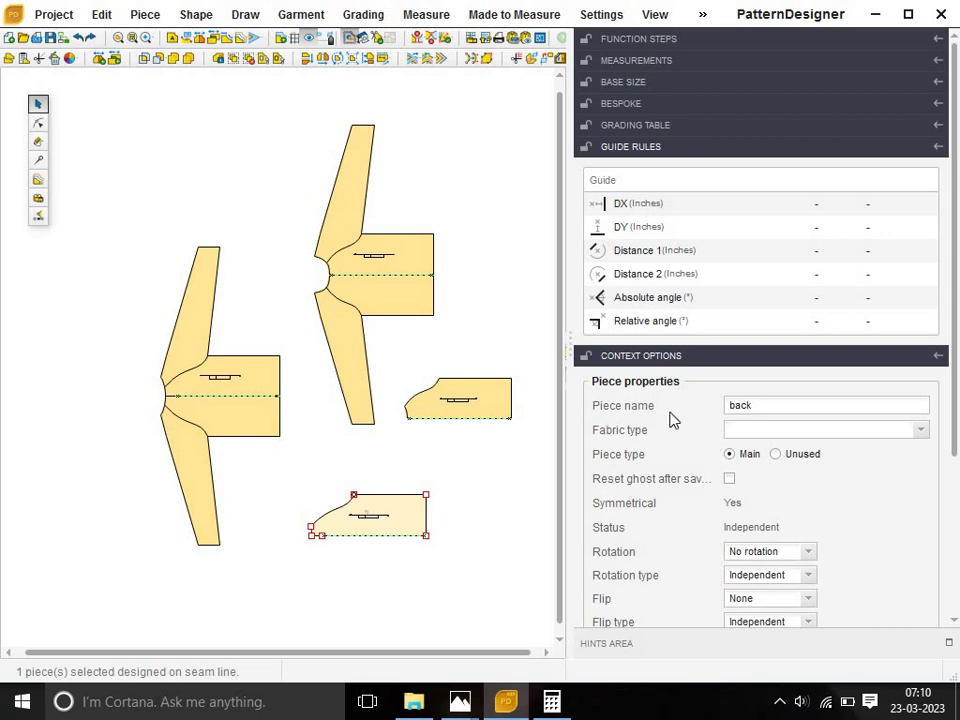
Extract the upper-right piece's upper sleeve as a linked piece at top left and unlink it
{"action": "left_click", "coordinate": [530, 58]}
{"action": "left_click", "coordinate": [343, 189]}
{"action": "left_click", "coordinate": [612, 110]}
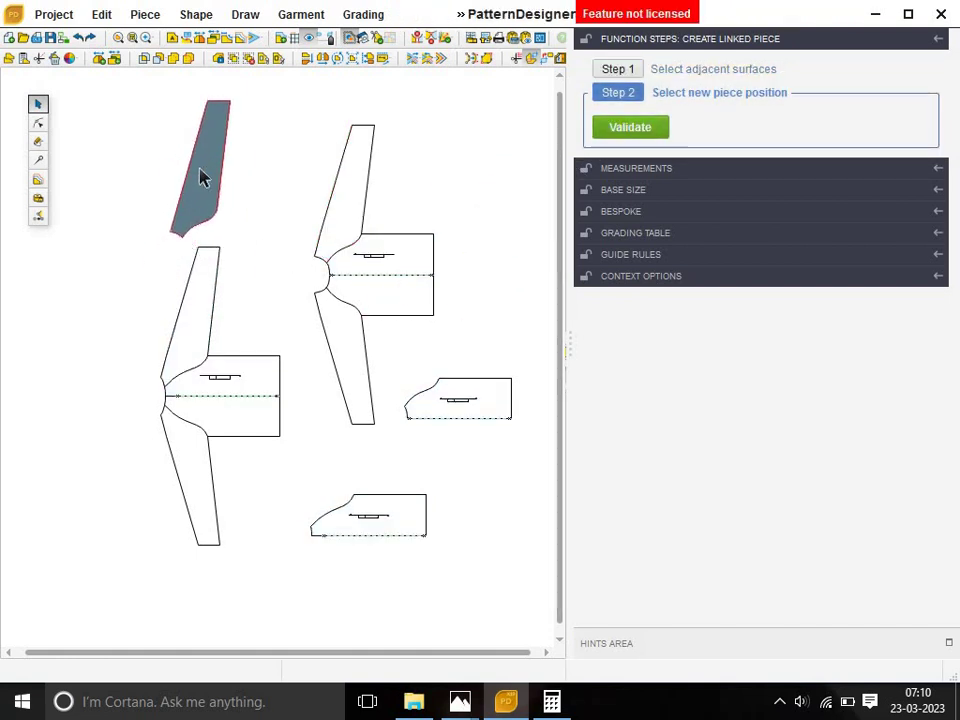
{"action": "left_click", "coordinate": [200, 177]}
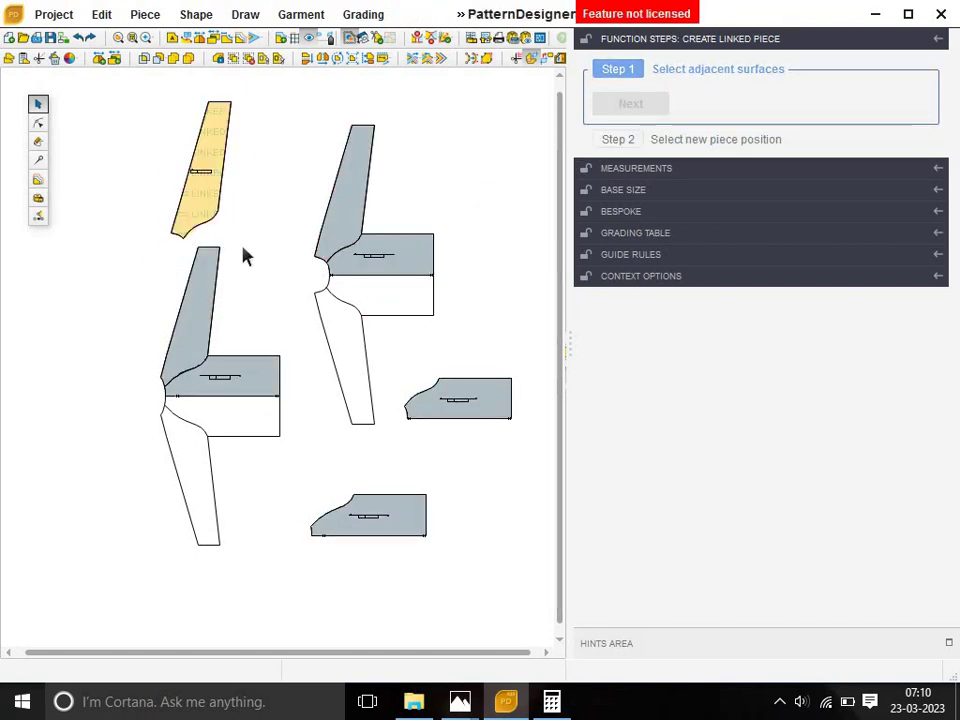
{"action": "left_click", "coordinate": [546, 58]}
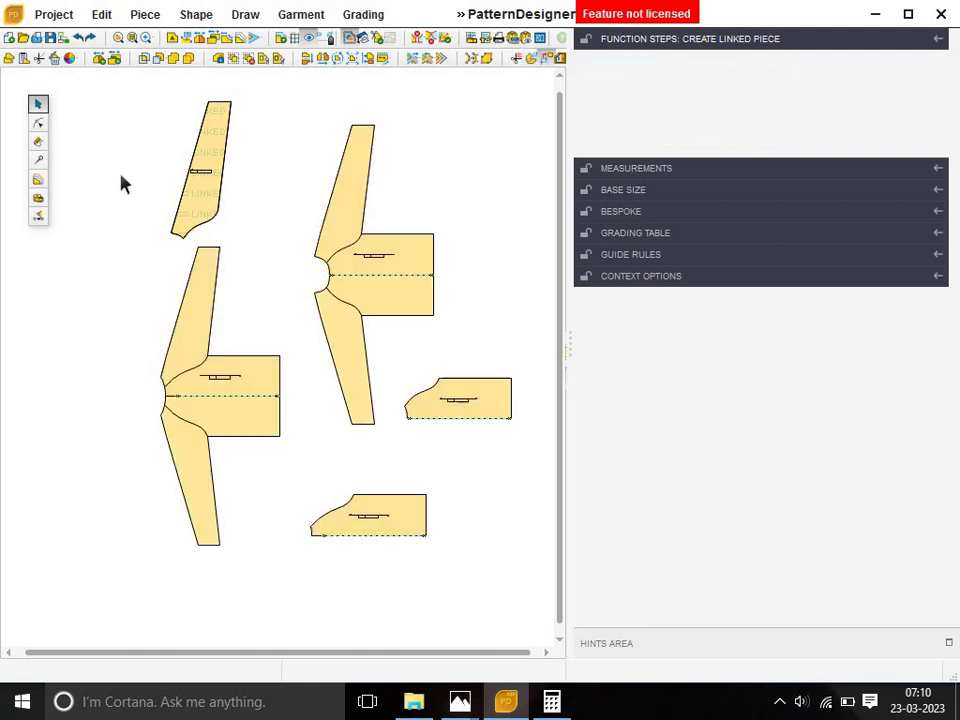
{"action": "left_click", "coordinate": [214, 160]}
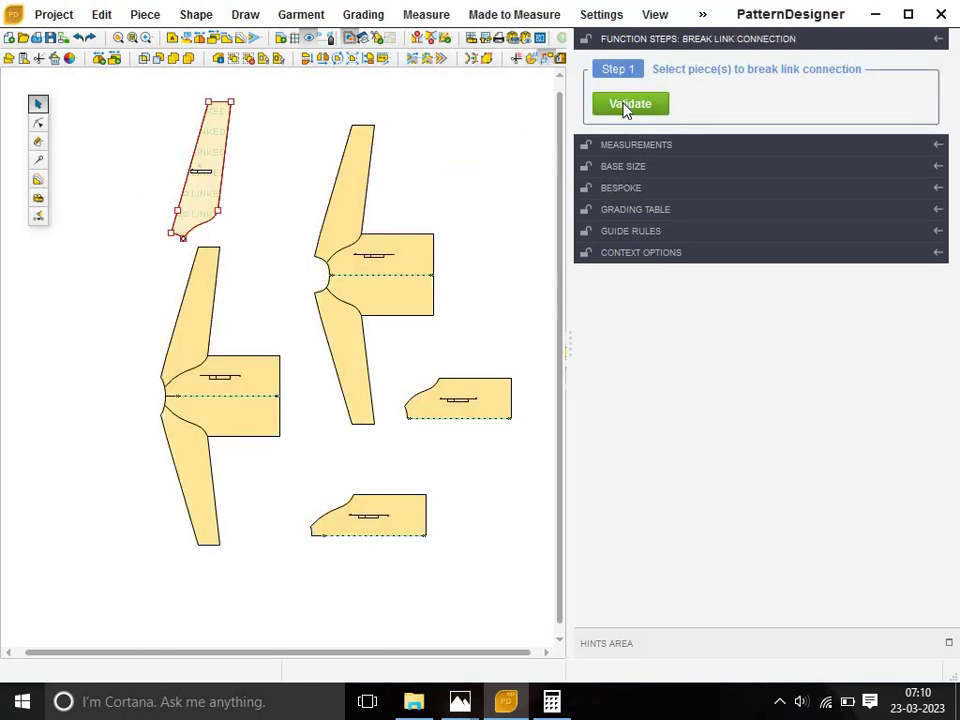
{"action": "left_click", "coordinate": [626, 106]}
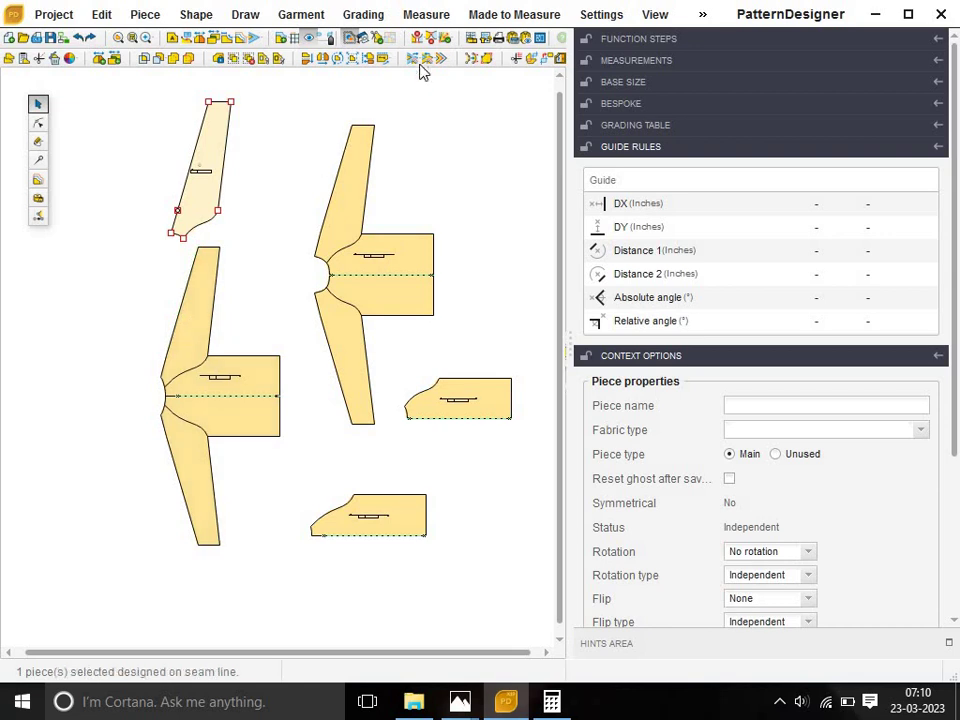
Extract the lower-left piece's upper sleeve to the far top left and unlink it
{"action": "left_click", "coordinate": [530, 57]}
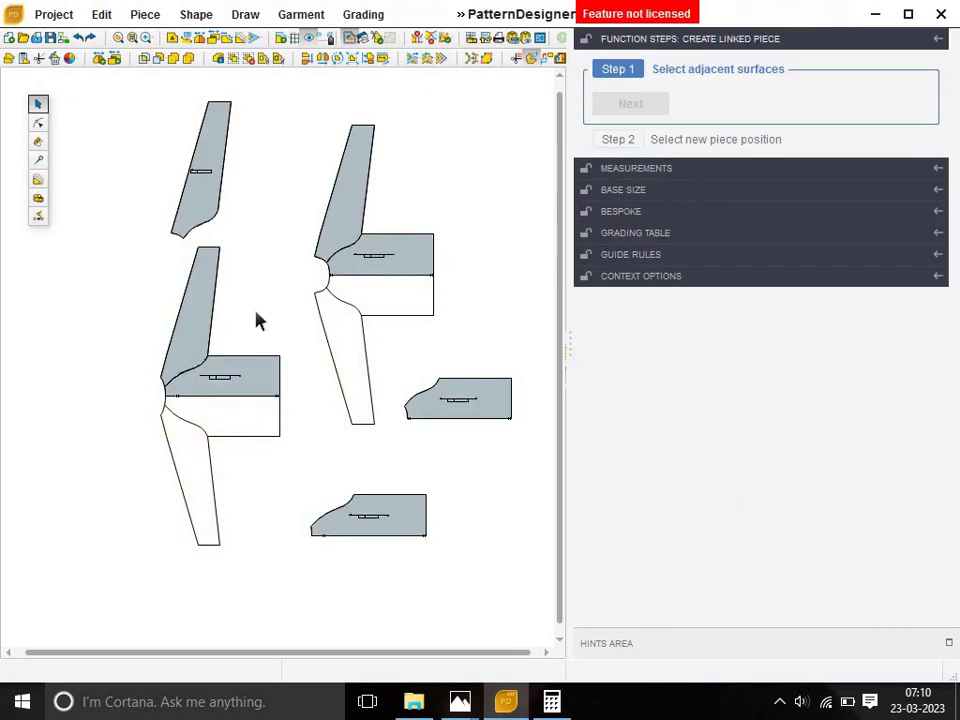
{"action": "left_click", "coordinate": [190, 332]}
{"action": "left_click", "coordinate": [626, 103]}
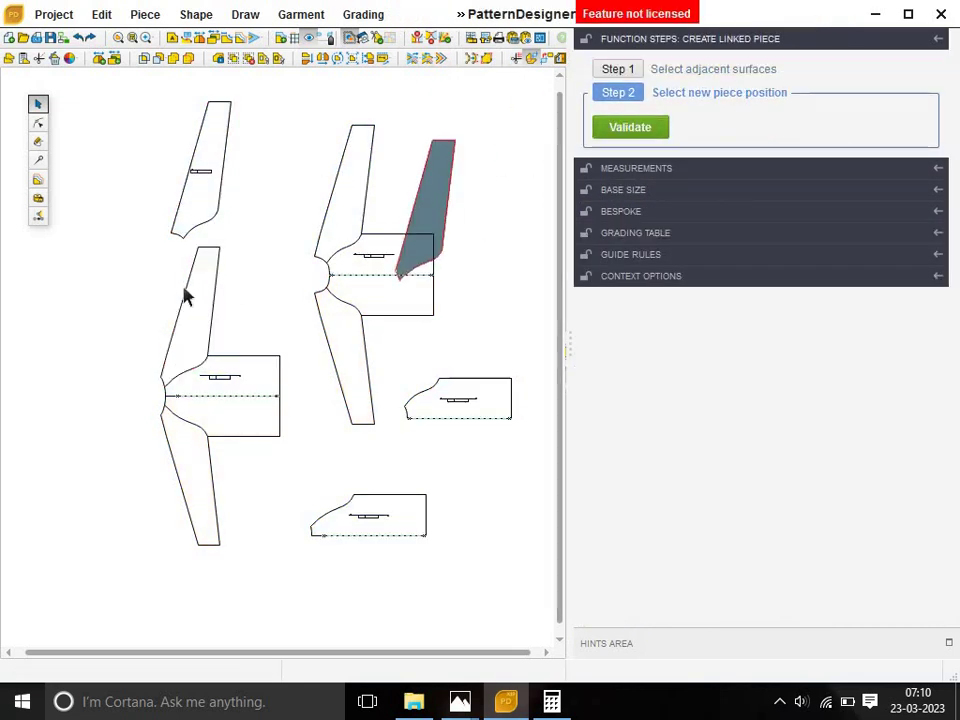
{"action": "left_click", "coordinate": [123, 178]}
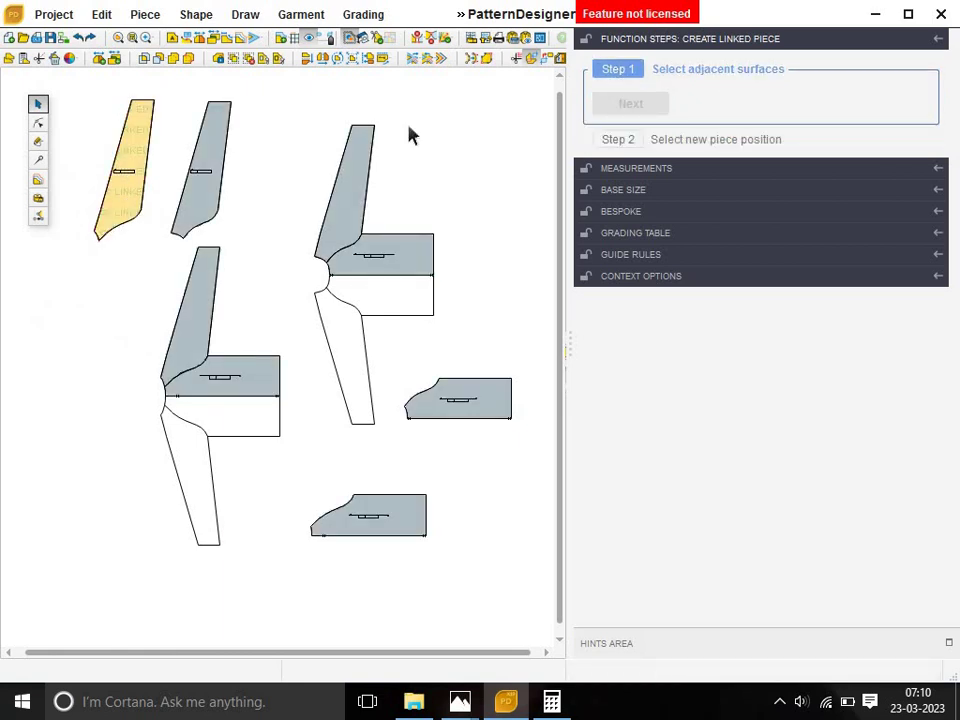
{"action": "left_click", "coordinate": [541, 58]}
{"action": "left_click", "coordinate": [125, 170]}
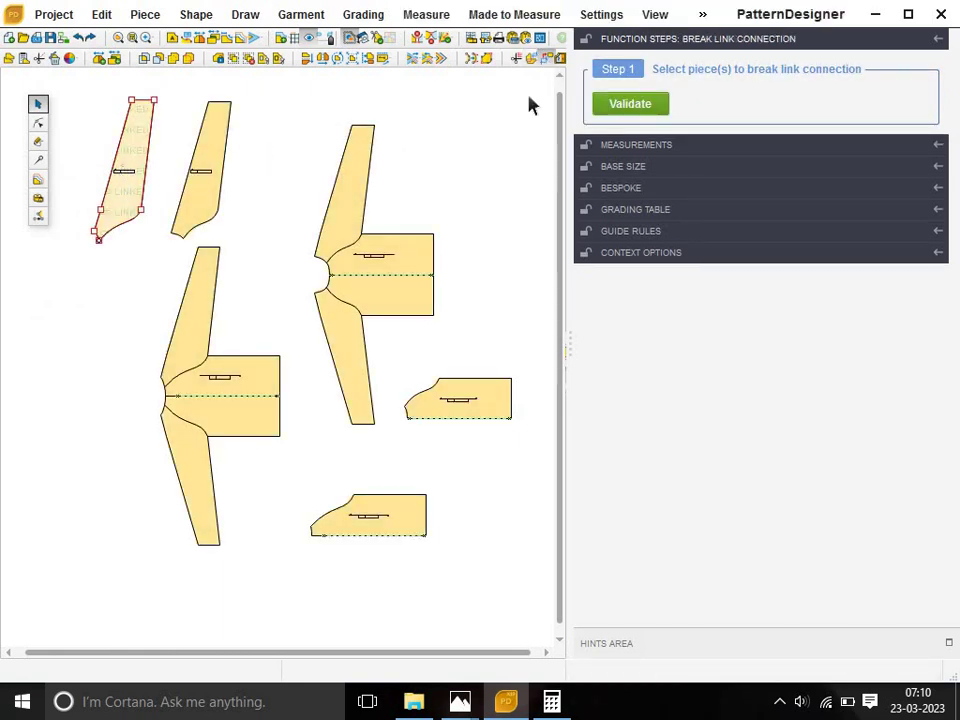
{"action": "left_click", "coordinate": [613, 107]}
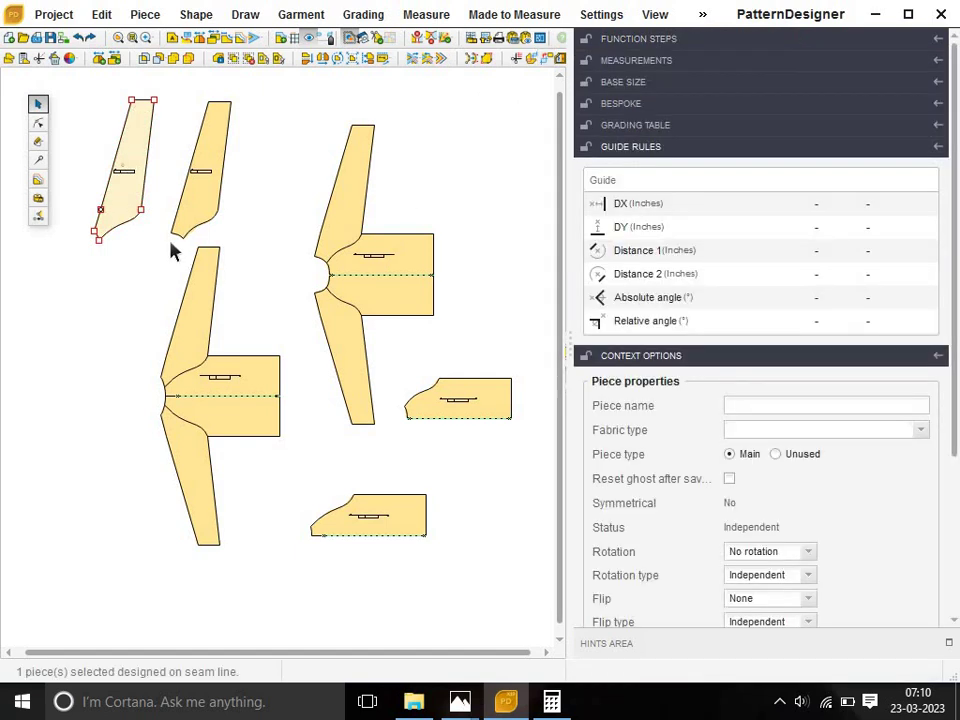
{"action": "left_click", "coordinate": [148, 259]}
{"action": "scroll", "coordinate": [144, 208], "scroll_direction": "up", "scroll_amount": 2}
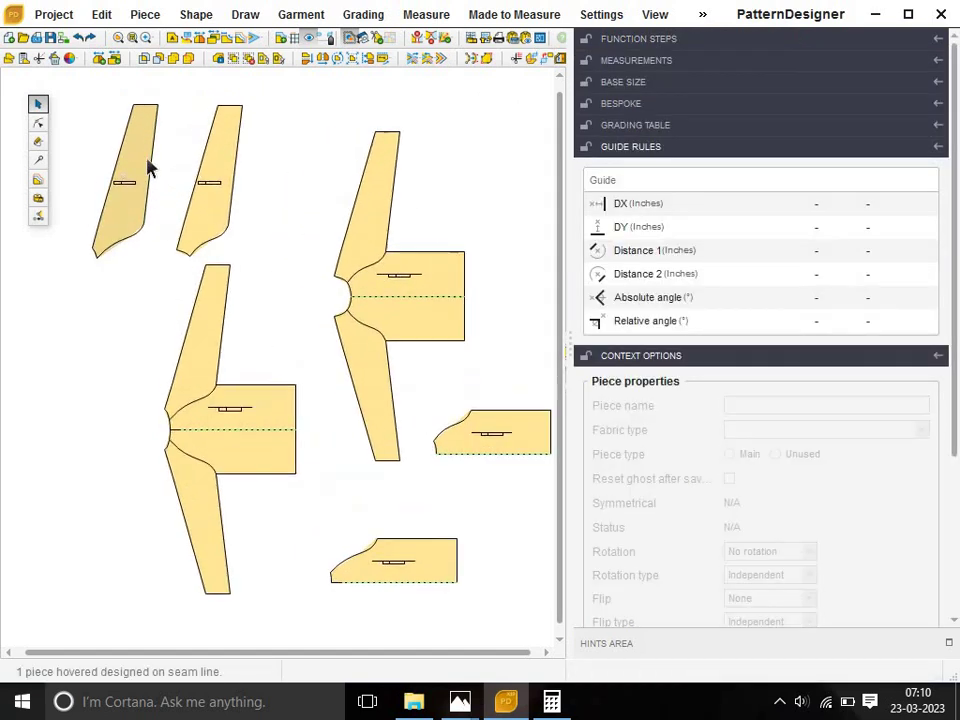
Move the top-left sleeve right and down, mirror it, and reposition the other sleeve
{"action": "scroll", "coordinate": [141, 179], "scroll_direction": "up", "scroll_amount": 1}
{"action": "left_click_drag", "start_coordinate": [141, 184], "coordinate": [193, 216]}
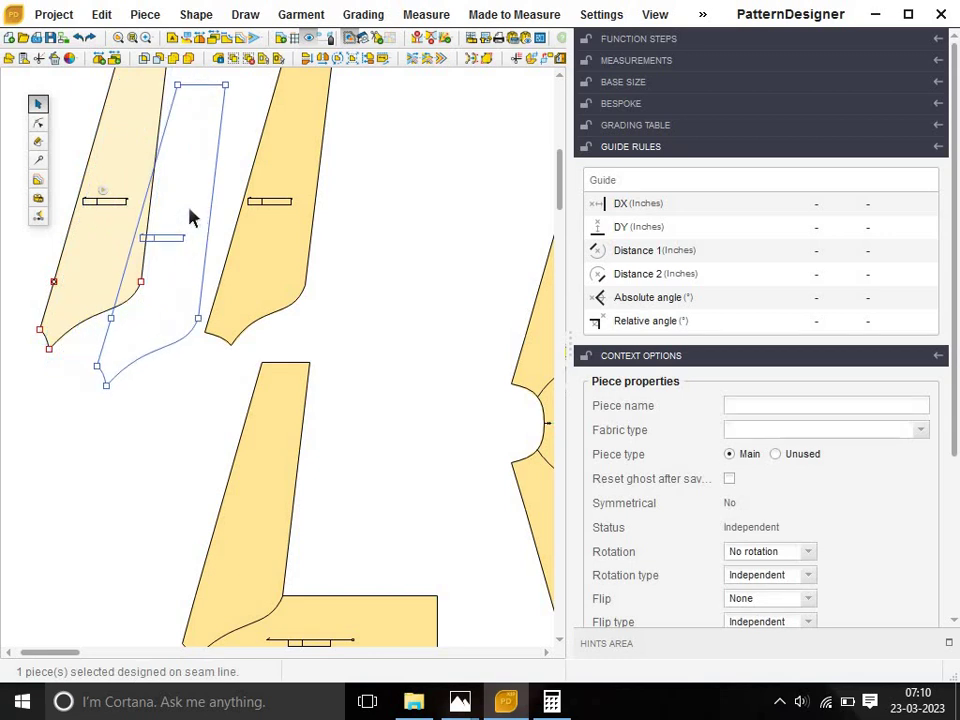
{"action": "left_click", "coordinate": [323, 59]}
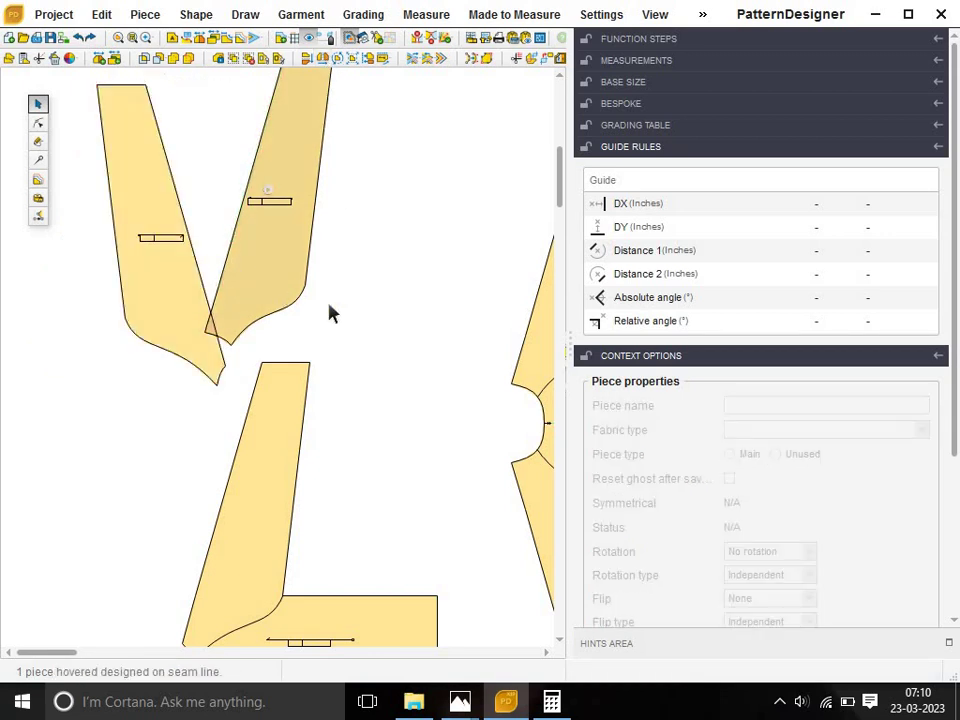
{"action": "left_click", "coordinate": [334, 314]}
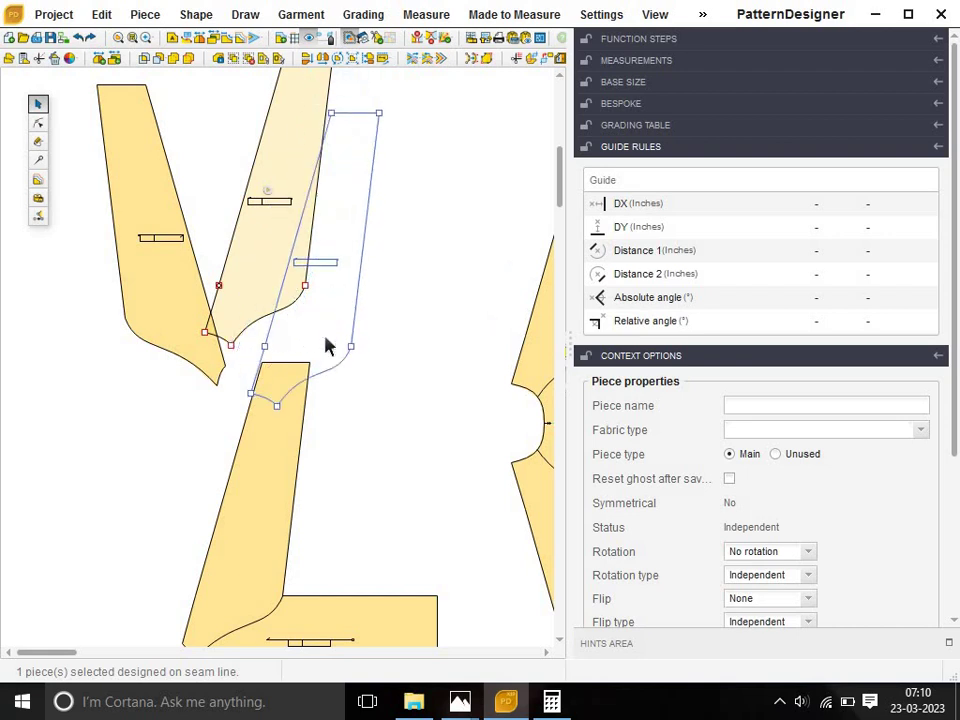
{"action": "left_click", "coordinate": [368, 360]}
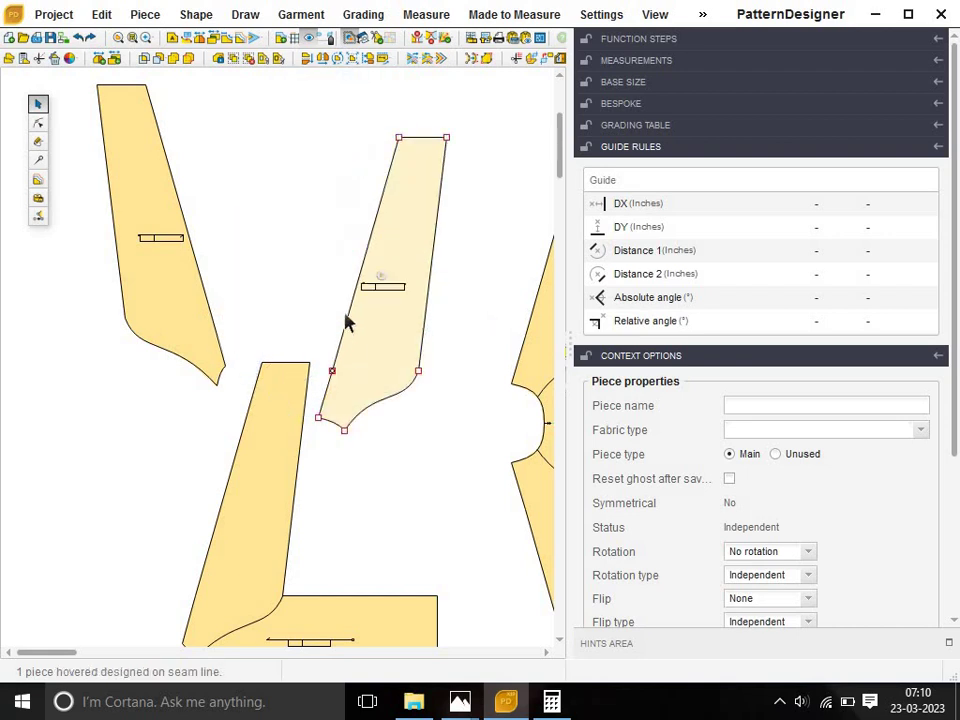
Rotate the lower sleeve so its left edge lies horizontal
{"action": "left_click", "coordinate": [38, 124]}
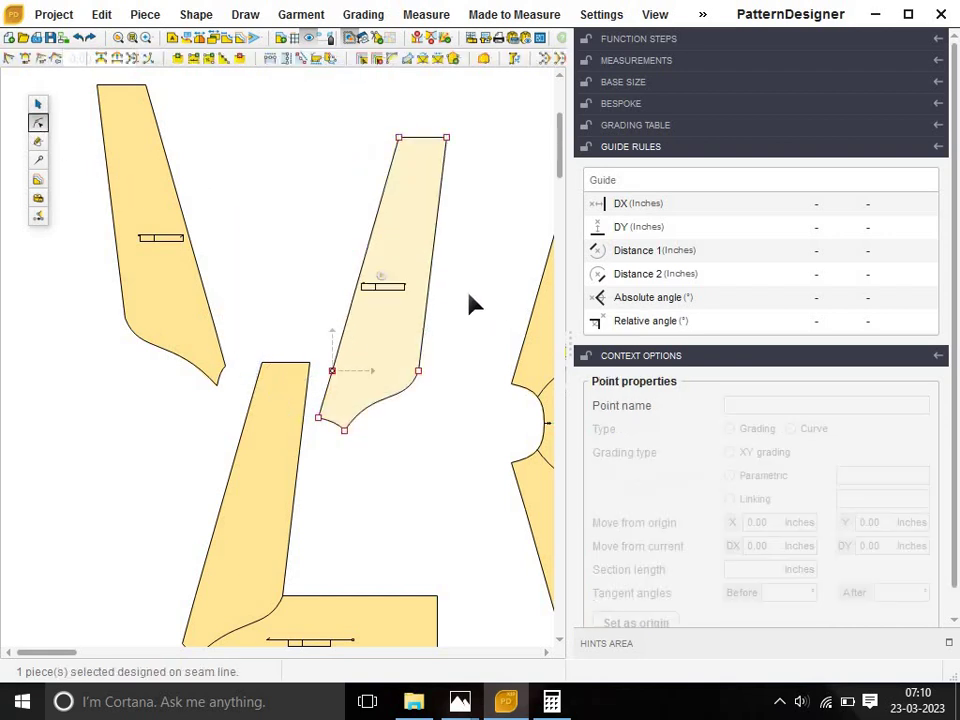
{"action": "left_click", "coordinate": [361, 291]}
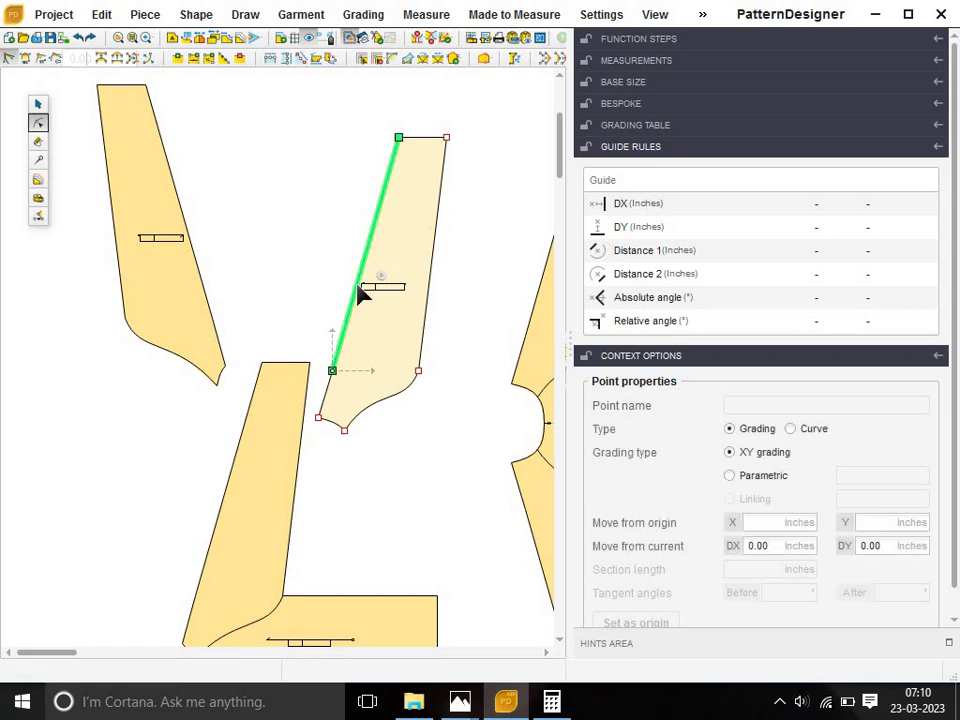
{"action": "left_click", "coordinate": [340, 377]}
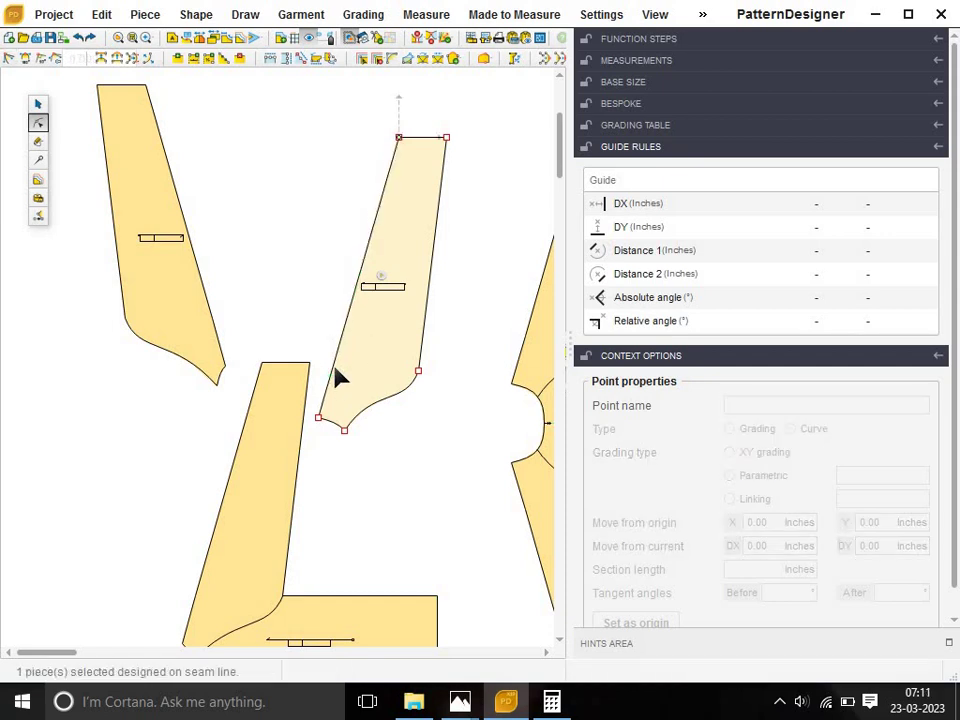
{"action": "left_click", "coordinate": [335, 371]}
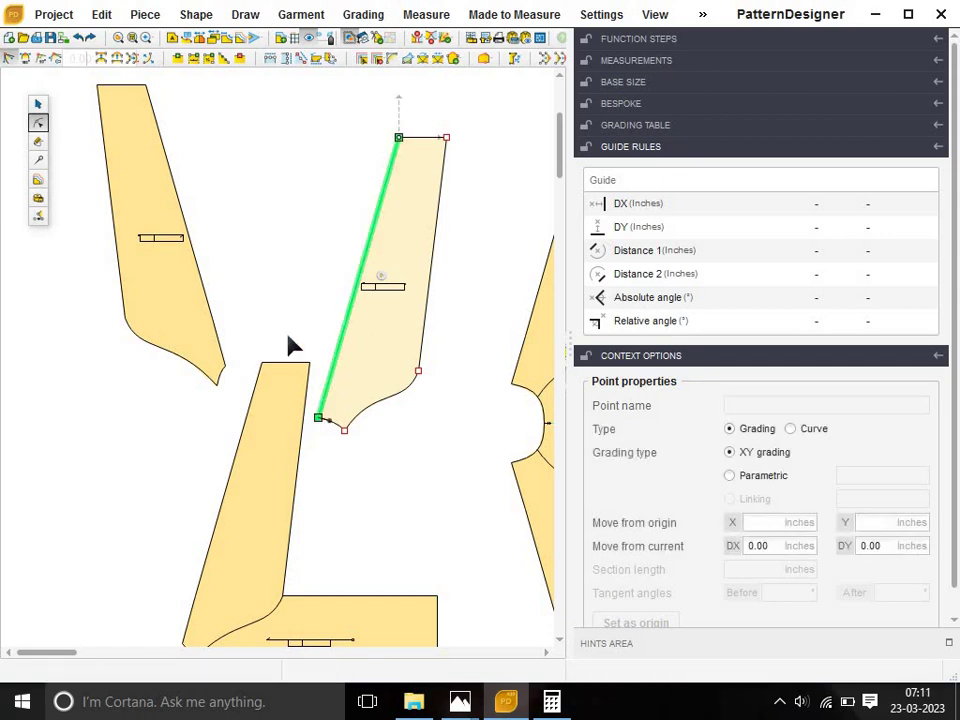
{"action": "left_click", "coordinate": [319, 61]}
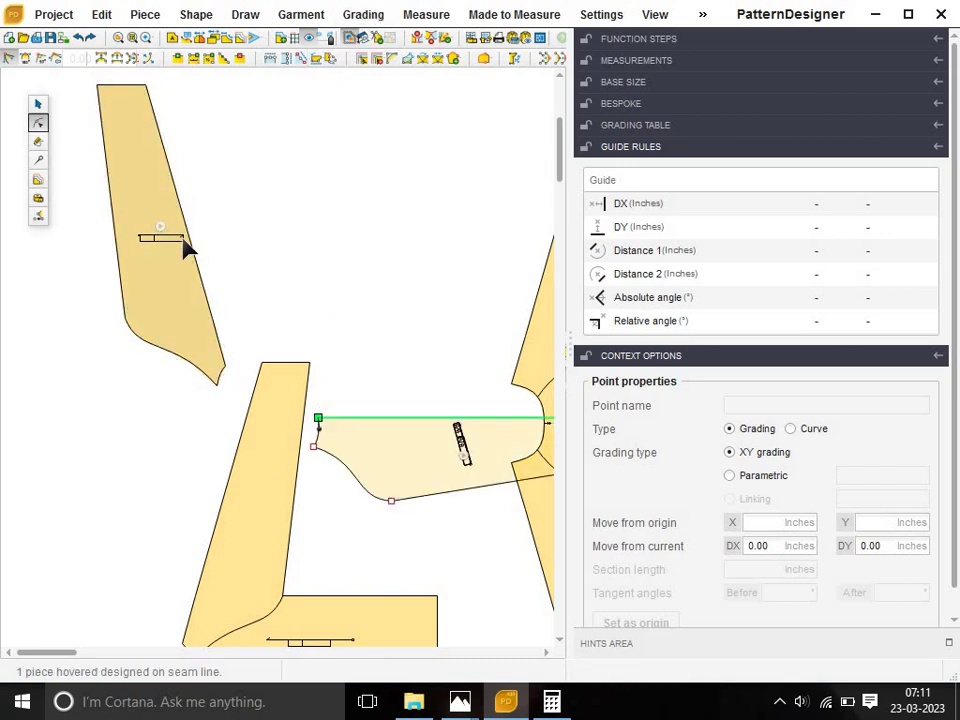
Rotate the upper-left sleeve so its right edge lies horizontal
{"action": "left_click", "coordinate": [205, 272]}
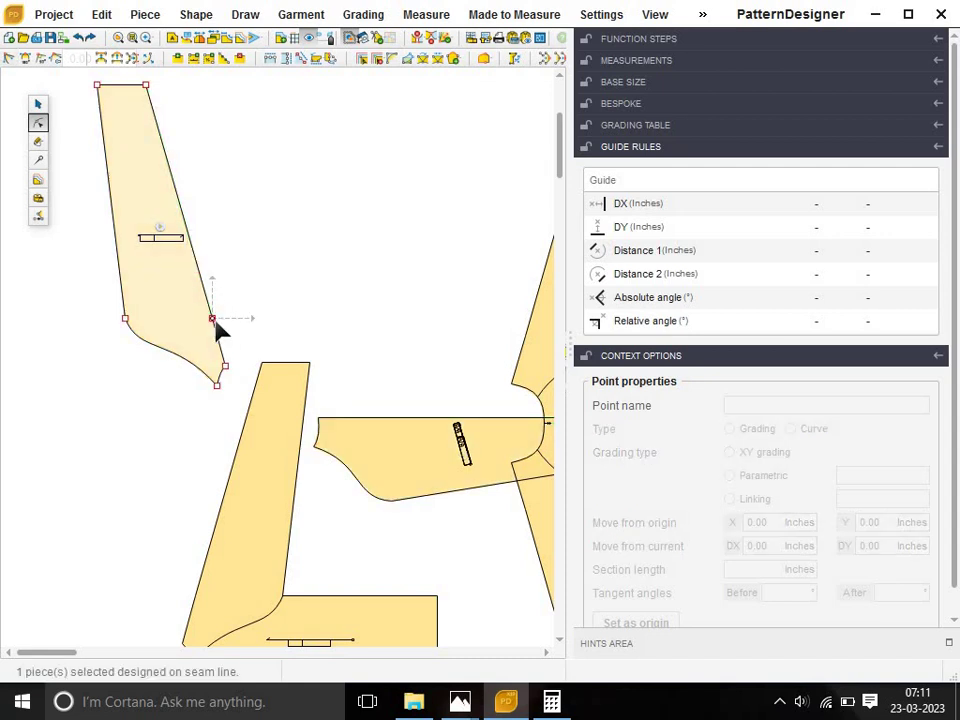
{"action": "left_click", "coordinate": [212, 320]}
{"action": "left_click", "coordinate": [208, 300]}
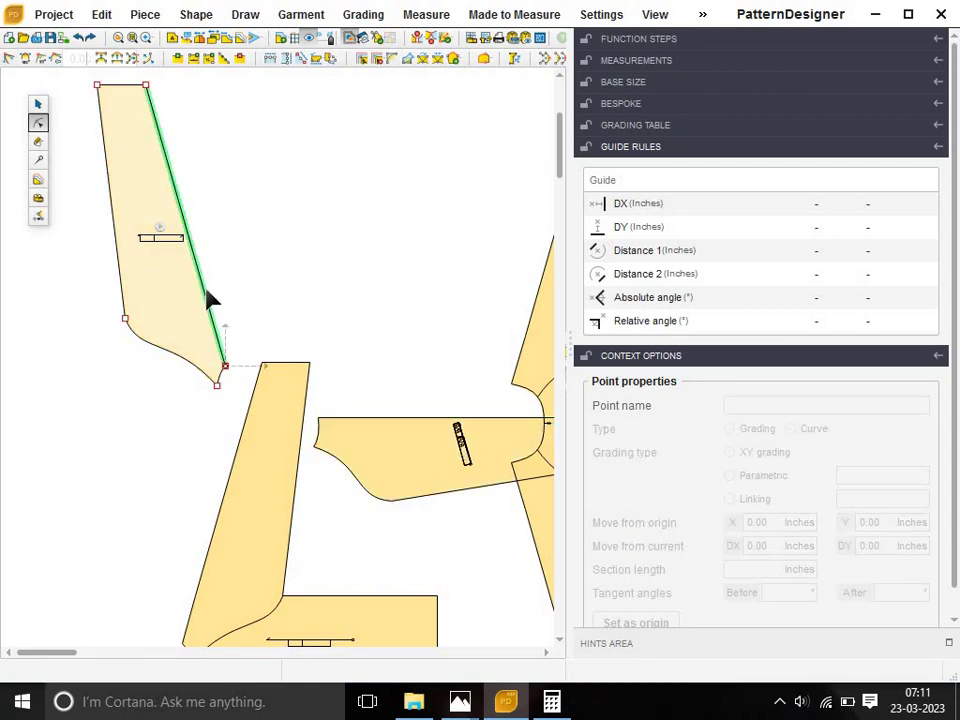
{"action": "left_click", "coordinate": [311, 59]}
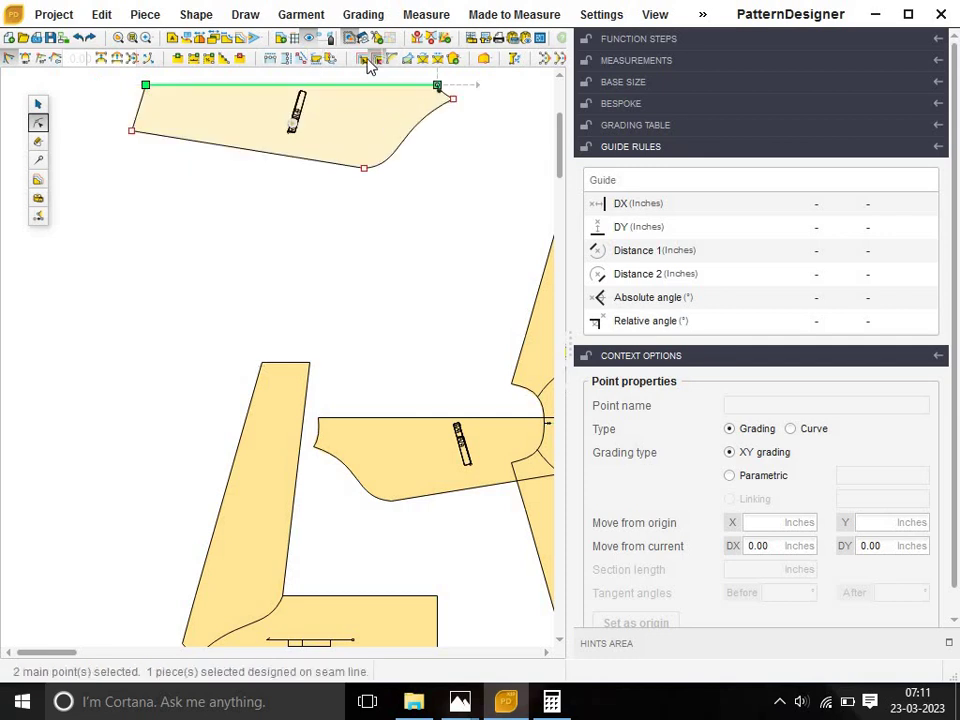
{"action": "left_click", "coordinate": [38, 104]}
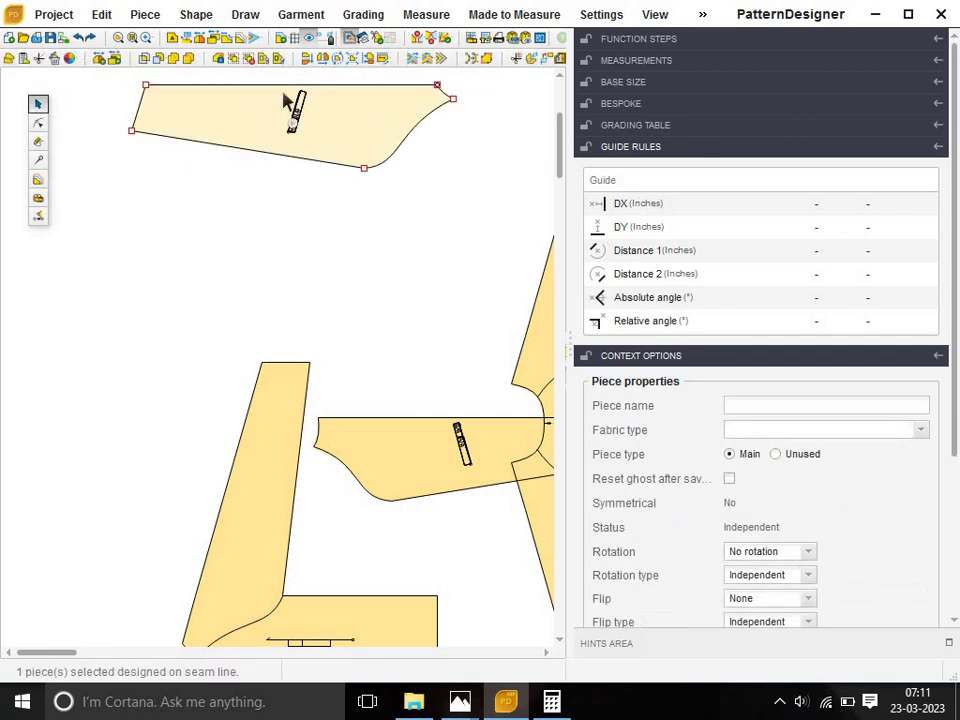
{"action": "left_click", "coordinate": [371, 272]}
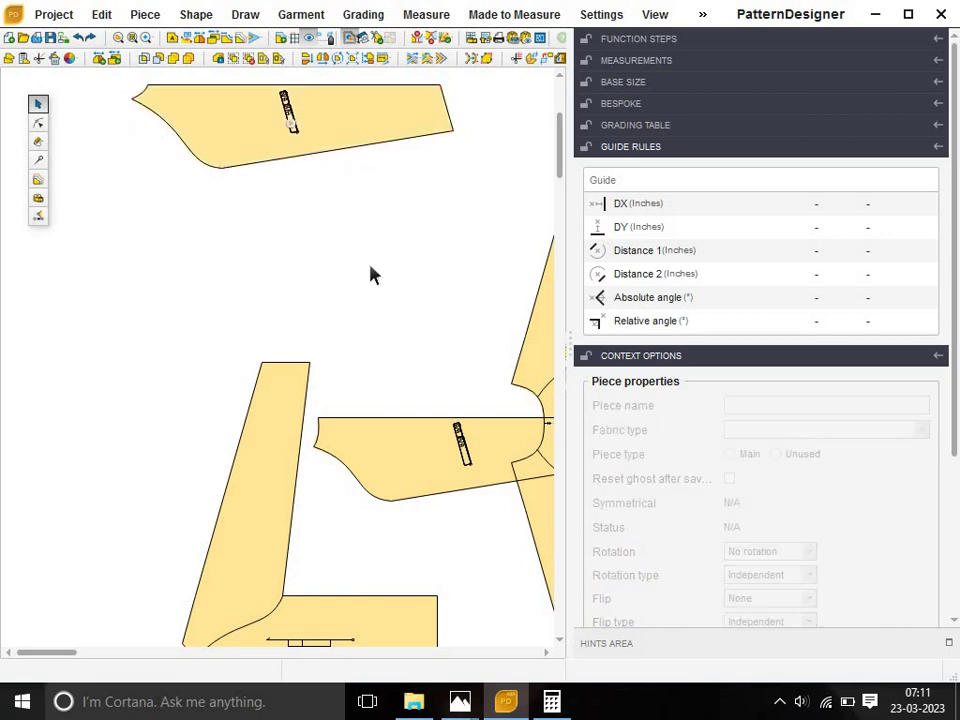
{"action": "scroll", "coordinate": [371, 272], "scroll_direction": "down", "scroll_amount": 1}
{"action": "scroll", "coordinate": [360, 280], "scroll_direction": "down", "scroll_amount": 2}
Move the sleeve half beside its partner, flip the upper half vertically and snap its corner onto the lower half
{"action": "left_click_drag", "start_coordinate": [391, 373], "coordinate": [291, 249]}
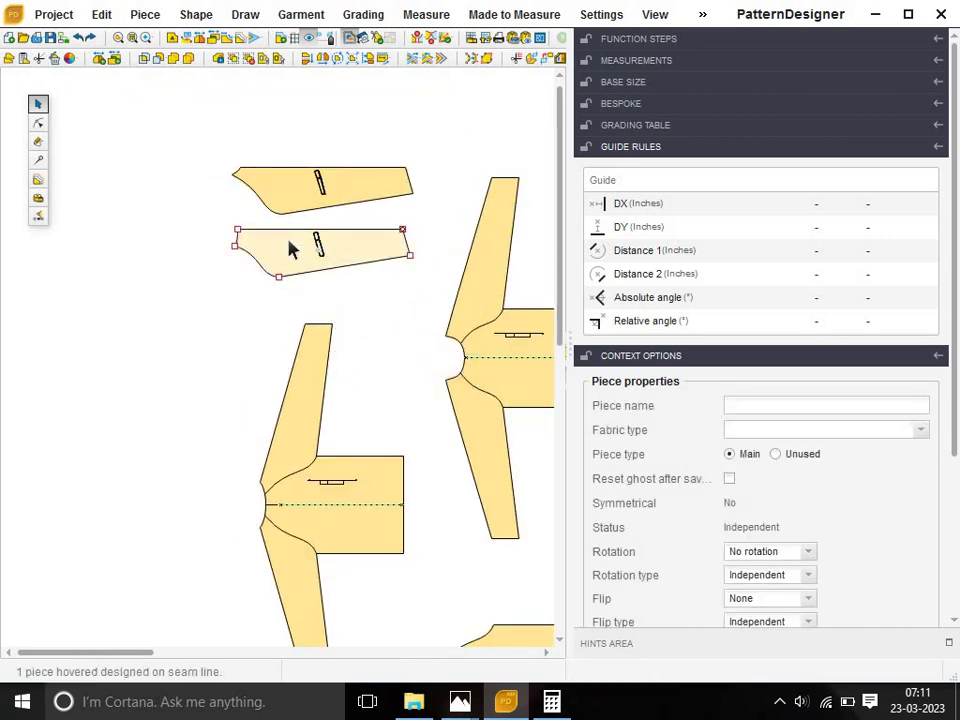
{"action": "left_click", "coordinate": [385, 256]}
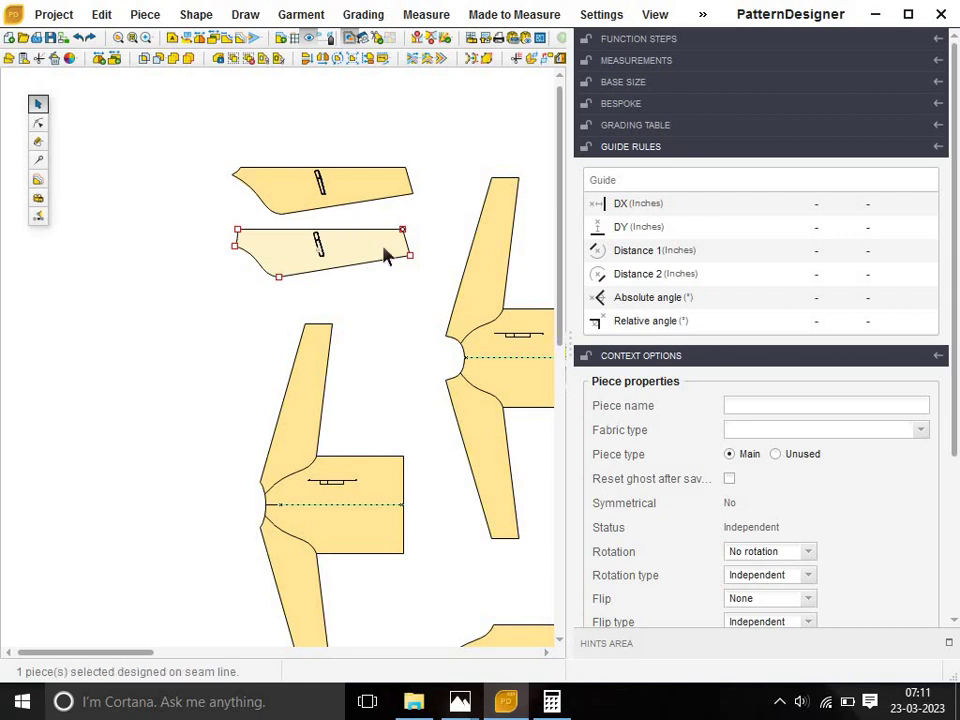
{"action": "scroll", "coordinate": [345, 258], "scroll_direction": "up", "scroll_amount": 1}
{"action": "scroll", "coordinate": [345, 258], "scroll_direction": "up", "scroll_amount": 1}
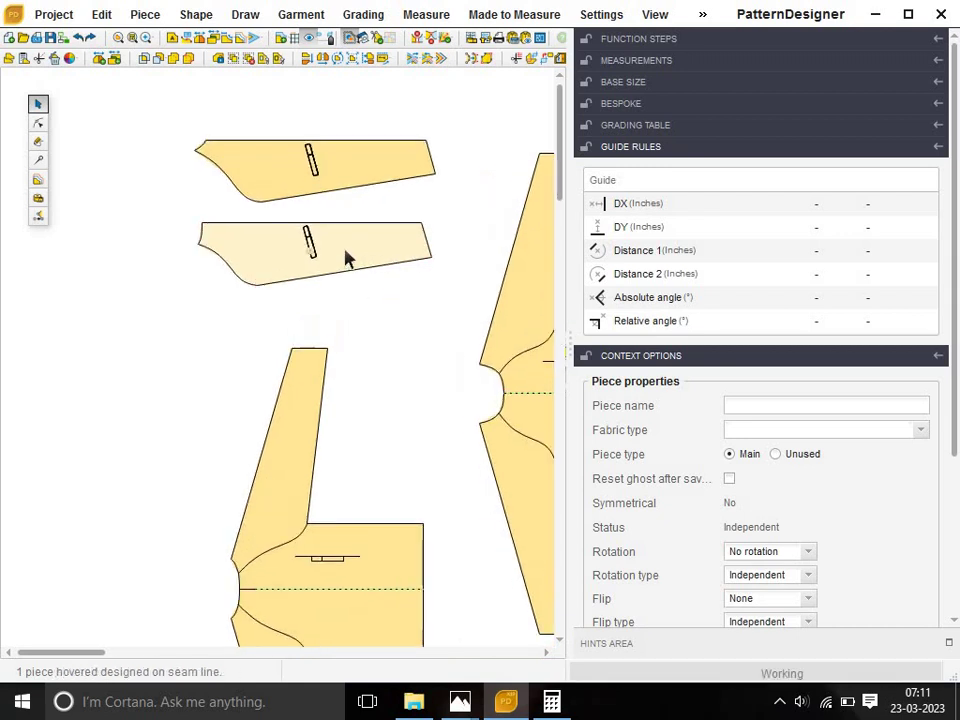
{"action": "scroll", "coordinate": [345, 258], "scroll_direction": "up", "scroll_amount": 1}
{"action": "scroll", "coordinate": [345, 258], "scroll_direction": "down", "scroll_amount": 1}
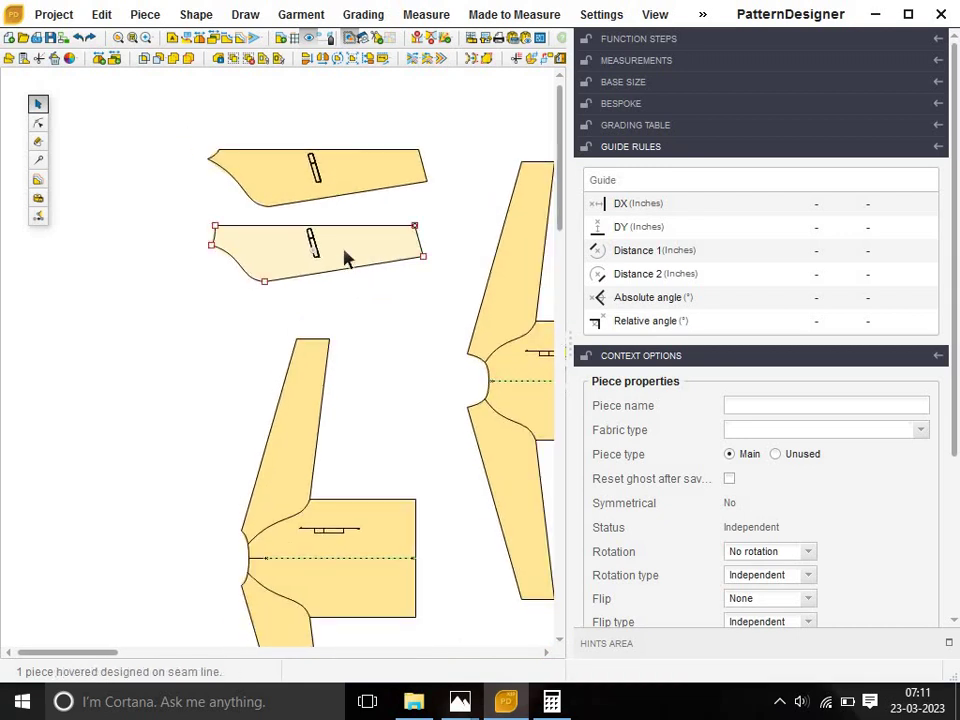
{"action": "left_click", "coordinate": [316, 168]}
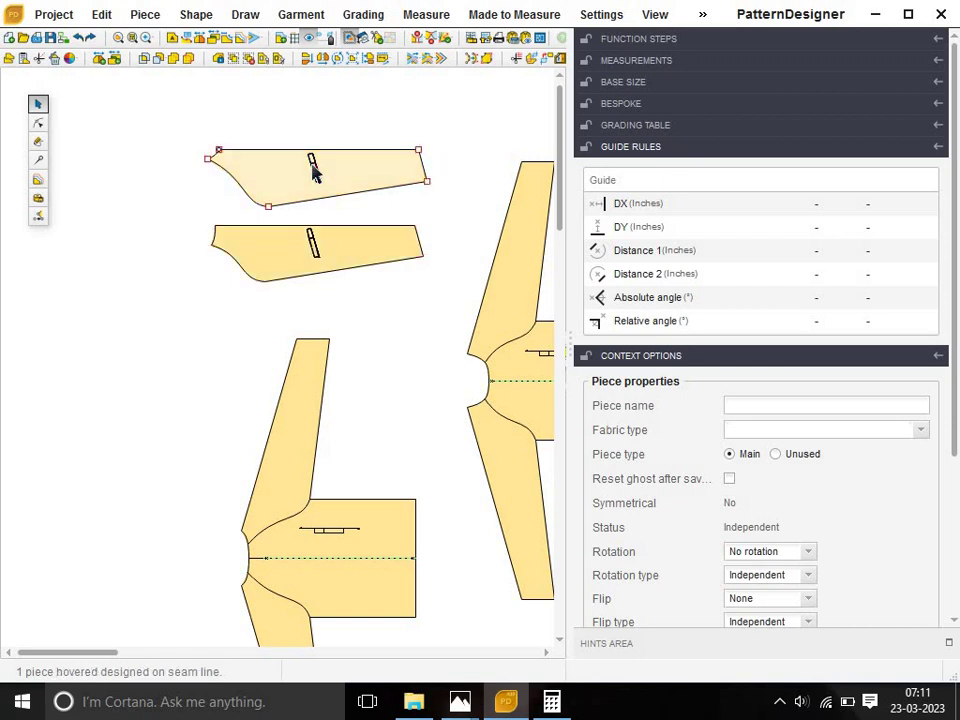
{"action": "left_click", "coordinate": [306, 59]}
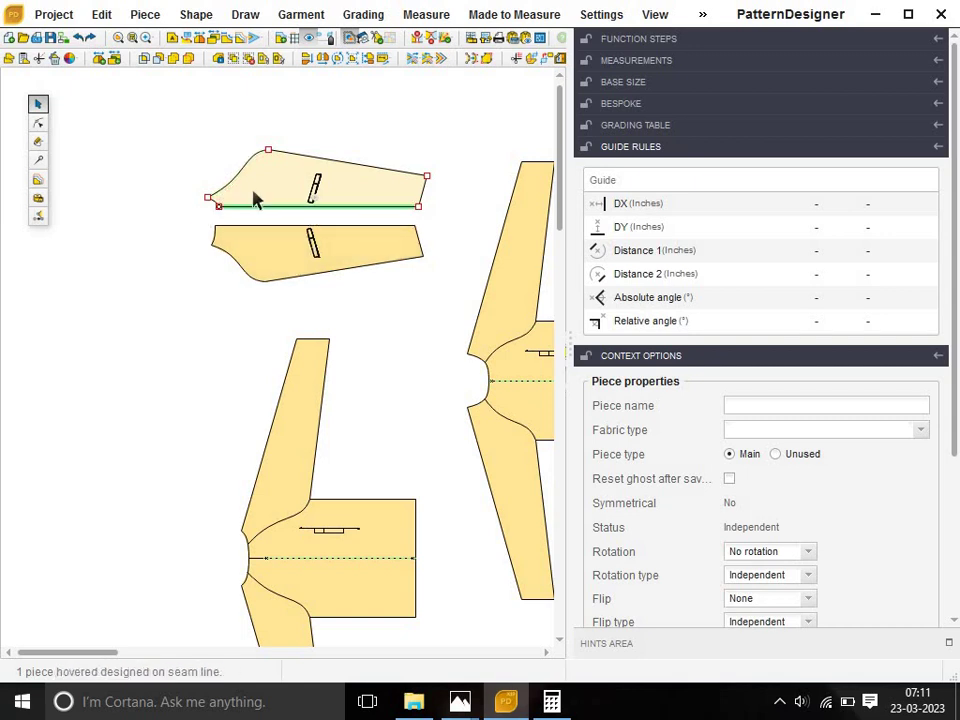
{"action": "scroll", "coordinate": [250, 200], "scroll_direction": "up", "scroll_amount": 2}
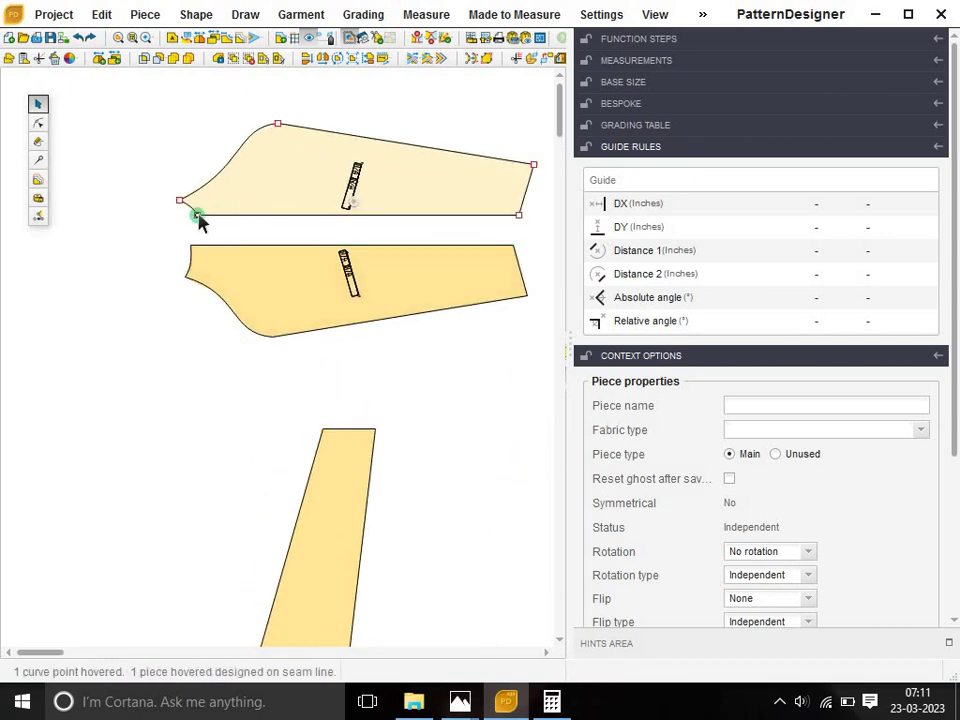
{"action": "left_click_drag", "start_coordinate": [197, 233], "coordinate": [190, 245]}
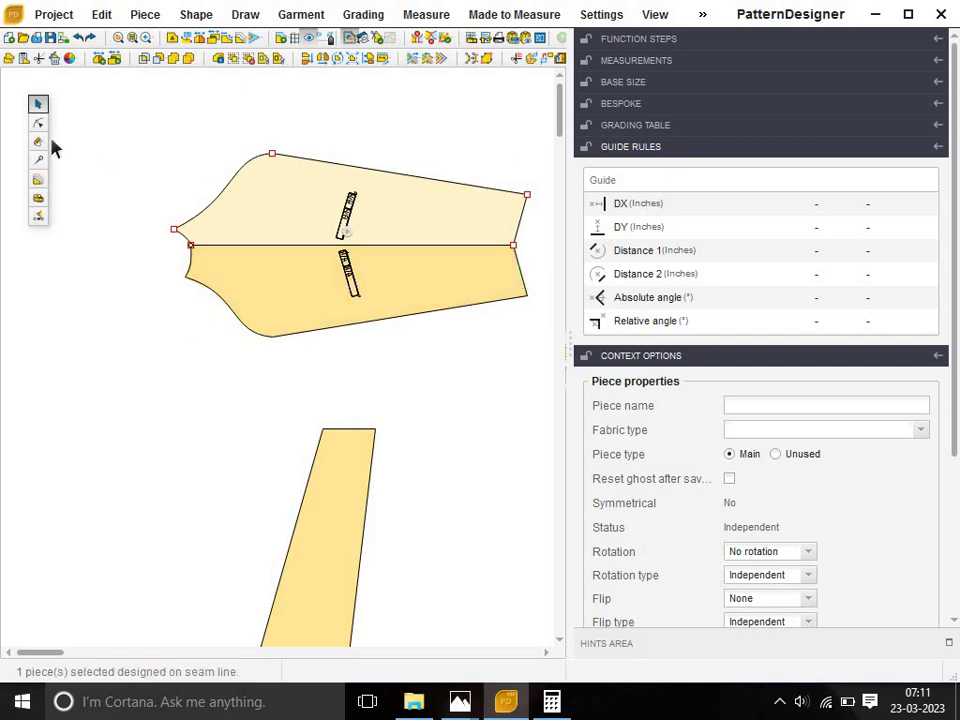
Box-select both sleeve halves and join them into one piece
{"action": "left_click_drag", "start_coordinate": [52, 141], "coordinate": [603, 385]}
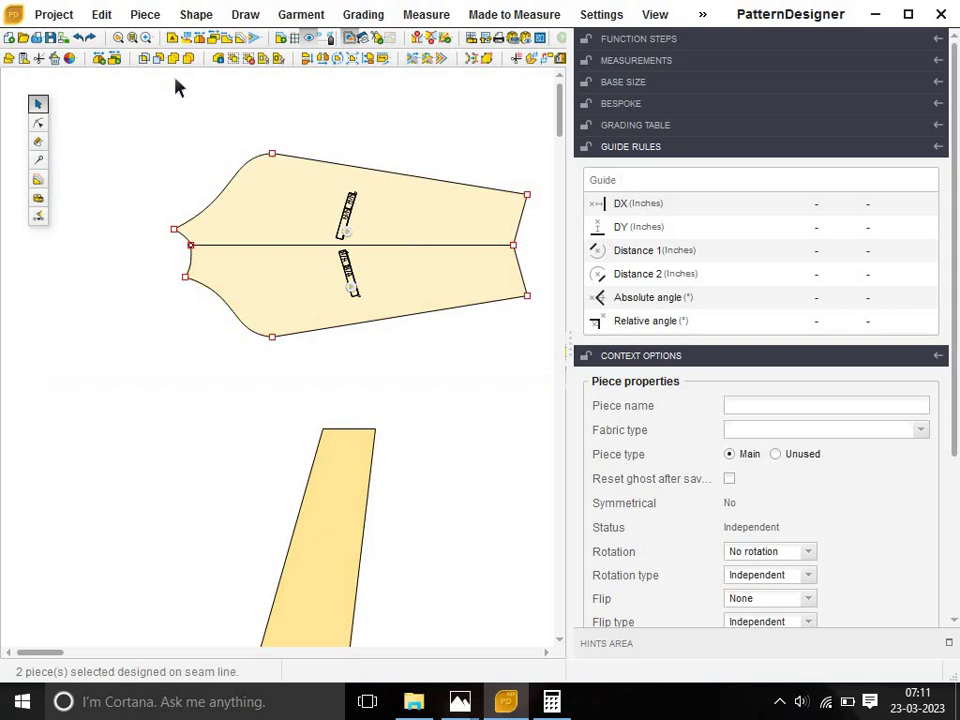
{"action": "left_click", "coordinate": [175, 60]}
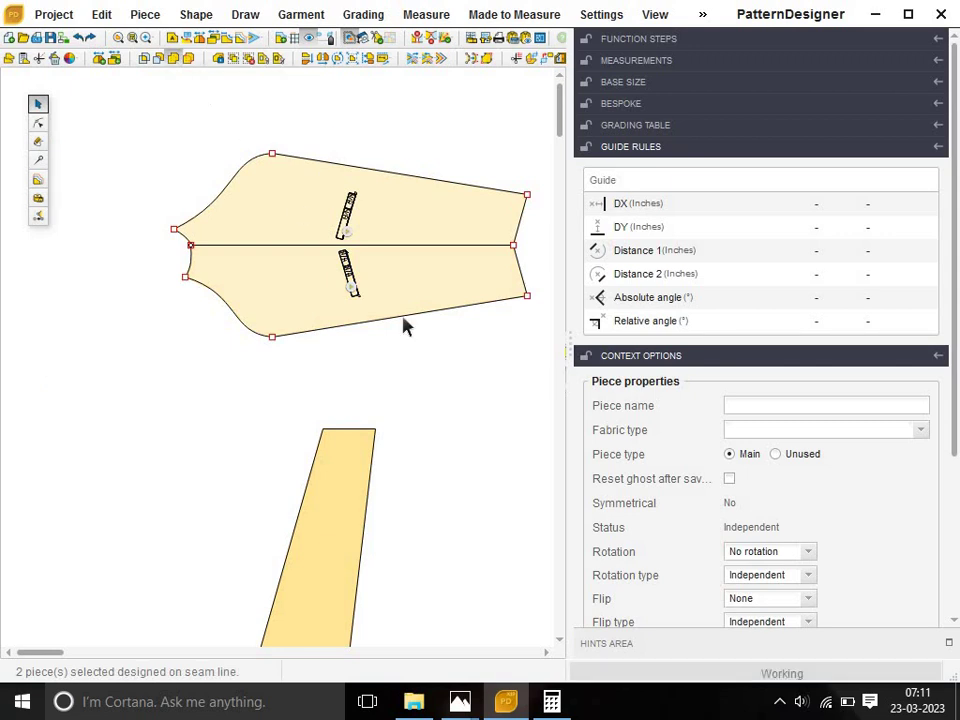
{"action": "left_click", "coordinate": [425, 237]}
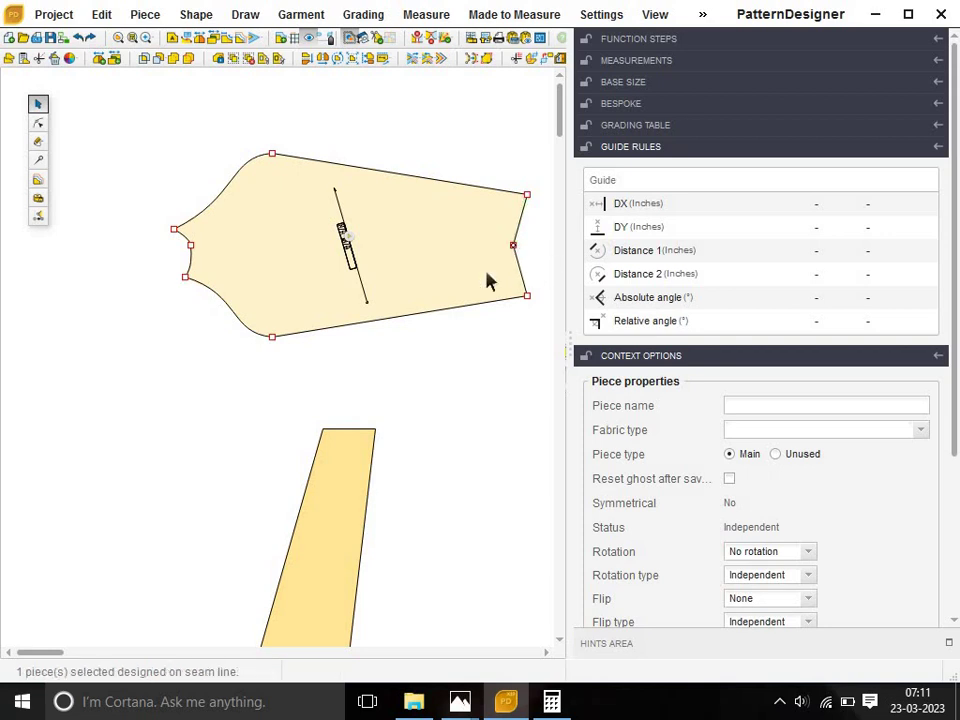
Delete the extra point midway along the sleeve's right edge
{"action": "left_click", "coordinate": [38, 122]}
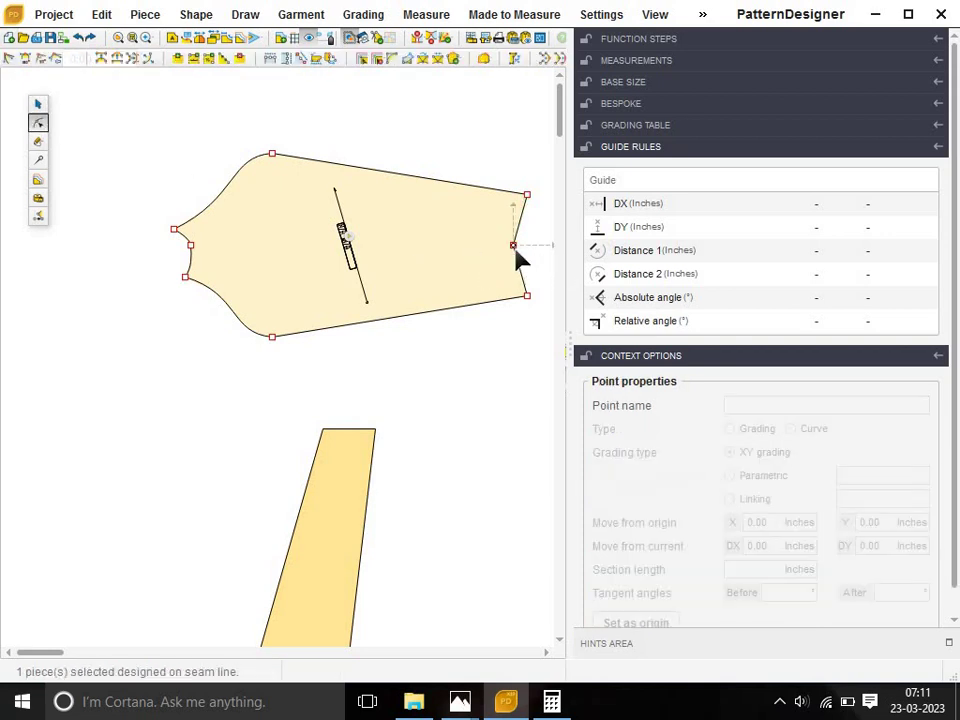
{"action": "left_click", "coordinate": [513, 247]}
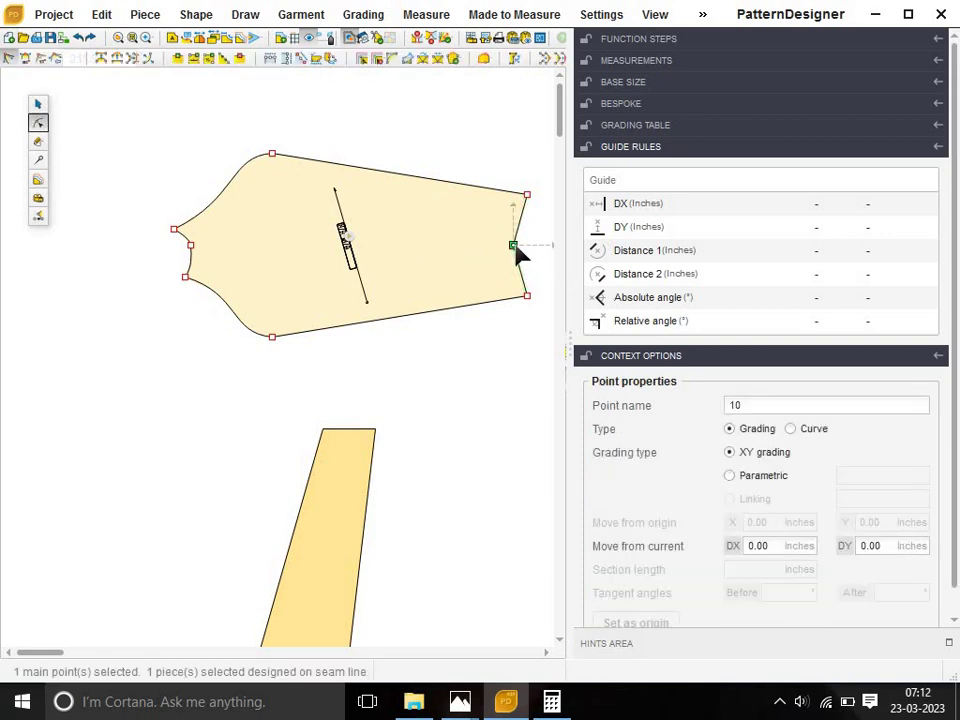
{"action": "left_click", "coordinate": [38, 105]}
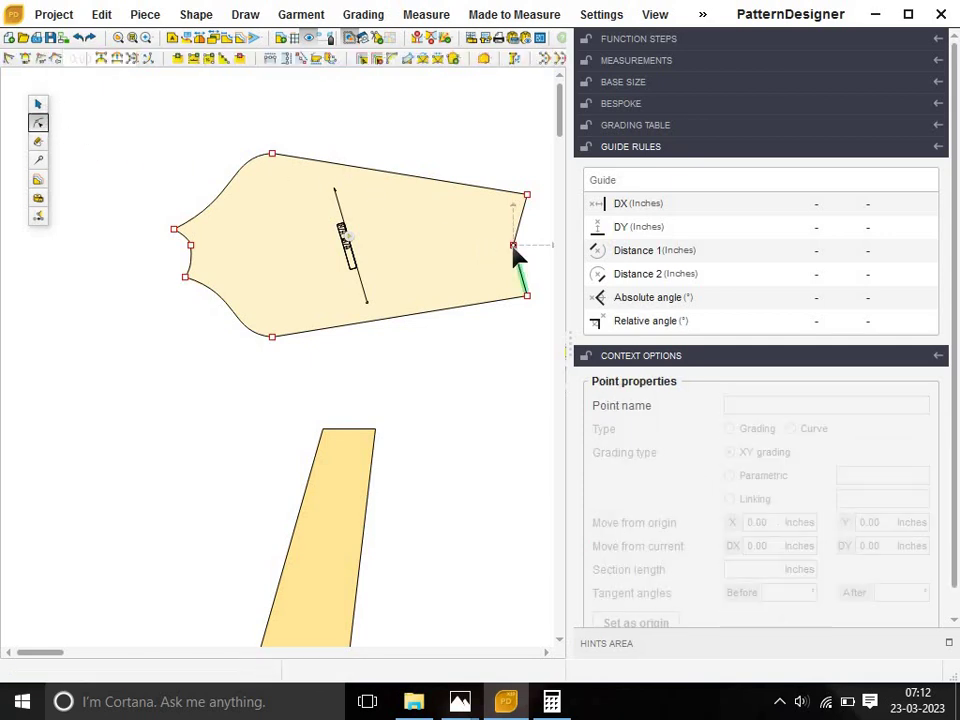
{"action": "key", "text": "Delete"}
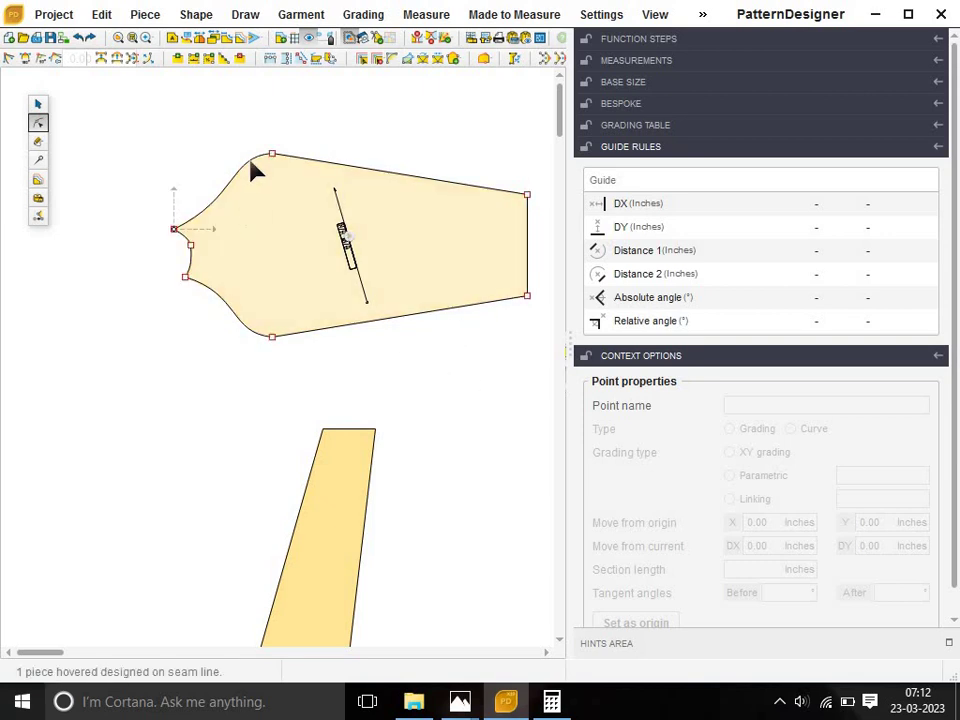
Reshape the sleeve cap curve near its top point
{"action": "left_click_drag", "start_coordinate": [247, 122], "coordinate": [280, 196]}
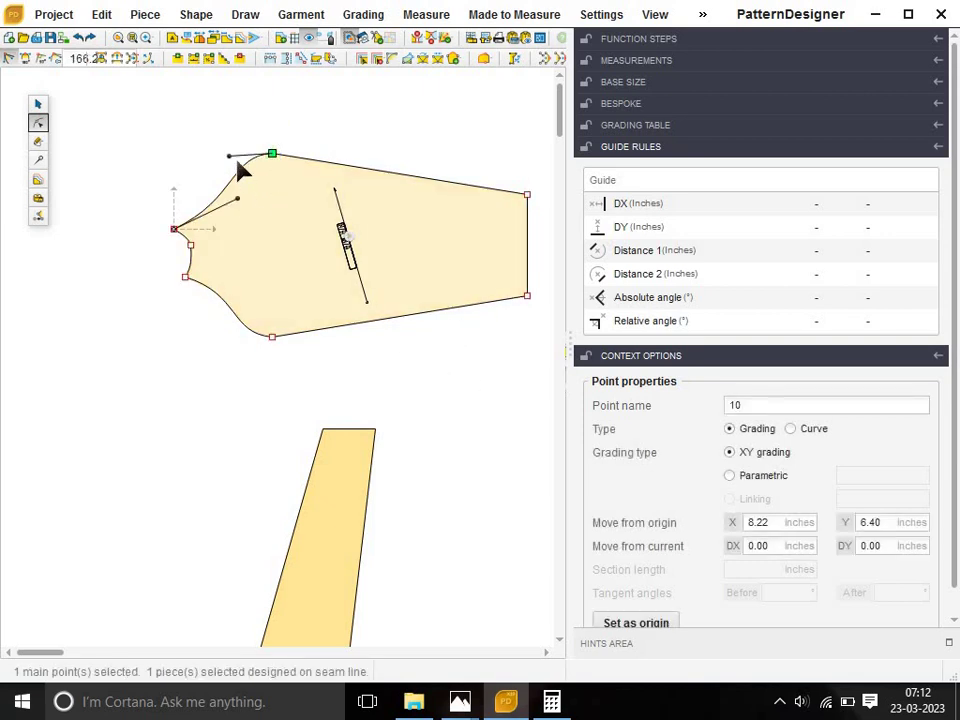
{"action": "left_click_drag", "start_coordinate": [232, 160], "coordinate": [256, 190]}
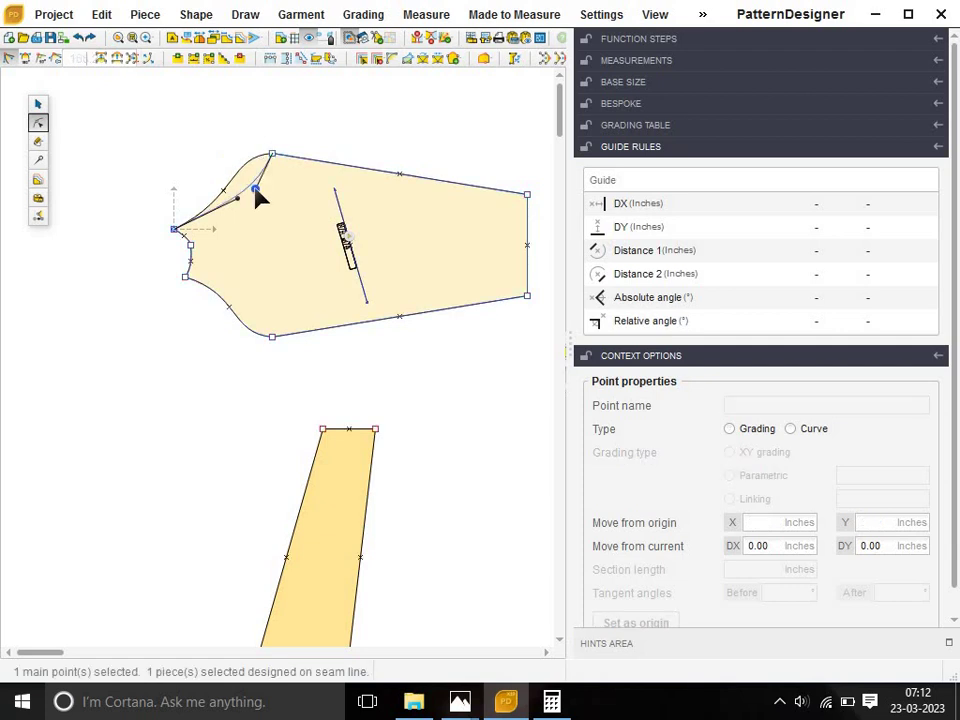
{"action": "left_click", "coordinate": [260, 381]}
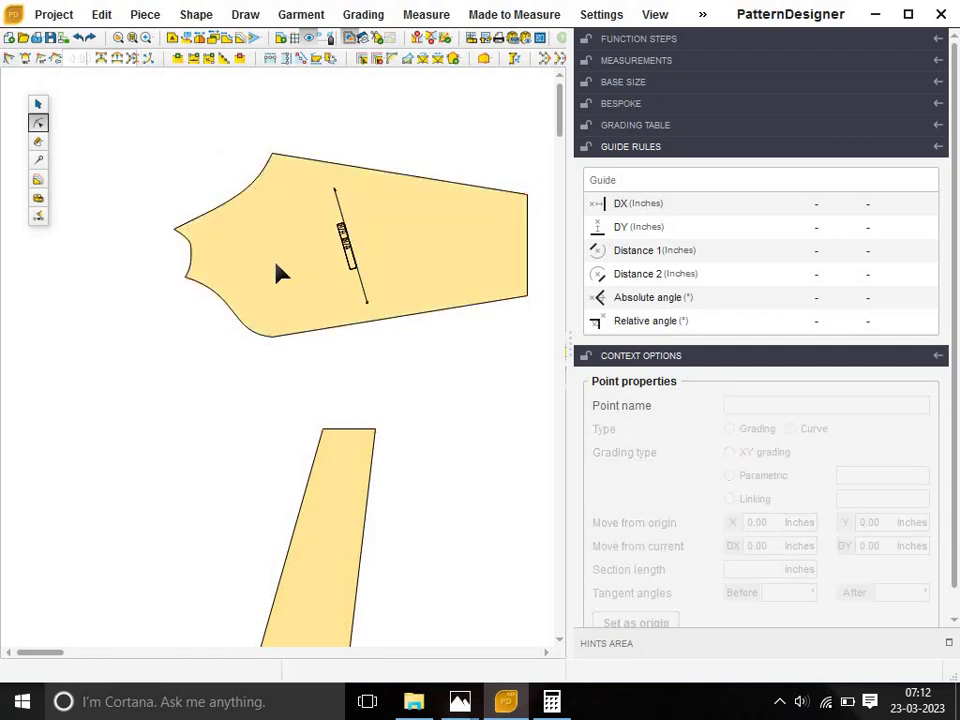
Drag the lower underarm point's control handle to smooth that curve
{"action": "left_click", "coordinate": [274, 310]}
{"action": "left_click", "coordinate": [272, 338]}
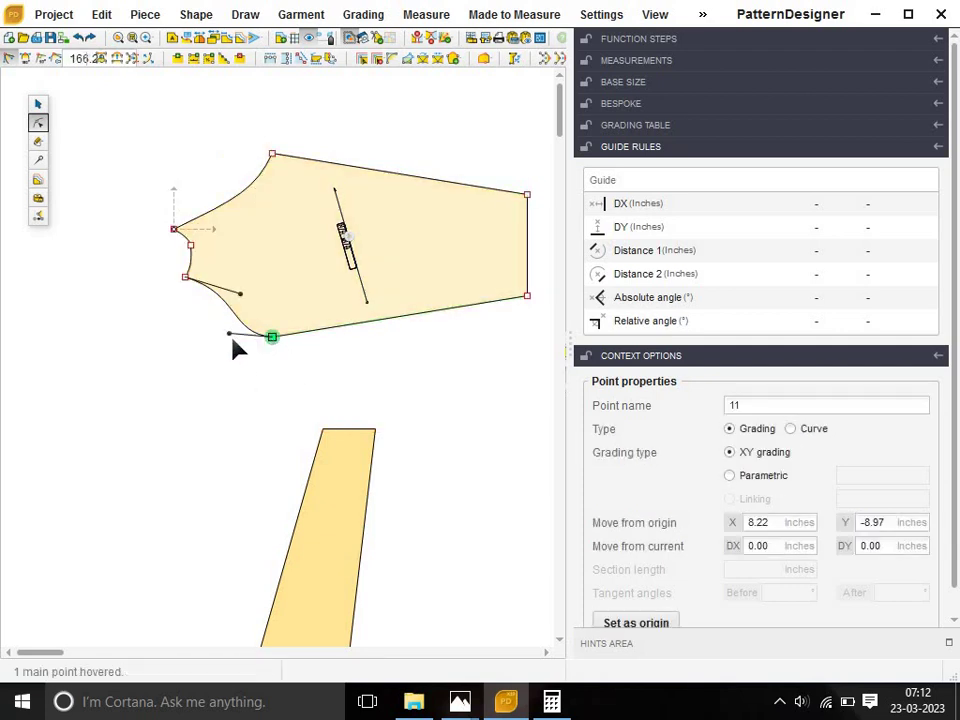
{"action": "left_click", "coordinate": [243, 322]}
{"action": "left_click_drag", "start_coordinate": [243, 322], "coordinate": [255, 315]}
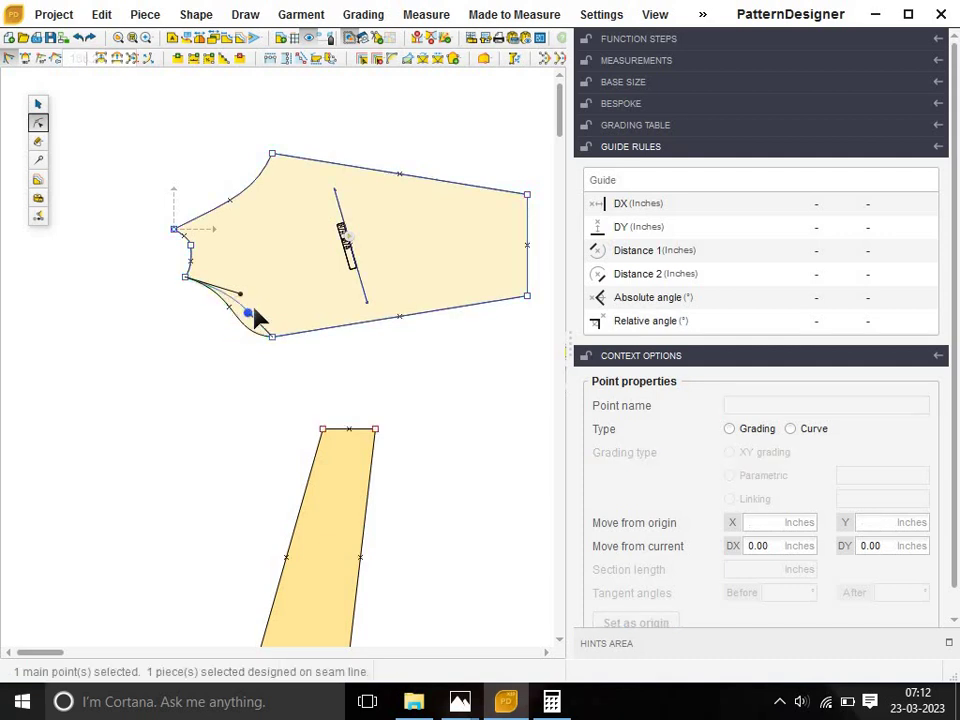
{"action": "left_click", "coordinate": [203, 382]}
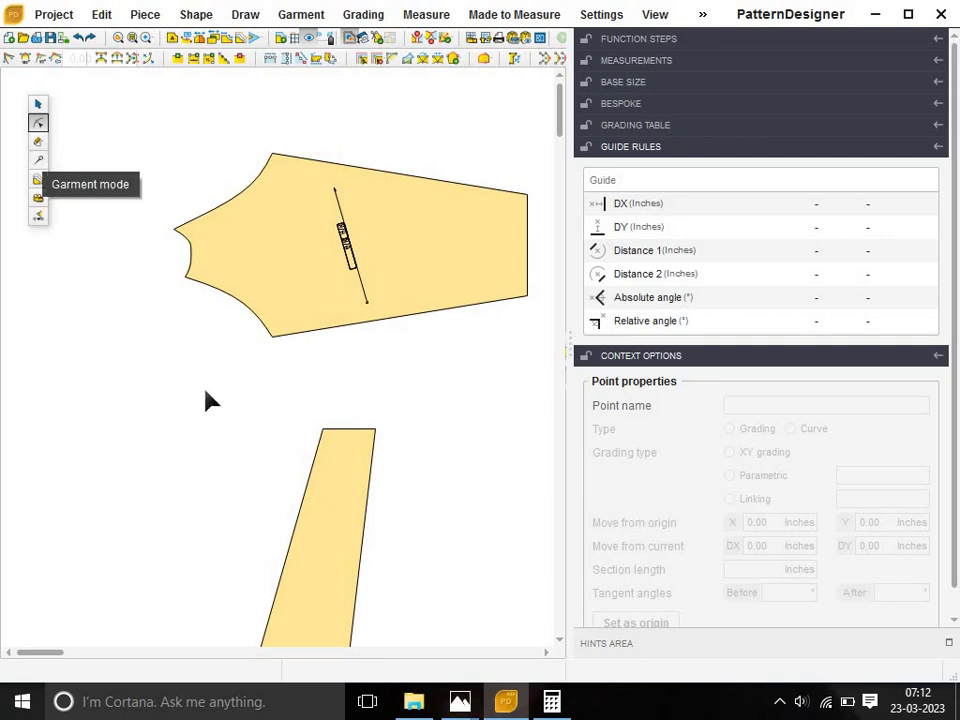
Zoom out and move the front body pieces to the far left, clear of the sleeve
{"action": "scroll", "coordinate": [244, 282], "scroll_direction": "down", "scroll_amount": 3}
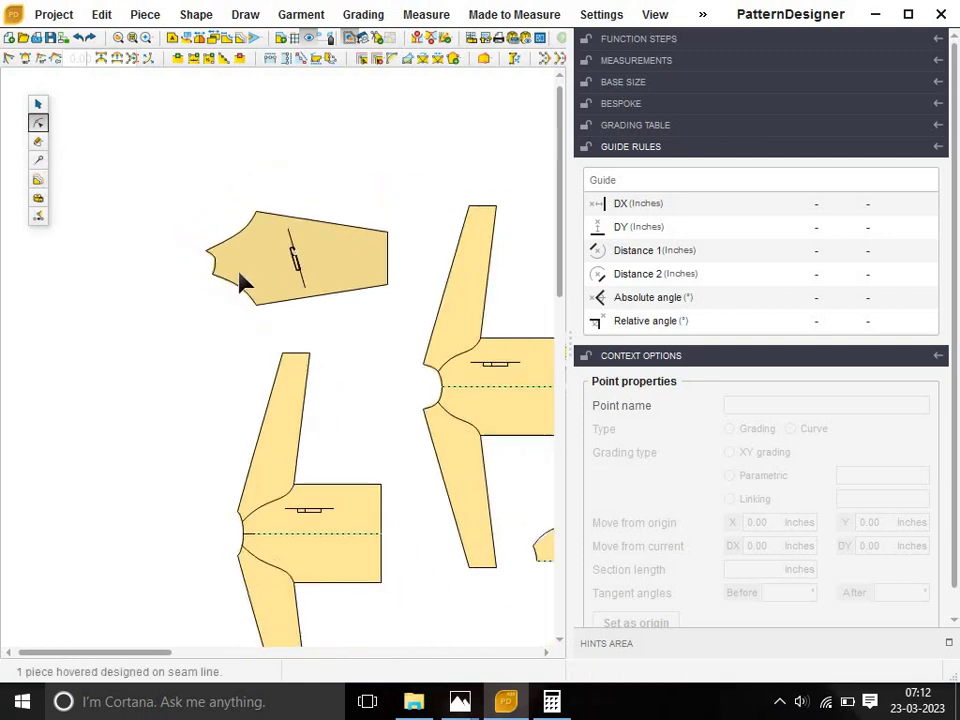
{"action": "scroll", "coordinate": [244, 282], "scroll_direction": "down", "scroll_amount": 2}
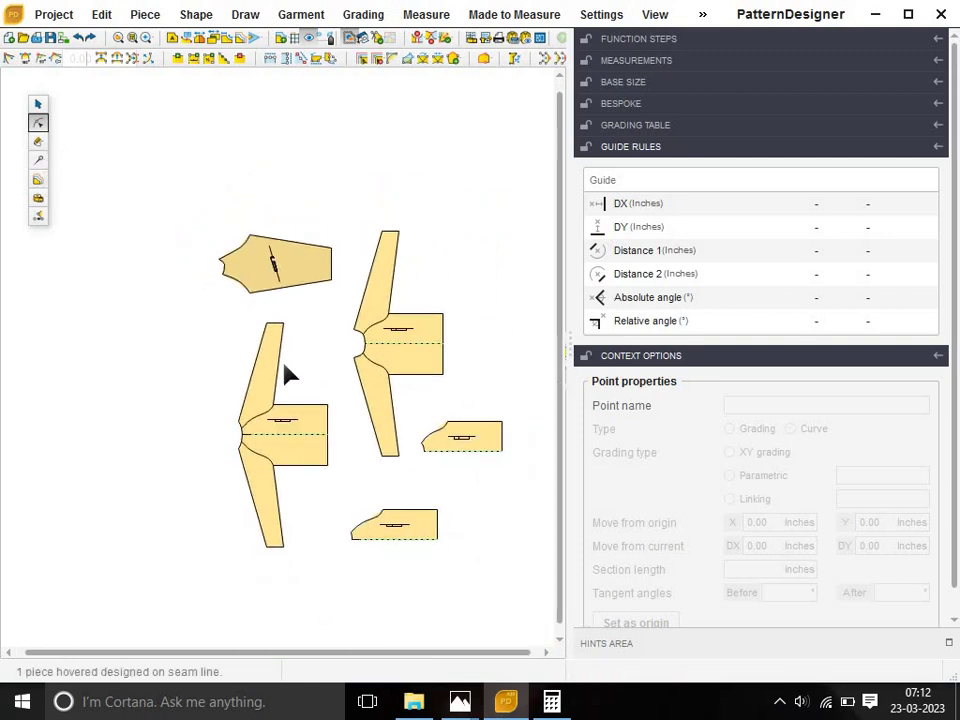
{"action": "left_click", "coordinate": [38, 103]}
{"action": "left_click", "coordinate": [268, 439]}
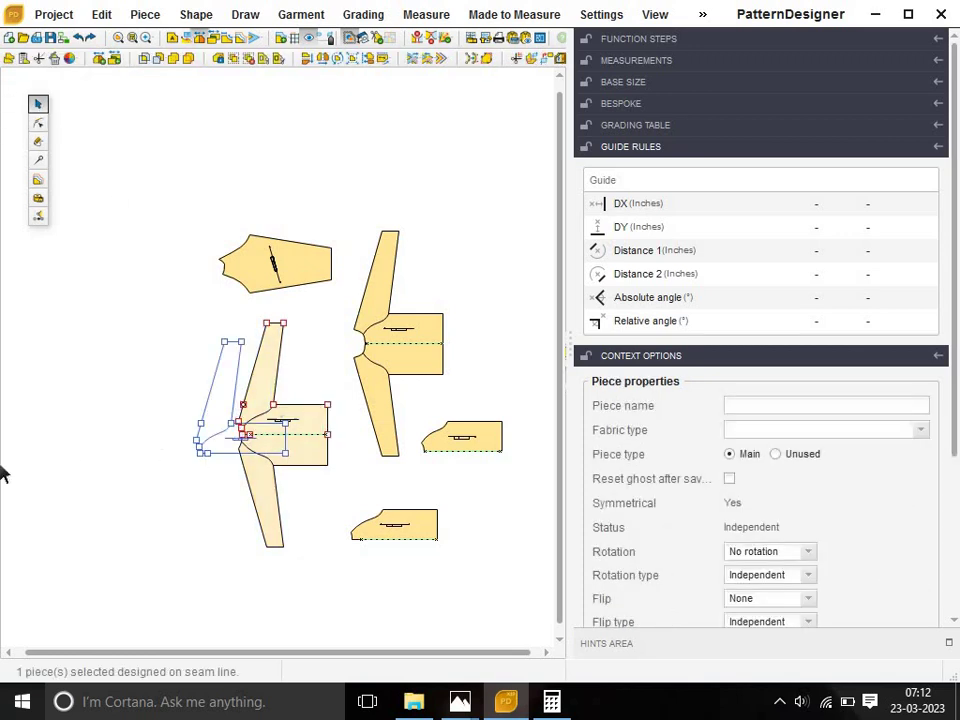
{"action": "left_click_drag", "start_coordinate": [4, 475], "coordinate": [6, 478]}
{"action": "left_click_drag", "start_coordinate": [428, 352], "coordinate": [224, 418]}
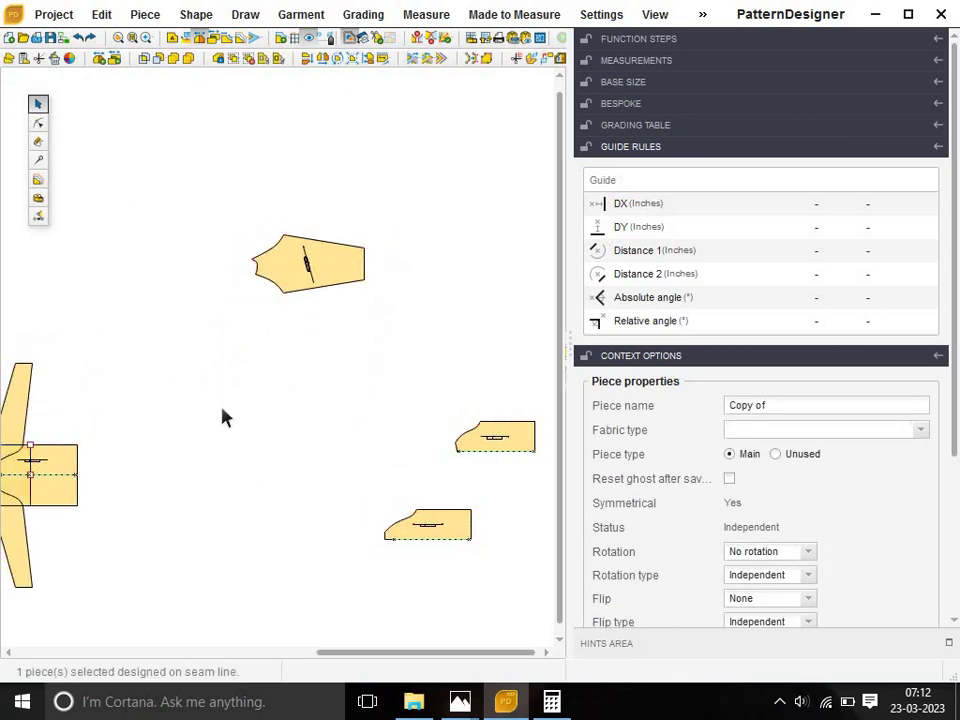
{"action": "left_click", "coordinate": [39, 122]}
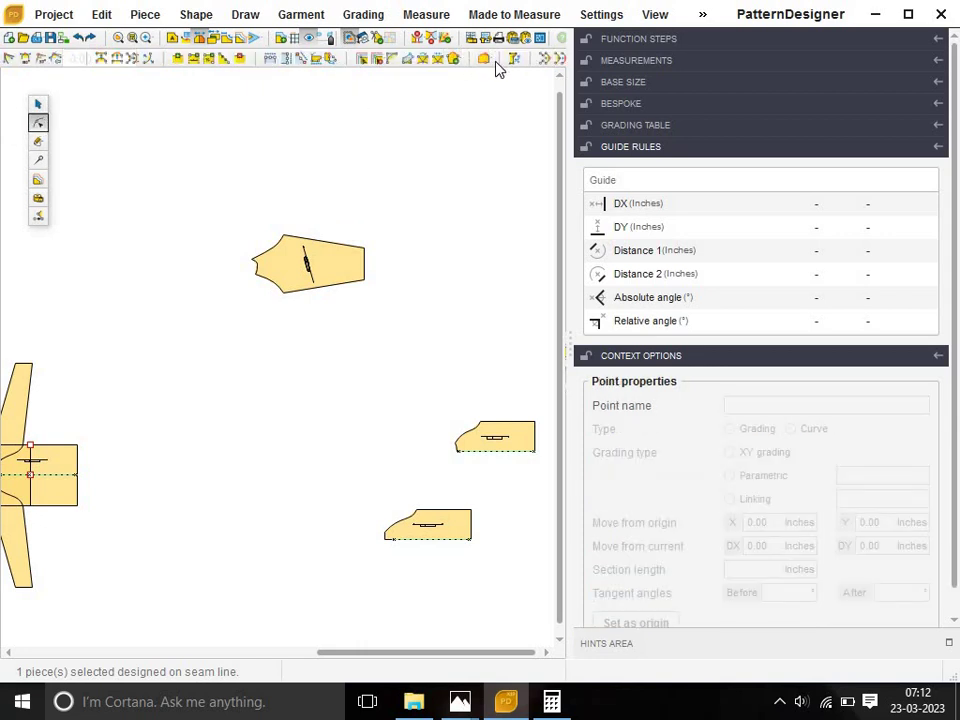
Close the French curve options and collapse the side panels to widen the canvas
{"action": "left_click", "coordinate": [483, 59]}
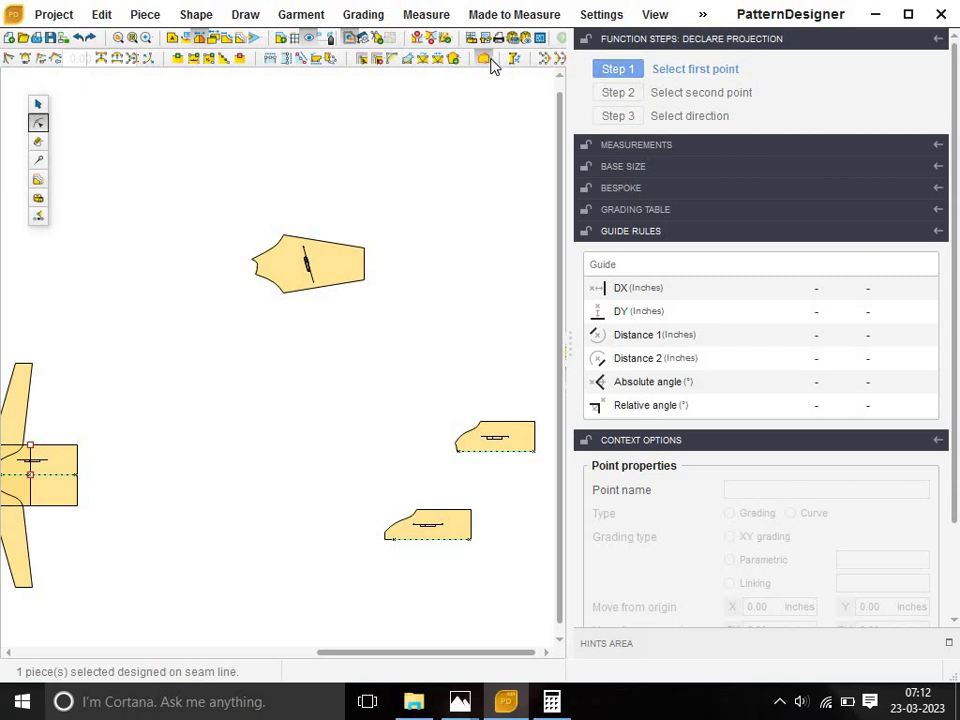
{"action": "left_click", "coordinate": [456, 60]}
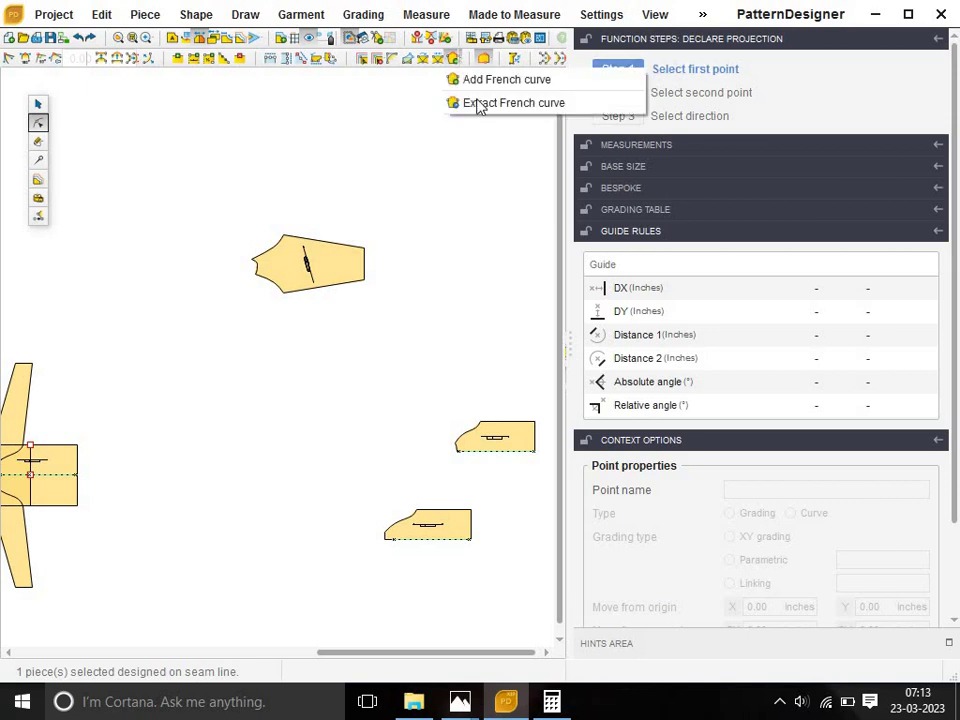
{"action": "left_click", "coordinate": [491, 163]}
{"action": "scroll", "coordinate": [491, 163], "scroll_direction": "up", "scroll_amount": 2}
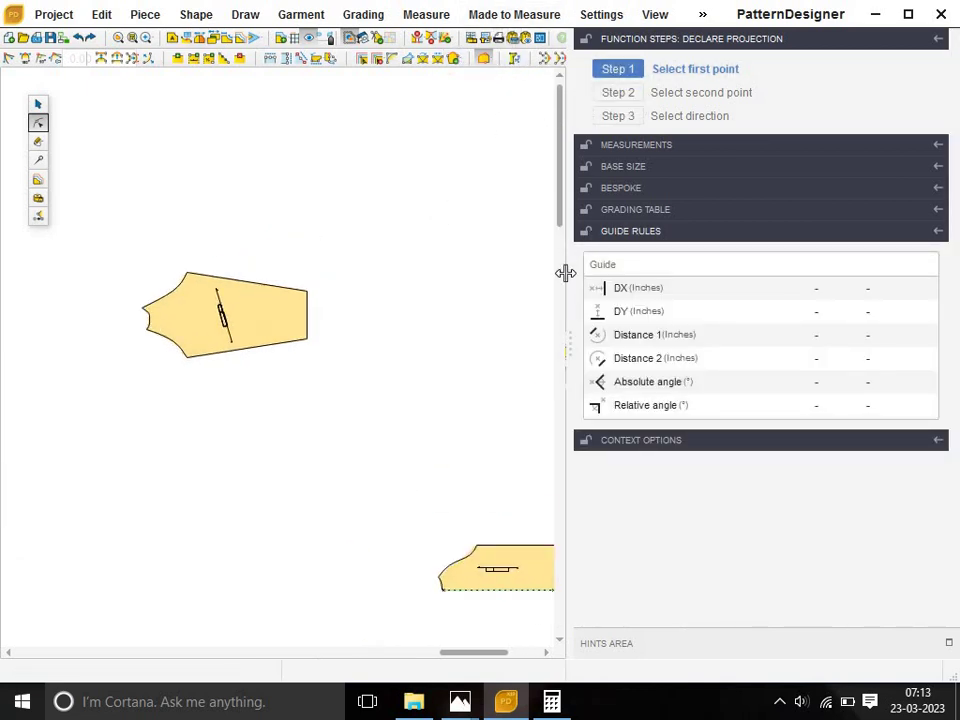
{"action": "double_click", "coordinate": [571, 342]}
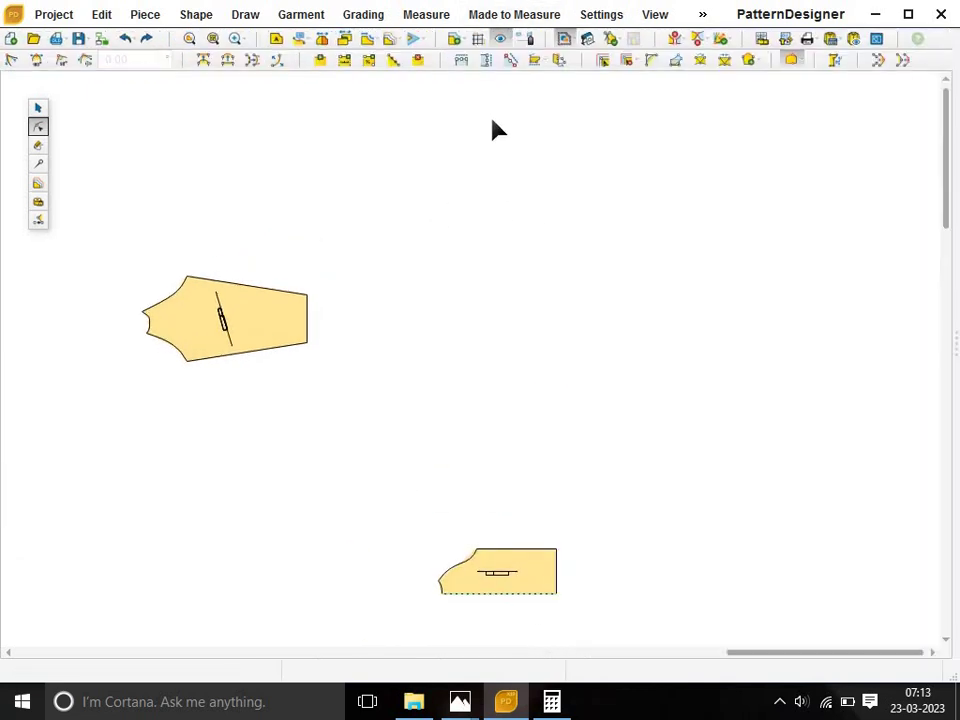
Declare a projection on the sleeve from its left cap point along the top edge, then undo it
{"action": "left_click", "coordinate": [802, 62]}
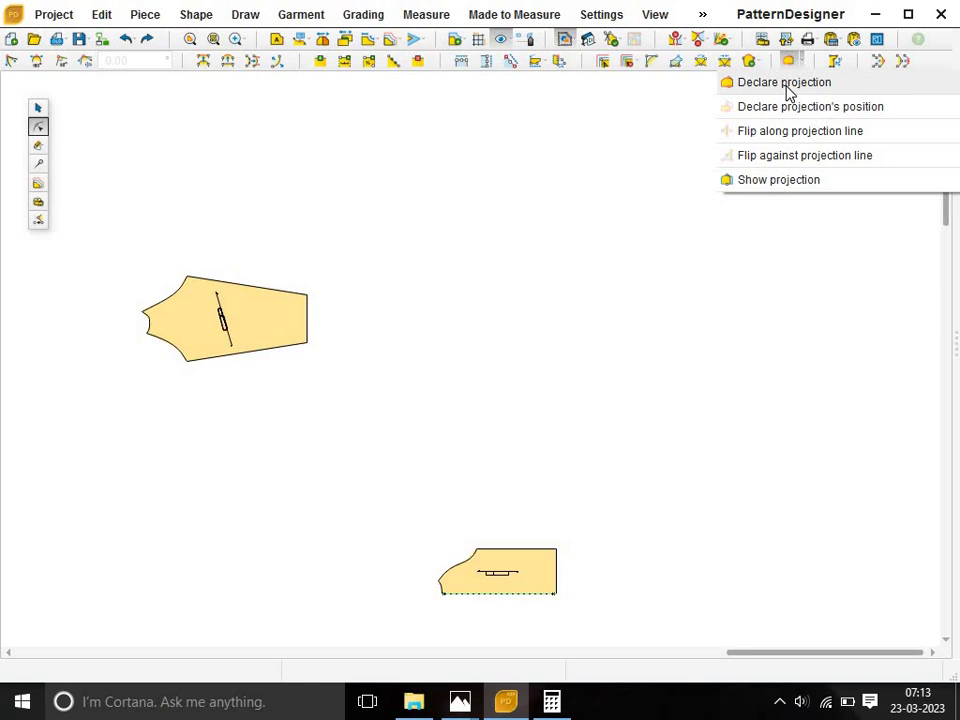
{"action": "left_click", "coordinate": [786, 87]}
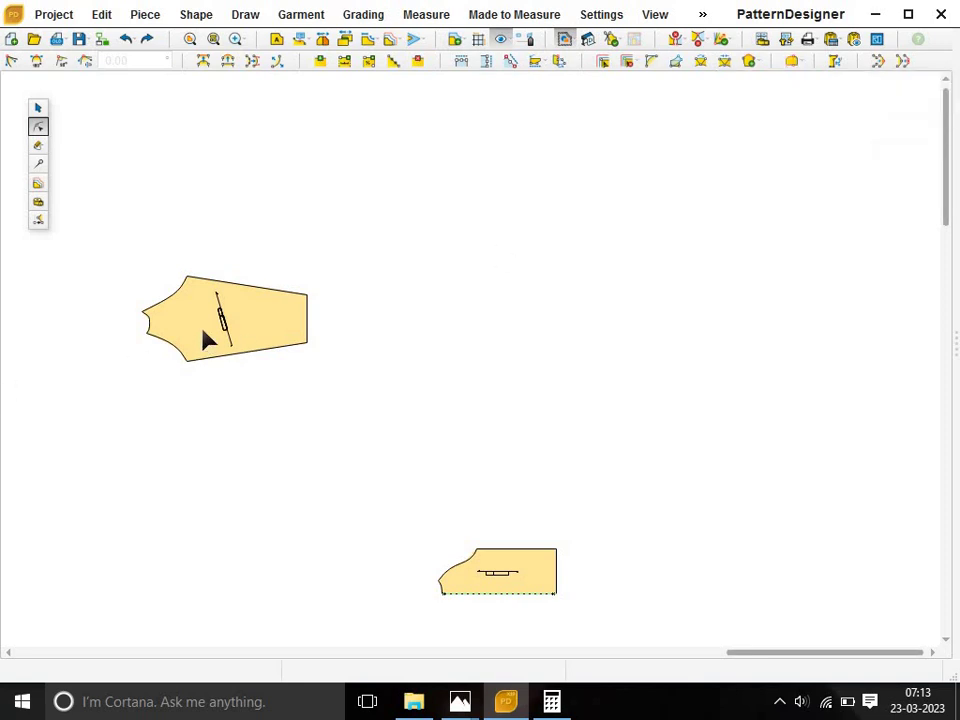
{"action": "left_click", "coordinate": [142, 322]}
{"action": "left_click", "coordinate": [147, 320]}
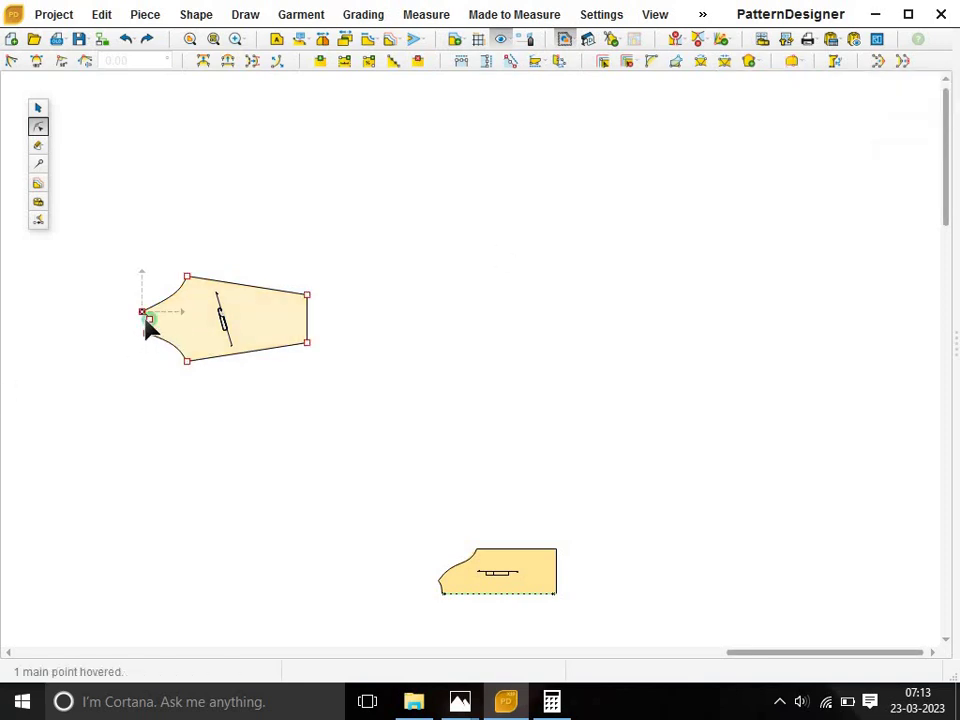
{"action": "left_click", "coordinate": [307, 325]}
{"action": "left_click", "coordinate": [251, 288]}
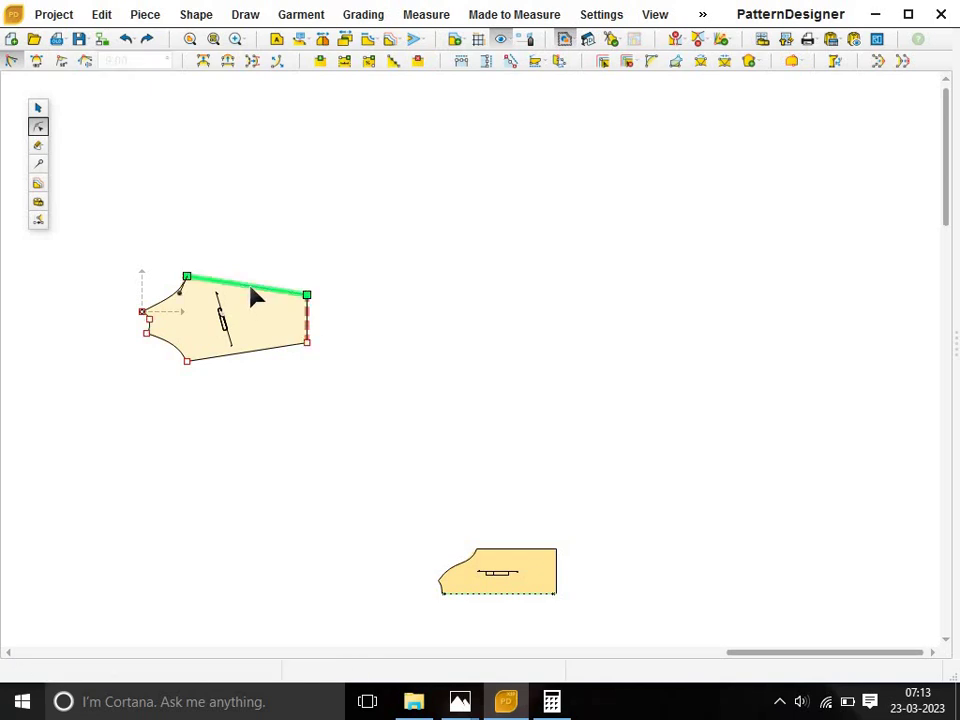
{"action": "left_click", "coordinate": [790, 60]}
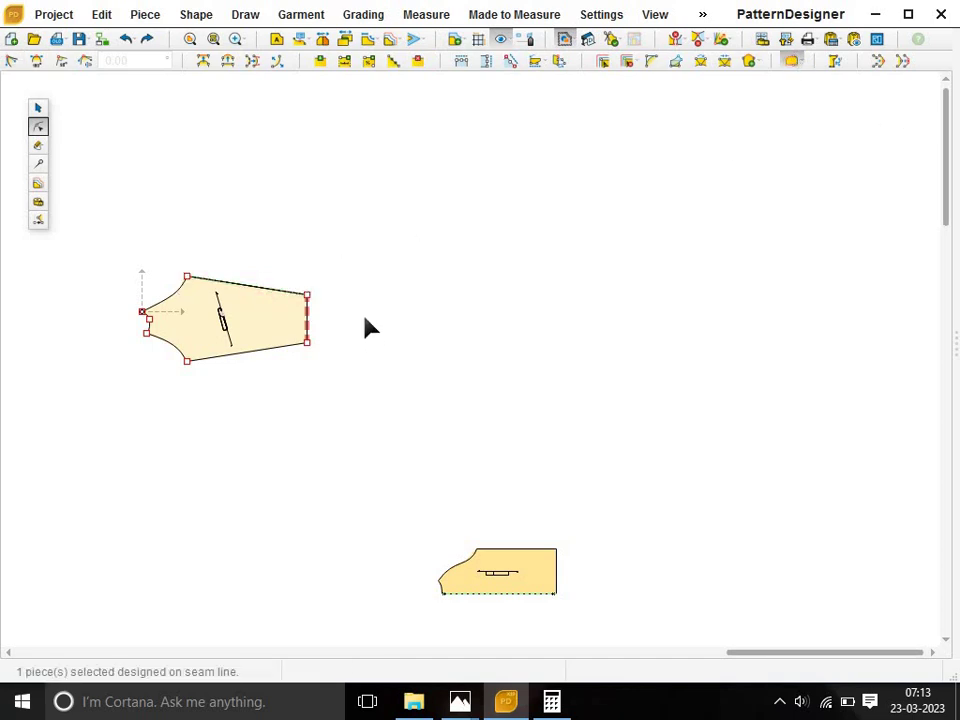
{"action": "left_click", "coordinate": [124, 42]}
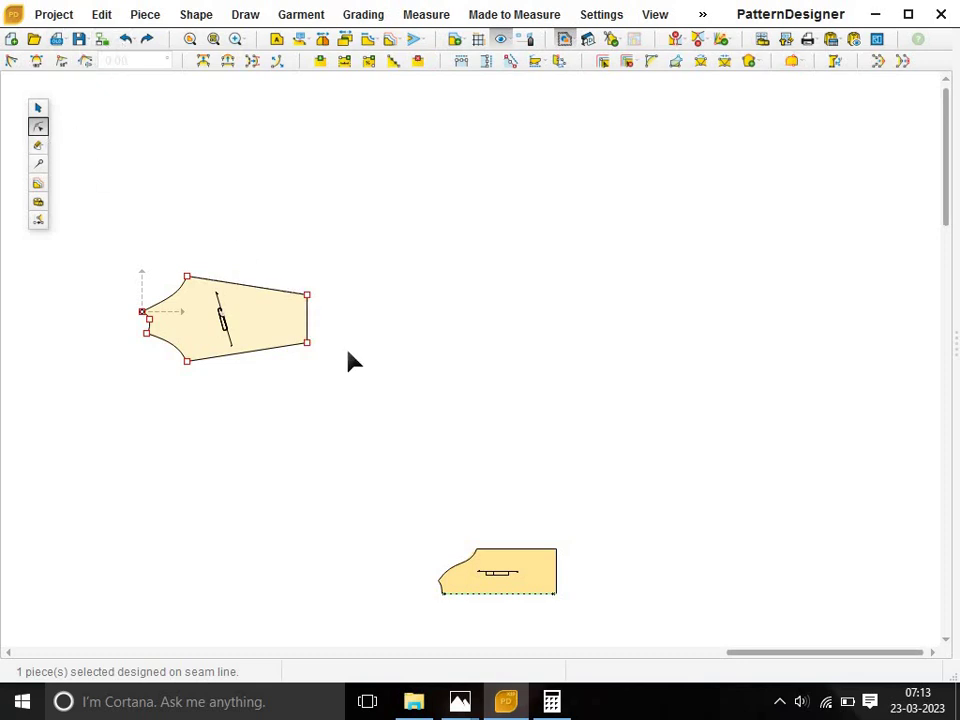
Divide the sleeve's wrist edge into 2 equal parts and collapse the side panels again
{"action": "left_click", "coordinate": [308, 325]}
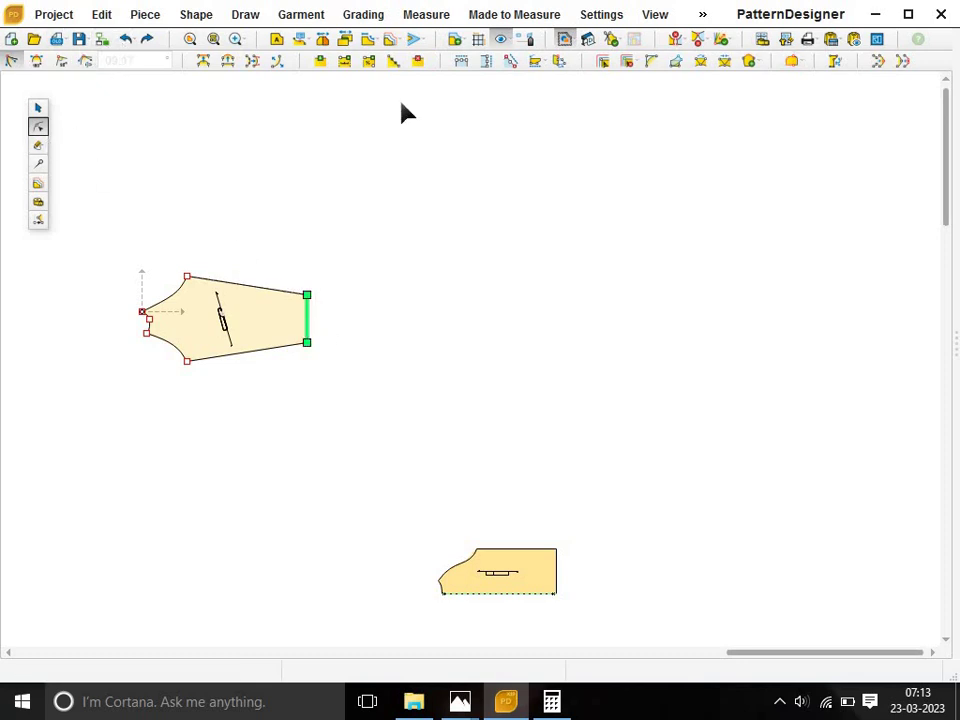
{"action": "left_click", "coordinate": [393, 60]}
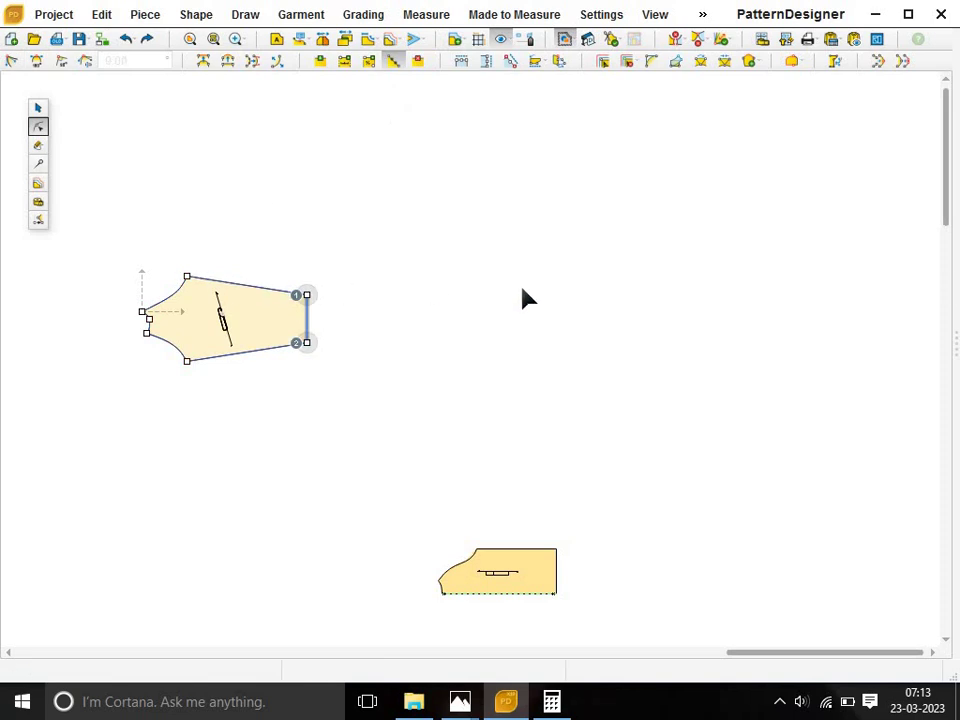
{"action": "left_click", "coordinate": [950, 338]}
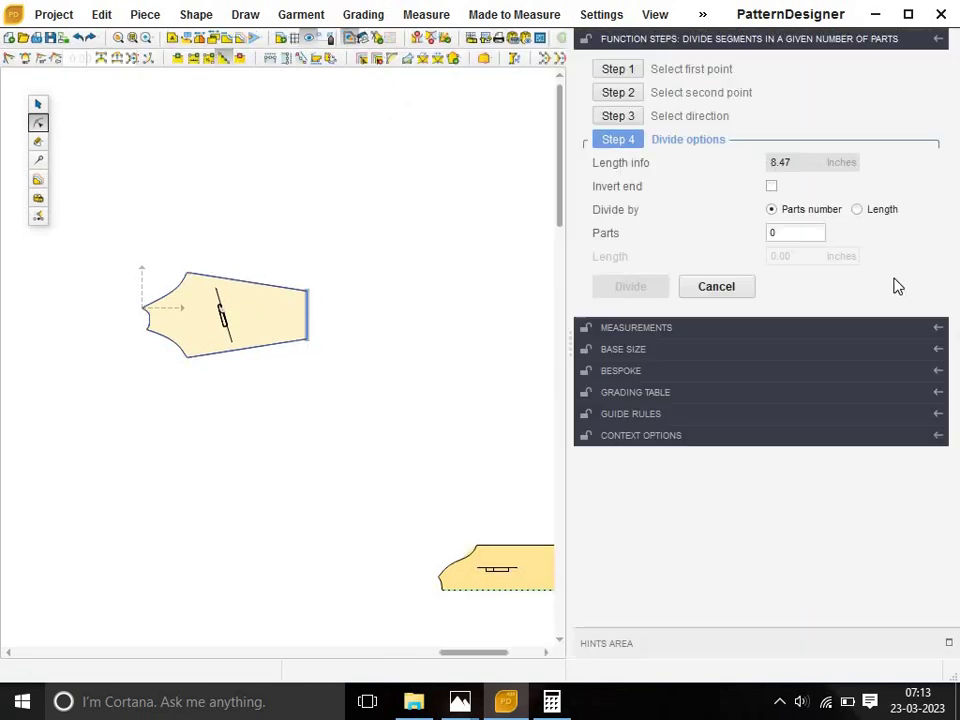
{"action": "double_click", "coordinate": [773, 232]}
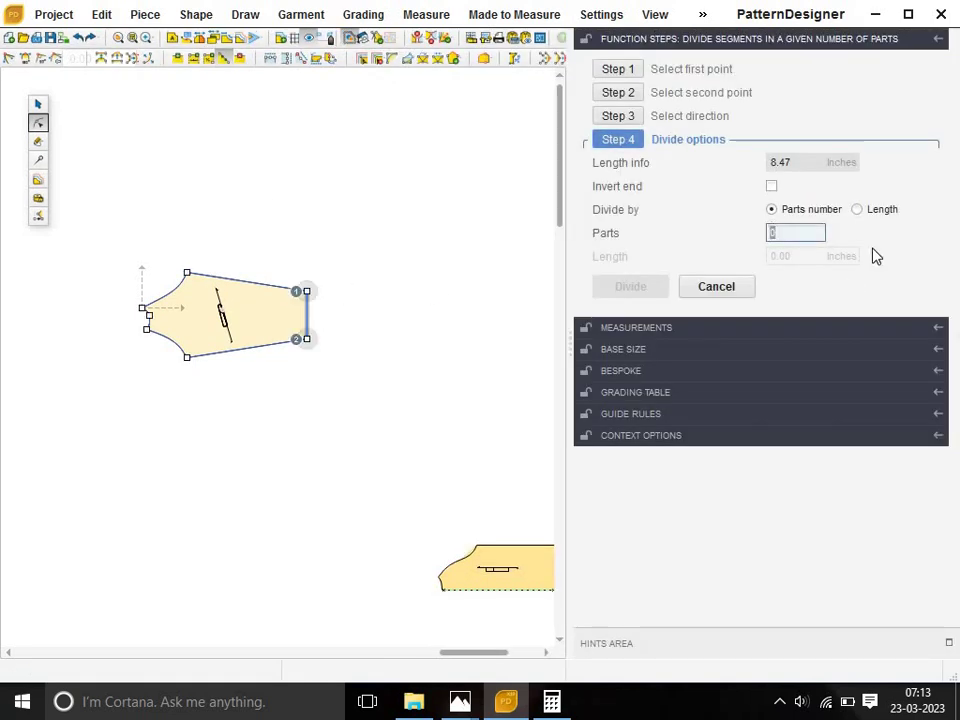
{"action": "type", "text": "2"}
{"action": "key", "text": "Tab"}
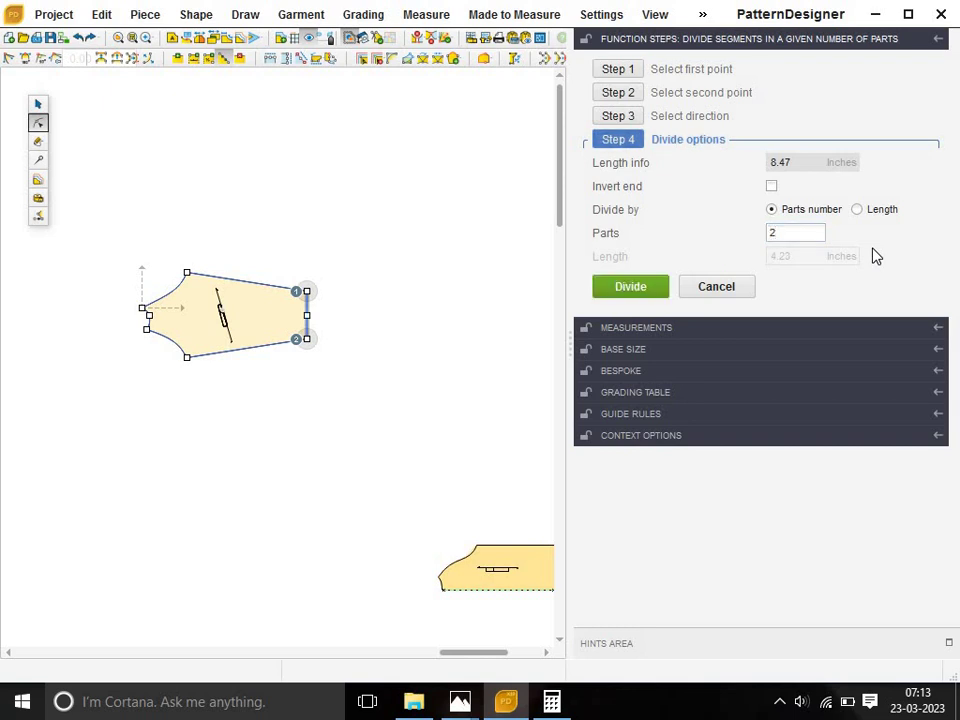
{"action": "left_click", "coordinate": [655, 285]}
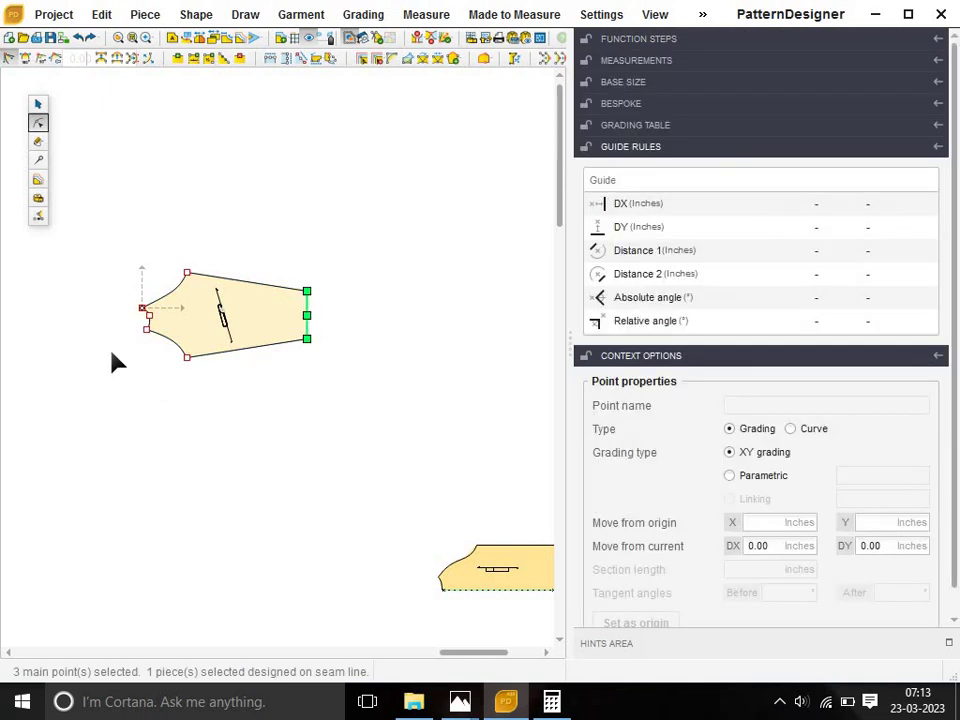
{"action": "left_click", "coordinate": [37, 125]}
{"action": "double_click", "coordinate": [570, 345]}
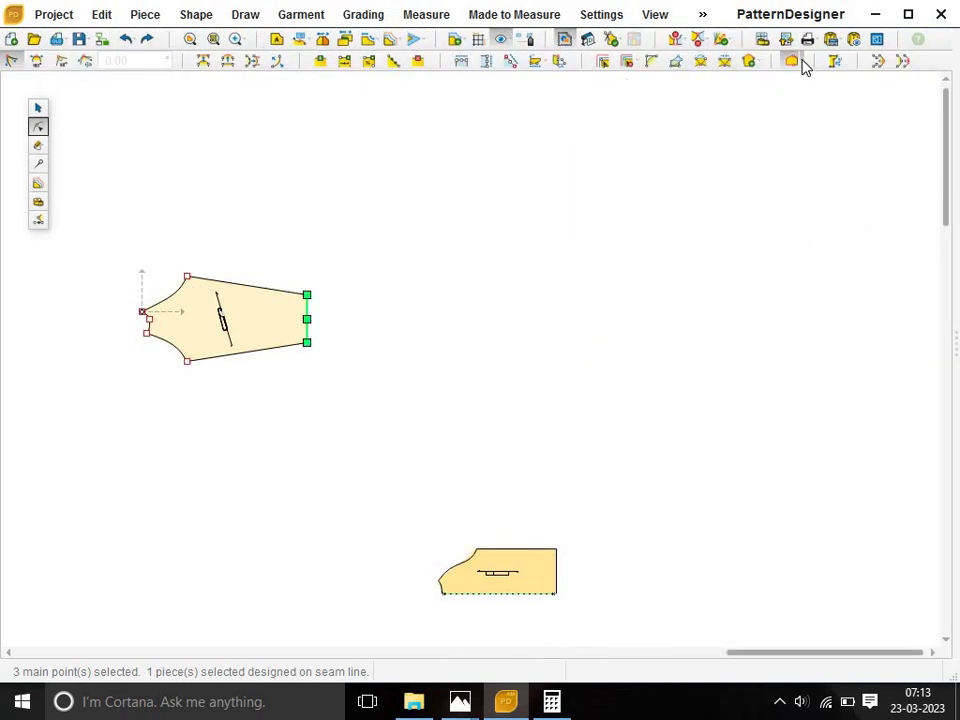
Declare a horizontal projection line from the sleeve's left cap point to the wrist midpoint
{"action": "left_click", "coordinate": [803, 66]}
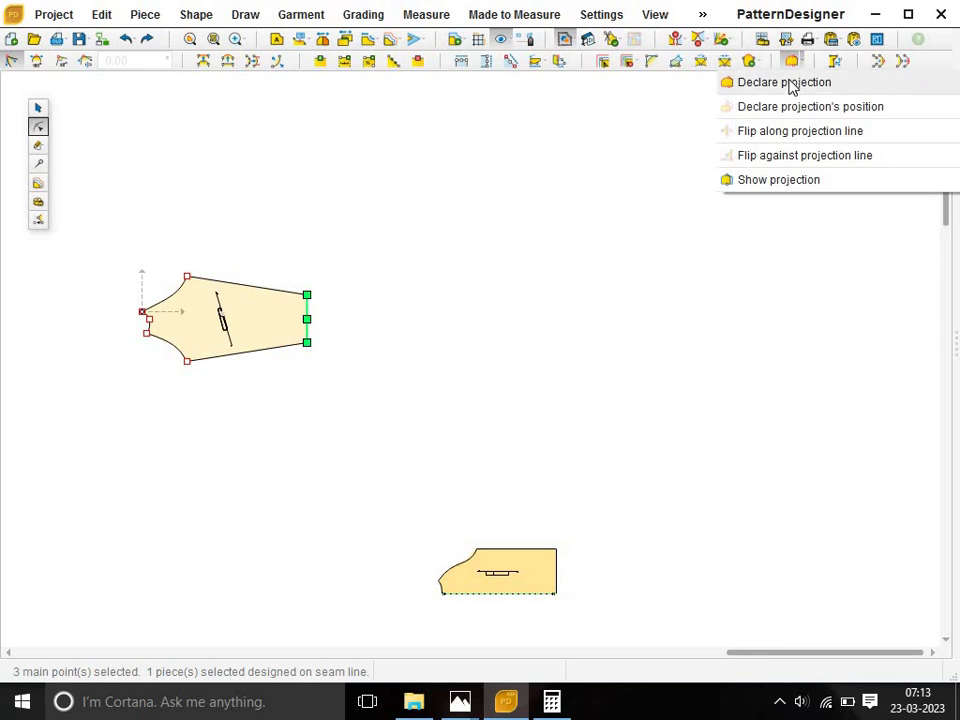
{"action": "left_click", "coordinate": [790, 83]}
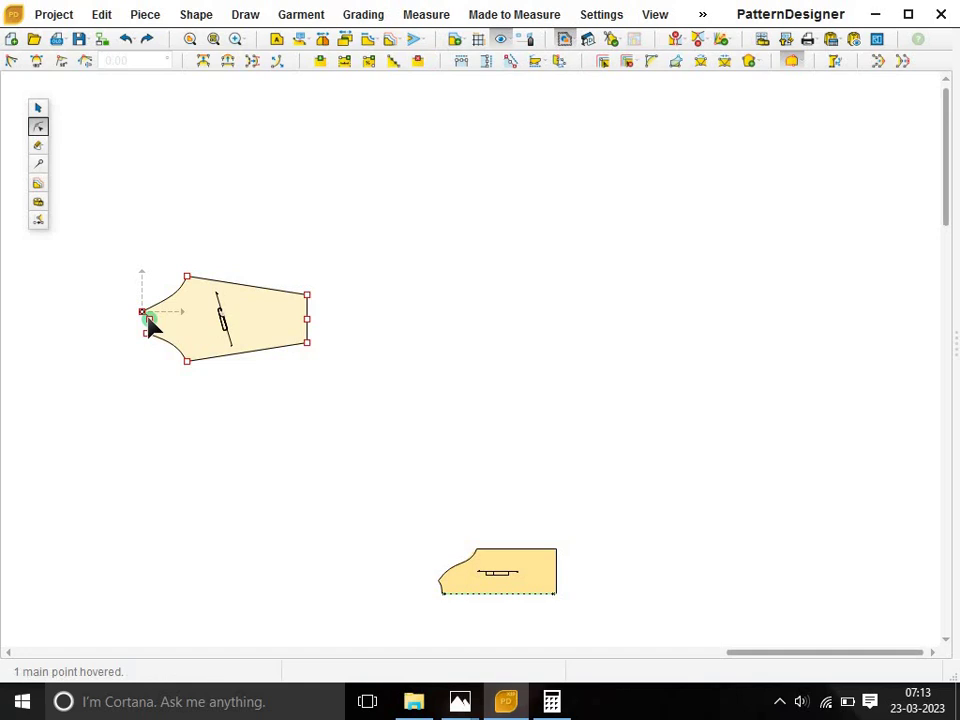
{"action": "left_click", "coordinate": [148, 320]}
{"action": "left_click", "coordinate": [307, 320]}
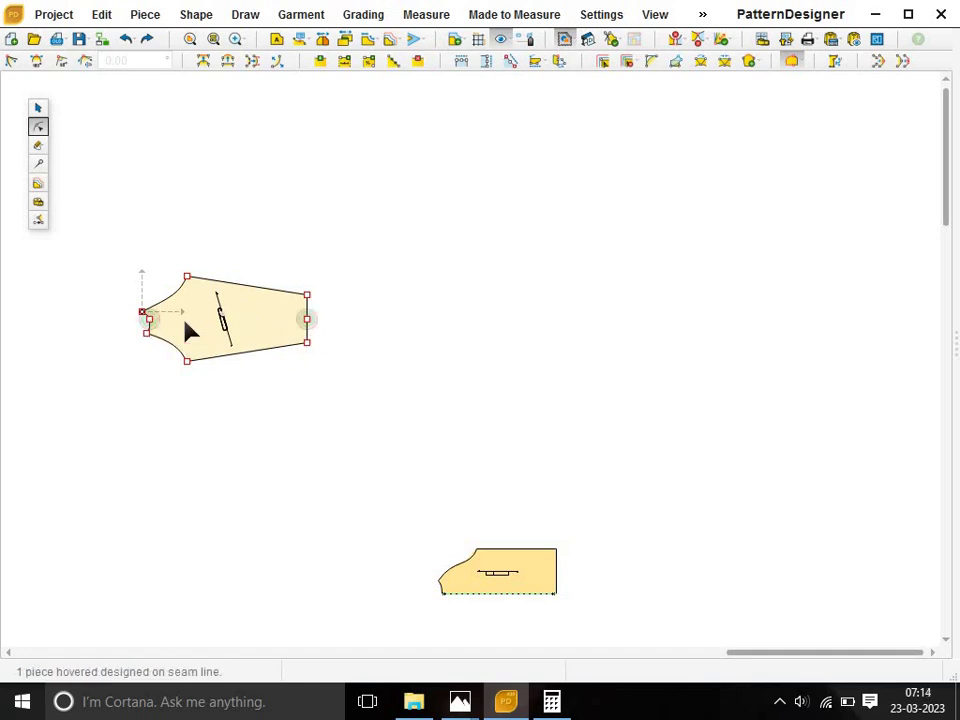
{"action": "left_click", "coordinate": [212, 319]}
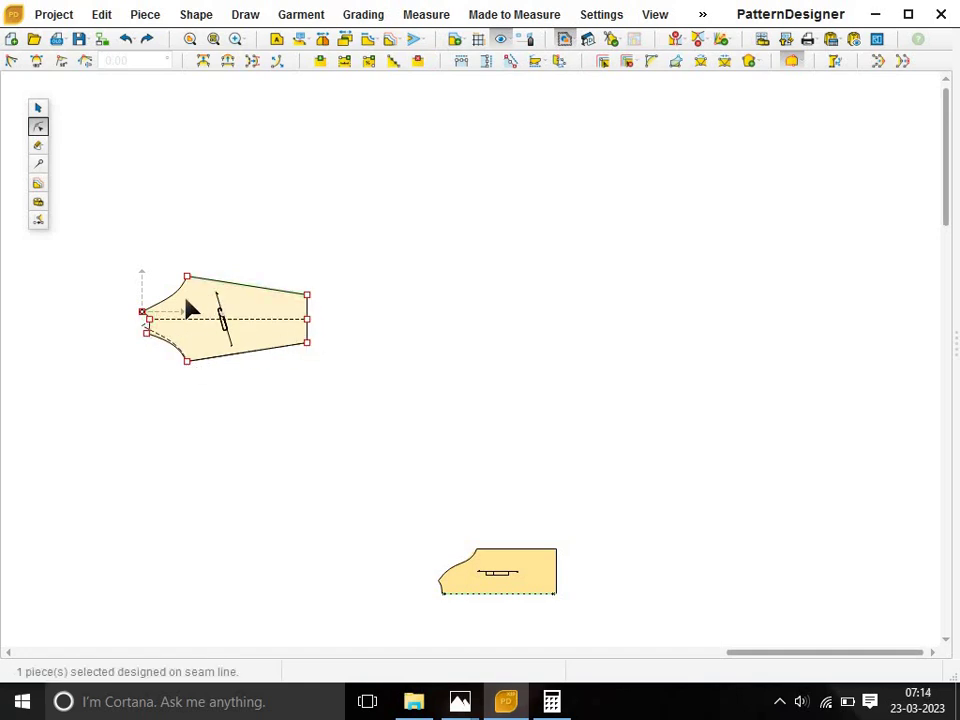
{"action": "scroll", "coordinate": [190, 308], "scroll_direction": "up", "scroll_amount": 1}
{"action": "scroll", "coordinate": [190, 308], "scroll_direction": "up", "scroll_amount": 1}
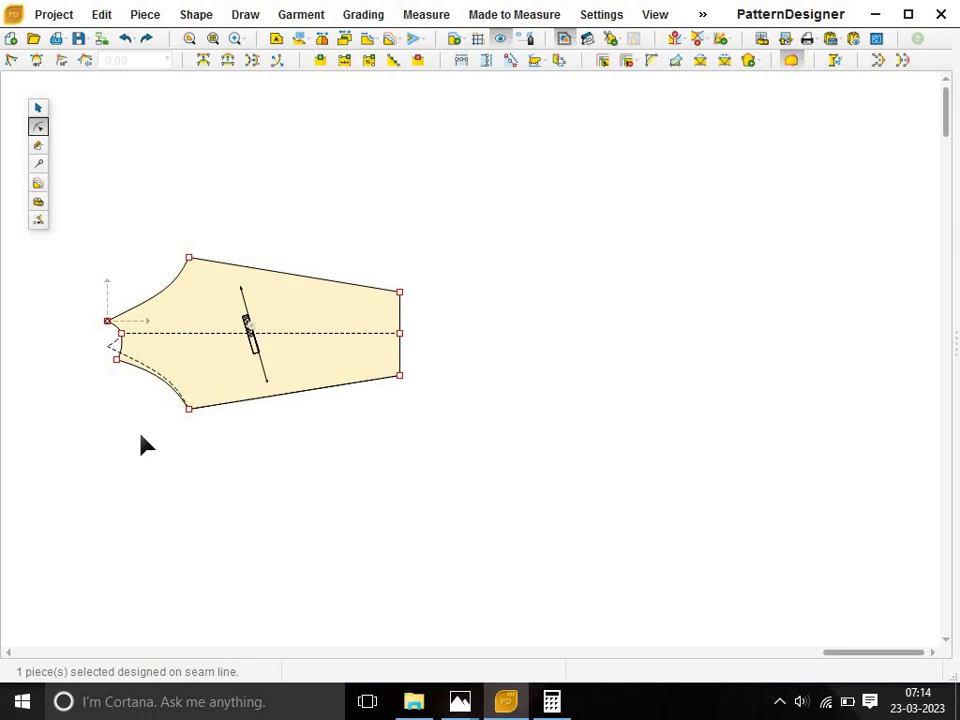
{"action": "left_click", "coordinate": [124, 40]}
Undo the previous projection and mirror the sleeve top to bottom
{"action": "left_click", "coordinate": [124, 42]}
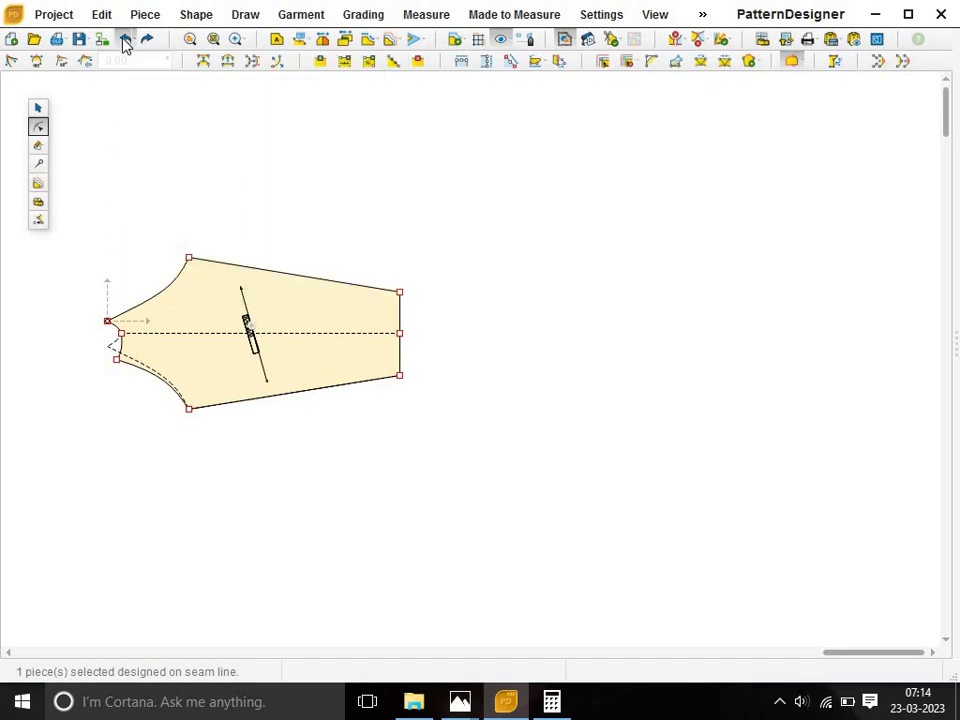
{"action": "left_click", "coordinate": [490, 410]}
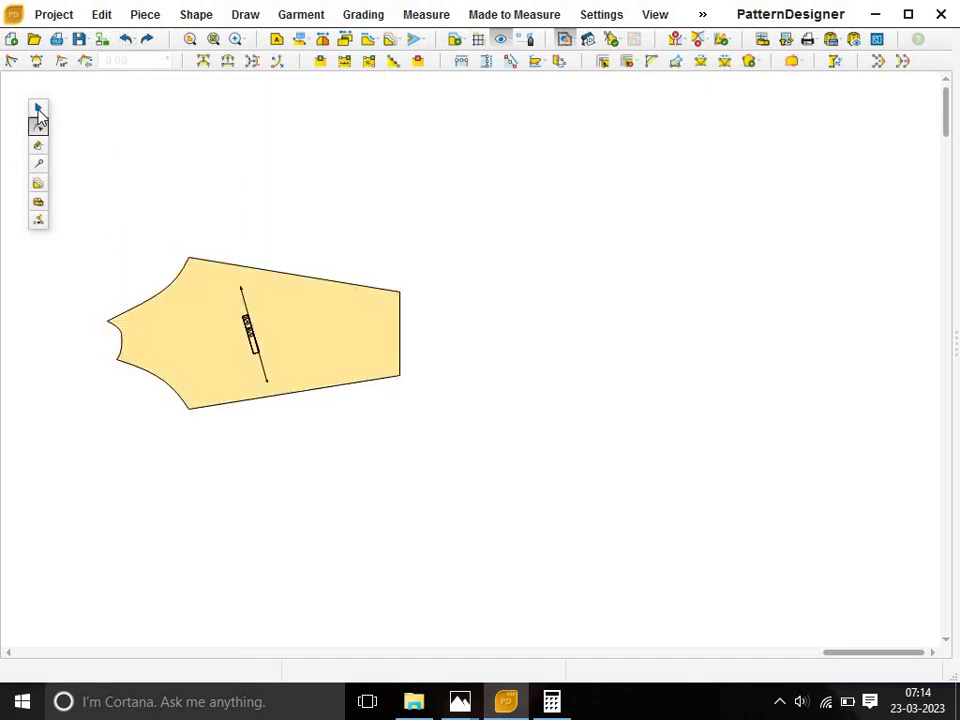
{"action": "left_click", "coordinate": [38, 107]}
{"action": "left_click", "coordinate": [208, 337]}
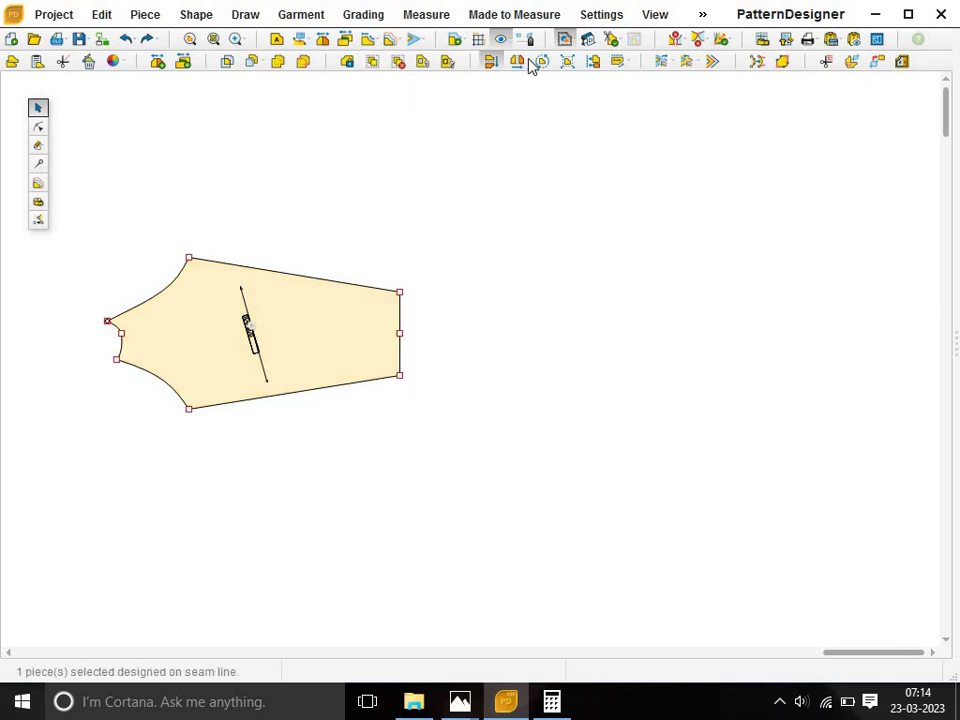
{"action": "left_click", "coordinate": [491, 61]}
{"action": "left_click", "coordinate": [429, 414]}
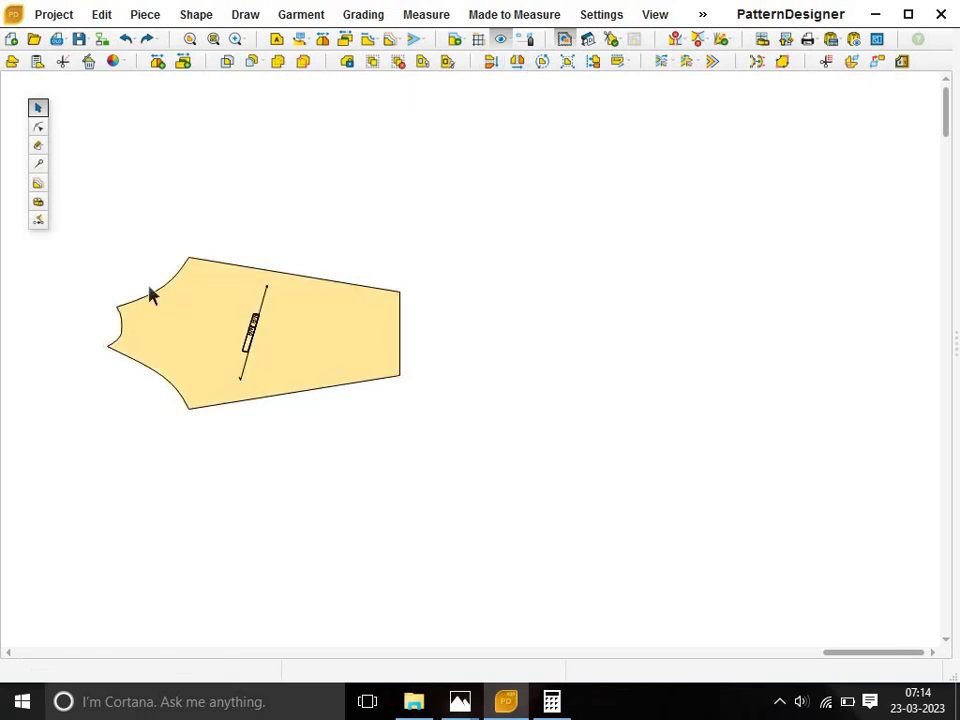
Declare a projection line across the sleeve from the left middle point to the right-edge middle point
{"action": "left_click", "coordinate": [38, 128]}
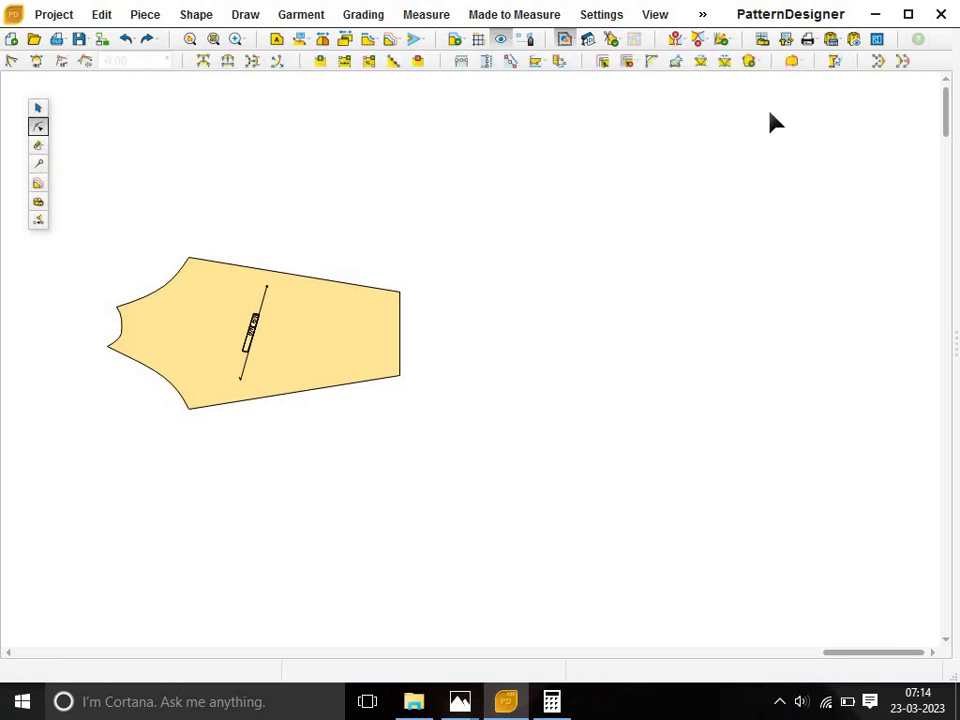
{"action": "left_click", "coordinate": [806, 65]}
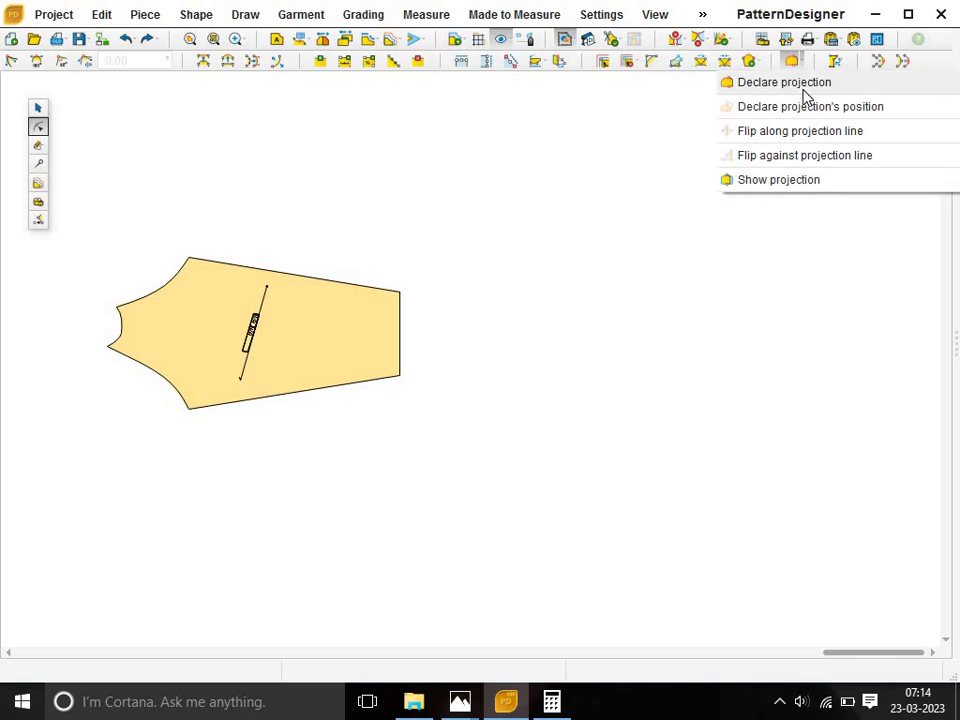
{"action": "left_click", "coordinate": [806, 86]}
{"action": "left_click", "coordinate": [120, 343]}
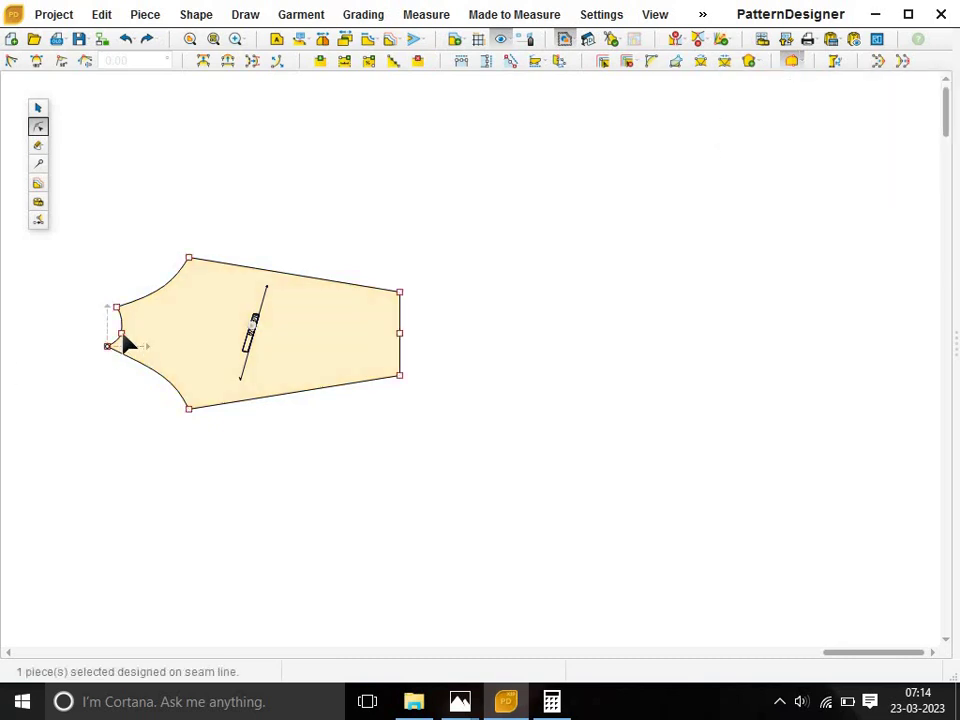
{"action": "left_click", "coordinate": [400, 333]}
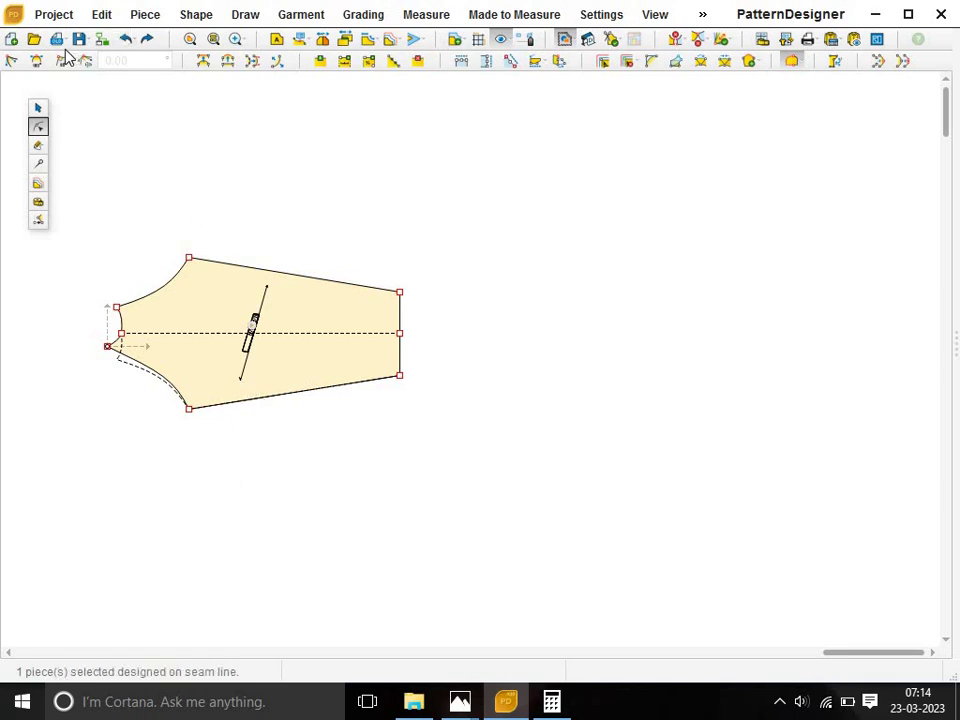
{"action": "left_click", "coordinate": [38, 107]}
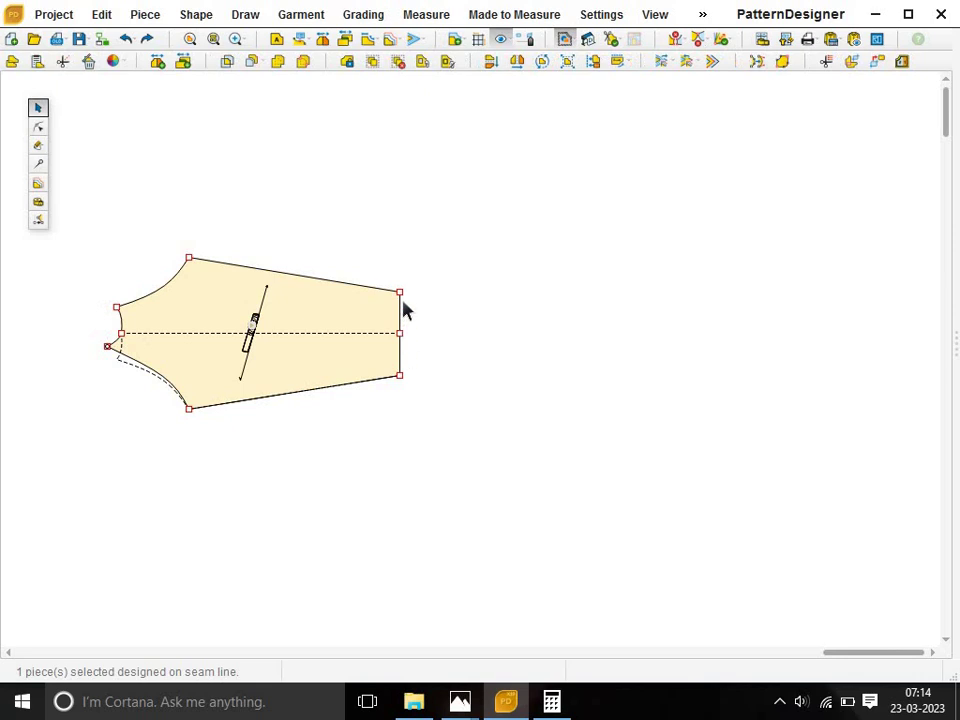
{"action": "scroll", "coordinate": [403, 305], "scroll_direction": "down", "scroll_amount": 2}
Turn off Show projection to hide the sleeve's dashed projection line
{"action": "left_click", "coordinate": [283, 310]}
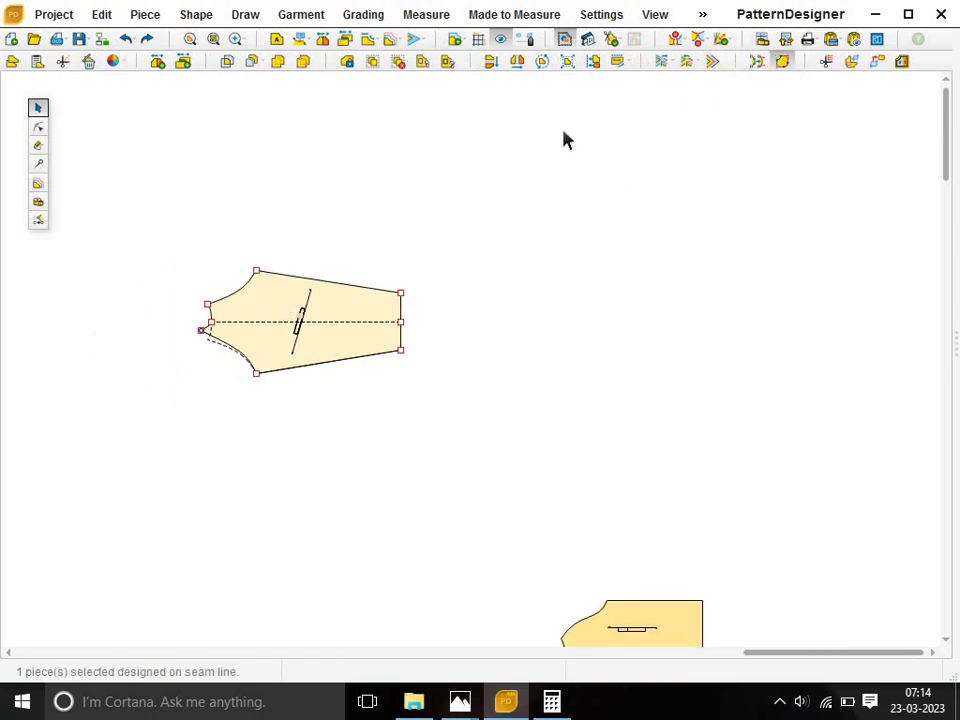
{"action": "left_click", "coordinate": [39, 127]}
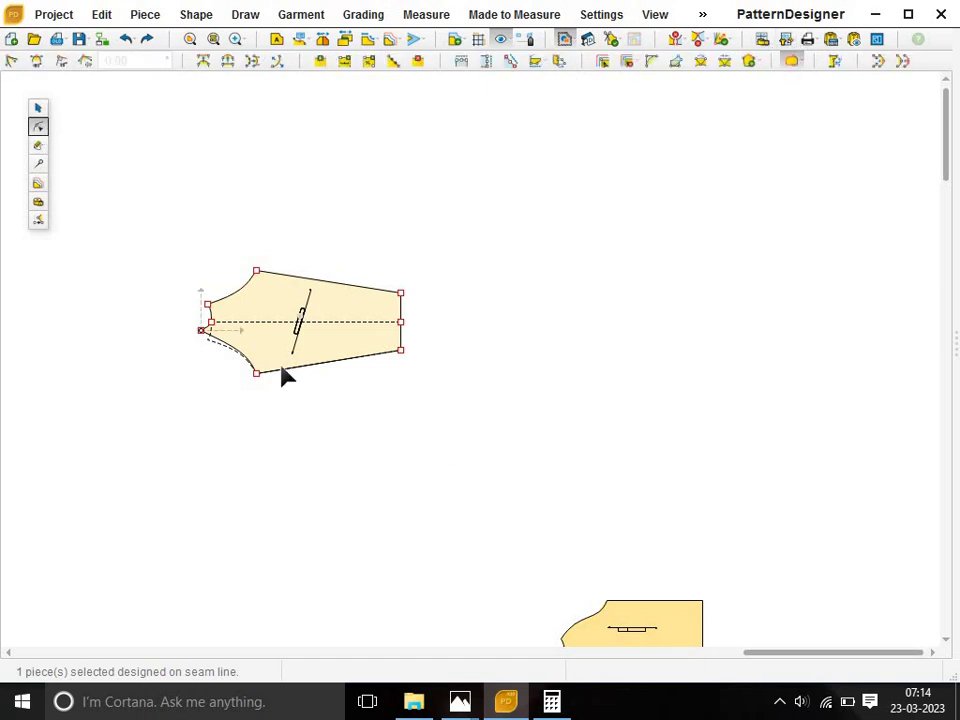
{"action": "left_click", "coordinate": [804, 64]}
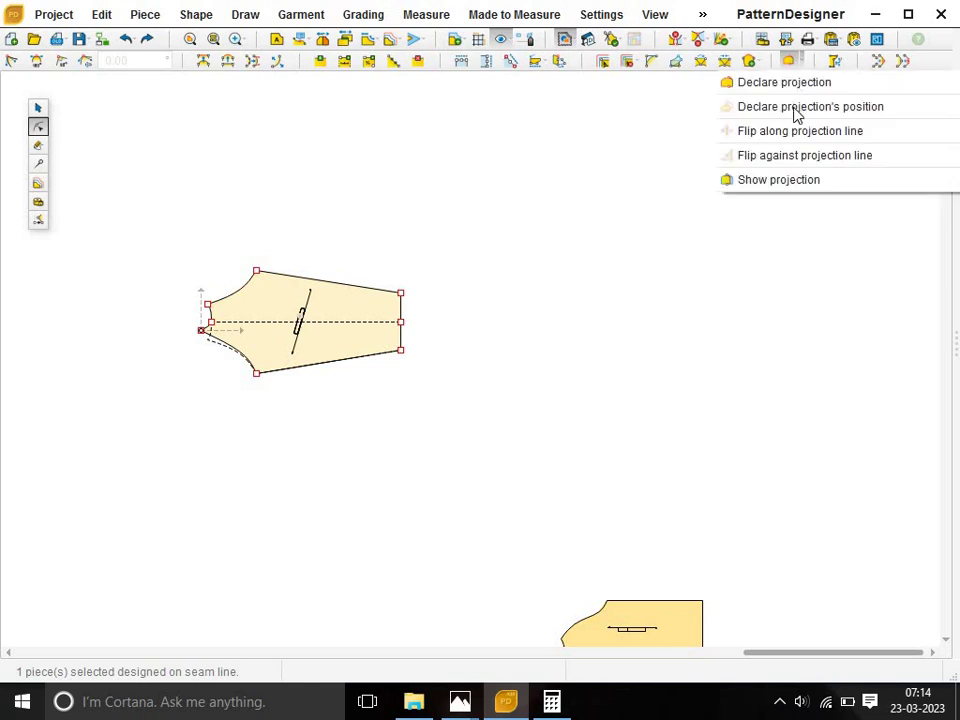
{"action": "left_click", "coordinate": [782, 180]}
{"action": "left_click", "coordinate": [530, 298]}
Zoom and pan out to view the sleeve alongside all other pattern pieces
{"action": "scroll", "coordinate": [529, 249], "scroll_direction": "down", "scroll_amount": 2}
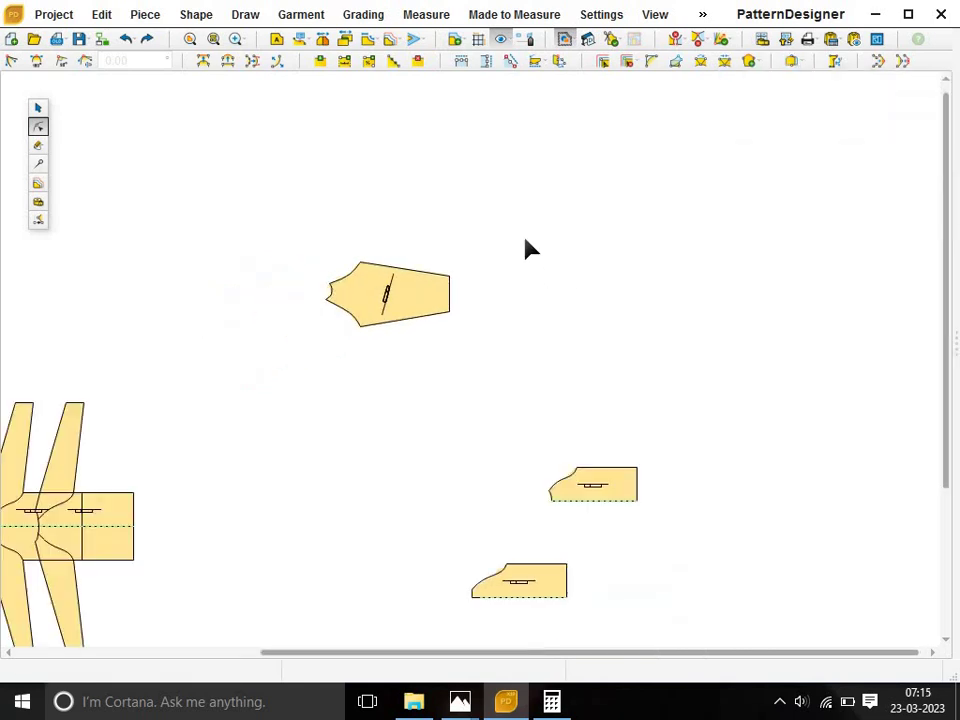
{"action": "scroll", "coordinate": [526, 246], "scroll_direction": "down", "scroll_amount": 1}
{"action": "scroll", "coordinate": [630, 304], "scroll_direction": "up", "scroll_amount": 1}
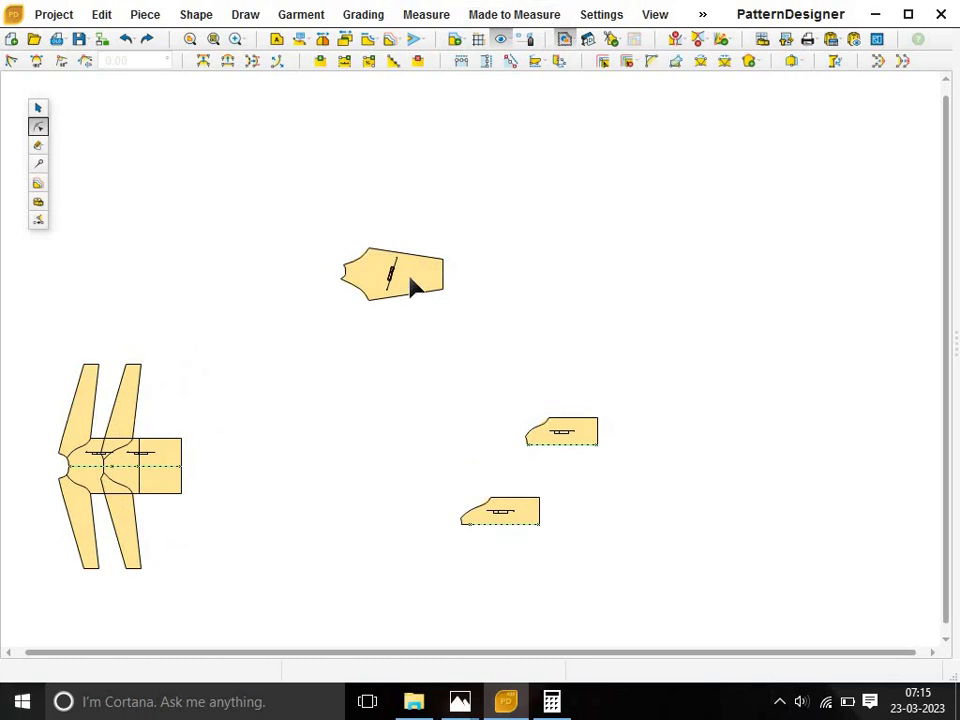
{"action": "left_click_drag", "start_coordinate": [412, 285], "coordinate": [476, 368]}
{"action": "left_click_drag", "start_coordinate": [414, 270], "coordinate": [489, 399]}
{"action": "left_click_drag", "start_coordinate": [425, 280], "coordinate": [460, 388]}
{"action": "scroll", "coordinate": [603, 494], "scroll_direction": "up", "scroll_amount": 1}
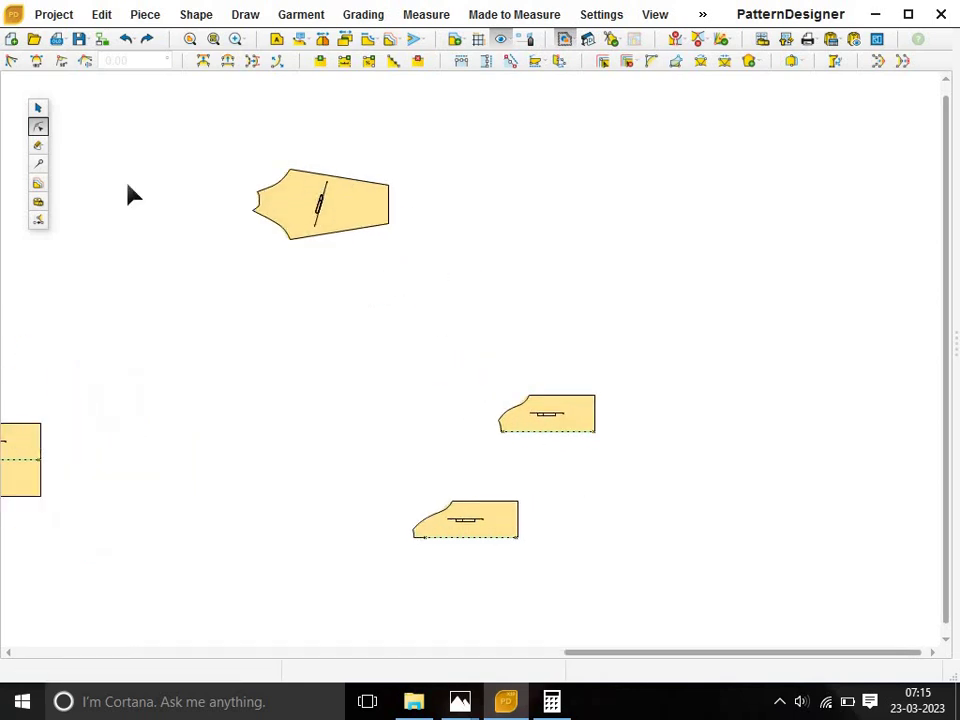
{"action": "left_click", "coordinate": [38, 107]}
Move the front body piece up and bring the sleeve down onto it
{"action": "left_click", "coordinate": [476, 536]}
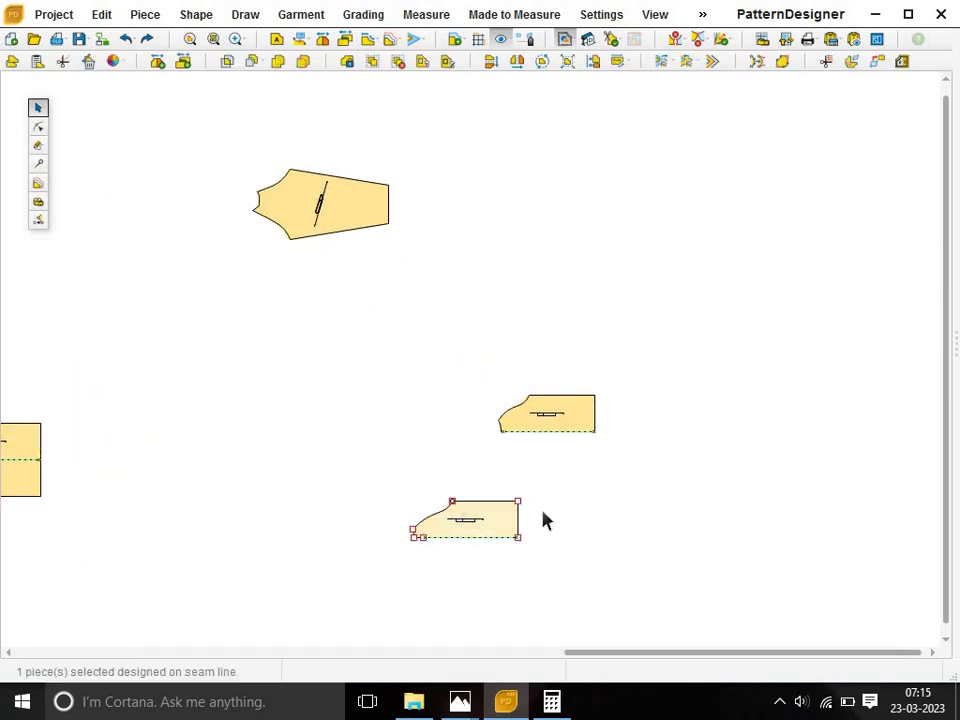
{"action": "scroll", "coordinate": [540, 517], "scroll_direction": "up", "scroll_amount": 1}
{"action": "scroll", "coordinate": [522, 507], "scroll_direction": "up", "scroll_amount": 1}
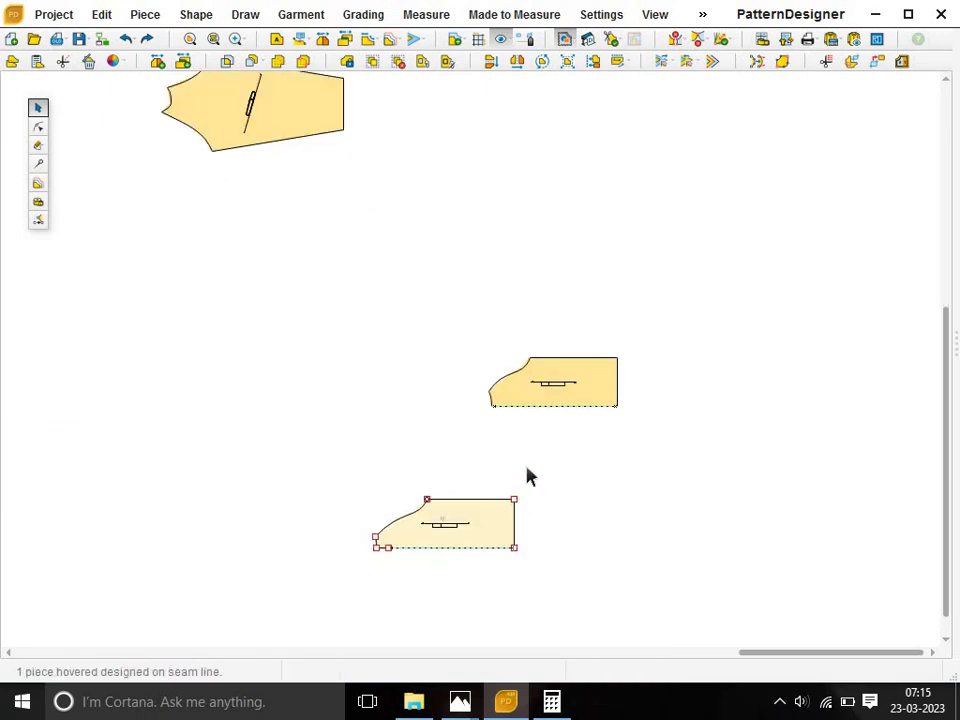
{"action": "mouse_move", "coordinate": [527, 476]}
{"action": "left_mouse_down"}
{"action": "mouse_move", "coordinate": [572, 390]}
{"action": "mouse_move", "coordinate": [619, 371]}
{"action": "left_mouse_up"}
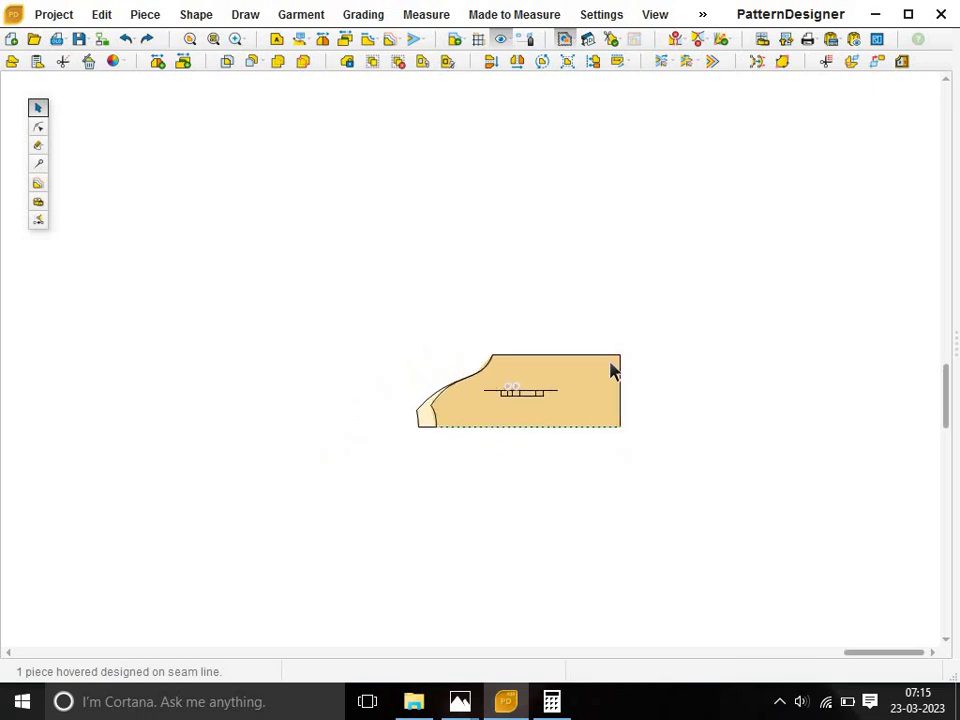
{"action": "mouse_move", "coordinate": [369, 186]}
{"action": "left_mouse_down"}
{"action": "mouse_move", "coordinate": [637, 380]}
{"action": "mouse_move", "coordinate": [634, 367]}
{"action": "left_mouse_up"}
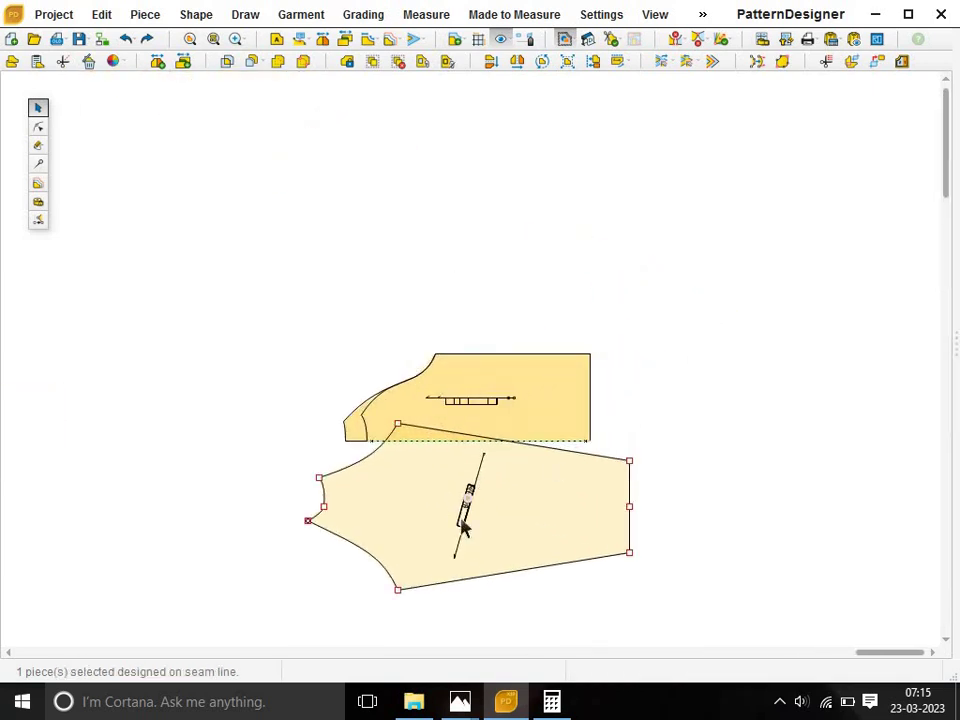
{"action": "scroll", "coordinate": [405, 440], "scroll_direction": "up", "scroll_amount": 1}
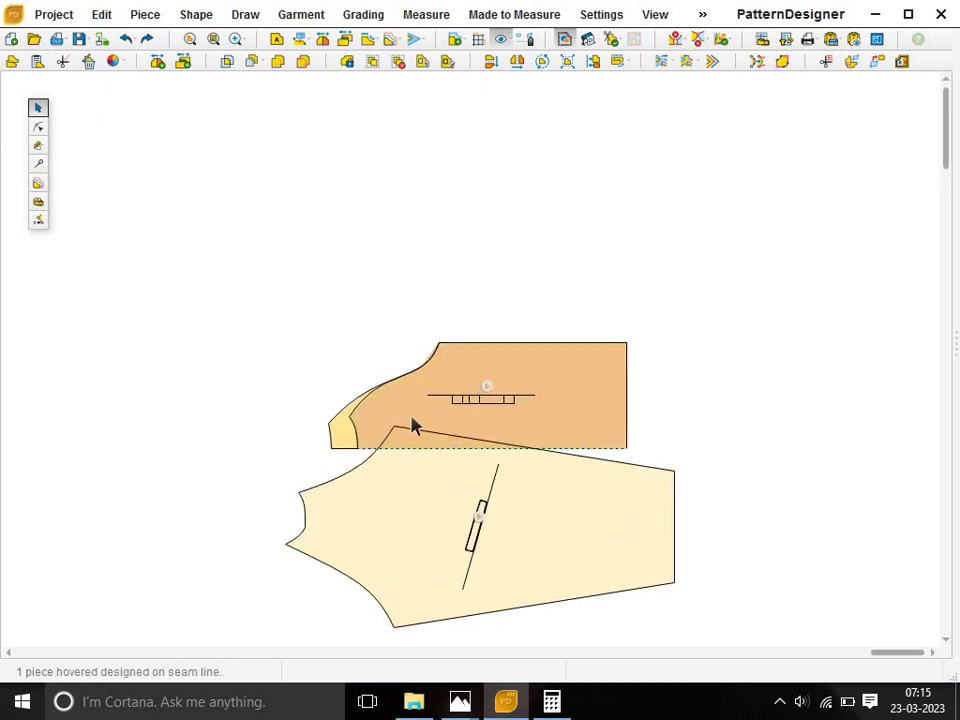
{"action": "left_click_drag", "start_coordinate": [394, 428], "coordinate": [439, 345]}
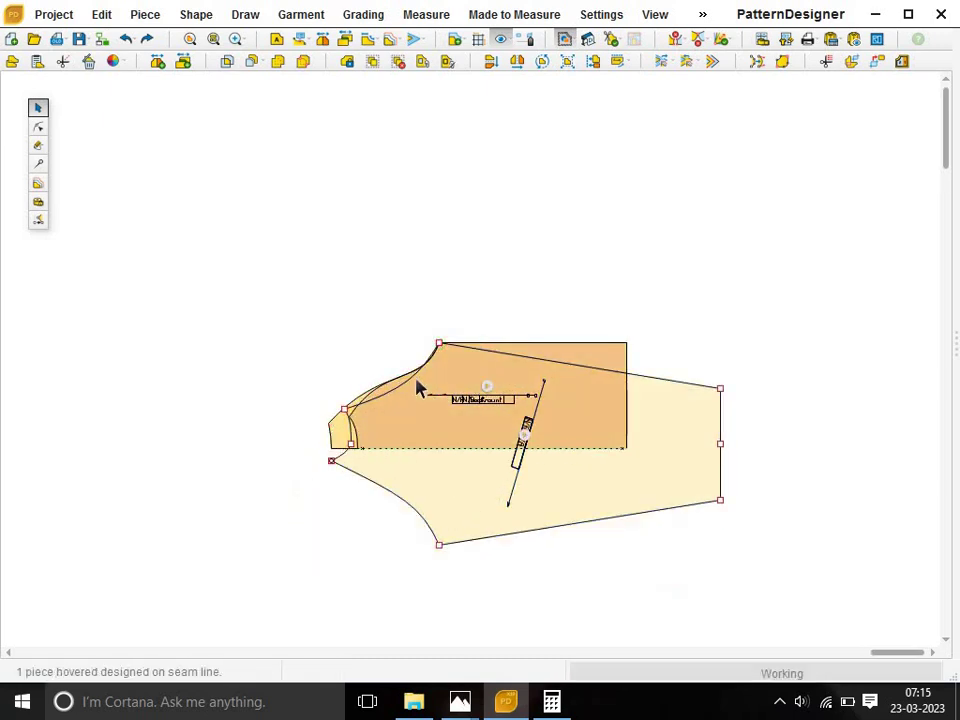
Fine-tune the sleeve's position so its underarm corner touches the front's armhole corner
{"action": "scroll", "coordinate": [418, 388], "scroll_direction": "up", "scroll_amount": 1}
{"action": "left_click", "coordinate": [494, 386]}
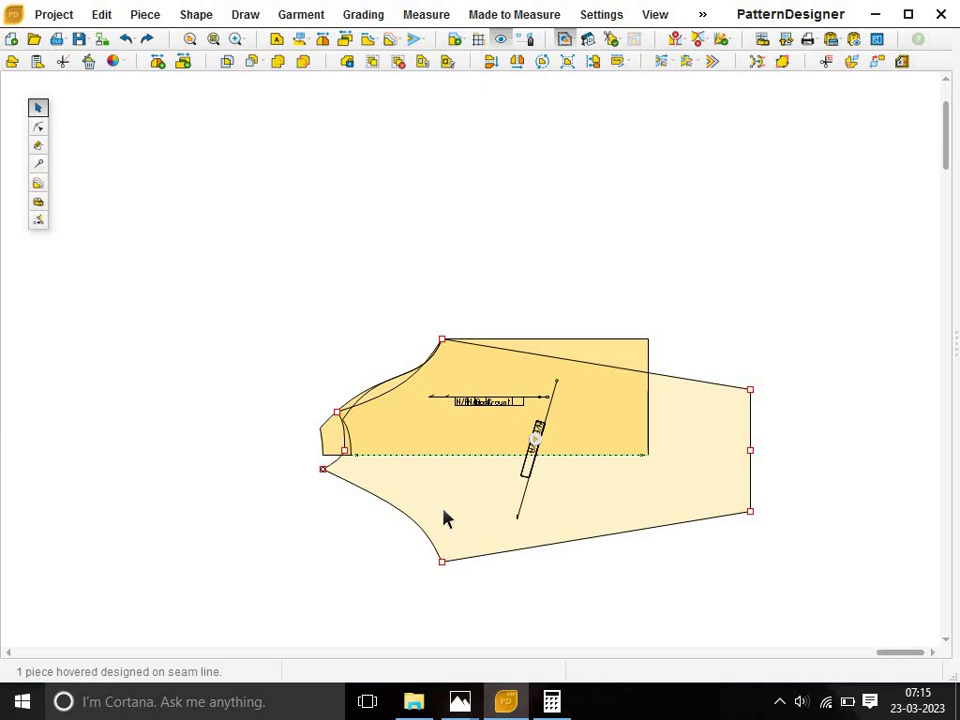
{"action": "left_click", "coordinate": [418, 461]}
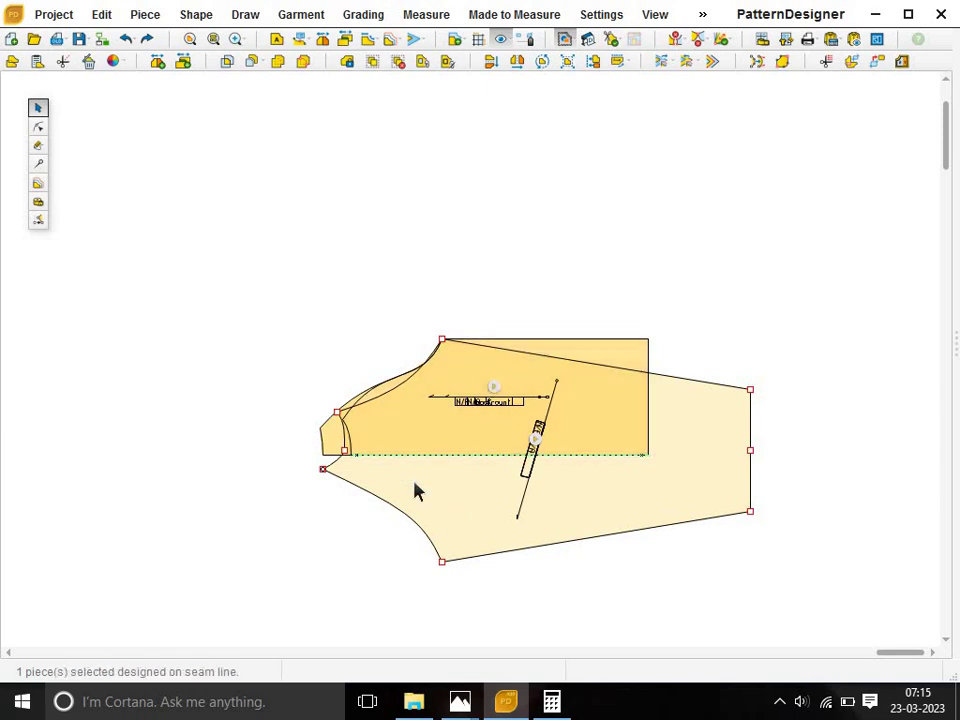
{"action": "left_click_drag", "start_coordinate": [425, 304], "coordinate": [435, 315]}
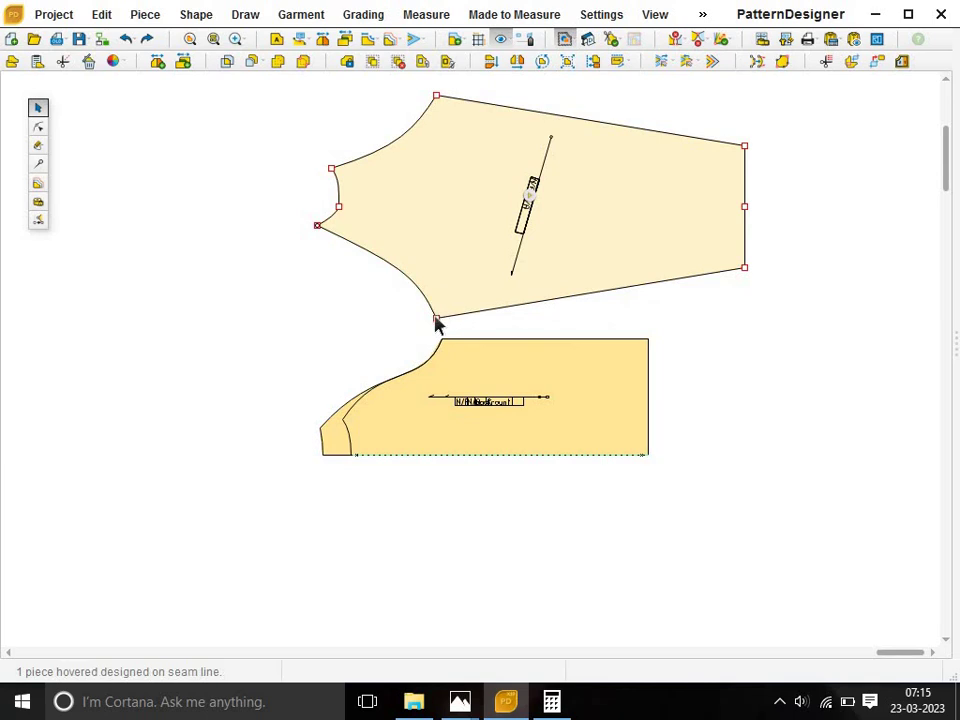
{"action": "left_click_drag", "start_coordinate": [436, 320], "coordinate": [441, 341]}
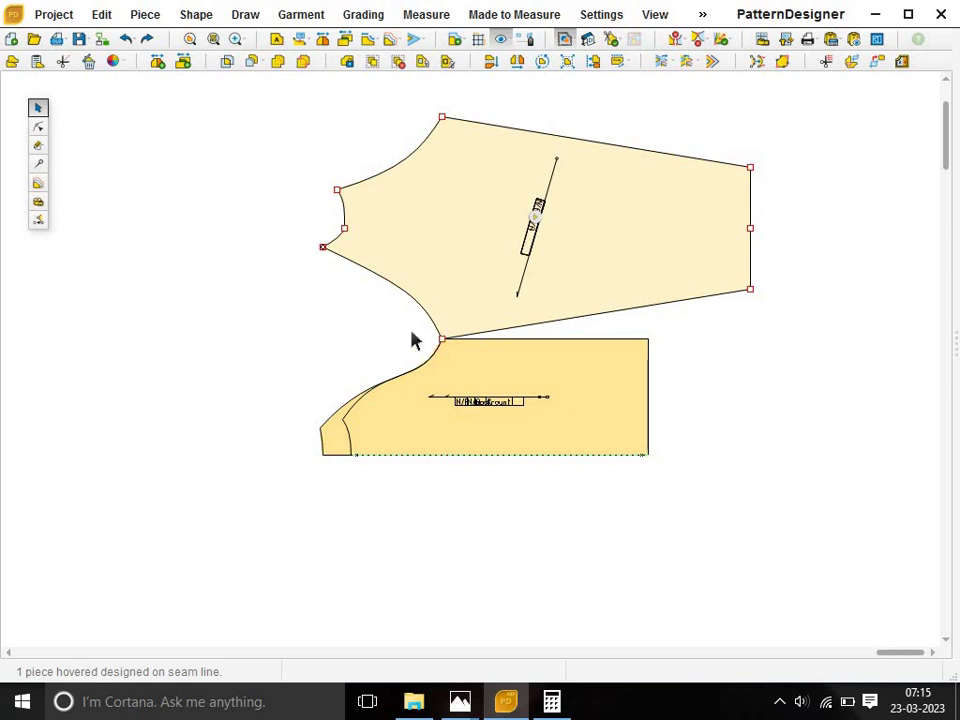
{"action": "left_click_drag", "start_coordinate": [435, 281], "coordinate": [430, 265]}
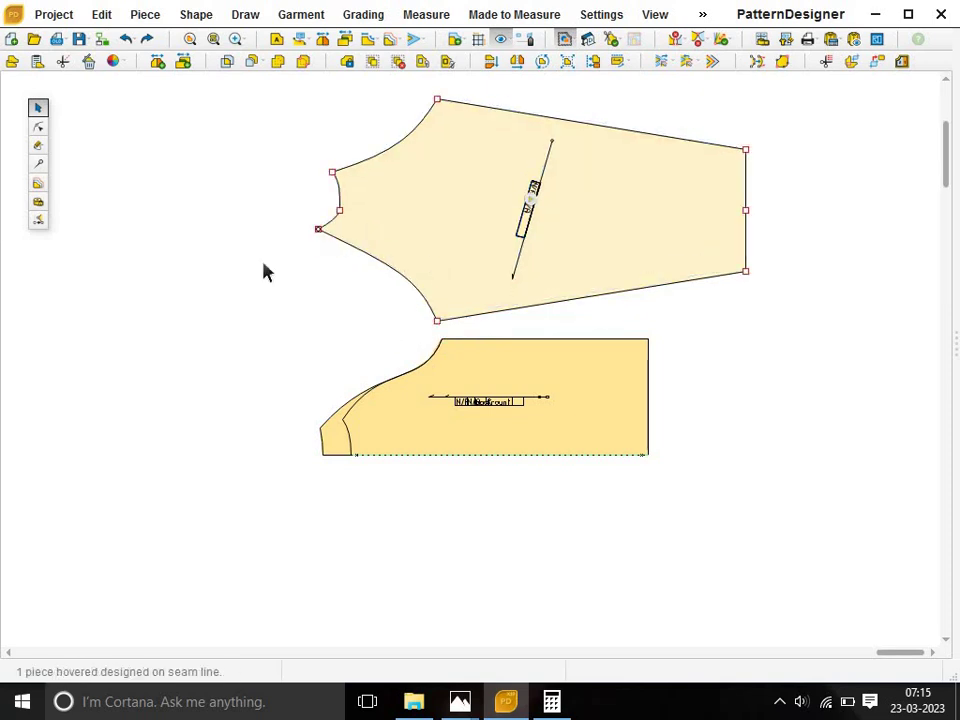
Start a two-point match, marking the front armhole's ends and the sleeve's underarm tip
{"action": "left_click", "coordinate": [38, 184]}
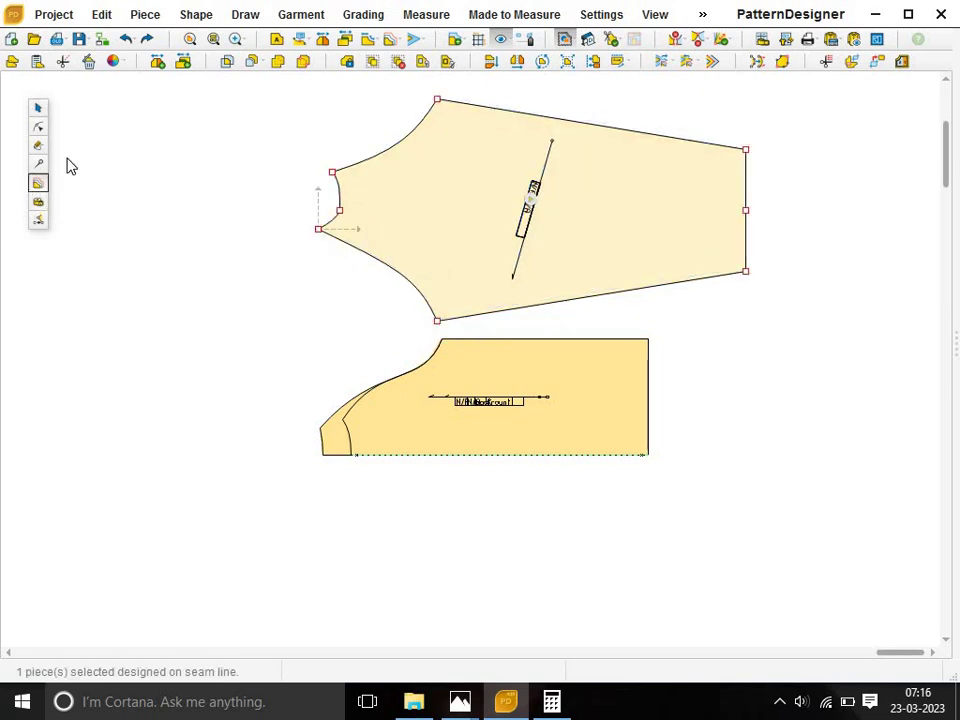
{"action": "left_click", "coordinate": [37, 204]}
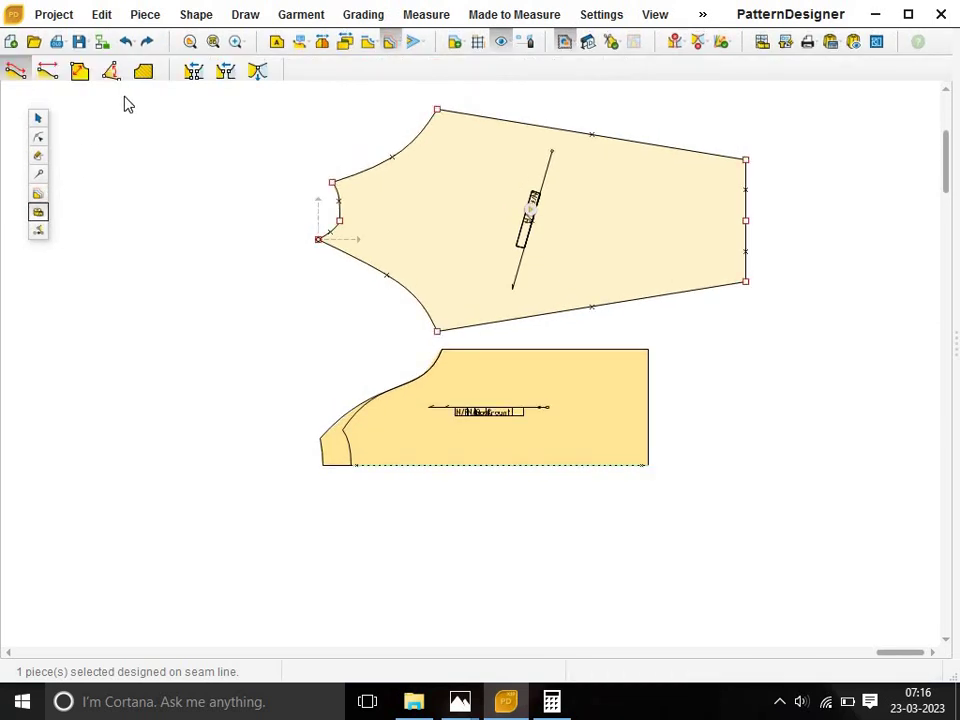
{"action": "left_click", "coordinate": [193, 72]}
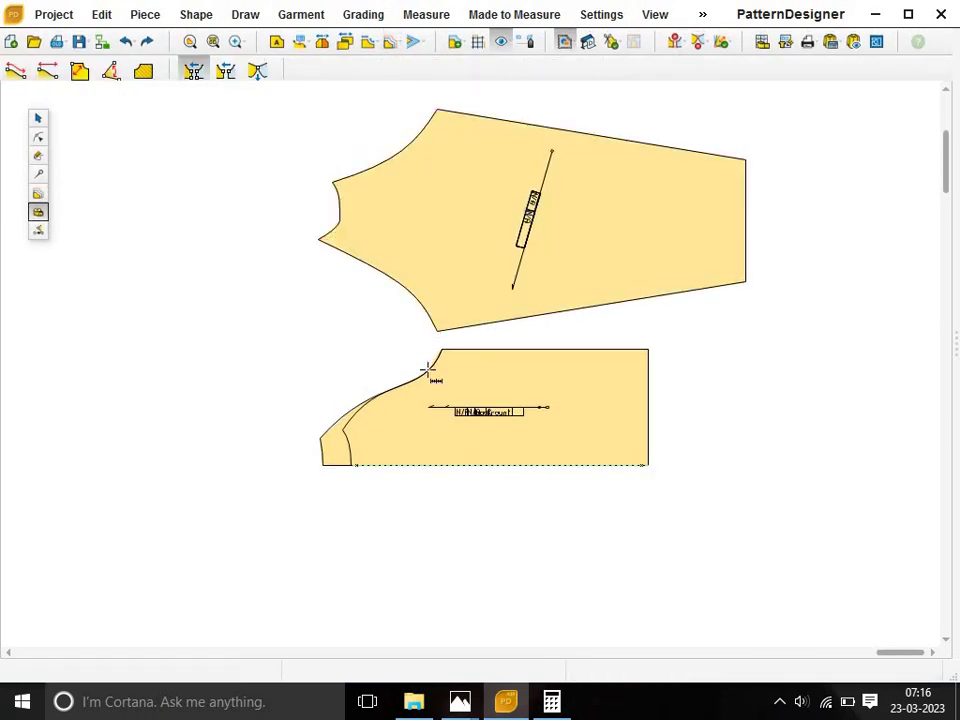
{"action": "left_click", "coordinate": [334, 438]}
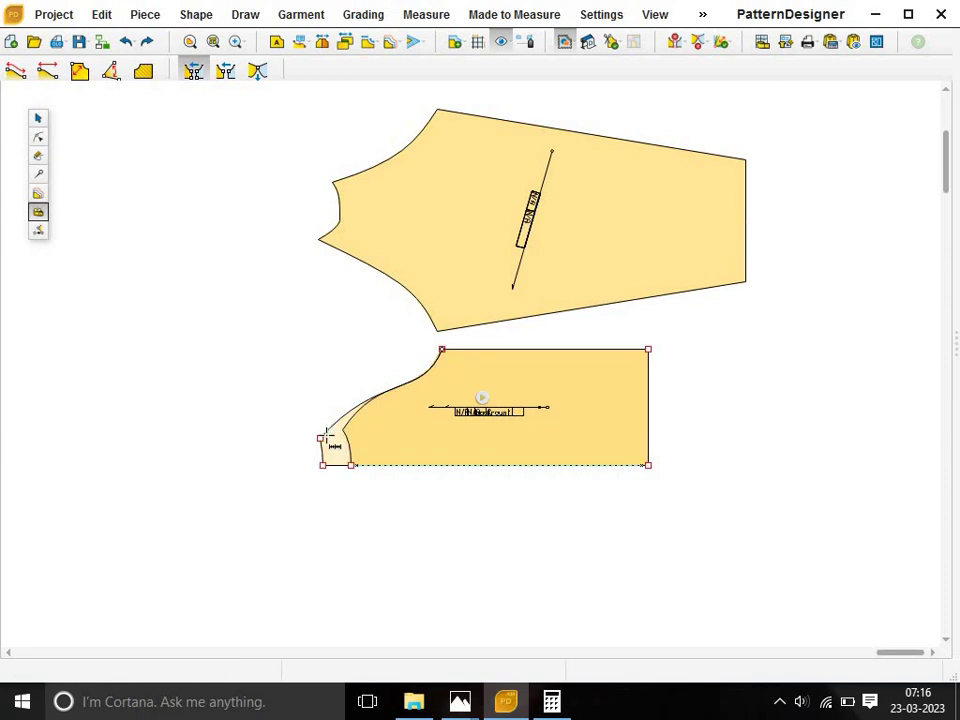
{"action": "left_click", "coordinate": [320, 437]}
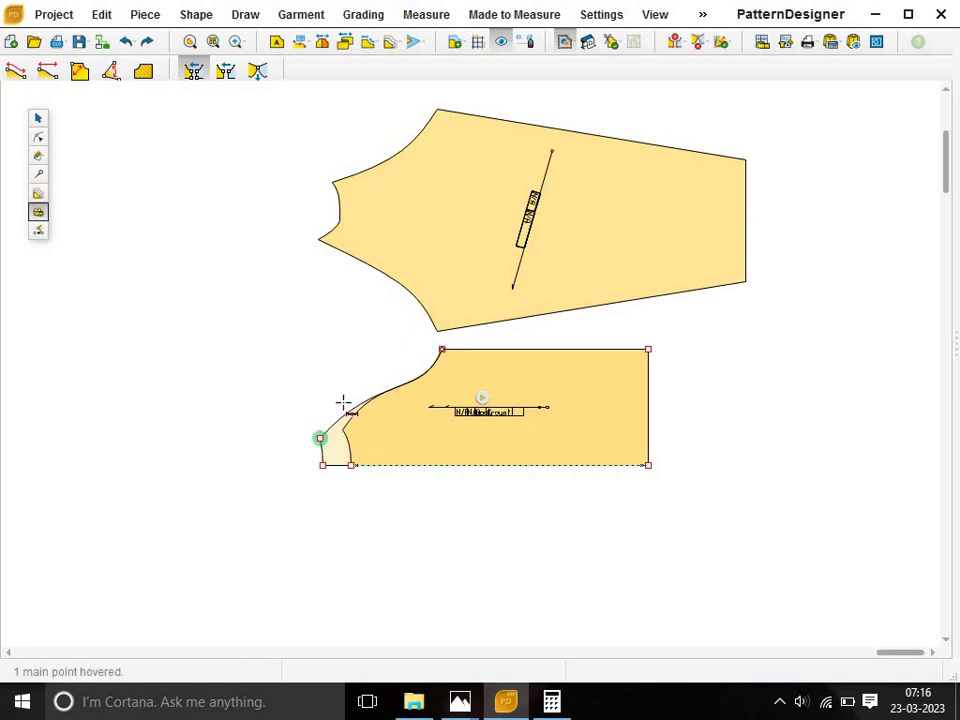
{"action": "left_click", "coordinate": [441, 349]}
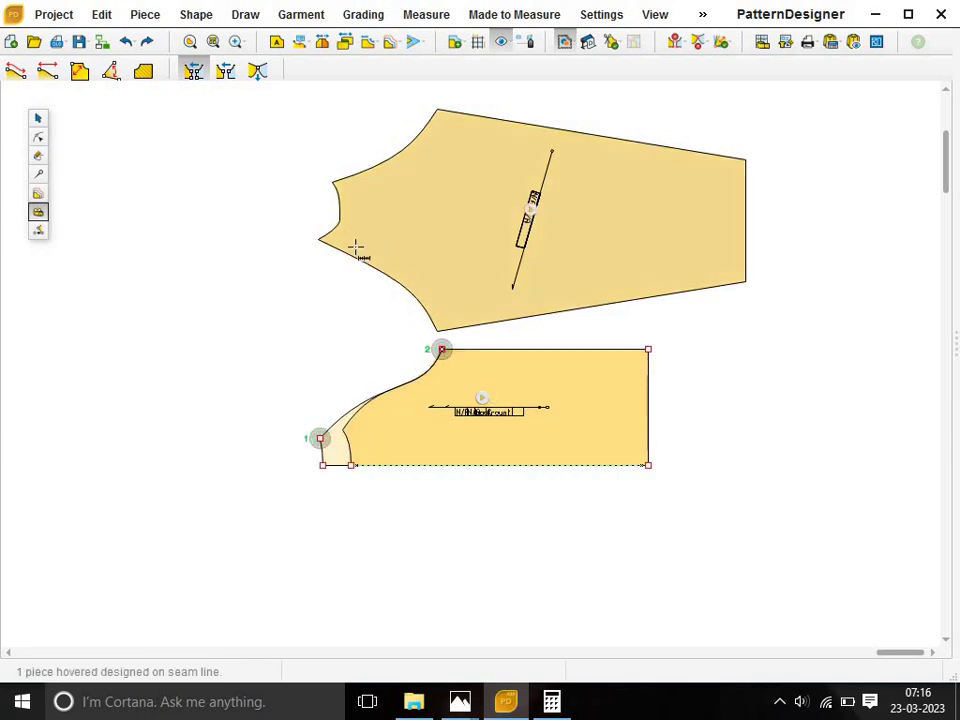
{"action": "left_click", "coordinate": [340, 244]}
{"action": "left_click", "coordinate": [331, 257]}
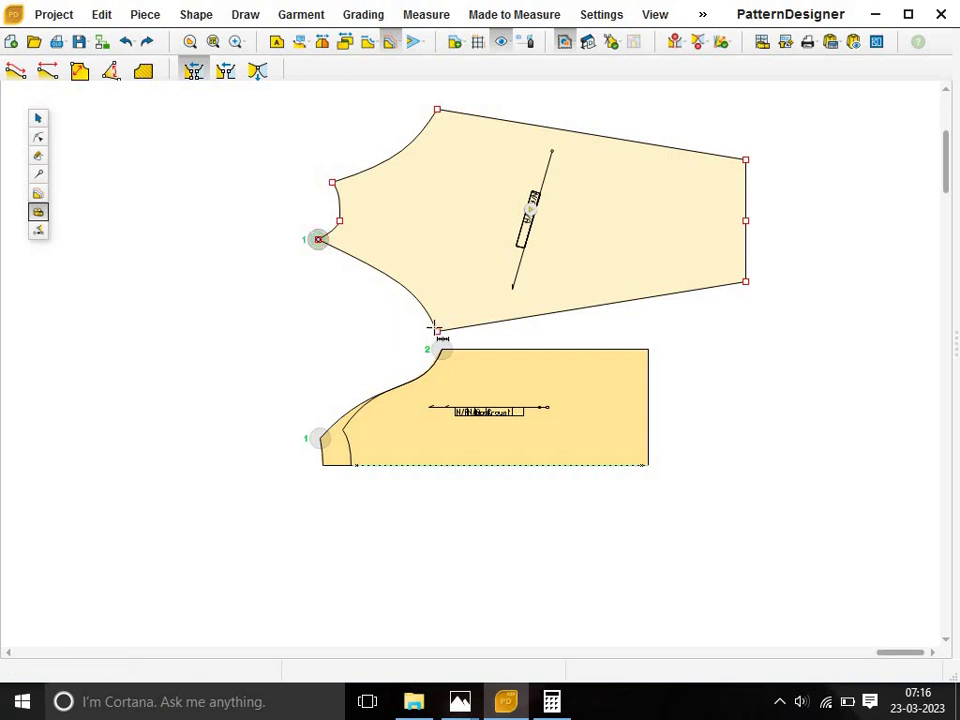
{"action": "left_click", "coordinate": [435, 328]}
{"action": "left_click", "coordinate": [436, 338]}
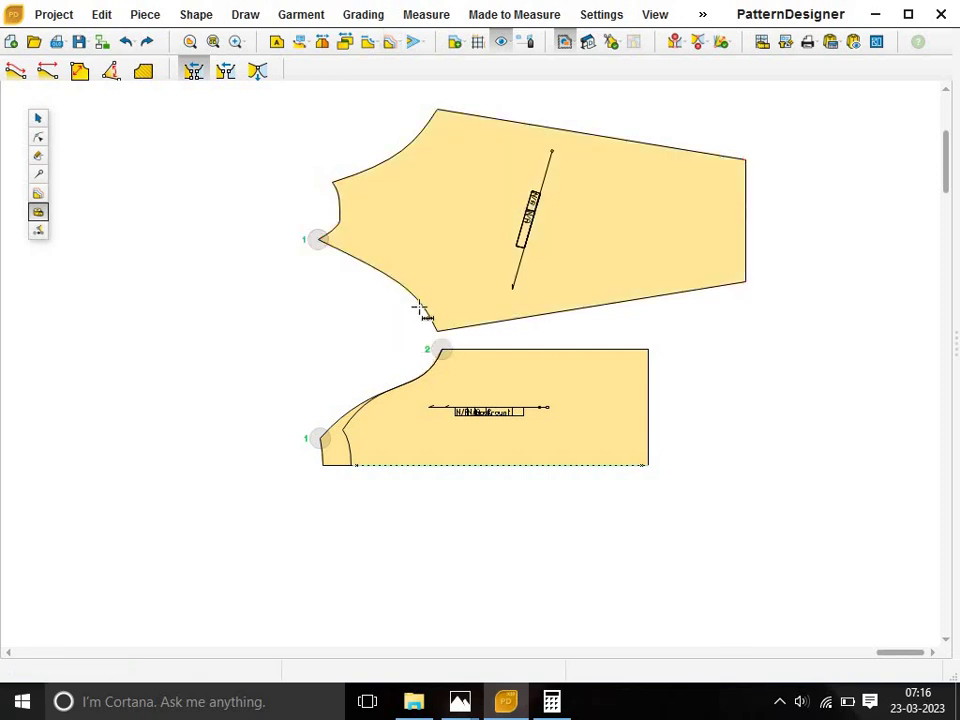
{"action": "left_click", "coordinate": [417, 296]}
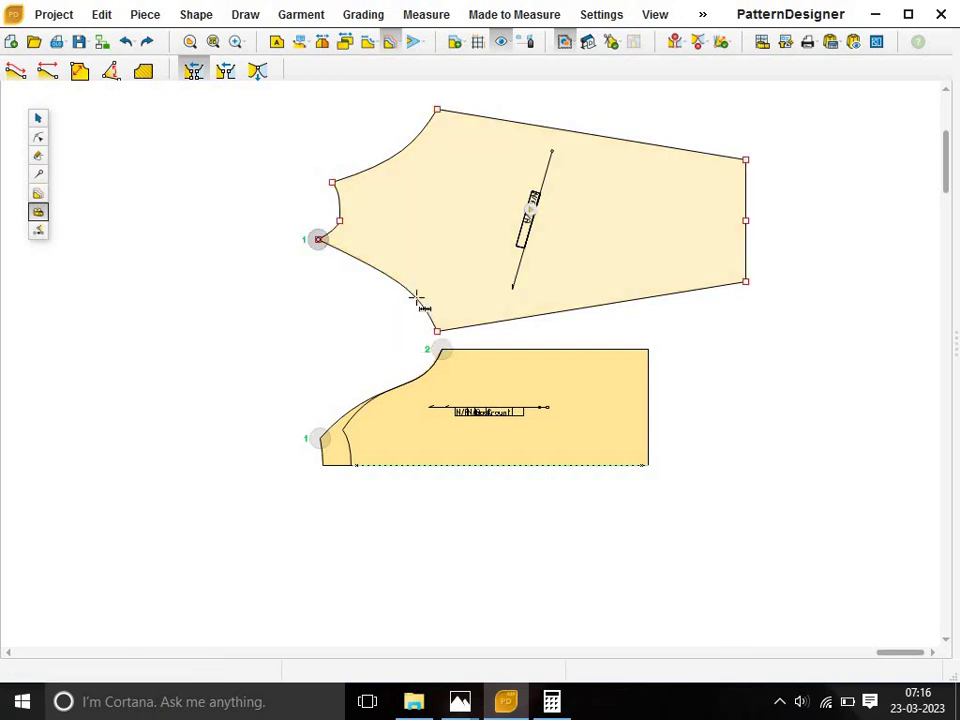
{"action": "left_click", "coordinate": [419, 303]}
Redo the match, marking points 1 and 2 on the front and sleeve armhole curves
{"action": "left_click", "coordinate": [38, 117]}
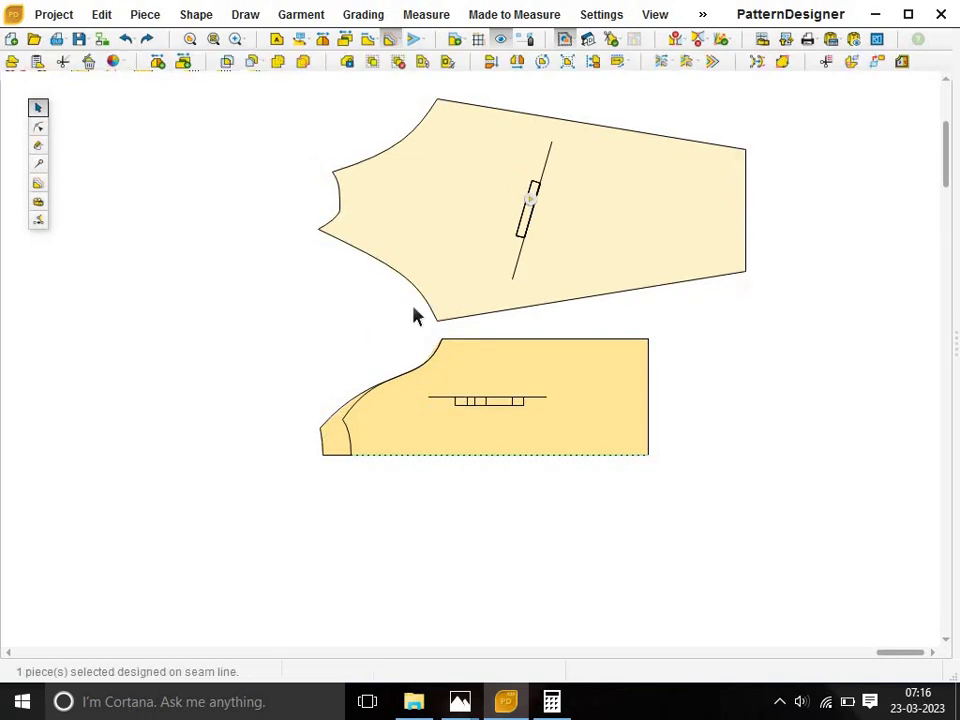
{"action": "left_click", "coordinate": [417, 312]}
{"action": "left_click", "coordinate": [38, 205]}
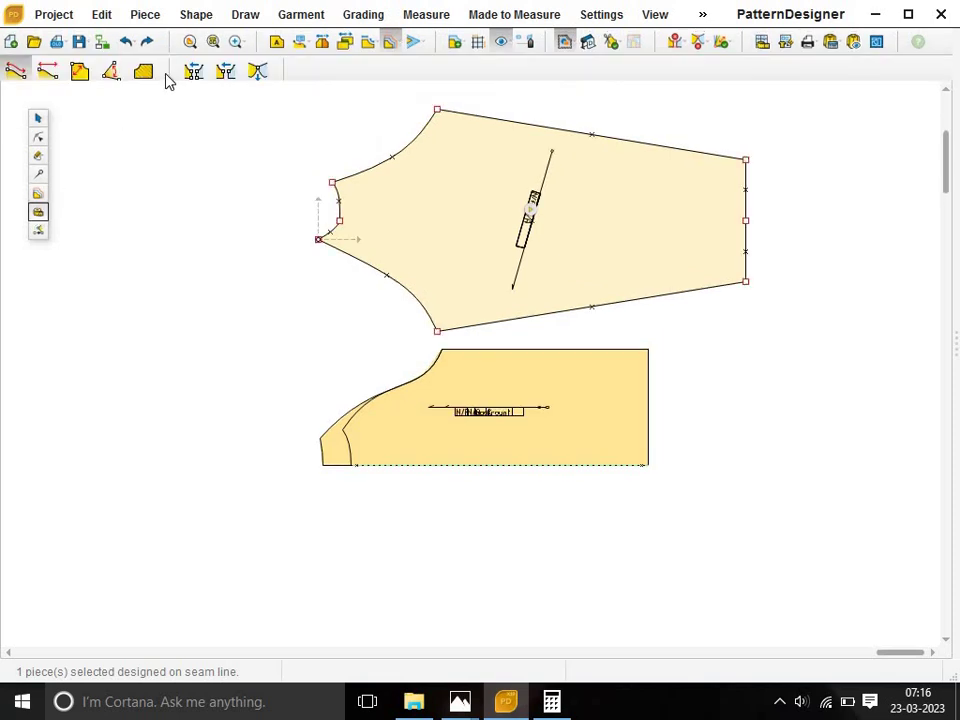
{"action": "left_click", "coordinate": [193, 72]}
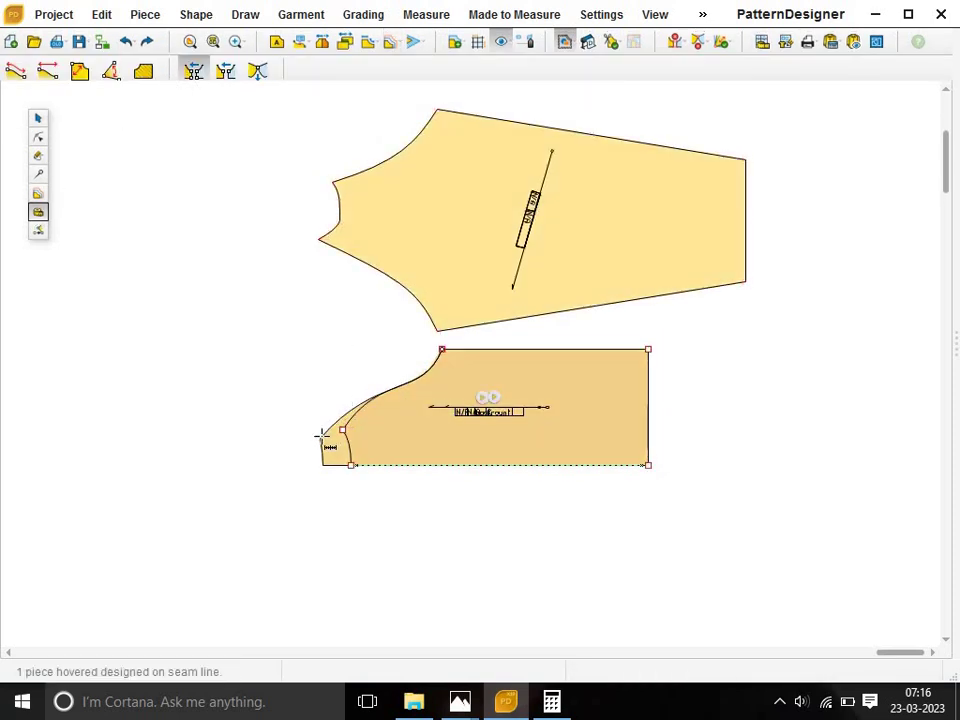
{"action": "left_click", "coordinate": [320, 440]}
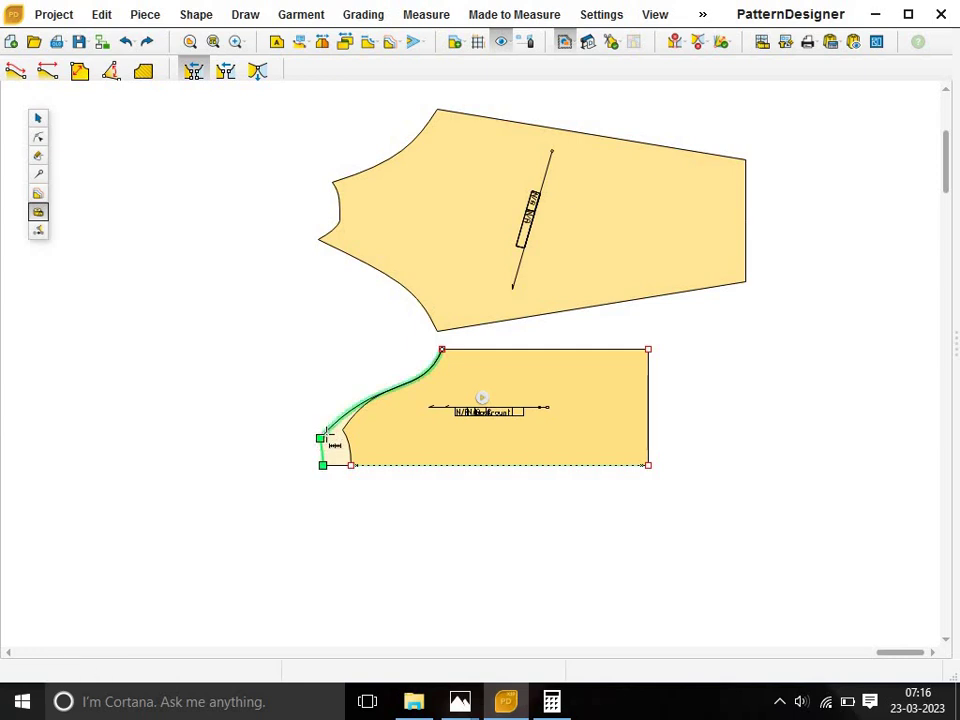
{"action": "left_click", "coordinate": [320, 438]}
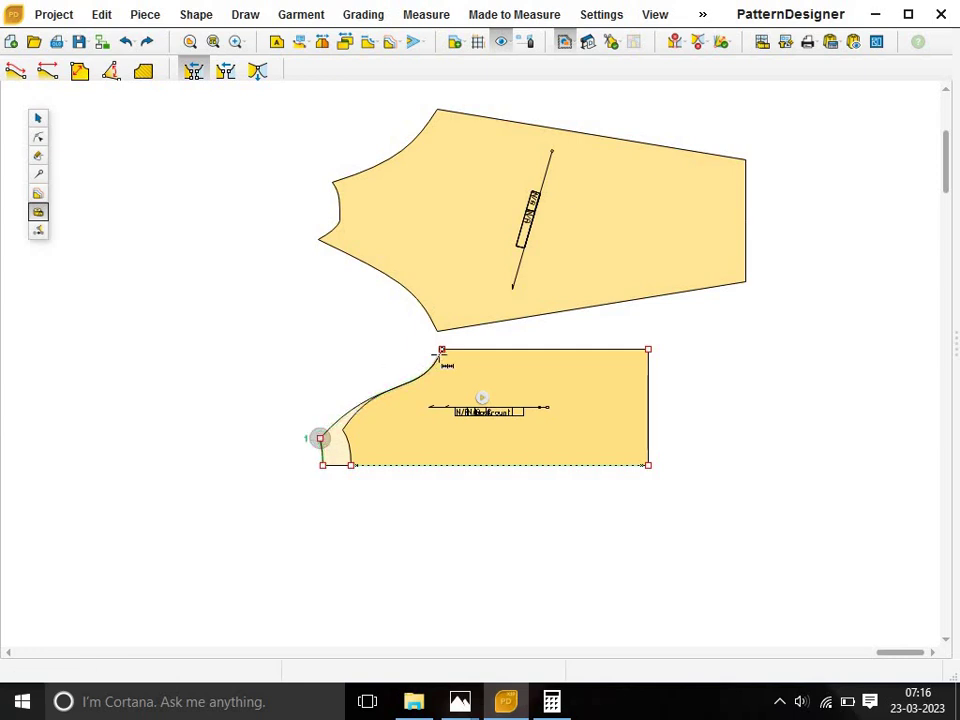
{"action": "left_click", "coordinate": [441, 349]}
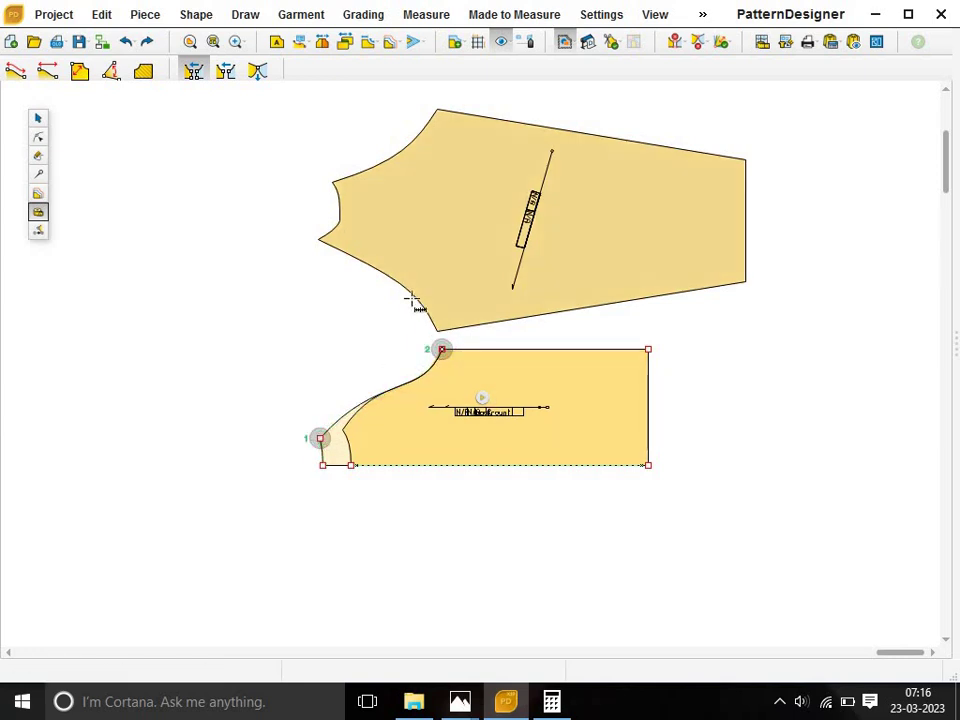
{"action": "left_click", "coordinate": [398, 277]}
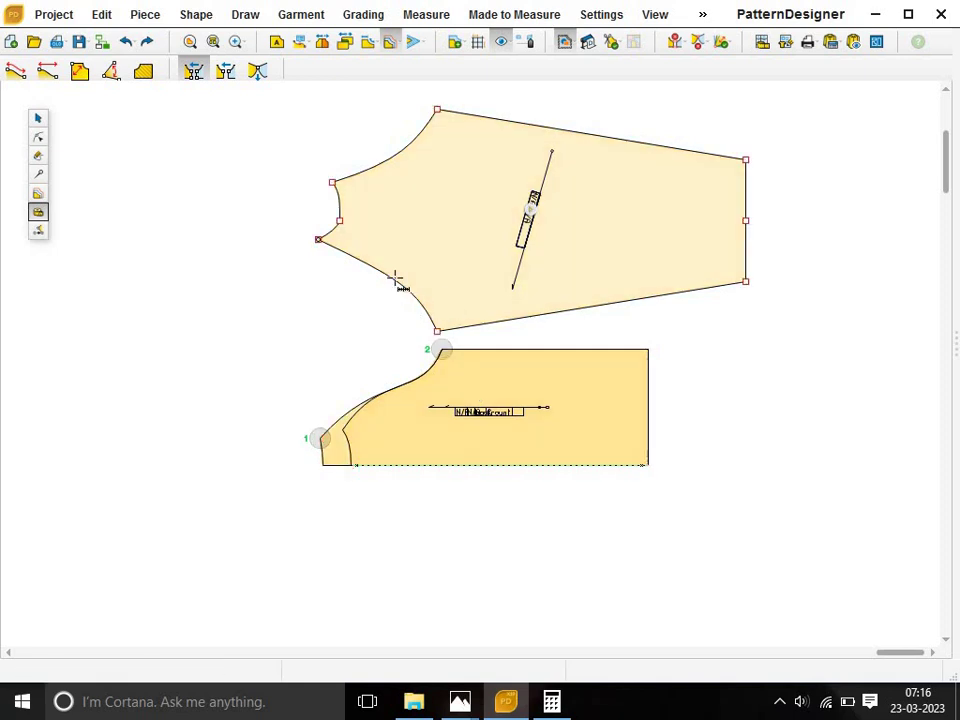
{"action": "left_click", "coordinate": [318, 240]}
{"action": "left_click", "coordinate": [318, 240]}
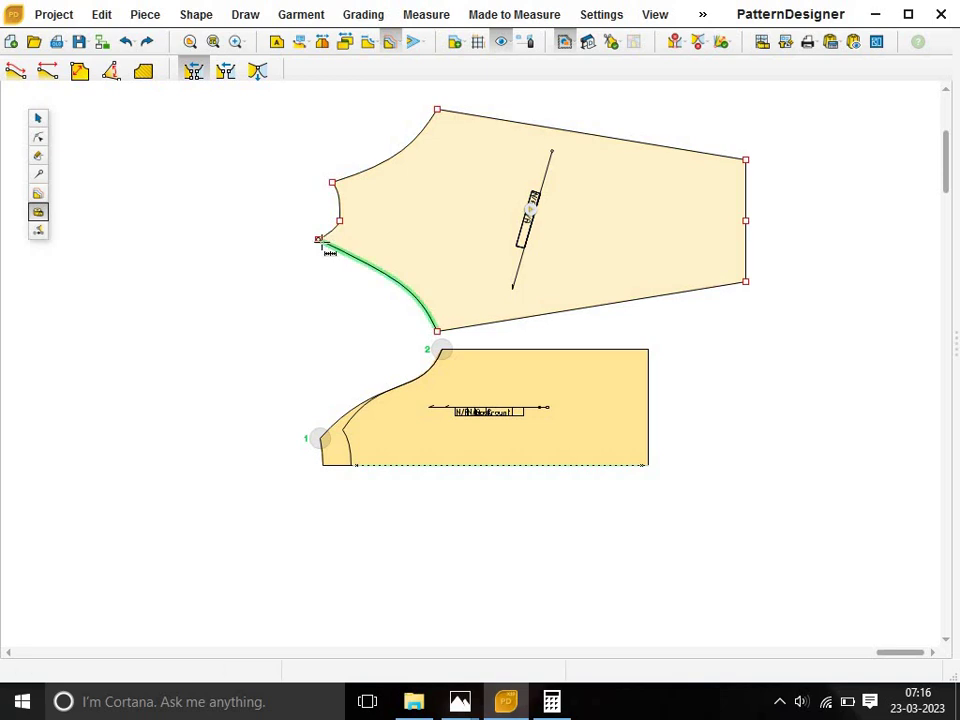
{"action": "left_click", "coordinate": [437, 333]}
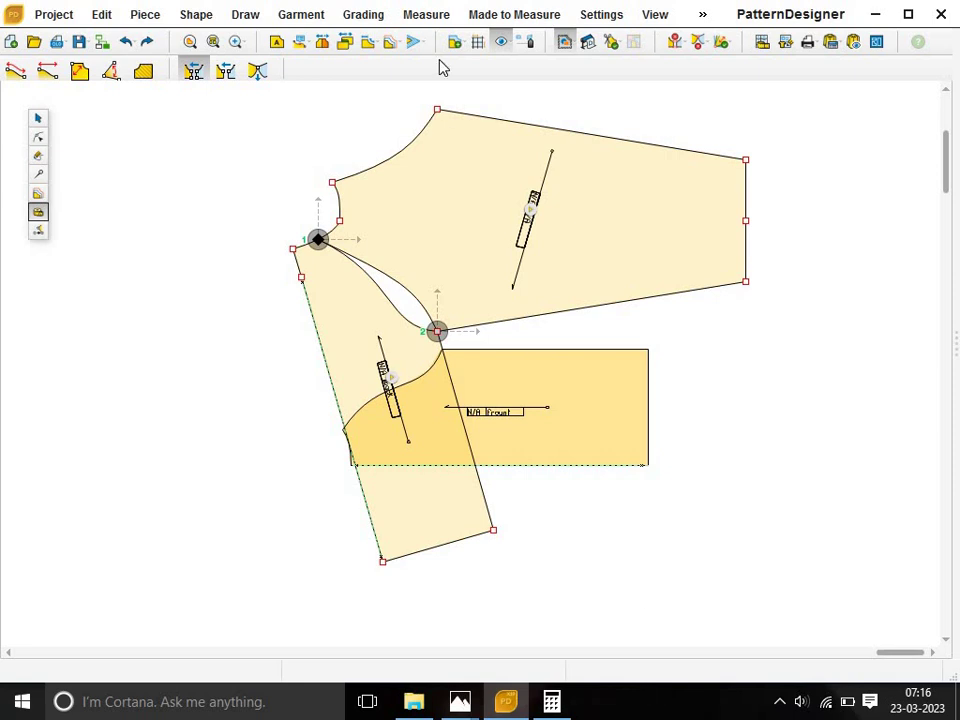
Undo the attached copy of the front piece and choose the sleeve for Rotate Piece
{"action": "left_click", "coordinate": [124, 42]}
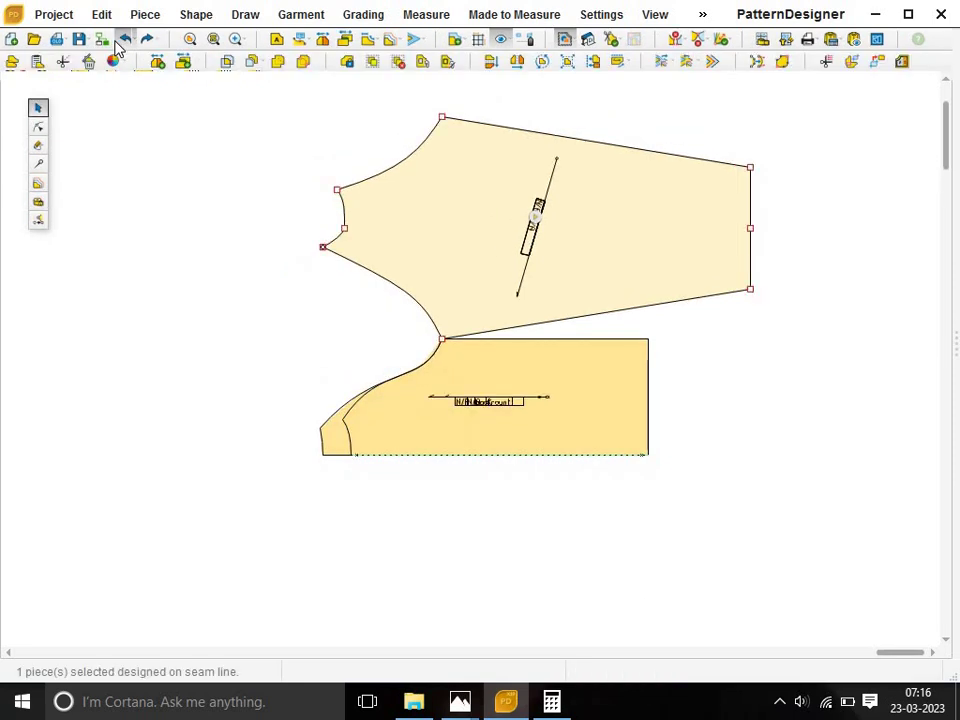
{"action": "left_click", "coordinate": [542, 61]}
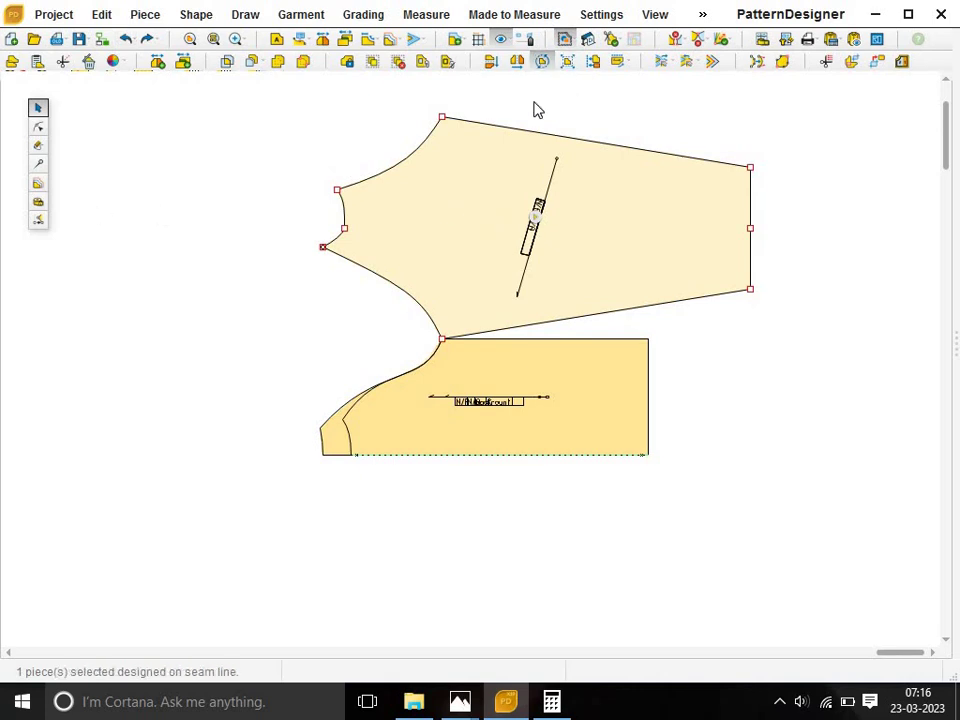
{"action": "left_click", "coordinate": [519, 326]}
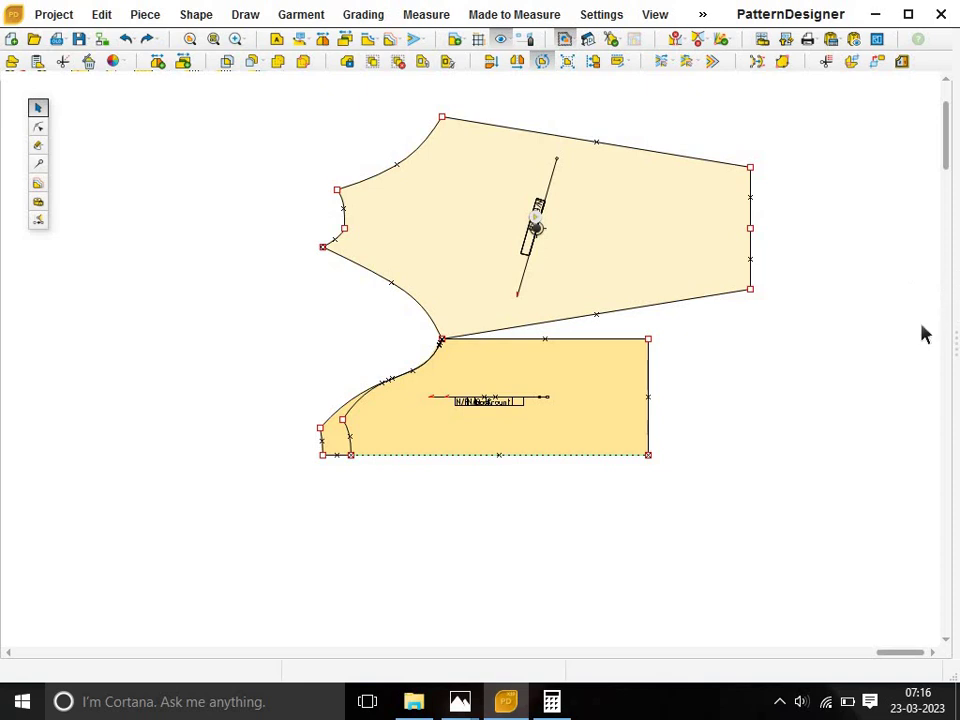
Set the rotation centre to the sleeve's bottom-left corner
{"action": "left_click", "coordinate": [953, 342]}
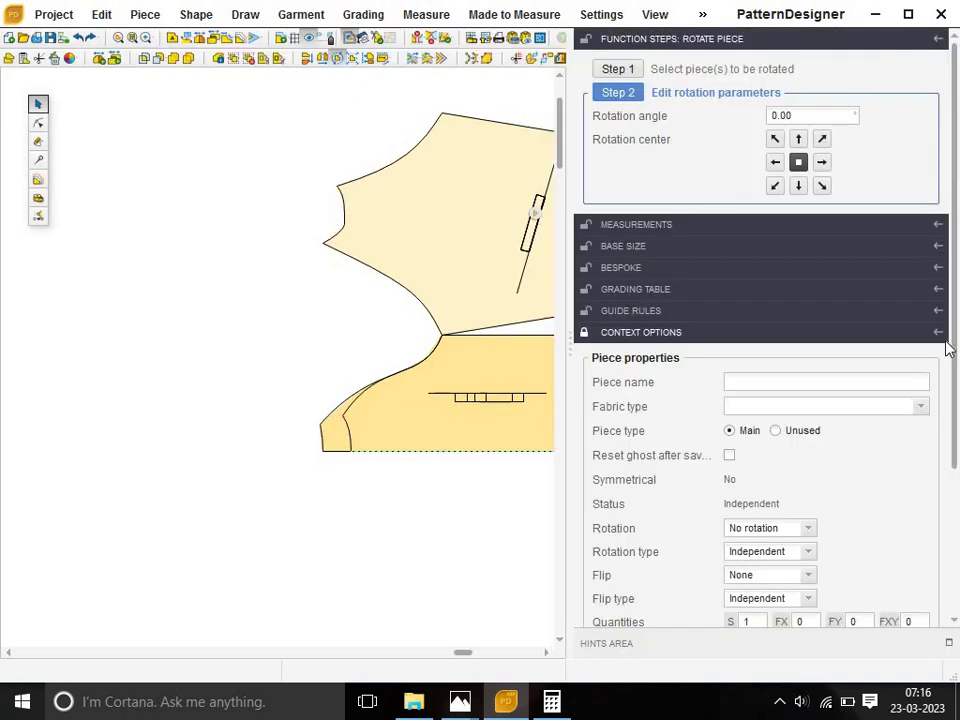
{"action": "left_click", "coordinate": [120, 37]}
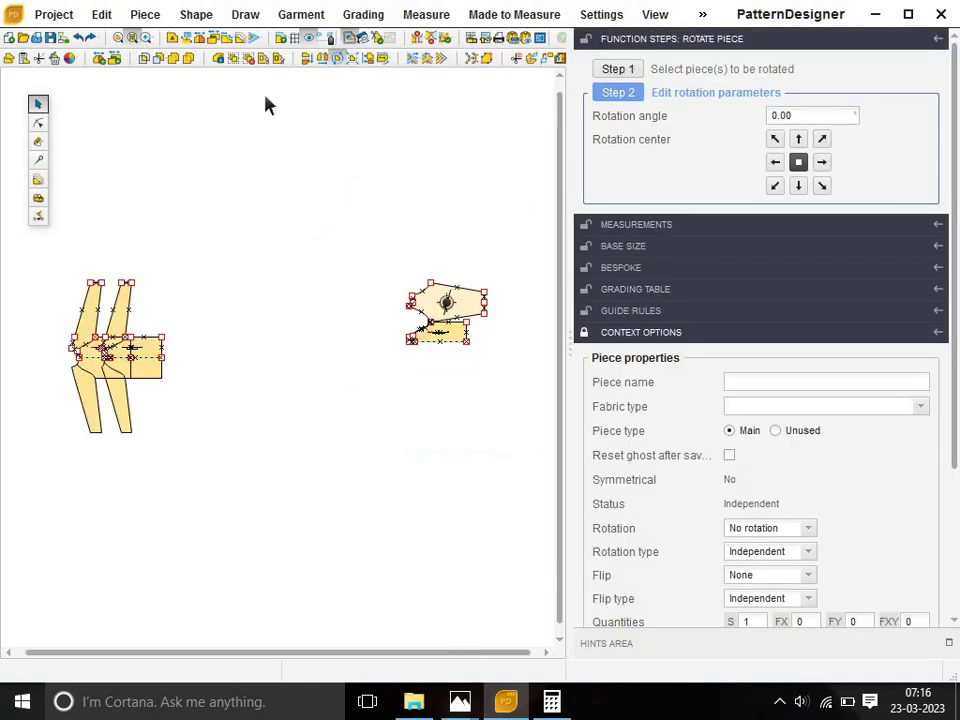
{"action": "left_click", "coordinate": [775, 162]}
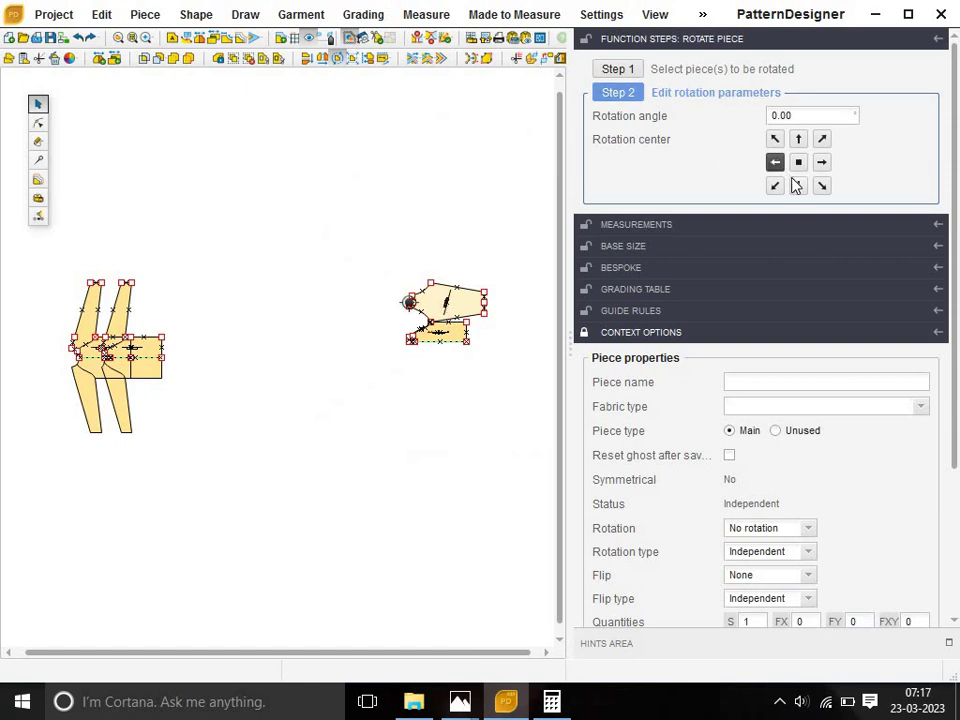
{"action": "left_click", "coordinate": [798, 186]}
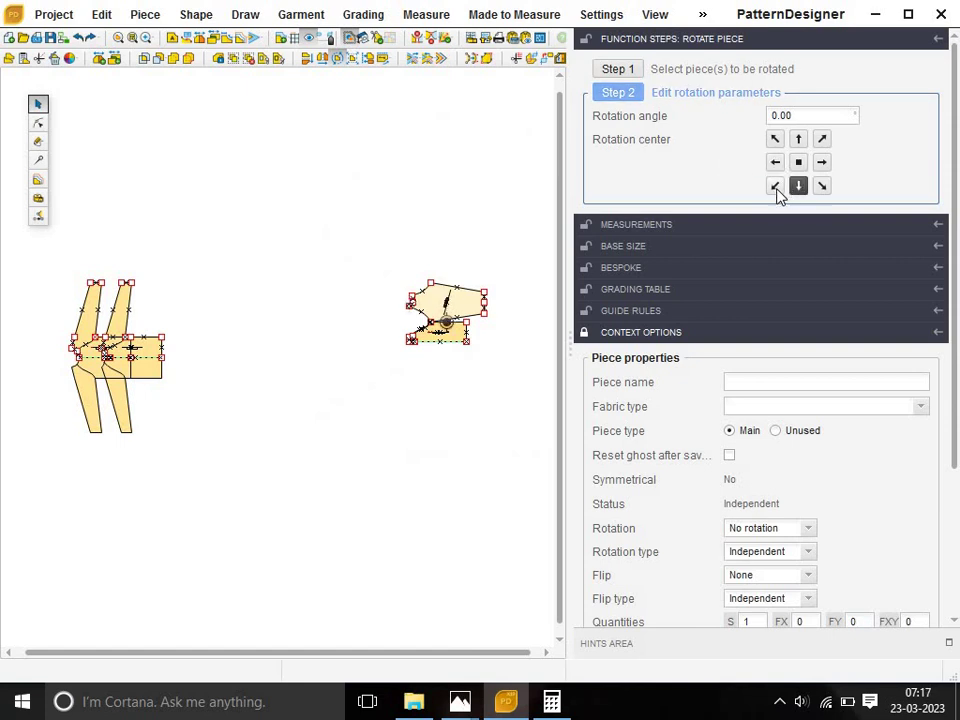
{"action": "left_click", "coordinate": [776, 187]}
{"action": "scroll", "coordinate": [480, 316], "scroll_direction": "up", "scroll_amount": 1}
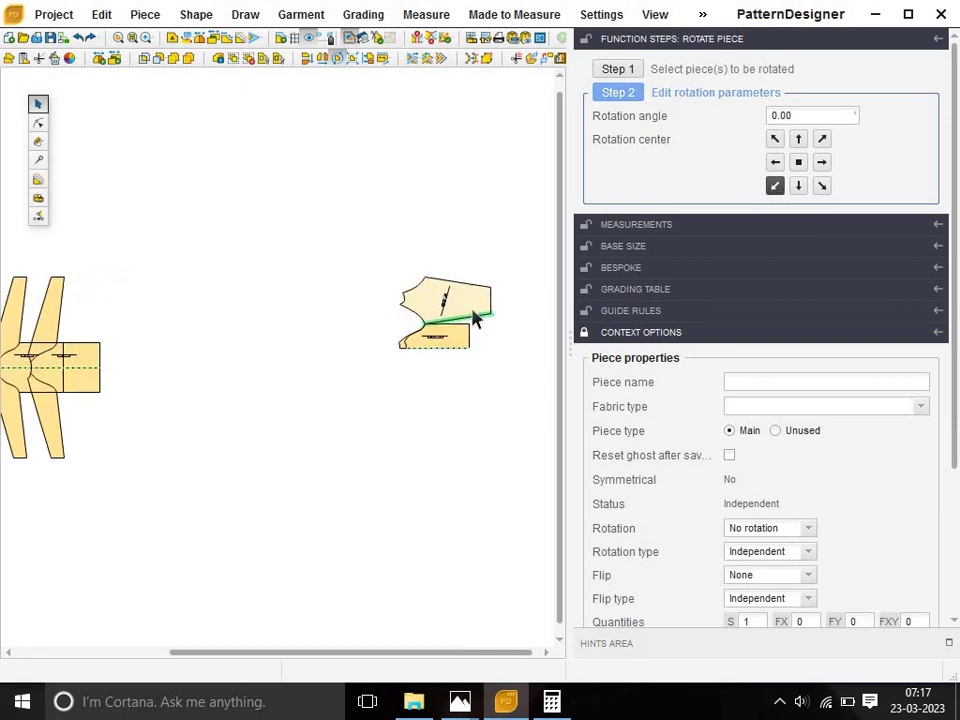
{"action": "scroll", "coordinate": [480, 316], "scroll_direction": "up", "scroll_amount": 3}
{"action": "scroll", "coordinate": [480, 315], "scroll_direction": "up", "scroll_amount": 2}
{"action": "scroll", "coordinate": [480, 314], "scroll_direction": "up", "scroll_amount": 2}
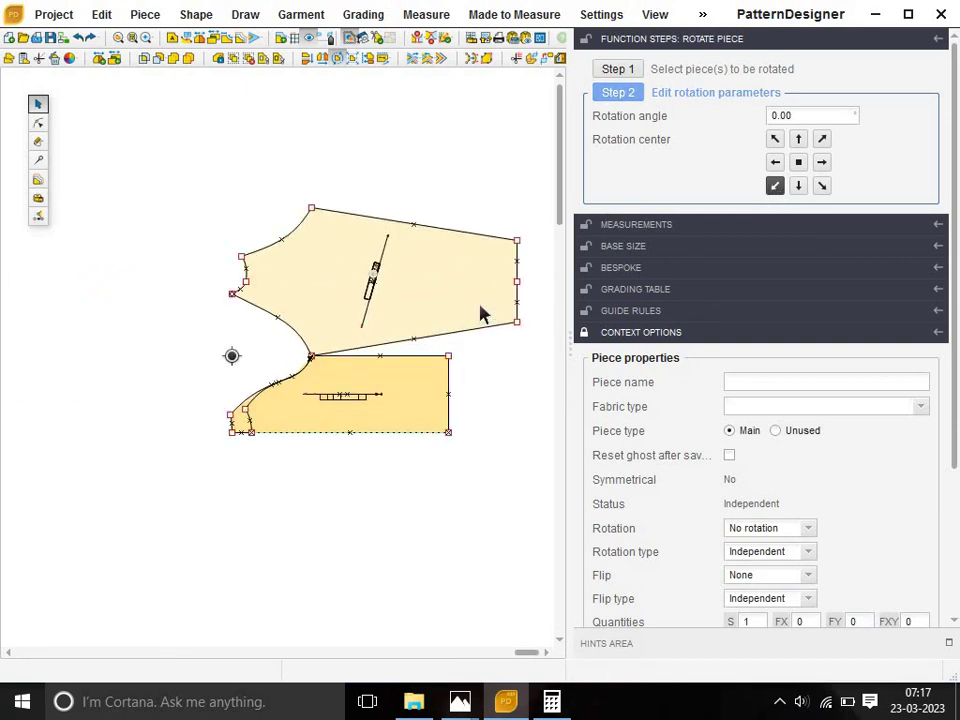
Pivot the sleeve on the shared armhole corner until its armhole meets the front's
{"action": "left_click", "coordinate": [309, 358]}
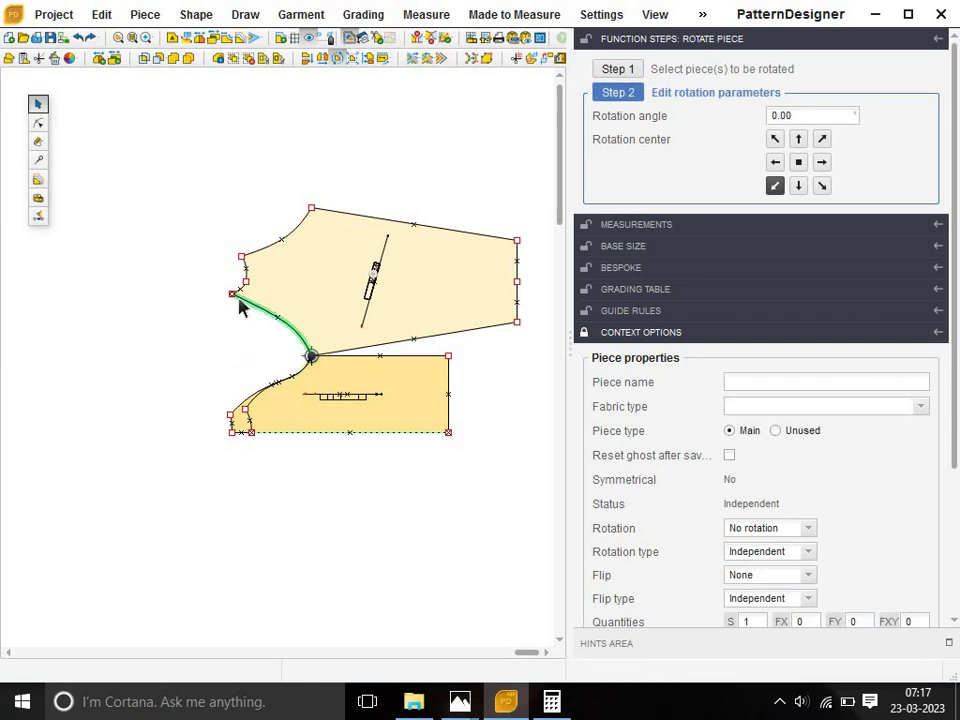
{"action": "left_click_drag", "start_coordinate": [232, 294], "coordinate": [237, 404]}
{"action": "scroll", "coordinate": [293, 405], "scroll_direction": "up", "scroll_amount": 2}
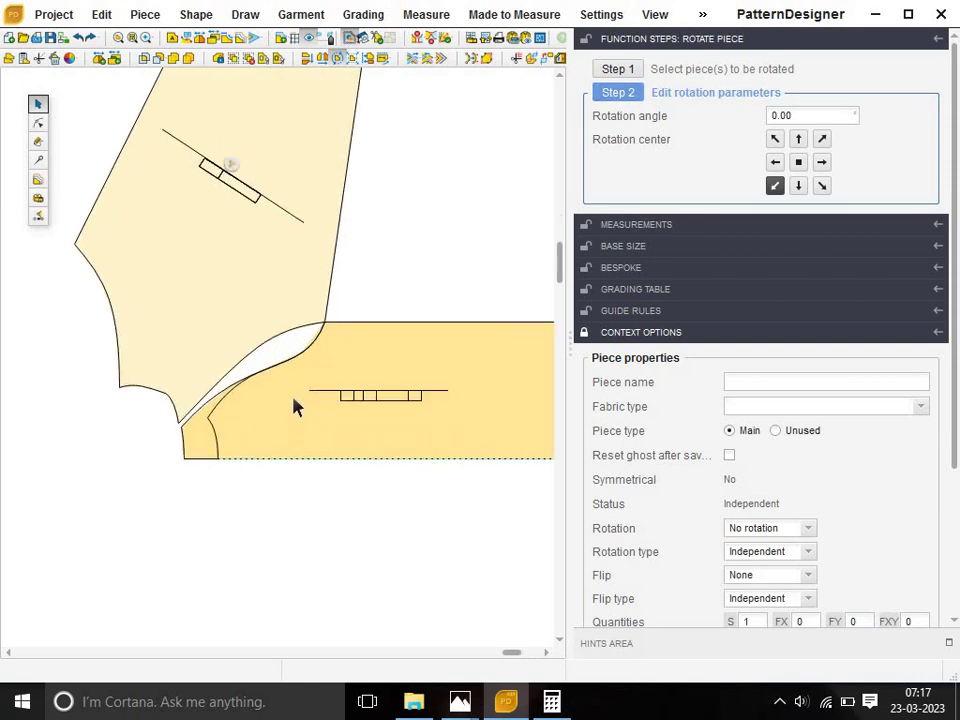
{"action": "scroll", "coordinate": [293, 405], "scroll_direction": "up", "scroll_amount": 1}
{"action": "scroll", "coordinate": [293, 405], "scroll_direction": "up", "scroll_amount": 2}
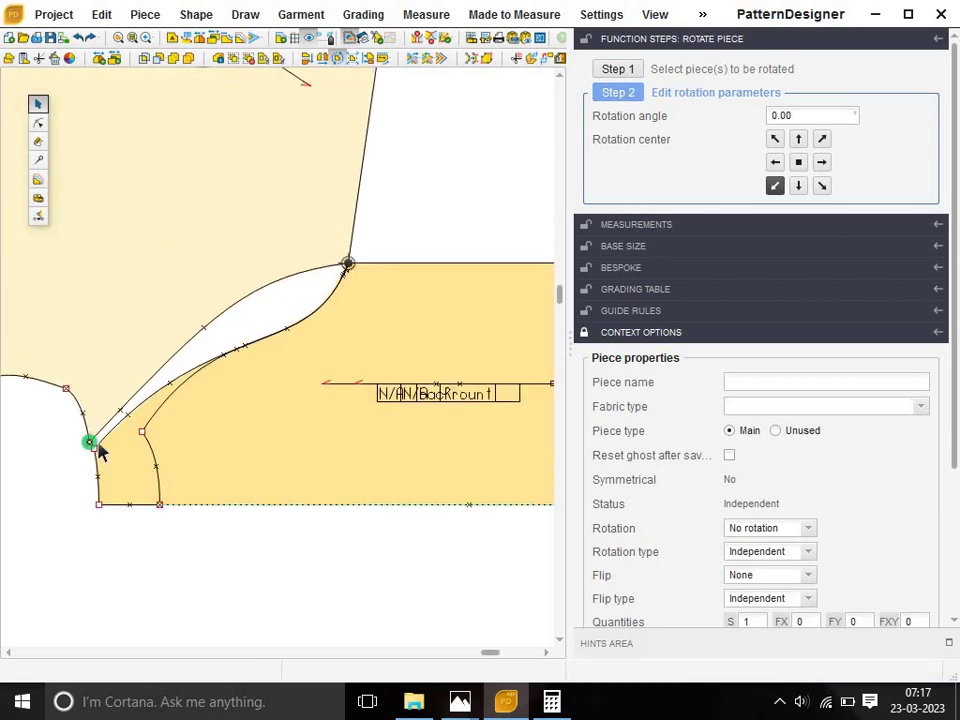
{"action": "scroll", "coordinate": [88, 445], "scroll_direction": "up", "scroll_amount": 1}
{"action": "left_click_drag", "start_coordinate": [87, 452], "coordinate": [91, 456]}
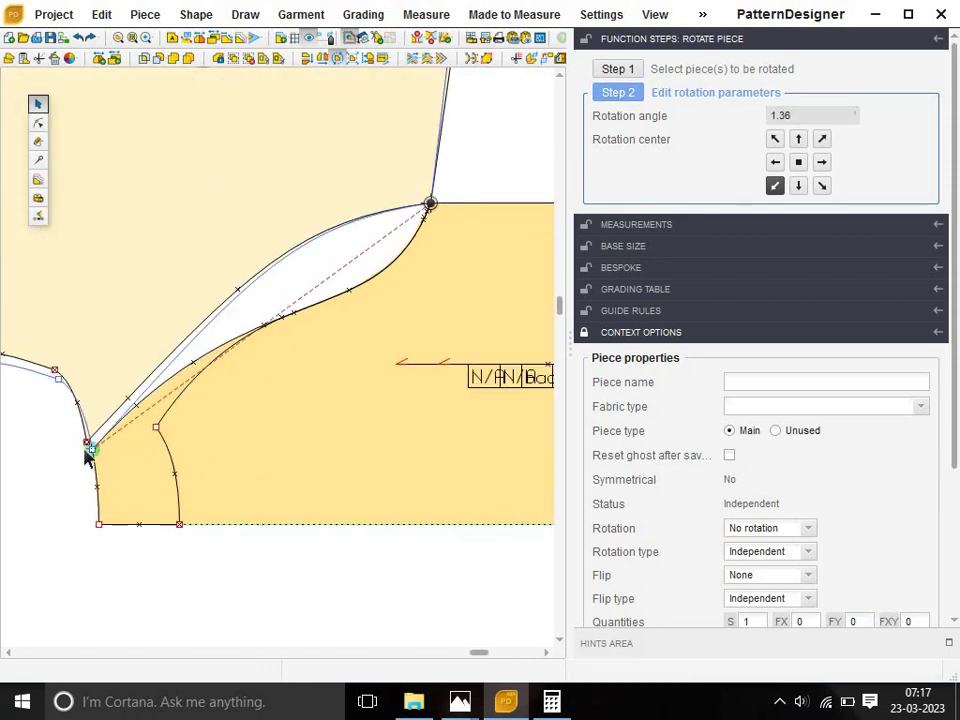
{"action": "scroll", "coordinate": [336, 388], "scroll_direction": "down", "scroll_amount": 2}
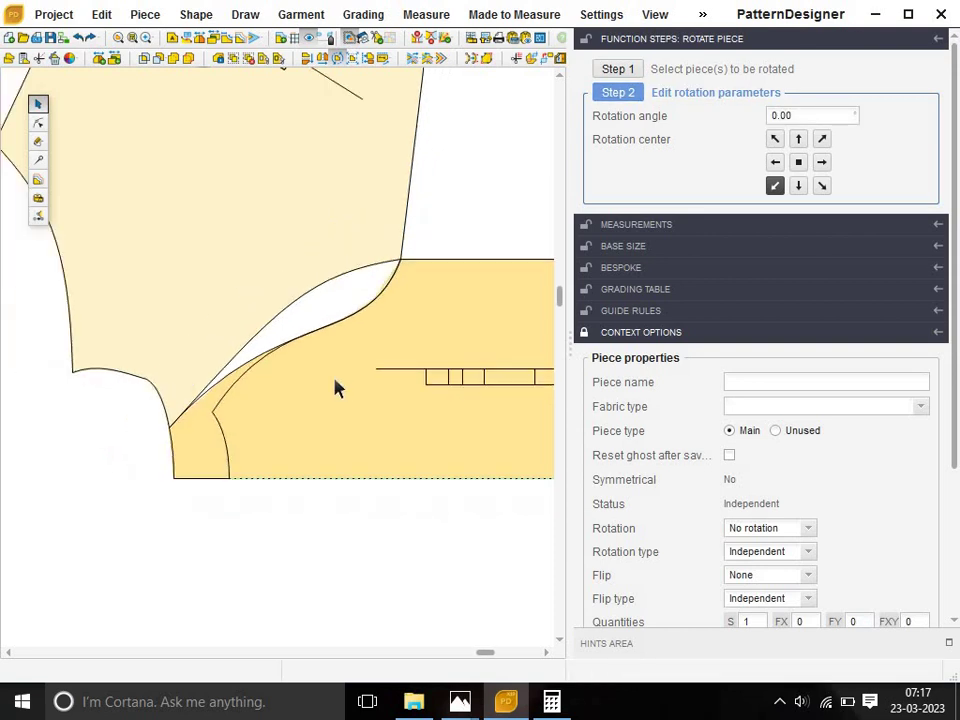
{"action": "scroll", "coordinate": [336, 388], "scroll_direction": "down", "scroll_amount": 2}
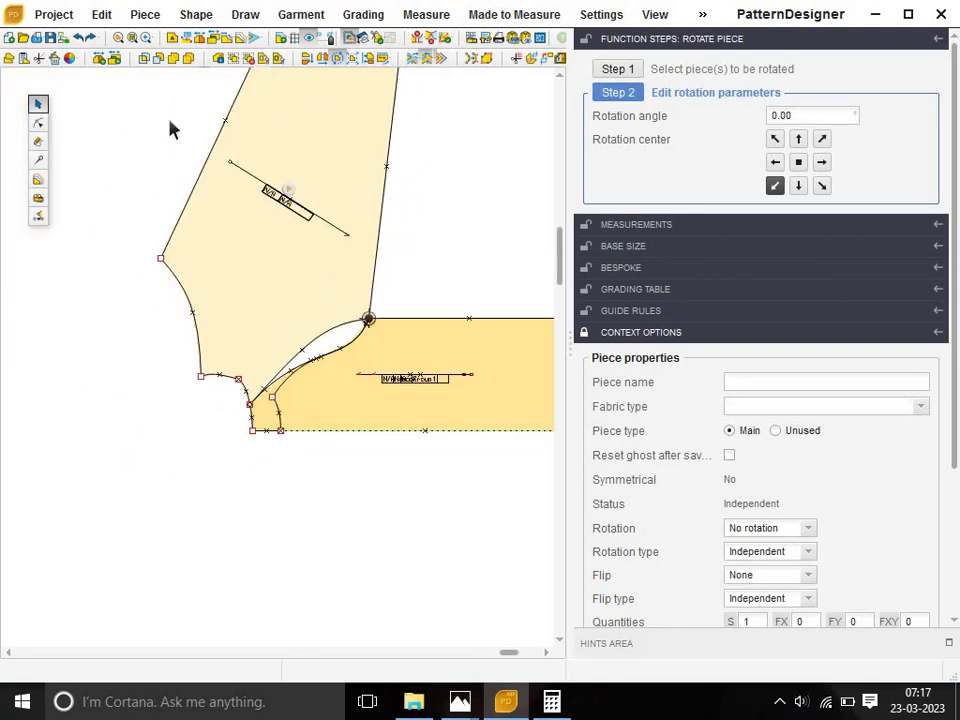
{"action": "left_click", "coordinate": [40, 122]}
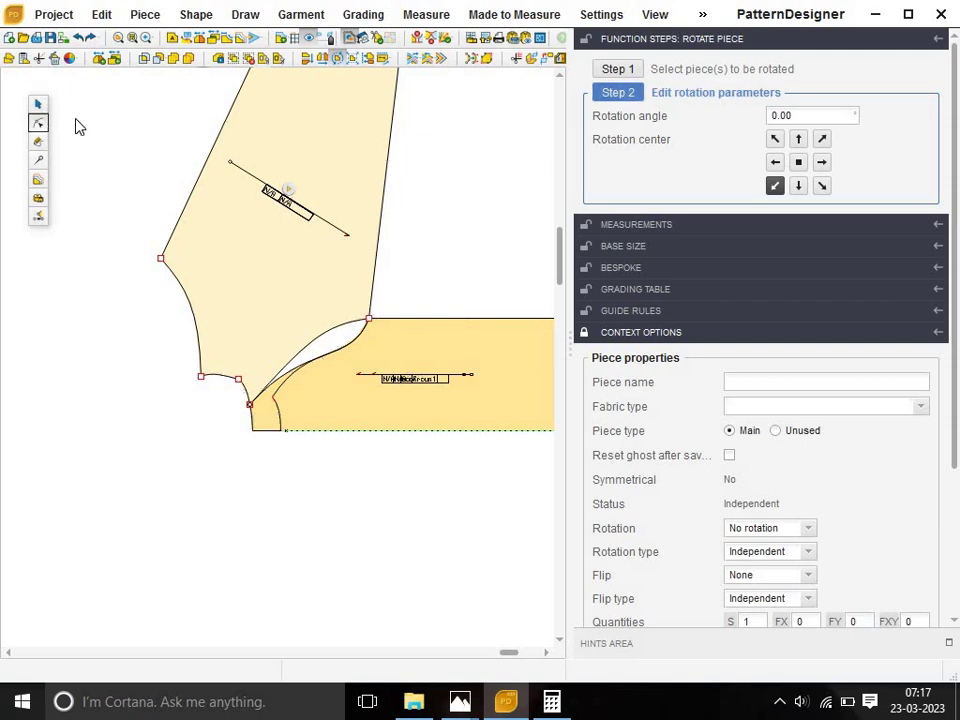
{"action": "left_click", "coordinate": [480, 62]}
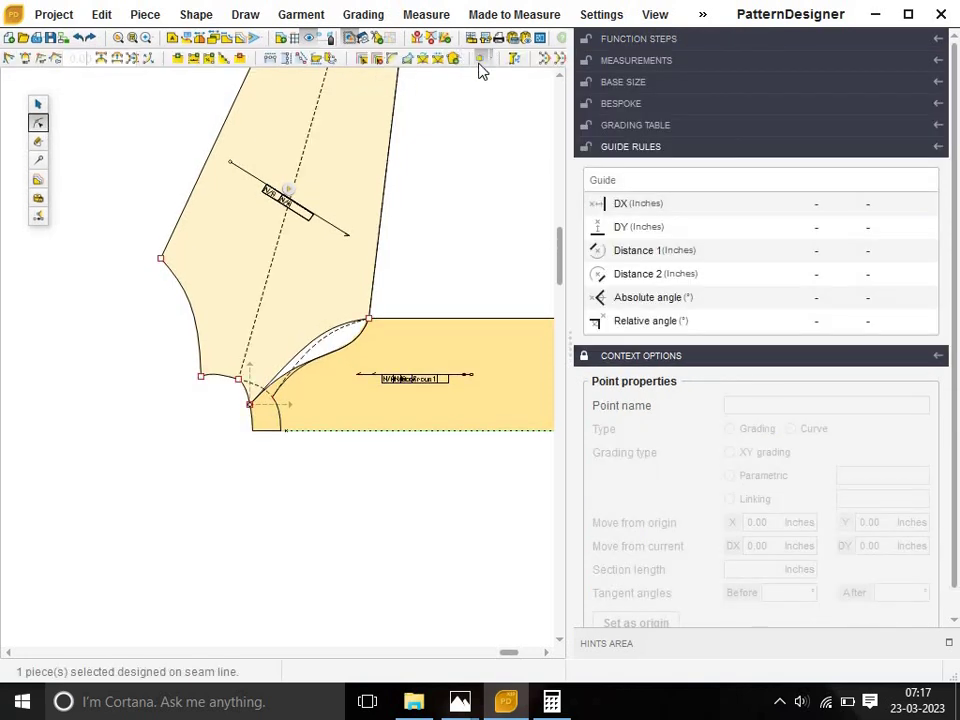
{"action": "scroll", "coordinate": [403, 355], "scroll_direction": "up", "scroll_amount": 2}
{"action": "scroll", "coordinate": [399, 356], "scroll_direction": "up", "scroll_amount": 1}
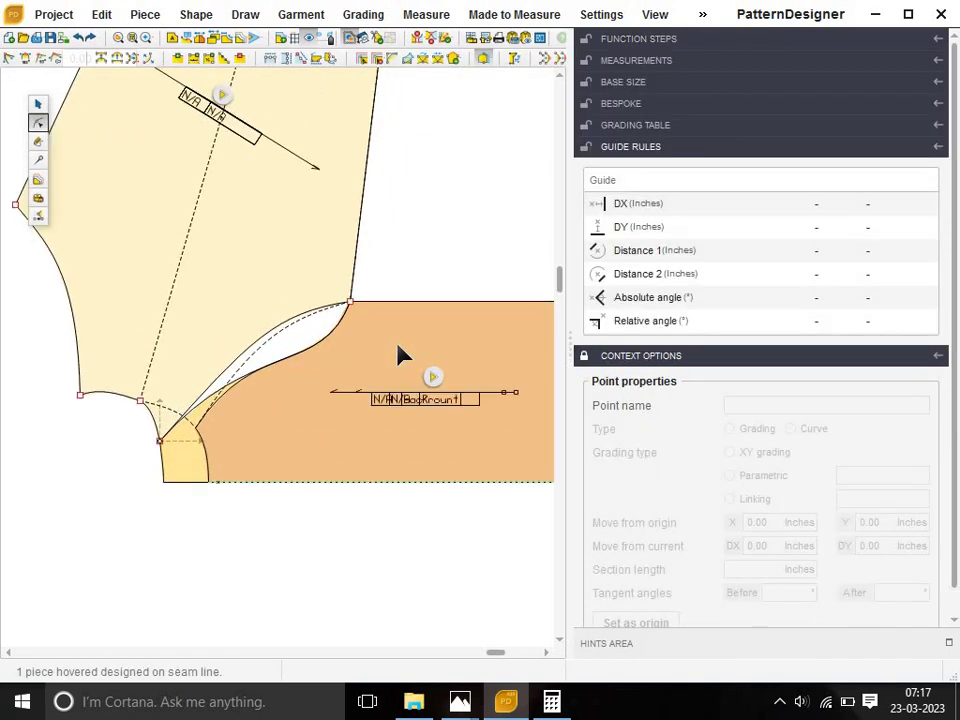
{"action": "scroll", "coordinate": [287, 400], "scroll_direction": "up", "scroll_amount": 1}
{"action": "scroll", "coordinate": [223, 398], "scroll_direction": "up", "scroll_amount": 1}
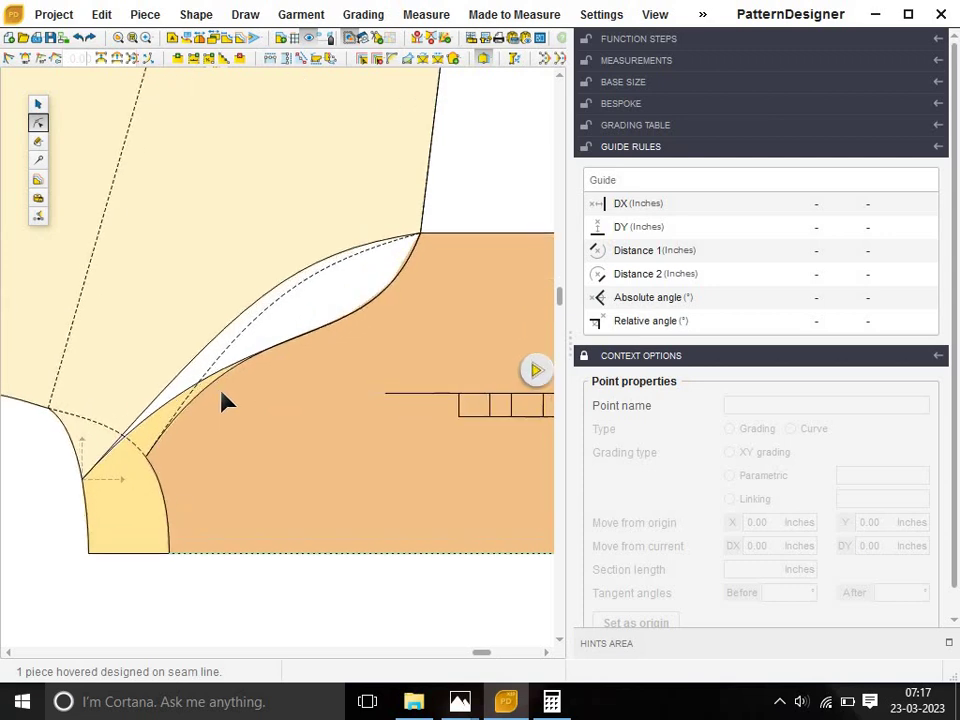
{"action": "scroll", "coordinate": [223, 398], "scroll_direction": "up", "scroll_amount": 1}
{"action": "scroll", "coordinate": [214, 400], "scroll_direction": "up", "scroll_amount": 1}
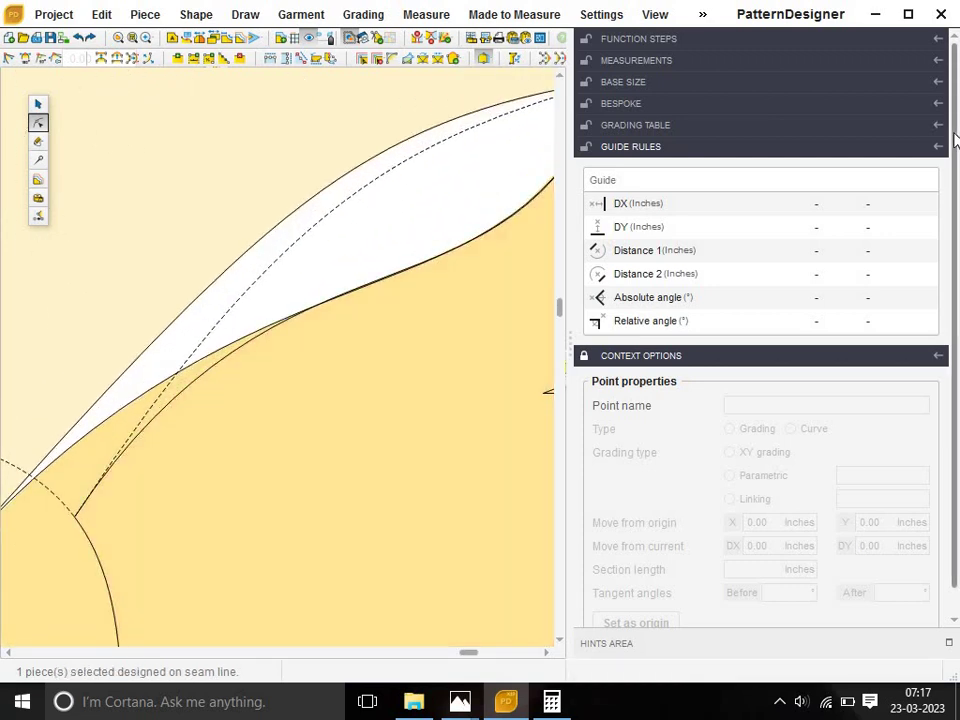
{"action": "scroll", "coordinate": [236, 317], "scroll_direction": "down", "scroll_amount": 1}
{"action": "scroll", "coordinate": [238, 318], "scroll_direction": "down", "scroll_amount": 1}
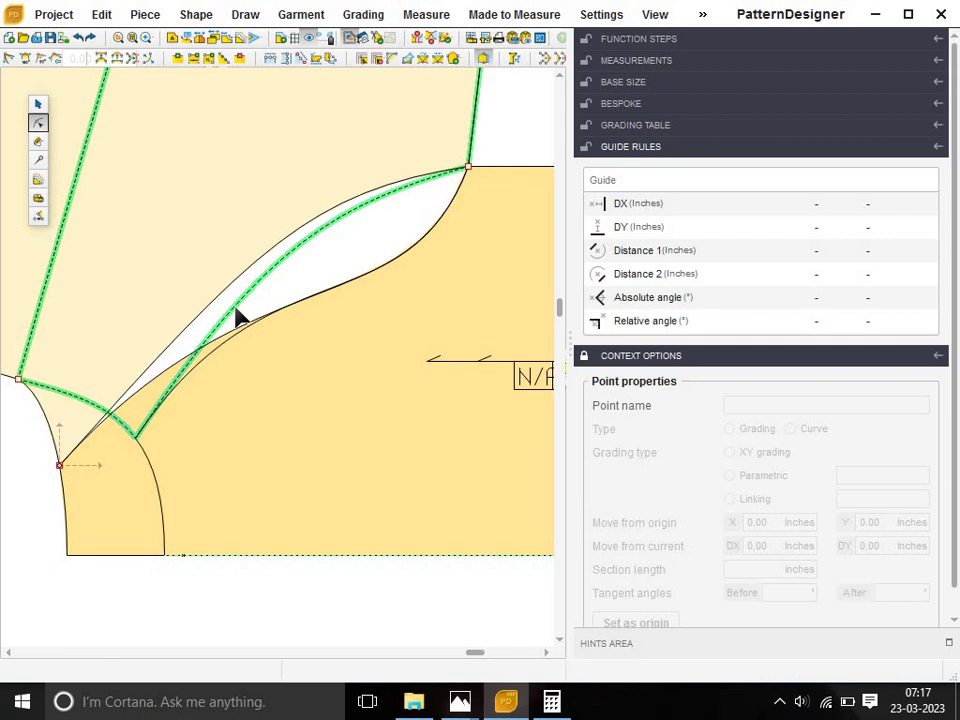
{"action": "left_click", "coordinate": [236, 320]}
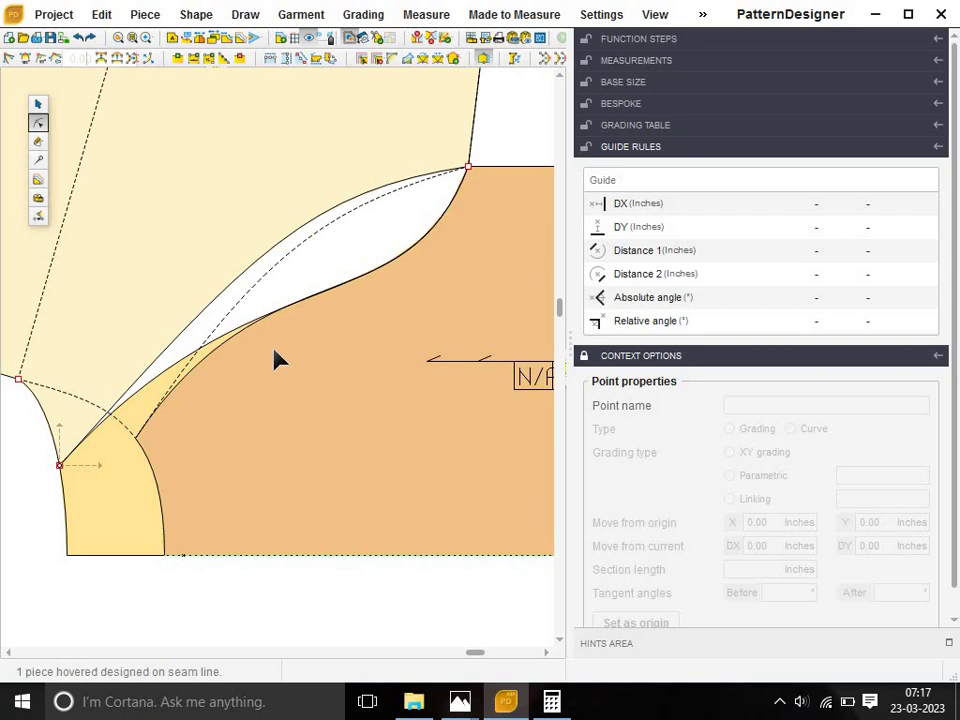
{"action": "scroll", "coordinate": [278, 360], "scroll_direction": "down", "scroll_amount": 1}
{"action": "scroll", "coordinate": [278, 360], "scroll_direction": "down", "scroll_amount": 1}
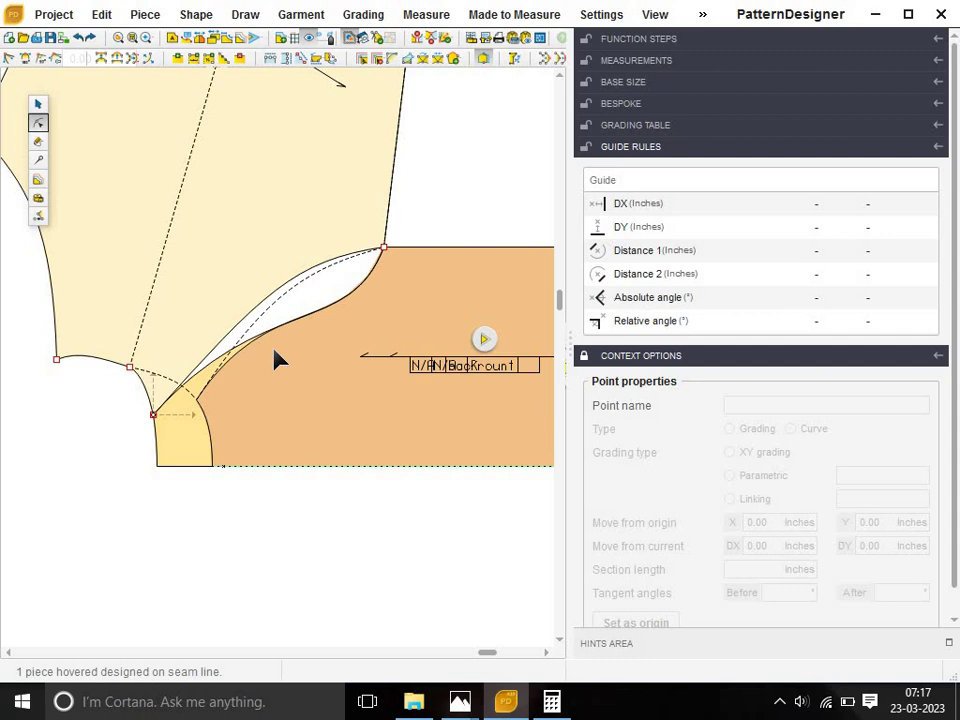
{"action": "scroll", "coordinate": [278, 360], "scroll_direction": "down", "scroll_amount": 1}
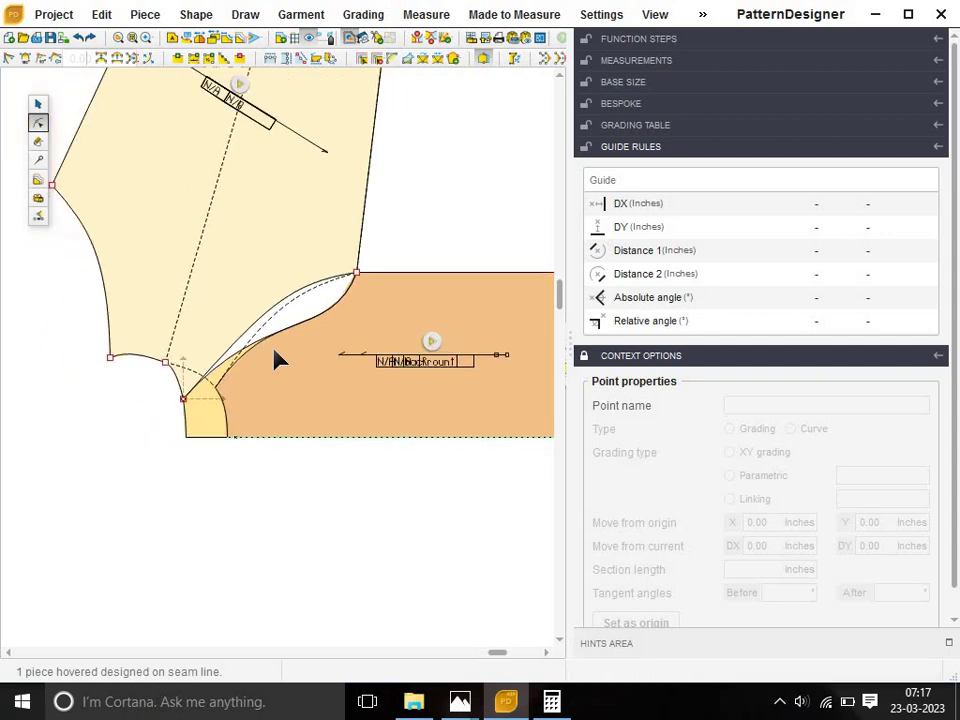
{"action": "scroll", "coordinate": [278, 360], "scroll_direction": "down", "scroll_amount": 1}
{"action": "scroll", "coordinate": [278, 360], "scroll_direction": "down", "scroll_amount": 1}
{"action": "scroll", "coordinate": [278, 360], "scroll_direction": "down", "scroll_amount": 1}
{"action": "scroll", "coordinate": [278, 360], "scroll_direction": "down", "scroll_amount": 1}
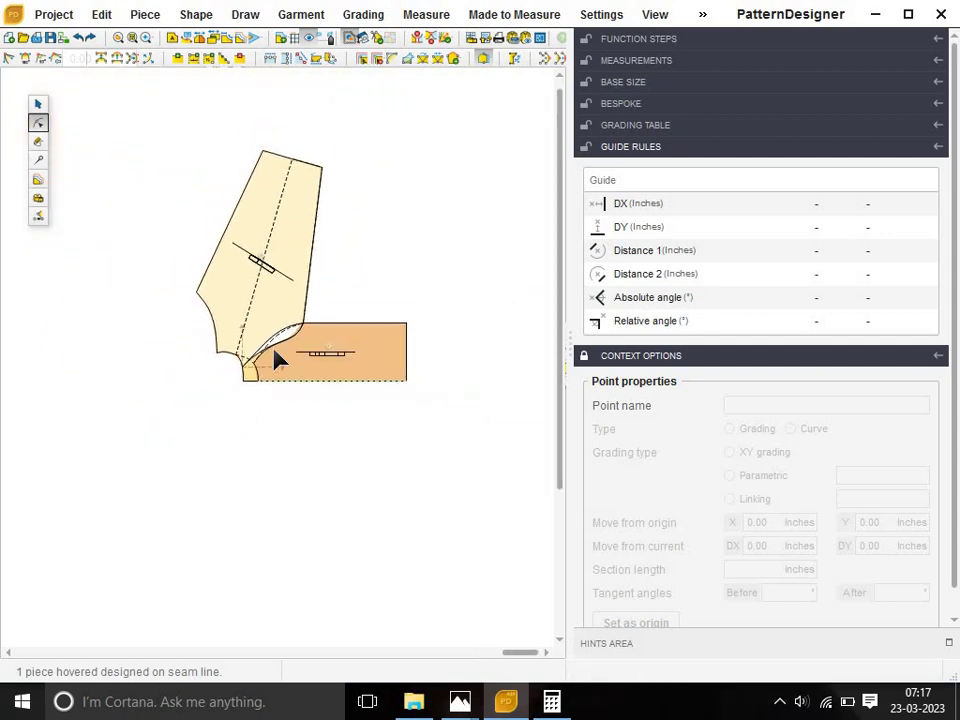
{"action": "left_click", "coordinate": [250, 258]}
{"action": "key", "text": "Escape"}
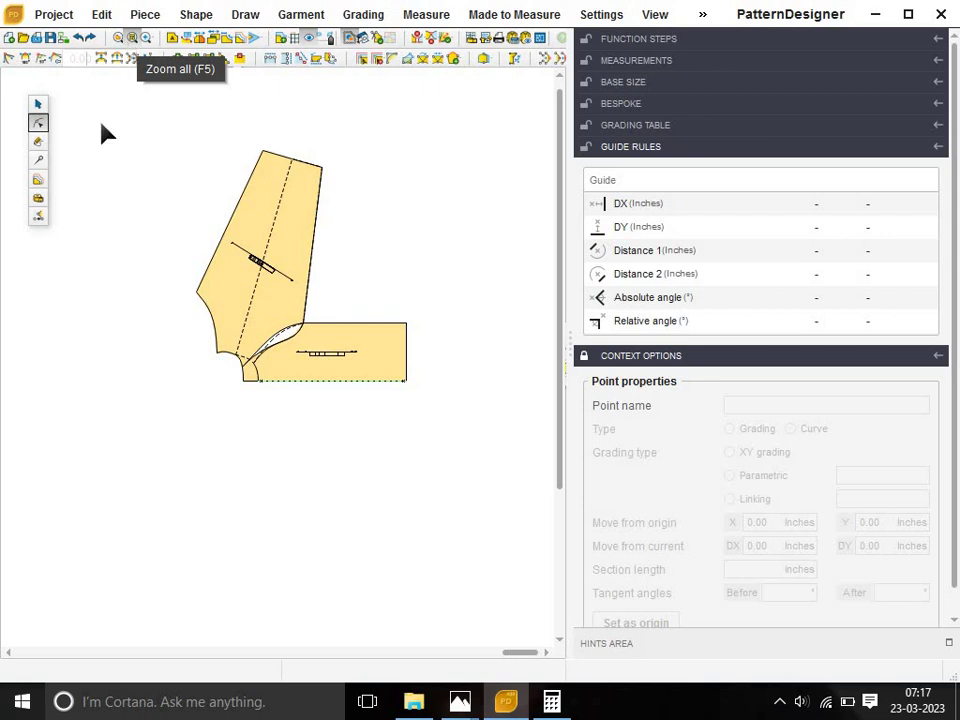
Move the front body piece up and left, clear of the sleeve
{"action": "left_click", "coordinate": [40, 104]}
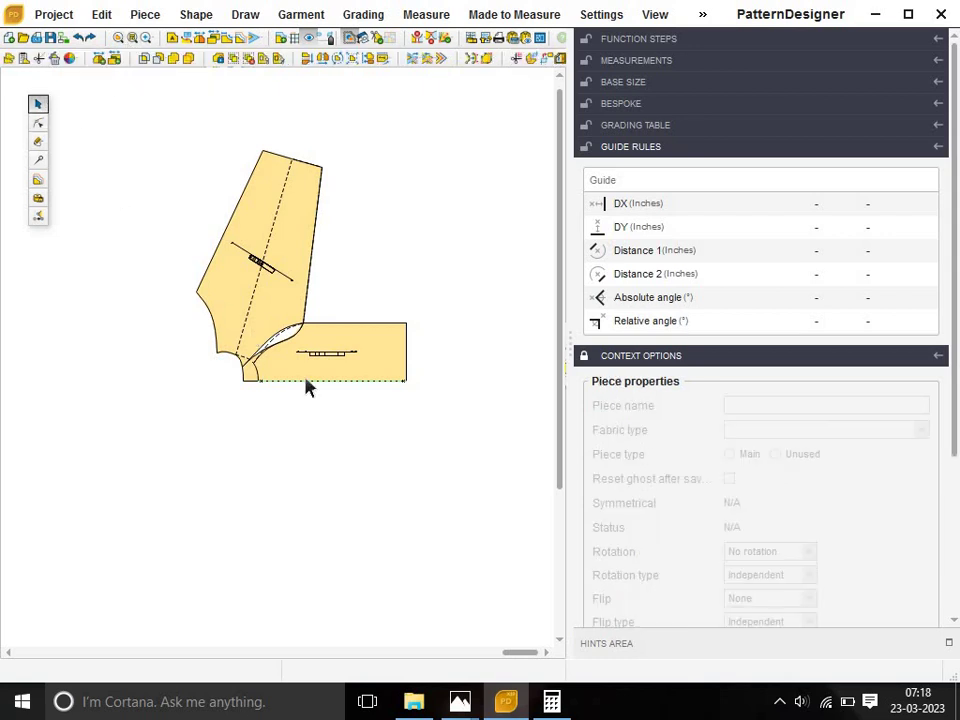
{"action": "left_click_drag", "start_coordinate": [259, 240], "coordinate": [228, 200]}
{"action": "left_click", "coordinate": [330, 314]}
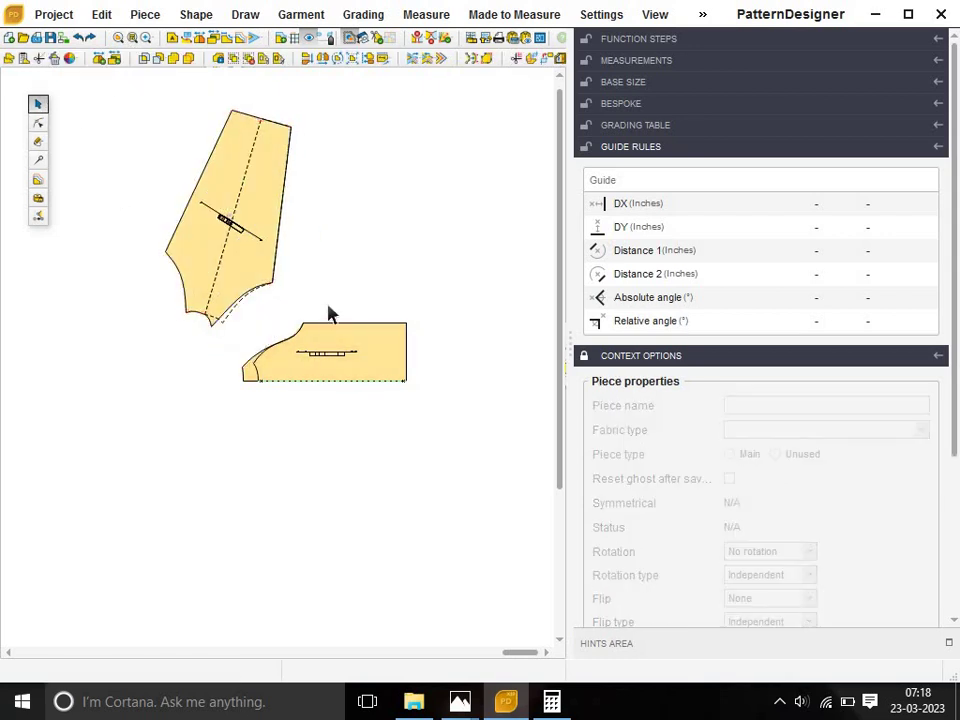
{"action": "left_click", "coordinate": [251, 189]}
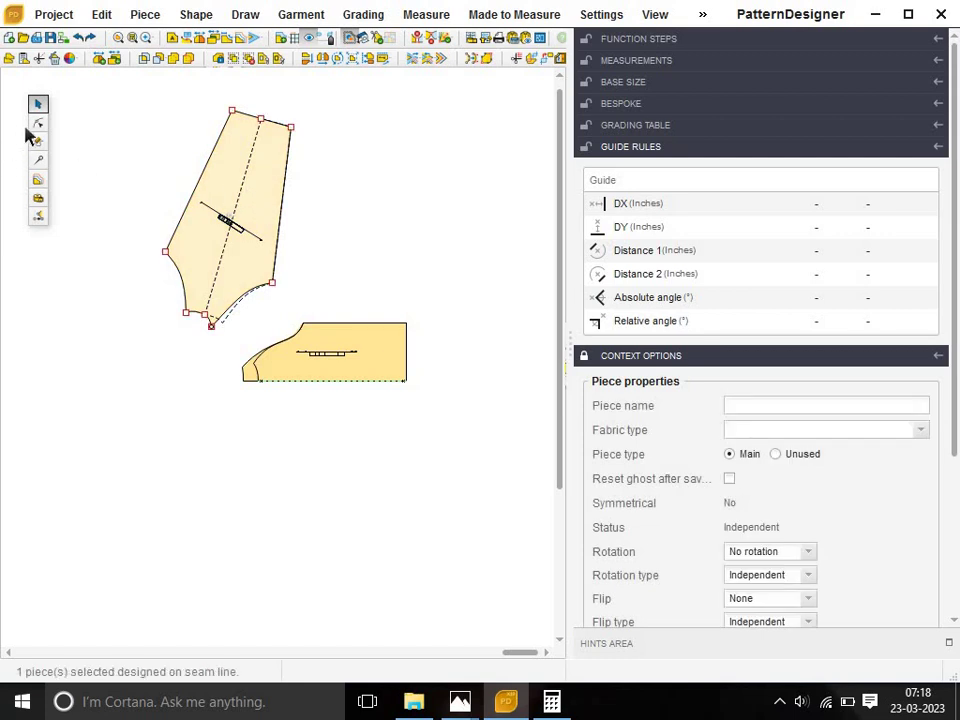
Inspect the front body's right side edge with the point tool, then collapse the side panel
{"action": "left_click", "coordinate": [37, 123]}
{"action": "left_click", "coordinate": [285, 205]}
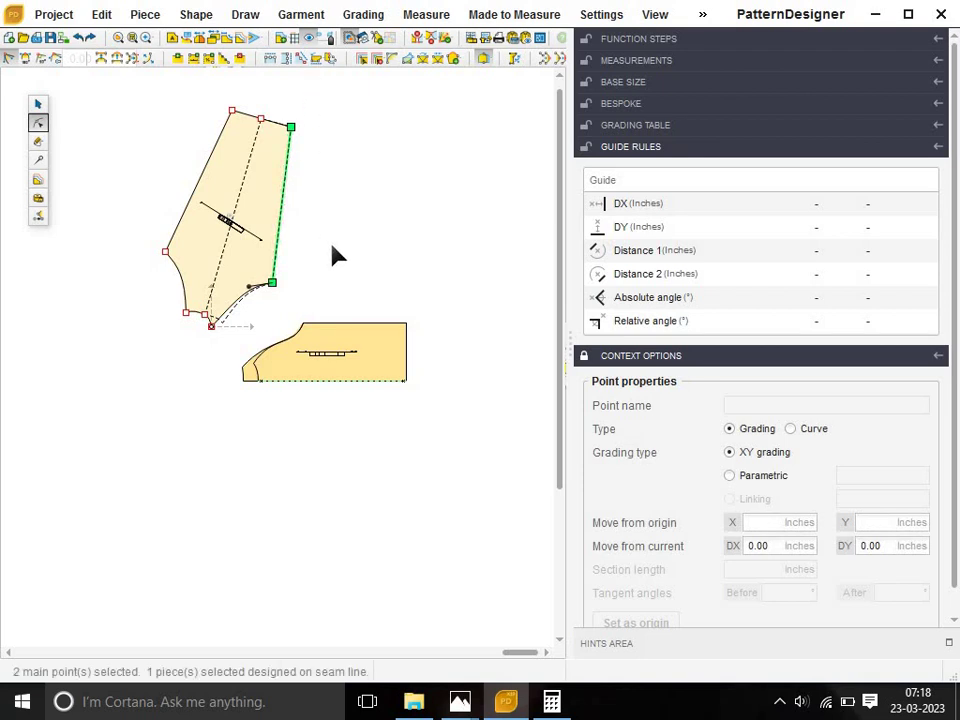
{"action": "left_click", "coordinate": [323, 219]}
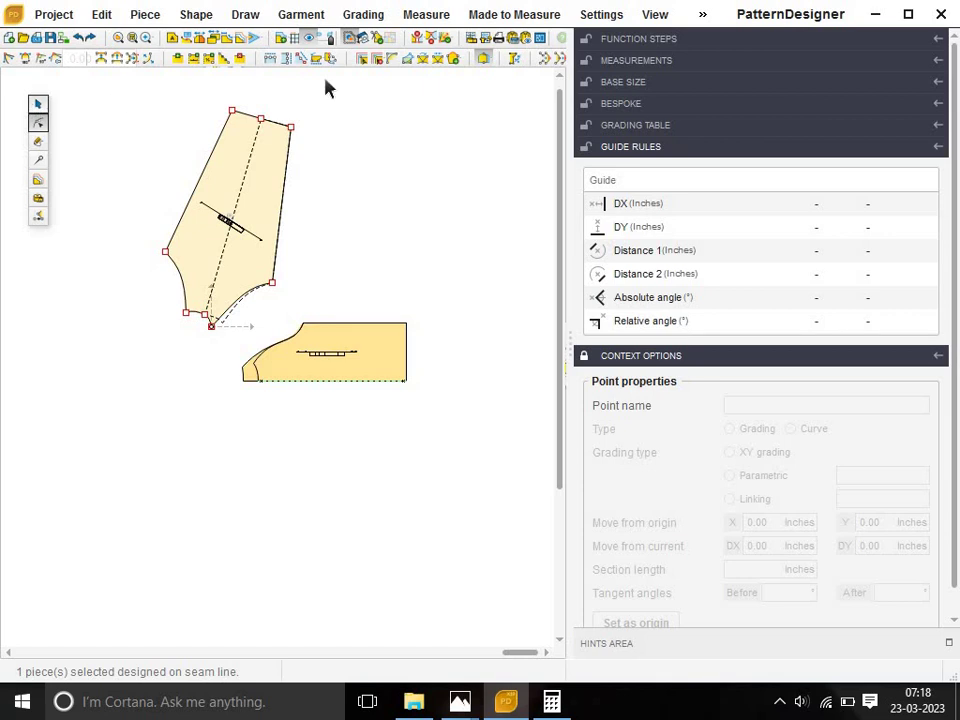
{"action": "key", "text": "Escape"}
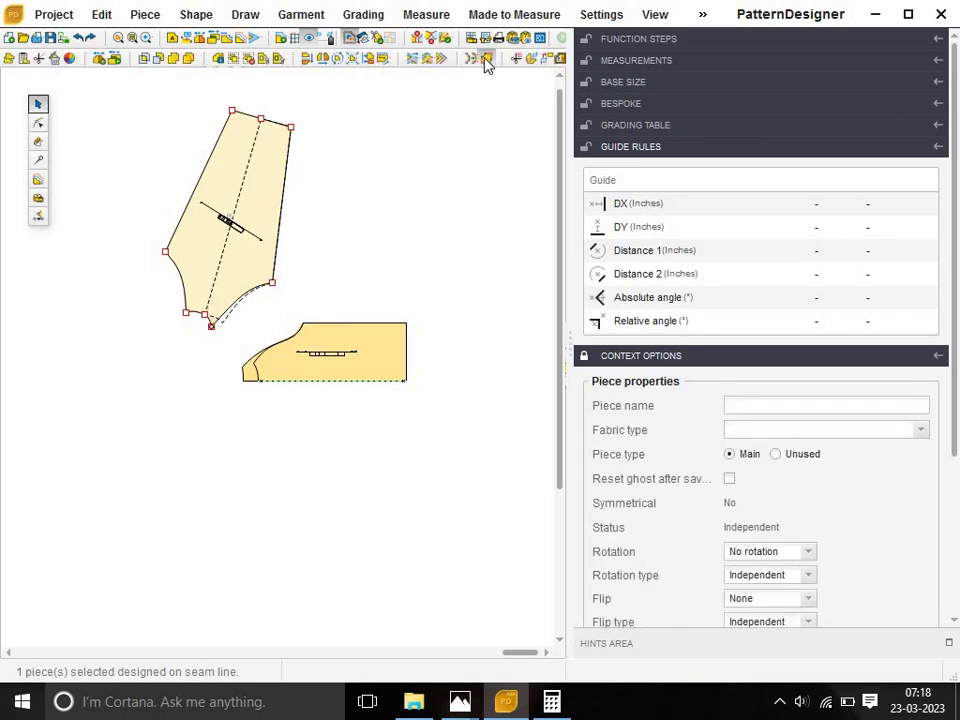
{"action": "left_click", "coordinate": [486, 59]}
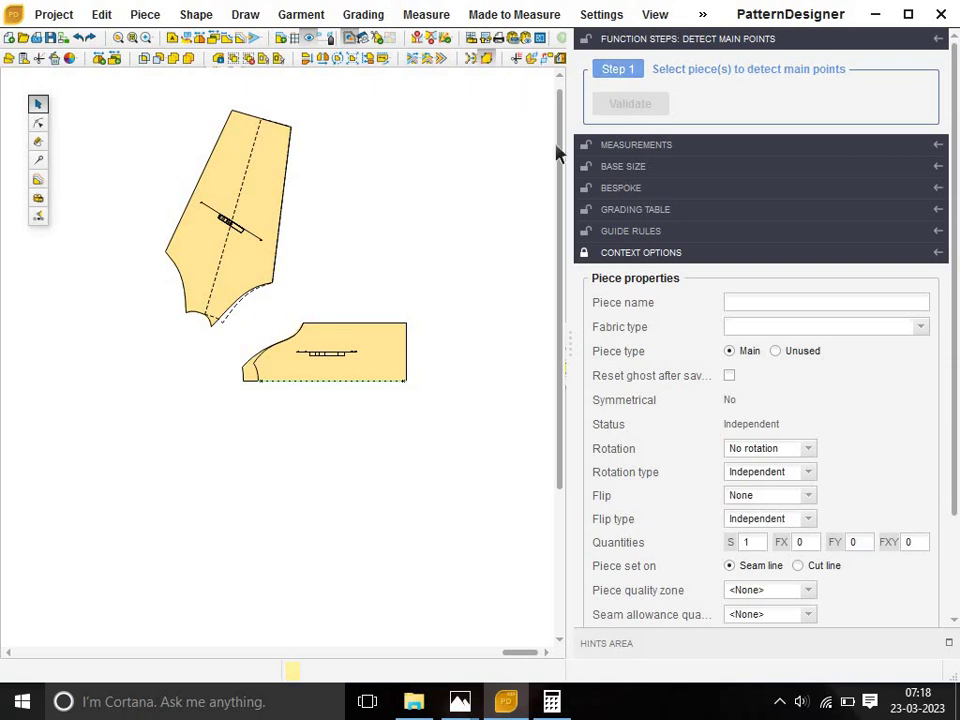
{"action": "left_click", "coordinate": [572, 348]}
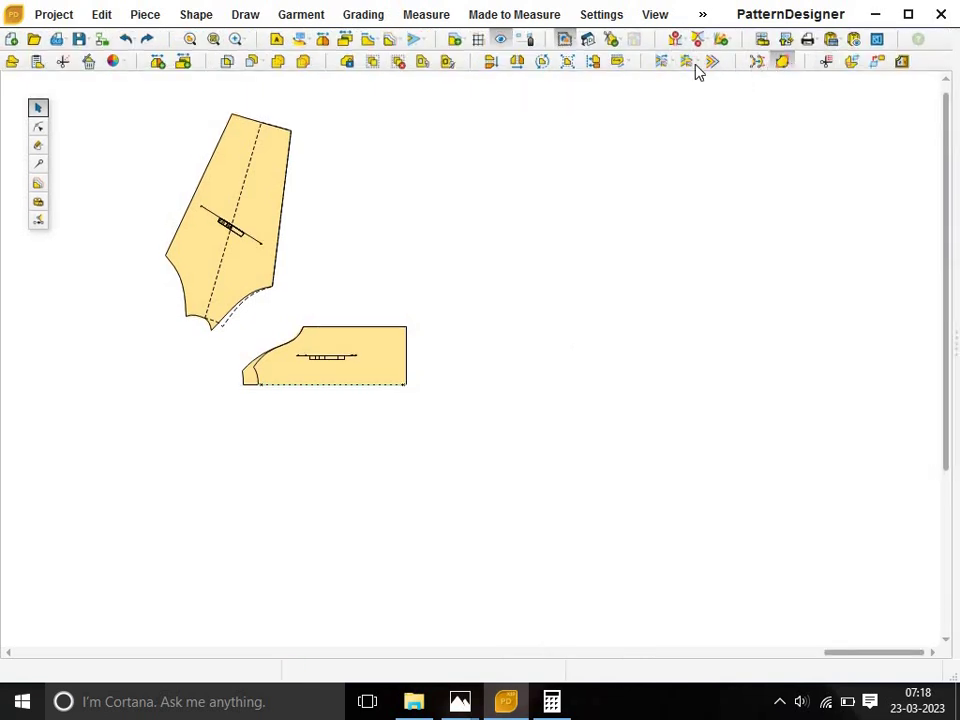
Hide the front body's dashed projection lines by turning off Show projection
{"action": "left_click", "coordinate": [38, 127]}
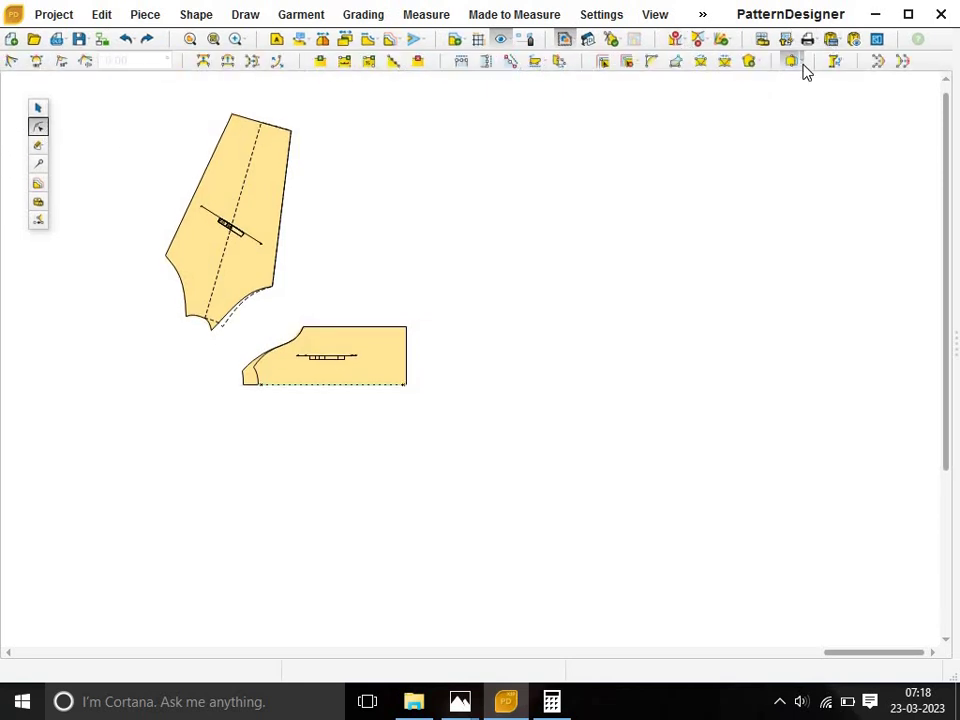
{"action": "left_click", "coordinate": [796, 64]}
{"action": "left_click", "coordinate": [797, 184]}
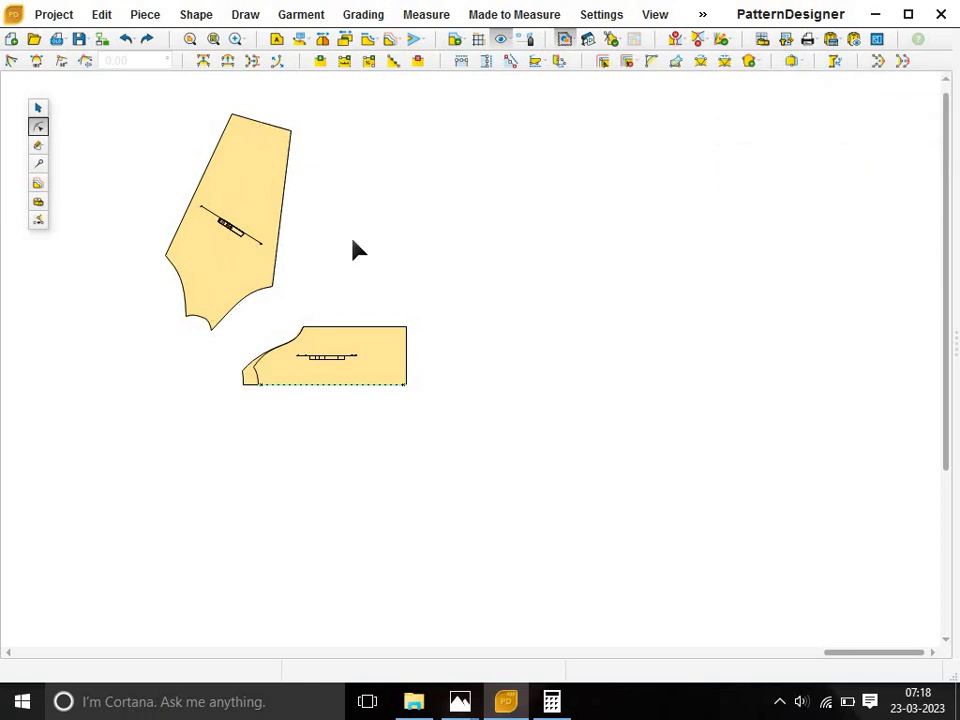
{"action": "left_click", "coordinate": [37, 108]}
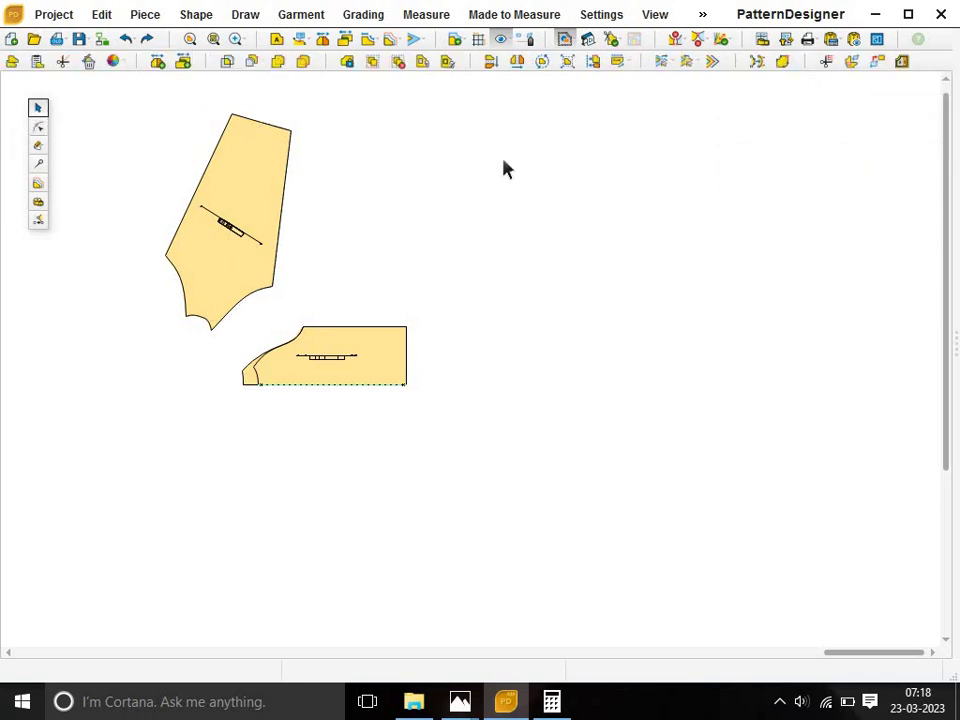
Open the empty Edit size set window in grading mode and bring up the size chart
{"action": "left_click", "coordinate": [38, 146]}
{"action": "left_click", "coordinate": [38, 183]}
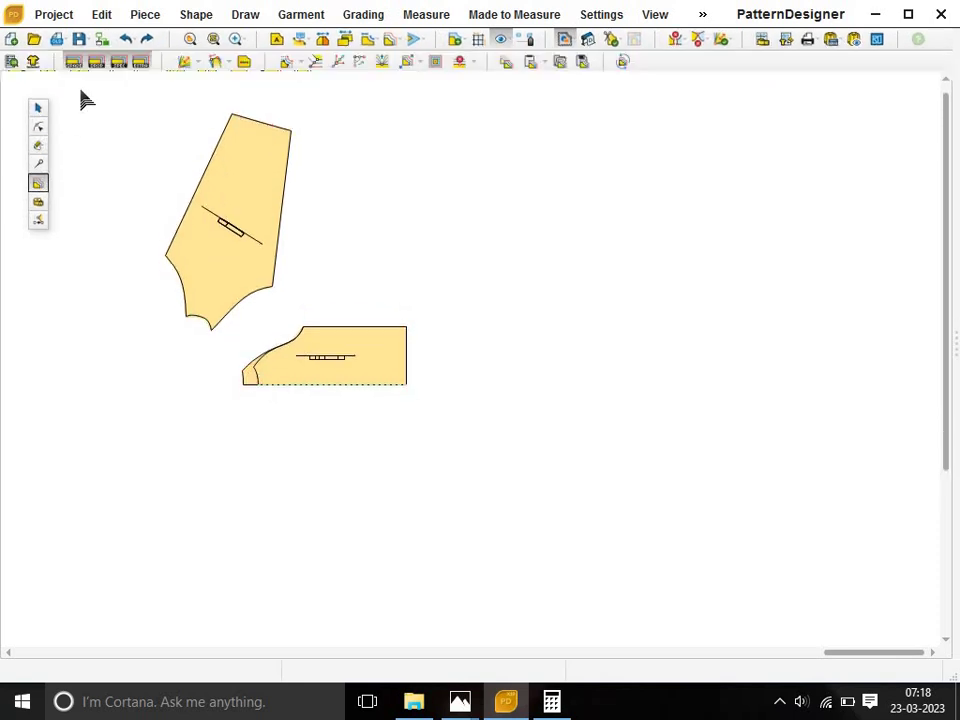
{"action": "left_click", "coordinate": [12, 61]}
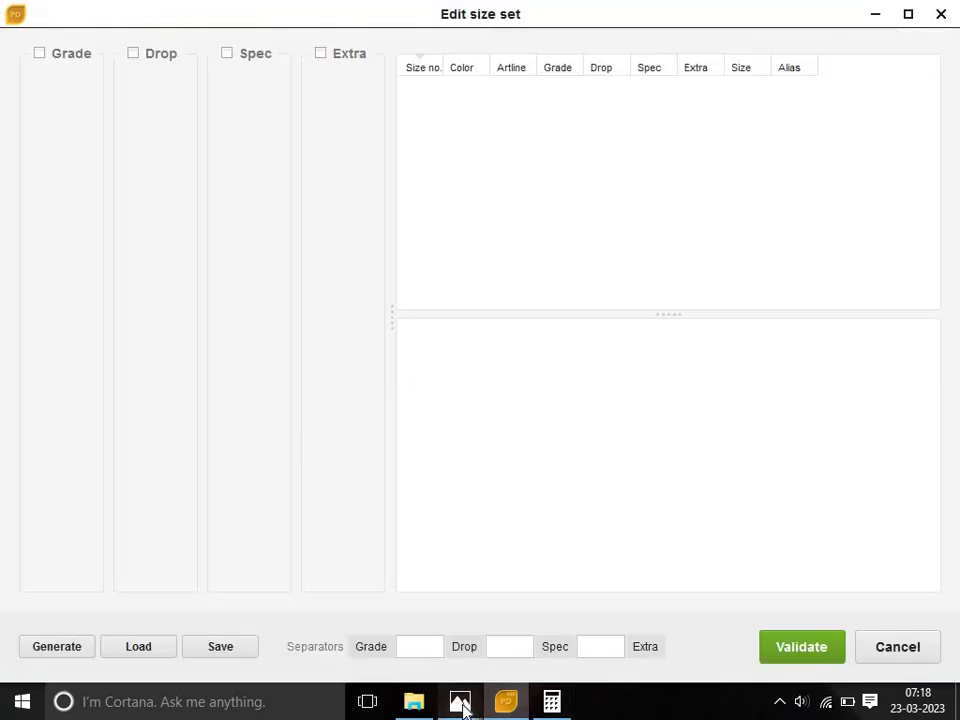
{"action": "mouse_move", "coordinate": [460, 701]}
{"action": "left_click", "coordinate": [558, 600]}
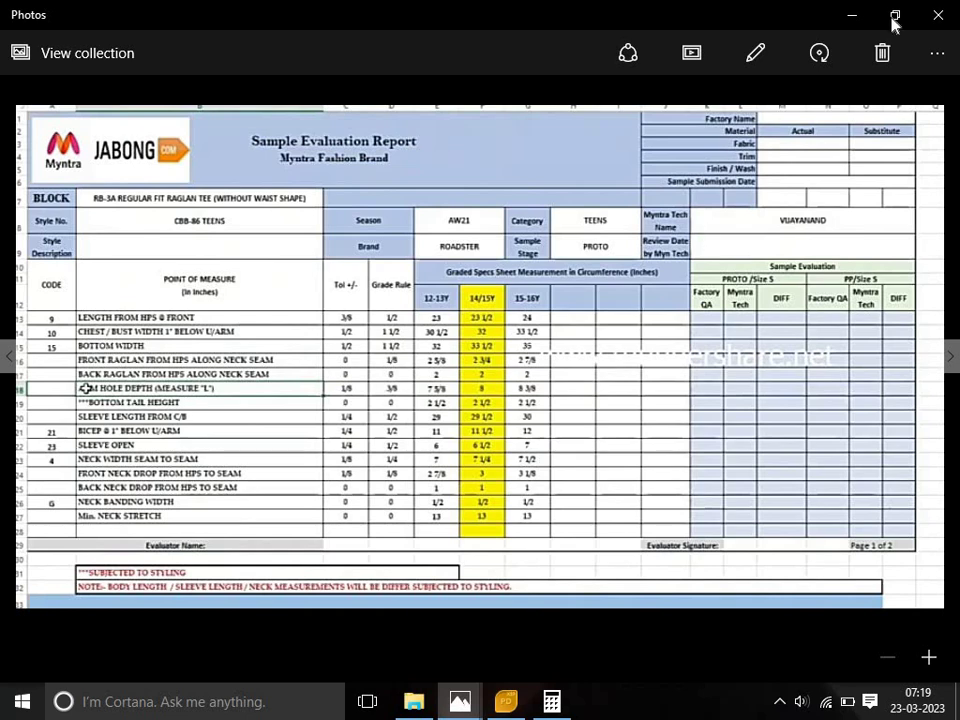
Generate the grade size set 12-13, 14-15, 15-16 and validate it
{"action": "key", "text": "alt+Tab"}
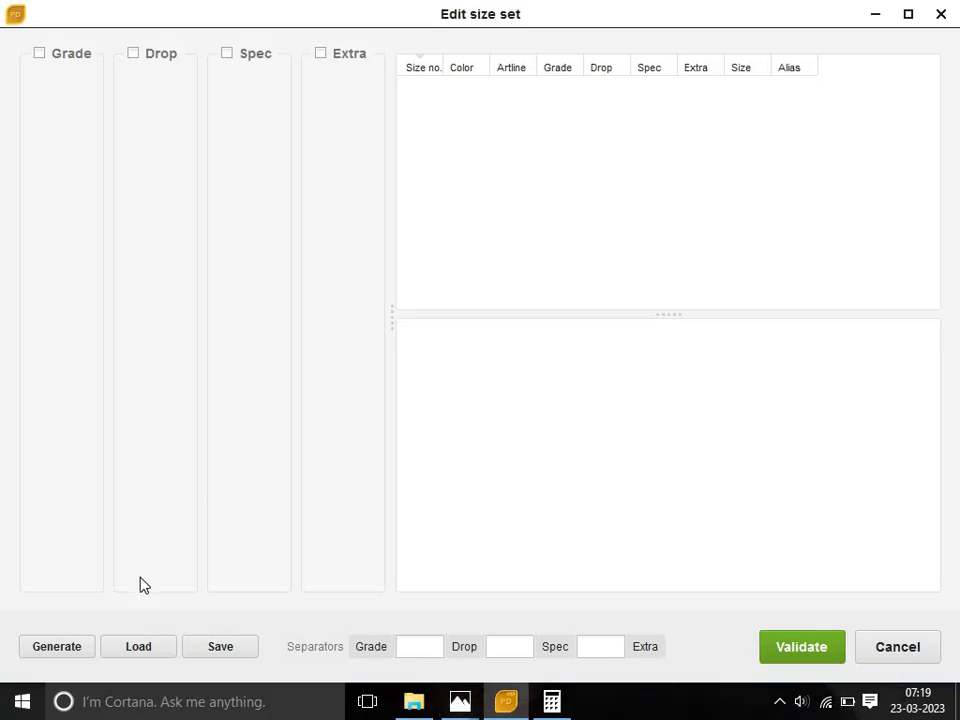
{"action": "left_click", "coordinate": [57, 647]}
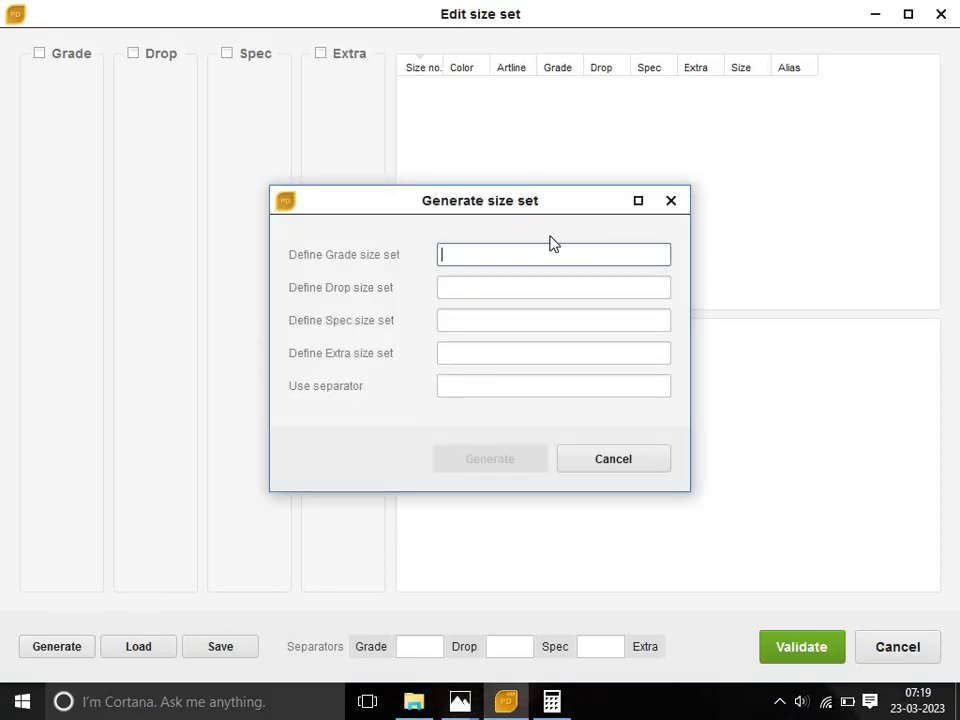
{"action": "type", "text": "12-13 14-15 15-16"}
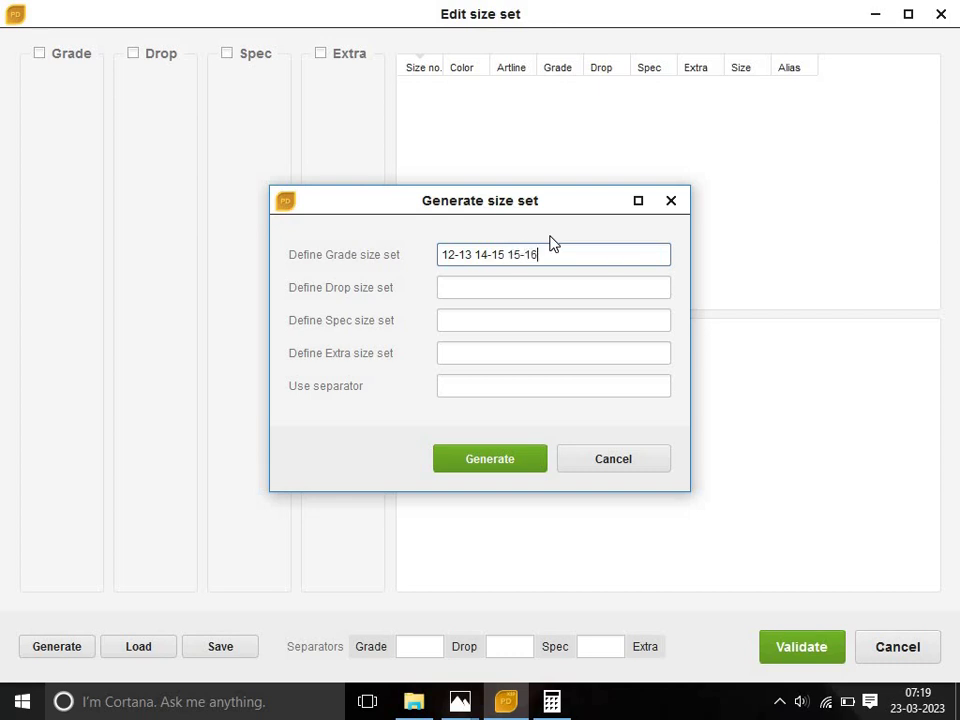
{"action": "left_click", "coordinate": [476, 462]}
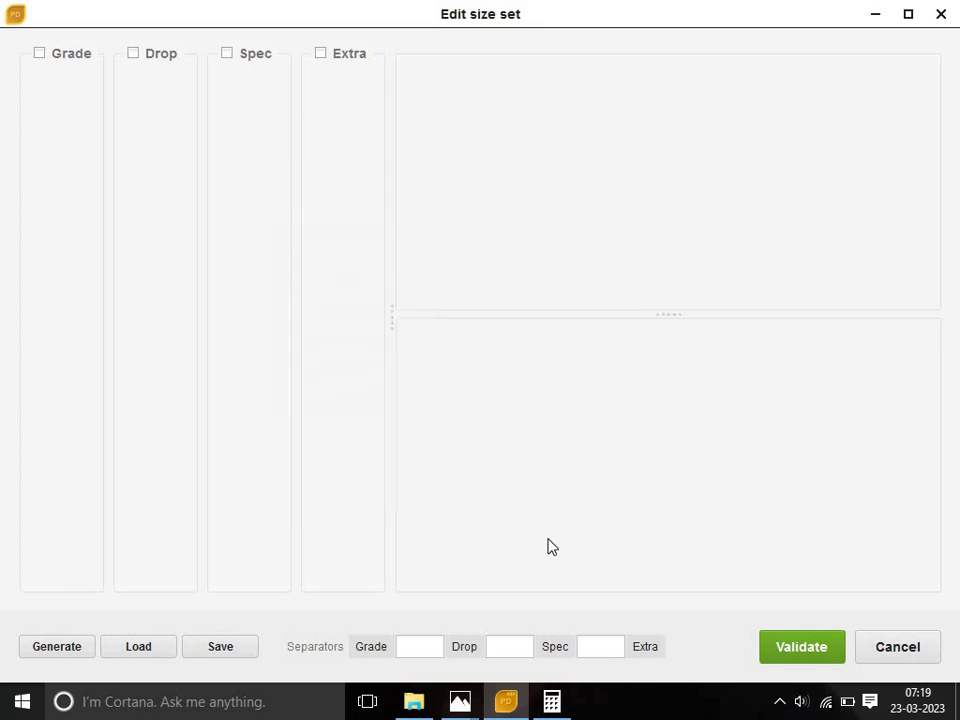
{"action": "left_click", "coordinate": [765, 649]}
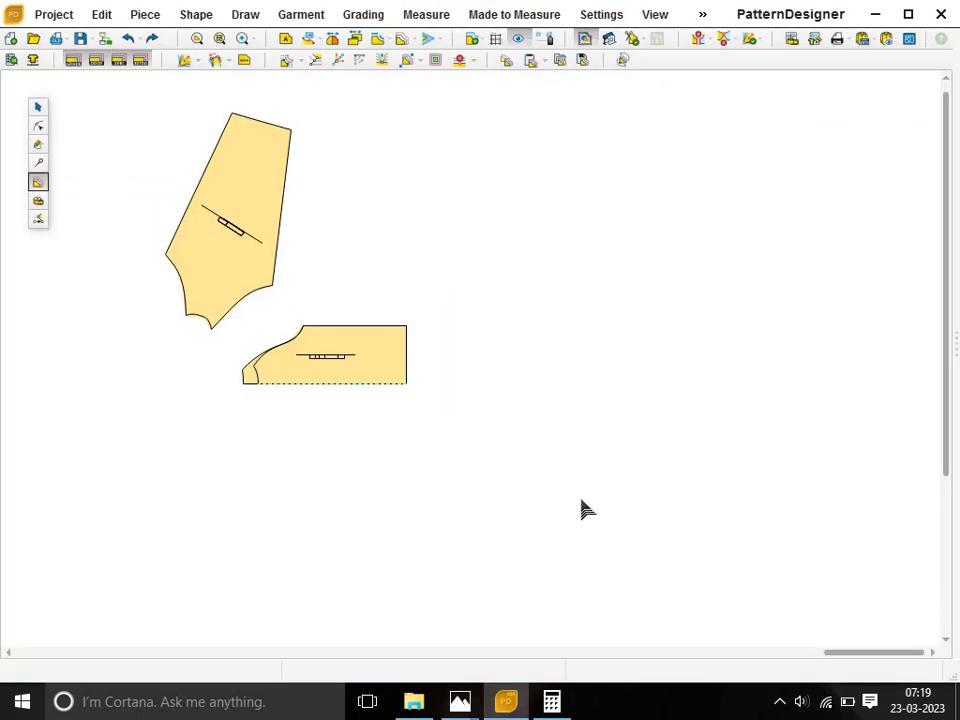
Make 14-15 the base size in the Base Size panel and bring the size chart back up
{"action": "left_click", "coordinate": [953, 352]}
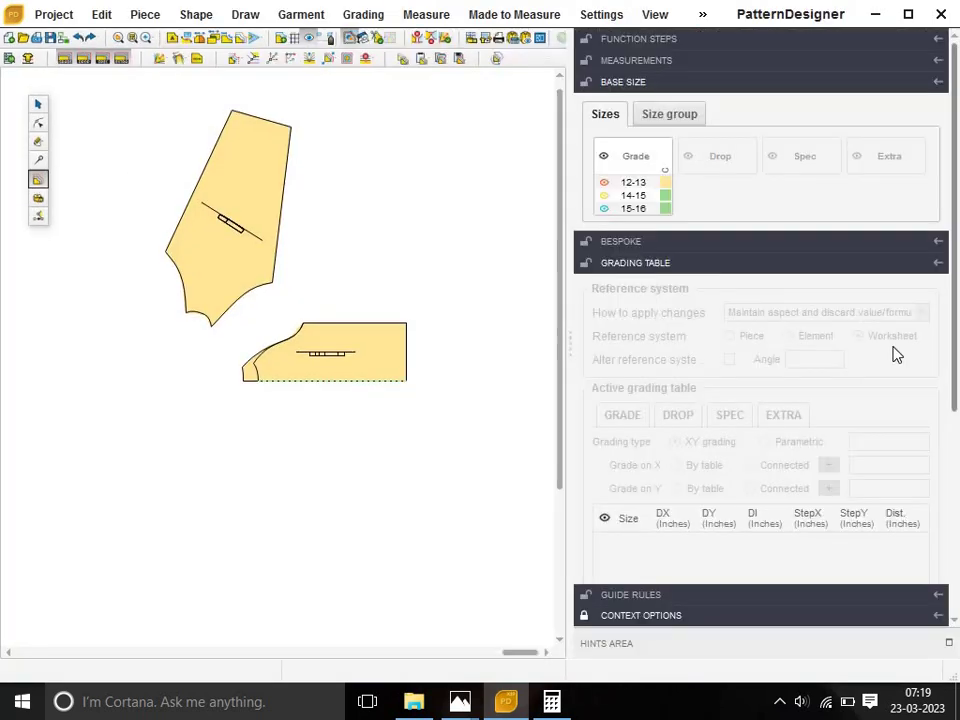
{"action": "left_click", "coordinate": [665, 196]}
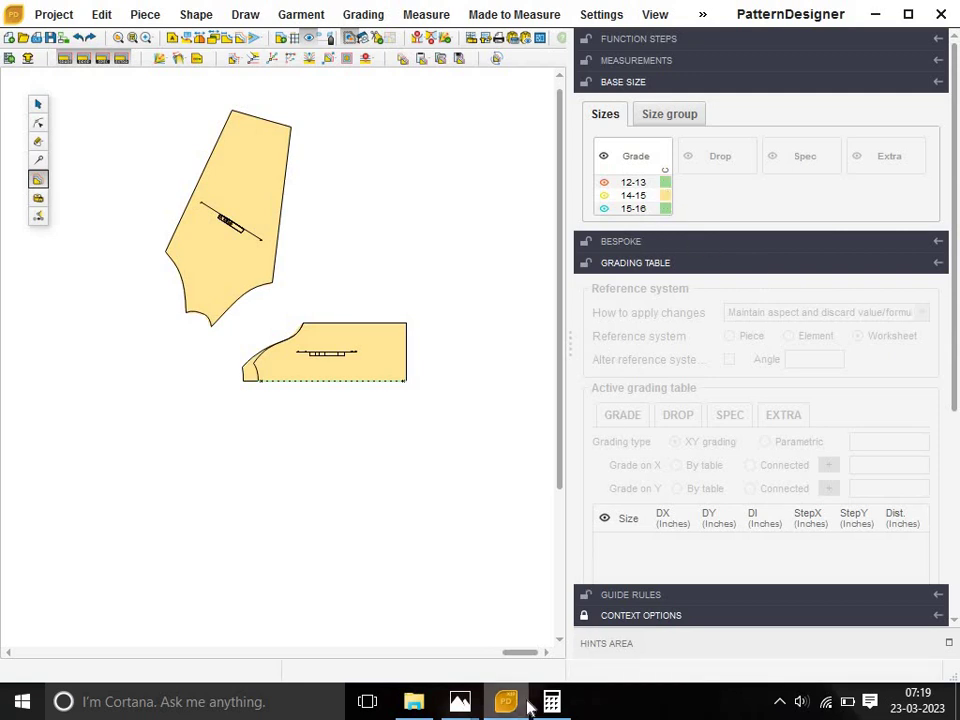
{"action": "mouse_move", "coordinate": [460, 702]}
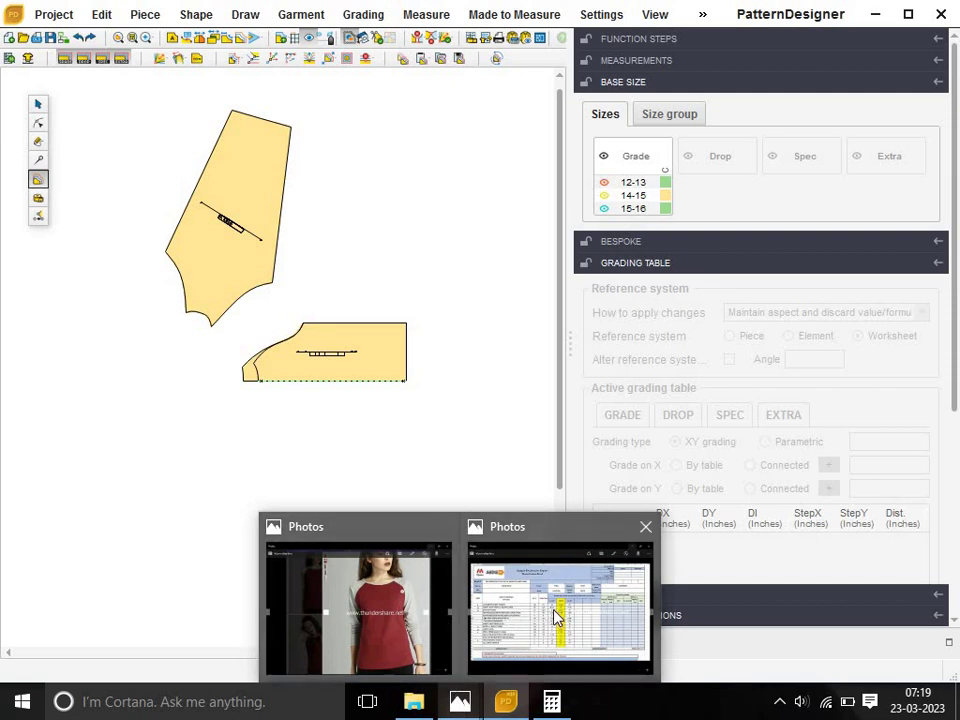
{"action": "left_click", "coordinate": [557, 615]}
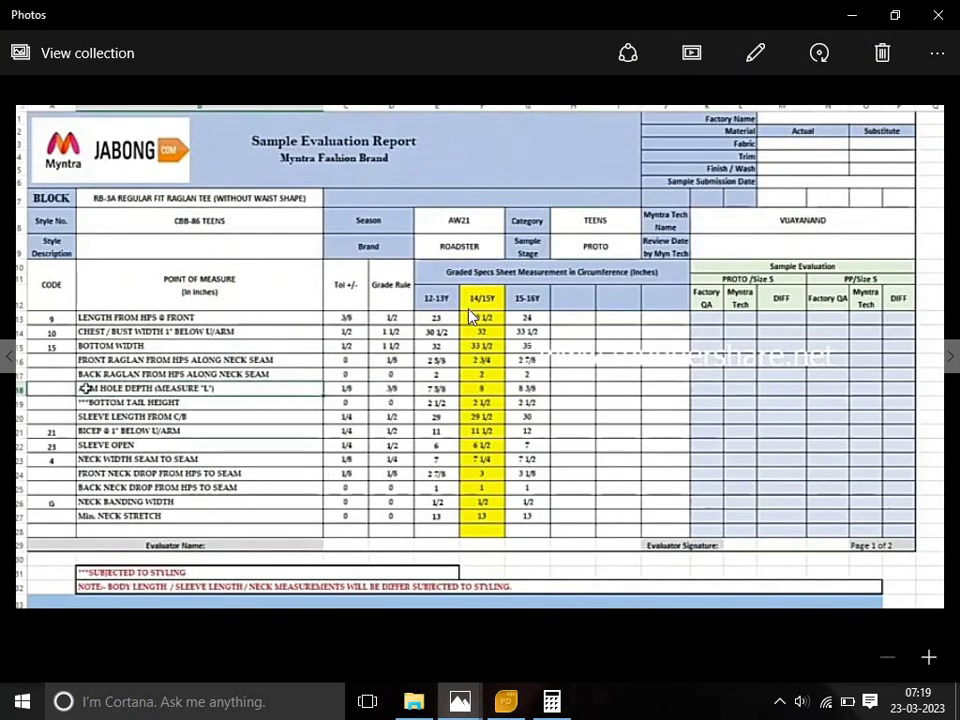
Minimize the size chart and bring up the spec sheet with 12-13Y to 15-16Y measurements
{"action": "left_click", "coordinate": [850, 18]}
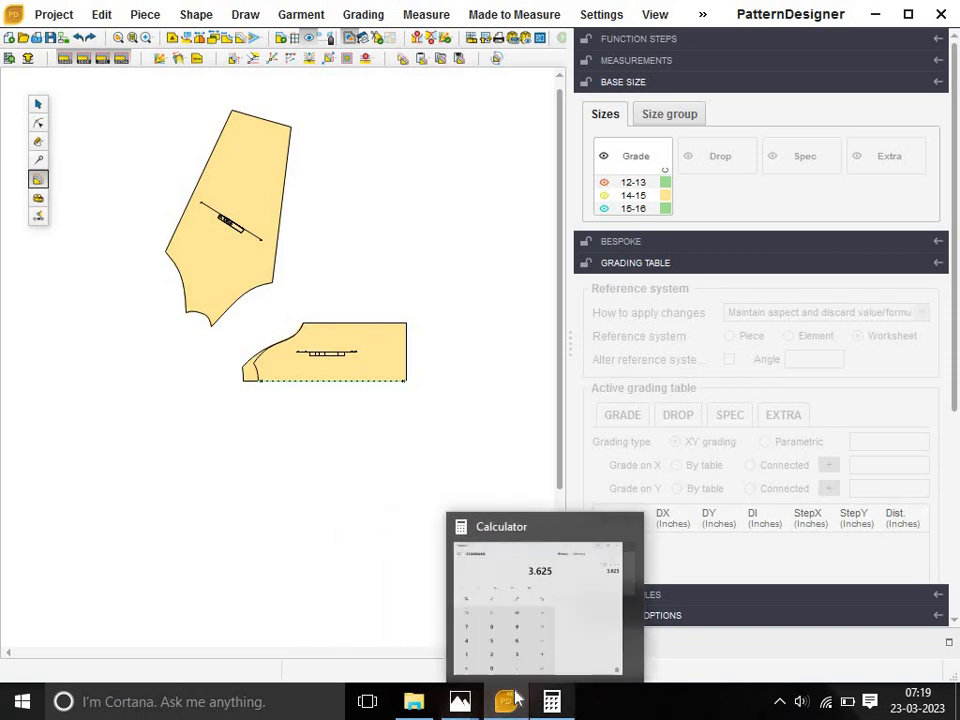
{"action": "mouse_move", "coordinate": [460, 701]}
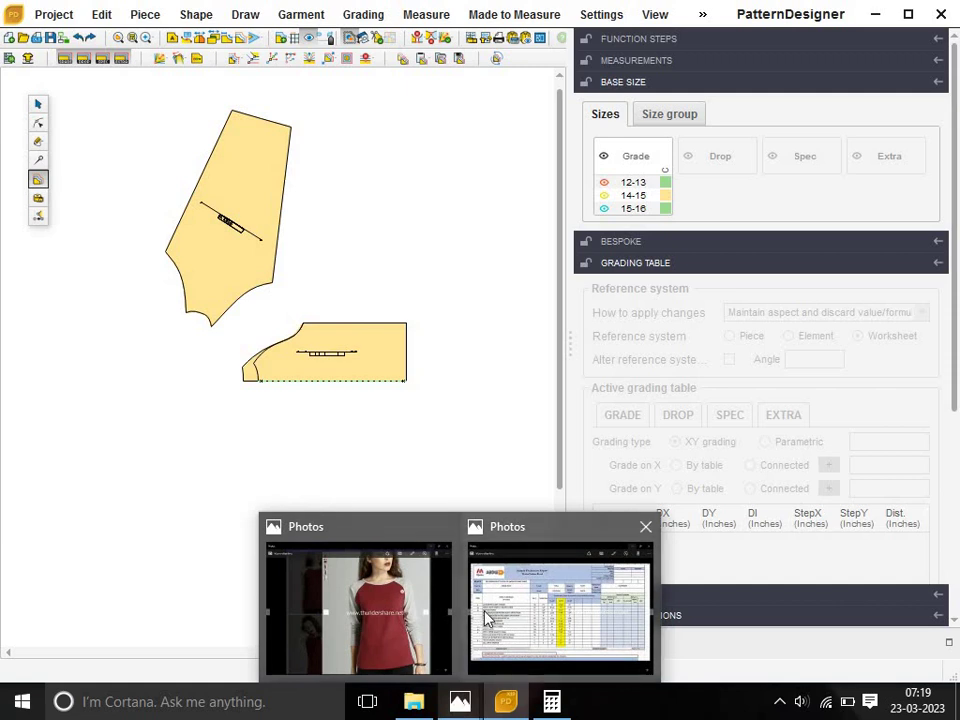
{"action": "key", "text": "alt+Tab"}
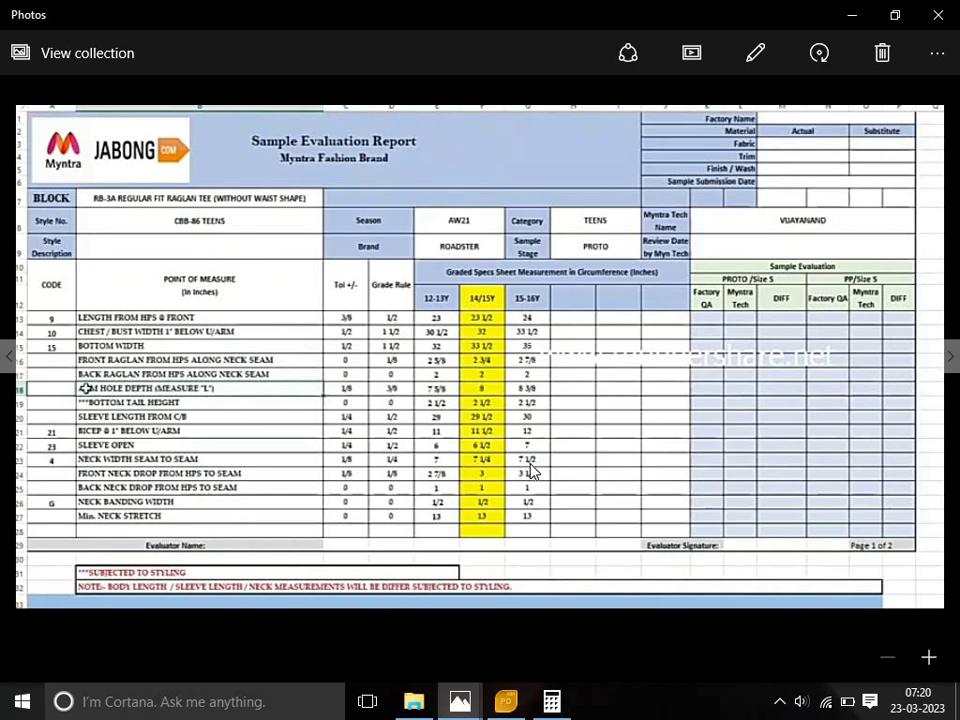
Move the sleeve down so its underarm corner meets the front body's raglan seam
{"action": "left_click", "coordinate": [853, 20]}
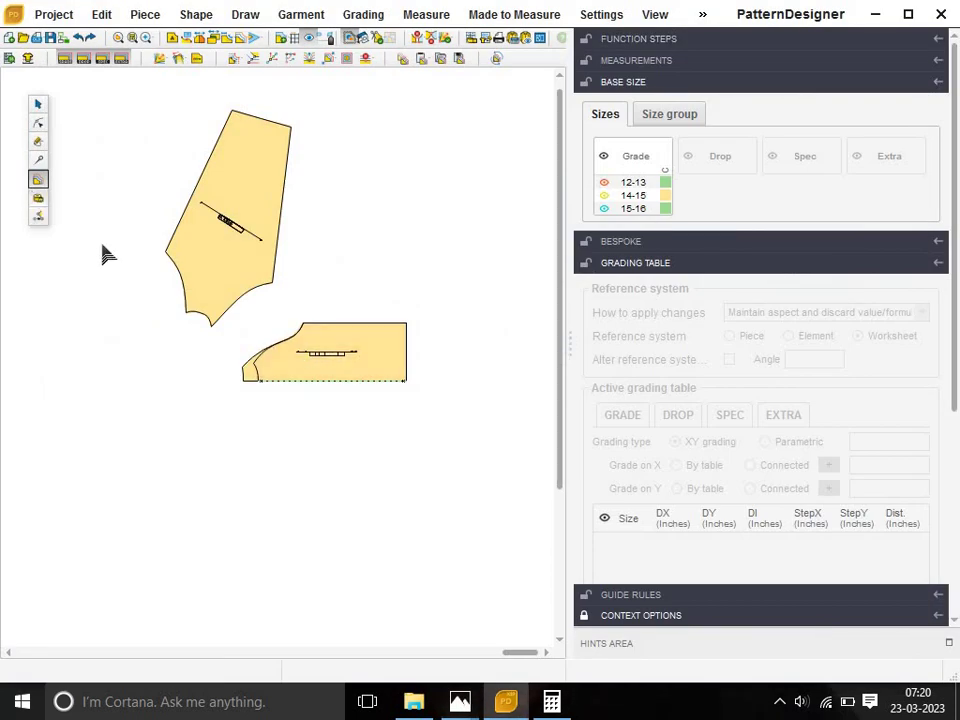
{"action": "left_click", "coordinate": [39, 104]}
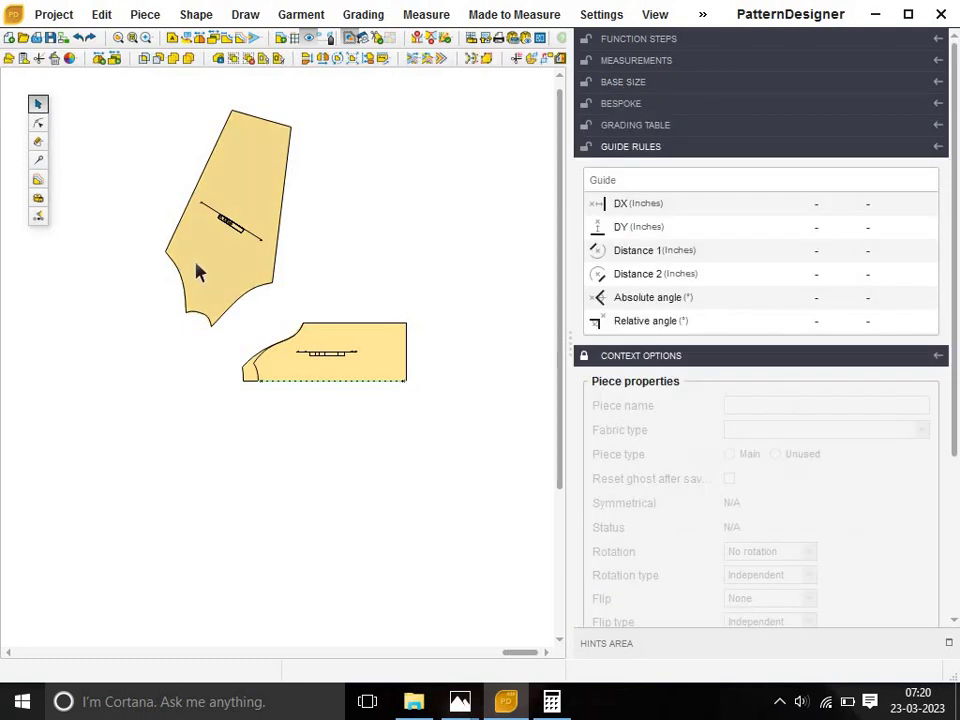
{"action": "scroll", "coordinate": [220, 314], "scroll_direction": "up", "scroll_amount": 3}
{"action": "scroll", "coordinate": [219, 315], "scroll_direction": "down", "scroll_amount": 1}
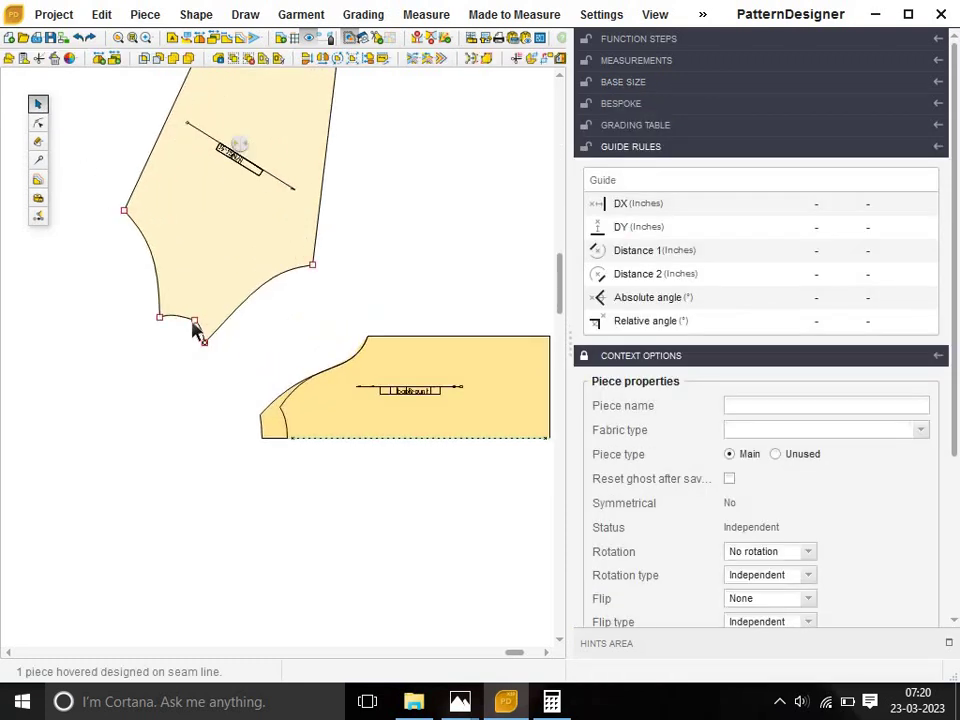
{"action": "left_click", "coordinate": [208, 343]}
{"action": "left_click_drag", "start_coordinate": [206, 347], "coordinate": [258, 418]}
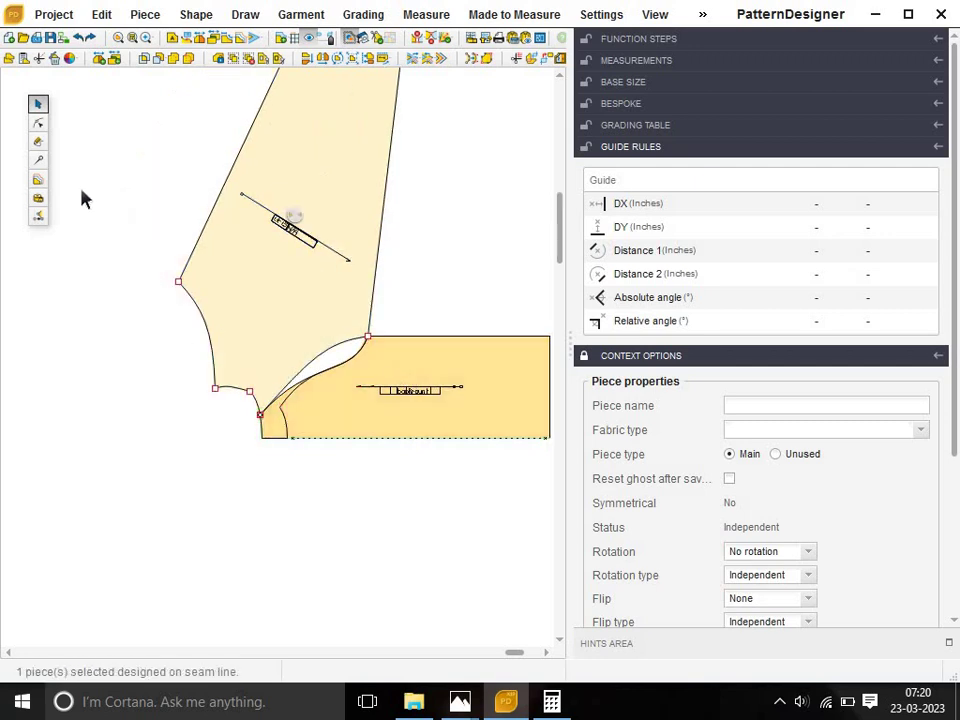
{"action": "left_click", "coordinate": [39, 181]}
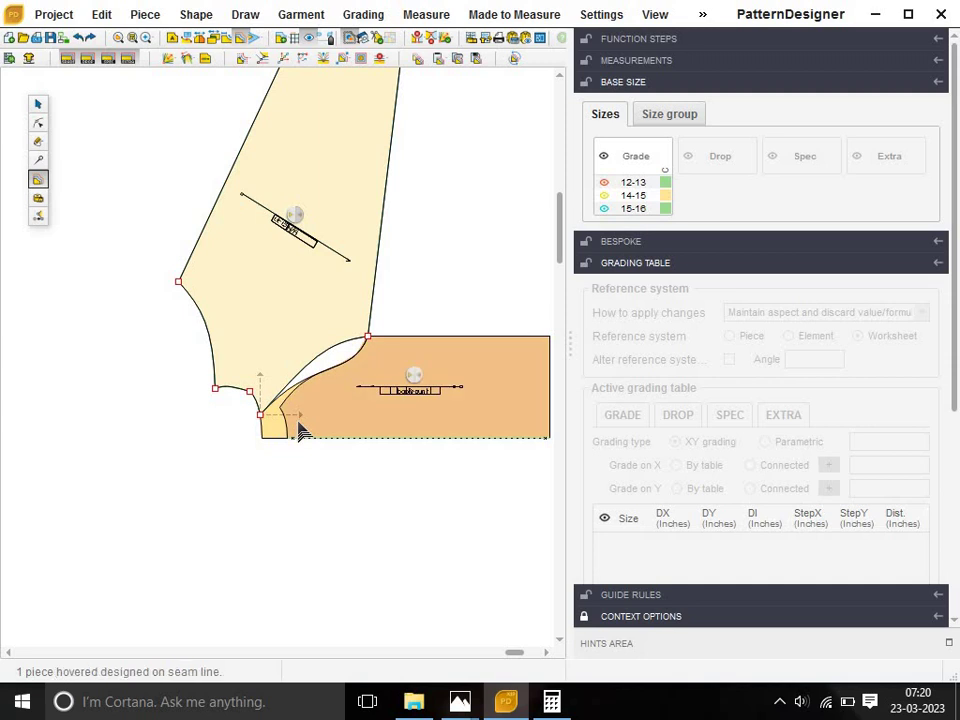
Select the underarm points of both the sleeve and the front body for grading
{"action": "left_click_drag", "start_coordinate": [189, 382], "coordinate": [278, 457]}
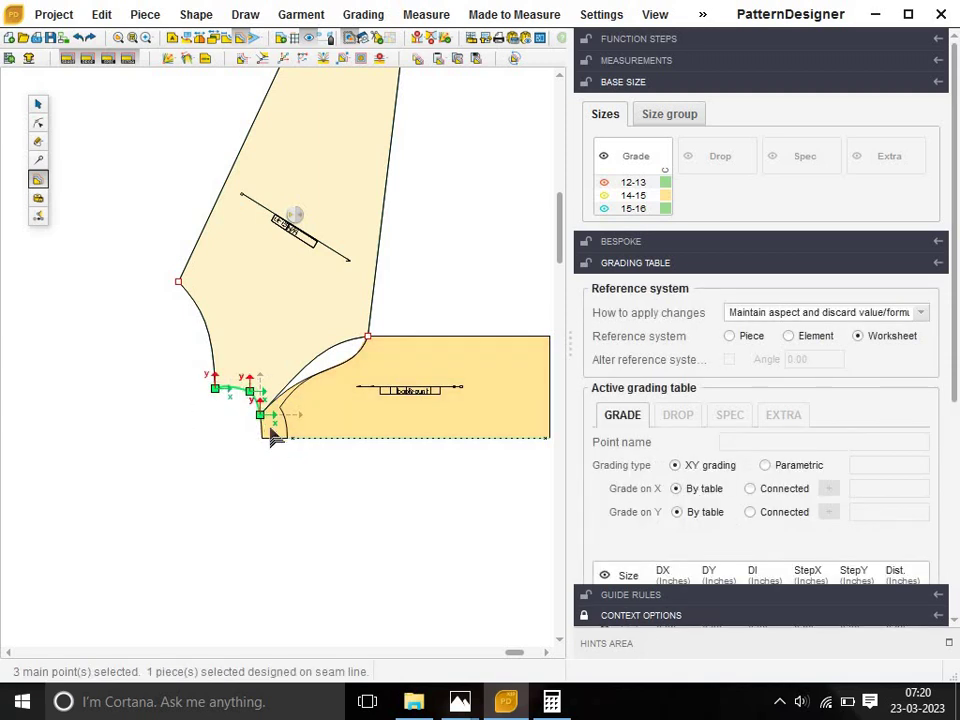
{"action": "left_click", "coordinate": [274, 423]}
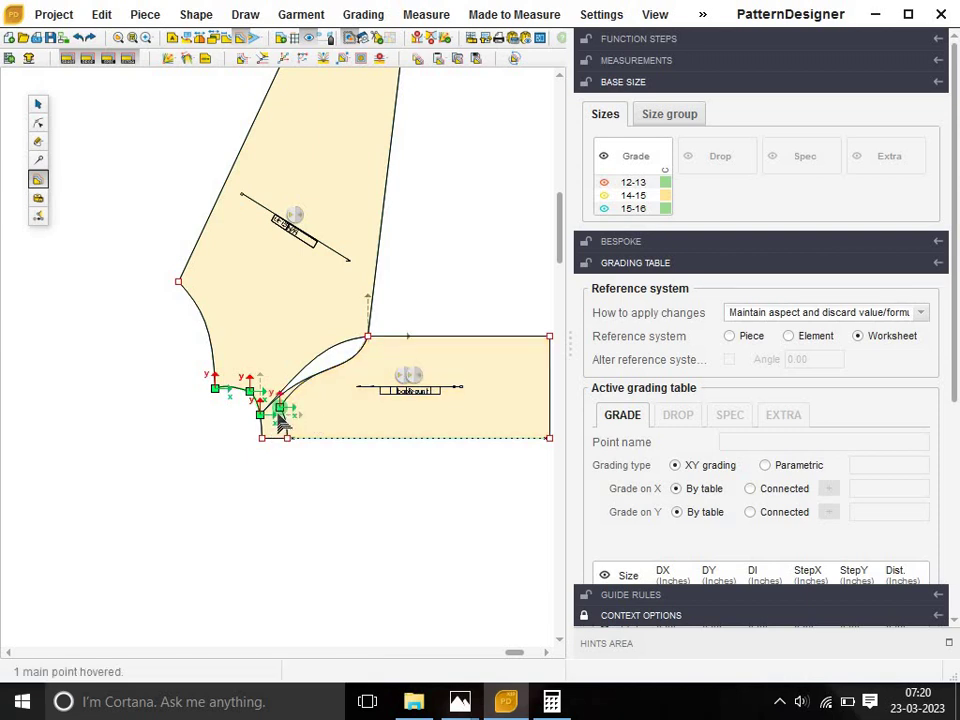
{"action": "left_click", "coordinate": [271, 421]}
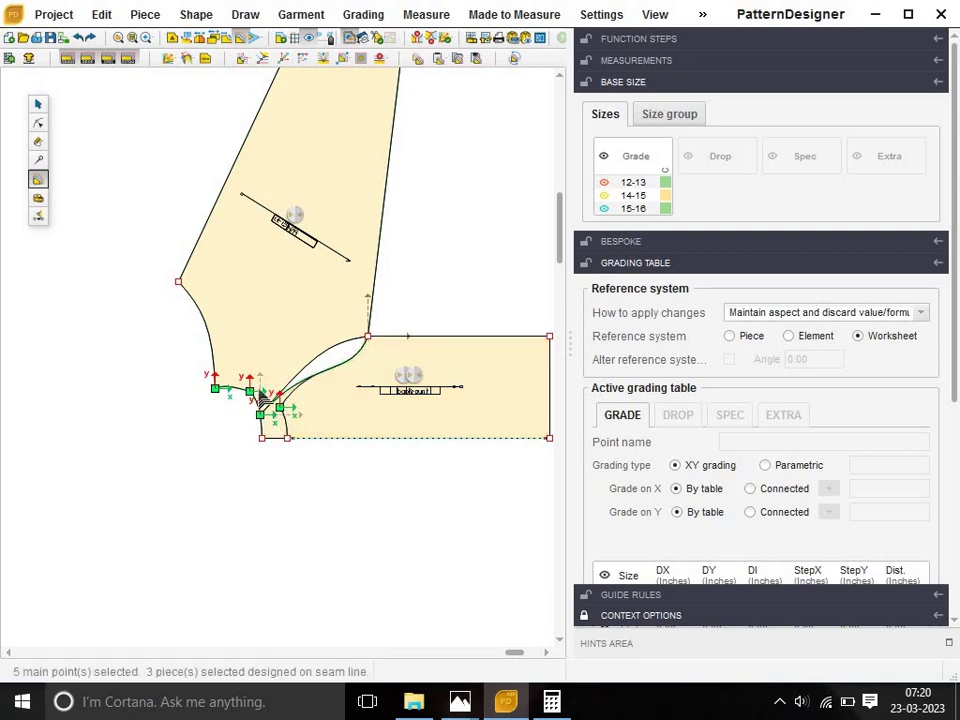
{"action": "left_click", "coordinate": [252, 393], "text": "ctrl"}
{"action": "left_click", "coordinate": [251, 392], "text": "ctrl"}
Grade the selected points 0.12 in StepY: -0.12 for 12-13 and 0.12 for 15-16
{"action": "scroll", "coordinate": [905, 424], "scroll_direction": "down", "scroll_amount": 3}
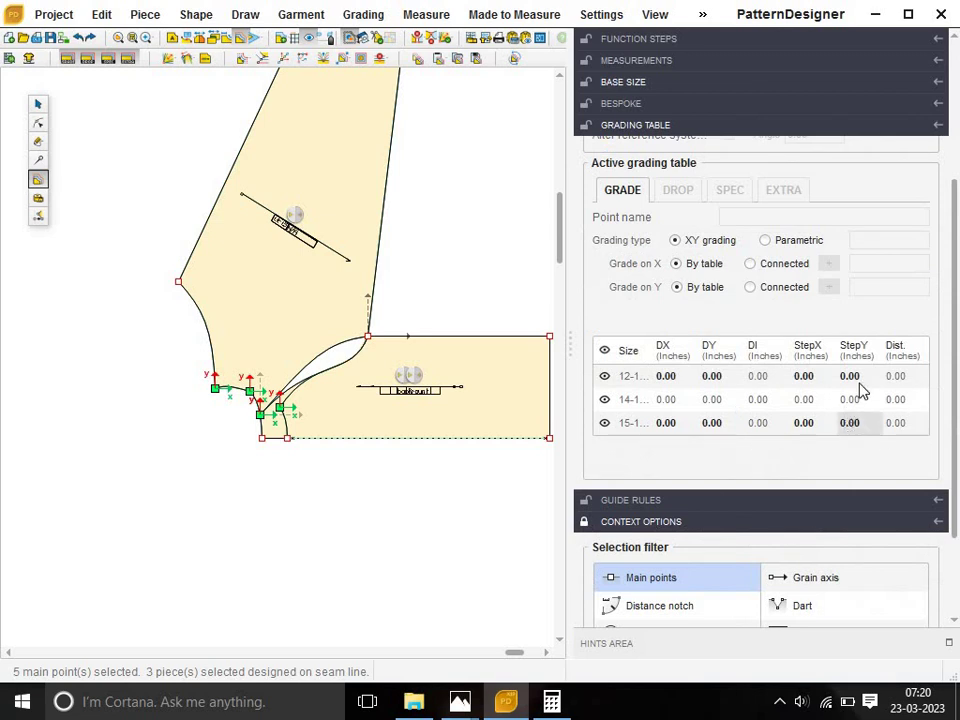
{"action": "left_click", "coordinate": [856, 352]}
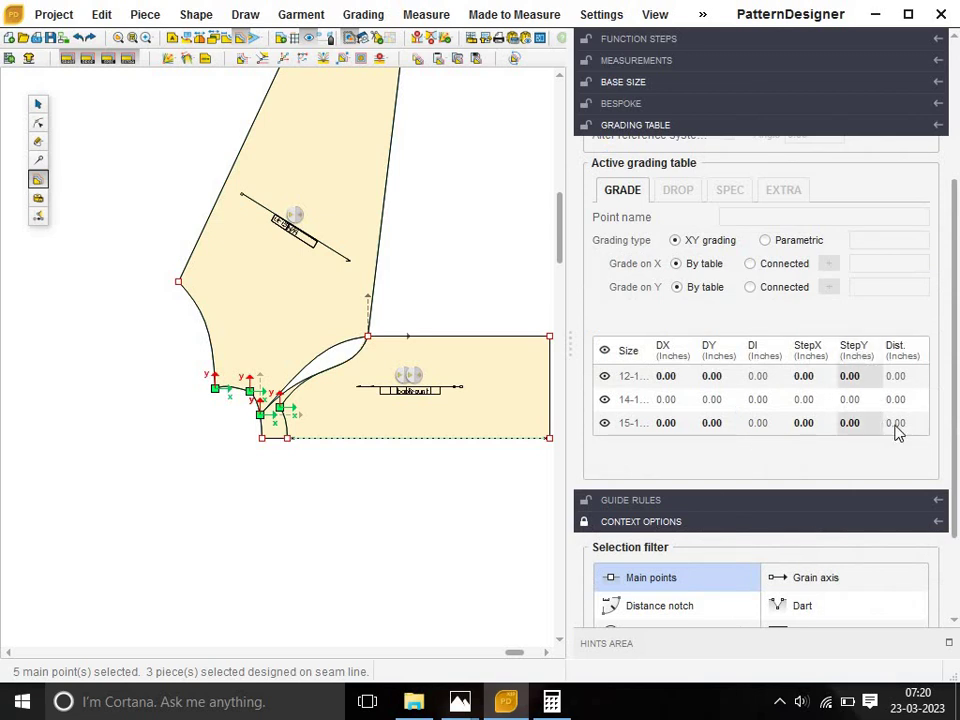
{"action": "key", "text": "BackSpace"}
{"action": "type", "text": ".12"}
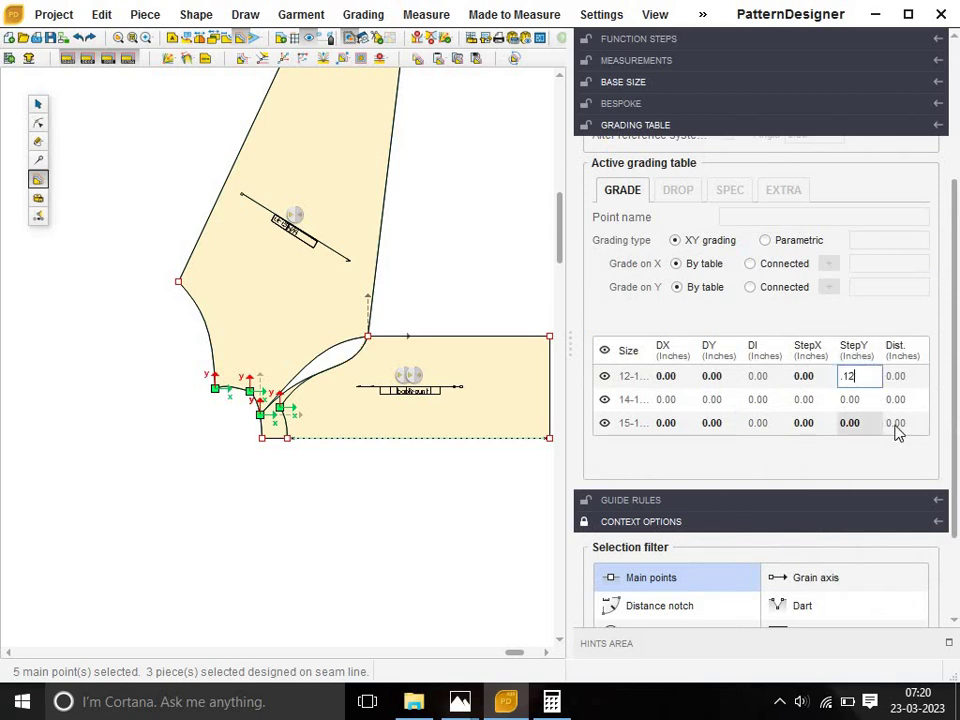
{"action": "key", "text": "Return"}
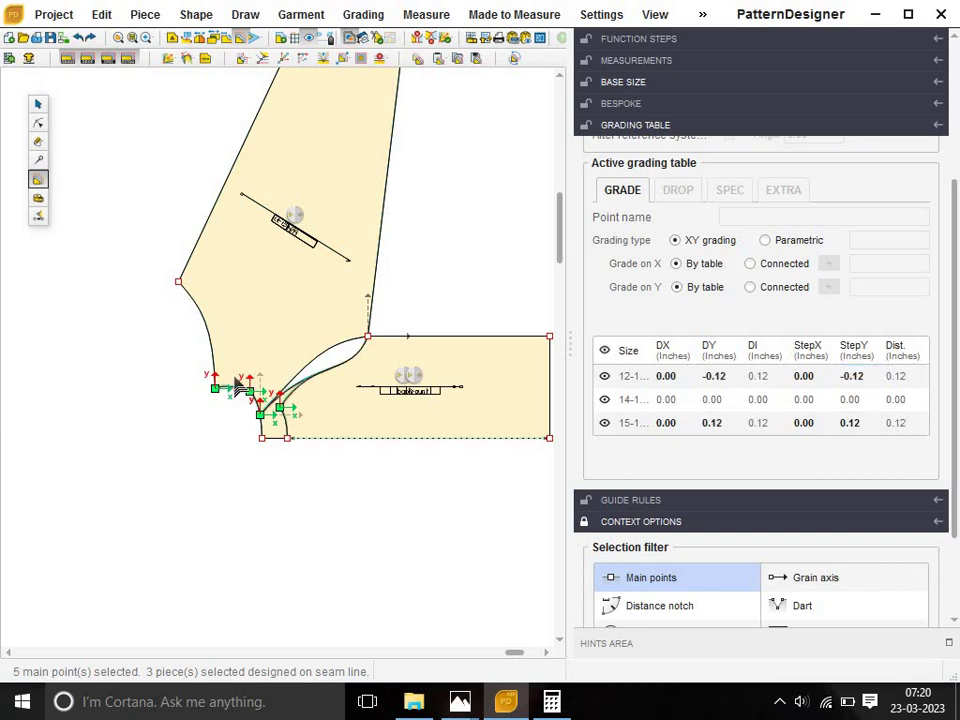
{"action": "scroll", "coordinate": [275, 383], "scroll_direction": "up", "scroll_amount": 1}
{"action": "scroll", "coordinate": [274, 381], "scroll_direction": "up", "scroll_amount": 1}
{"action": "scroll", "coordinate": [272, 379], "scroll_direction": "up", "scroll_amount": 1}
{"action": "scroll", "coordinate": [271, 377], "scroll_direction": "up", "scroll_amount": 1}
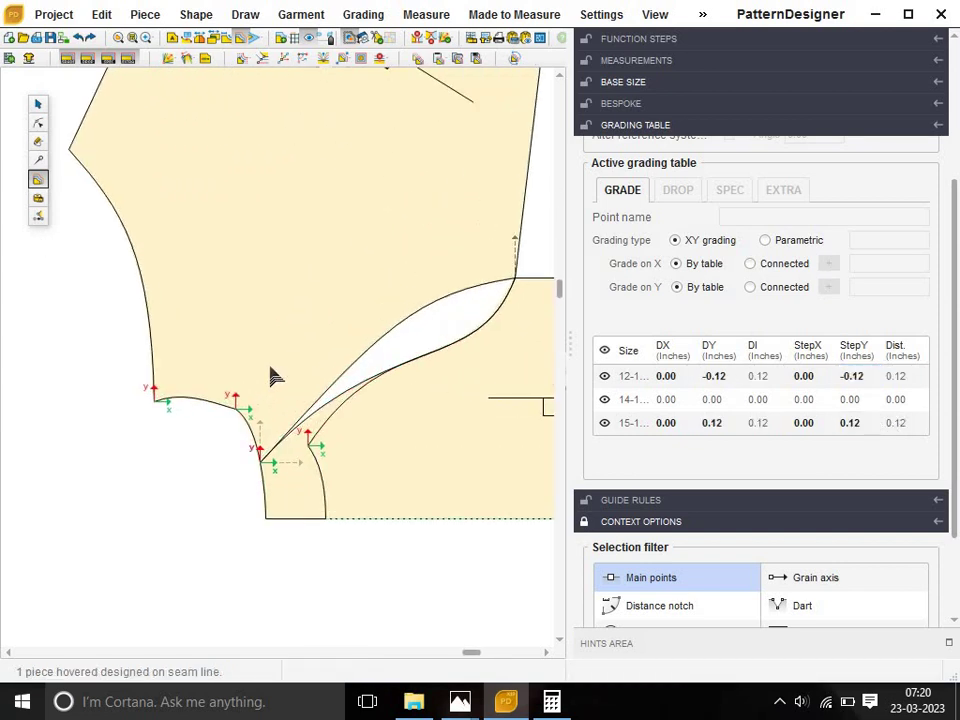
{"action": "scroll", "coordinate": [272, 377], "scroll_direction": "down", "scroll_amount": 1}
{"action": "scroll", "coordinate": [272, 377], "scroll_direction": "down", "scroll_amount": 1}
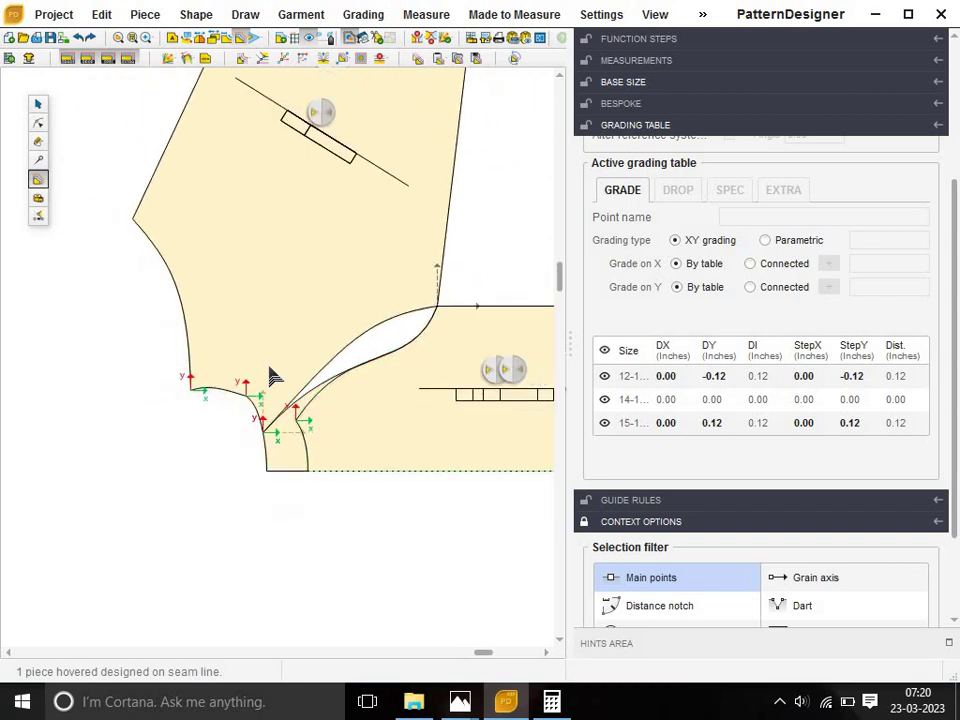
{"action": "scroll", "coordinate": [272, 377], "scroll_direction": "down", "scroll_amount": 1}
{"action": "scroll", "coordinate": [272, 377], "scroll_direction": "down", "scroll_amount": 1}
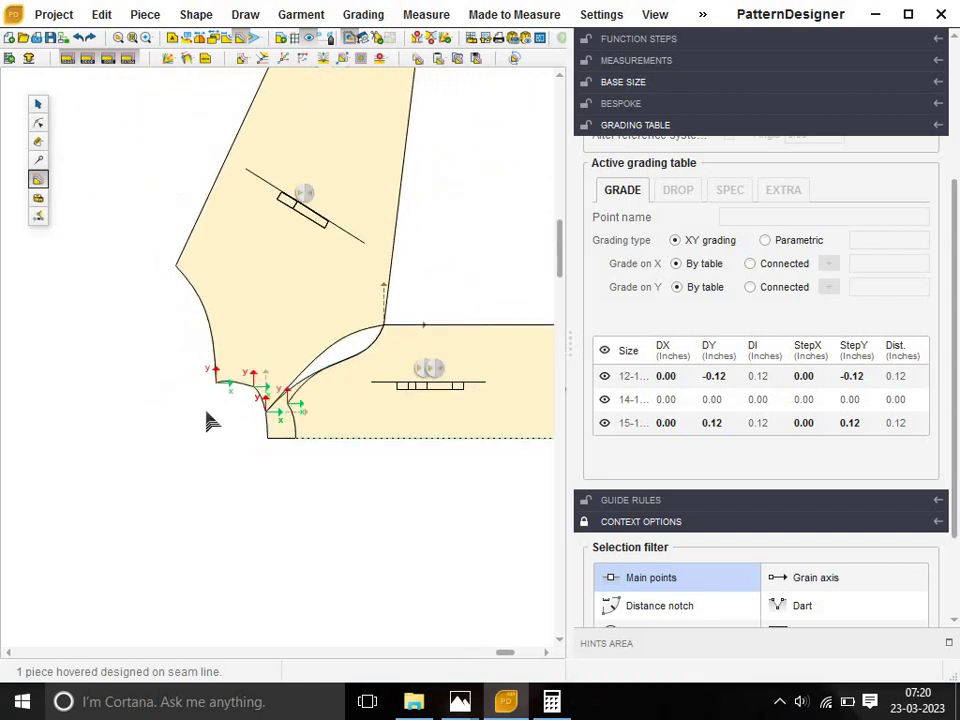
{"action": "left_click", "coordinate": [37, 103]}
{"action": "scroll", "coordinate": [240, 347], "scroll_direction": "down", "scroll_amount": 1}
{"action": "scroll", "coordinate": [240, 347], "scroll_direction": "down", "scroll_amount": 2}
Move the sleeve up and away from the front body piece
{"action": "key", "text": "ctrl+a"}
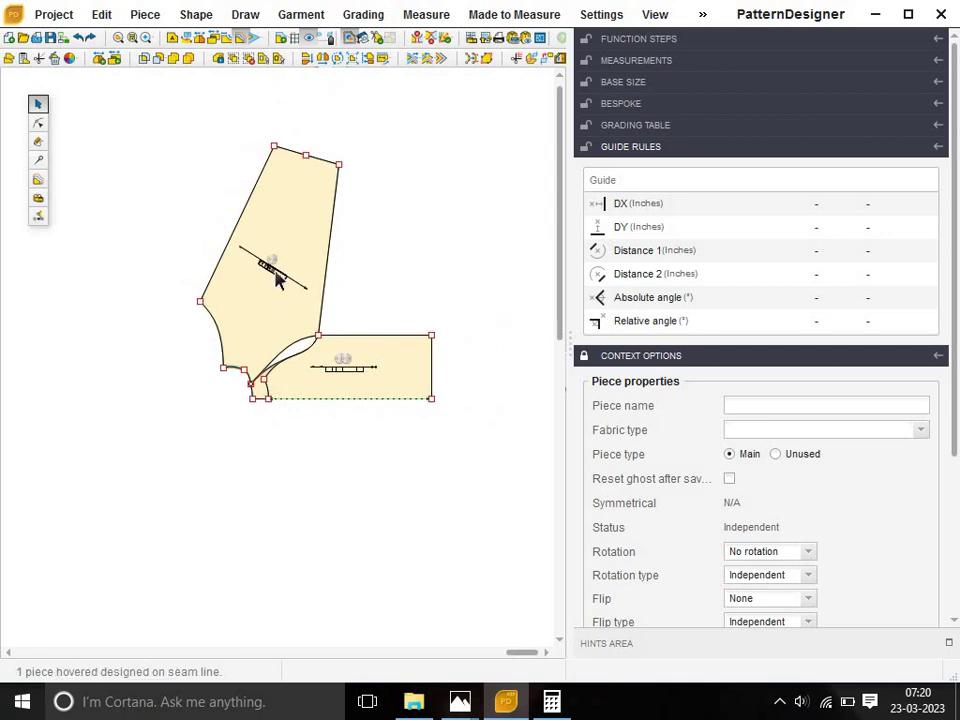
{"action": "left_click", "coordinate": [263, 407]}
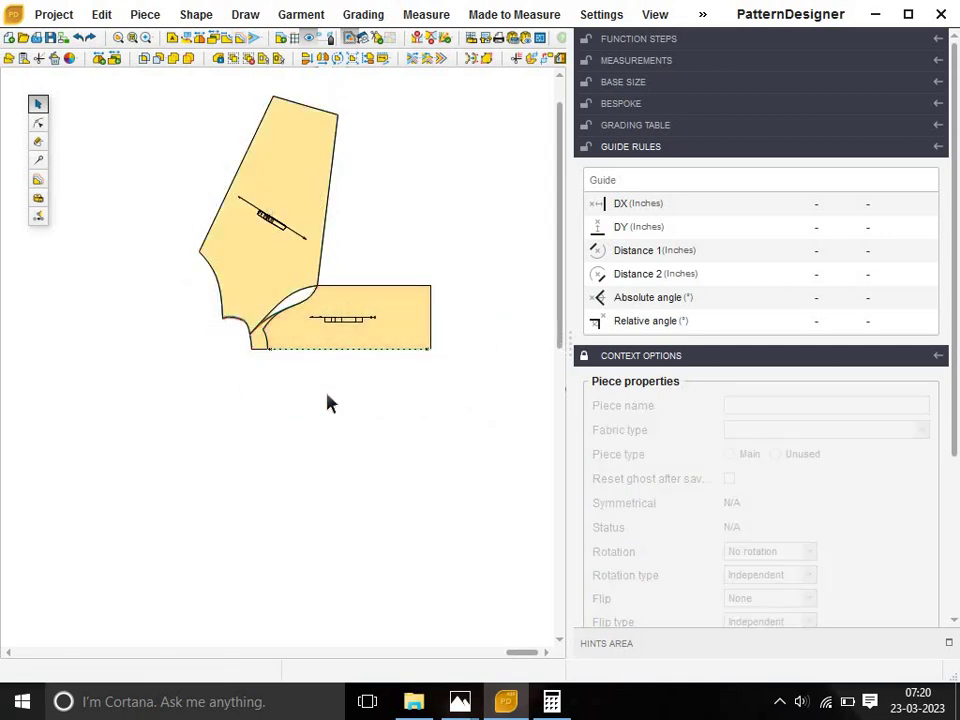
{"action": "left_click_drag", "start_coordinate": [262, 271], "coordinate": [221, 246]}
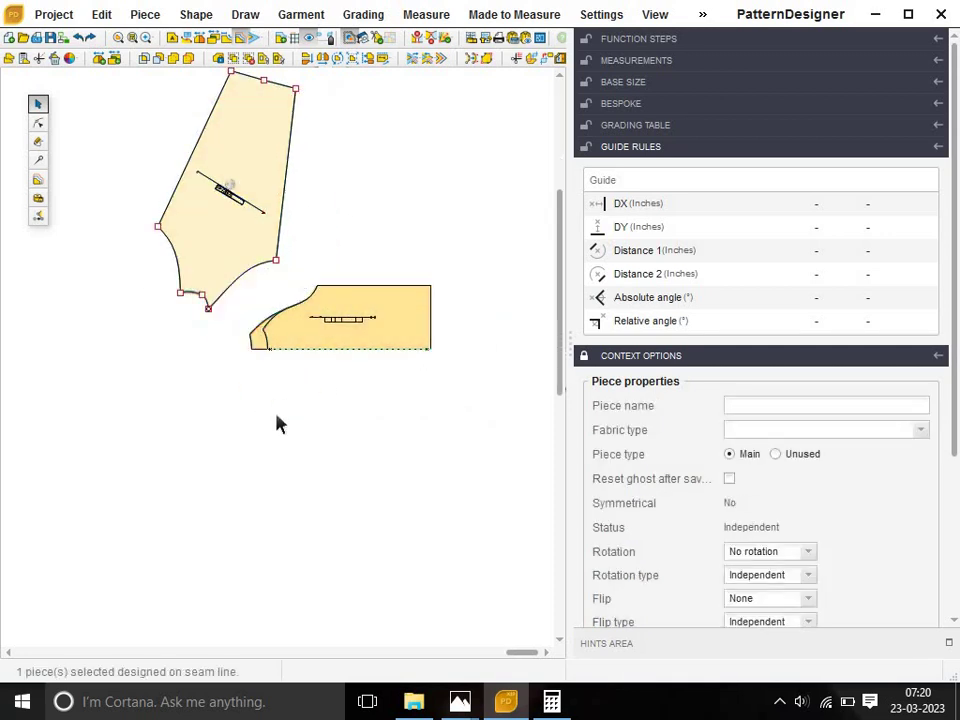
{"action": "left_click", "coordinate": [339, 268]}
{"action": "scroll", "coordinate": [339, 268], "scroll_direction": "down", "scroll_amount": 2}
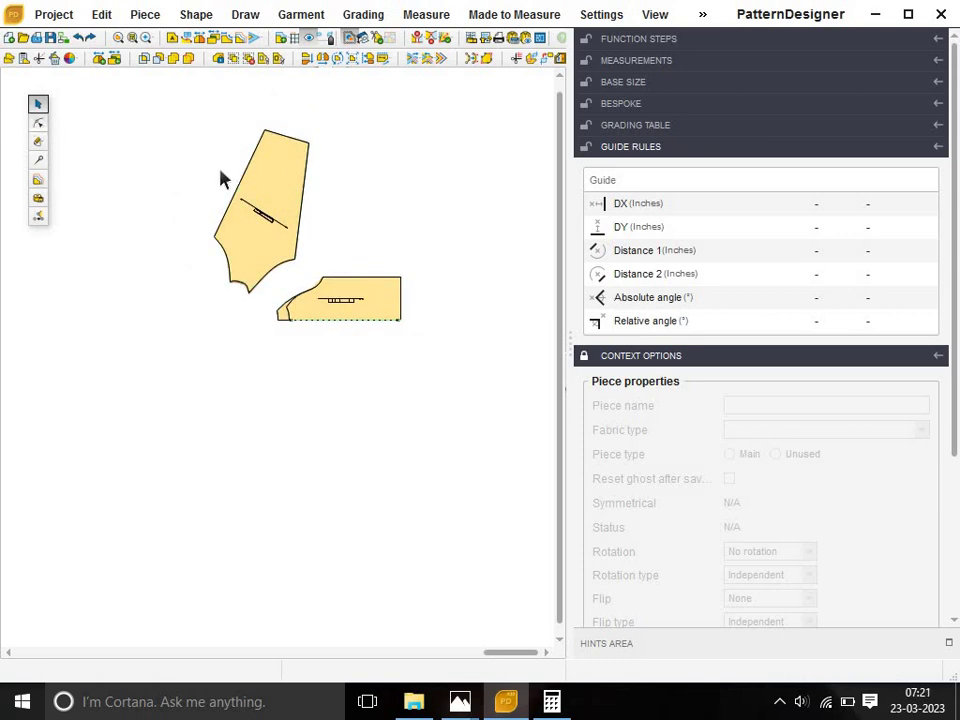
Align the sleeve's long straight edge collinearly so it lies horizontal
{"action": "left_click", "coordinate": [38, 122]}
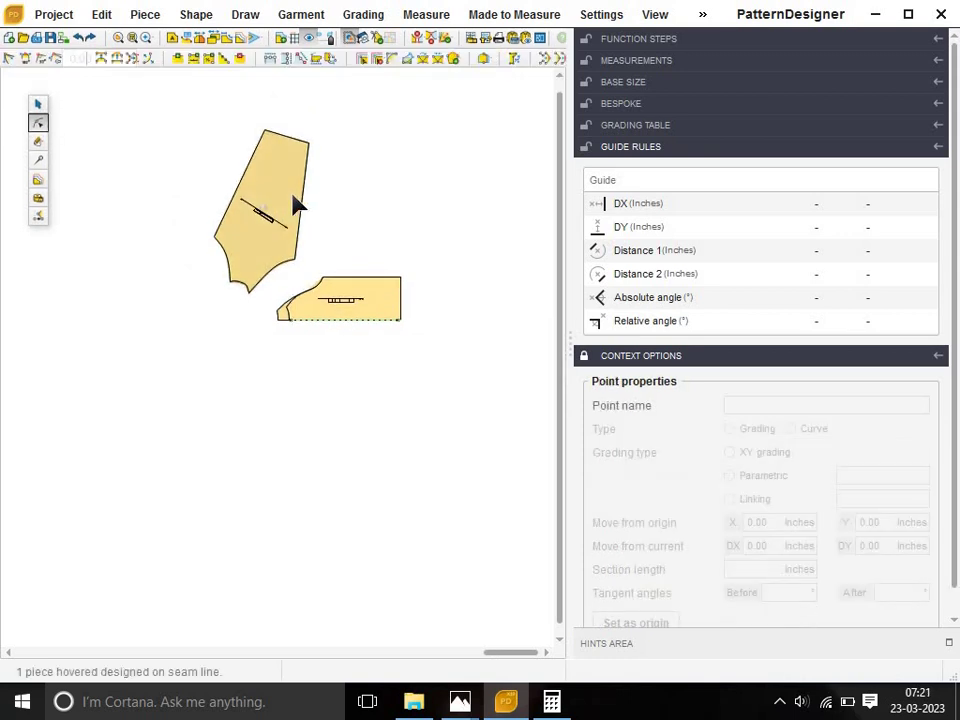
{"action": "left_click", "coordinate": [302, 200]}
{"action": "left_click", "coordinate": [302, 201]}
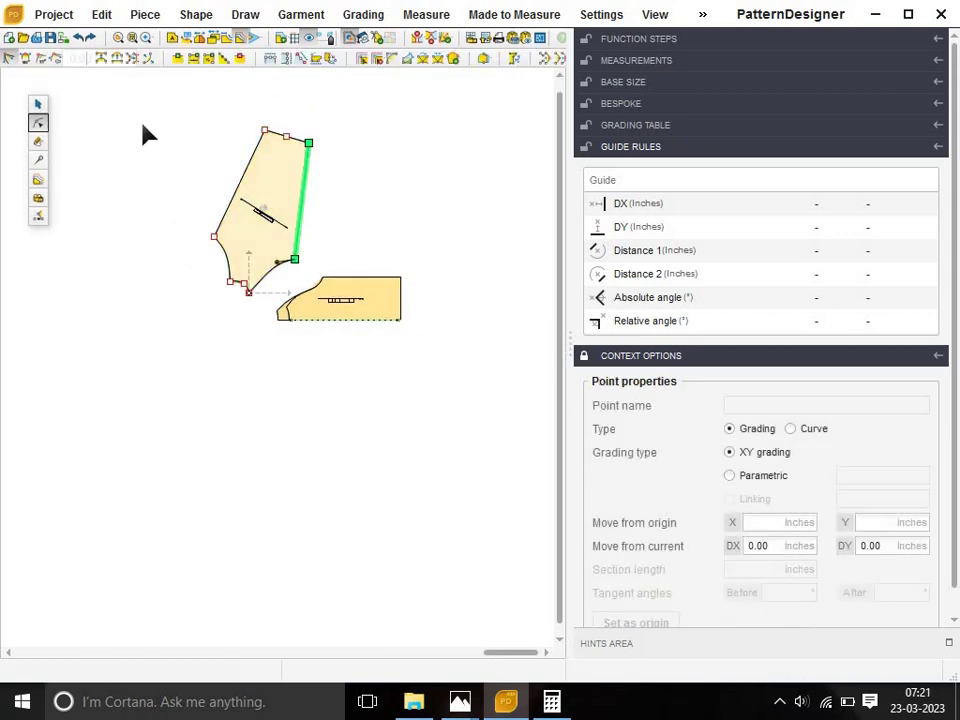
{"action": "left_click", "coordinate": [301, 58]}
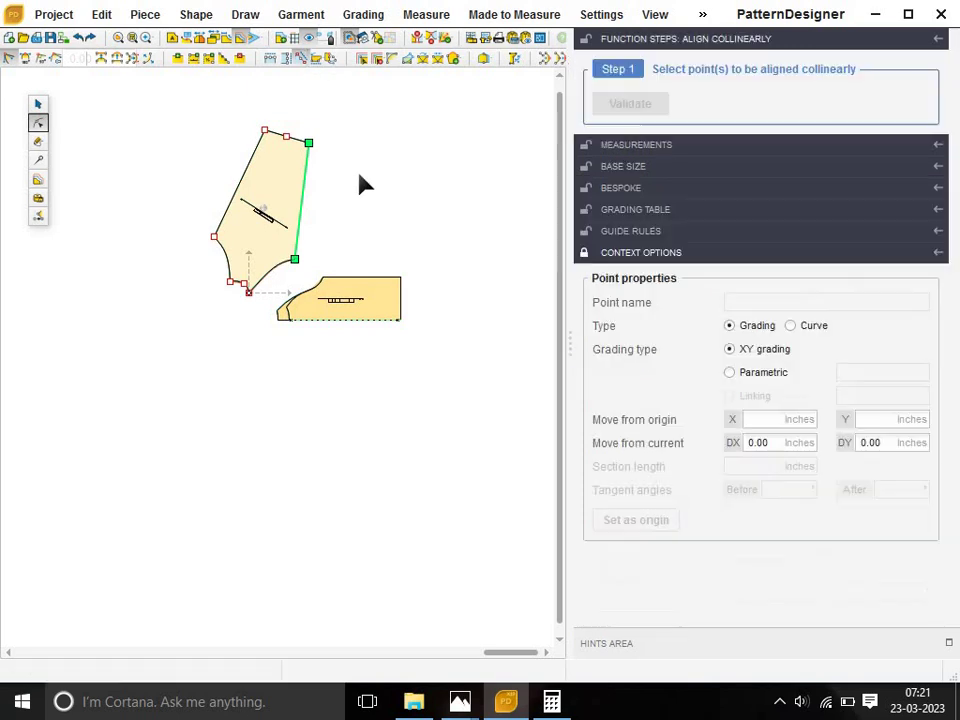
{"action": "left_click", "coordinate": [314, 60]}
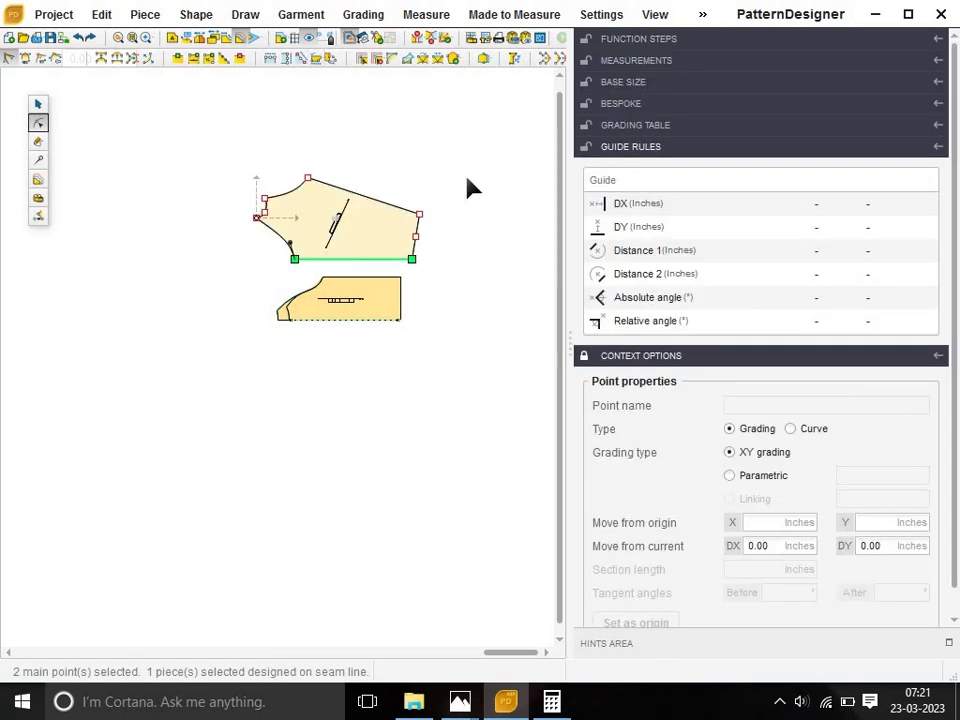
{"action": "left_click", "coordinate": [470, 187]}
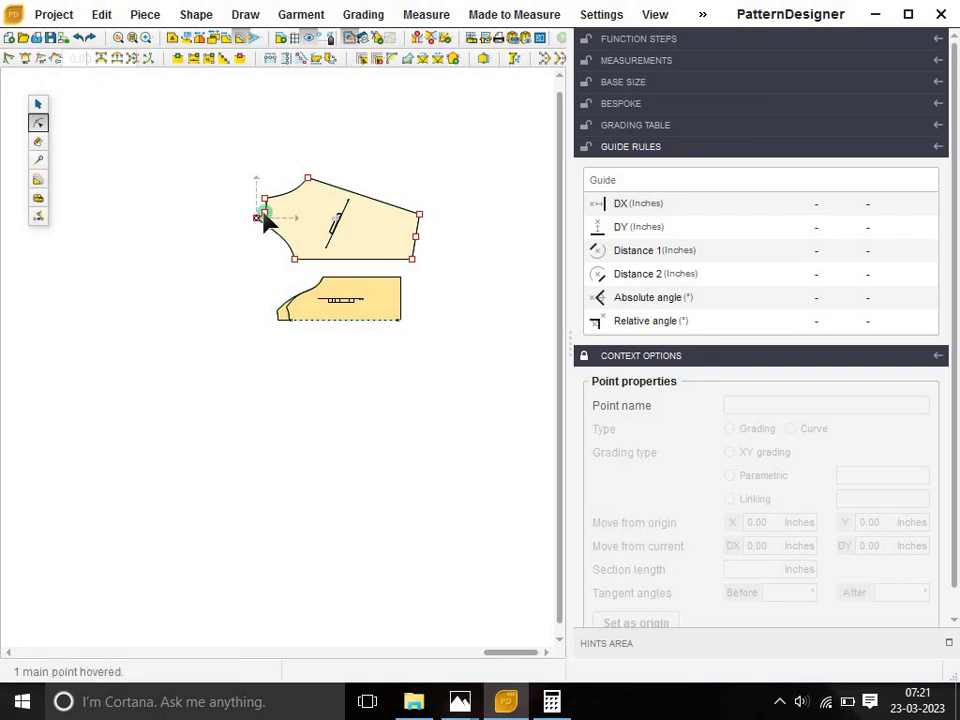
Turn the sleeve about its underarm points so it extends to the right
{"action": "left_click", "coordinate": [285, 219]}
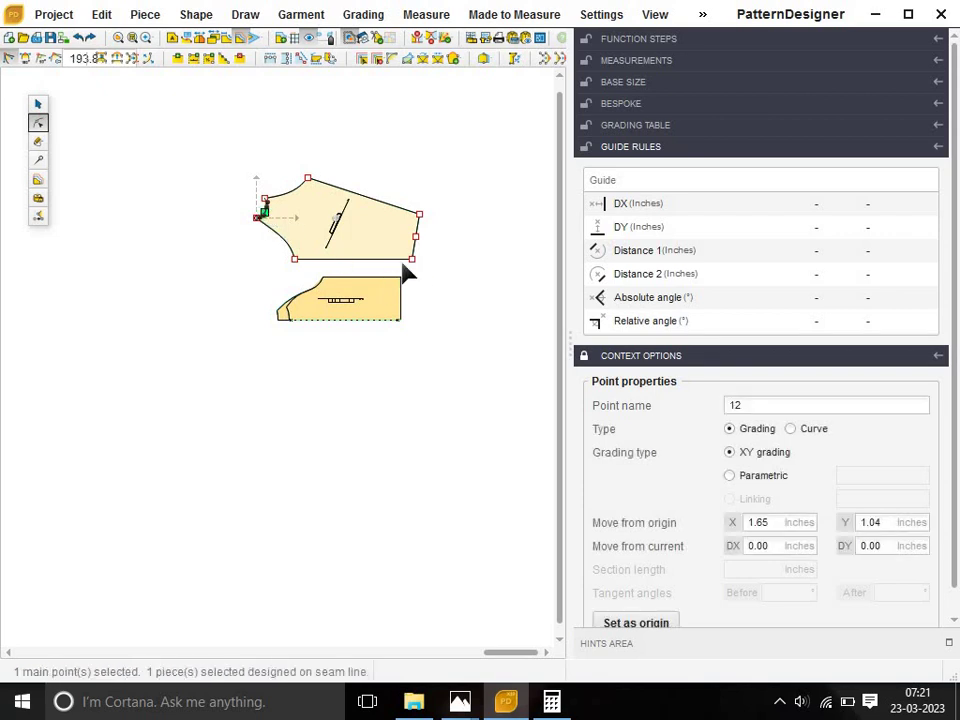
{"action": "left_click", "coordinate": [415, 236], "text": "shift"}
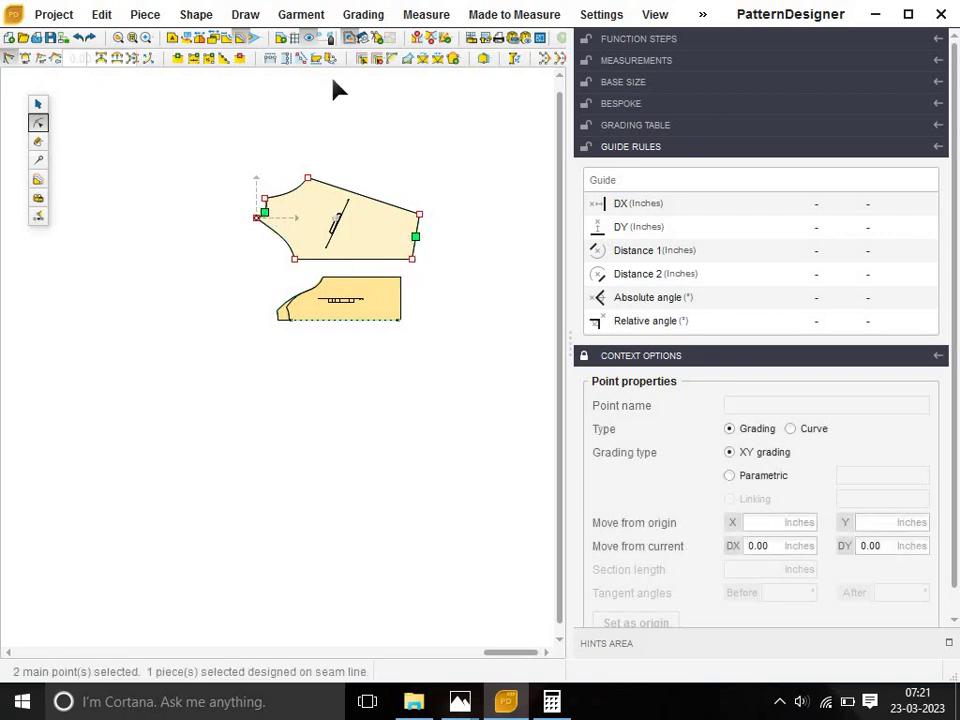
{"action": "left_click", "coordinate": [318, 59]}
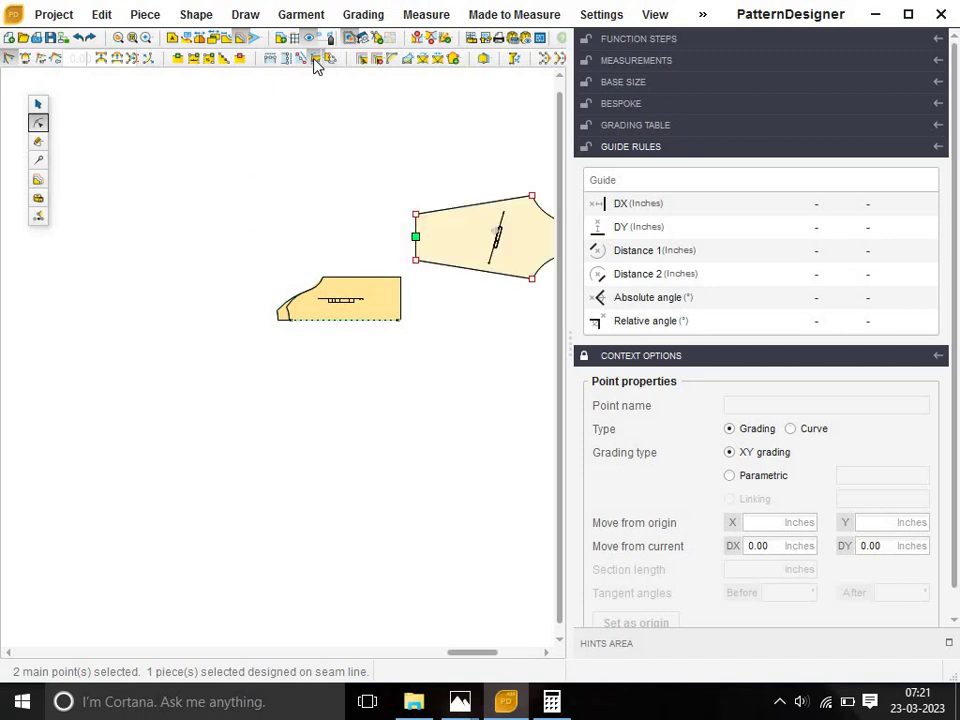
{"action": "left_click", "coordinate": [174, 162]}
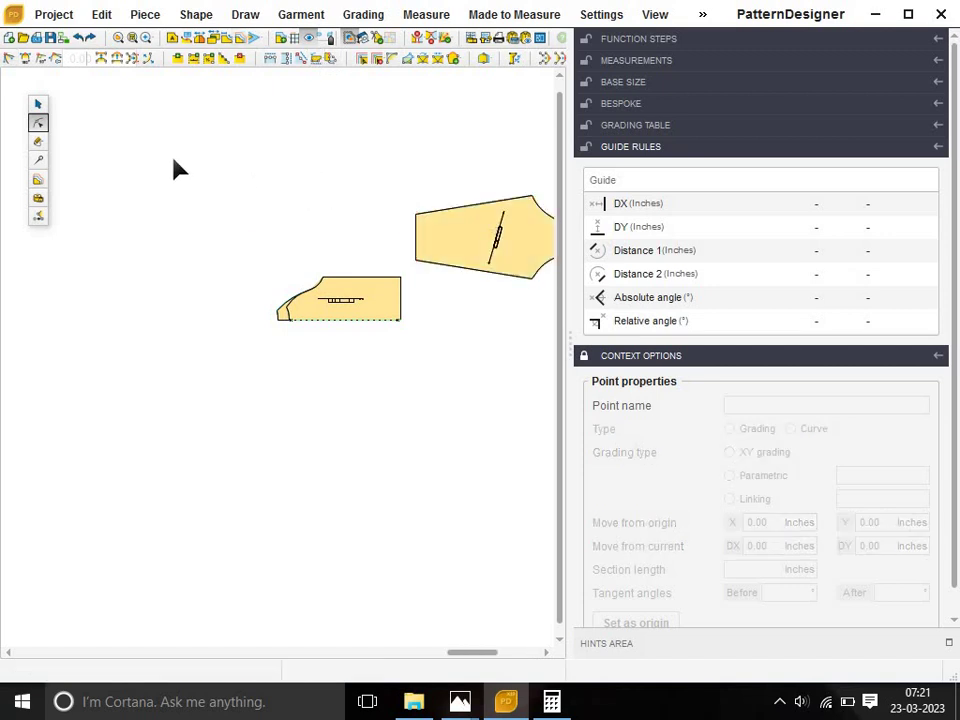
{"action": "left_click", "coordinate": [37, 103]}
{"action": "left_click_drag", "start_coordinate": [454, 248], "coordinate": [285, 197]}
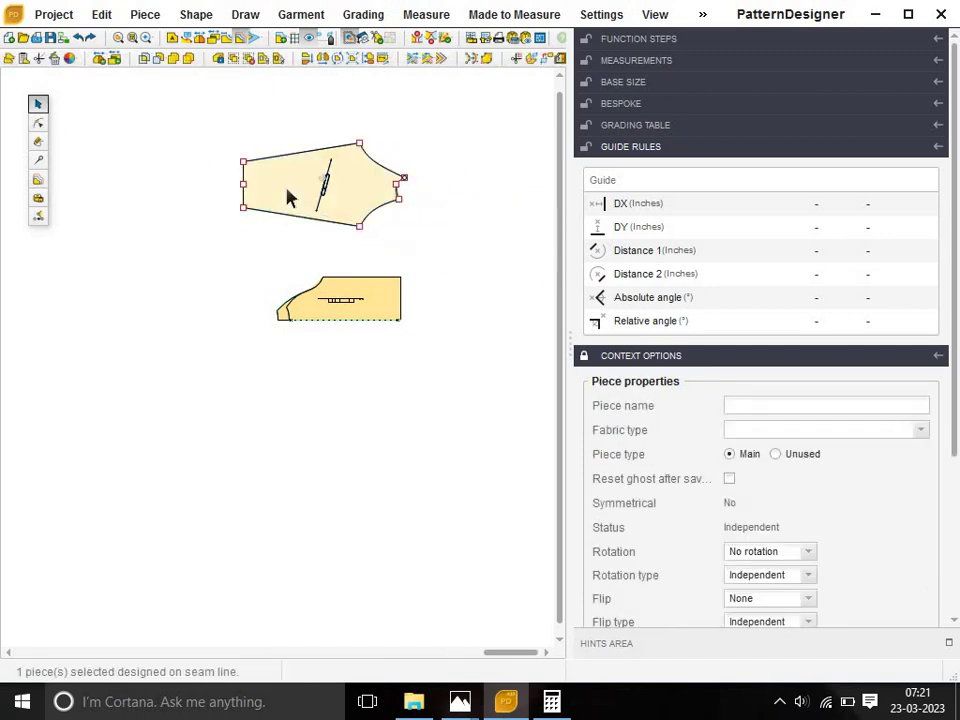
Flip the sleeve horizontally and set its grain line angle to 180°
{"action": "left_click", "coordinate": [321, 60]}
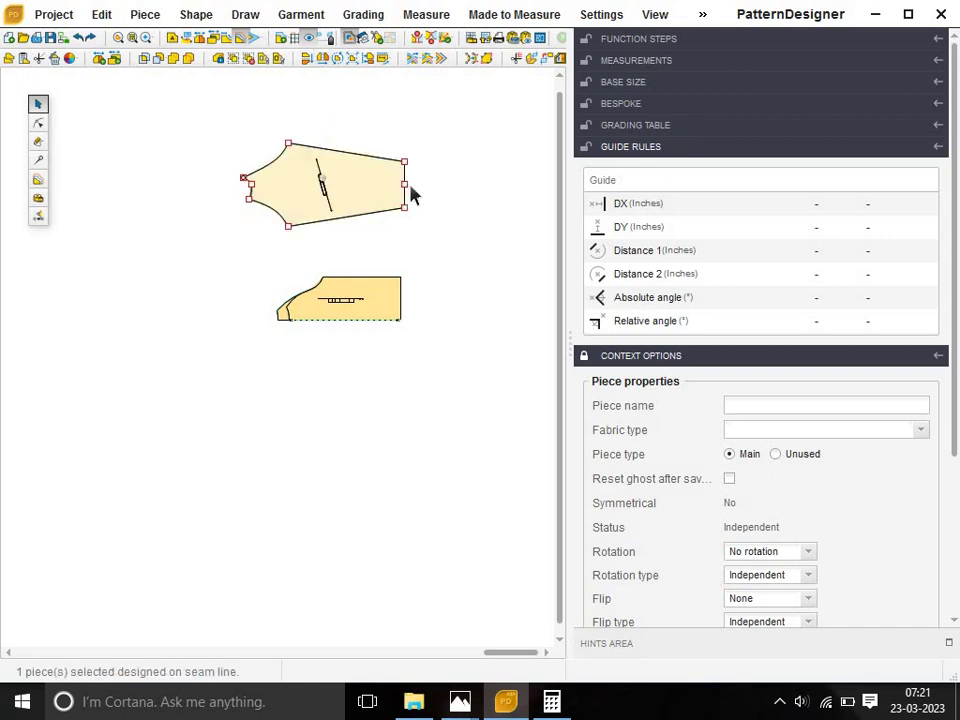
{"action": "left_click", "coordinate": [221, 224]}
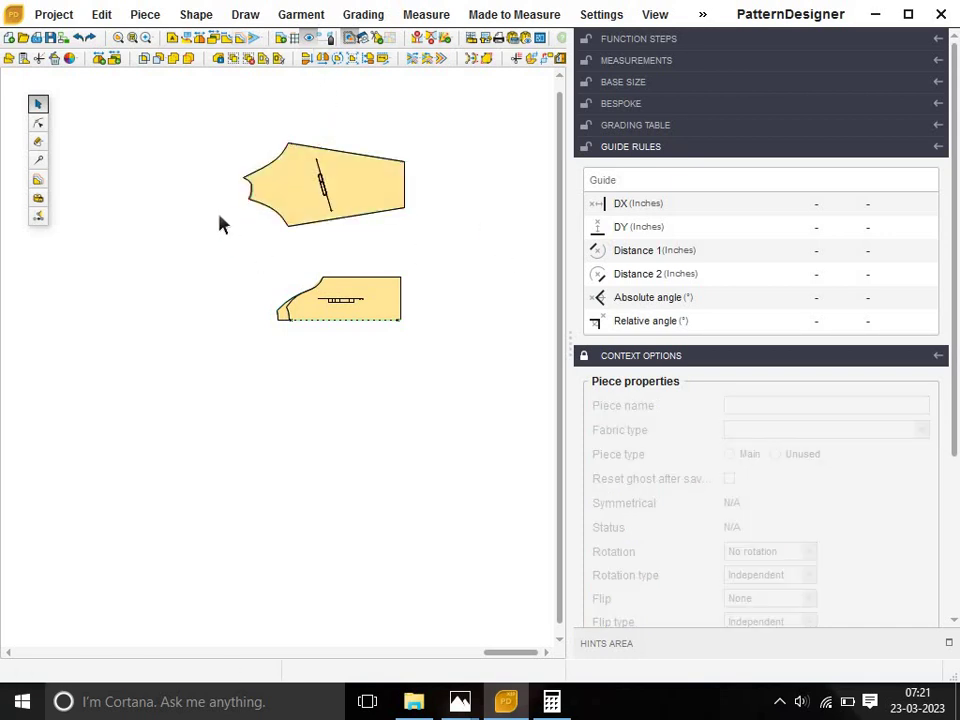
{"action": "left_click", "coordinate": [38, 160]}
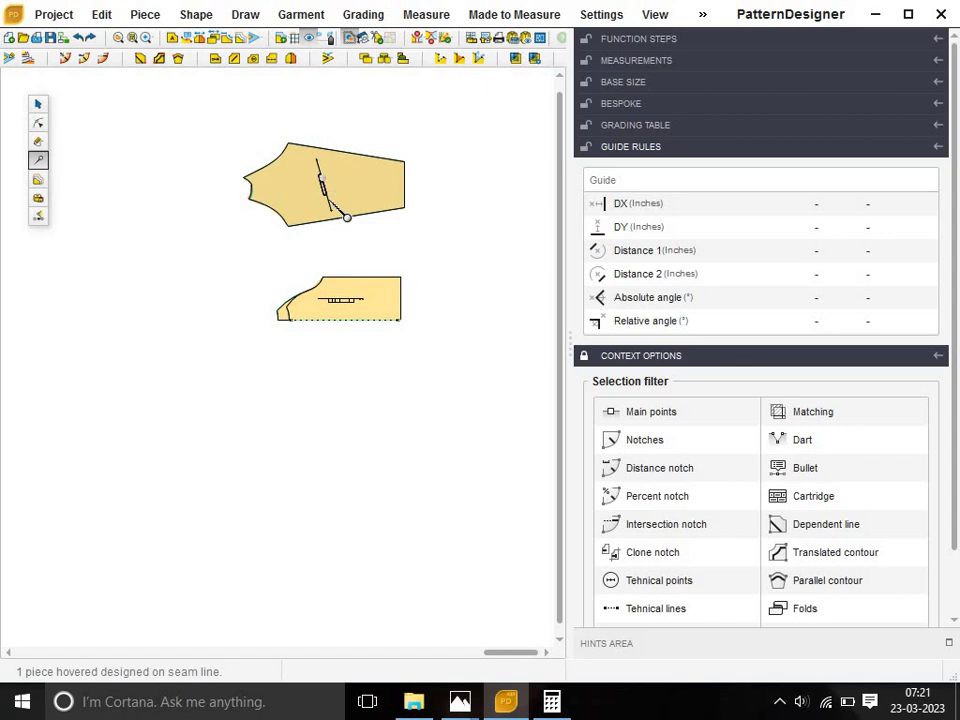
{"action": "left_click", "coordinate": [344, 214]}
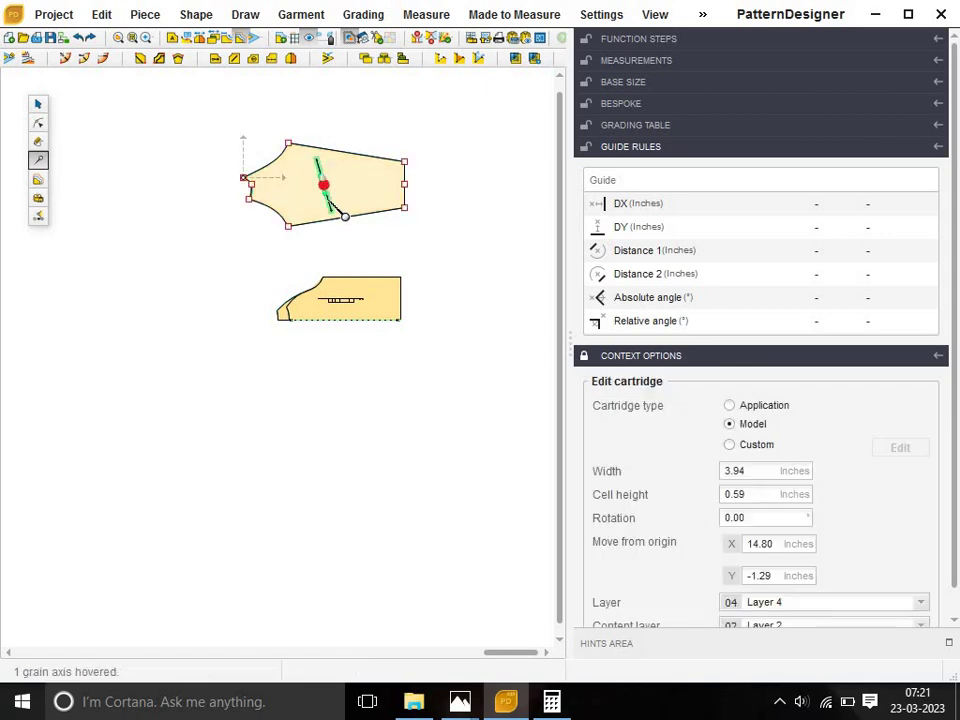
{"action": "left_click_drag", "start_coordinate": [343, 212], "coordinate": [333, 180]}
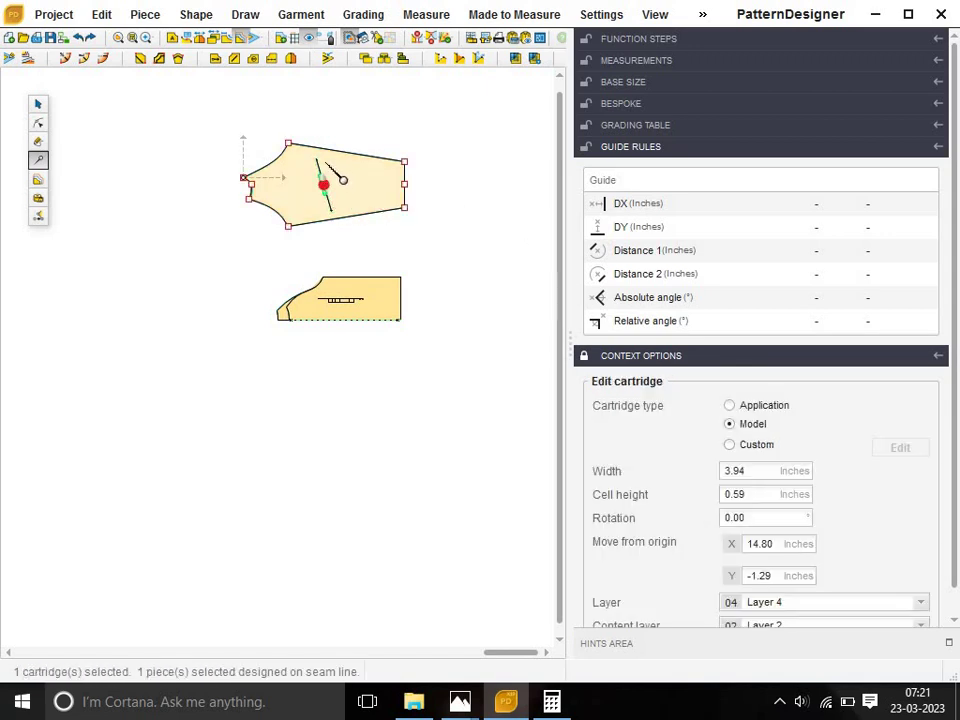
{"action": "left_click", "coordinate": [333, 180]}
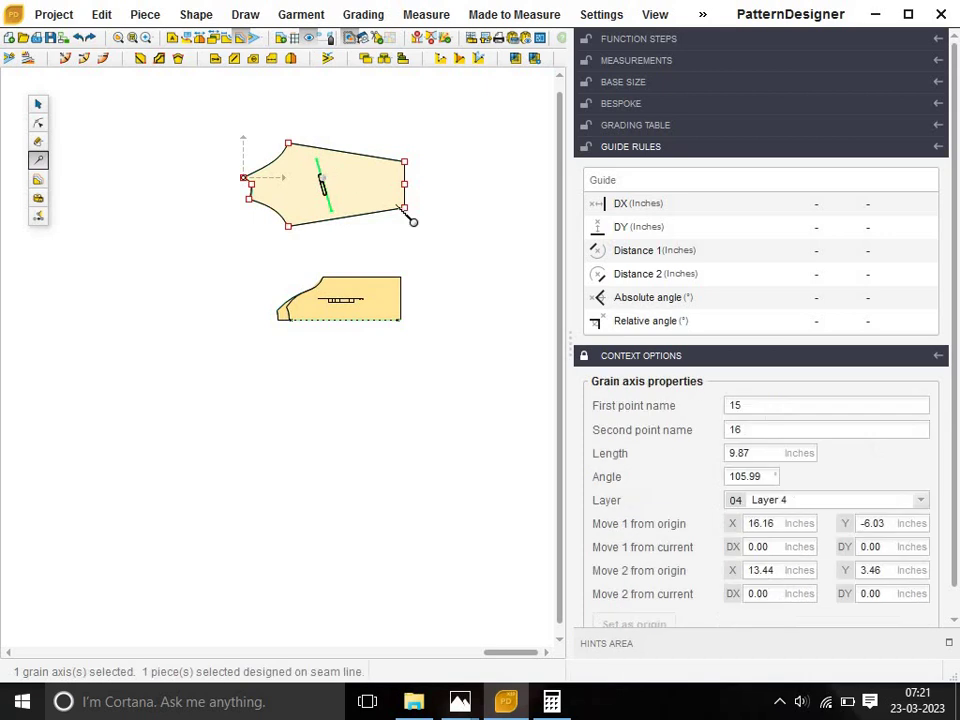
{"action": "double_click", "coordinate": [773, 474]}
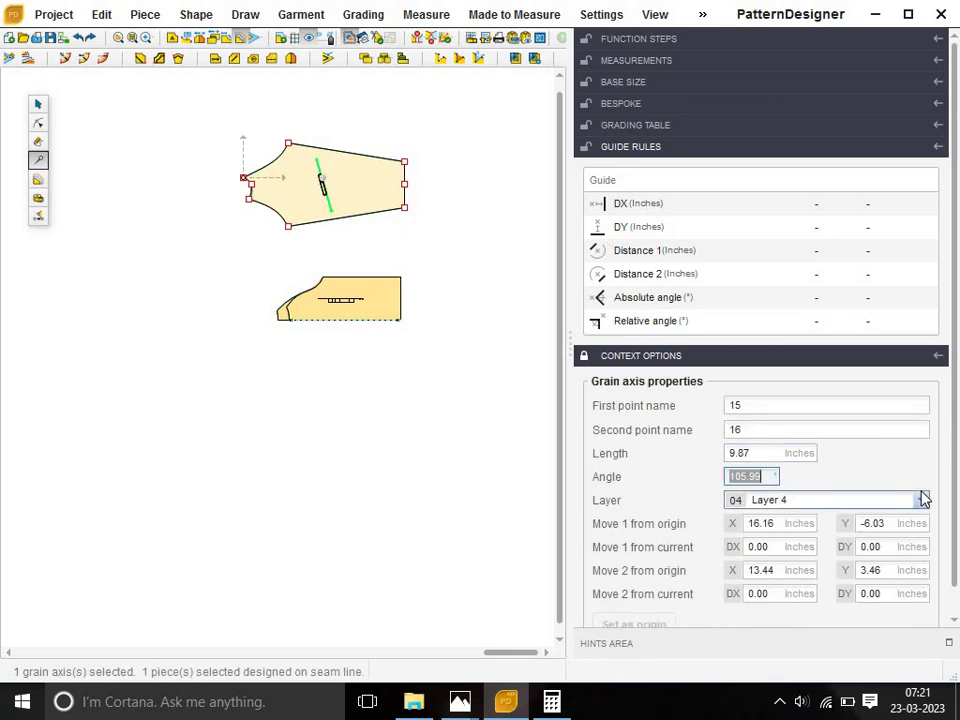
{"action": "type", "text": "180"}
{"action": "key", "text": "Return"}
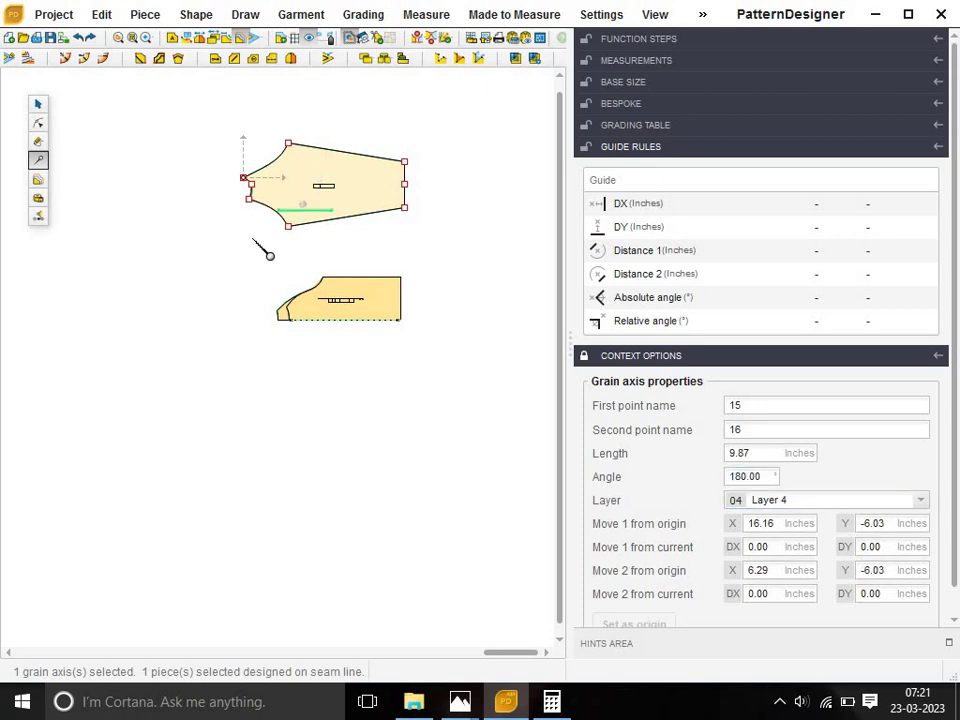
{"action": "left_click", "coordinate": [370, 234]}
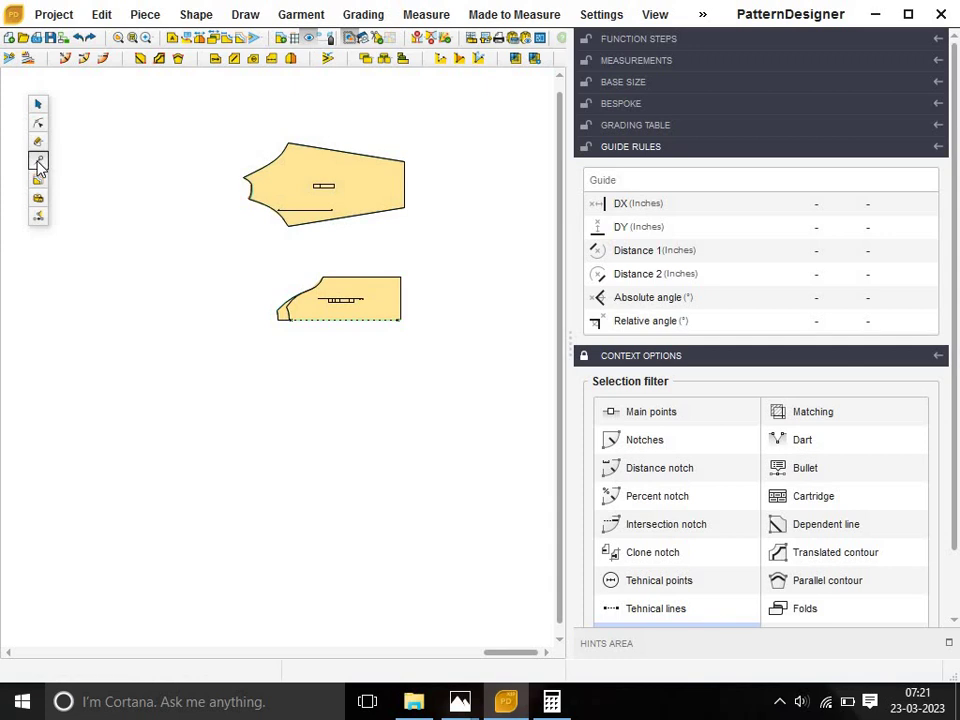
Move the sleeve's horizontal grain line up toward the centre of the piece
{"action": "left_click", "coordinate": [331, 186]}
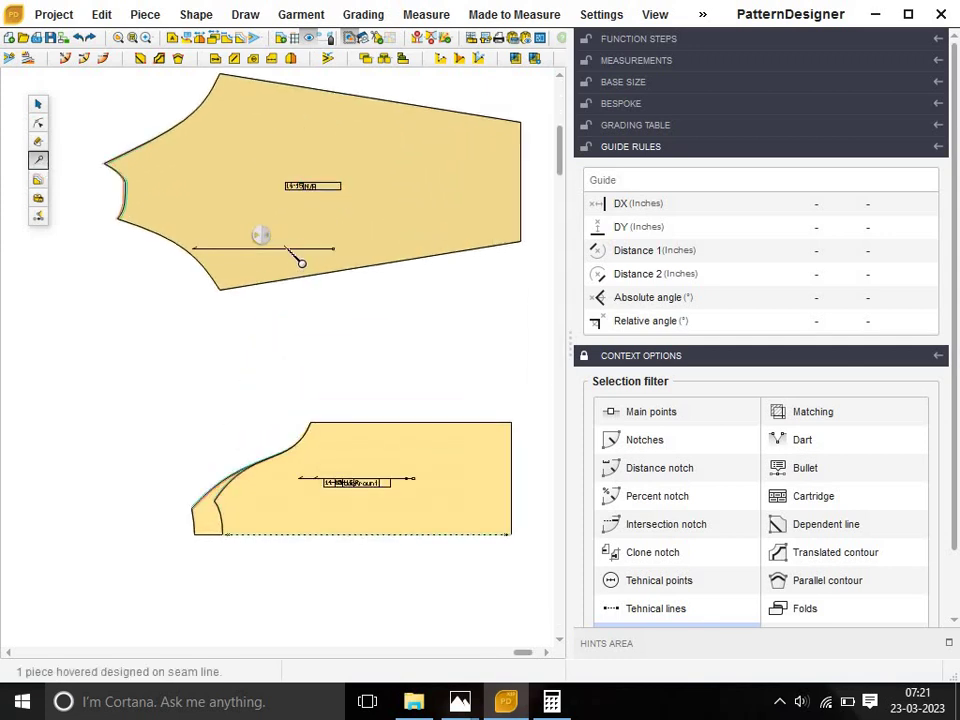
{"action": "left_click", "coordinate": [300, 262]}
{"action": "left_click", "coordinate": [306, 260]}
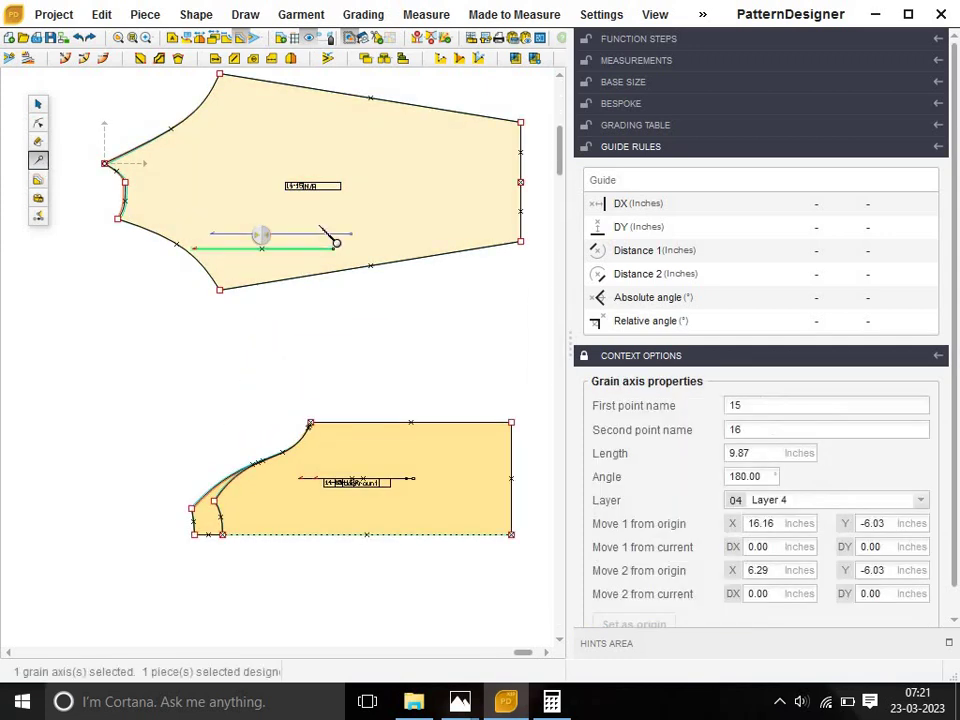
{"action": "left_click_drag", "start_coordinate": [337, 217], "coordinate": [350, 203]}
{"action": "left_click", "coordinate": [364, 291]}
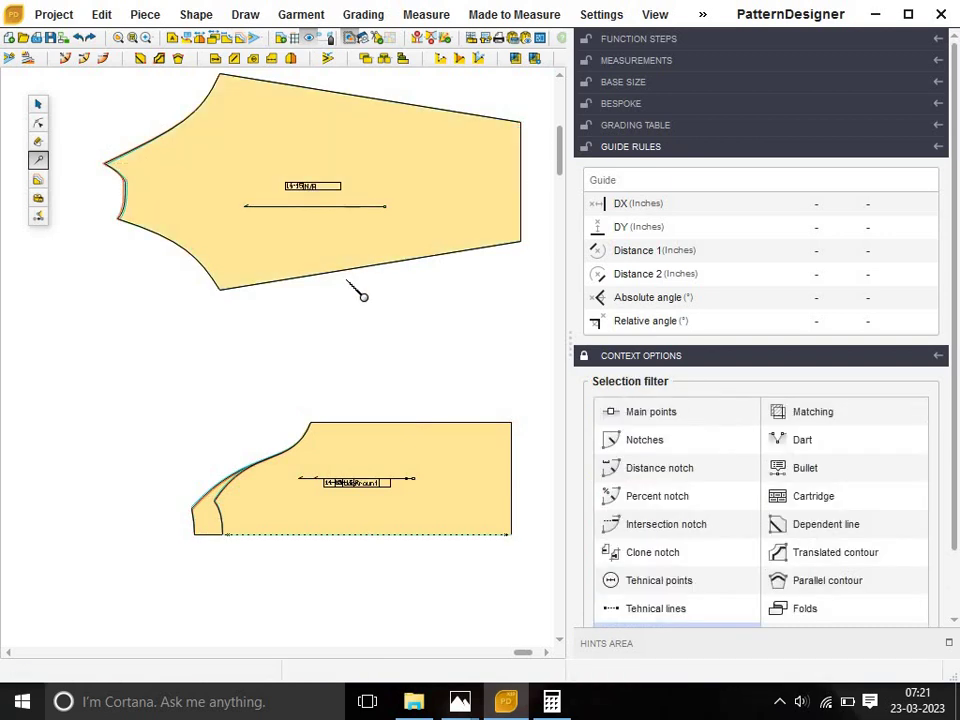
Zoom in and out to check the sleeve and front body pieces
{"action": "scroll", "coordinate": [157, 199], "scroll_direction": "up", "scroll_amount": 2}
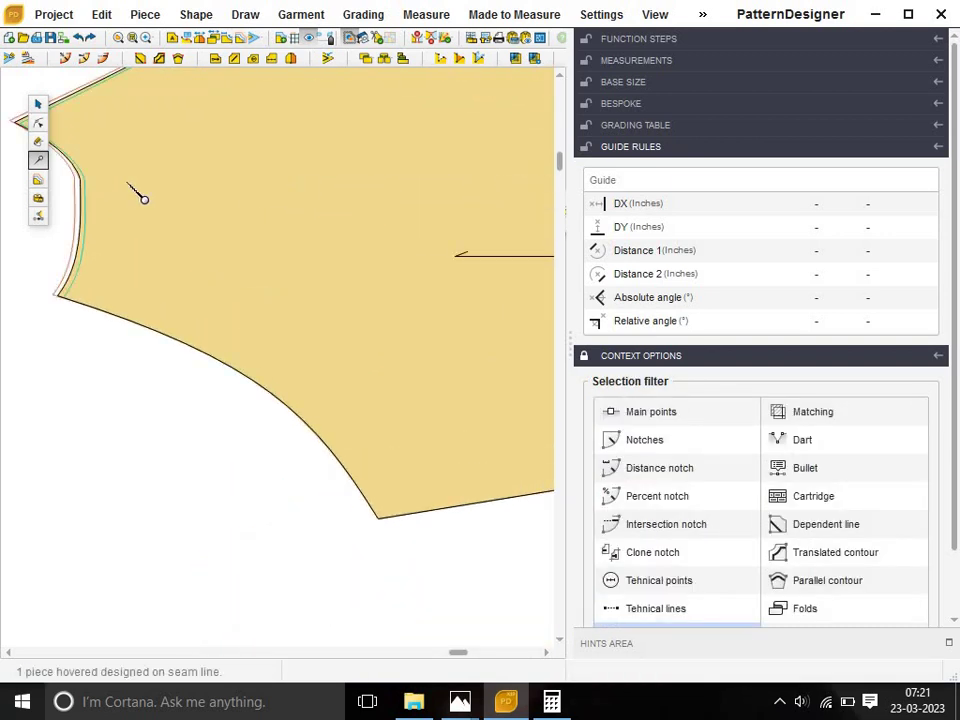
{"action": "scroll", "coordinate": [143, 199], "scroll_direction": "down", "scroll_amount": 2}
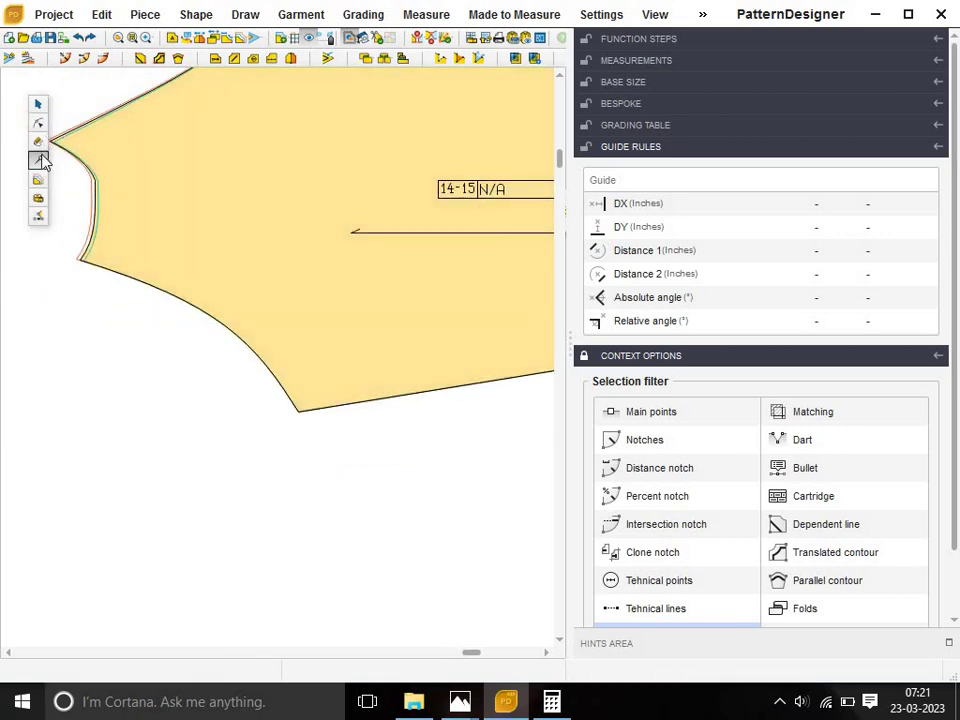
{"action": "scroll", "coordinate": [75, 172], "scroll_direction": "up", "scroll_amount": 2}
{"action": "scroll", "coordinate": [100, 182], "scroll_direction": "up", "scroll_amount": 2}
{"action": "scroll", "coordinate": [220, 240], "scroll_direction": "up", "scroll_amount": 2}
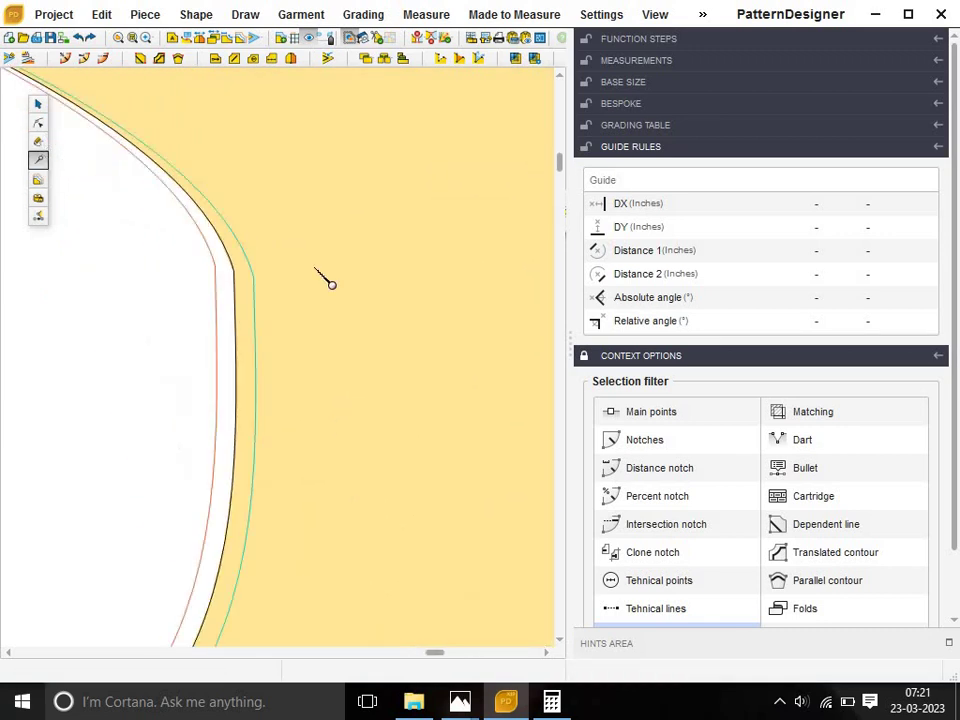
{"action": "scroll", "coordinate": [313, 278], "scroll_direction": "down", "scroll_amount": 3}
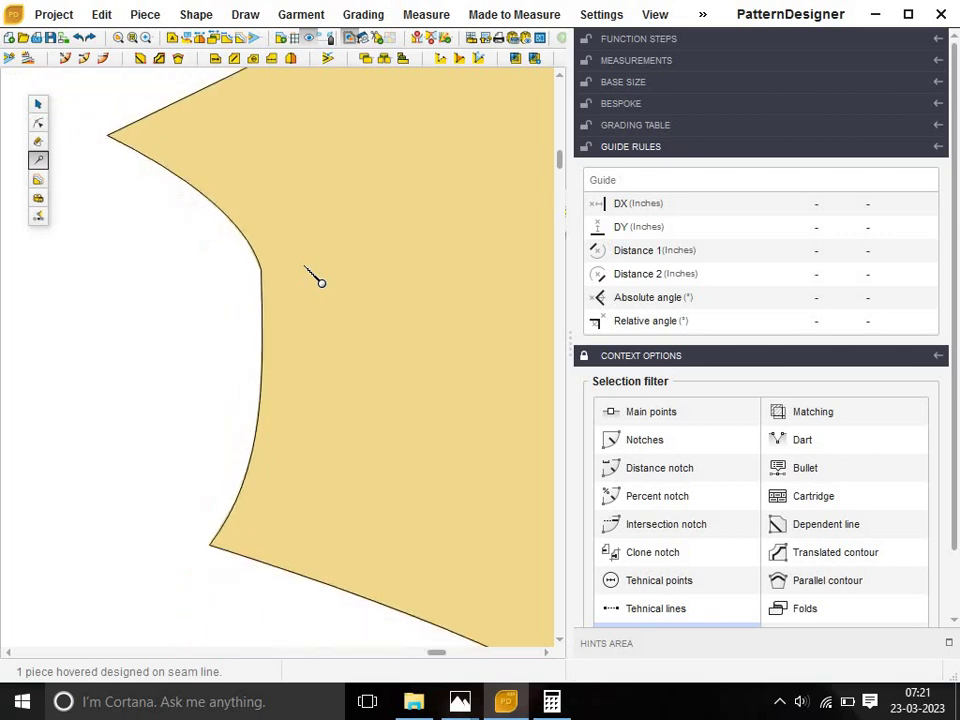
{"action": "scroll", "coordinate": [315, 277], "scroll_direction": "down", "scroll_amount": 1}
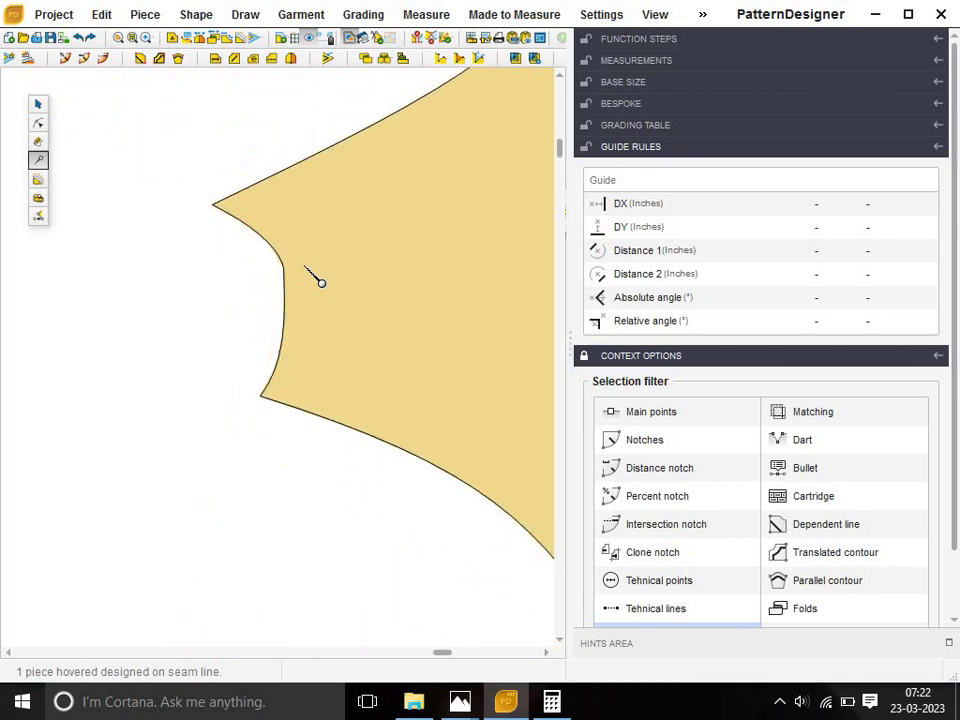
{"action": "scroll", "coordinate": [330, 260], "scroll_direction": "down", "scroll_amount": 1}
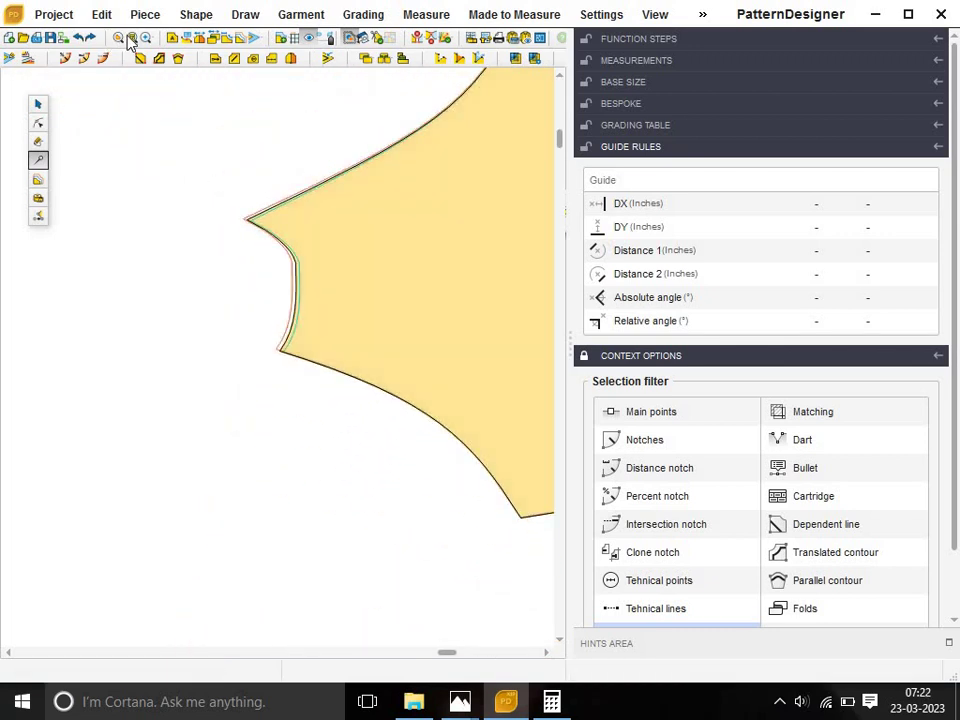
{"action": "left_click", "coordinate": [130, 37]}
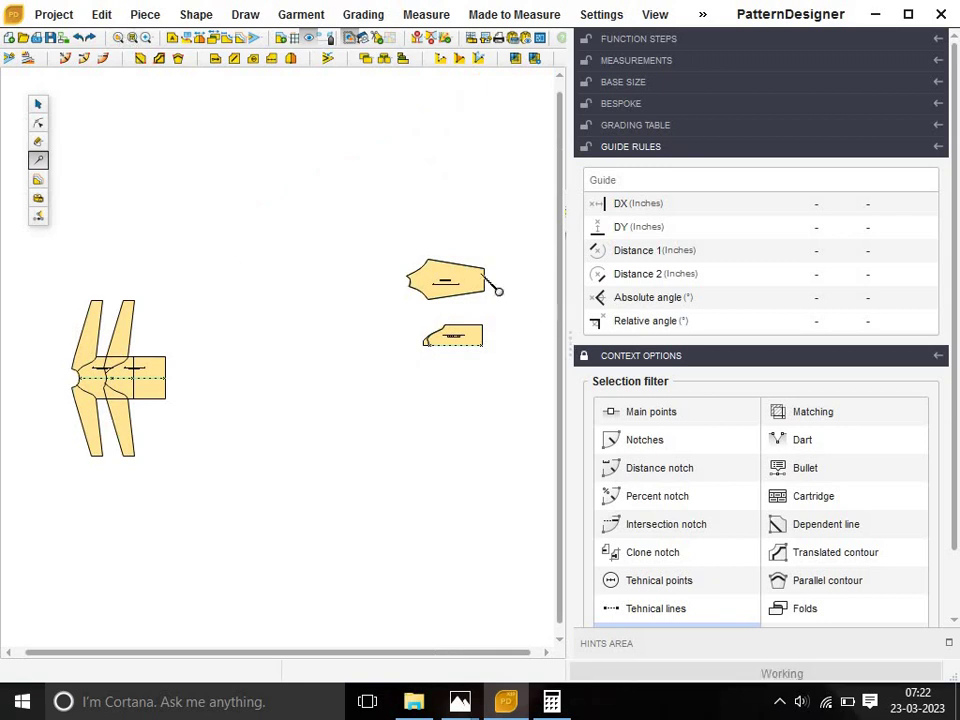
{"action": "scroll", "coordinate": [481, 274], "scroll_direction": "up", "scroll_amount": 2}
{"action": "scroll", "coordinate": [481, 274], "scroll_direction": "up", "scroll_amount": 1}
{"action": "scroll", "coordinate": [480, 276], "scroll_direction": "up", "scroll_amount": 1}
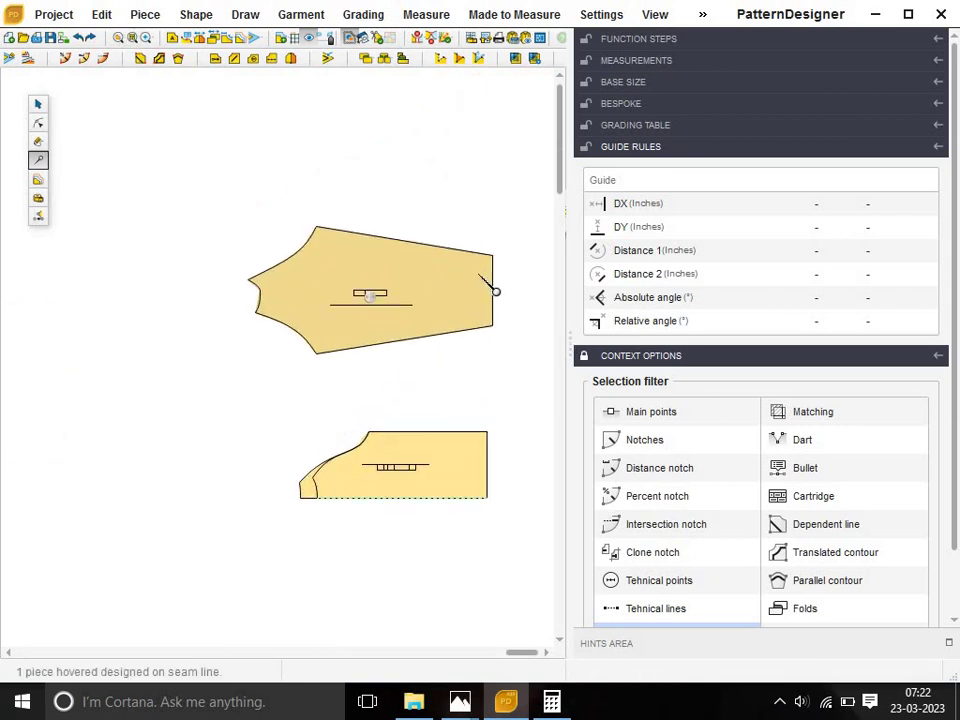
{"action": "left_click", "coordinate": [38, 160]}
{"action": "left_click", "coordinate": [461, 414]}
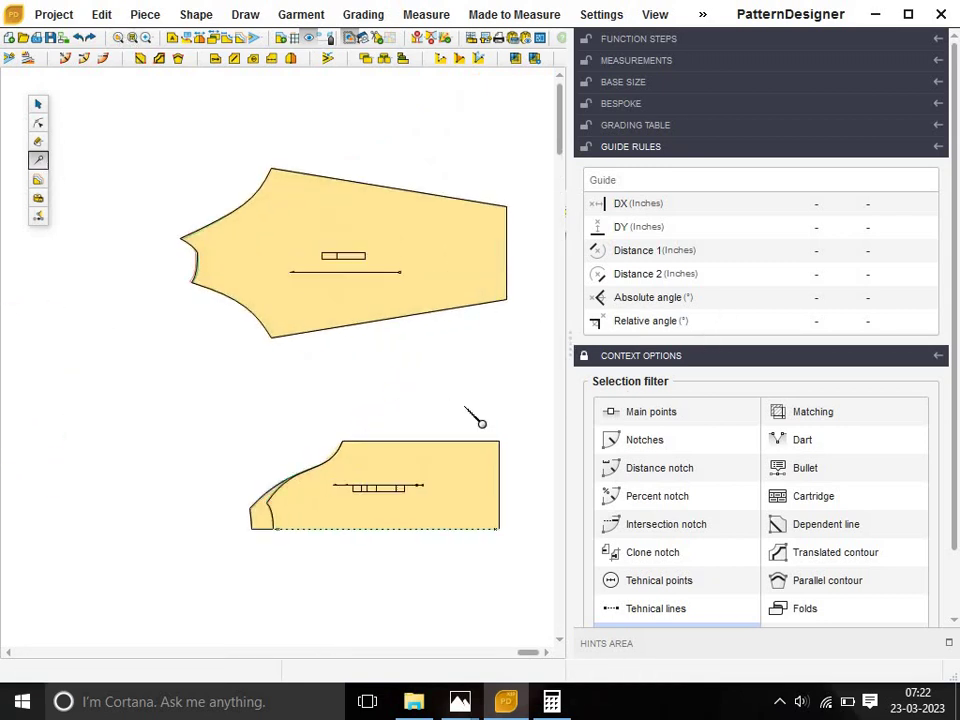
Open the graded spec sheet image in Photos
{"action": "left_click", "coordinate": [38, 179]}
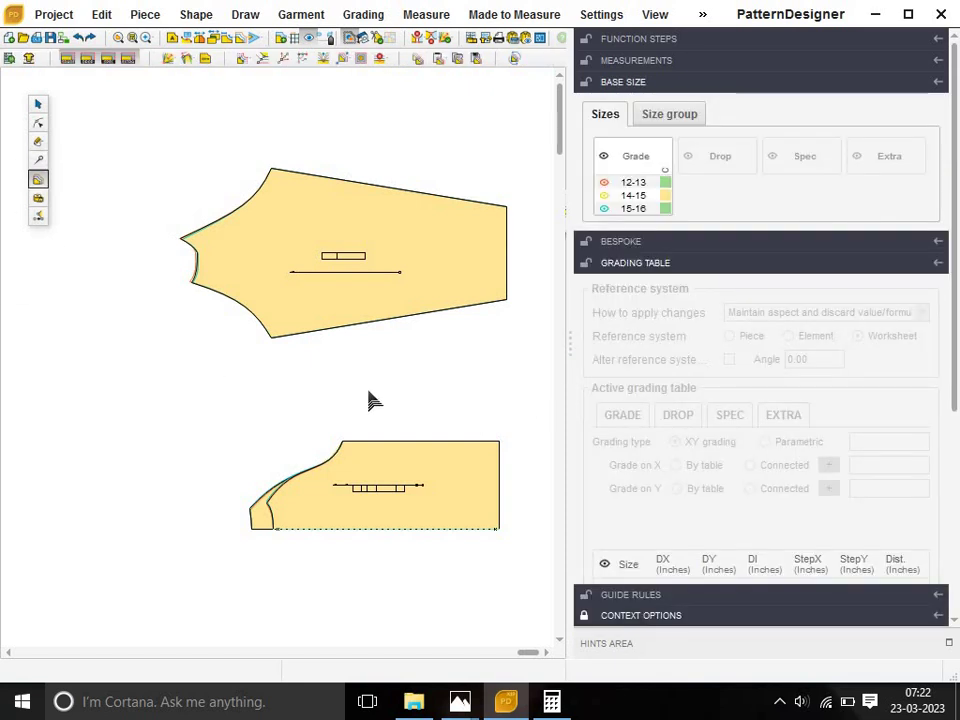
{"action": "left_click", "coordinate": [38, 123]}
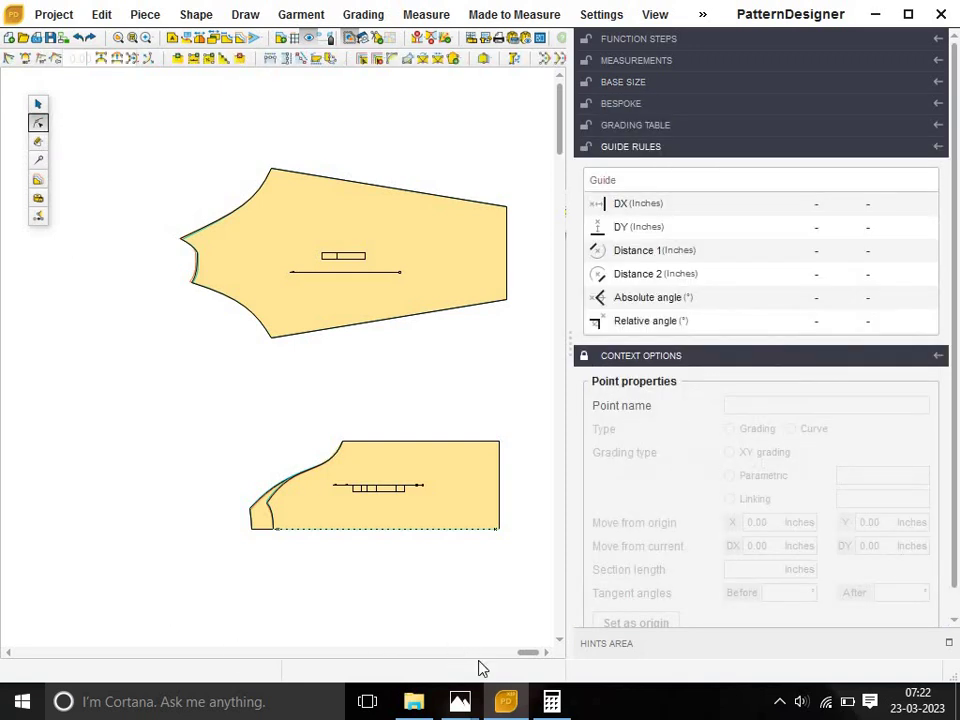
{"action": "mouse_move", "coordinate": [460, 701]}
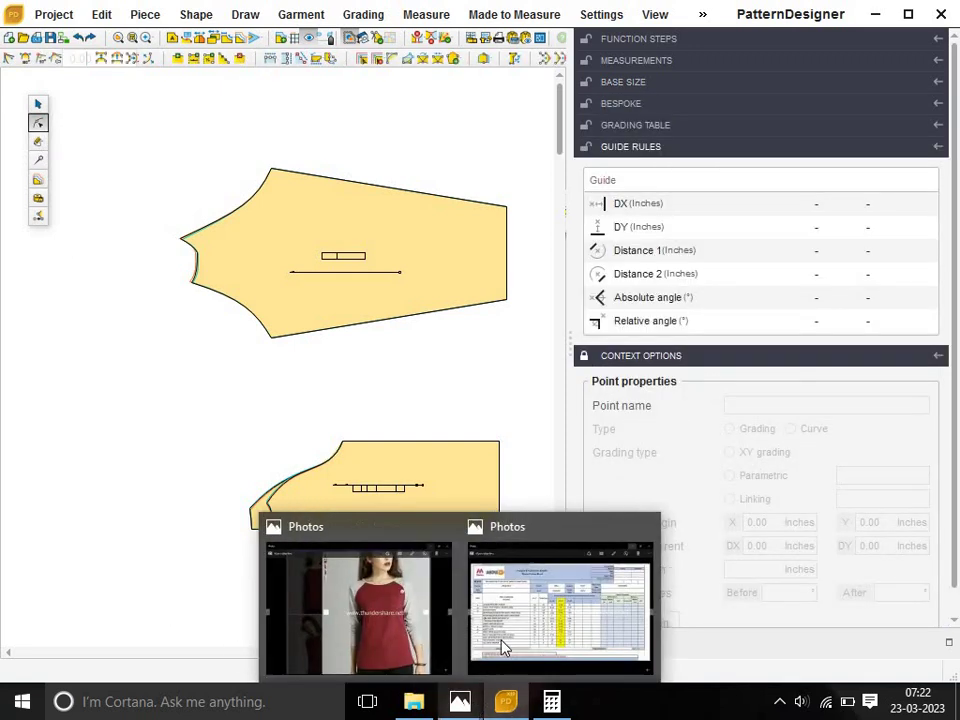
{"action": "left_click", "coordinate": [503, 646]}
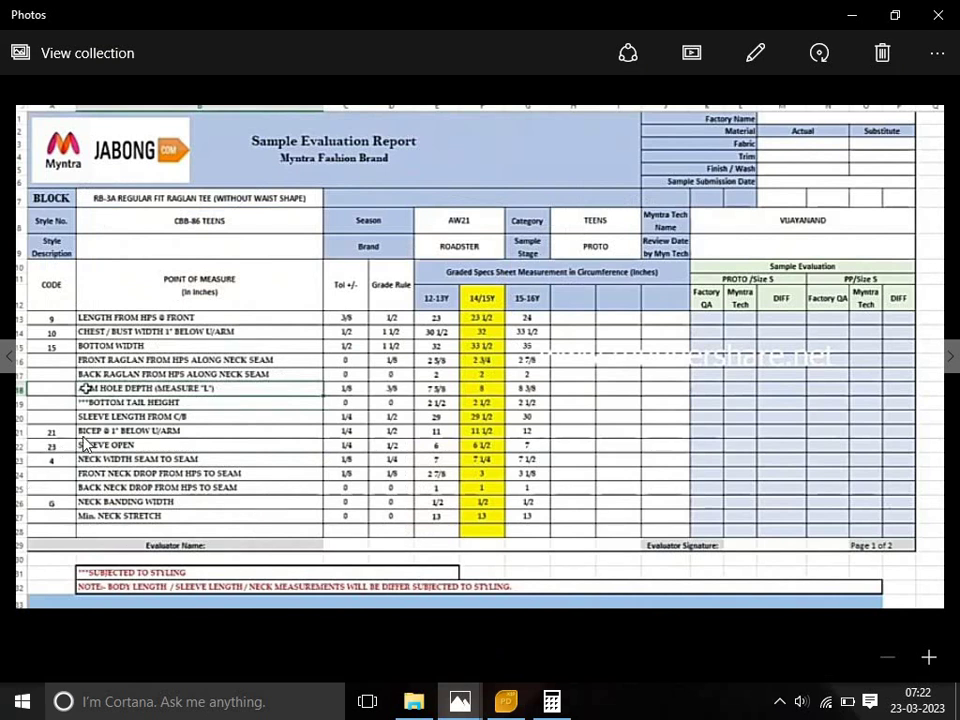
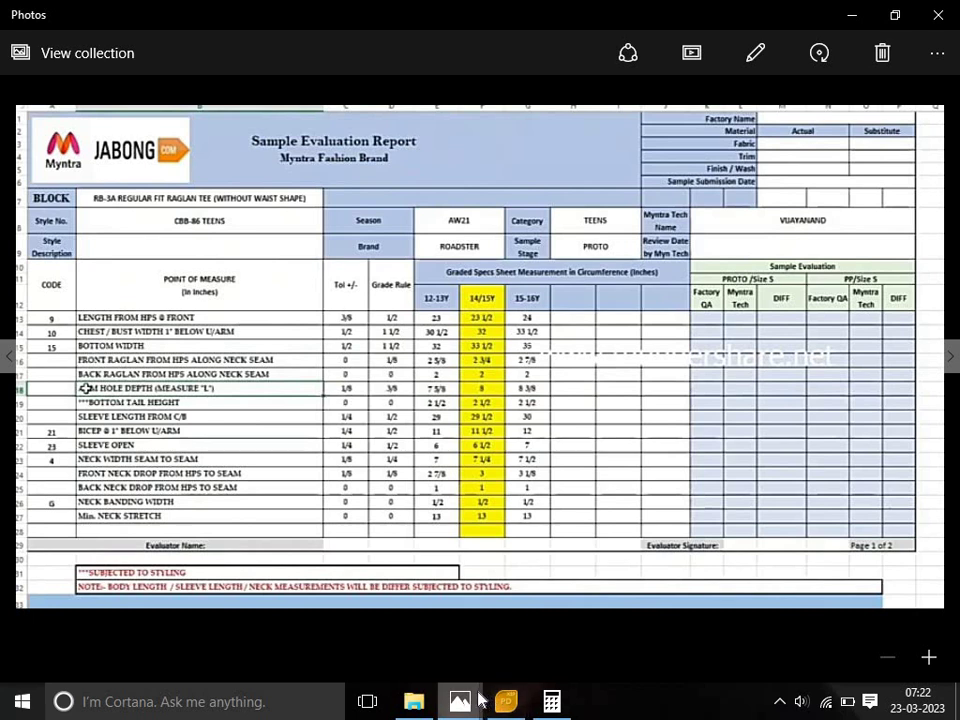
Halve the 11.5 bicep width to 5.75 in Calculator, then minimize Calculator and the spec-sheet photo
{"action": "left_click", "coordinate": [552, 700]}
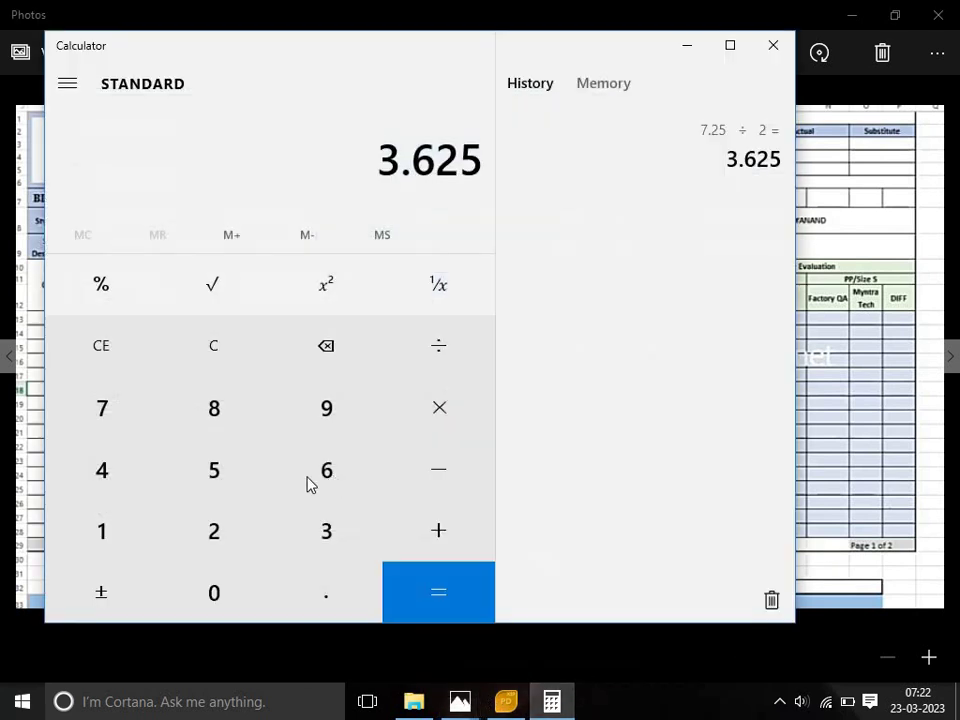
{"action": "left_click", "coordinate": [201, 349]}
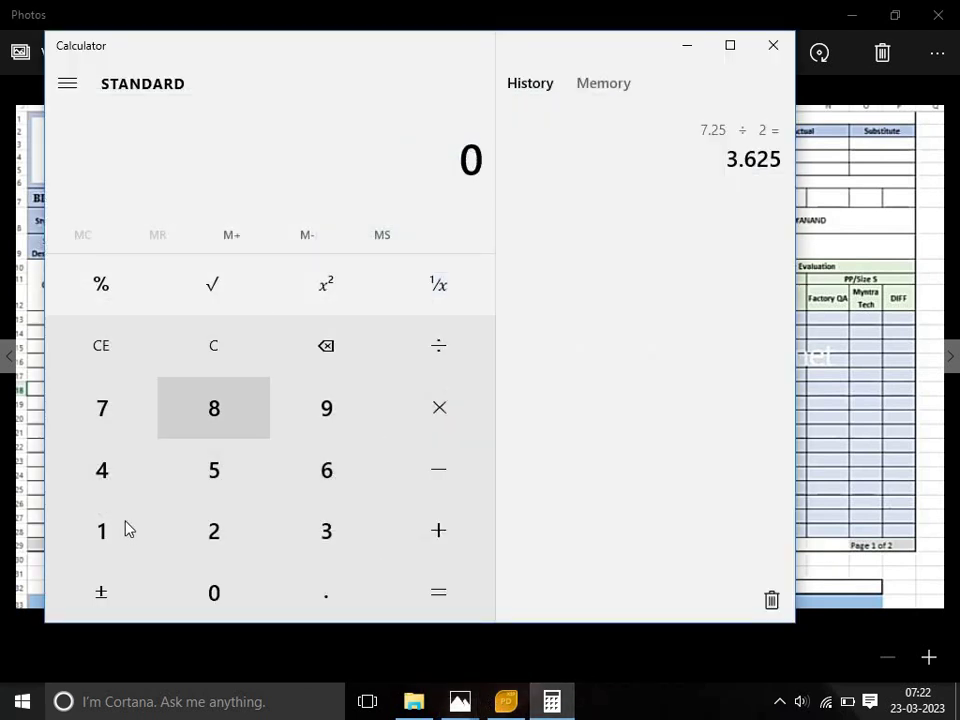
{"action": "double_click", "coordinate": [120, 527]}
{"action": "left_click", "coordinate": [327, 600]}
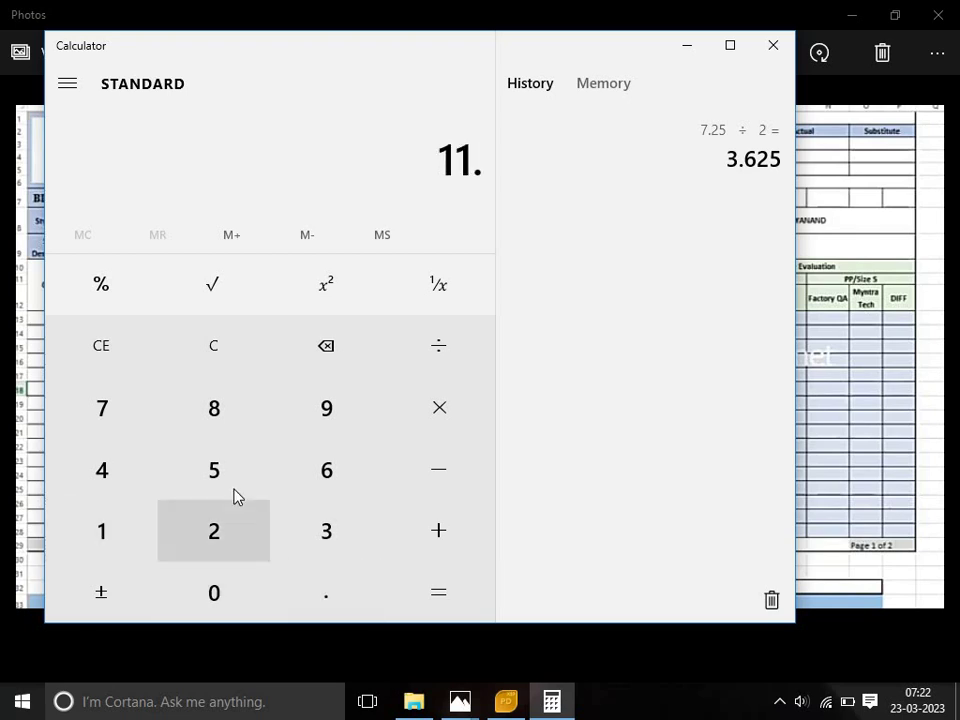
{"action": "left_click", "coordinate": [221, 458]}
{"action": "left_click", "coordinate": [438, 345]}
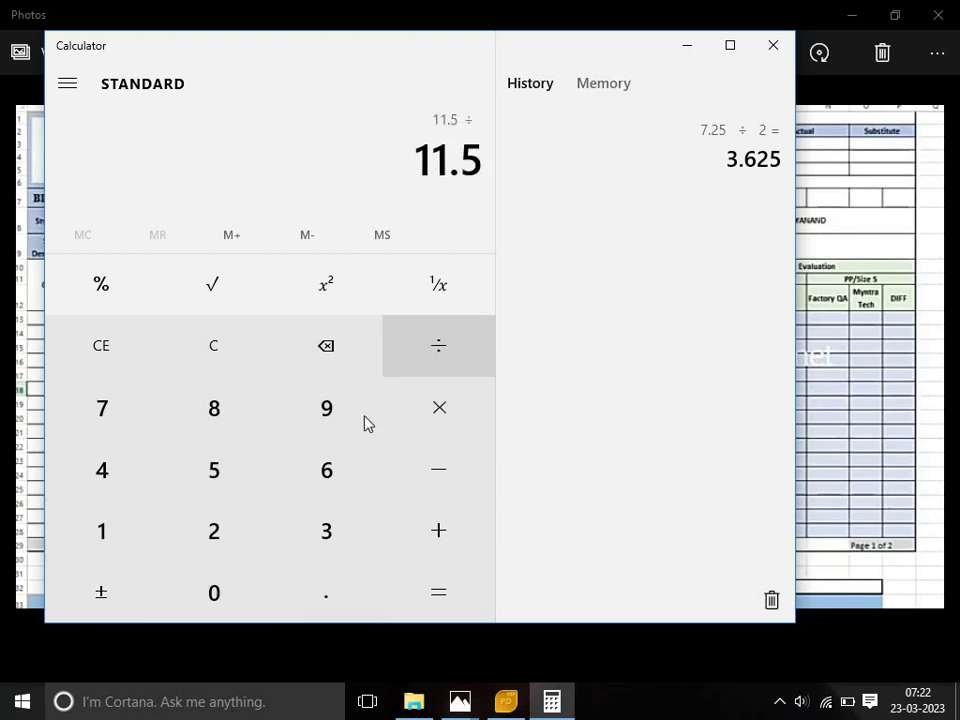
{"action": "left_click", "coordinate": [247, 554]}
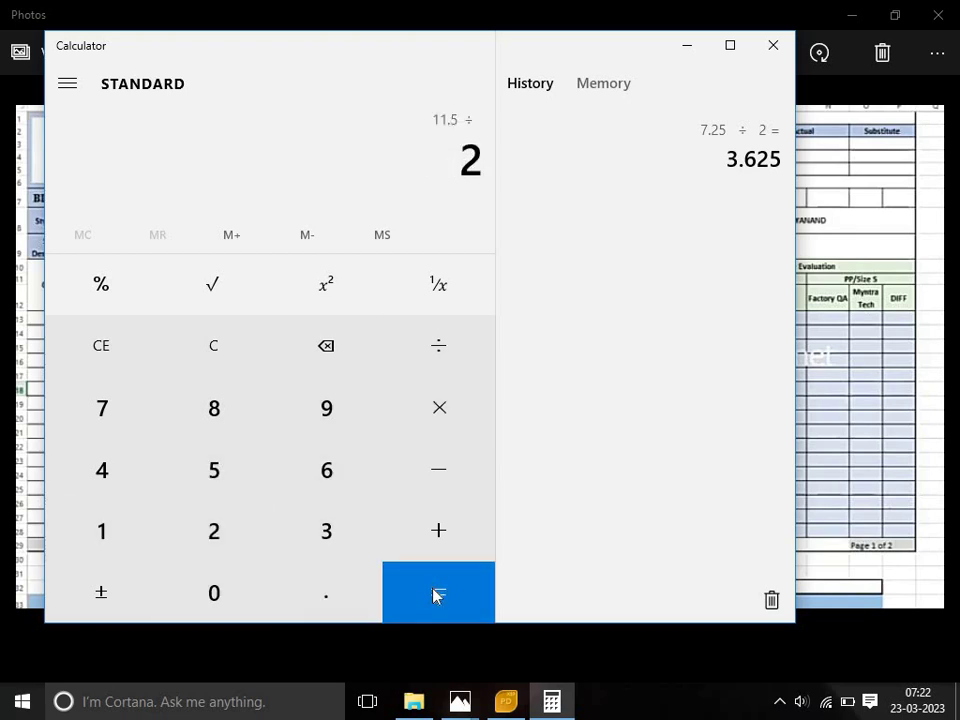
{"action": "left_click", "coordinate": [436, 596]}
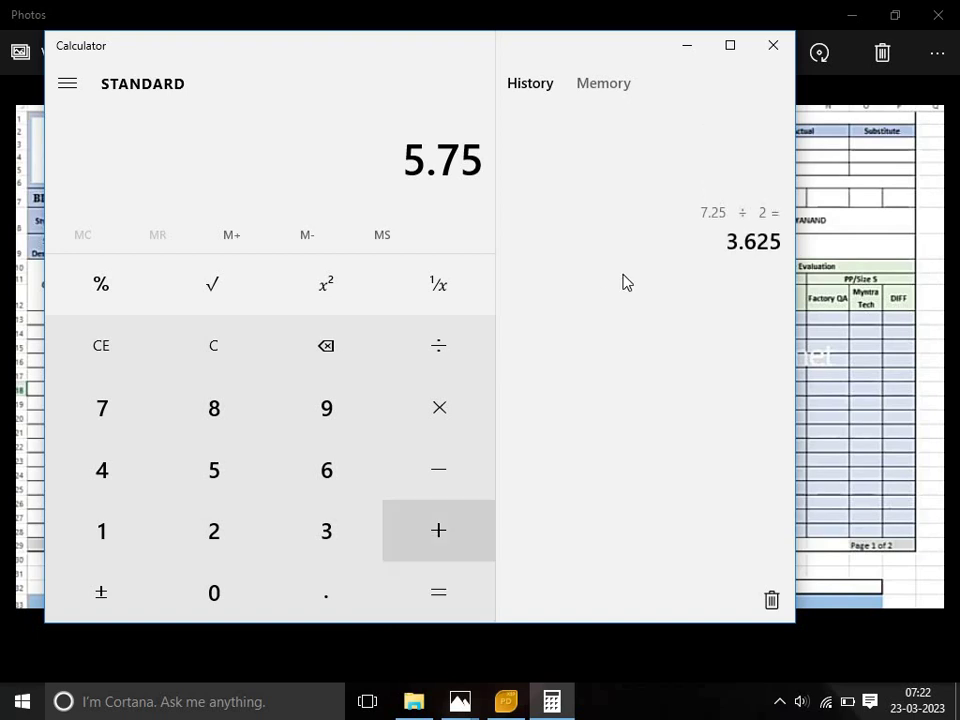
{"action": "left_click", "coordinate": [693, 50]}
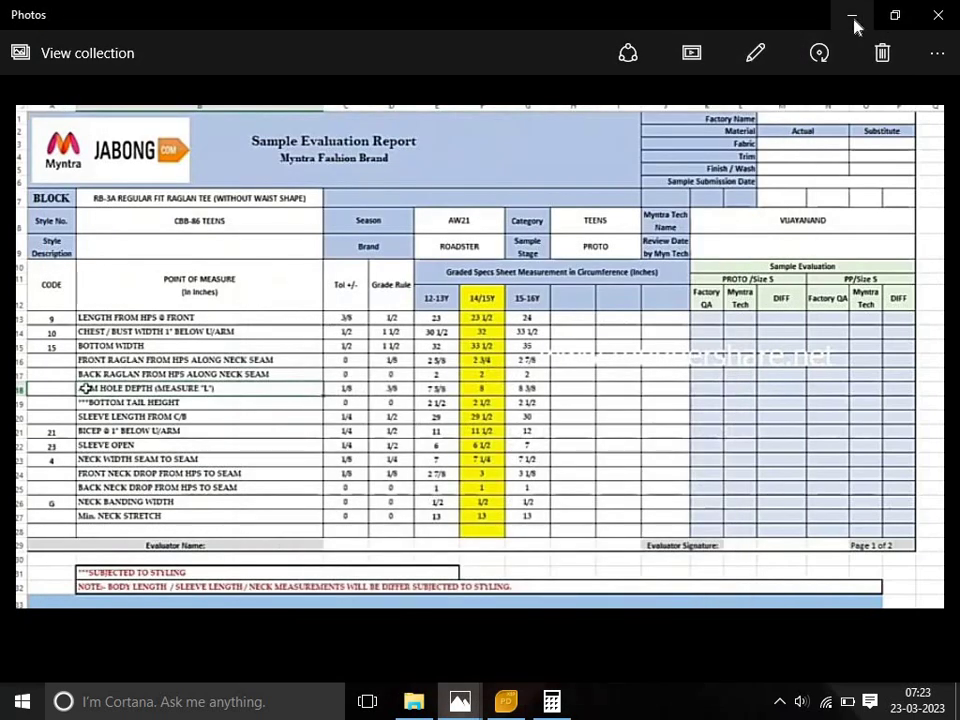
{"action": "left_click", "coordinate": [853, 17]}
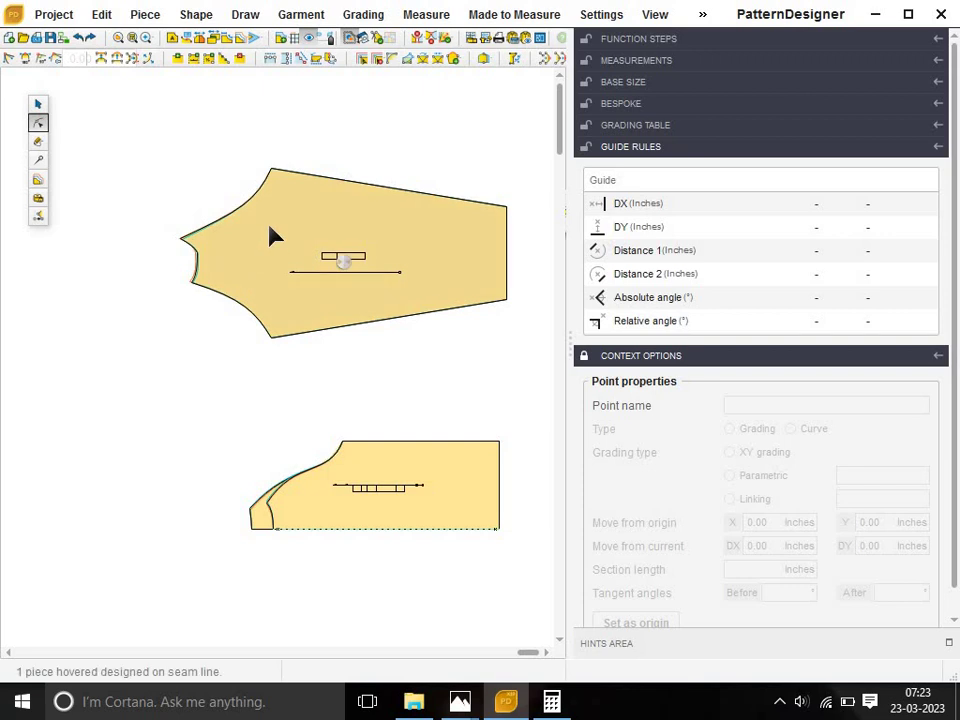
Make the sleeve's neck-edge point 12 the measuring origin
{"action": "left_click", "coordinate": [240, 240]}
{"action": "left_click", "coordinate": [197, 253]}
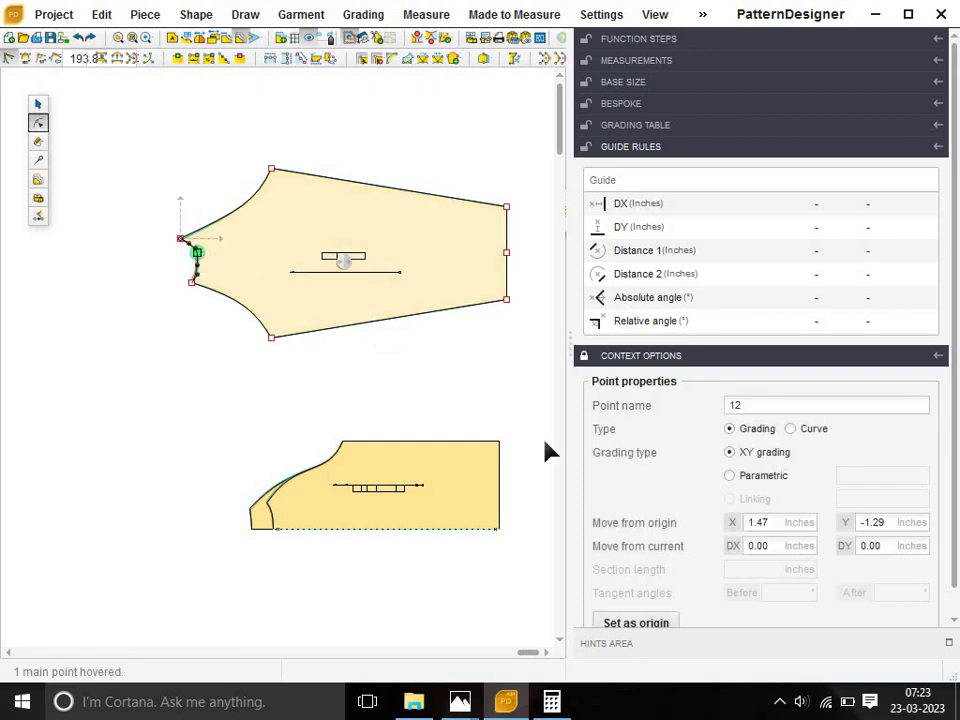
{"action": "left_click", "coordinate": [660, 623]}
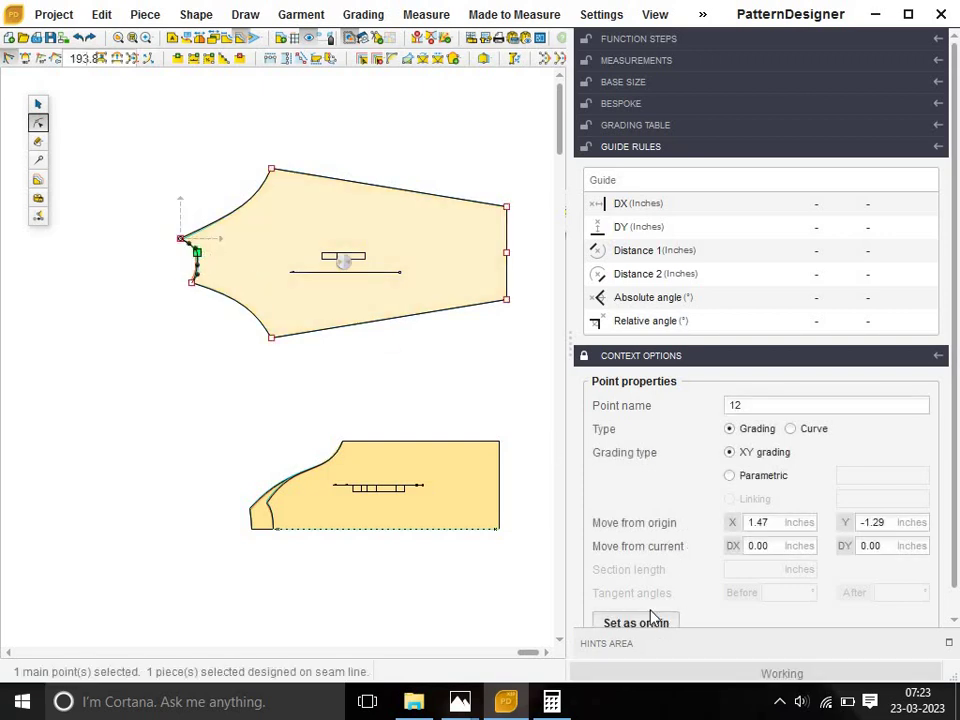
Move the sleeve's top corner point 10 to Y 5.75 from the origin
{"action": "left_click", "coordinate": [271, 169]}
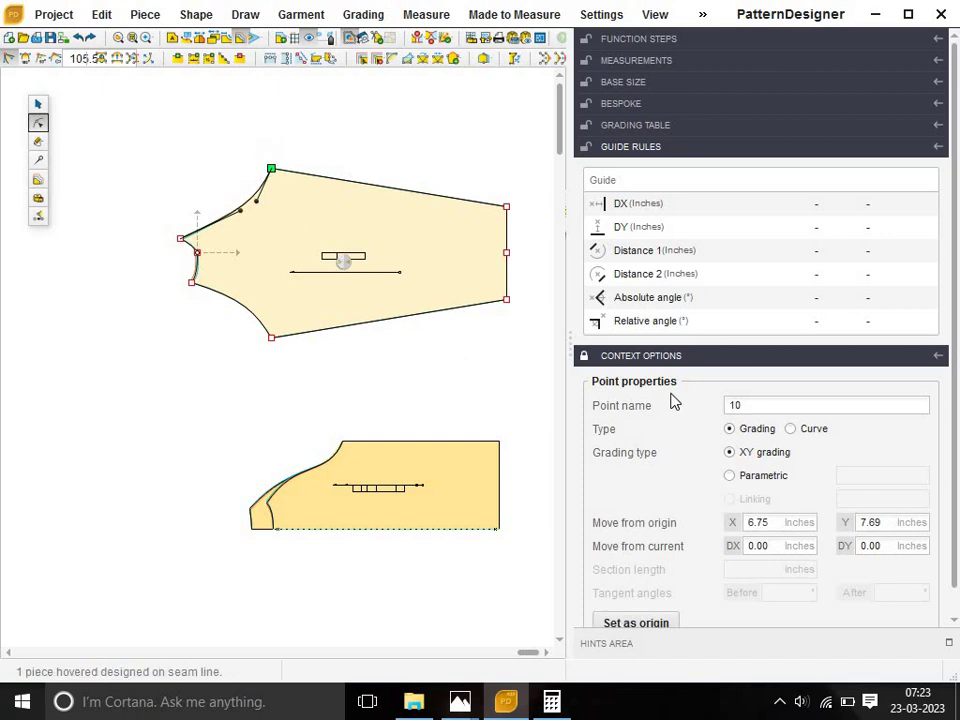
{"action": "double_click", "coordinate": [896, 522]}
{"action": "type", "text": "5"}
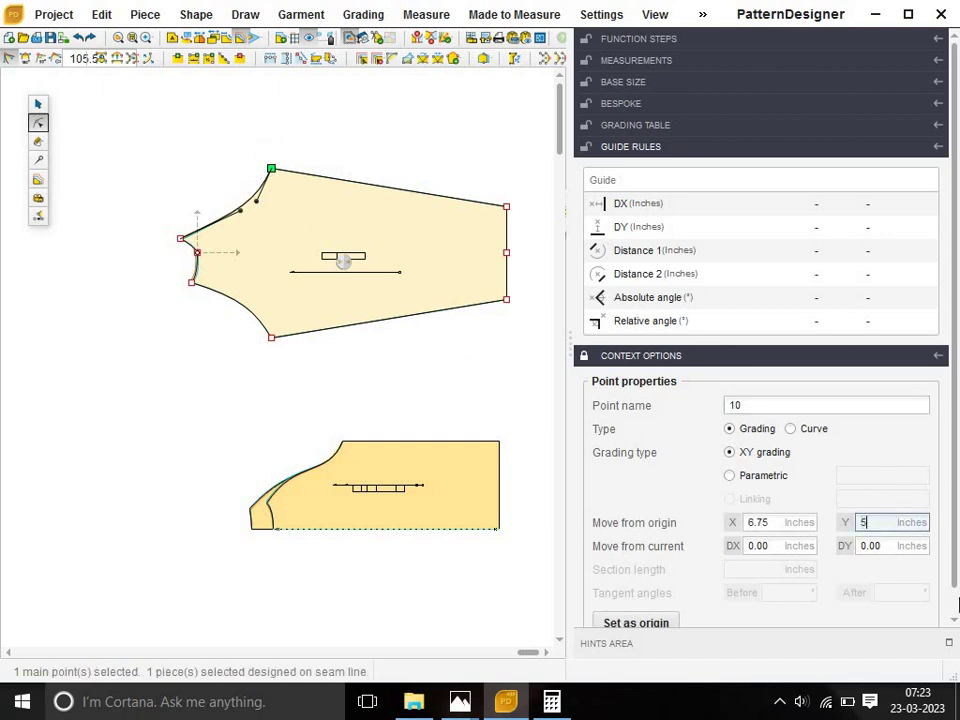
{"action": "type", "text": ".75"}
{"action": "key", "text": "Return"}
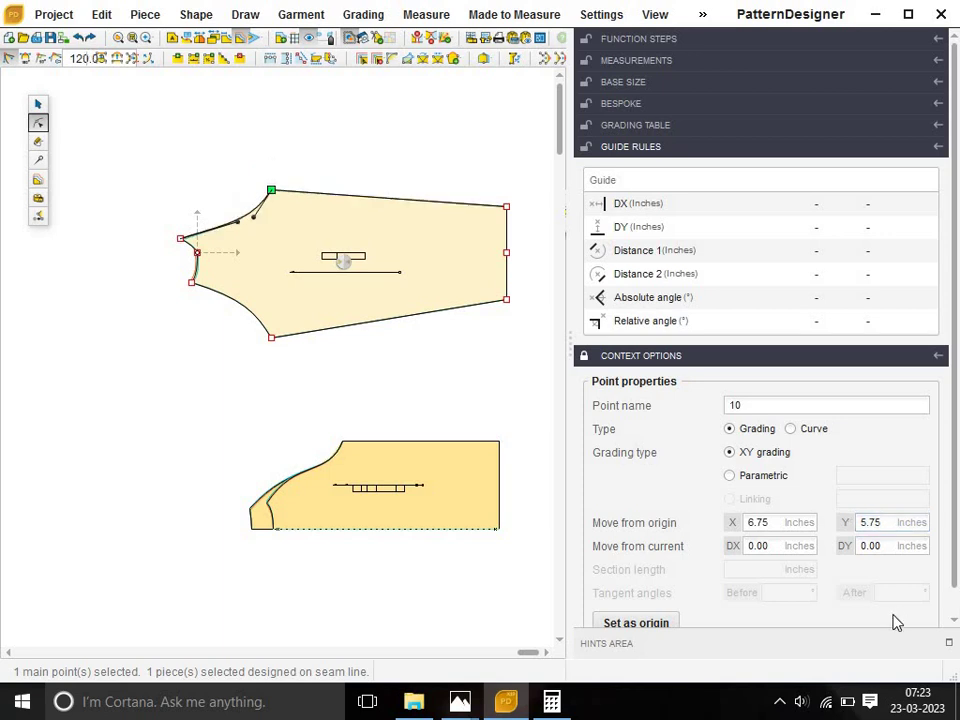
Set bottom corner point 11 to Y -5.75, undoing a mistaken +5.75 first
{"action": "left_click", "coordinate": [271, 337]}
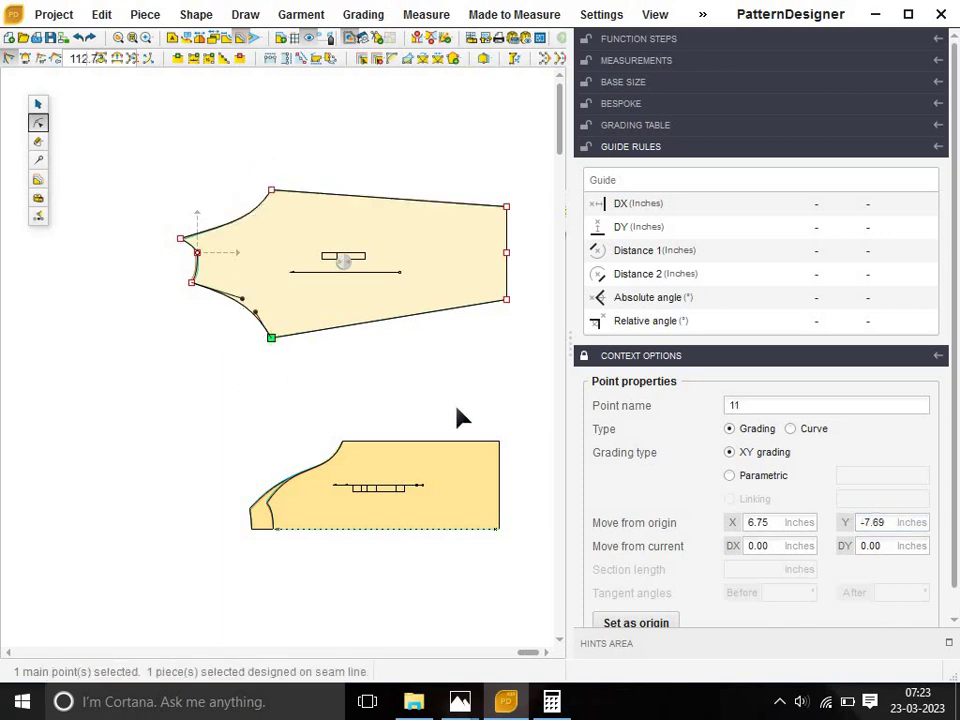
{"action": "left_click", "coordinate": [890, 522]}
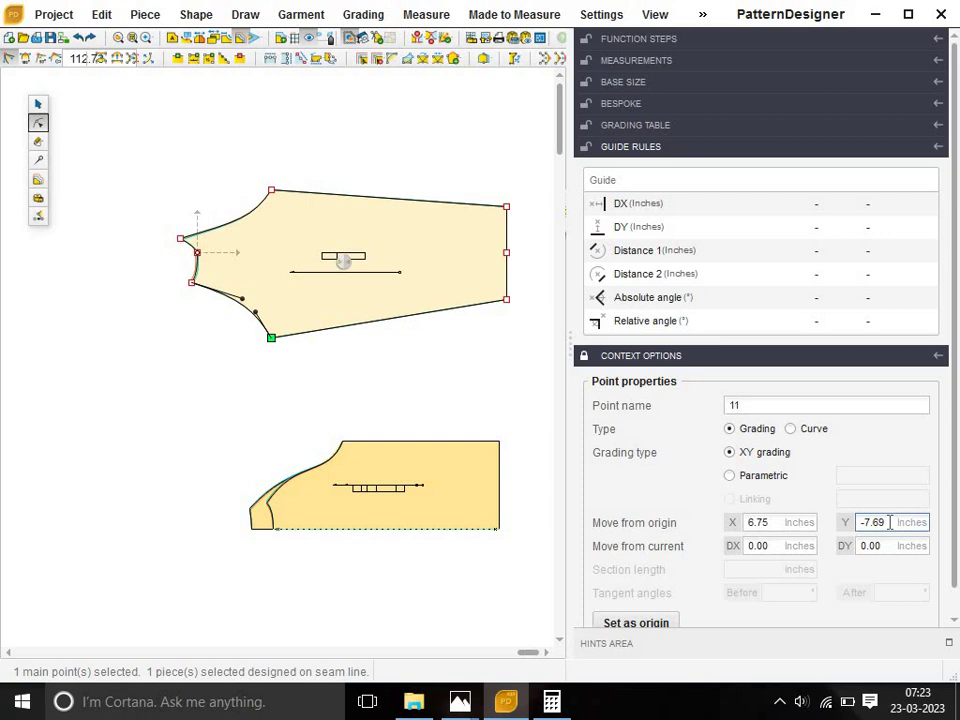
{"action": "double_click", "coordinate": [890, 522]}
{"action": "type", "text": "5"}
{"action": "type", "text": "."}
{"action": "type", "text": "75"}
{"action": "key", "text": "Return"}
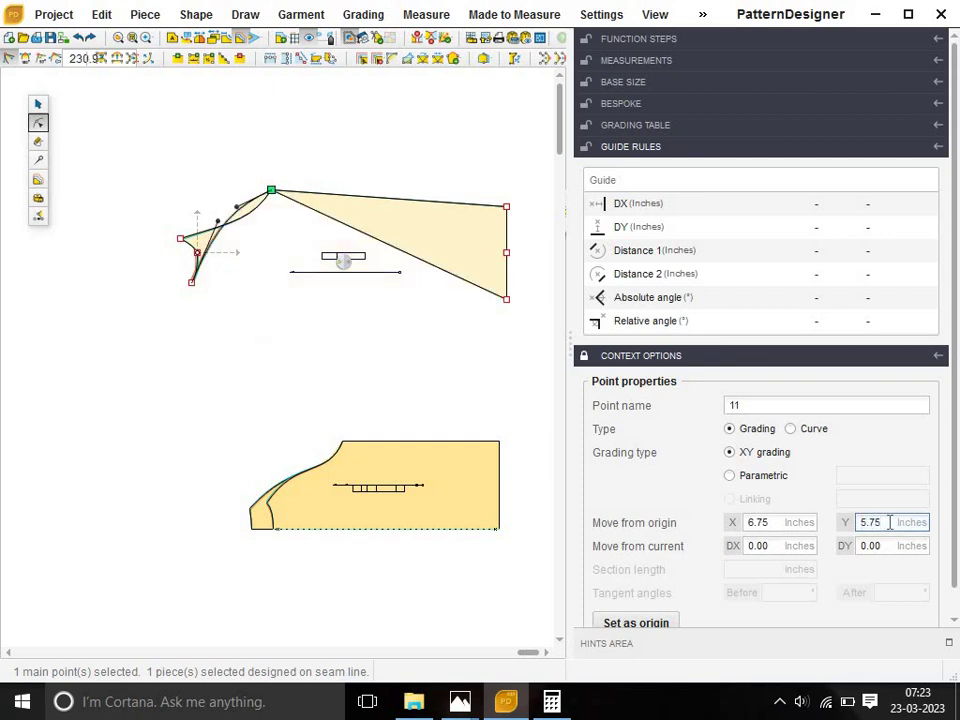
{"action": "left_click", "coordinate": [79, 37]}
{"action": "double_click", "coordinate": [886, 521]}
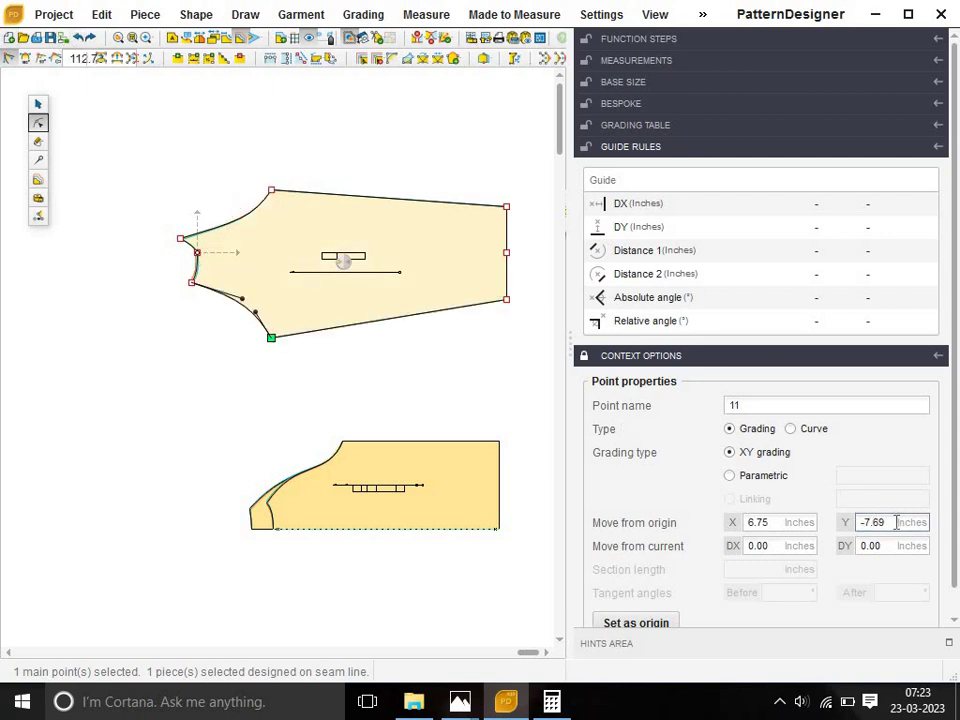
{"action": "type", "text": "-"}
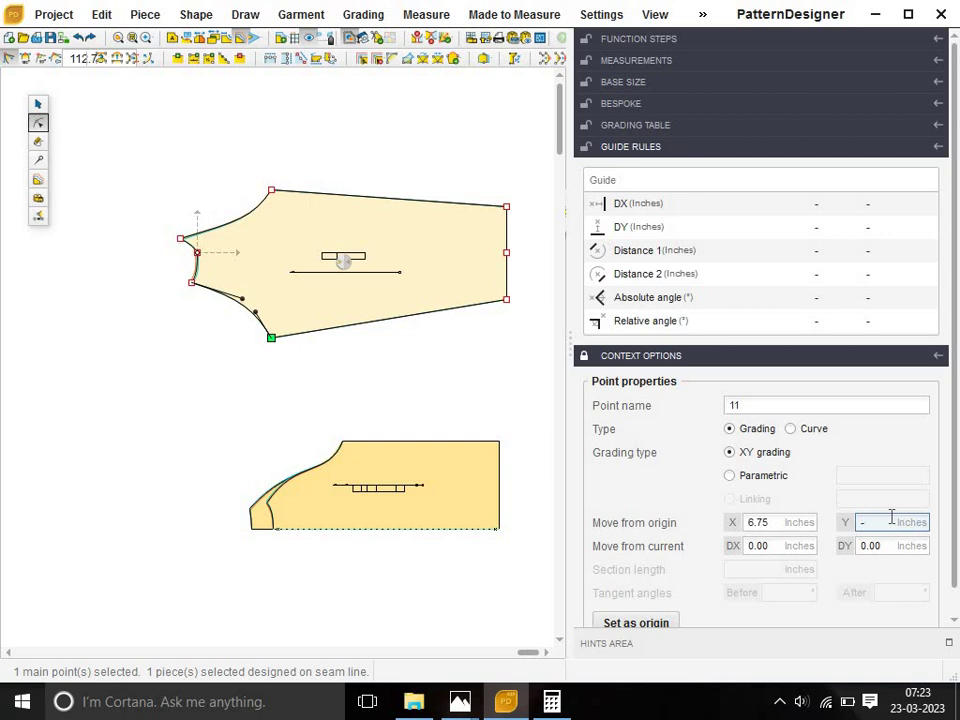
{"action": "type", "text": "5"}
{"action": "type", "text": ".75"}
{"action": "key", "text": "Return"}
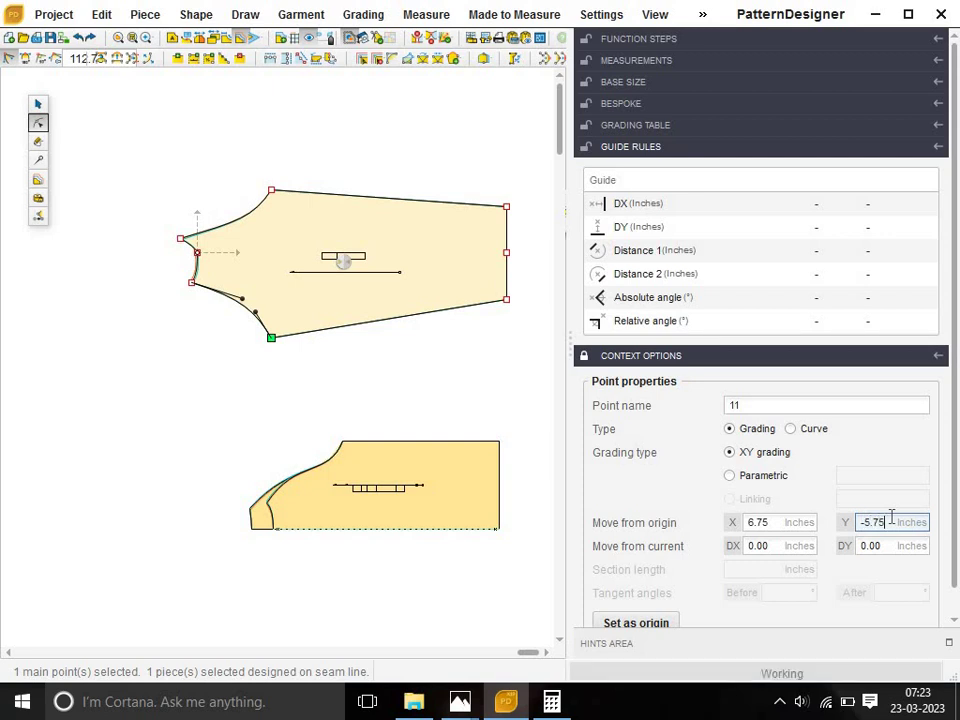
Move the sleeve's top corner point 10 to Y 6.25
{"action": "left_click", "coordinate": [322, 395]}
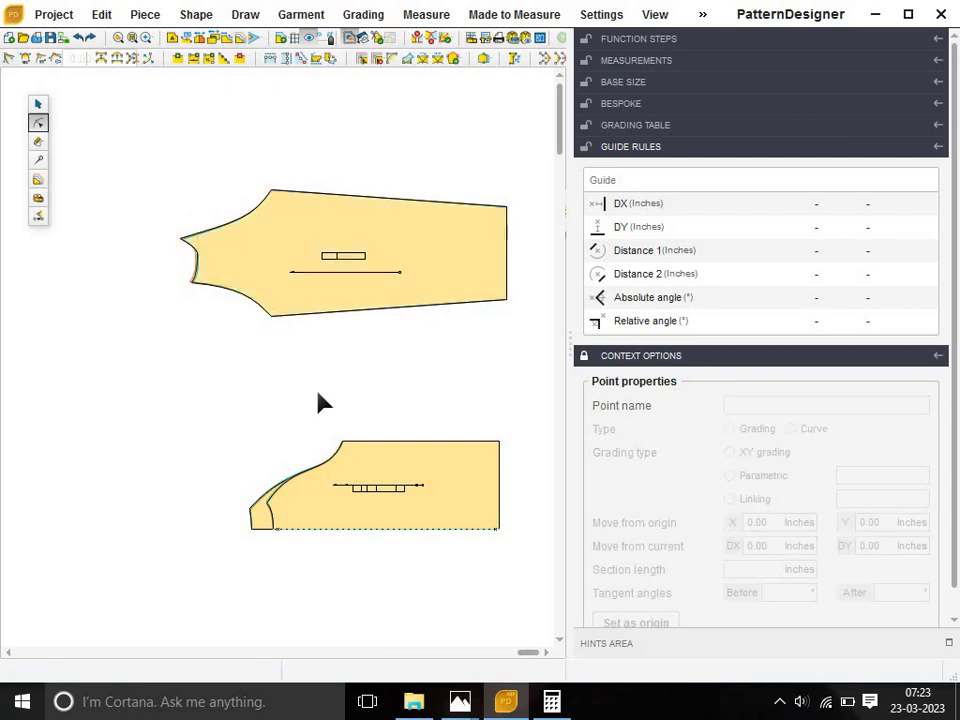
{"action": "left_click", "coordinate": [226, 254]}
{"action": "left_click_drag", "start_coordinate": [246, 160], "coordinate": [289, 230]}
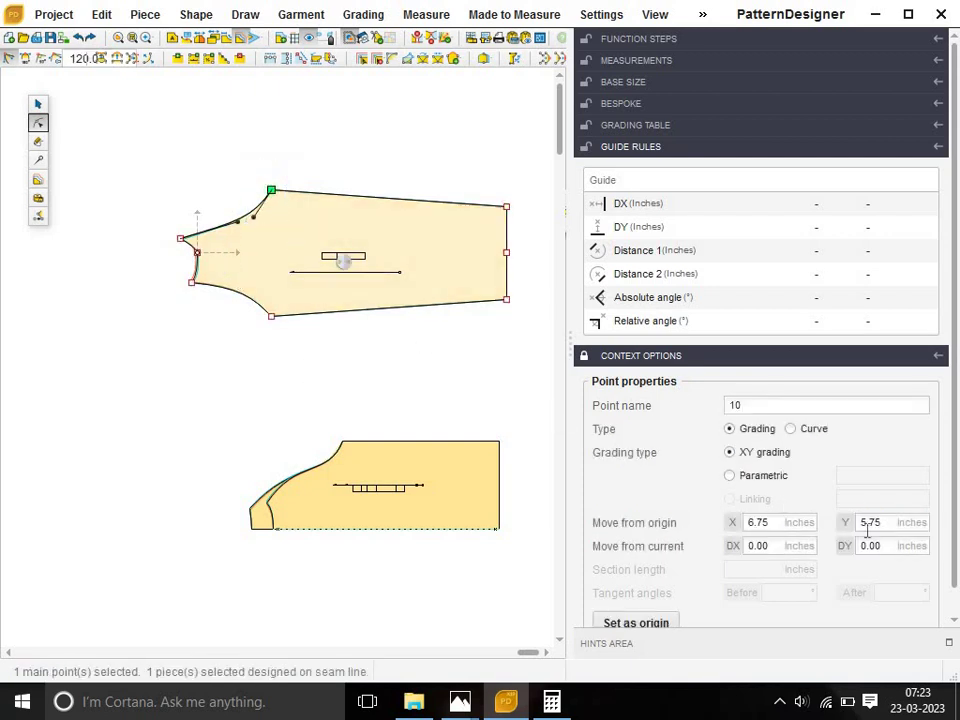
{"action": "double_click", "coordinate": [894, 521]}
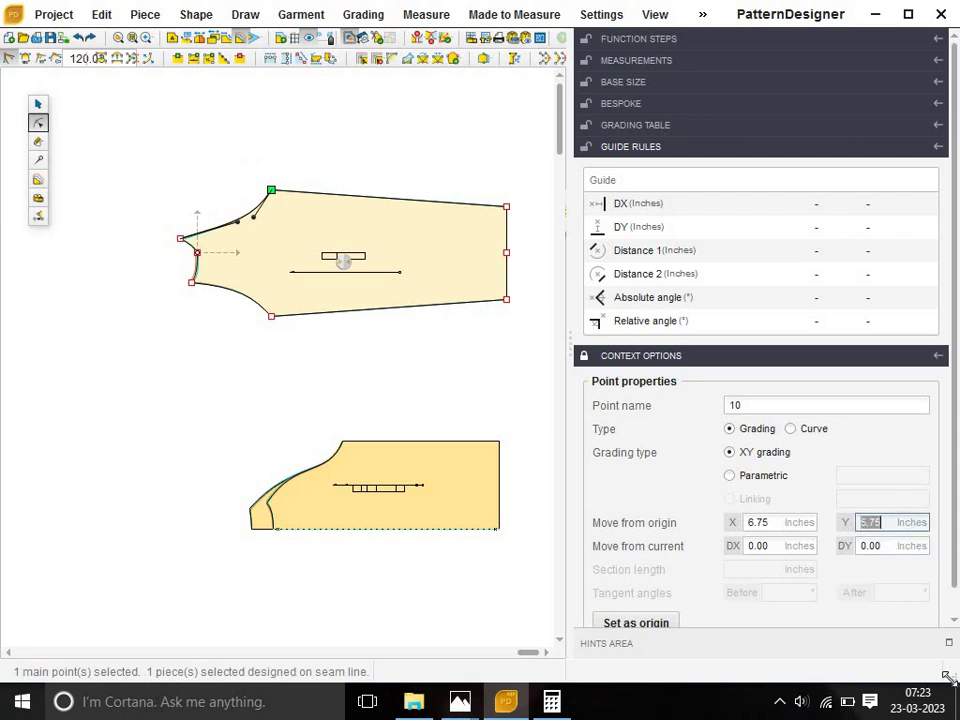
{"action": "type", "text": "6."}
{"action": "type", "text": "26"}
{"action": "key", "text": "BackSpace"}
{"action": "type", "text": "5"}
{"action": "key", "text": "Return"}
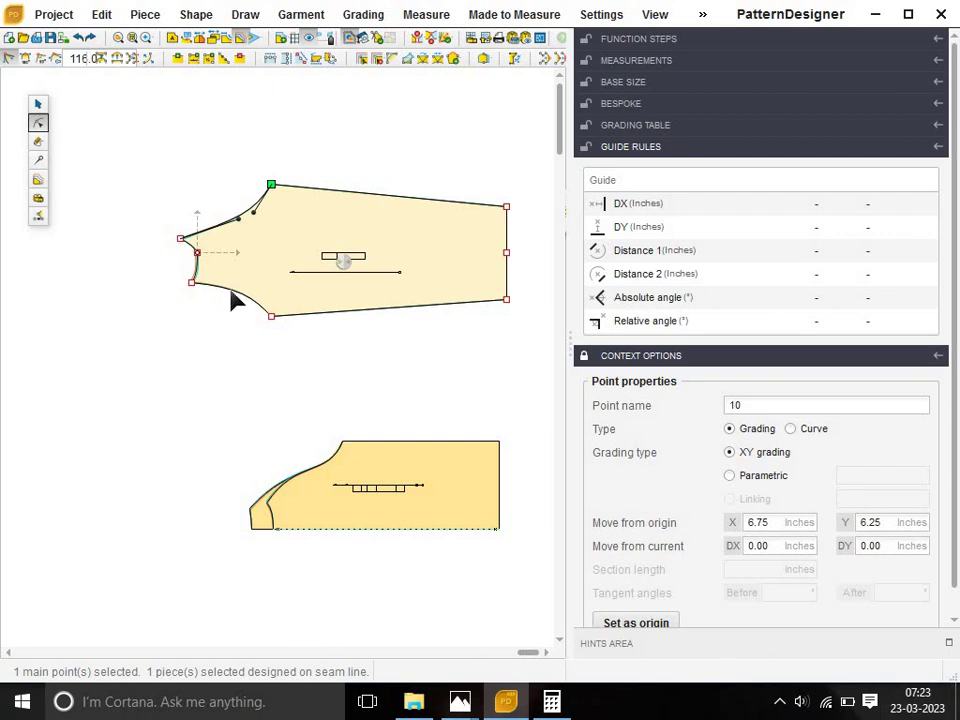
Move bottom corner point 11 to Y -6.25, deselect the sleeve, and show the grading sizes
{"action": "left_click_drag", "start_coordinate": [246, 261], "coordinate": [296, 386]}
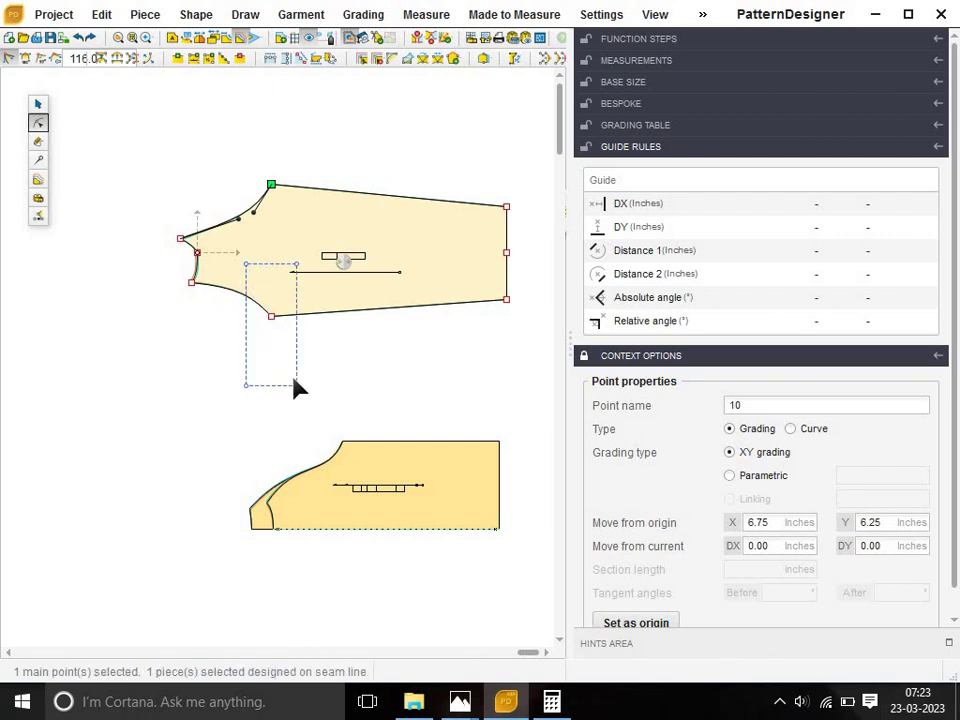
{"action": "double_click", "coordinate": [891, 524]}
{"action": "type", "text": "-6"}
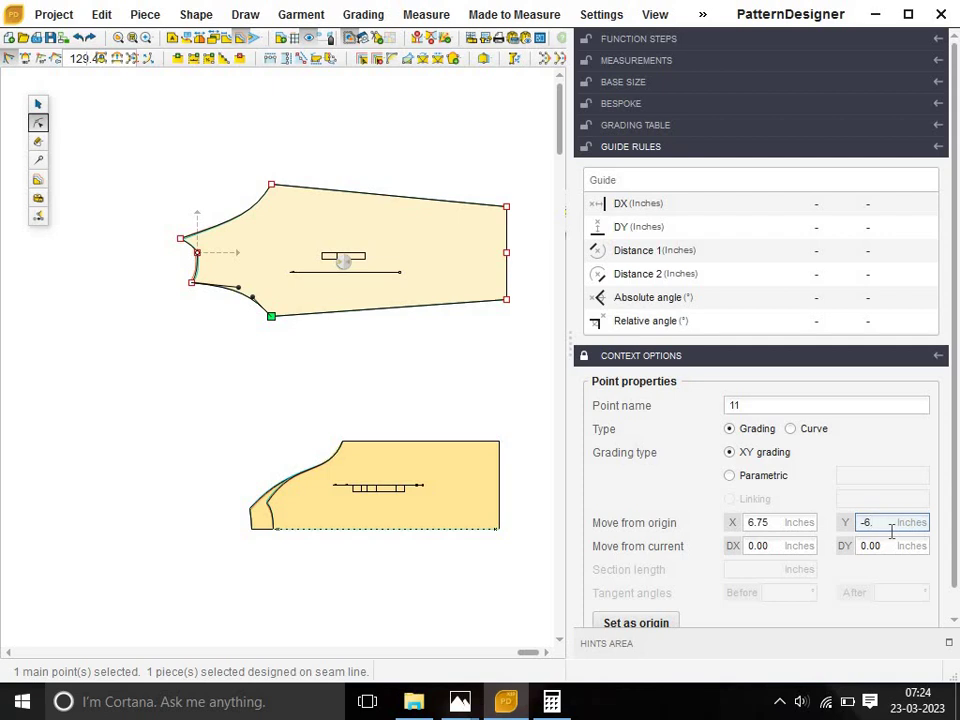
{"action": "type", "text": ".25"}
{"action": "key", "text": "Return"}
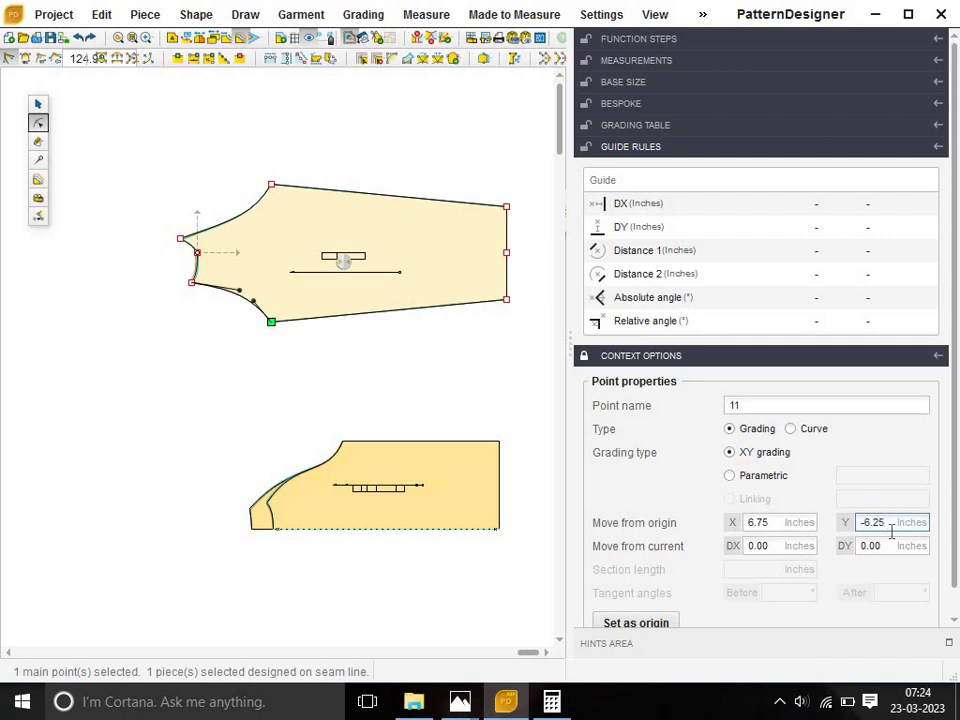
{"action": "left_click", "coordinate": [210, 461]}
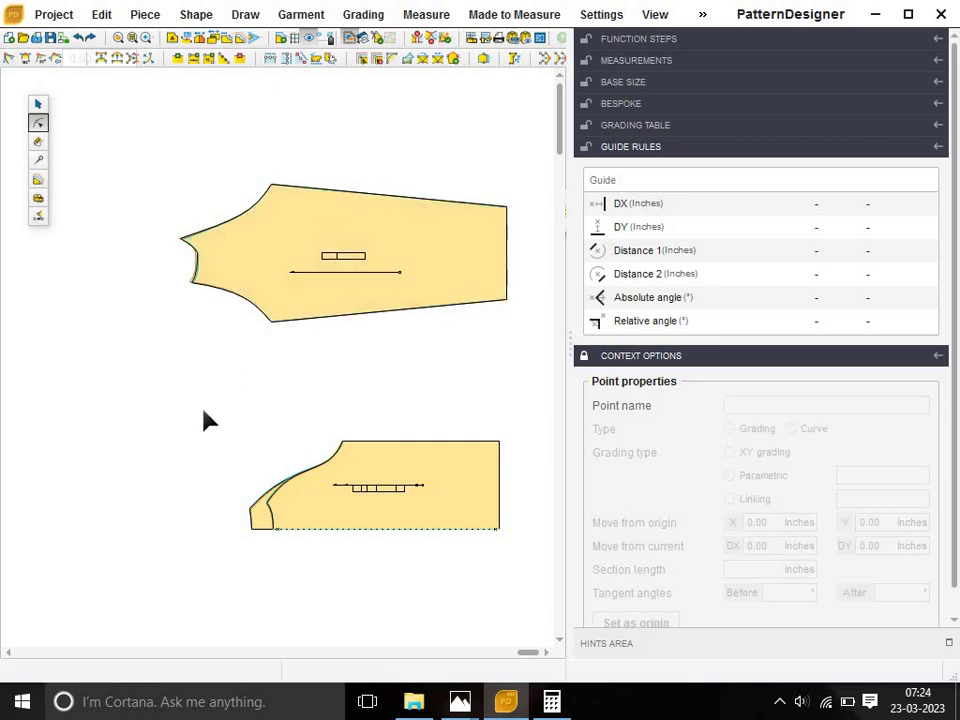
{"action": "left_click", "coordinate": [36, 182]}
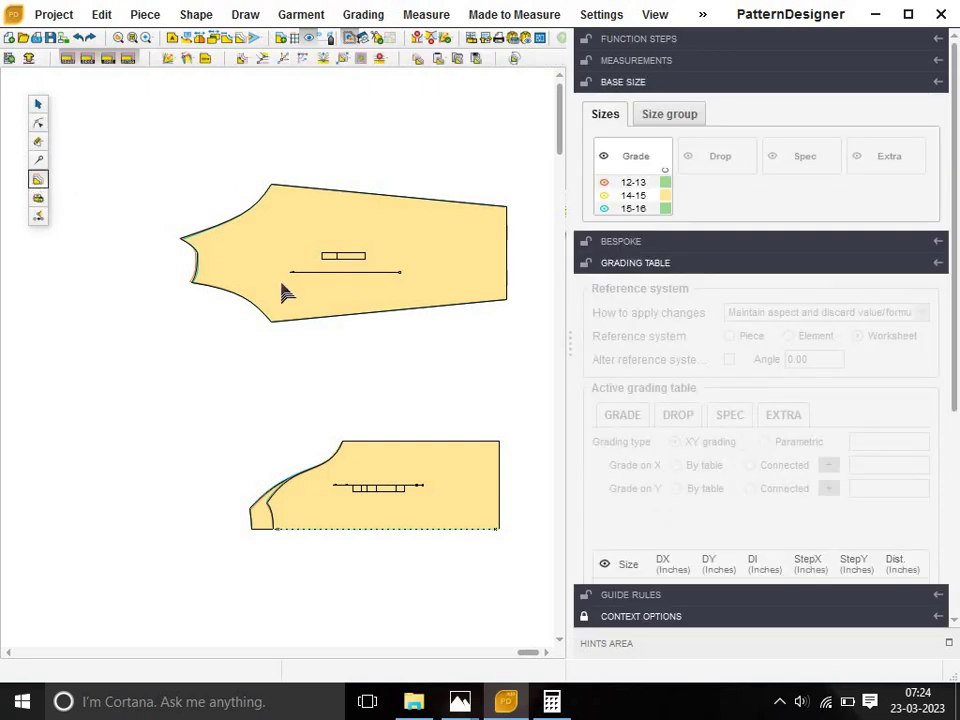
{"action": "mouse_move", "coordinate": [460, 701]}
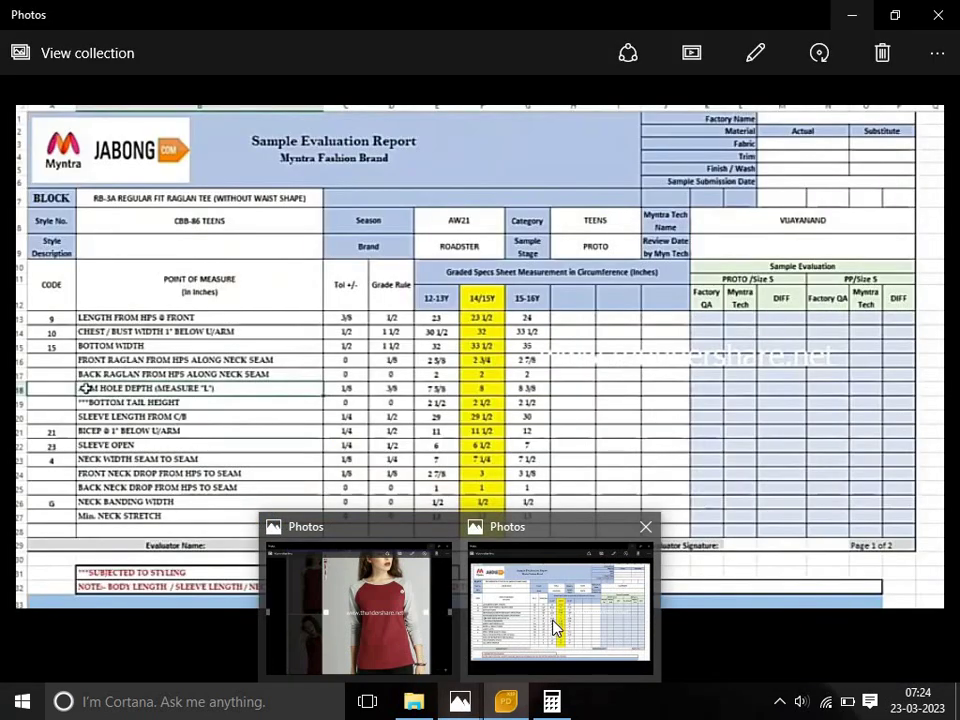
Check the 12-13Y, 14/15Y and 15-16Y spec sheet in Photos, then minimize it
{"action": "left_click", "coordinate": [556, 628]}
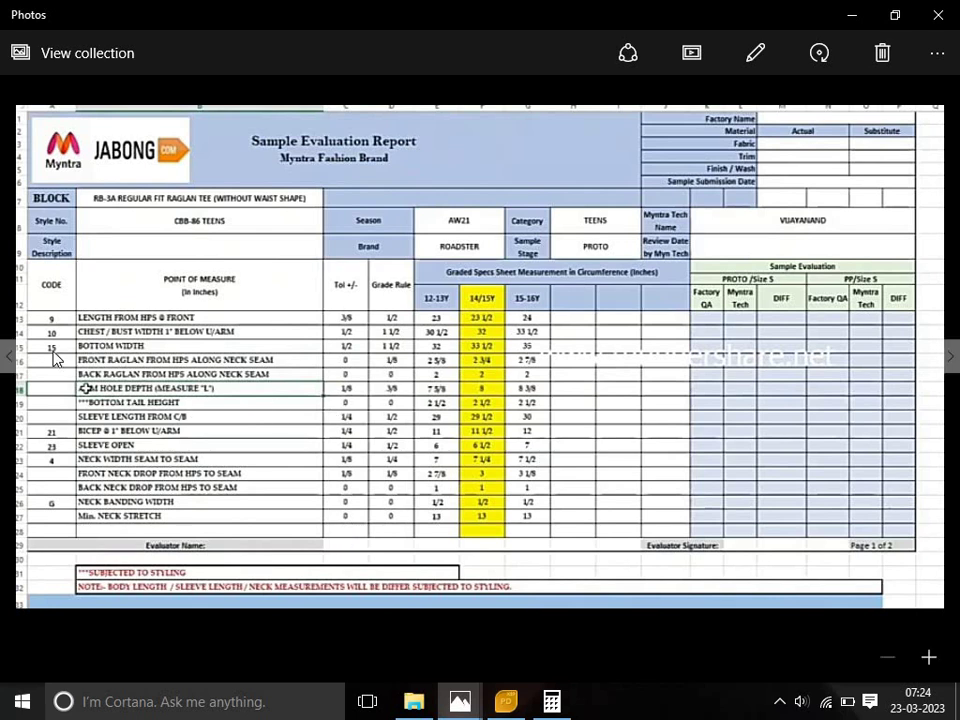
{"action": "mouse_move", "coordinate": [74, 346]}
{"action": "mouse_move", "coordinate": [116, 350]}
{"action": "left_click", "coordinate": [850, 16]}
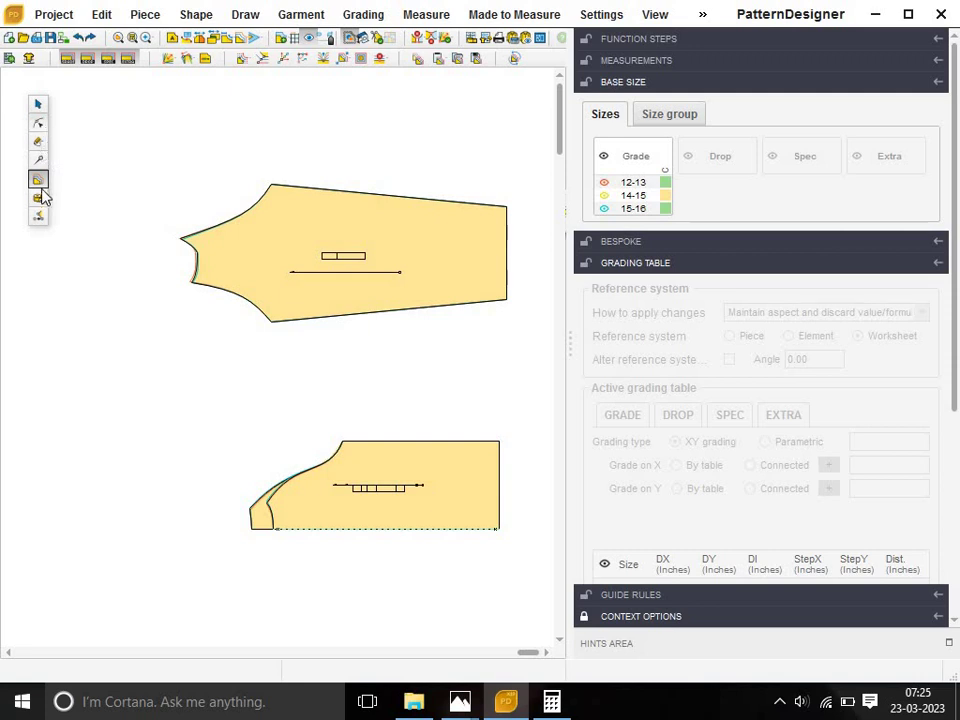
Select the lower piece's two top corner points and bring the grading table into view
{"action": "left_click", "coordinate": [342, 449]}
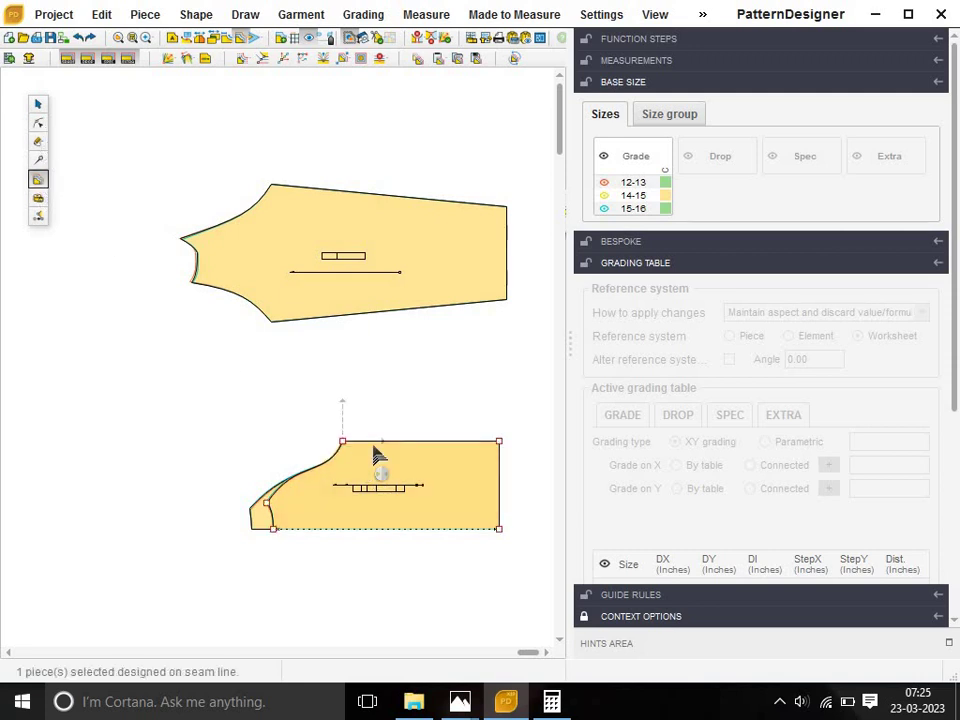
{"action": "left_click_drag", "start_coordinate": [338, 416], "coordinate": [548, 474]}
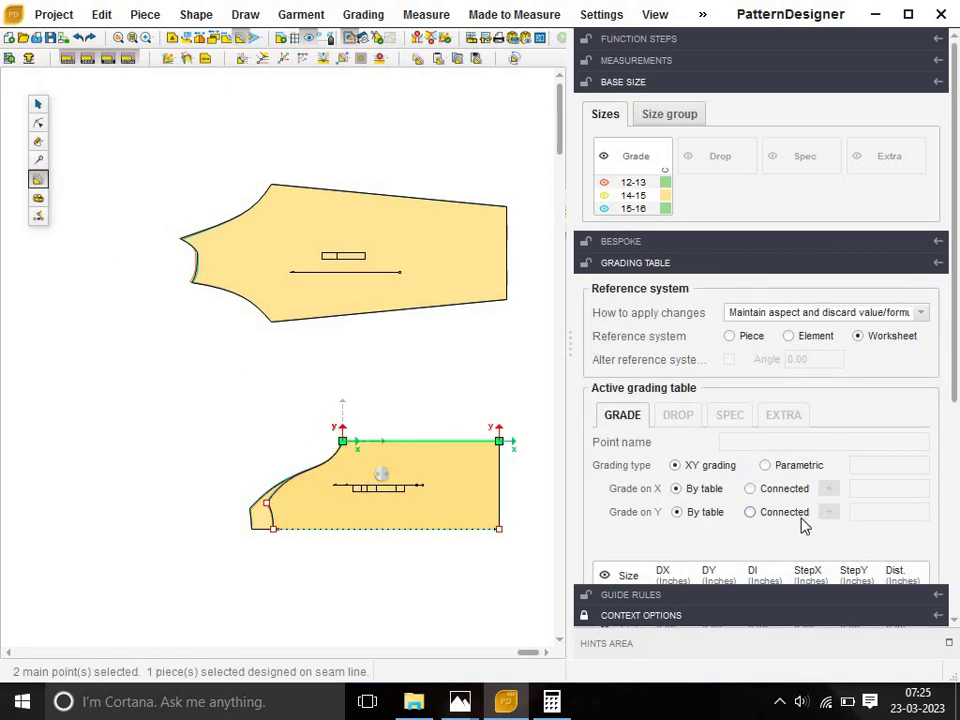
{"action": "scroll", "coordinate": [806, 520], "scroll_direction": "down", "scroll_amount": 3}
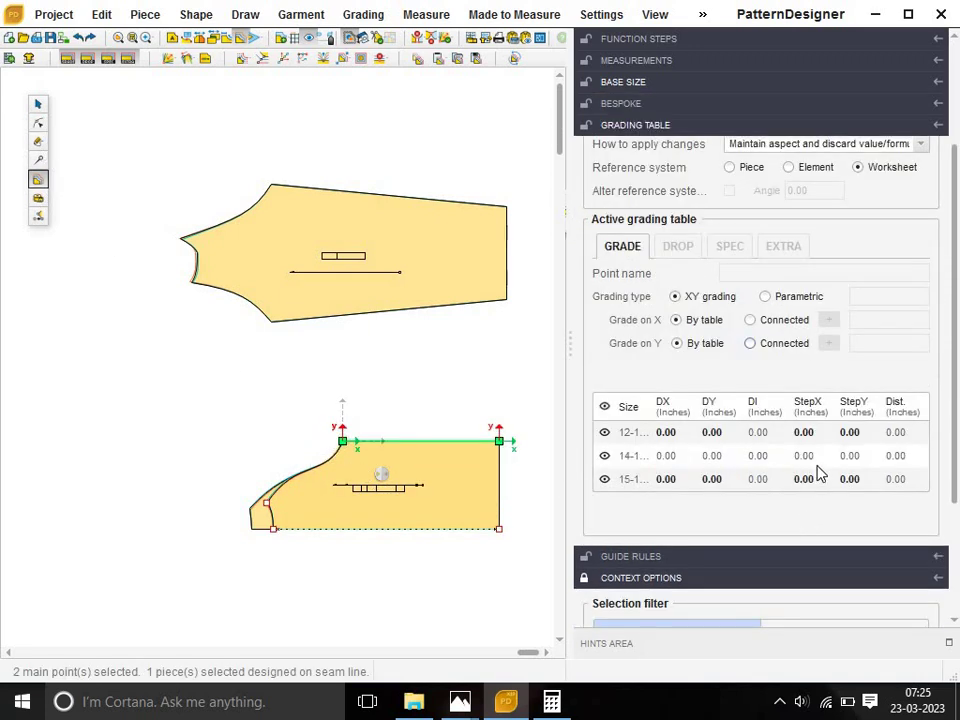
Work out 1.5 ÷ 4 as 0.375 in Calculator, then return to the StepY grading column
{"action": "left_click", "coordinate": [551, 703]}
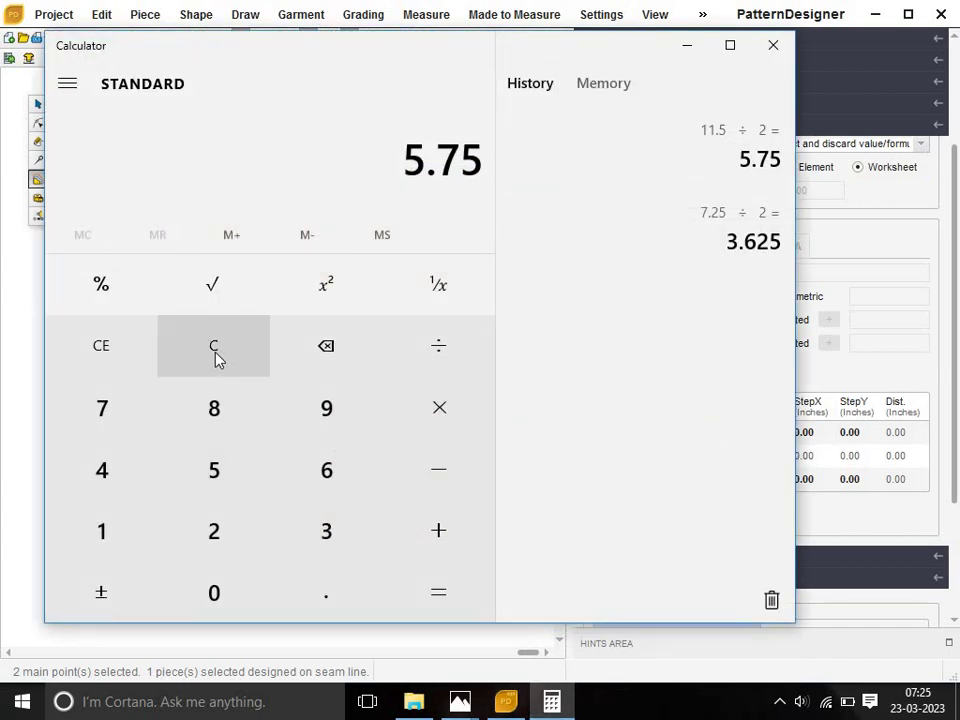
{"action": "left_click", "coordinate": [213, 356]}
{"action": "left_click", "coordinate": [155, 550]}
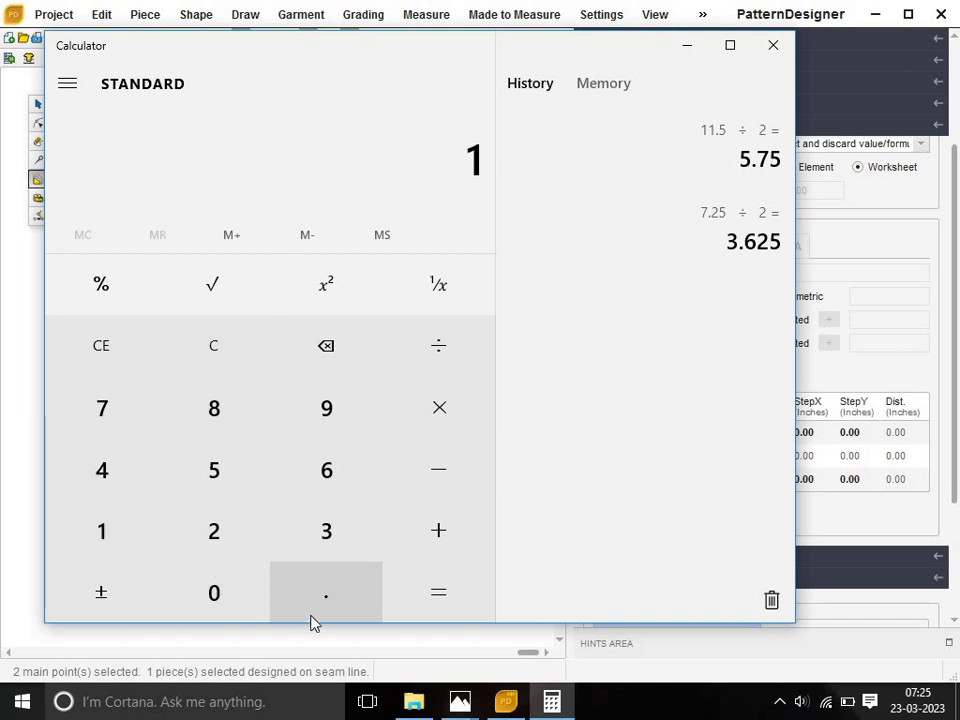
{"action": "left_click", "coordinate": [325, 606]}
{"action": "left_click", "coordinate": [200, 484]}
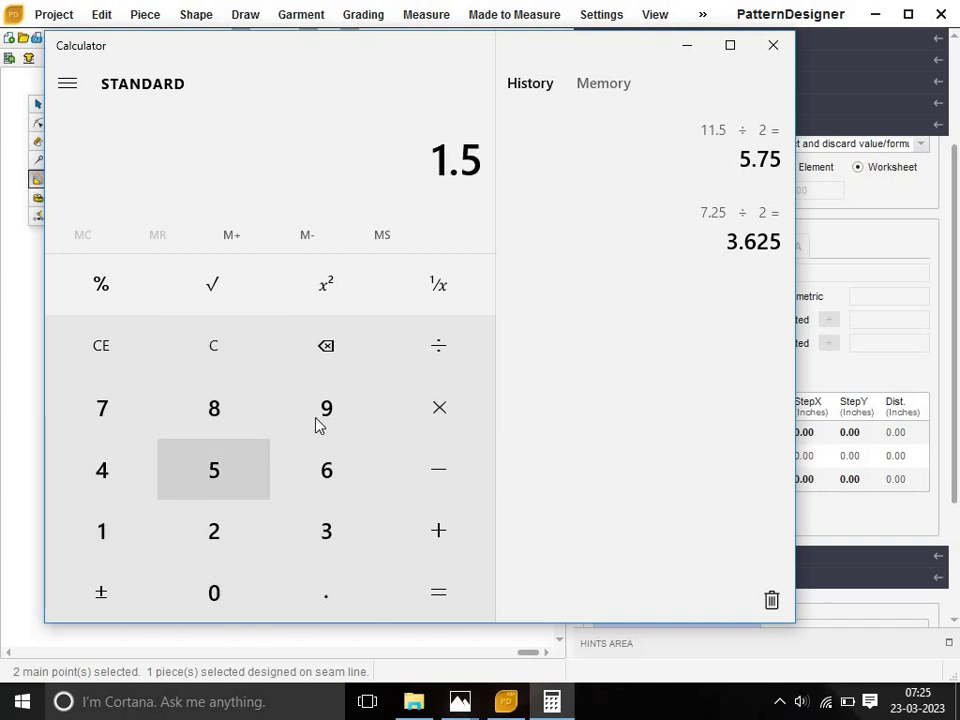
{"action": "left_click", "coordinate": [440, 376]}
{"action": "left_click", "coordinate": [105, 472]}
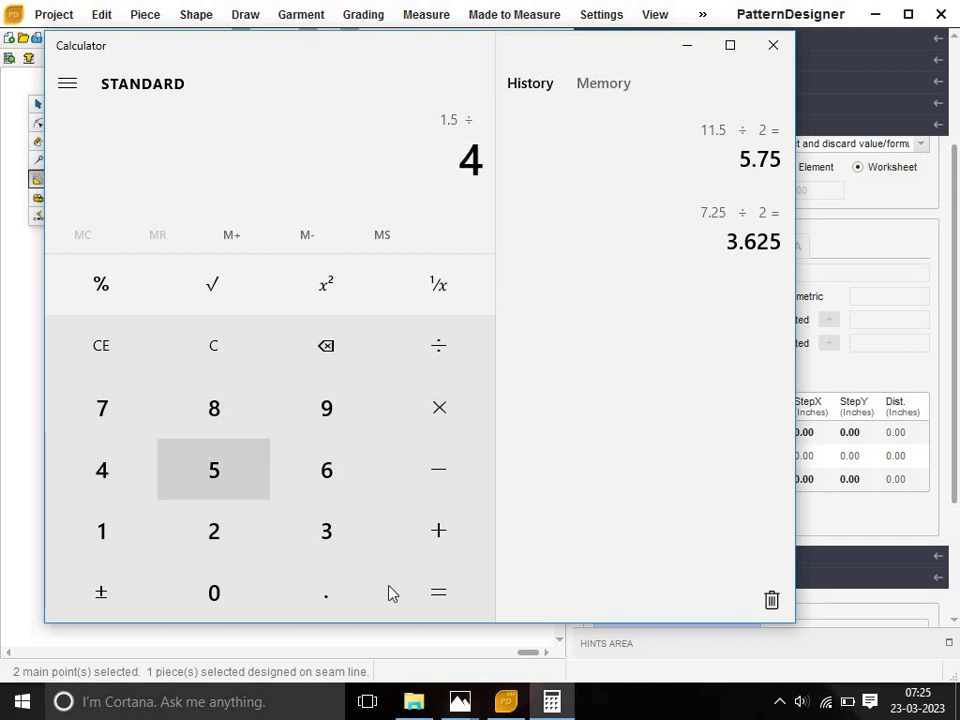
{"action": "left_click", "coordinate": [440, 598]}
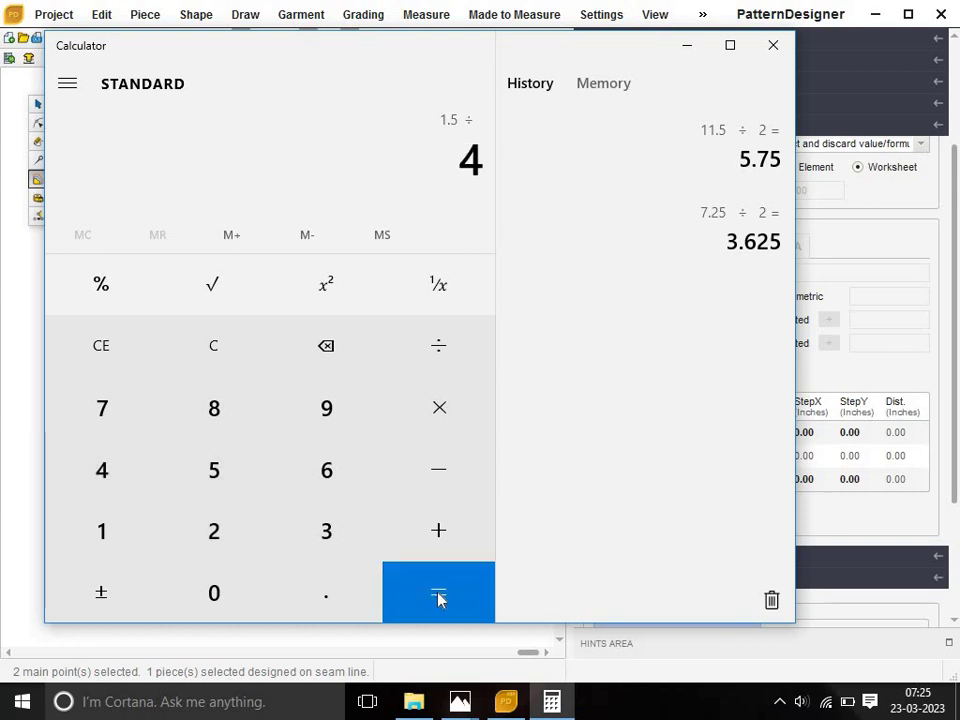
{"action": "left_click", "coordinate": [687, 47]}
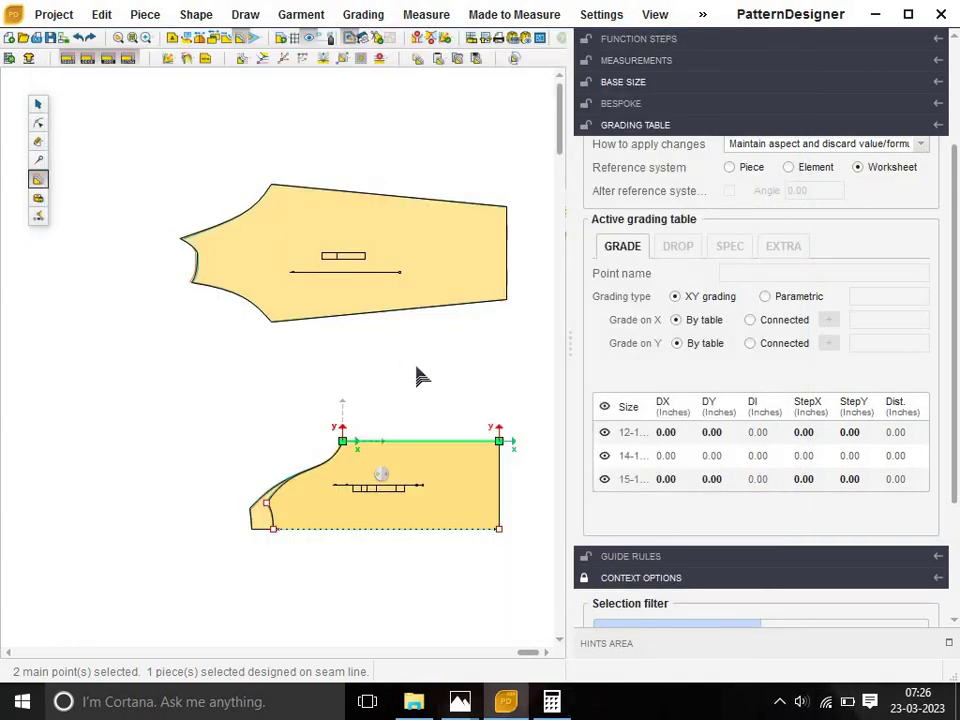
{"action": "left_click", "coordinate": [861, 415]}
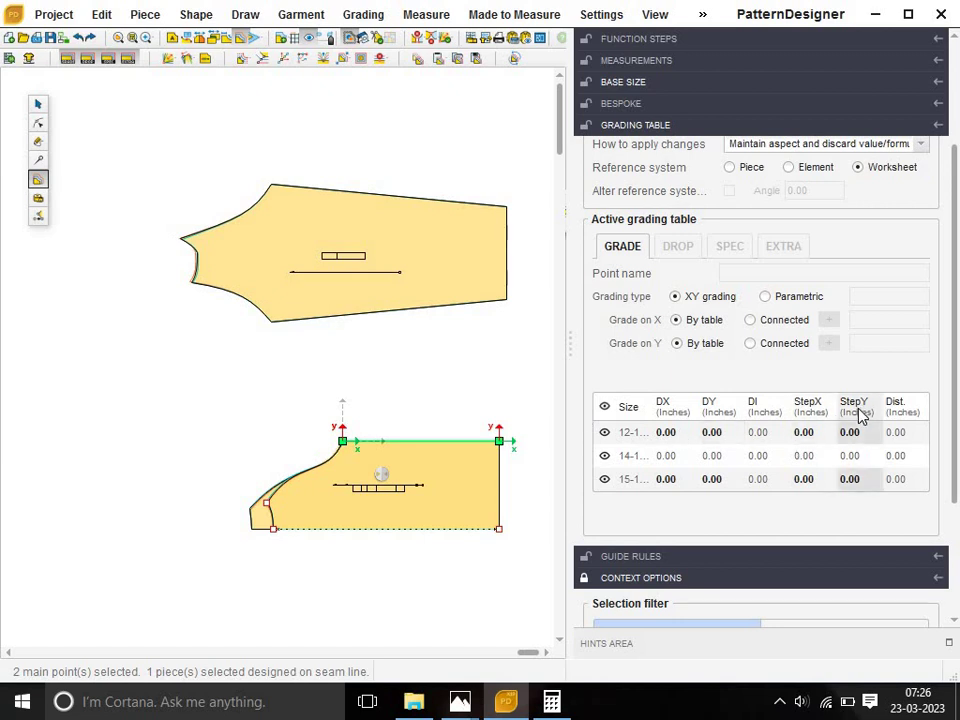
Enter a 0.37 StepY so the top edge grades -0.37, 0.00 and 0.37
{"action": "key", "text": "BackSpace"}
{"action": "type", "text": ".37"}
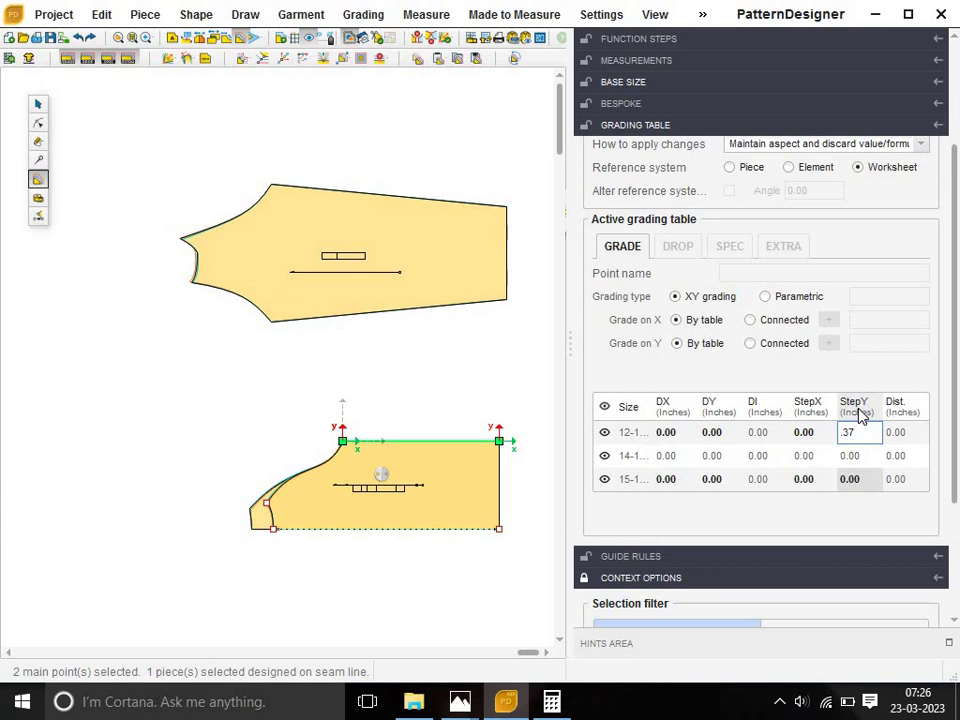
{"action": "key", "text": "Return"}
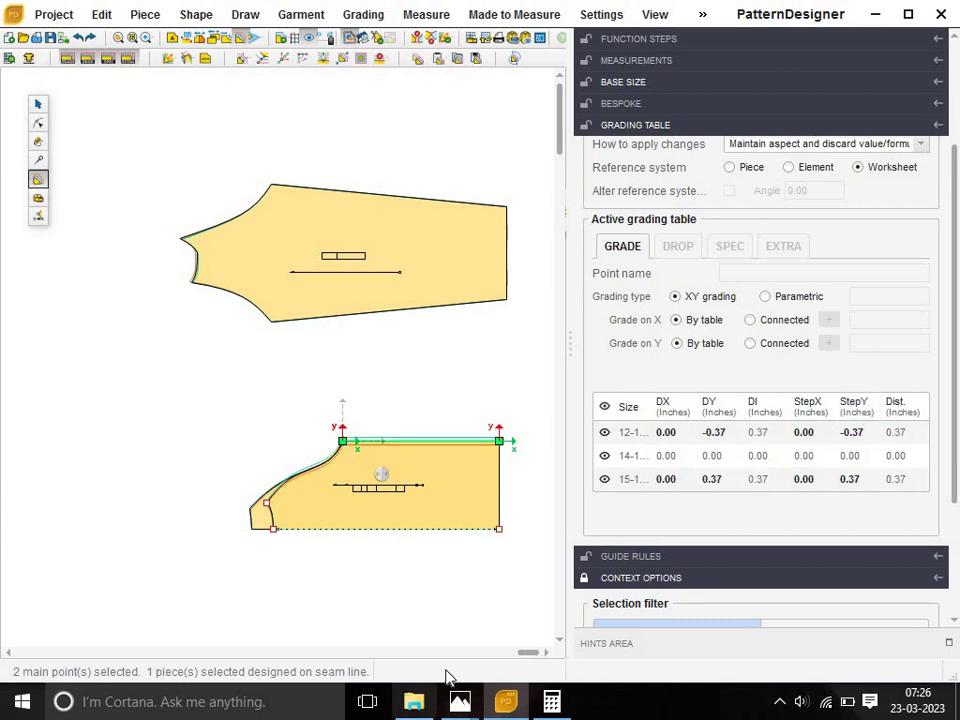
{"action": "mouse_move", "coordinate": [505, 701]}
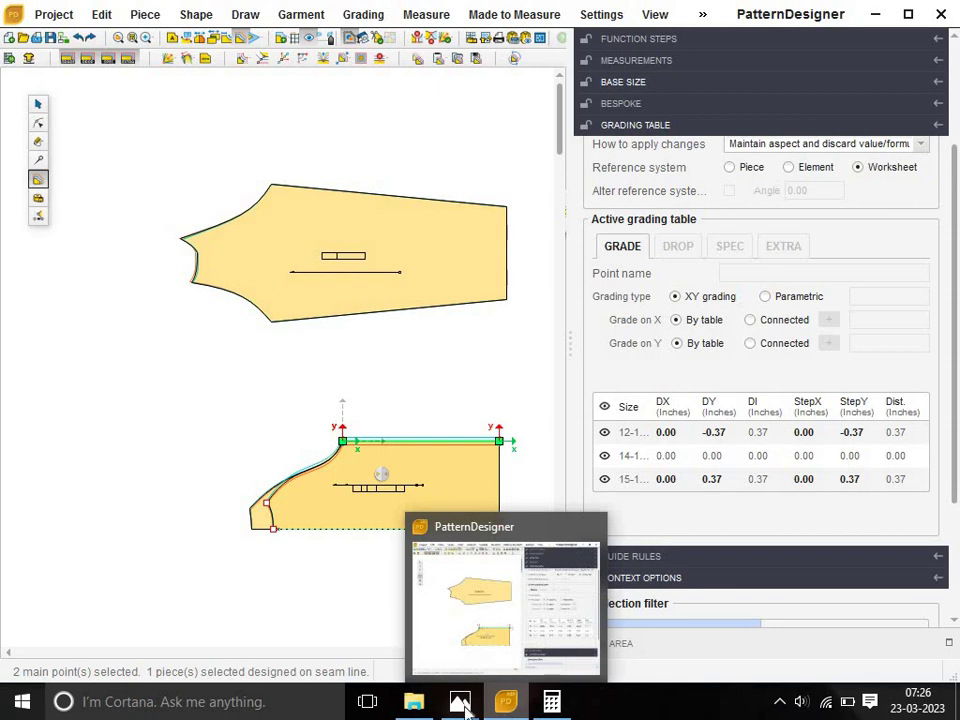
{"action": "mouse_move", "coordinate": [460, 701]}
{"action": "left_click", "coordinate": [500, 652]}
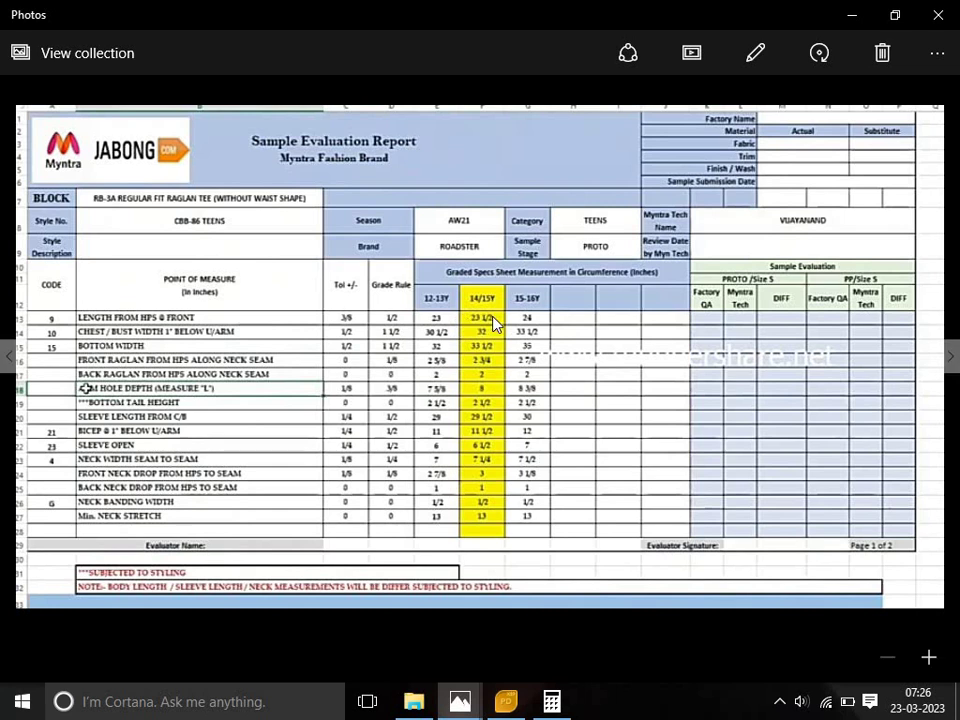
Select the lower piece's right-edge corner points and enter a 0.5 StepX grade
{"action": "left_click", "coordinate": [857, 18]}
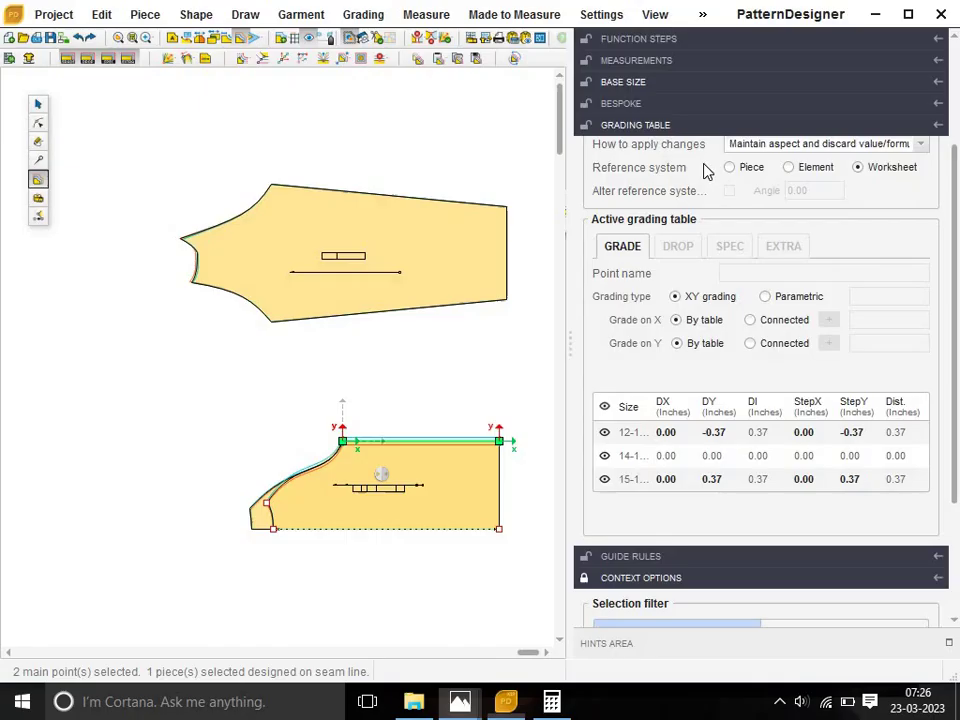
{"action": "left_click_drag", "start_coordinate": [483, 399], "coordinate": [553, 609]}
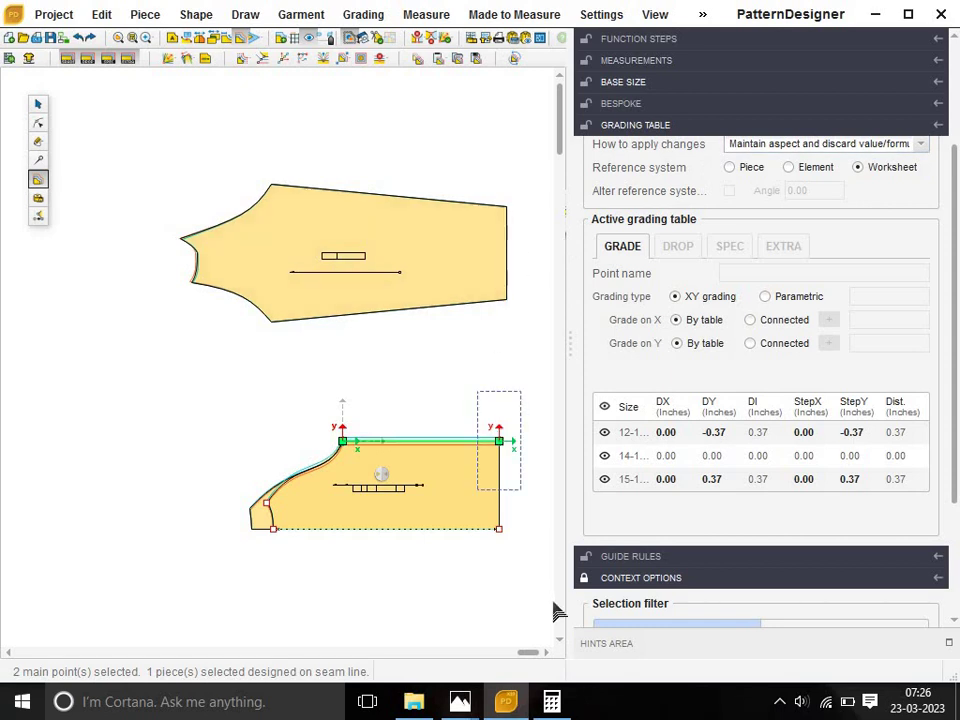
{"action": "left_click", "coordinate": [476, 492]}
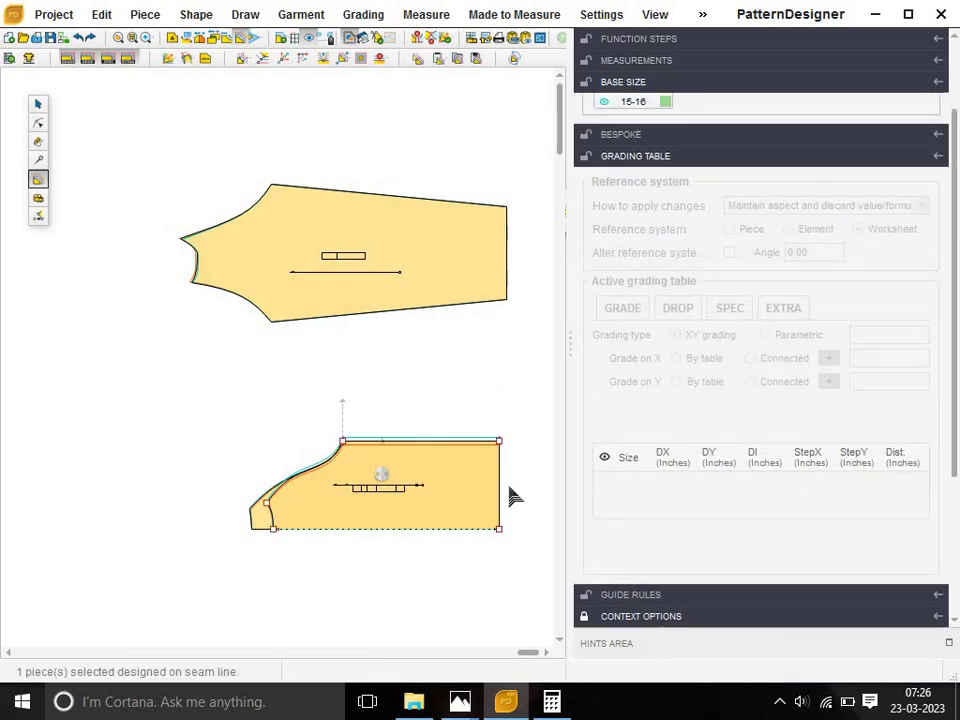
{"action": "left_click_drag", "start_coordinate": [474, 407], "coordinate": [540, 570]}
{"action": "left_click_drag", "start_coordinate": [476, 413], "coordinate": [519, 561]}
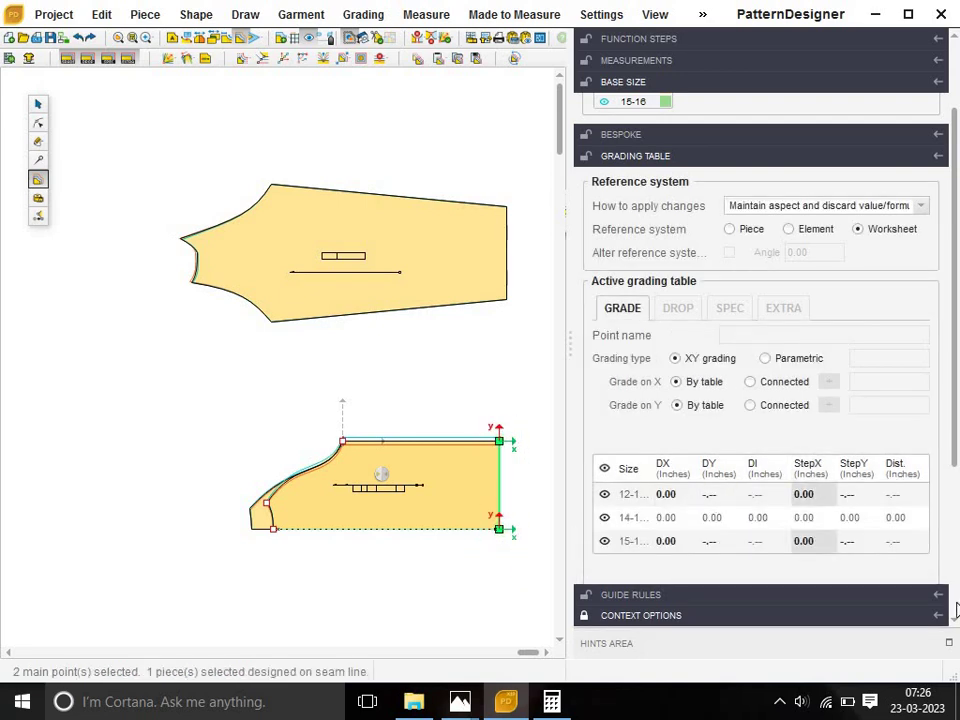
{"action": "type", "text": "-.5"}
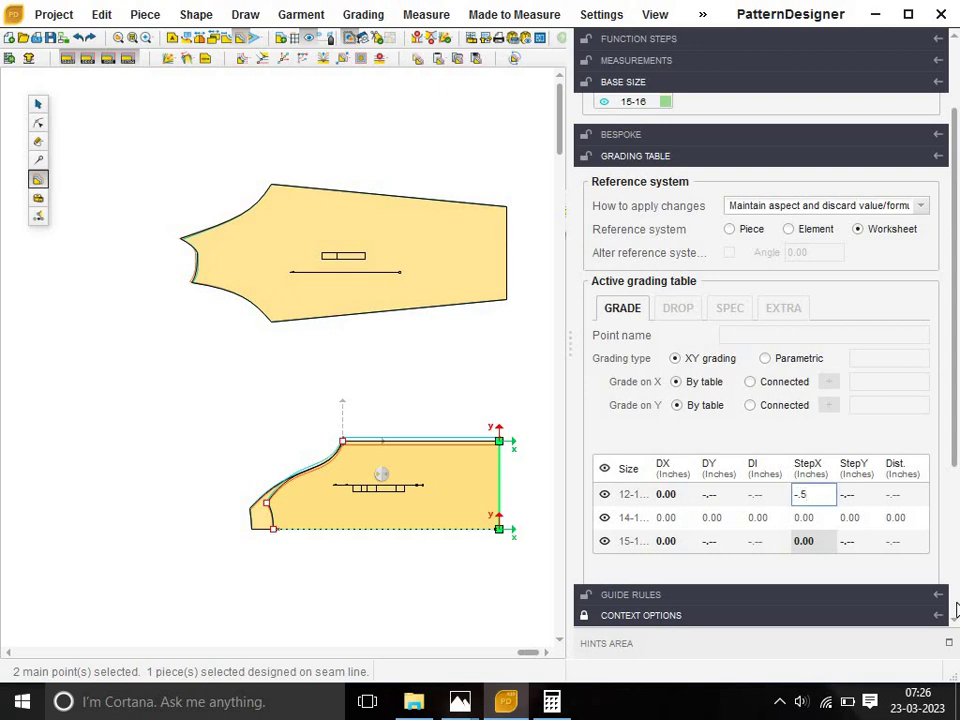
{"action": "key", "text": "Return"}
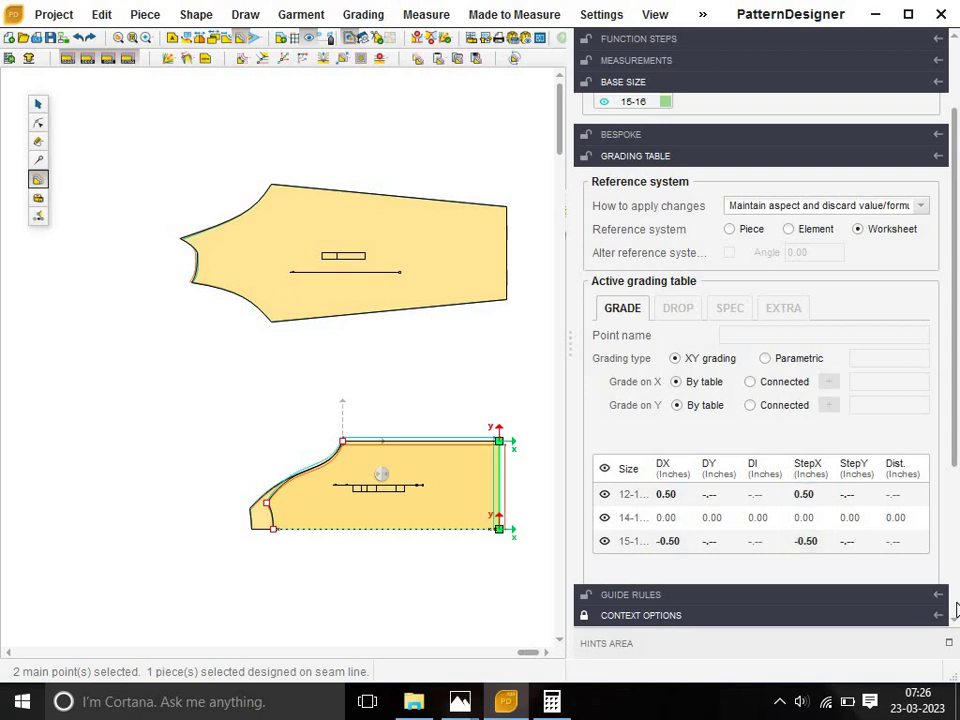
Reselect the right-edge points and reverse the 12-13 StepX, giving -0.50, 0.00, 0.50
{"action": "left_click", "coordinate": [700, 615]}
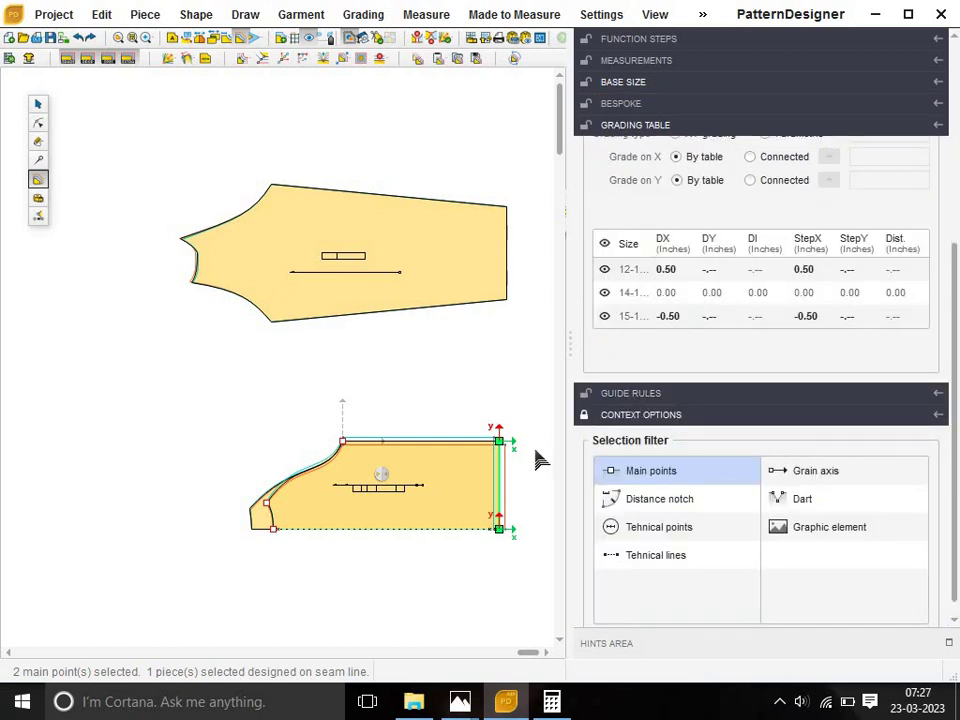
{"action": "scroll", "coordinate": [535, 460], "scroll_direction": "up", "scroll_amount": 2}
{"action": "scroll", "coordinate": [533, 460], "scroll_direction": "up", "scroll_amount": 2}
{"action": "scroll", "coordinate": [531, 460], "scroll_direction": "up", "scroll_amount": 1}
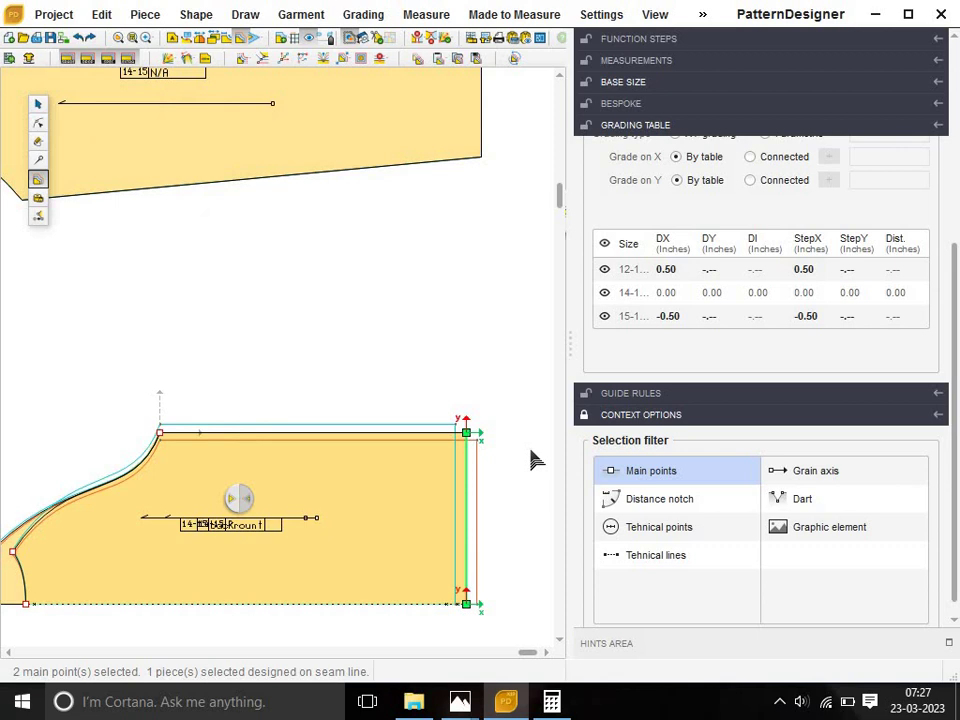
{"action": "left_click", "coordinate": [527, 645]}
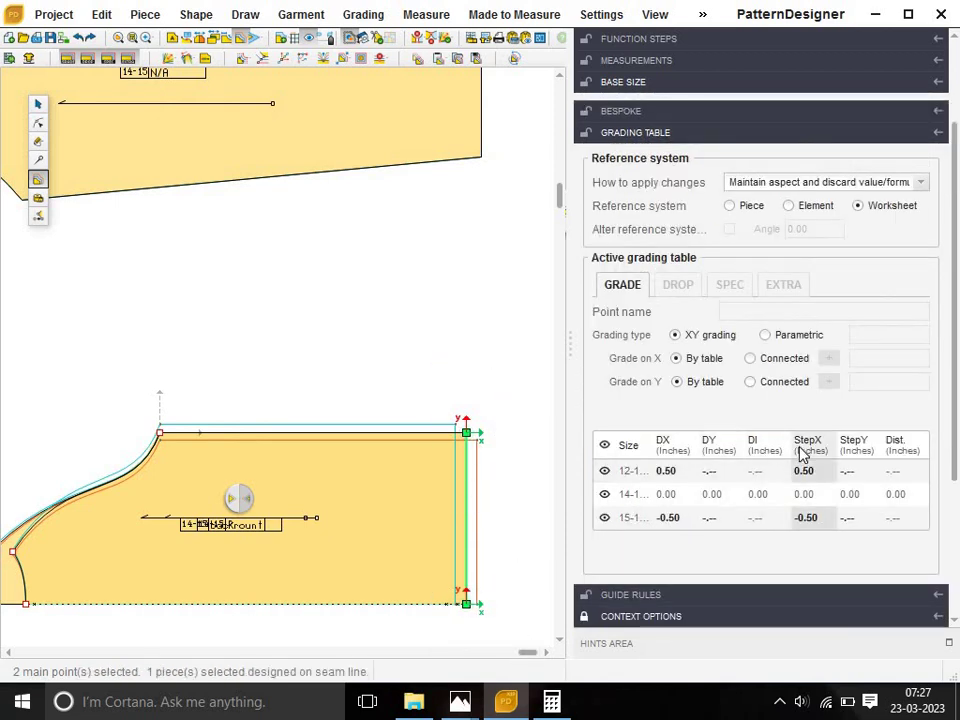
{"action": "double_click", "coordinate": [801, 458]}
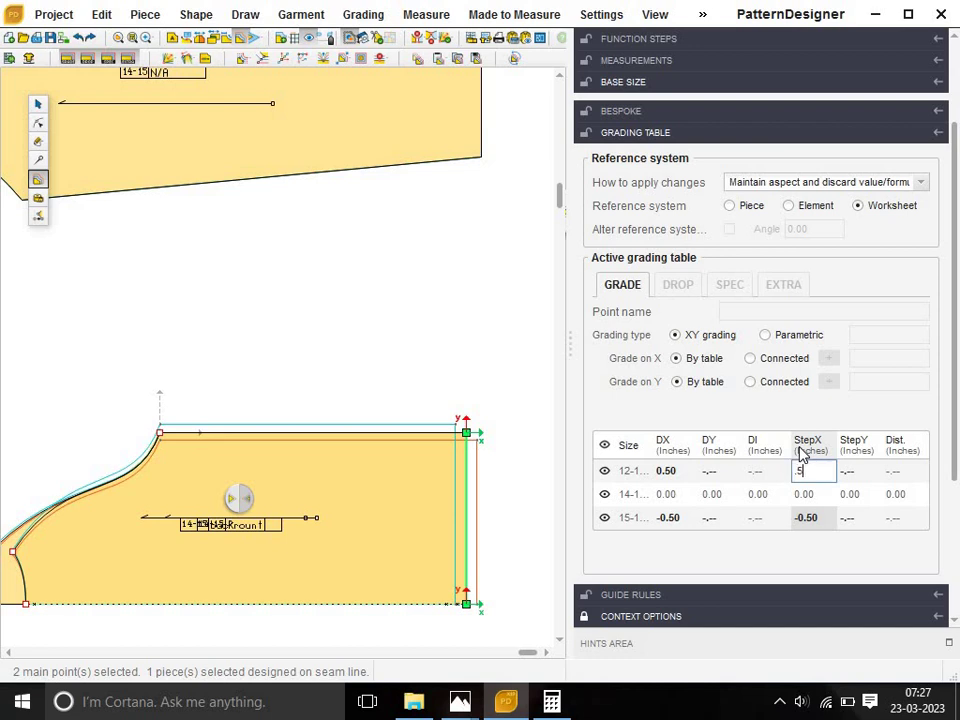
{"action": "key", "text": "Return"}
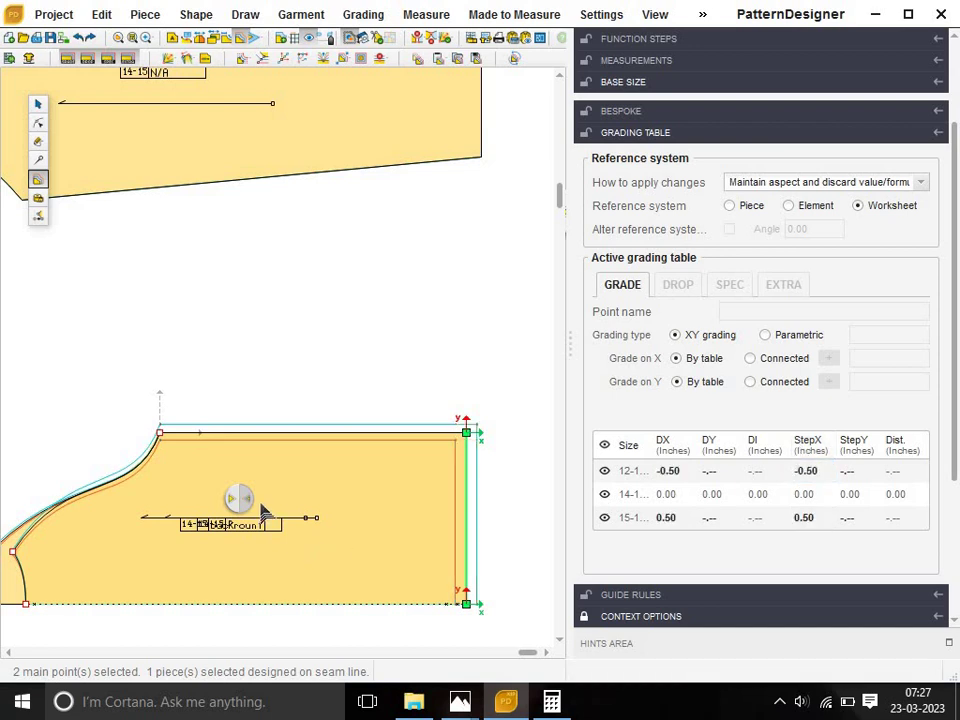
Show all pattern pieces, clear the selection and return to the grading tool
{"action": "scroll", "coordinate": [263, 508], "scroll_direction": "down", "scroll_amount": 1}
{"action": "scroll", "coordinate": [150, 260], "scroll_direction": "down", "scroll_amount": 1}
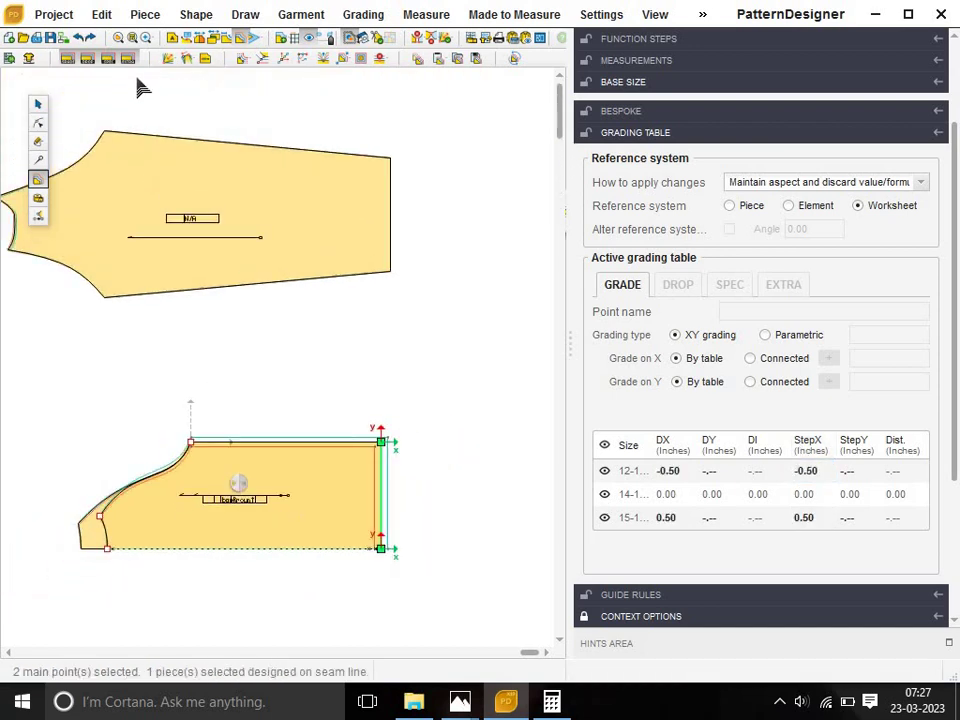
{"action": "left_click", "coordinate": [134, 44]}
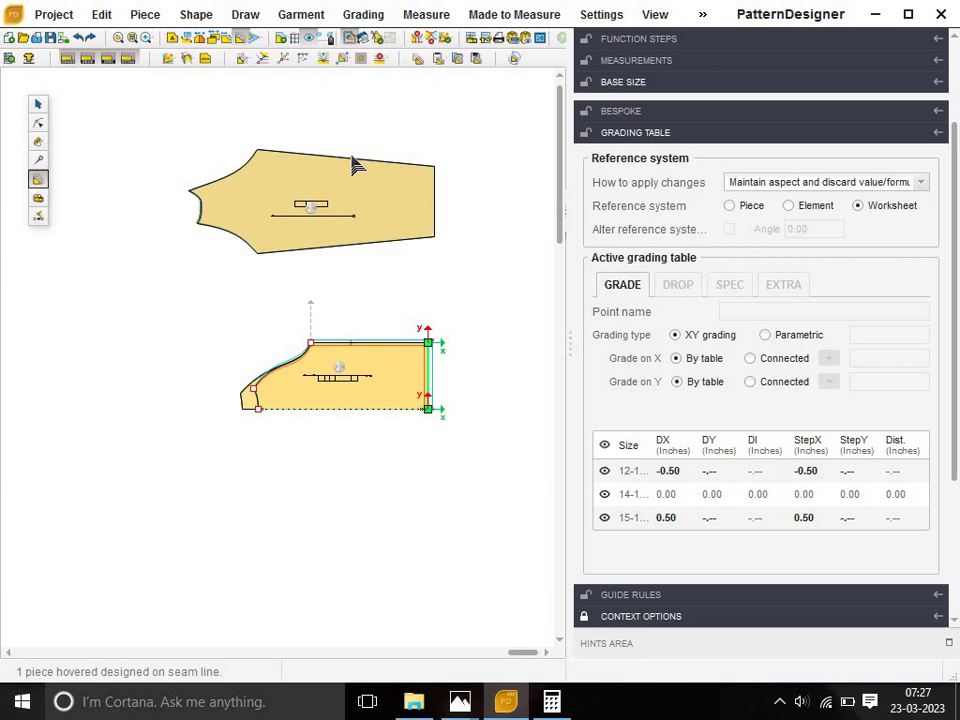
{"action": "scroll", "coordinate": [489, 313], "scroll_direction": "up", "scroll_amount": 1}
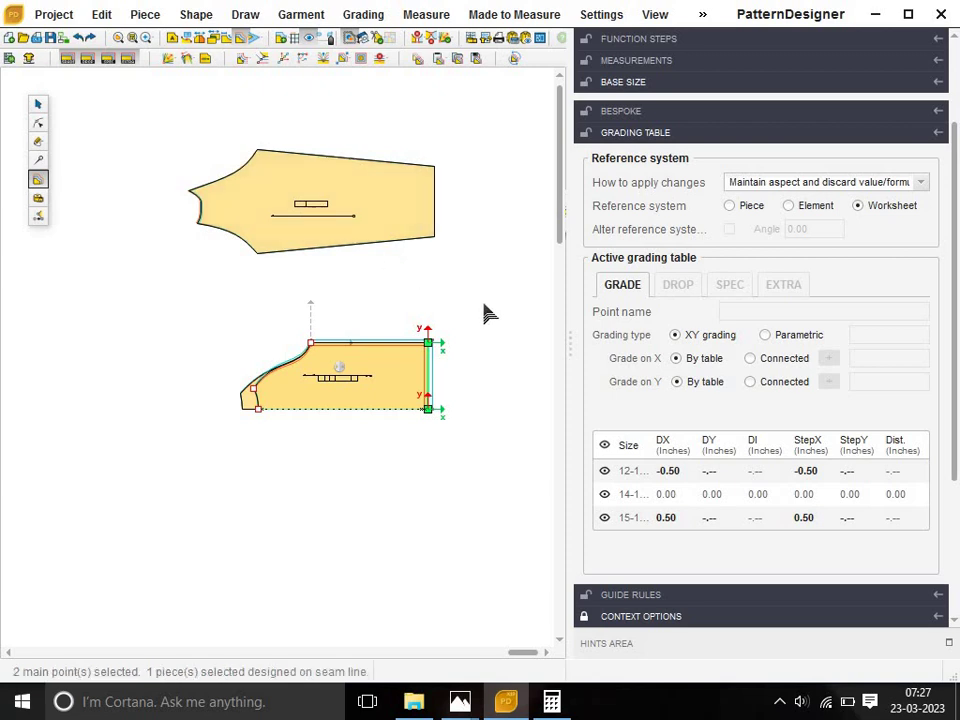
{"action": "scroll", "coordinate": [336, 152], "scroll_direction": "up", "scroll_amount": 1}
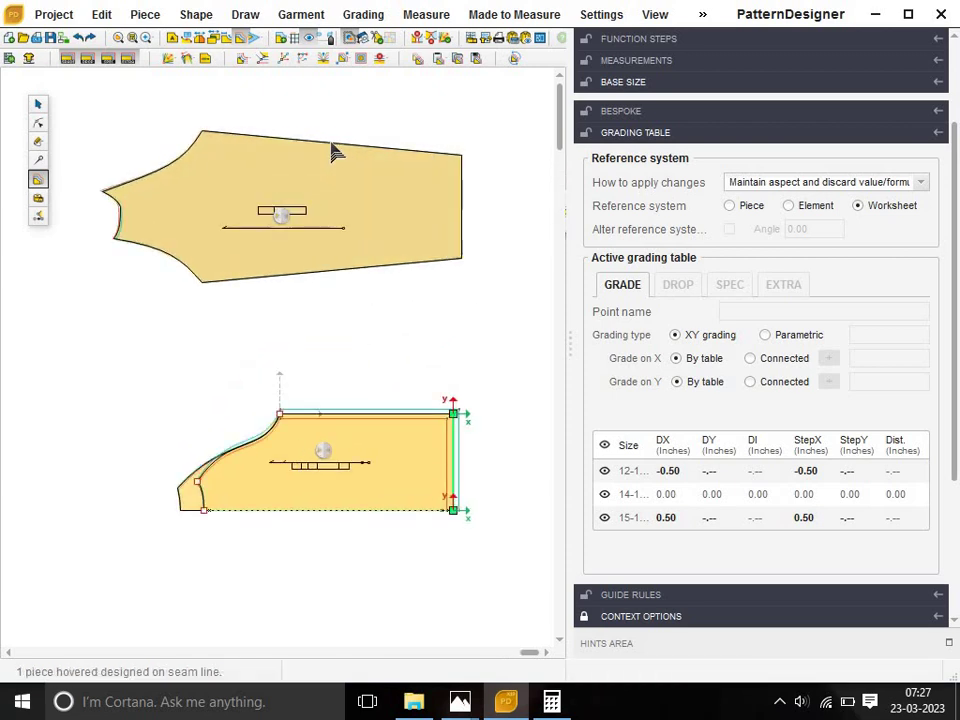
{"action": "left_click", "coordinate": [38, 103]}
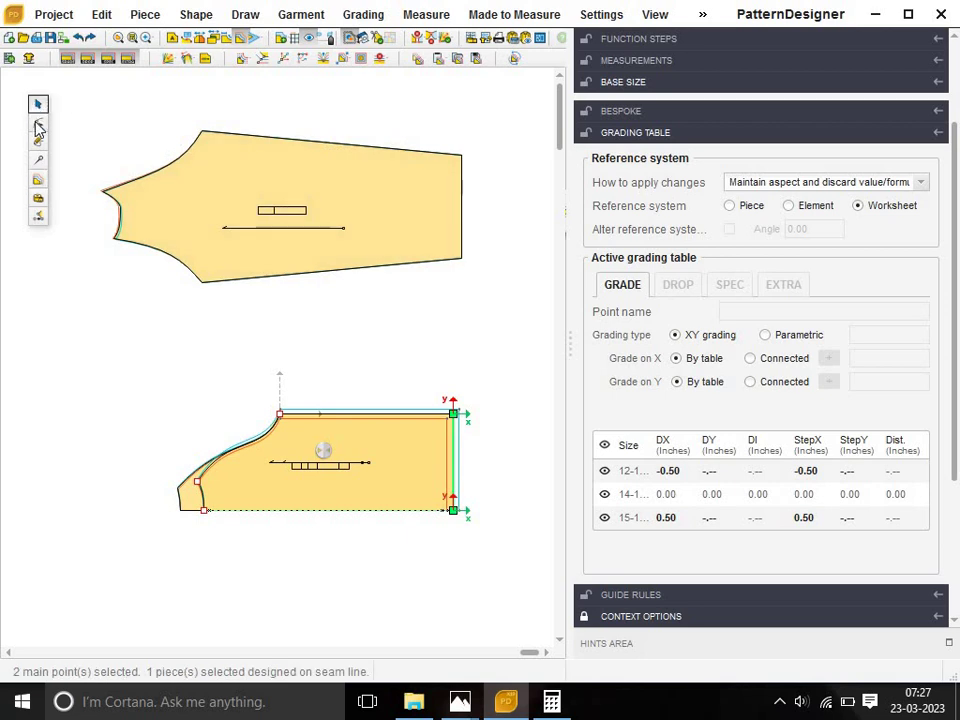
{"action": "left_click", "coordinate": [404, 363]}
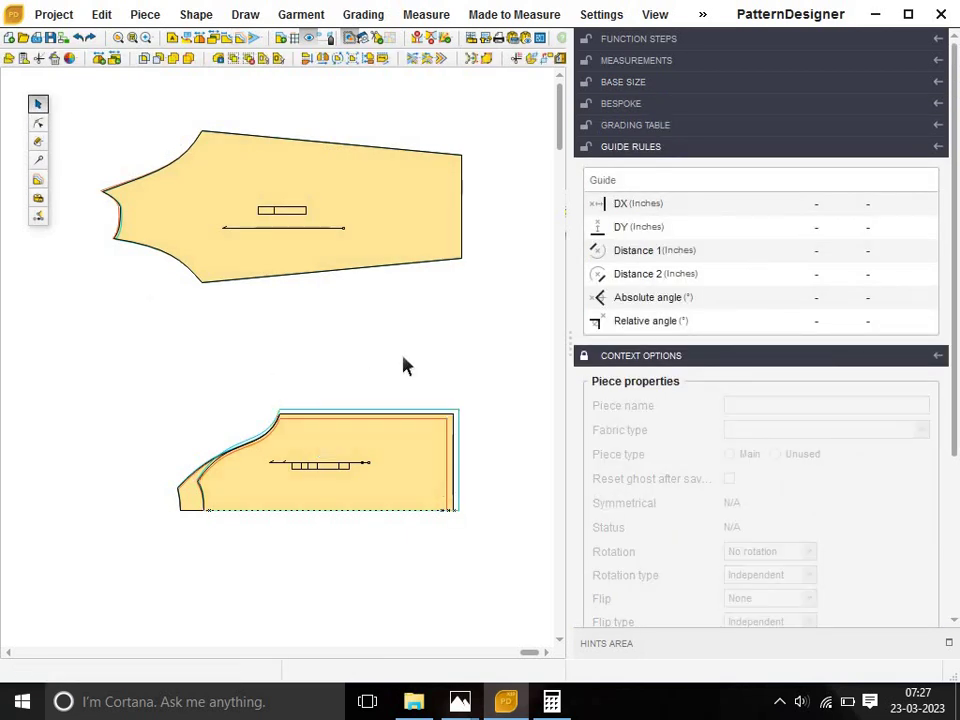
{"action": "left_click", "coordinate": [35, 180]}
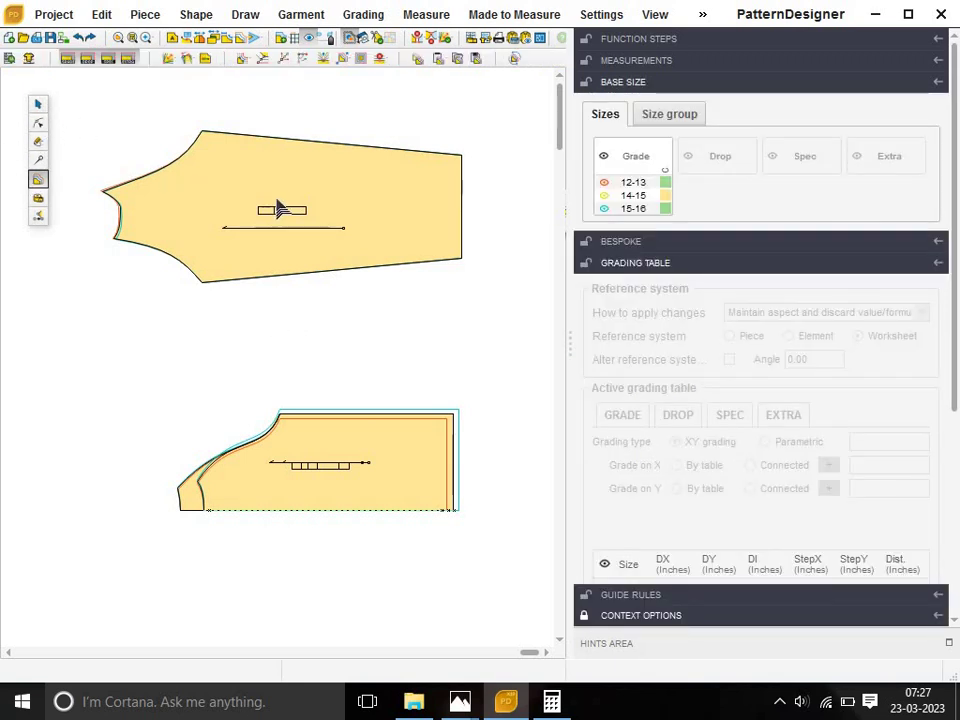
{"action": "mouse_move", "coordinate": [460, 701]}
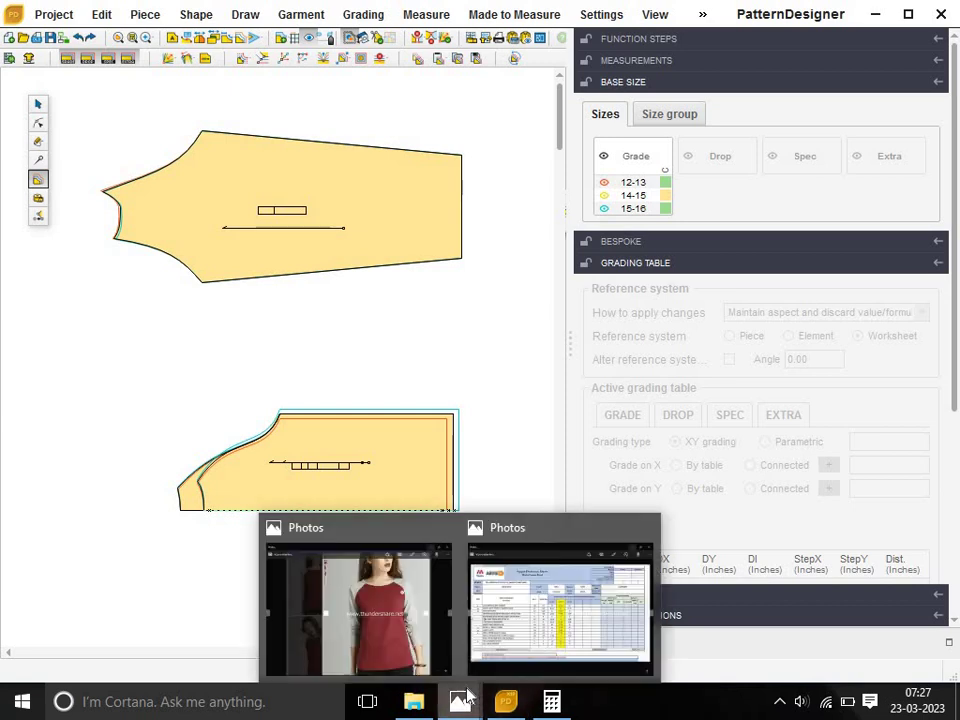
Bring up the Sample Evaluation Report listing bottom widths 32, 33 1/2 and 35
{"action": "left_click", "coordinate": [508, 628]}
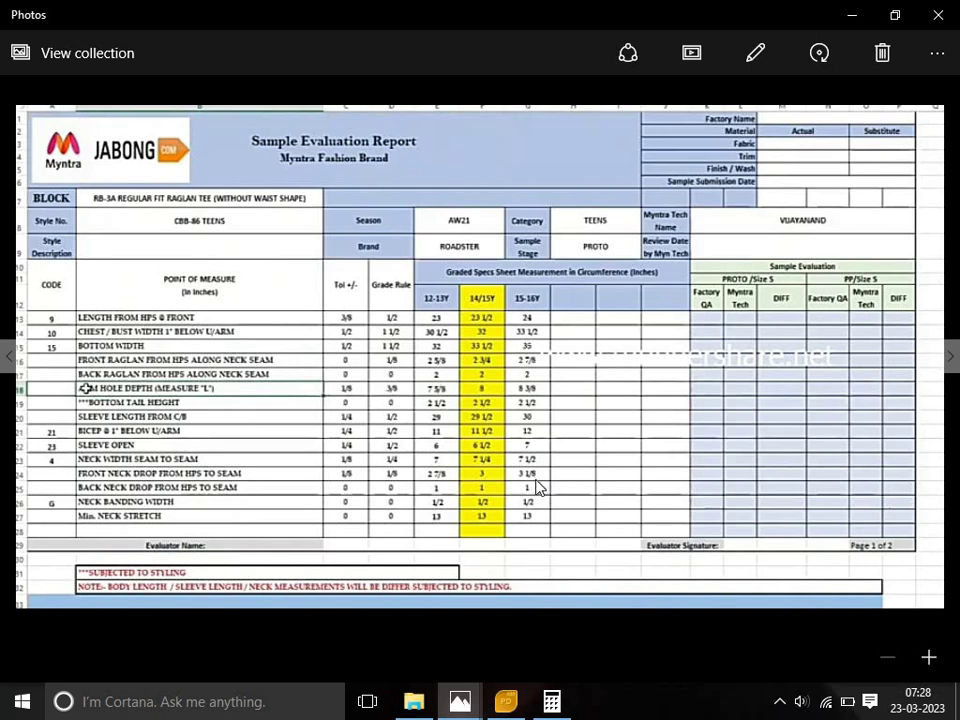
{"action": "key", "text": "Left"}
{"action": "key", "text": "Left"}
{"action": "key", "text": "Right"}
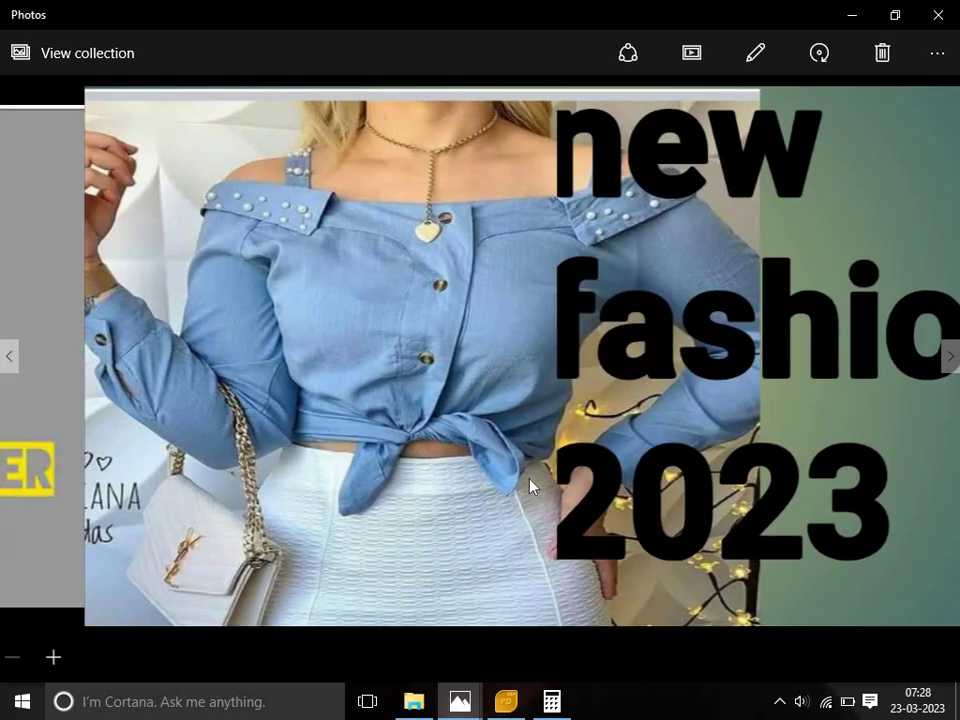
{"action": "key", "text": "Right"}
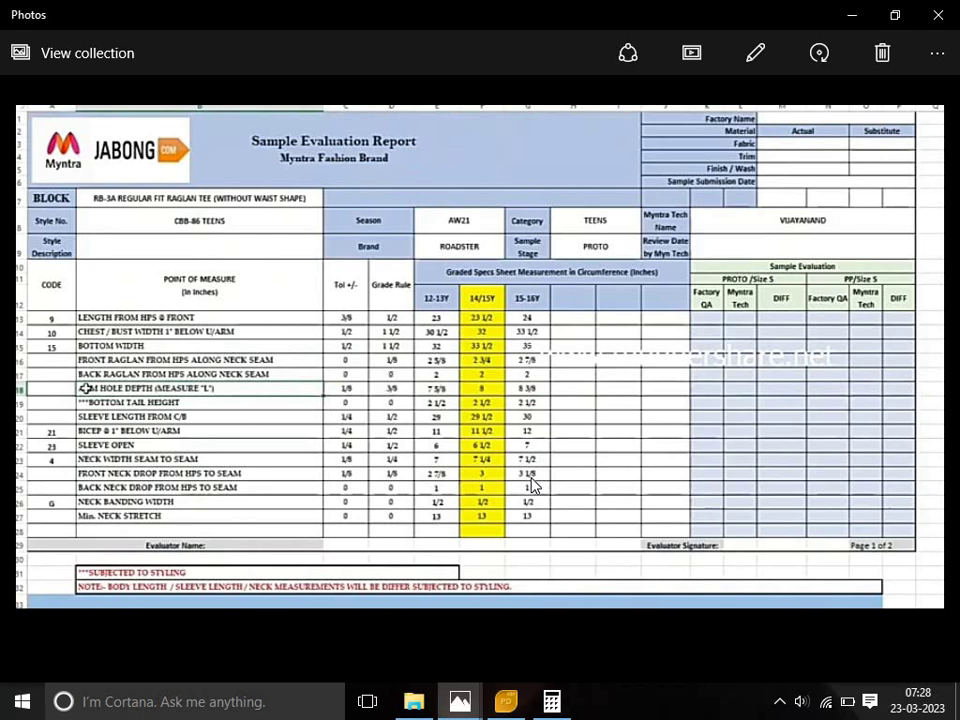
Work out 7 ÷ 8 as 0.875, then minimize Calculator and the spec sheet
{"action": "left_click", "coordinate": [551, 703]}
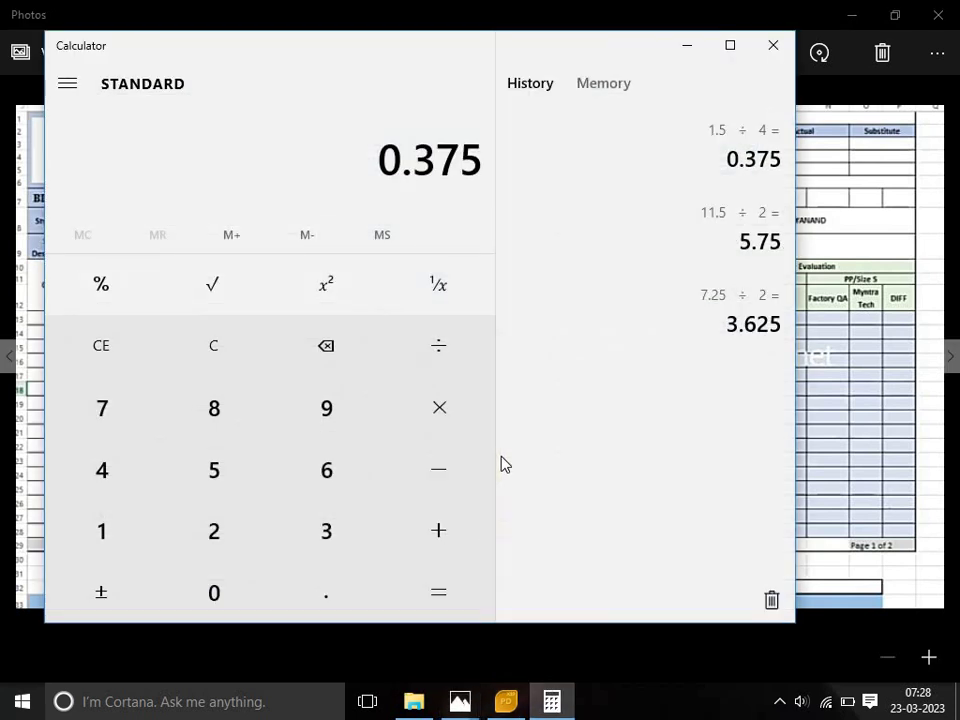
{"action": "left_click", "coordinate": [213, 355]}
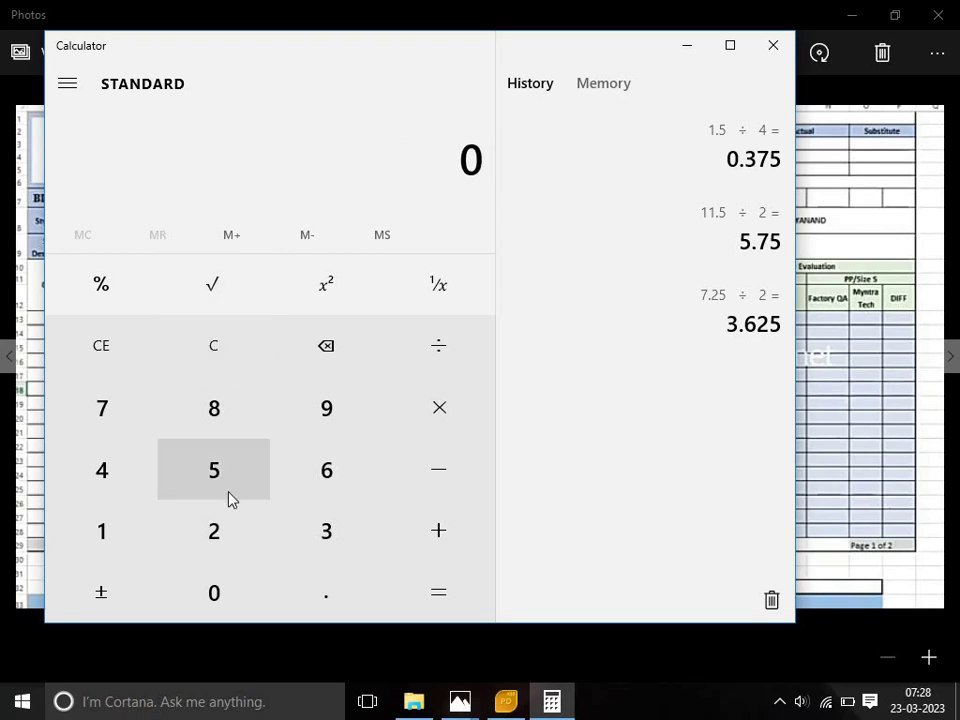
{"action": "left_click", "coordinate": [121, 421]}
{"action": "left_click", "coordinate": [430, 362]}
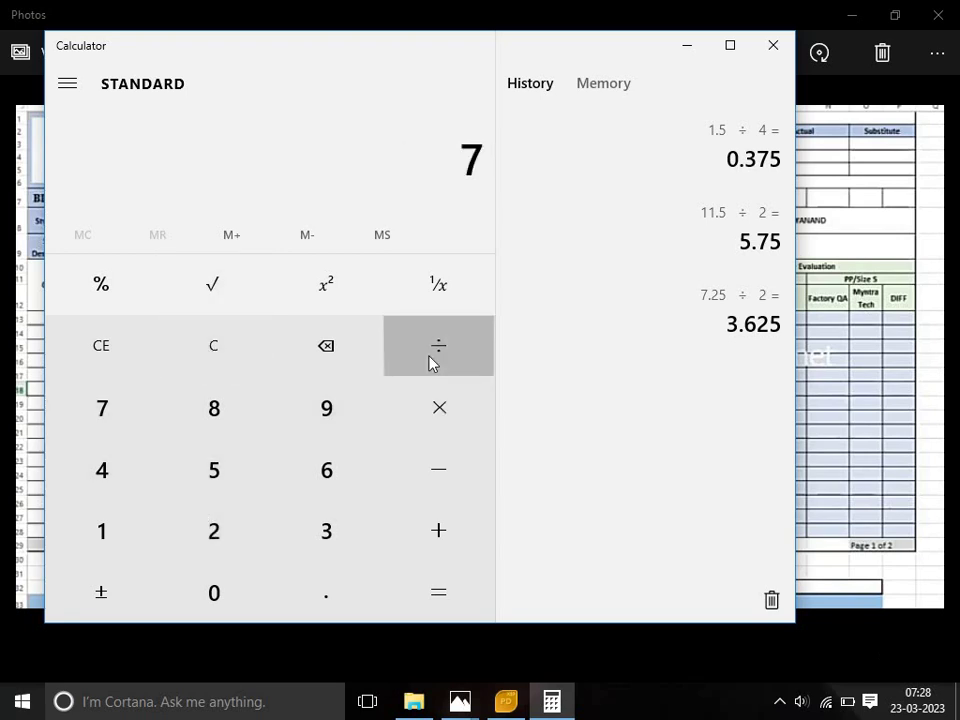
{"action": "left_click", "coordinate": [210, 402]}
{"action": "left_click", "coordinate": [438, 592]}
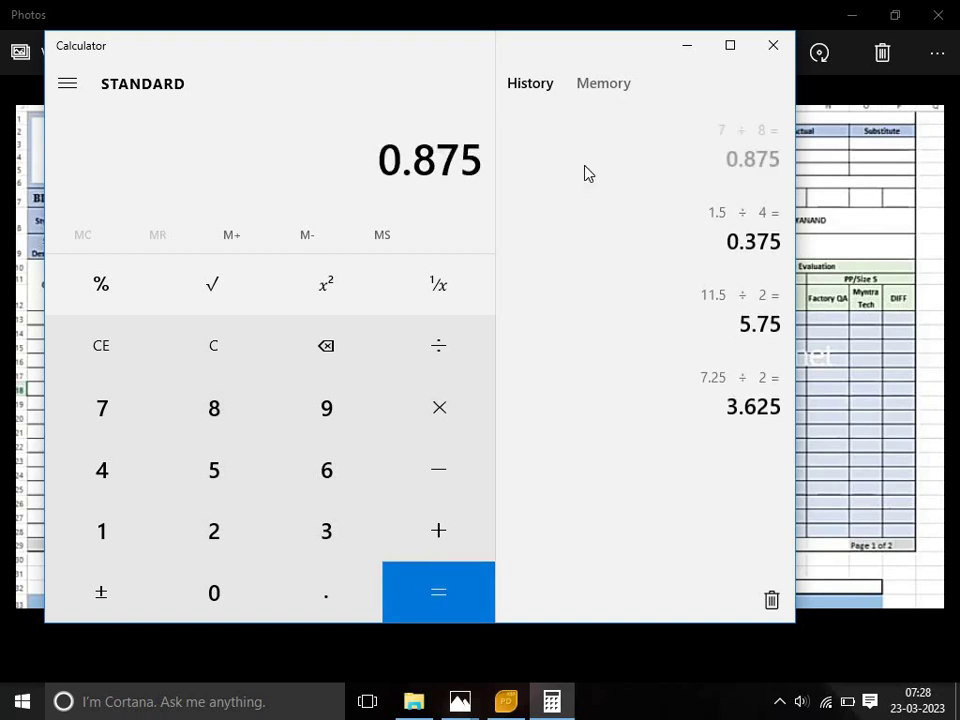
{"action": "left_click", "coordinate": [687, 50]}
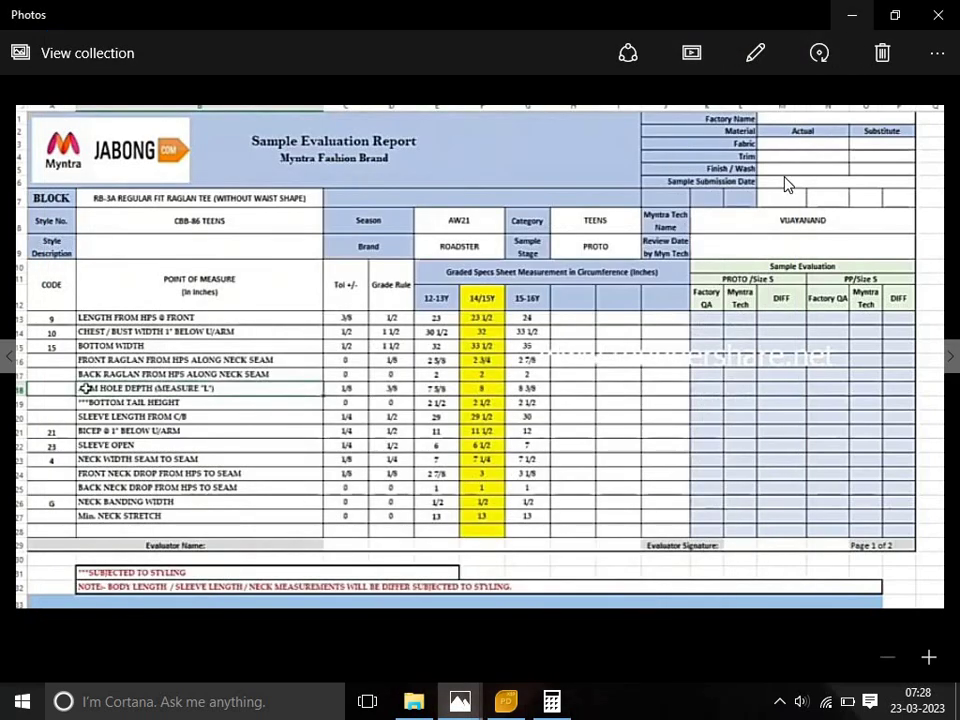
{"action": "left_click", "coordinate": [851, 15]}
Grade the back piece's two lower curve points 0.08 inch per size in X (-0.08, 0.00, 0.08)
{"action": "scroll", "coordinate": [204, 497], "scroll_direction": "up", "scroll_amount": 1}
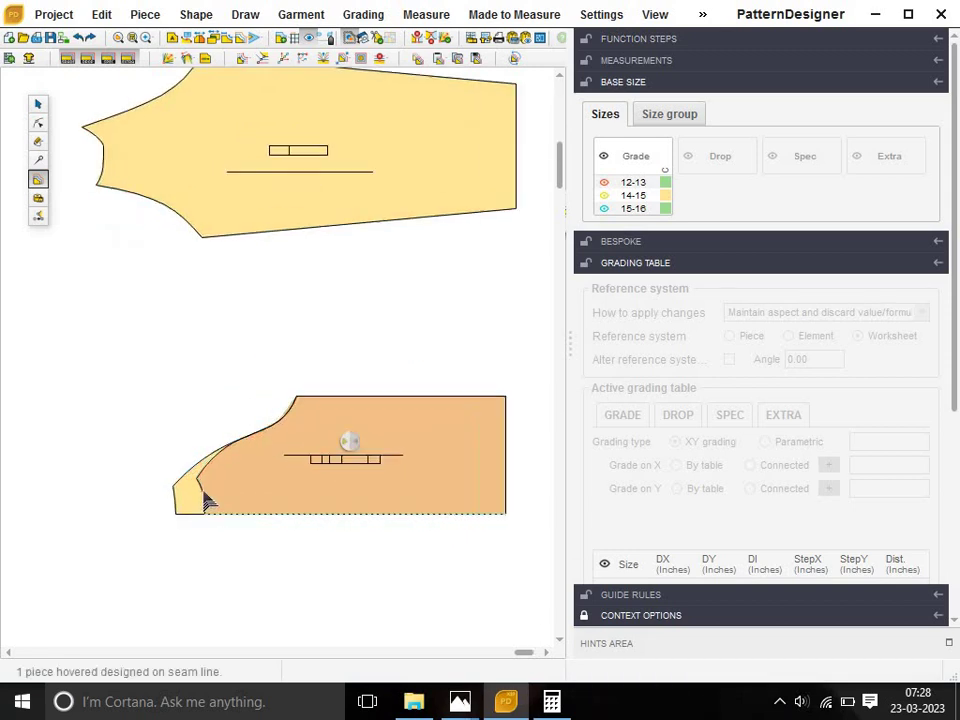
{"action": "scroll", "coordinate": [204, 499], "scroll_direction": "up", "scroll_amount": 2}
{"action": "scroll", "coordinate": [200, 493], "scroll_direction": "up", "scroll_amount": 2}
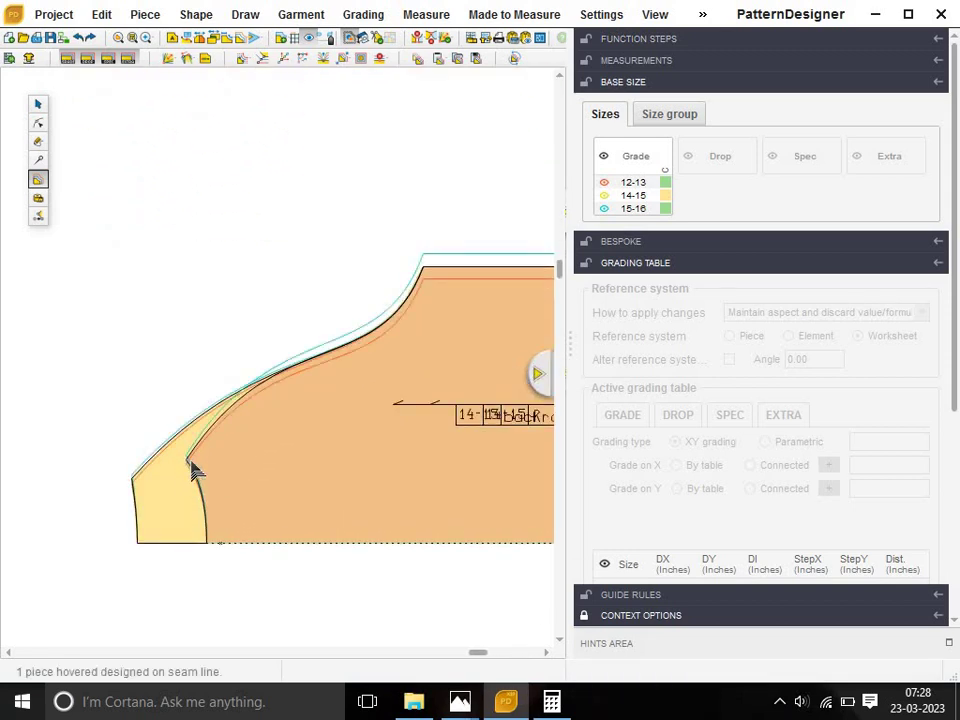
{"action": "left_click", "coordinate": [189, 466]}
{"action": "left_click_drag", "start_coordinate": [183, 455], "coordinate": [229, 565]}
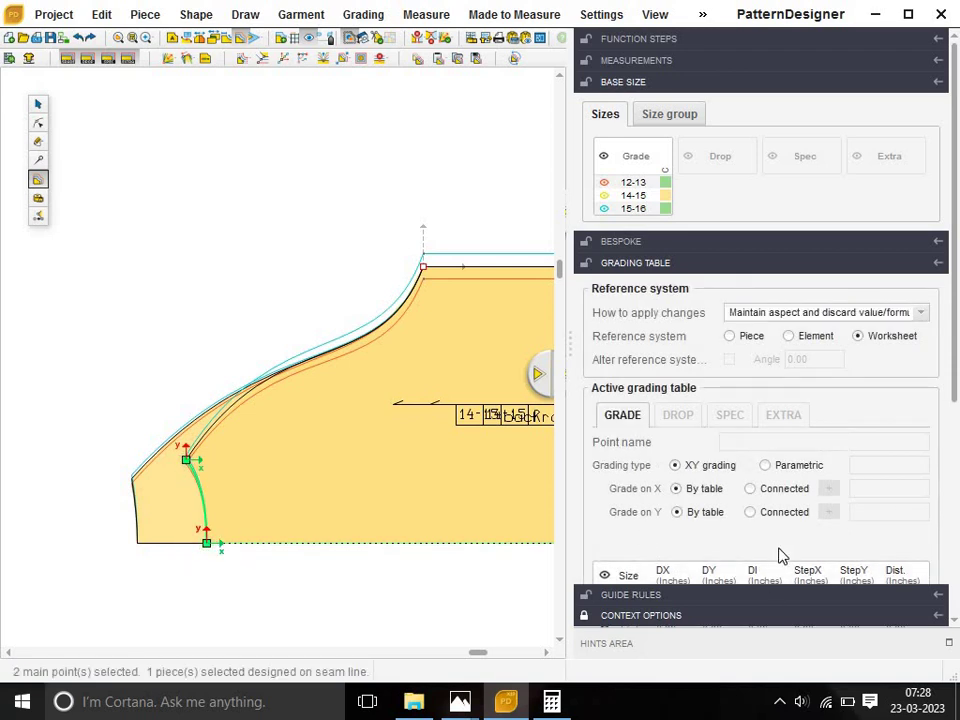
{"action": "scroll", "coordinate": [790, 530], "scroll_direction": "down", "scroll_amount": 3}
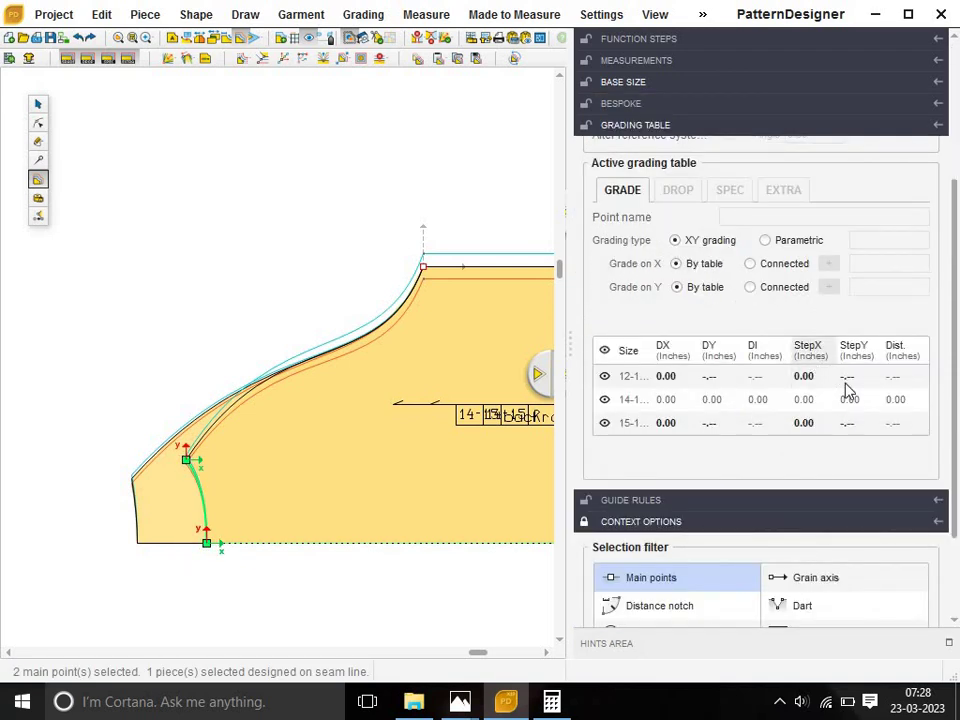
{"action": "type", "text": "."}
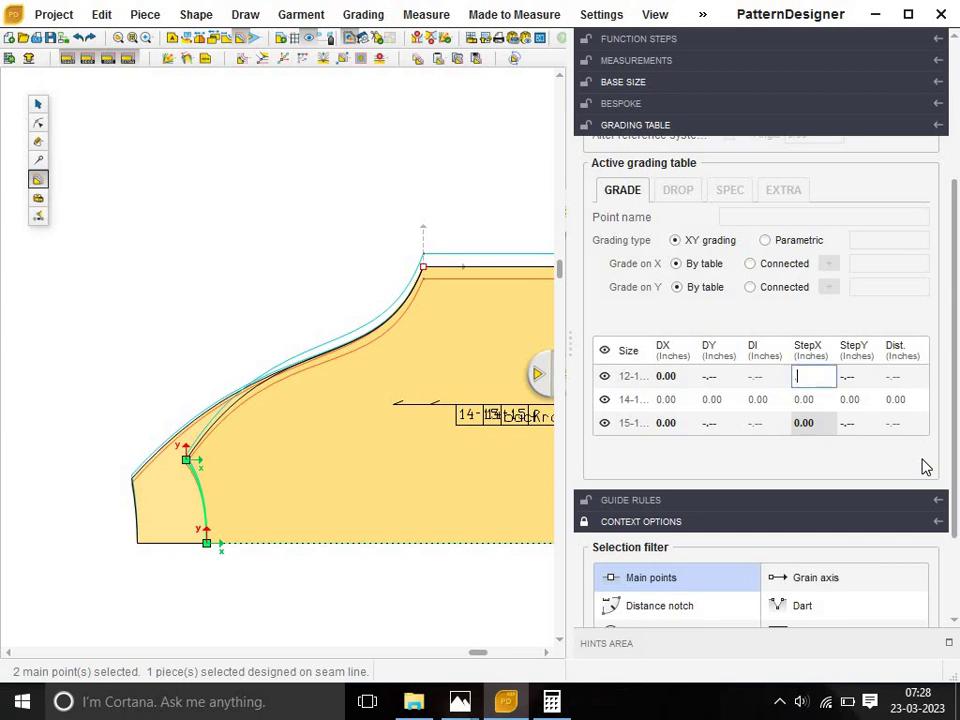
{"action": "type", "text": "88"}
{"action": "key", "text": "Return"}
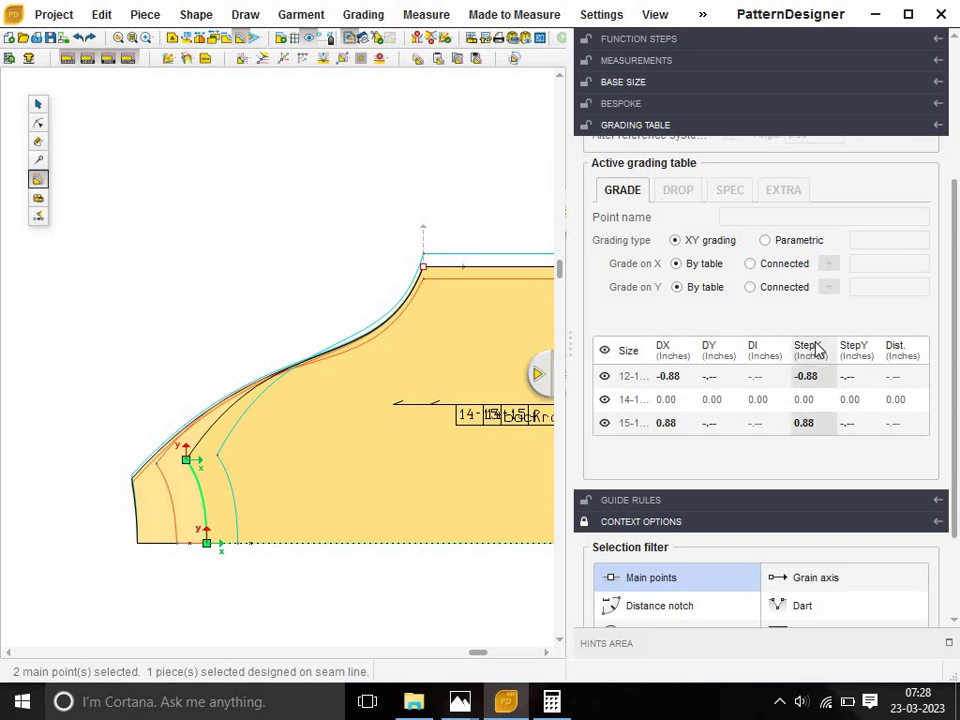
{"action": "key", "text": "BackSpace"}
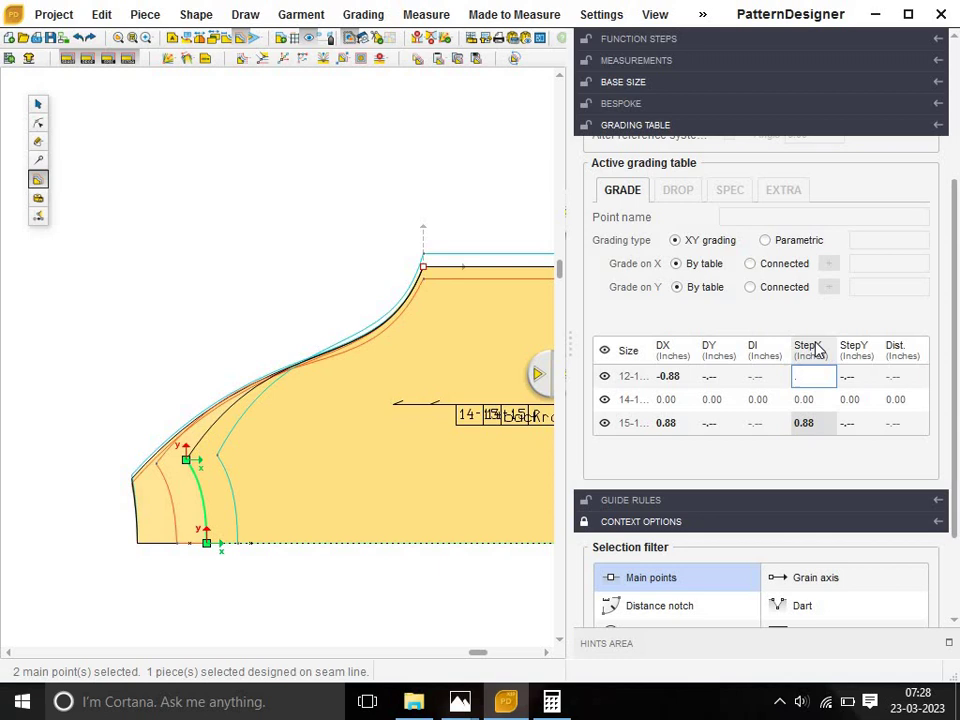
{"action": "type", "text": ".08"}
{"action": "key", "text": "Return"}
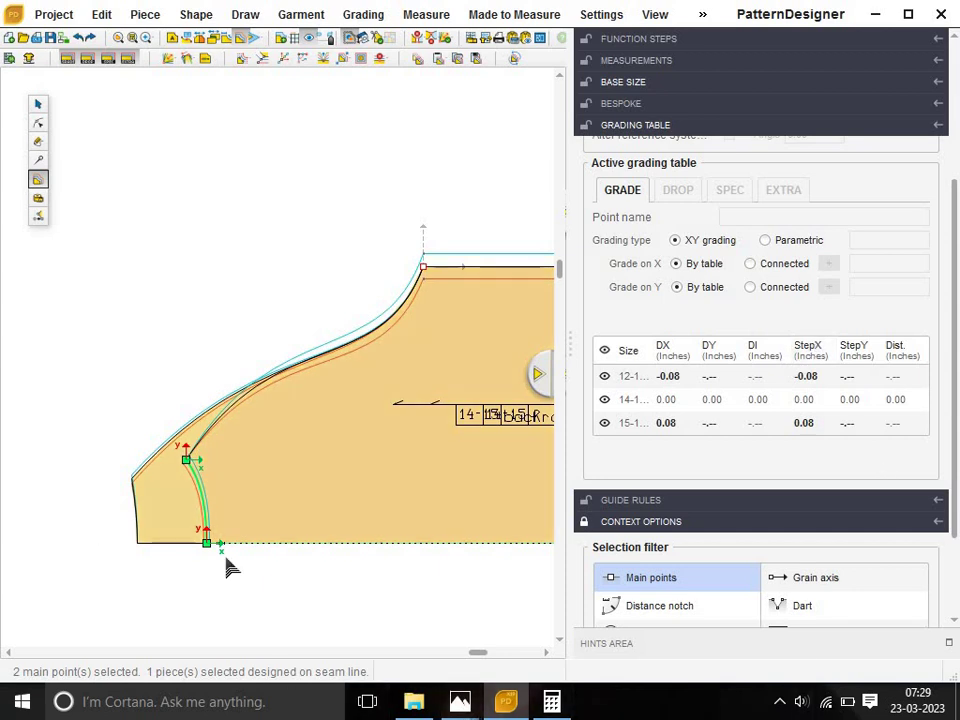
Select point 13 at the top of the back piece's curve
{"action": "scroll", "coordinate": [221, 562], "scroll_direction": "down", "scroll_amount": 1}
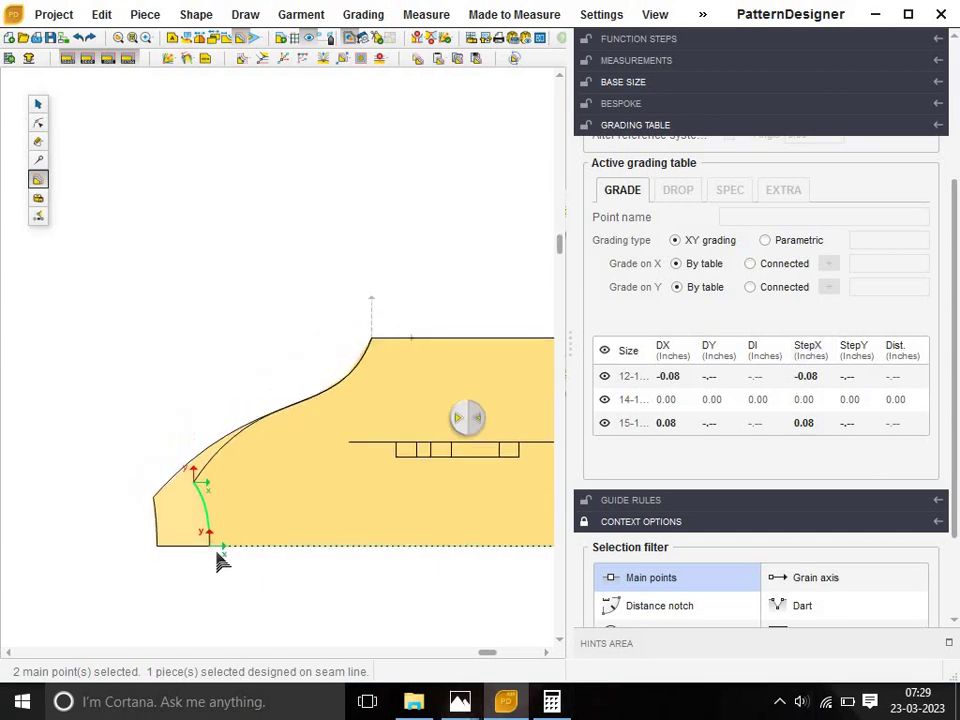
{"action": "scroll", "coordinate": [221, 562], "scroll_direction": "down", "scroll_amount": 2}
{"action": "scroll", "coordinate": [216, 561], "scroll_direction": "down", "scroll_amount": 2}
{"action": "scroll", "coordinate": [216, 561], "scroll_direction": "down", "scroll_amount": 1}
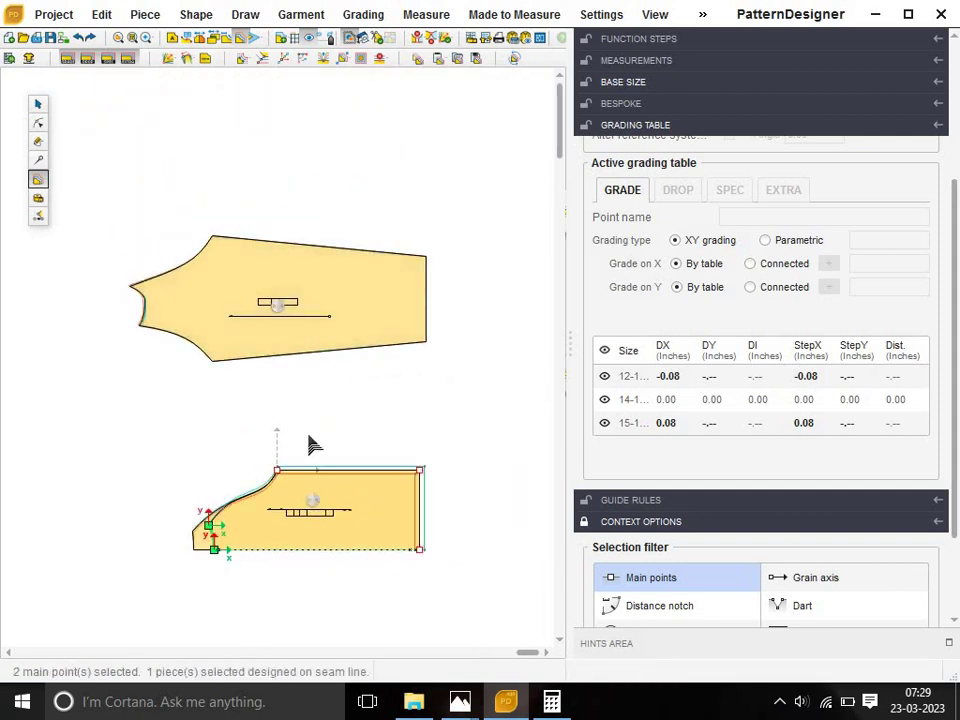
{"action": "left_click_drag", "start_coordinate": [305, 500], "coordinate": [306, 503]}
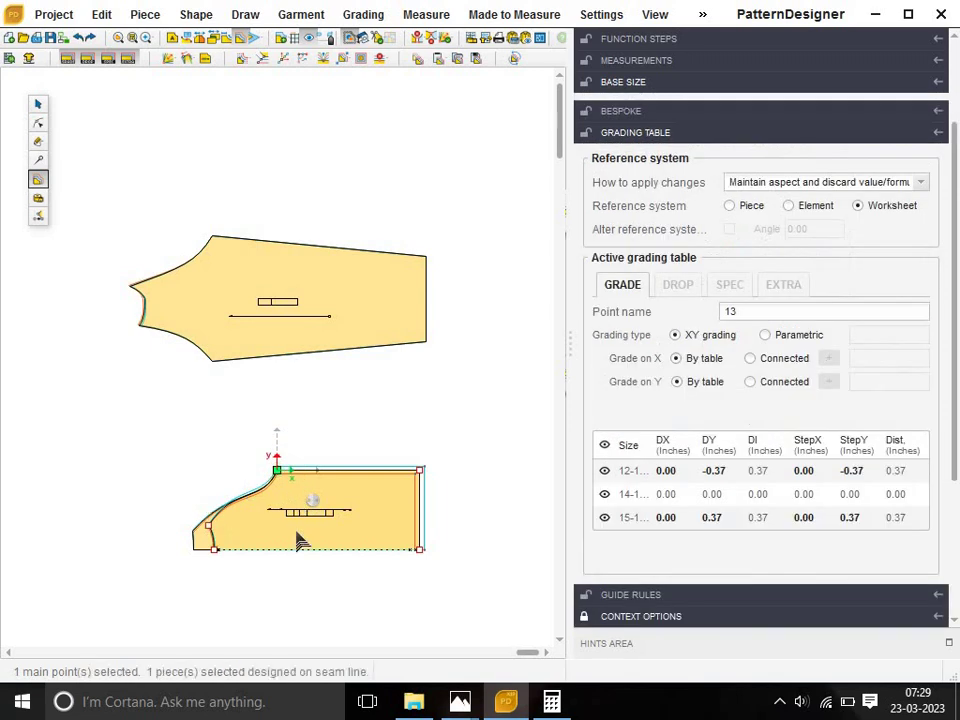
{"action": "mouse_move", "coordinate": [460, 701]}
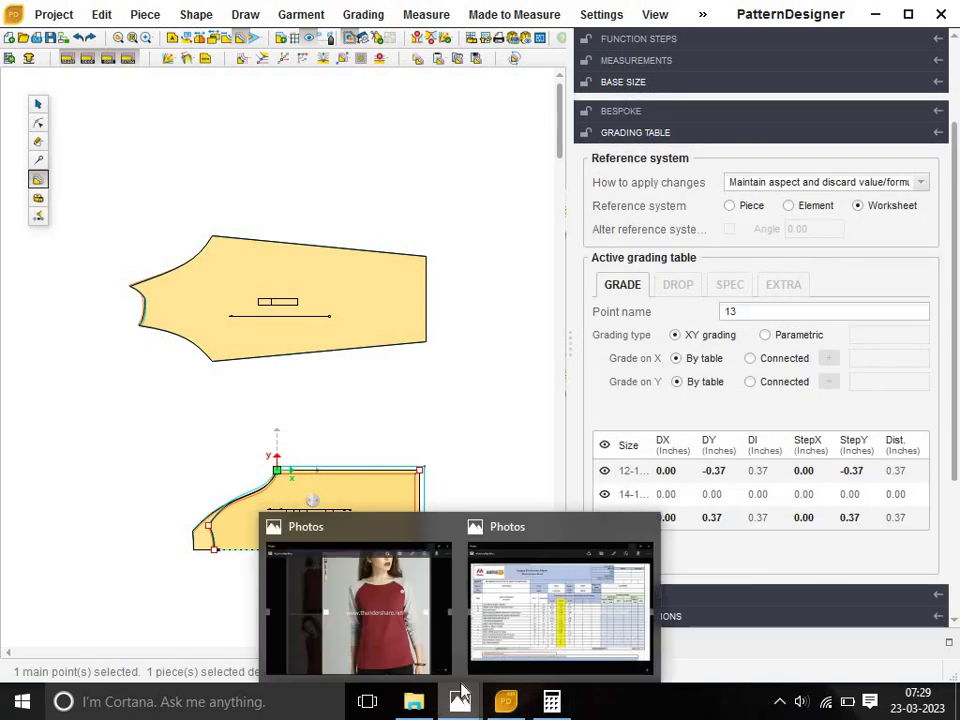
Bring the Sample Evaluation Report spec sheet back up in Photos
{"action": "left_click", "coordinate": [536, 632]}
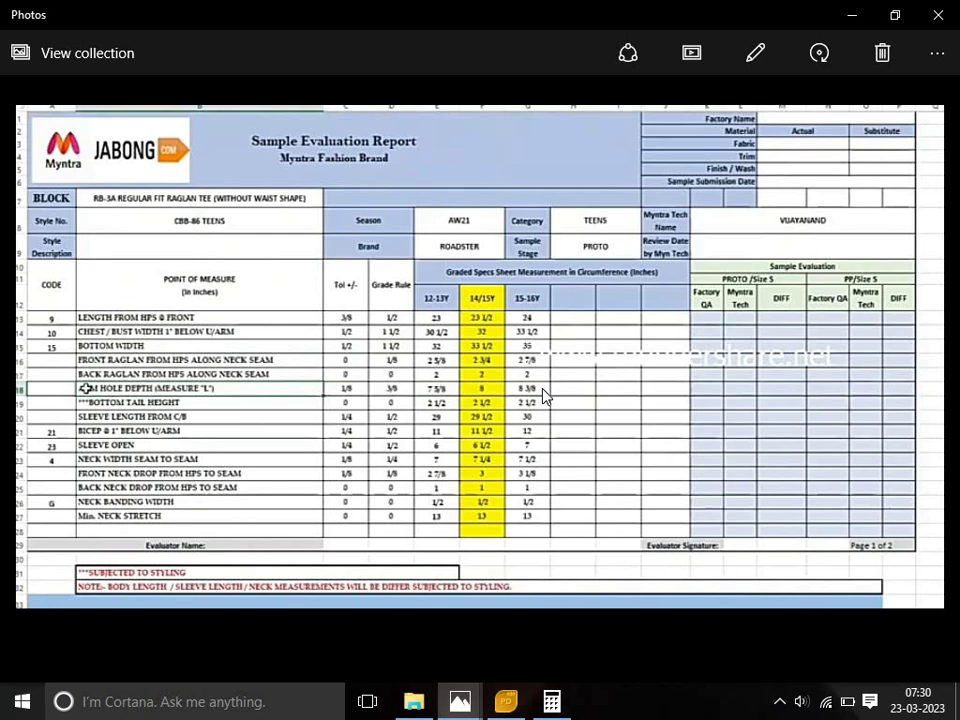
{"action": "mouse_move", "coordinate": [447, 404]}
{"action": "mouse_move", "coordinate": [476, 401]}
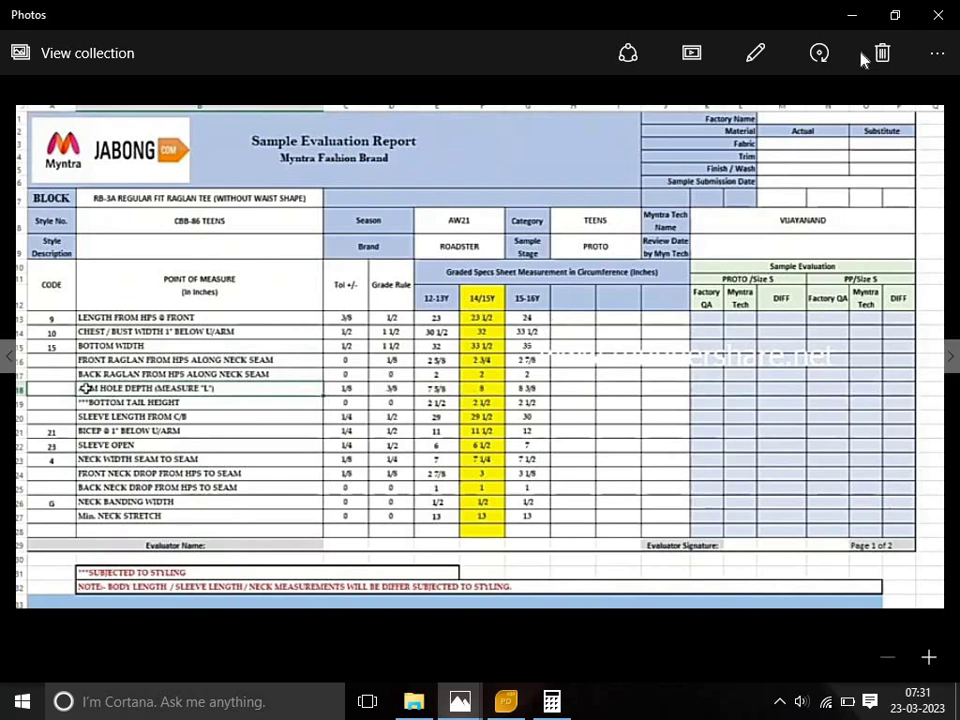
Grade back-piece point 13 by 0.25 inch per size in X (0.25, 0.00, -0.25)
{"action": "left_click", "coordinate": [851, 15]}
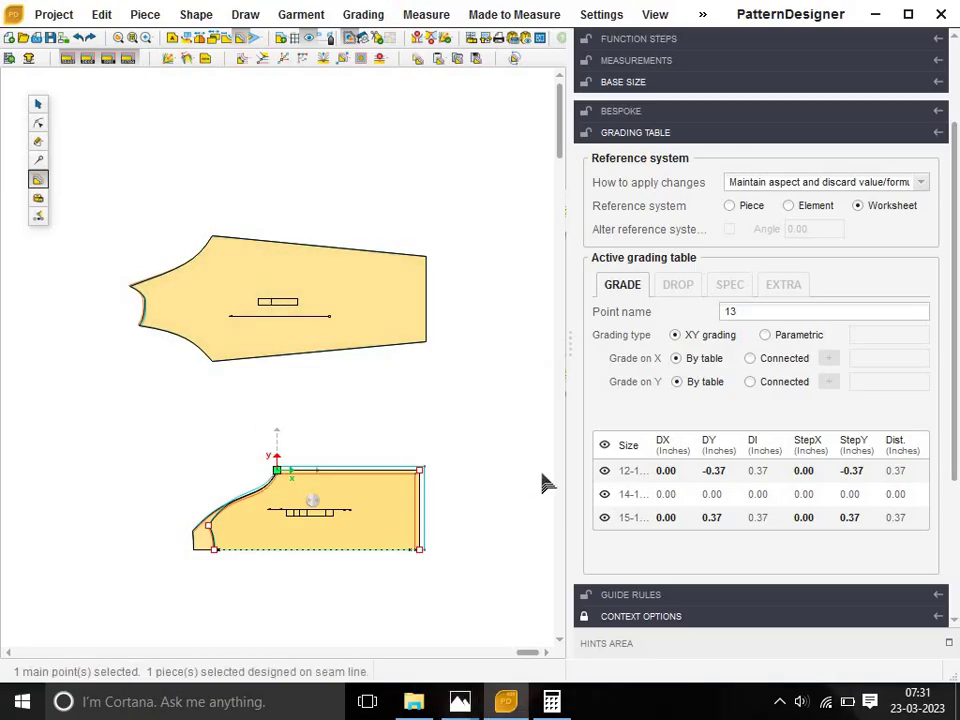
{"action": "left_click", "coordinate": [808, 448]}
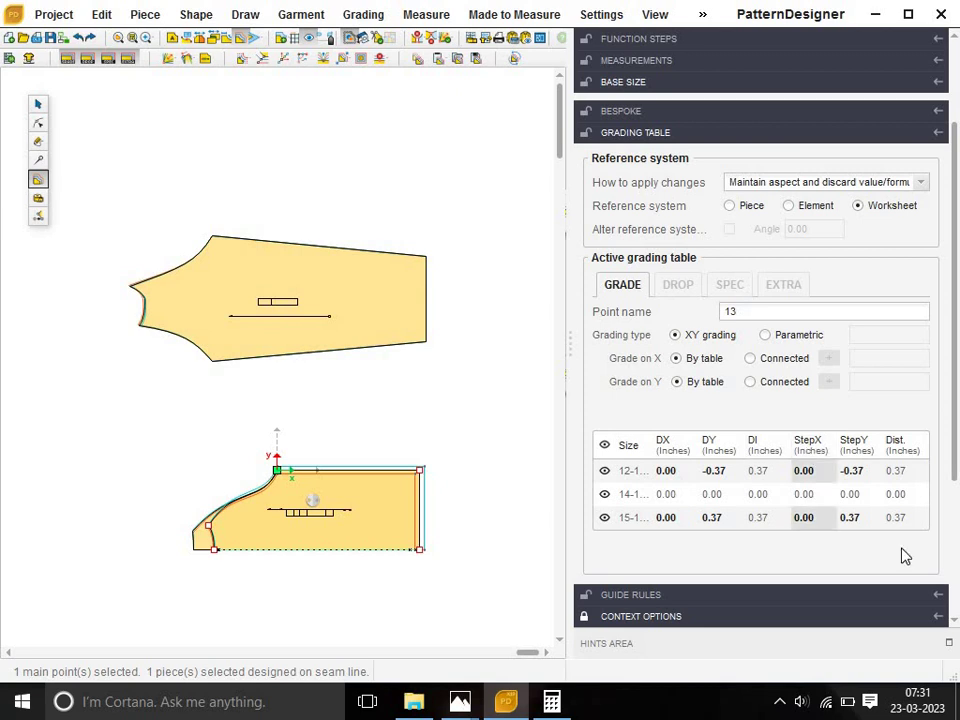
{"action": "type", "text": "-0"}
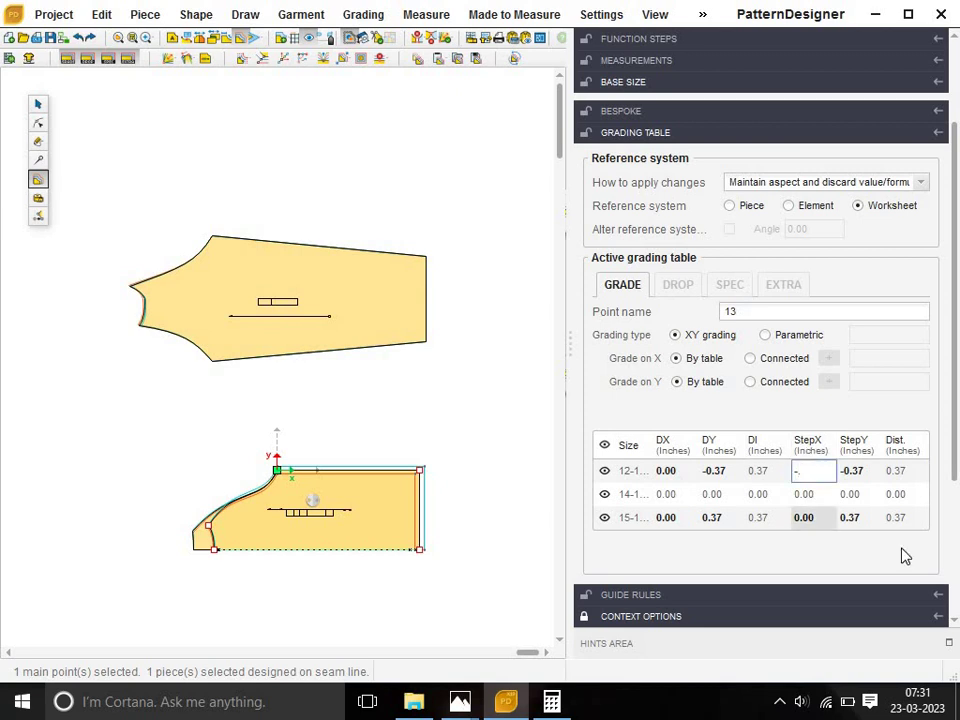
{"action": "type", "text": ".25"}
{"action": "key", "text": "Return"}
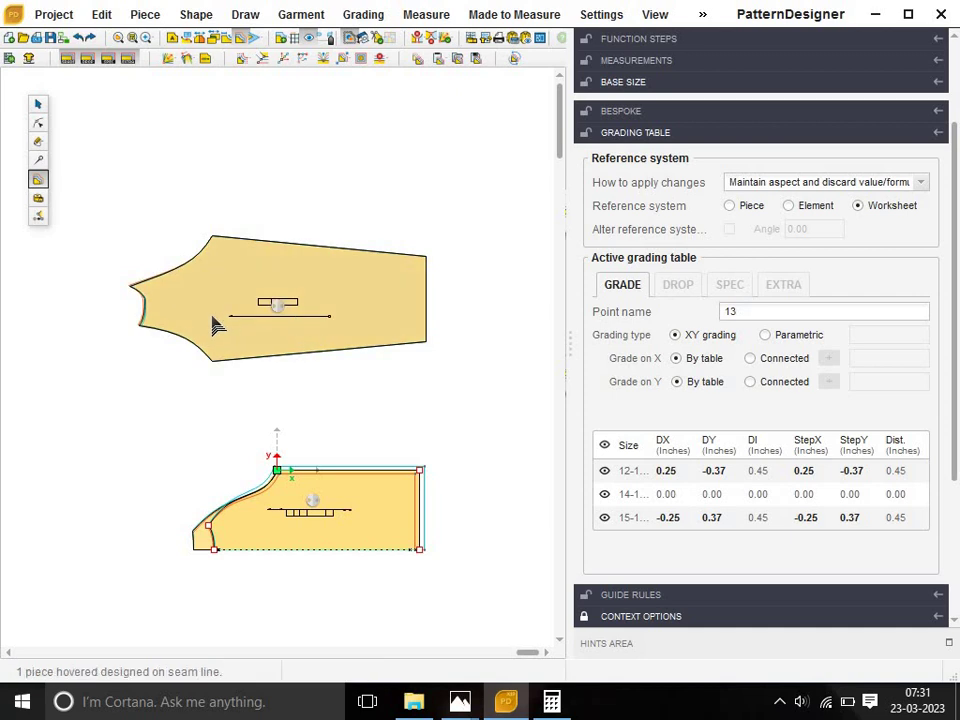
{"action": "left_click", "coordinate": [184, 259]}
Grade the sleeve's two underarm points 0.25 inch per size in X (-0.25, 0.00, 0.25)
{"action": "left_click_drag", "start_coordinate": [175, 200], "coordinate": [270, 437]}
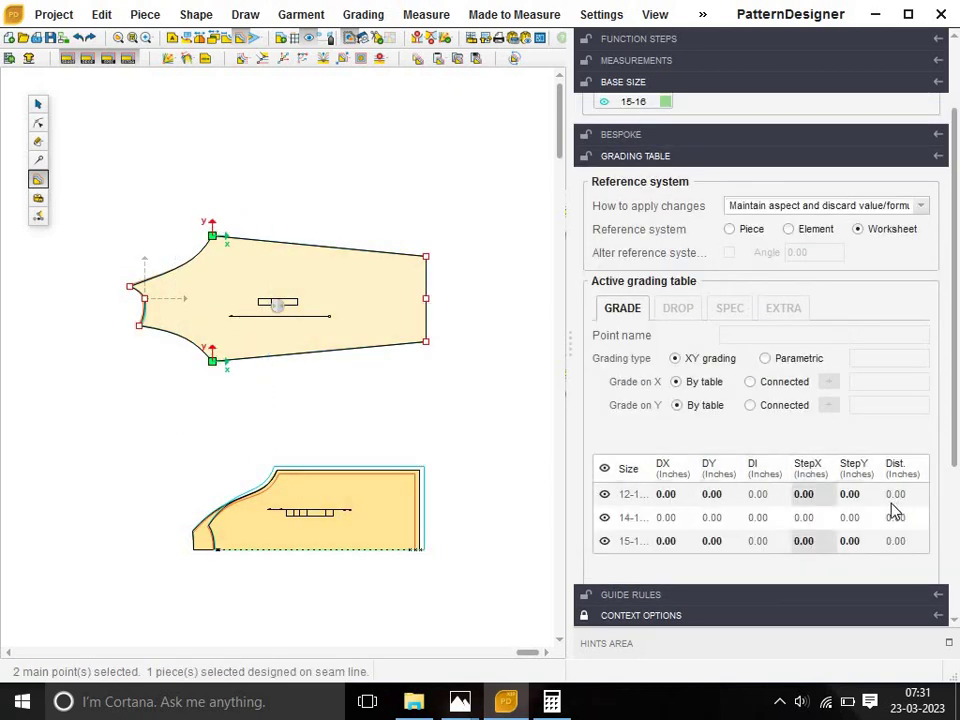
{"action": "type", "text": ".2"}
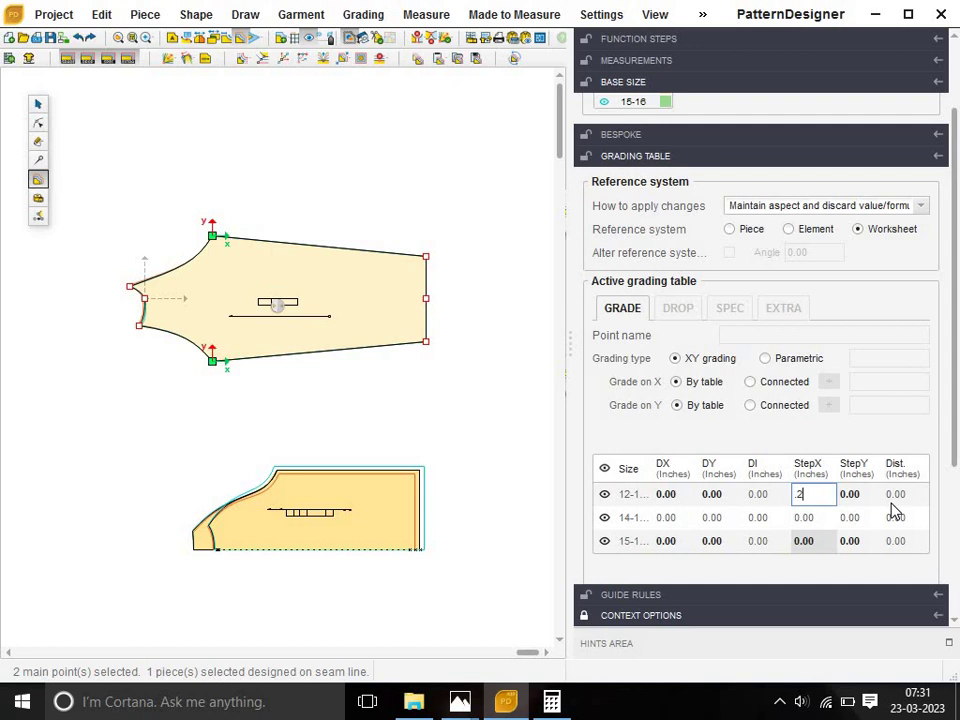
{"action": "type", "text": "5"}
{"action": "key", "text": "Return"}
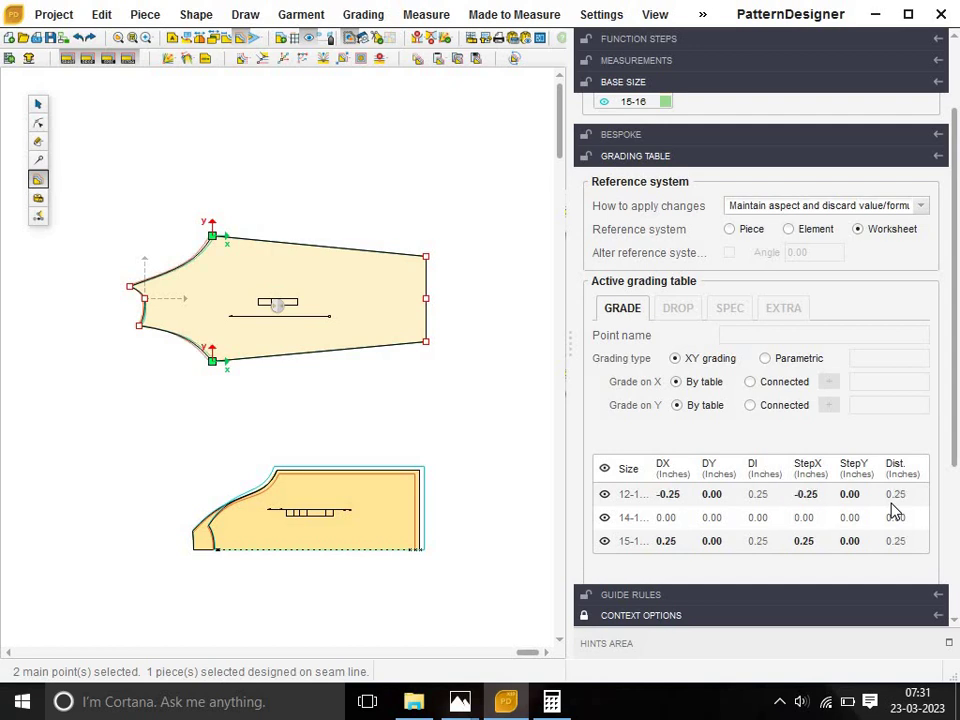
{"action": "scroll", "coordinate": [267, 295], "scroll_direction": "up", "scroll_amount": 2}
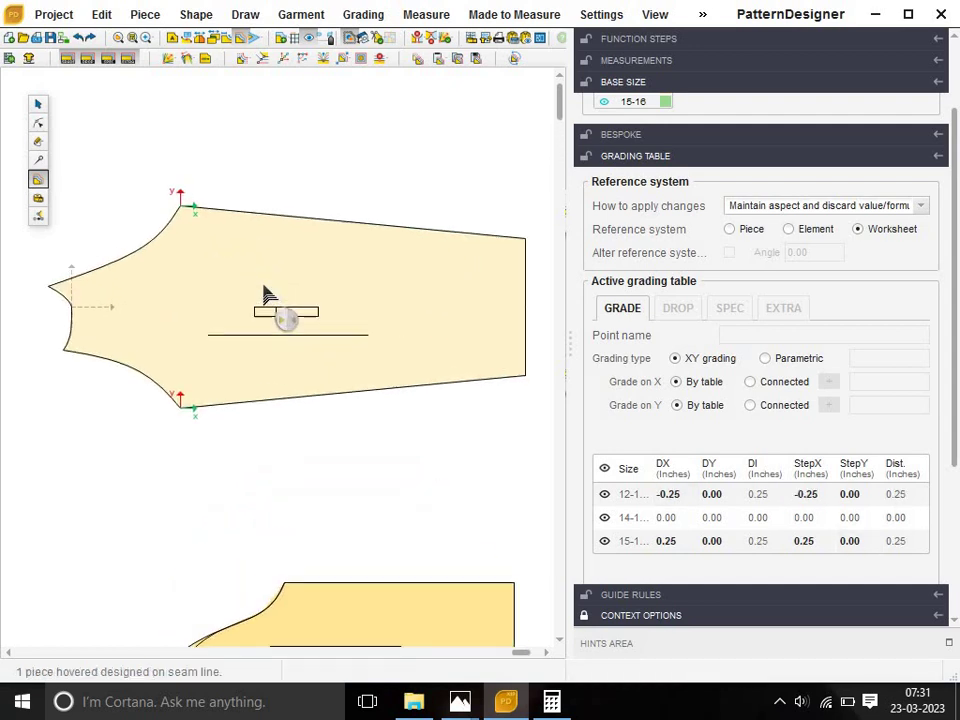
{"action": "scroll", "coordinate": [265, 293], "scroll_direction": "down", "scroll_amount": 2}
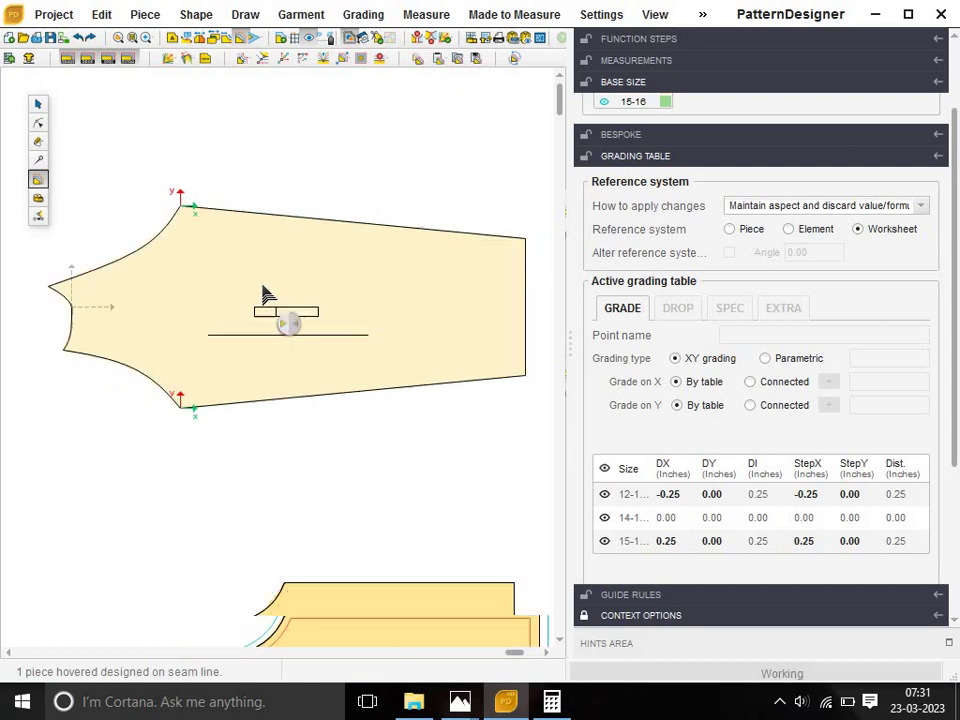
{"action": "left_click", "coordinate": [262, 292]}
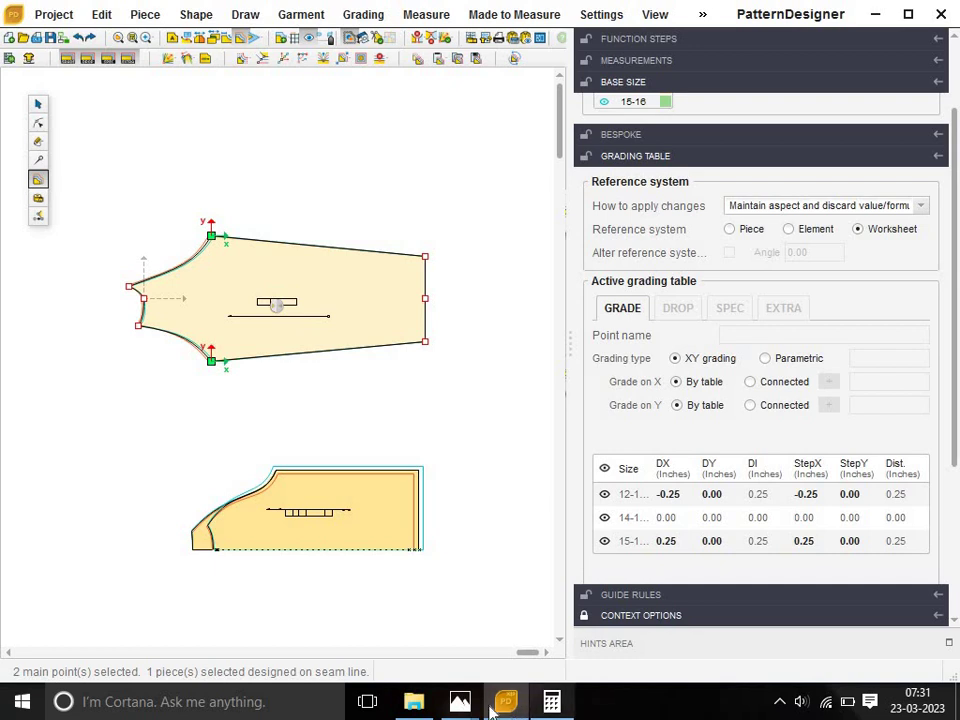
{"action": "mouse_move", "coordinate": [460, 702]}
{"action": "left_click", "coordinate": [538, 631]}
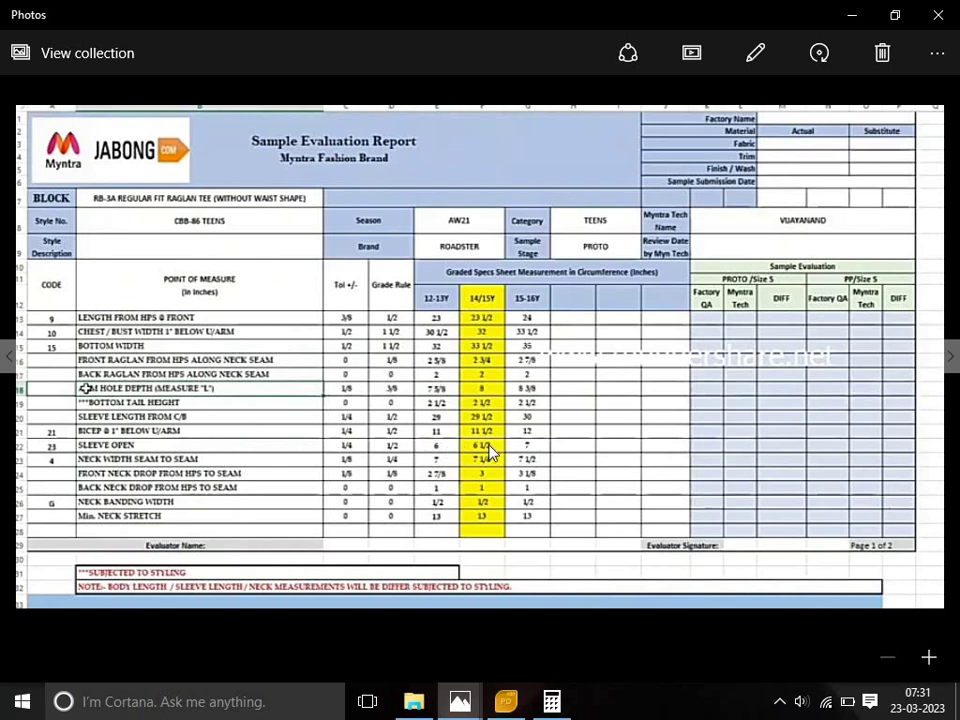
{"action": "left_click", "coordinate": [851, 15]}
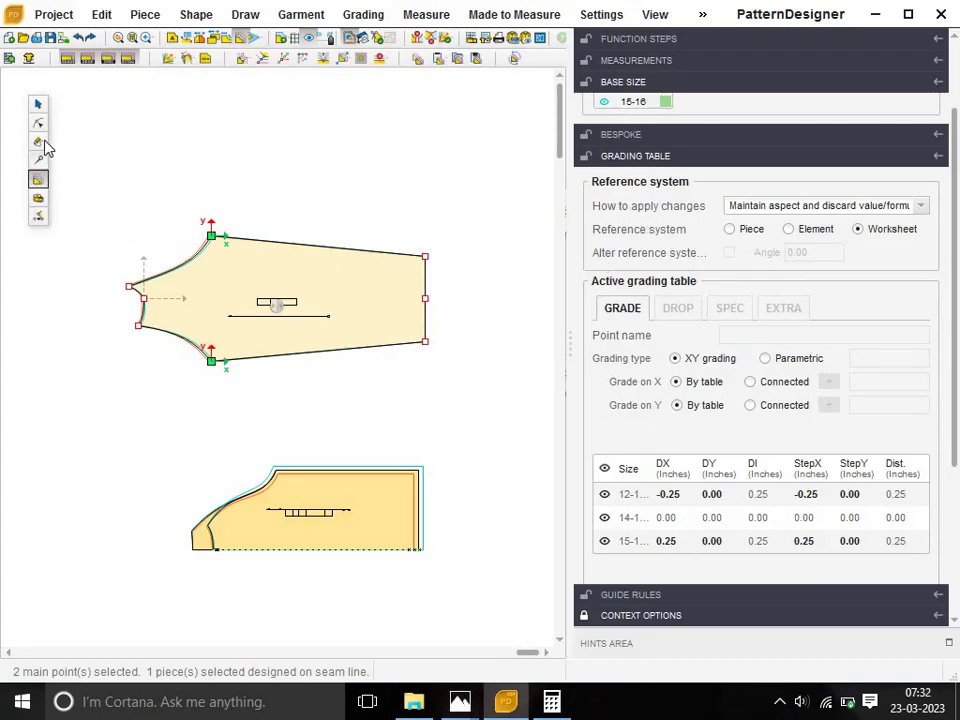
Make sleeve hem midpoint 17 the origin, select corner 18 (Y 4.23), and bring up Calculator
{"action": "left_click", "coordinate": [38, 123]}
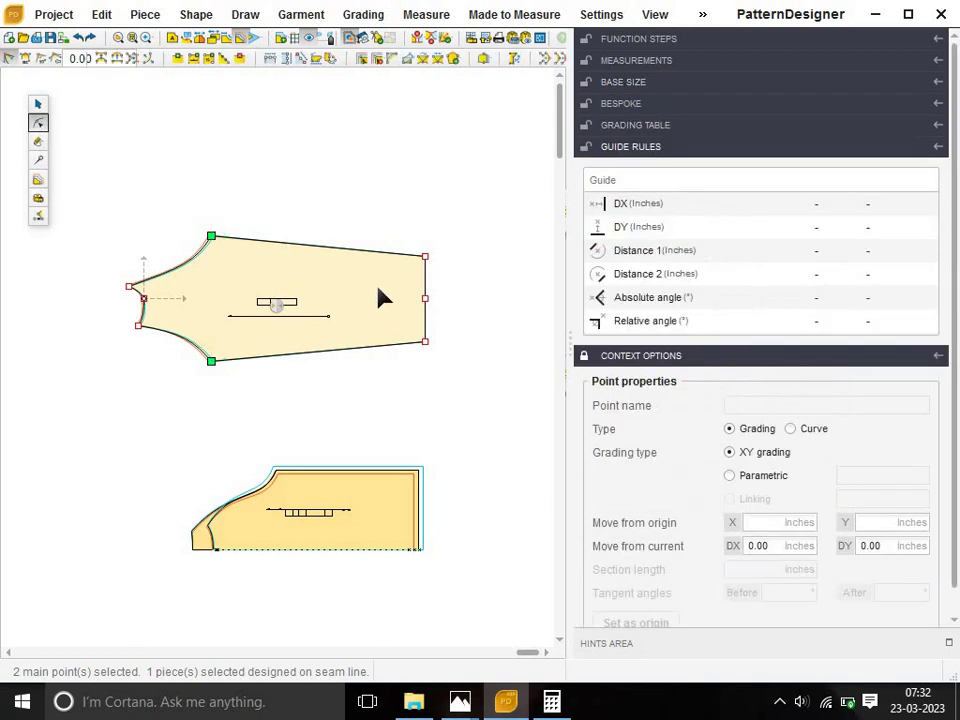
{"action": "left_click", "coordinate": [441, 305]}
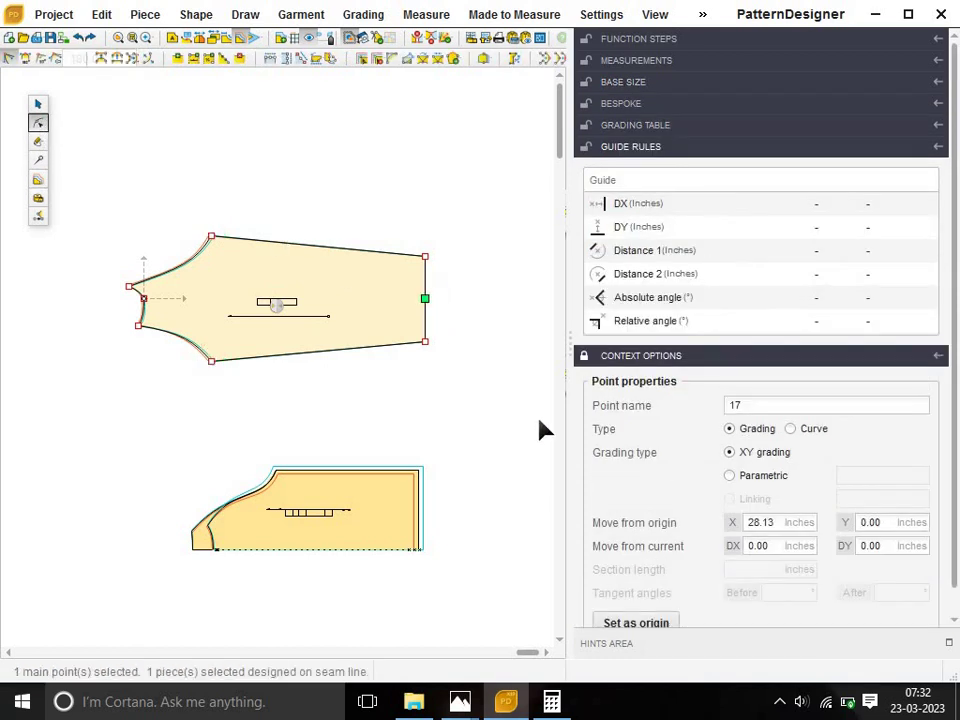
{"action": "left_click", "coordinate": [640, 622]}
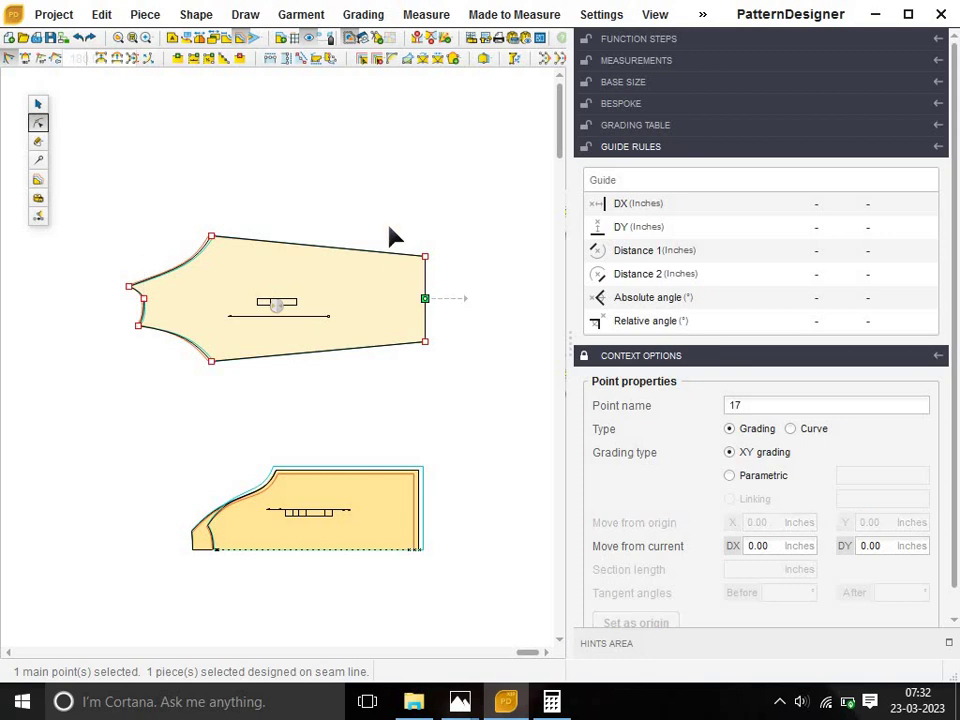
{"action": "left_click_drag", "start_coordinate": [468, 274], "coordinate": [467, 275]}
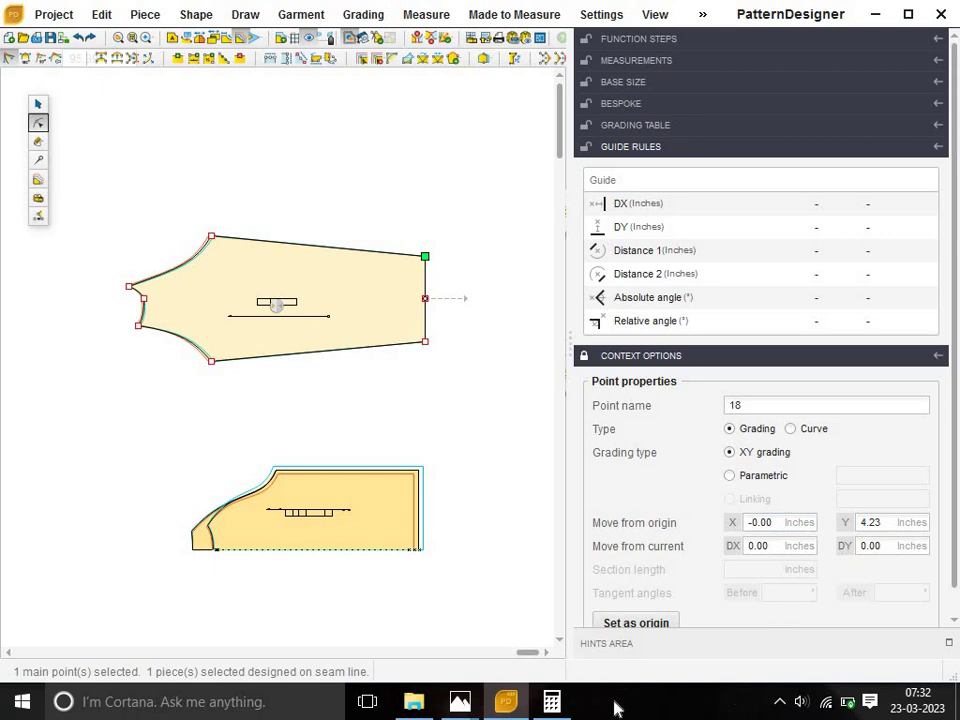
{"action": "left_click", "coordinate": [552, 703]}
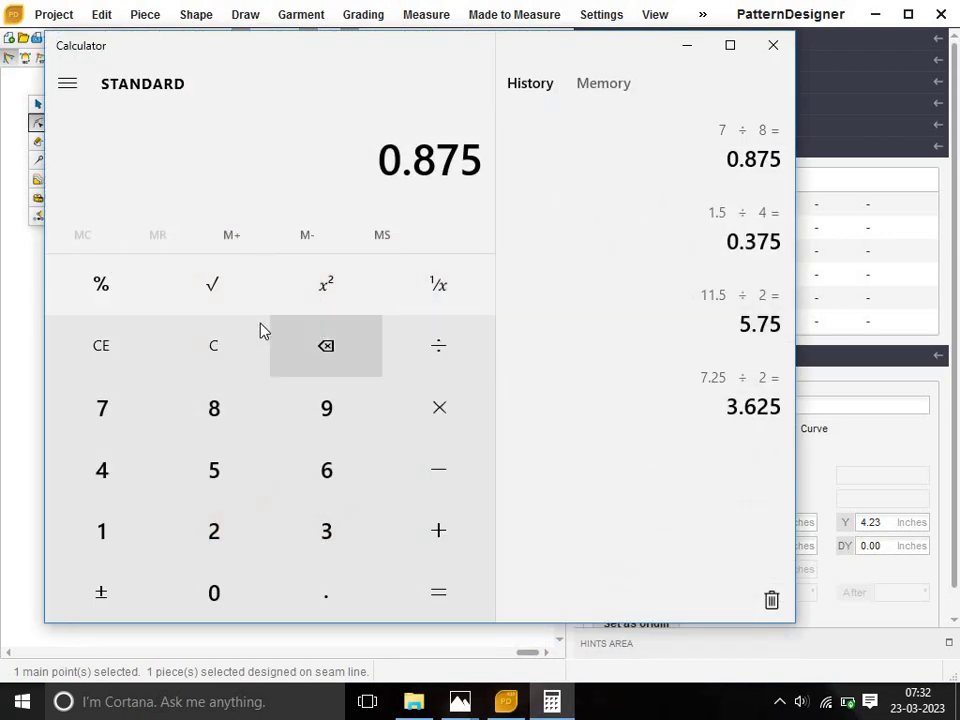
Compute 6.5 ÷ 2 = 3.25 in Calculator, then minimize it
{"action": "left_click", "coordinate": [238, 357]}
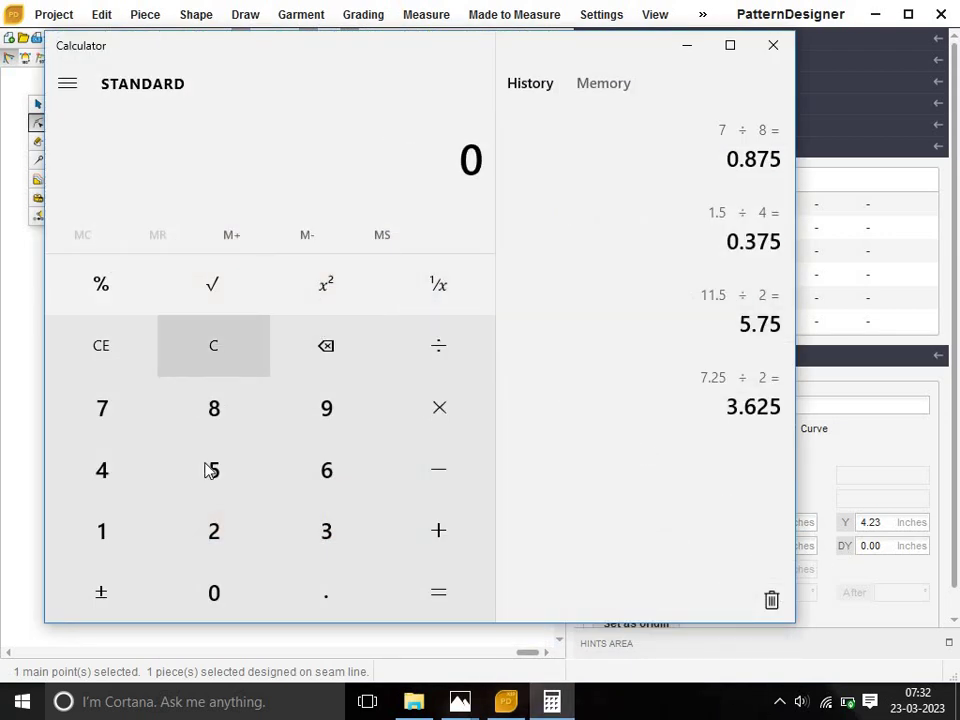
{"action": "left_click", "coordinate": [321, 488]}
{"action": "left_click", "coordinate": [337, 600]}
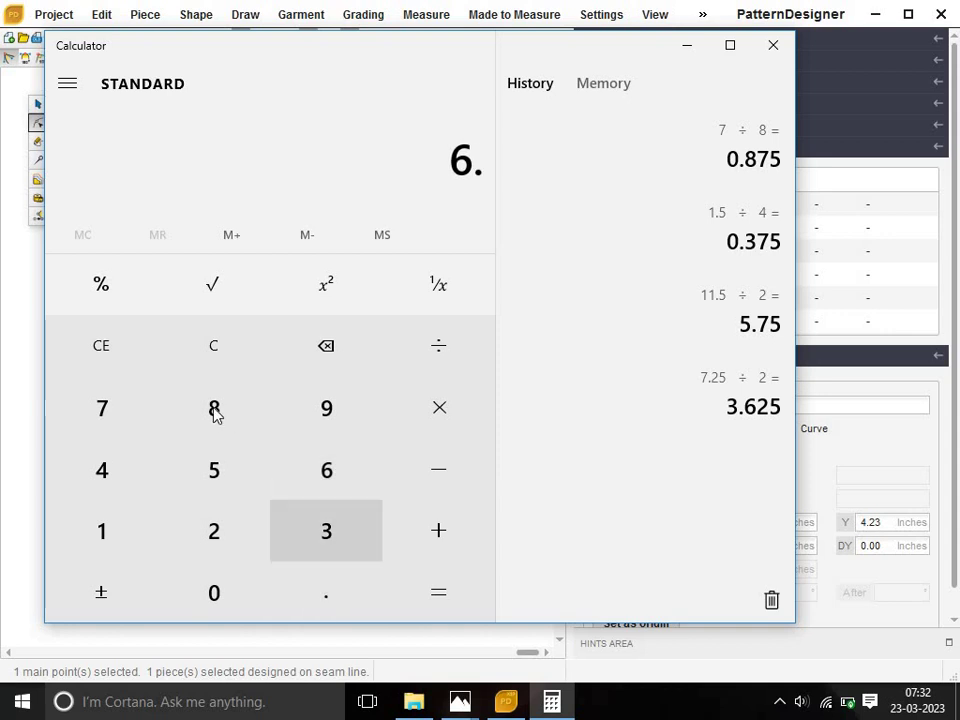
{"action": "left_click", "coordinate": [213, 480]}
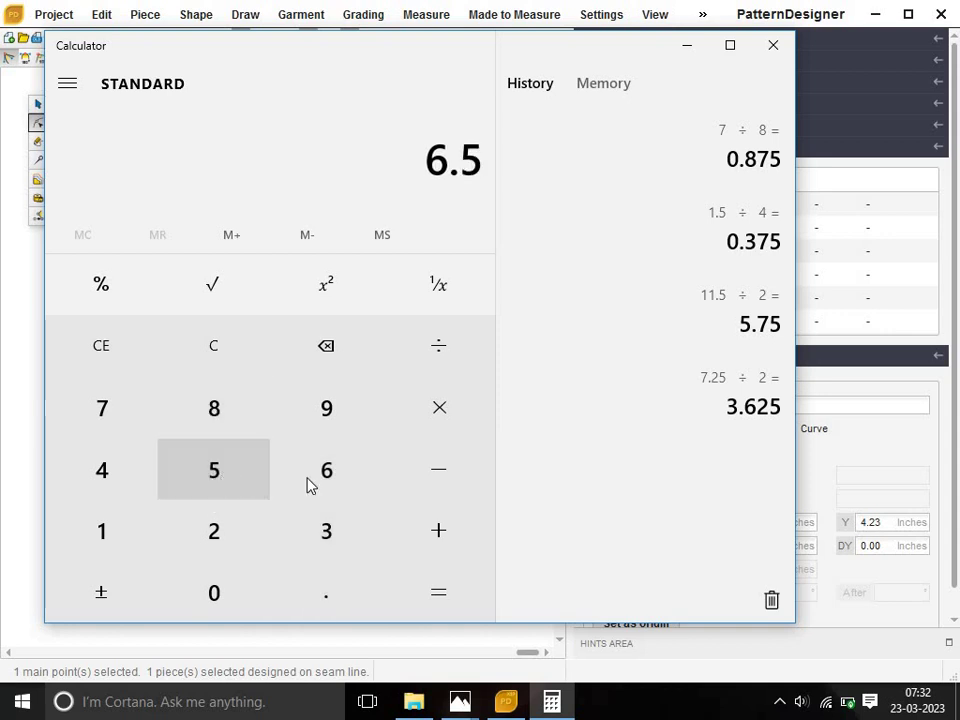
{"action": "left_click", "coordinate": [437, 364]}
{"action": "left_click", "coordinate": [210, 533]}
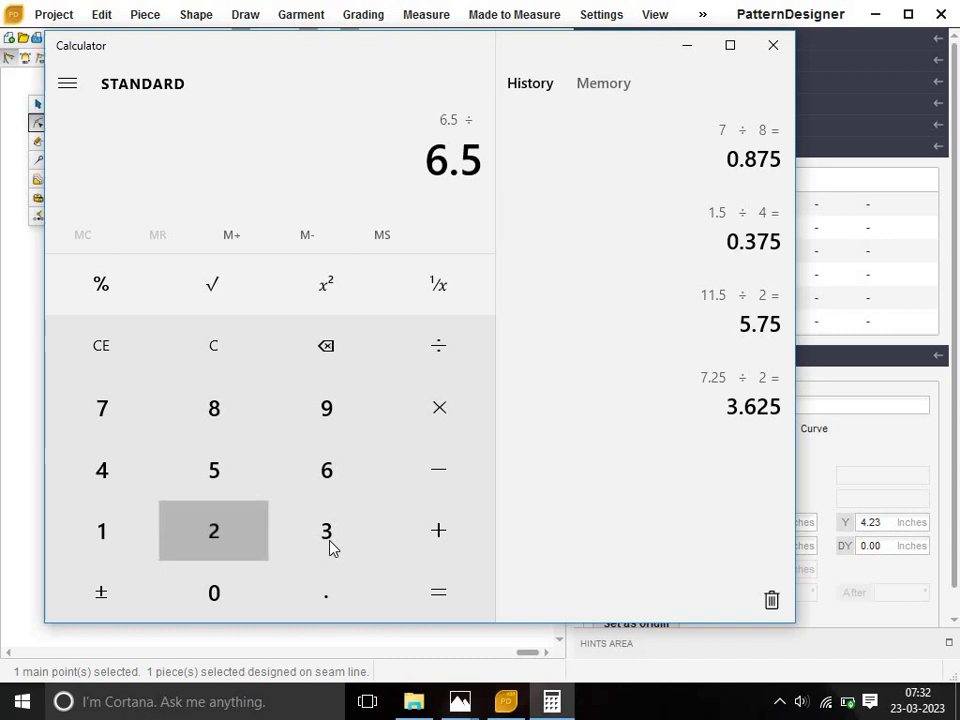
{"action": "left_click", "coordinate": [448, 585]}
{"action": "left_click", "coordinate": [687, 46]}
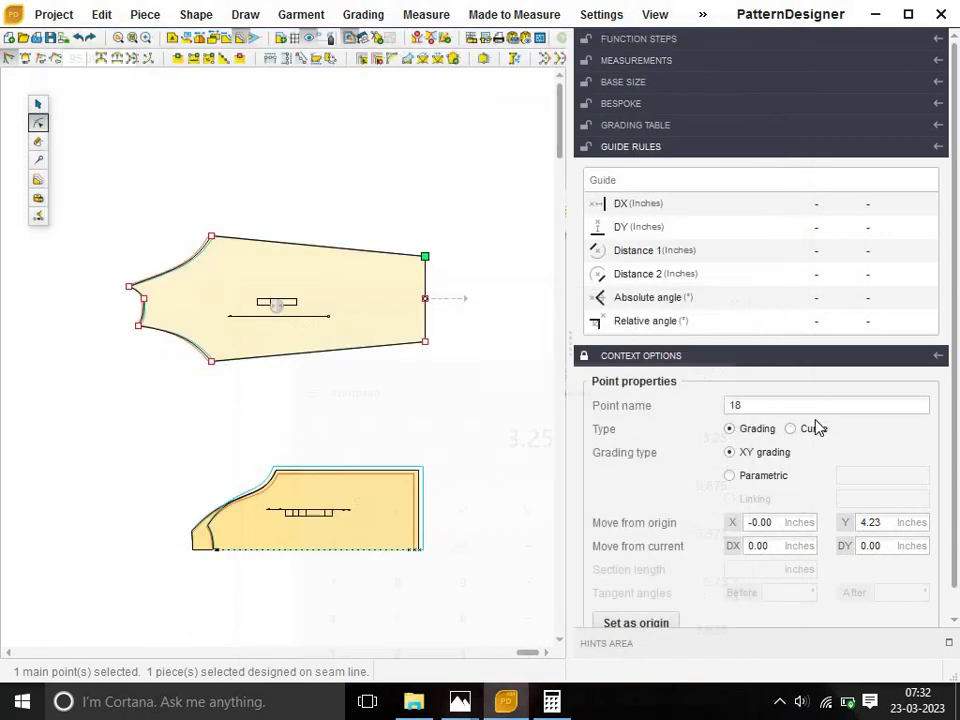
Move sleeve hem corners 18 and 19 to Y 3.25 and -3.25 from the hem midpoint
{"action": "double_click", "coordinate": [868, 522]}
{"action": "type", "text": "3.25"}
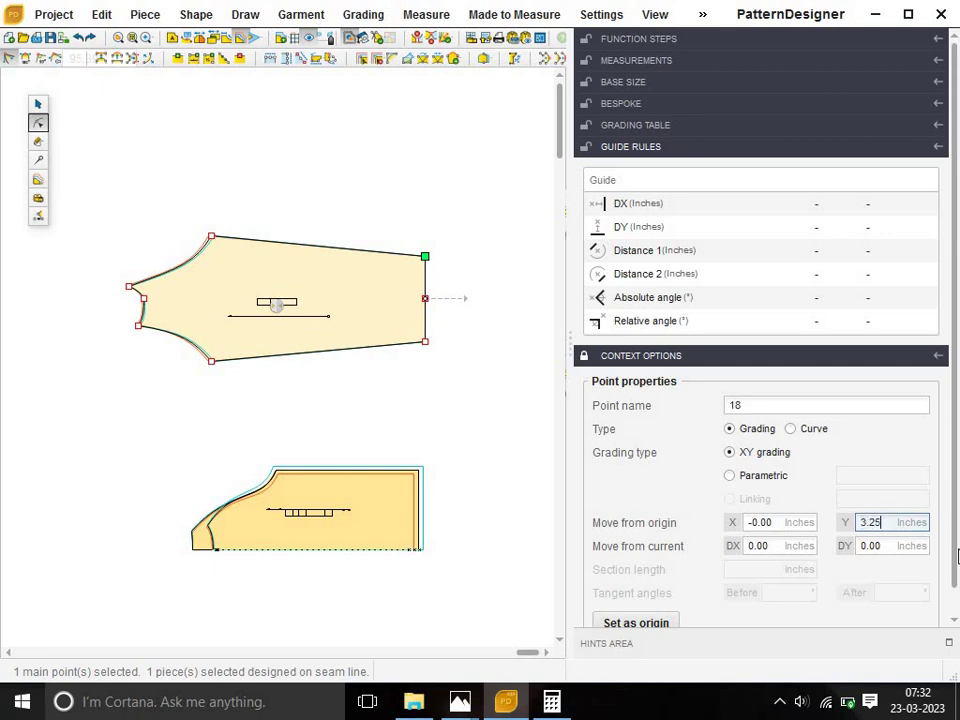
{"action": "key", "text": "Return"}
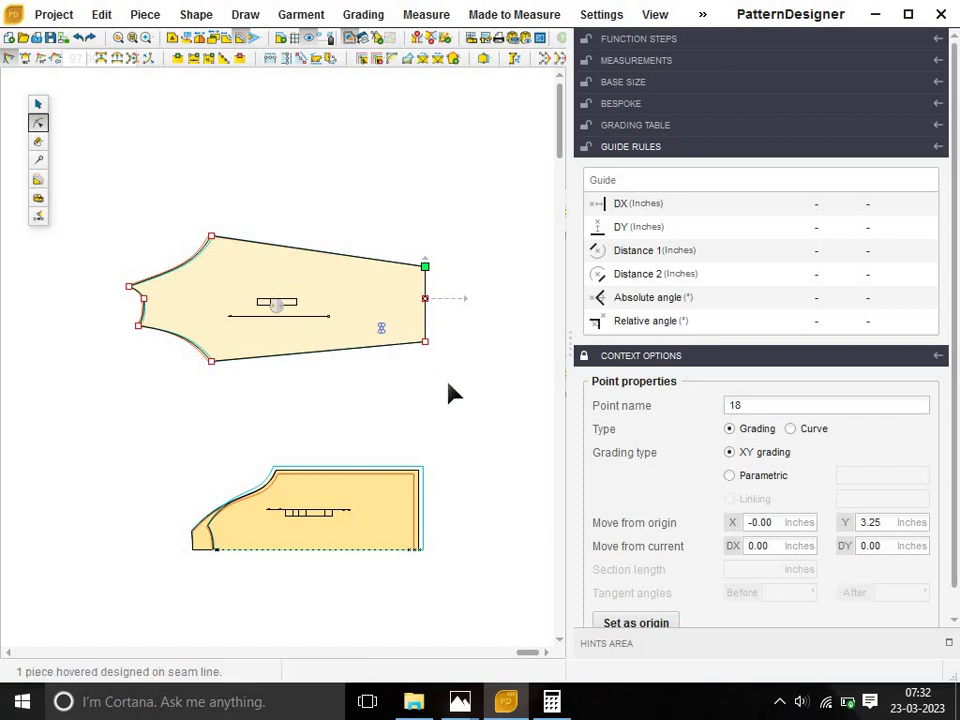
{"action": "key", "text": "Tab"}
{"action": "double_click", "coordinate": [886, 521]}
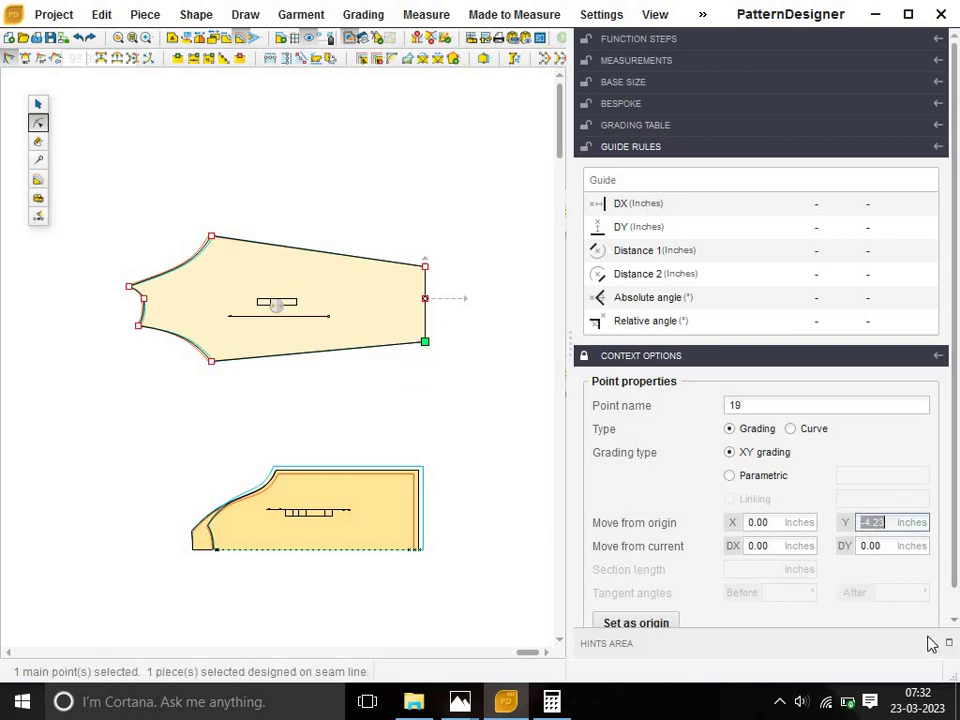
{"action": "type", "text": "-"}
{"action": "key", "text": "Return"}
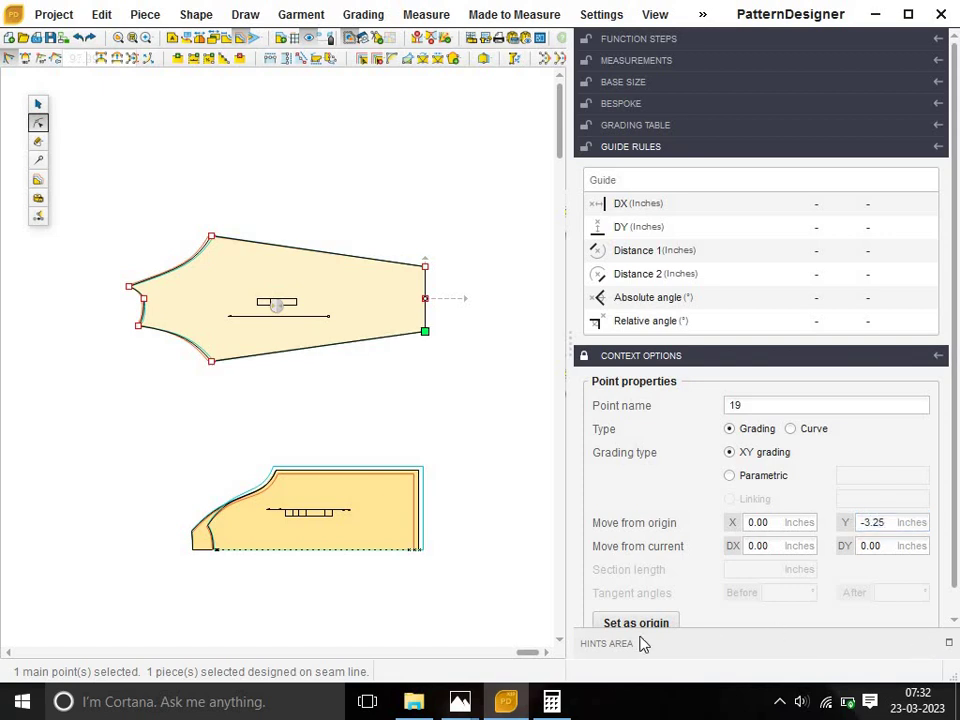
{"action": "key", "text": "Escape"}
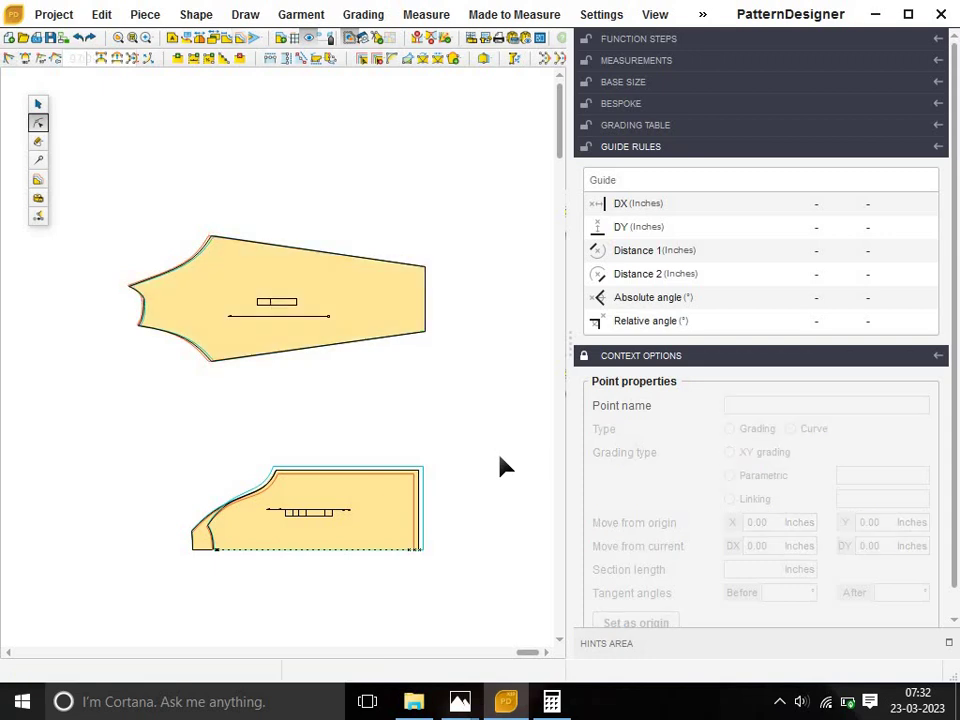
Grade the sleeve's top hem corner 0.25 inch per size in Y
{"action": "left_click", "coordinate": [365, 282]}
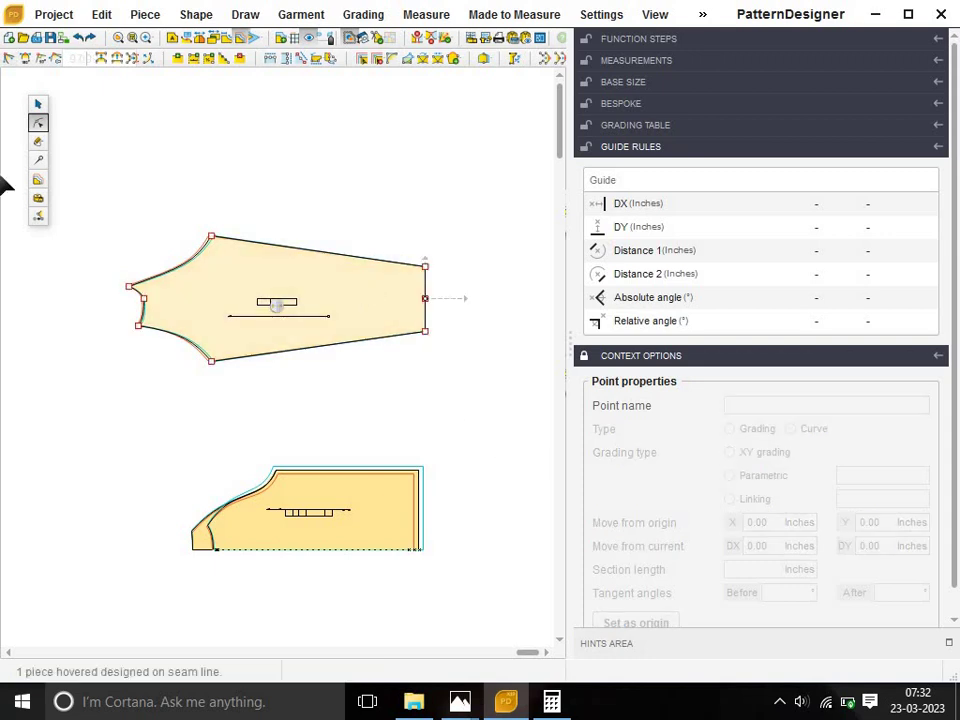
{"action": "left_click", "coordinate": [38, 179]}
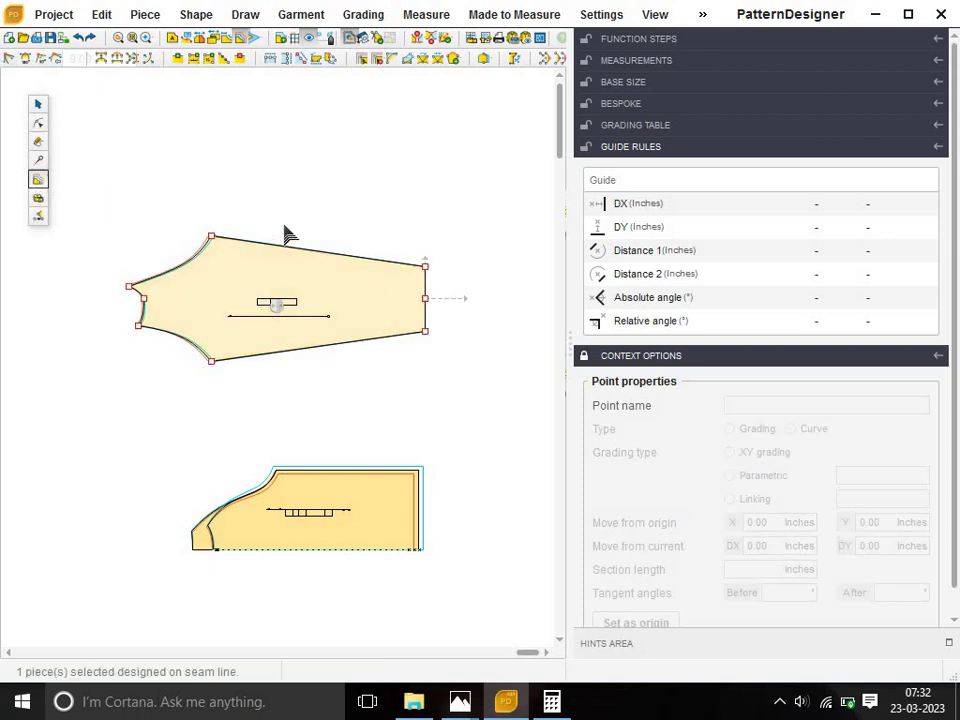
{"action": "left_click", "coordinate": [447, 278]}
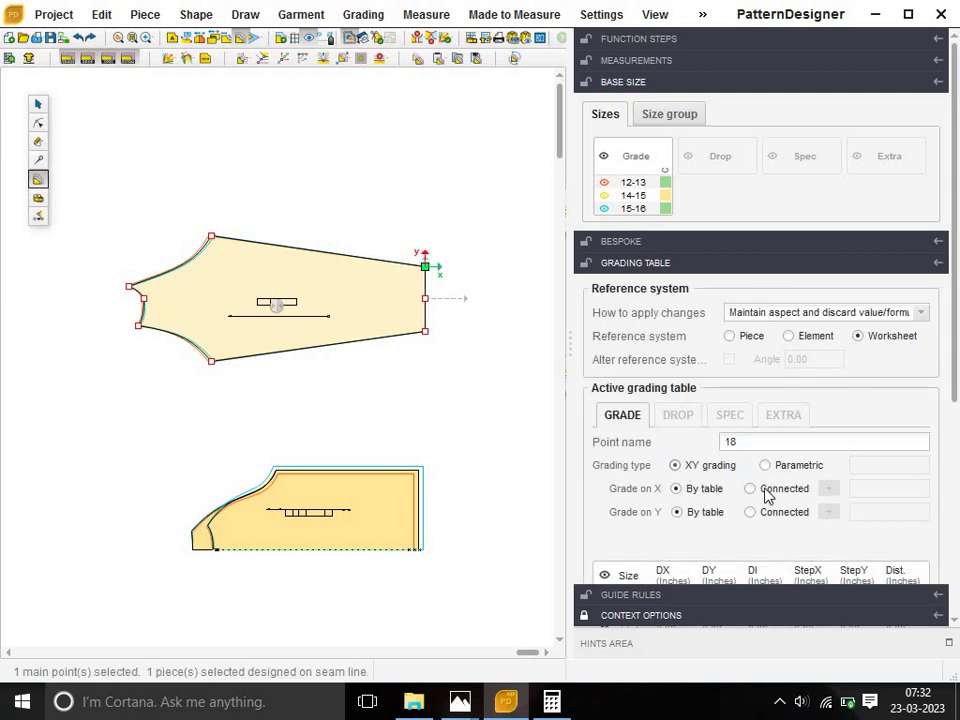
{"action": "scroll", "coordinate": [836, 540], "scroll_direction": "down", "scroll_amount": 4}
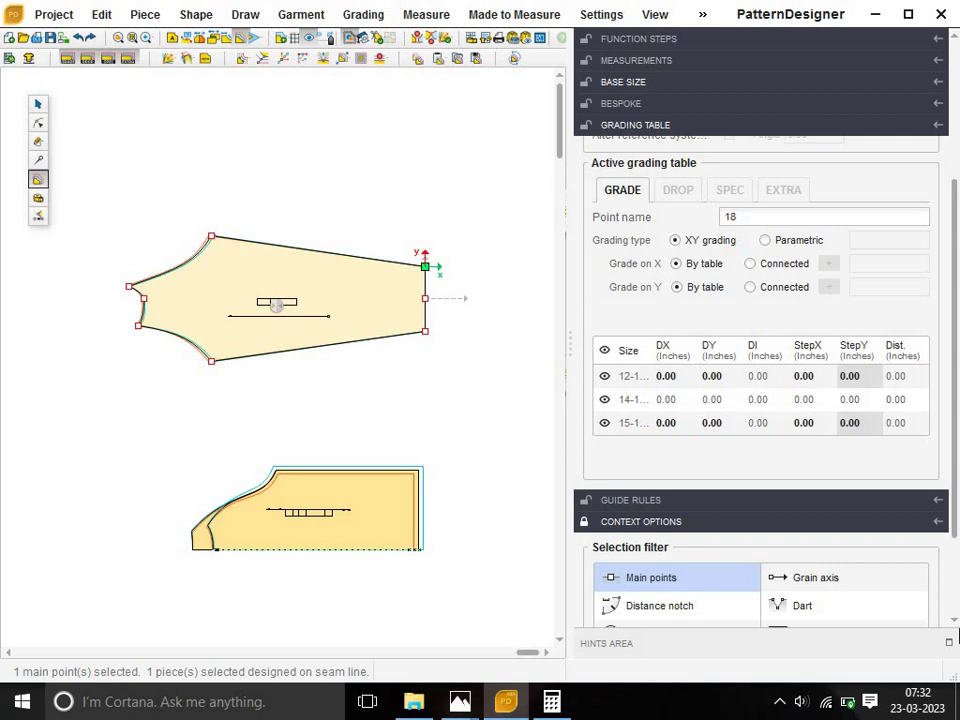
{"action": "key", "text": "BackSpace"}
{"action": "type", "text": ".25"}
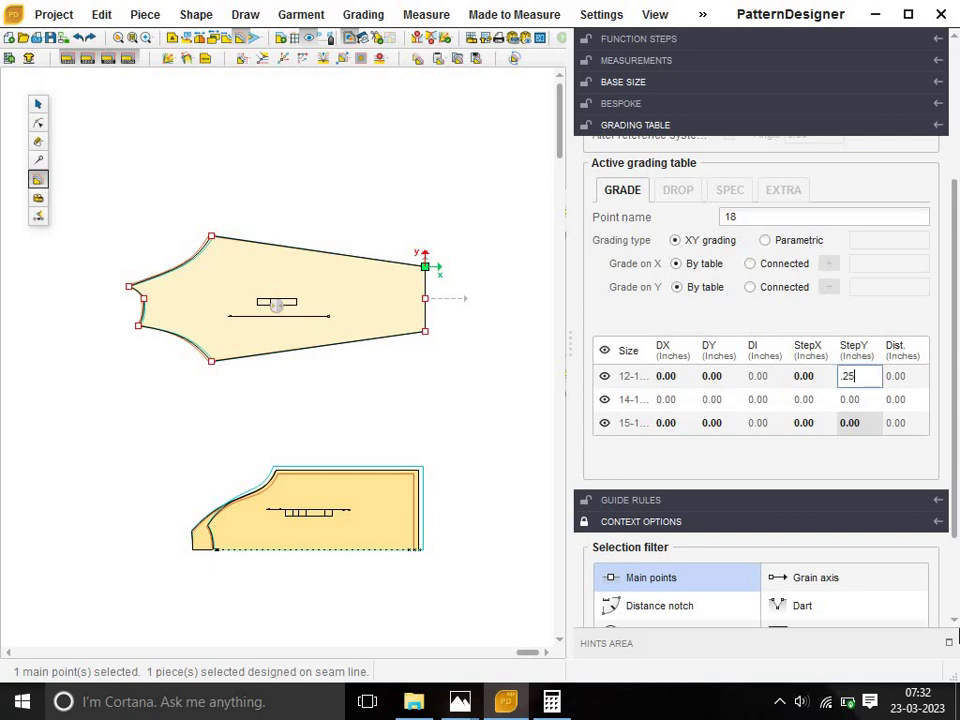
{"action": "key", "text": "Return"}
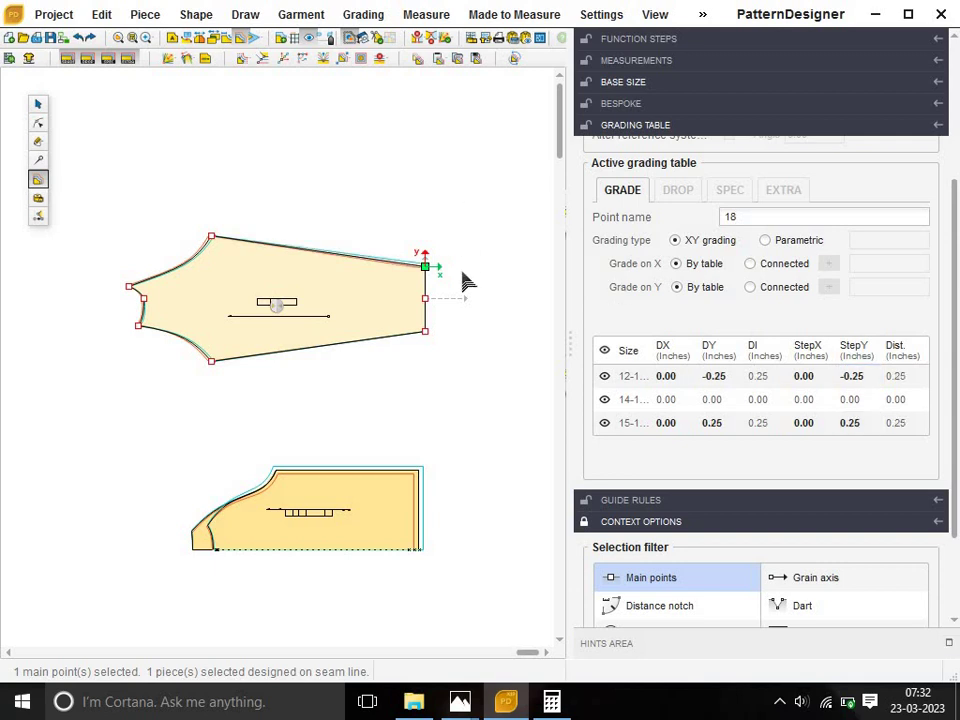
Grade the sleeve's bottom hem corner -0.25 inch per size in Y
{"action": "scroll", "coordinate": [463, 289], "scroll_direction": "up", "scroll_amount": 2}
{"action": "scroll", "coordinate": [463, 289], "scroll_direction": "up", "scroll_amount": 1}
{"action": "left_click_drag", "start_coordinate": [343, 357], "coordinate": [456, 433]}
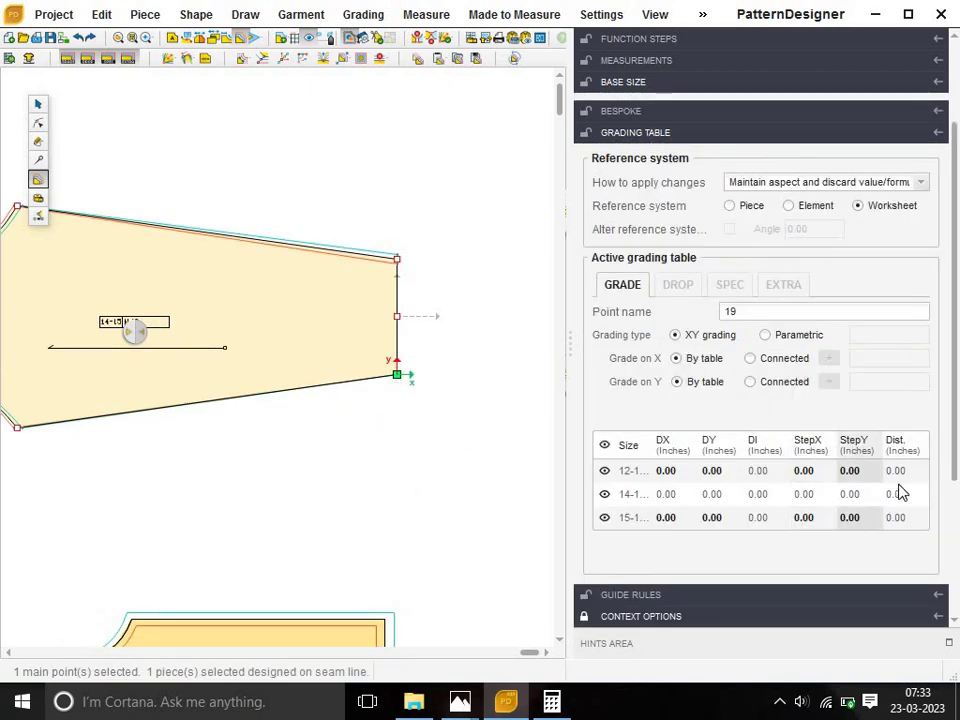
{"action": "type", "text": "-.25"}
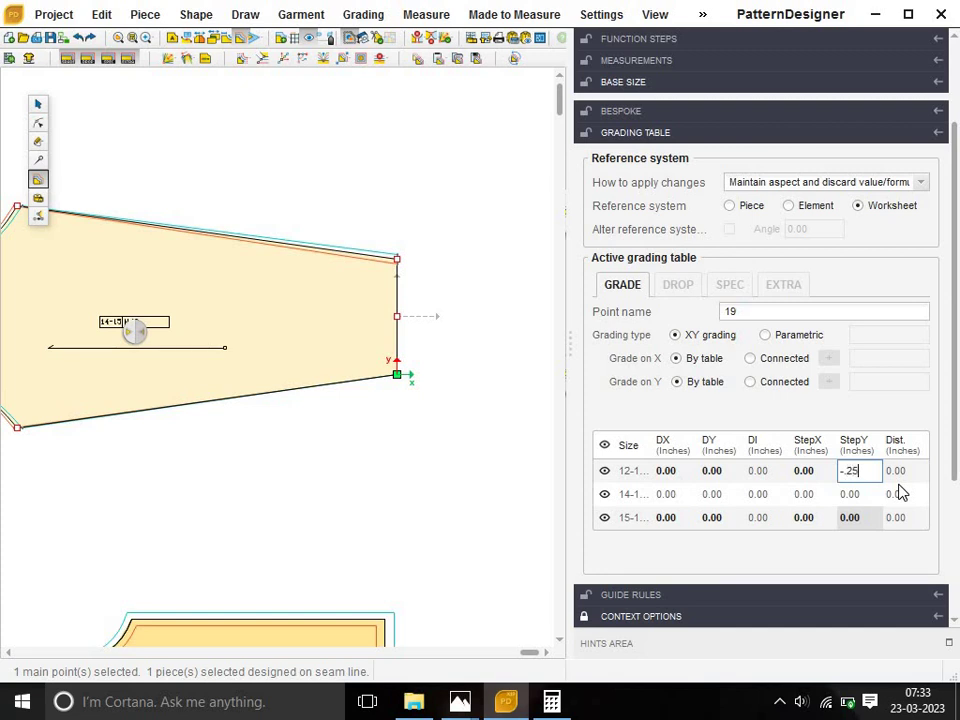
{"action": "key", "text": "Return"}
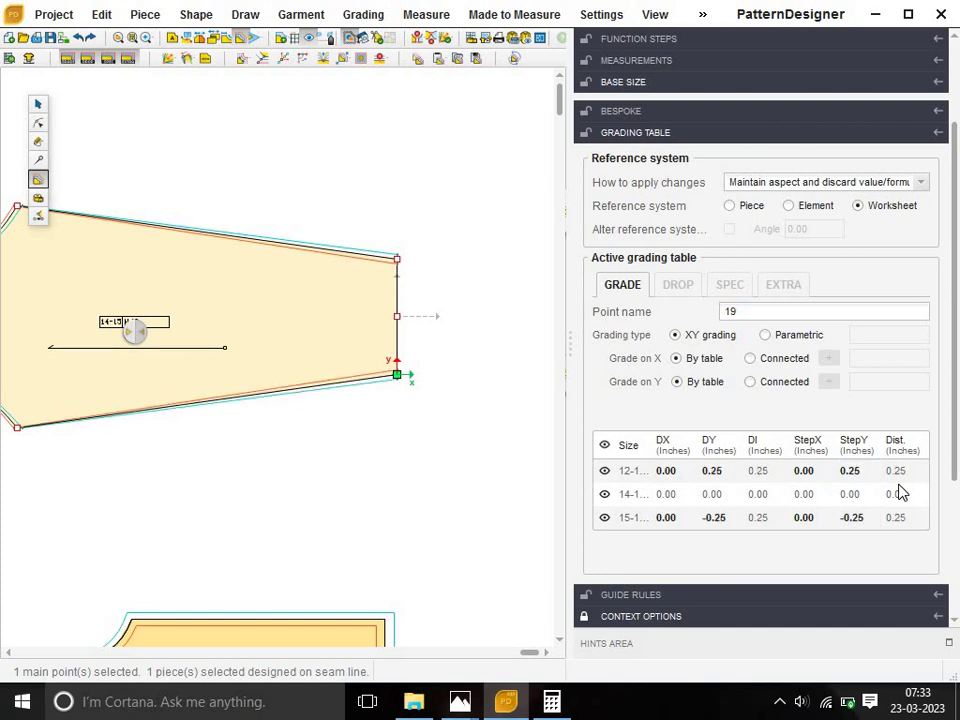
{"action": "scroll", "coordinate": [223, 375], "scroll_direction": "down", "scroll_amount": 2}
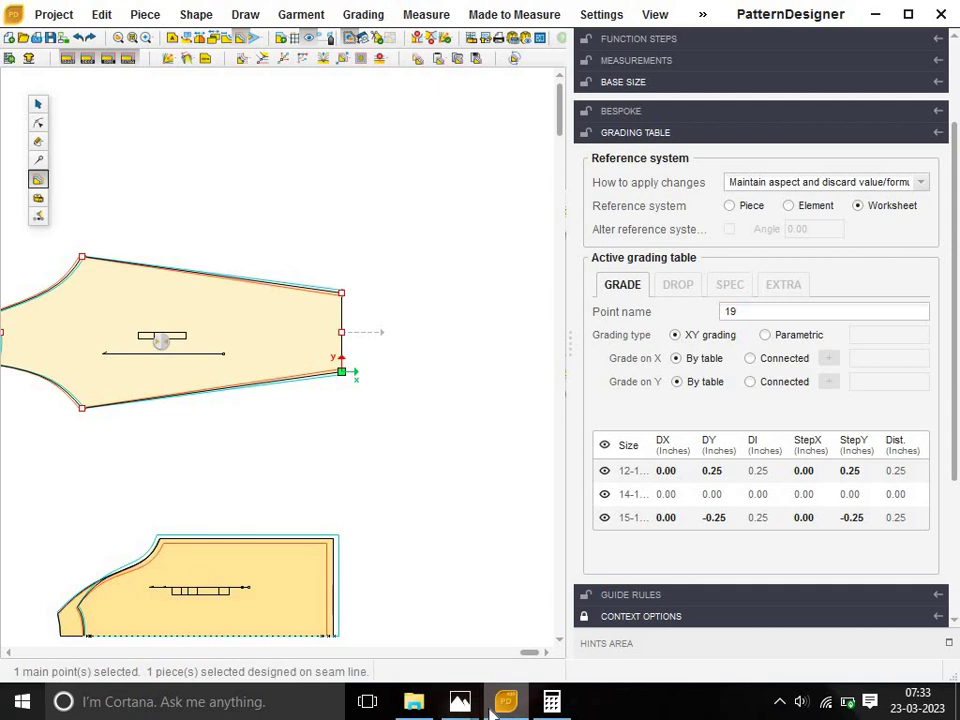
{"action": "mouse_move", "coordinate": [460, 701]}
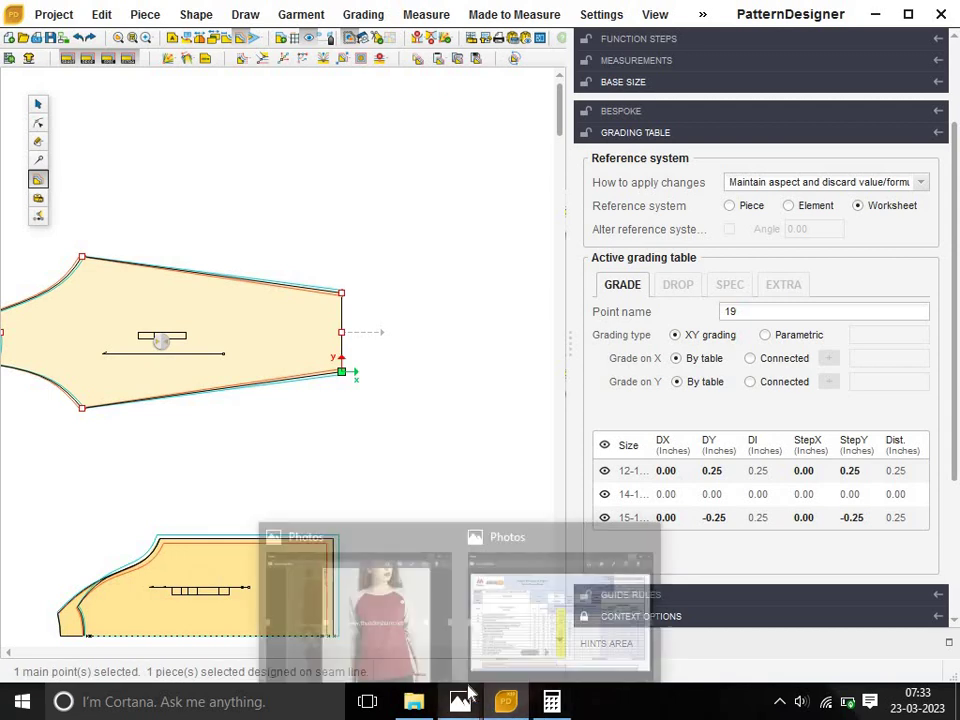
{"action": "left_click", "coordinate": [500, 643]}
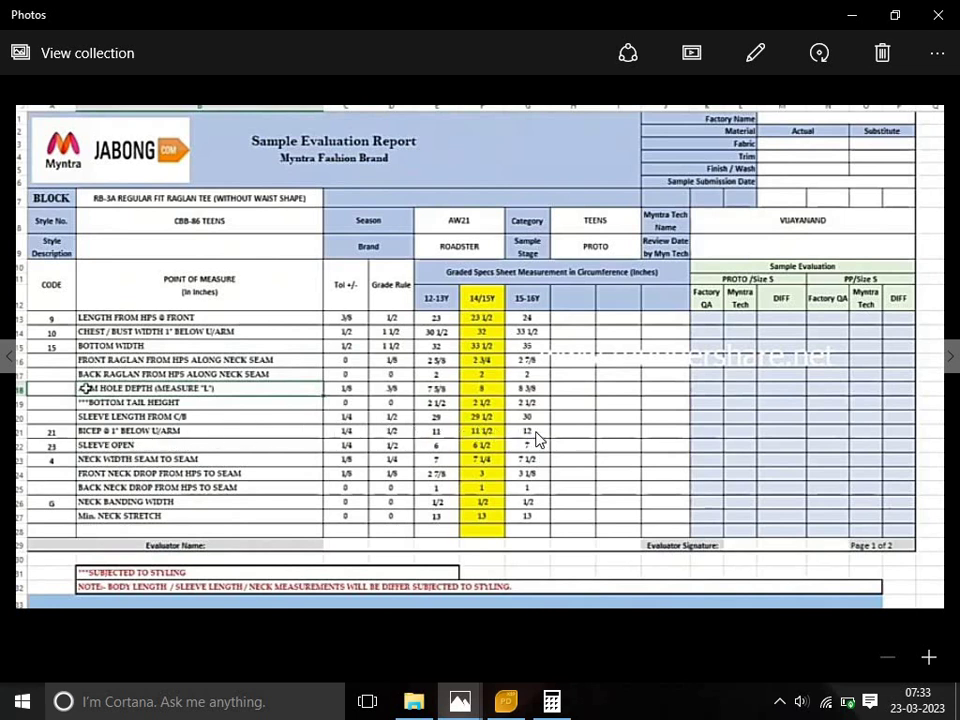
{"action": "left_click", "coordinate": [858, 16]}
{"action": "left_click_drag", "start_coordinate": [70, 242], "coordinate": [107, 279]}
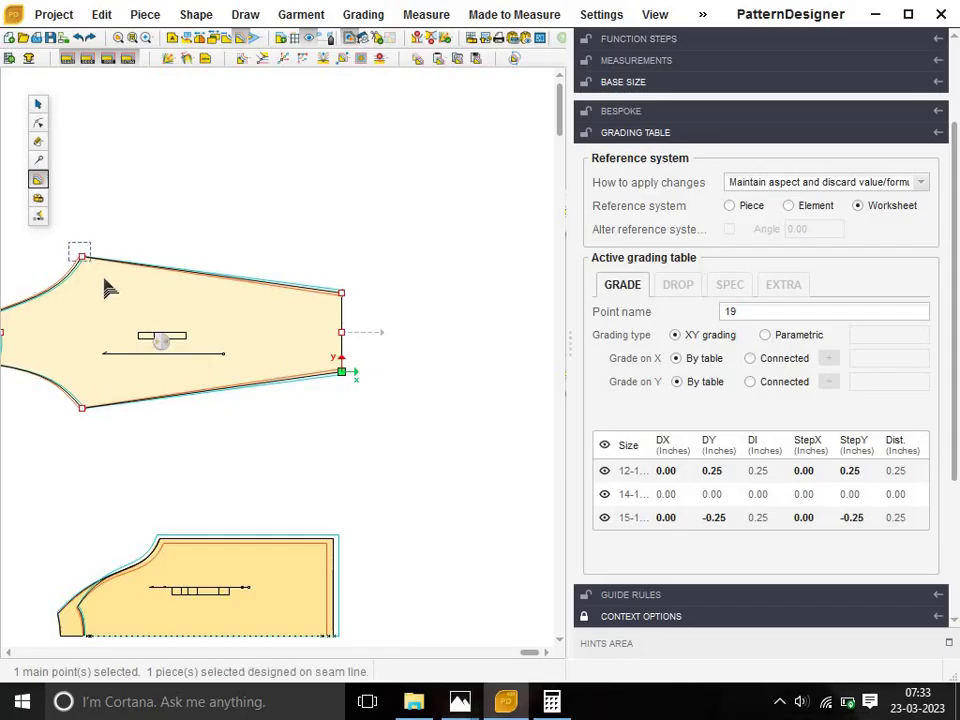
Grade sleeve underarm corners 10 and 11 by 0.25 and -0.25 inch per size in Y
{"action": "left_click", "coordinate": [845, 447]}
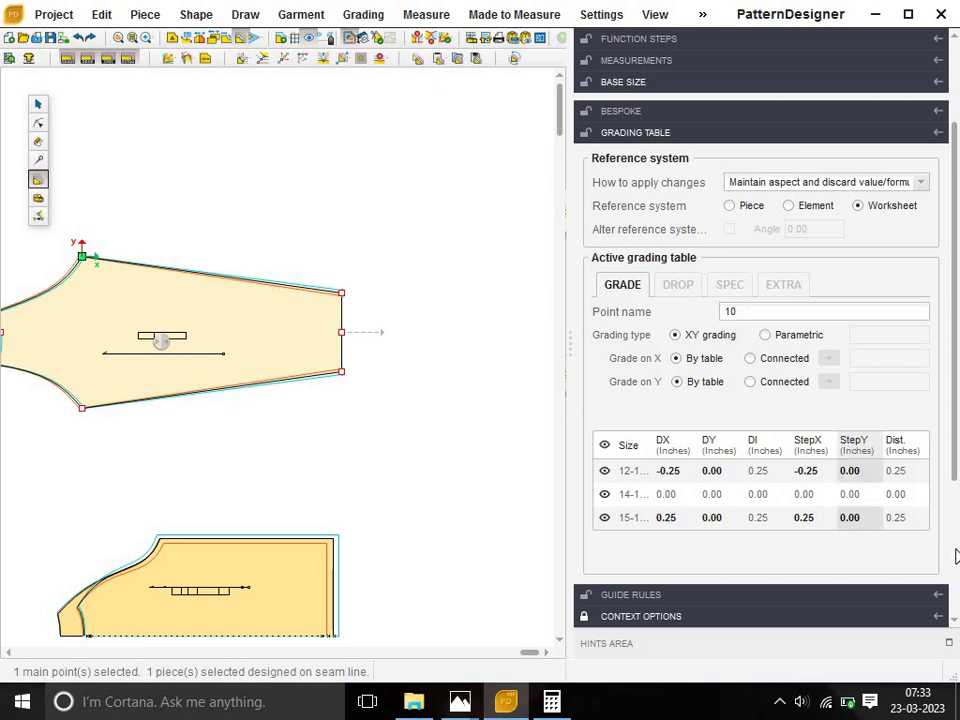
{"action": "key", "text": "BackSpace"}
{"action": "type", "text": ".25"}
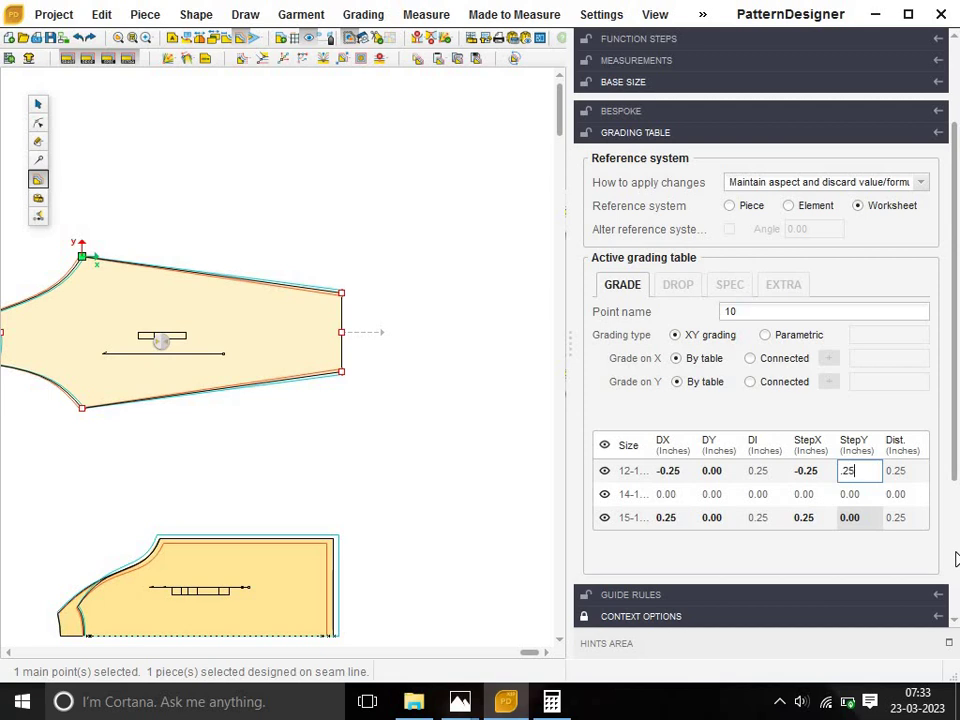
{"action": "key", "text": "Return"}
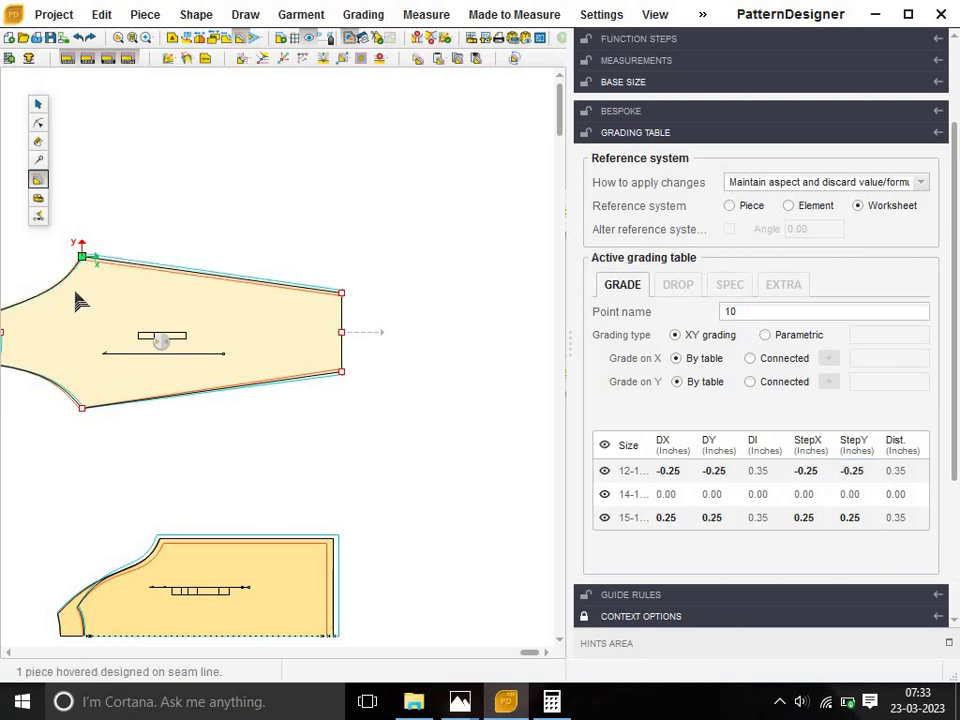
{"action": "scroll", "coordinate": [82, 270], "scroll_direction": "up", "scroll_amount": 2}
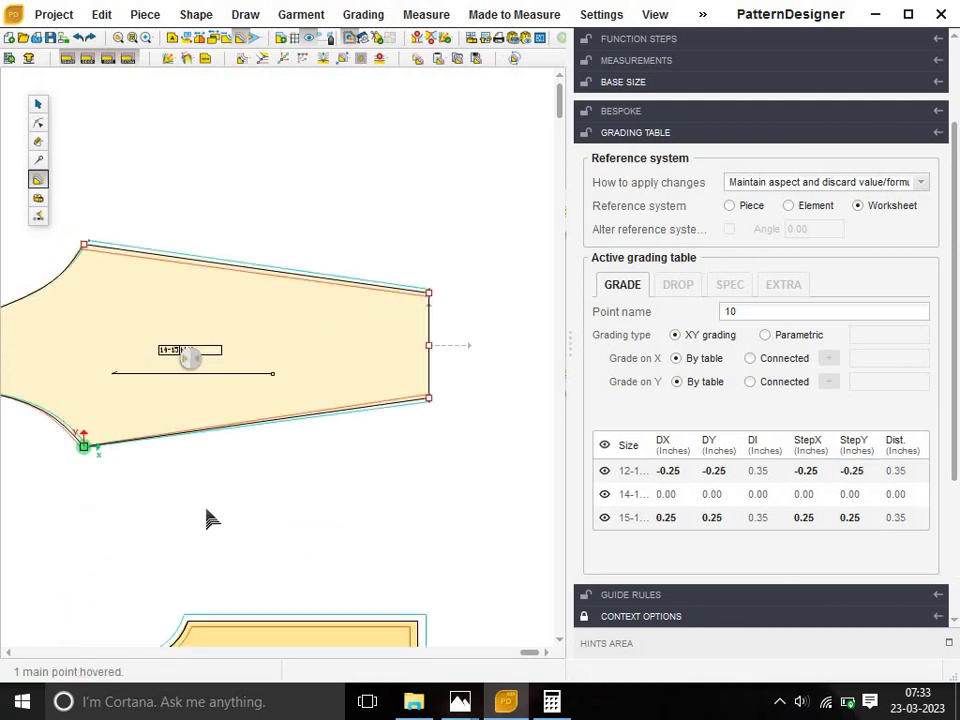
{"action": "left_click", "coordinate": [84, 446]}
{"action": "left_click", "coordinate": [857, 450]}
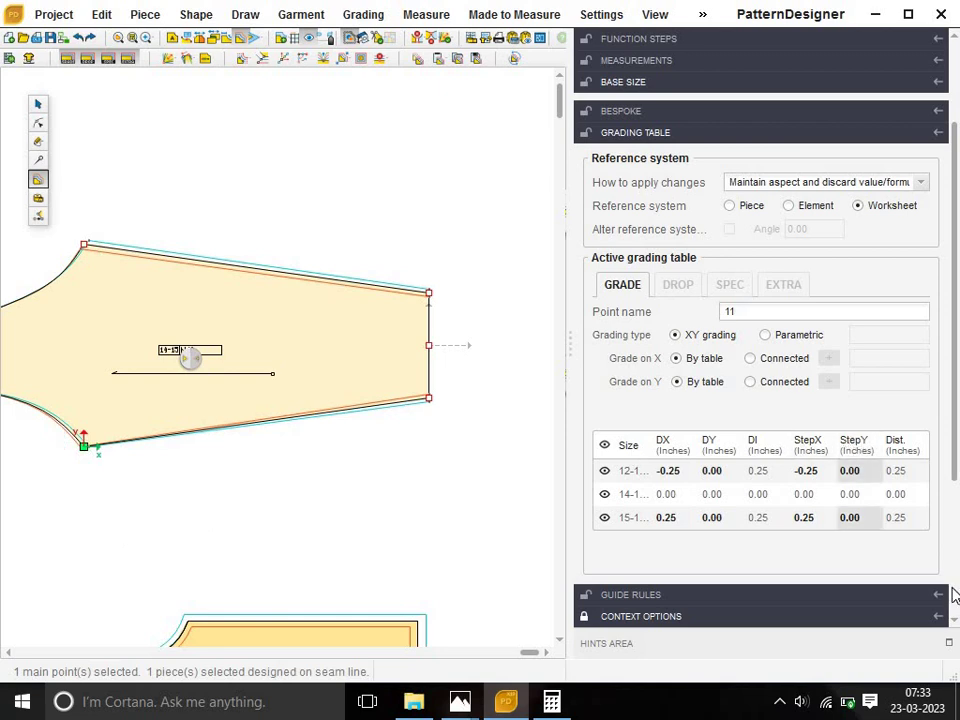
{"action": "type", "text": "-.25"}
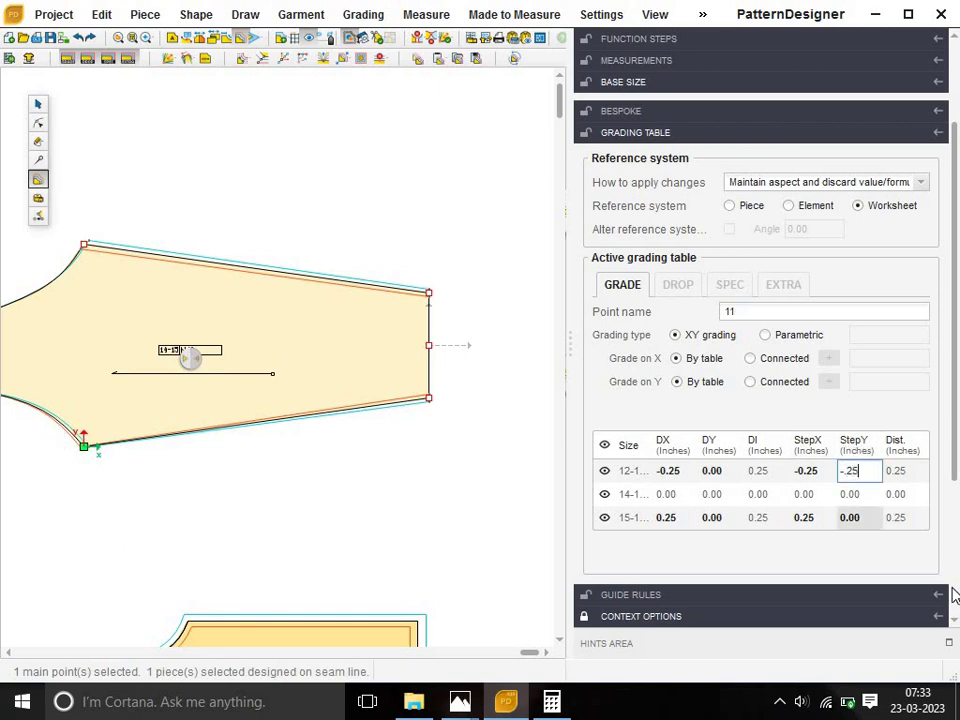
{"action": "key", "text": "Return"}
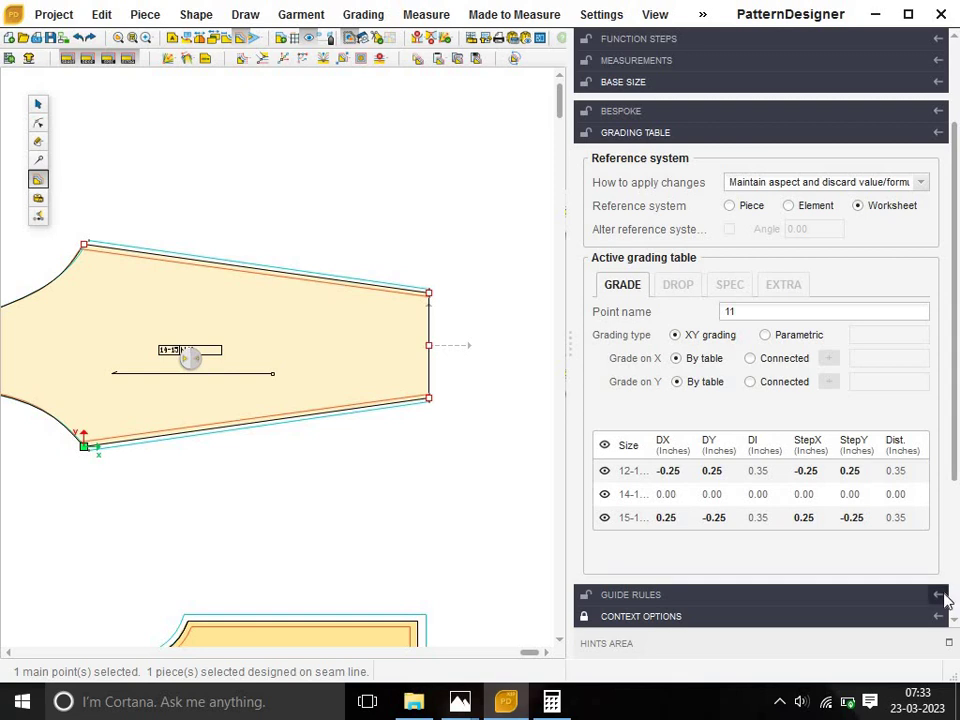
{"action": "scroll", "coordinate": [138, 510], "scroll_direction": "up", "scroll_amount": 2}
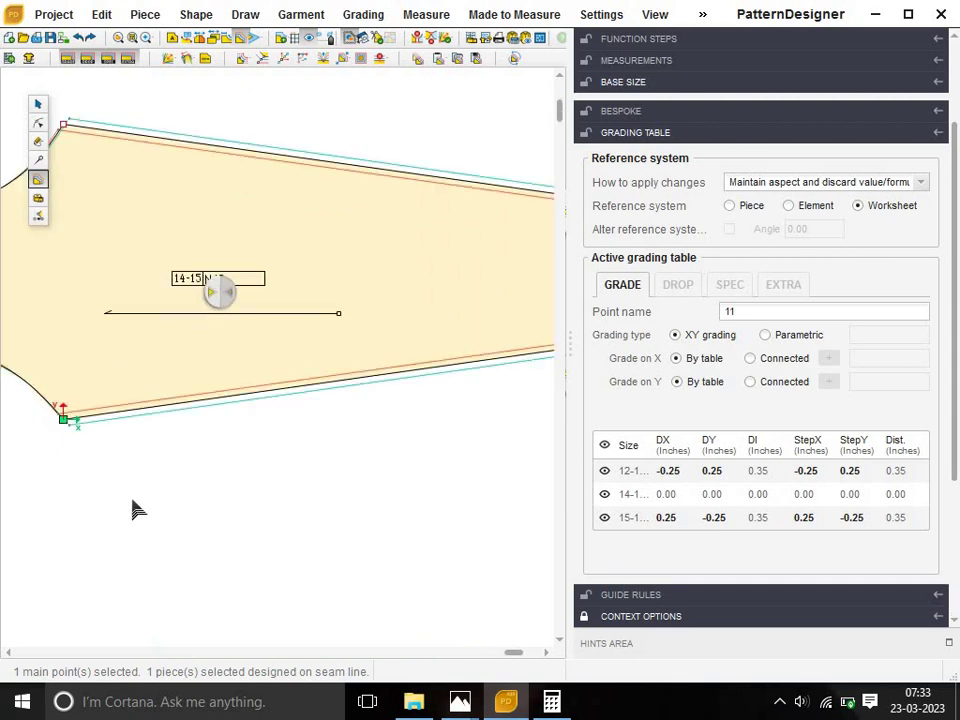
{"action": "scroll", "coordinate": [138, 510], "scroll_direction": "down", "scroll_amount": 3}
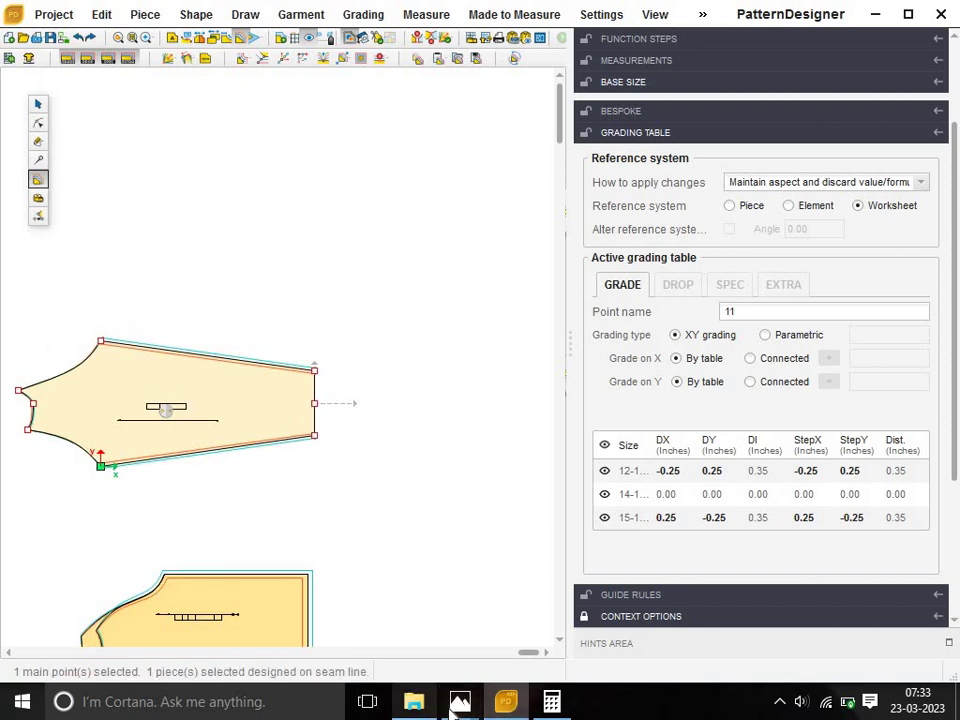
{"action": "mouse_move", "coordinate": [460, 701]}
{"action": "left_click", "coordinate": [528, 615]}
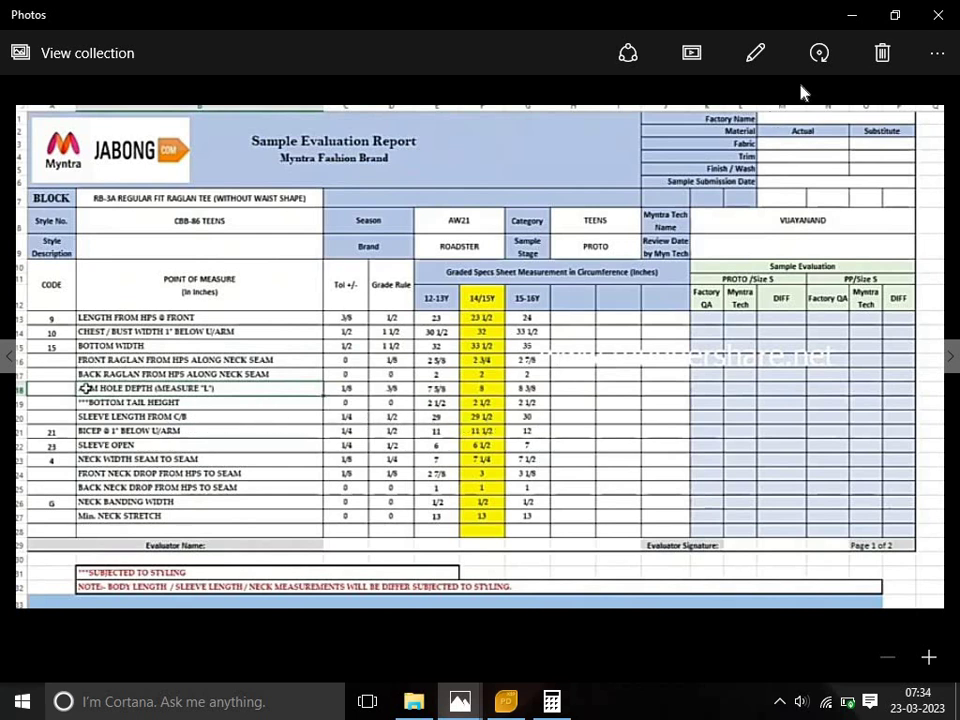
{"action": "left_click", "coordinate": [851, 19]}
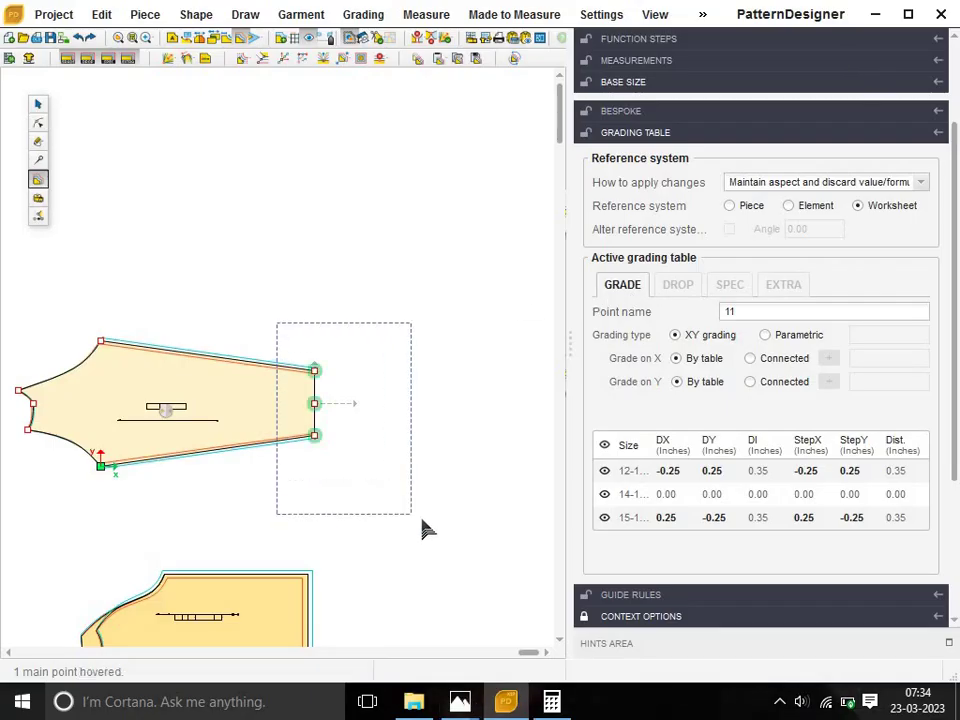
Grade the three sleeve hem points 0.5 inch per size in X (-0.50, 0.00, 0.50), then zoom to fit
{"action": "left_click_drag", "start_coordinate": [308, 324], "coordinate": [420, 524]}
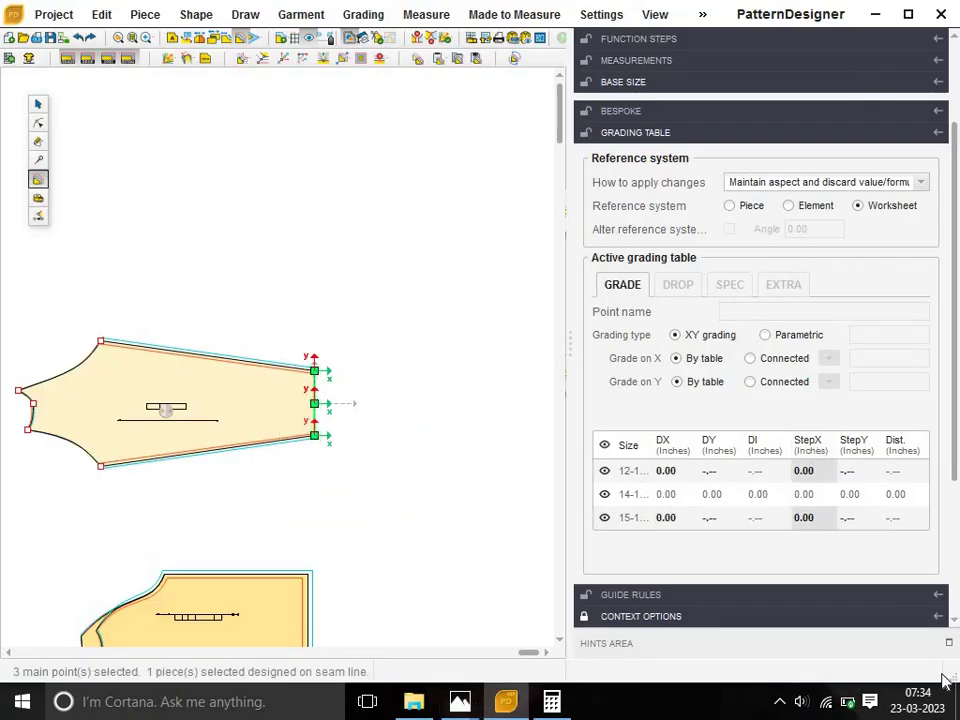
{"action": "key", "text": "F2"}
{"action": "type", "text": ".5"}
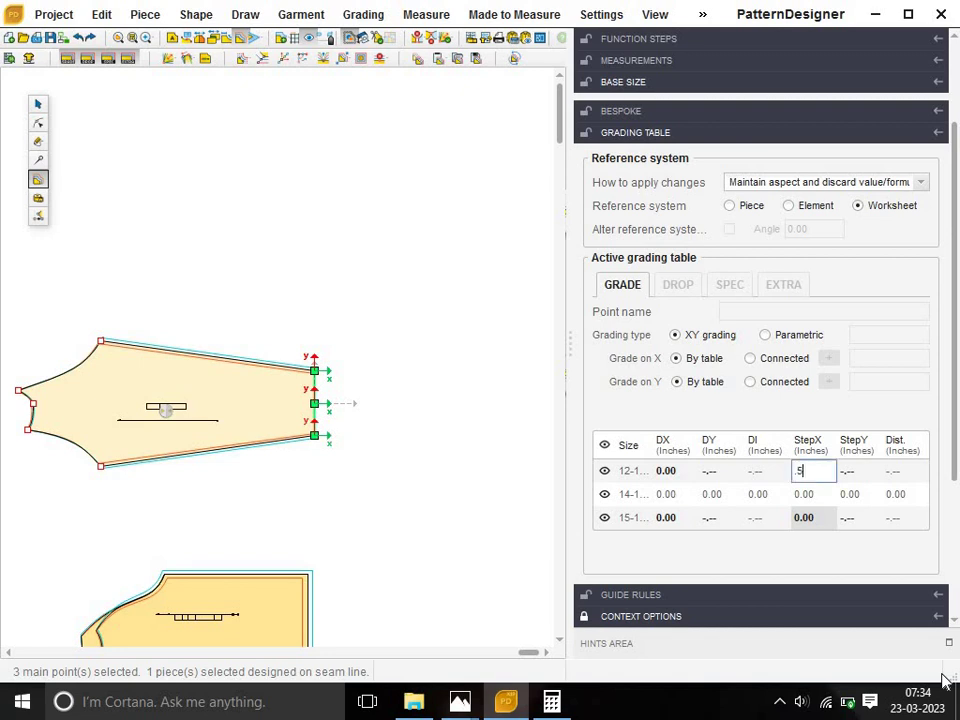
{"action": "key", "text": "Return"}
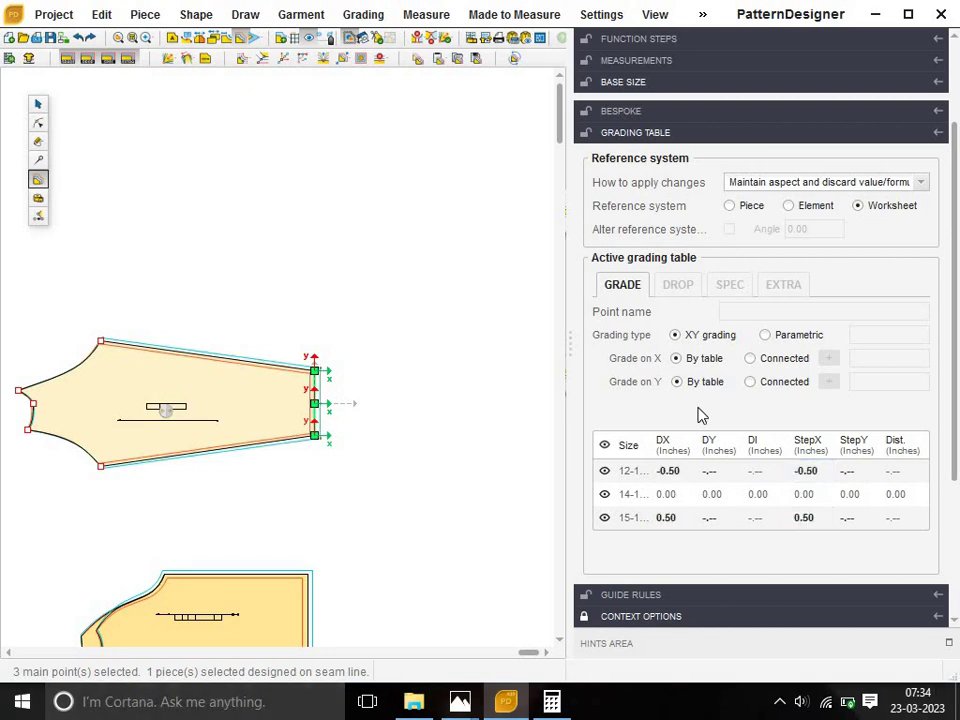
{"action": "left_click", "coordinate": [297, 517]}
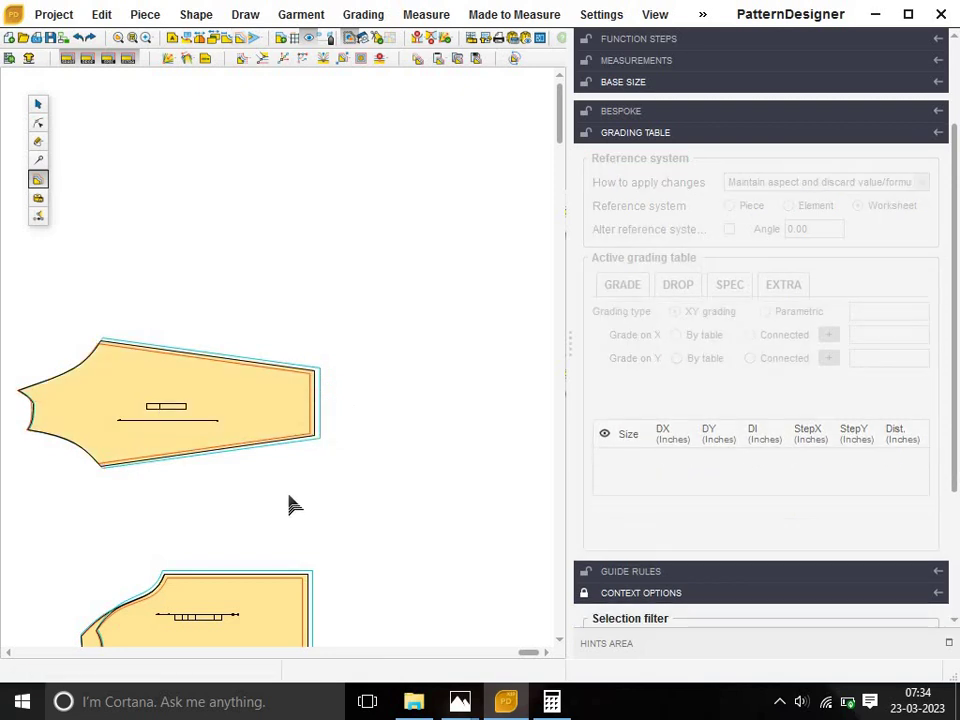
{"action": "left_click", "coordinate": [131, 39]}
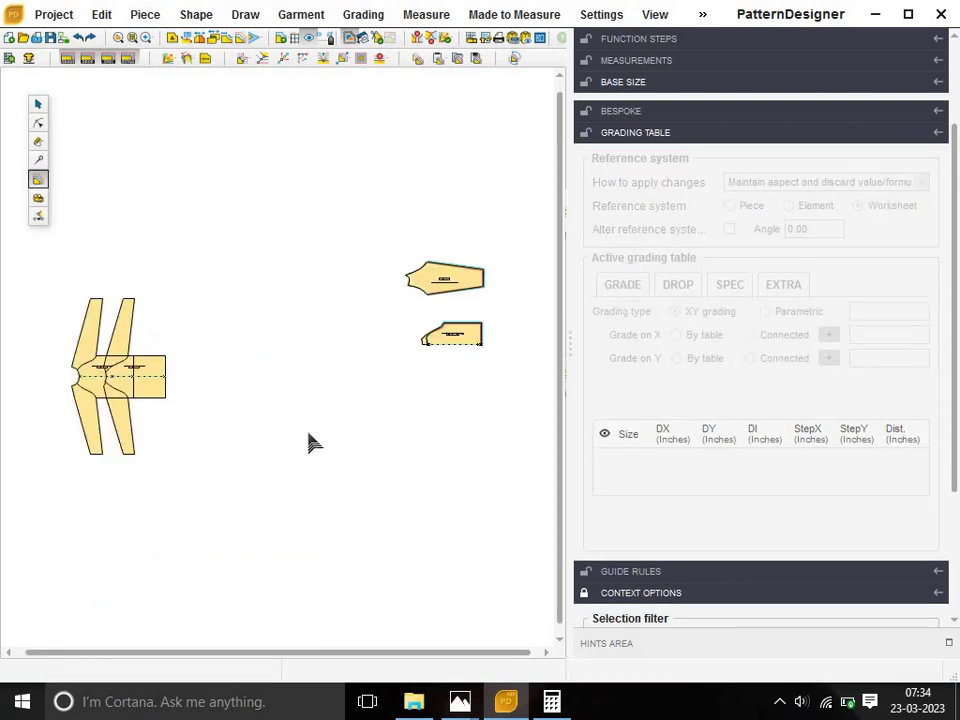
Delete the two pattern pieces on the left of the layout
{"action": "left_click", "coordinate": [38, 105]}
{"action": "left_click_drag", "start_coordinate": [186, 219], "coordinate": [52, 498]}
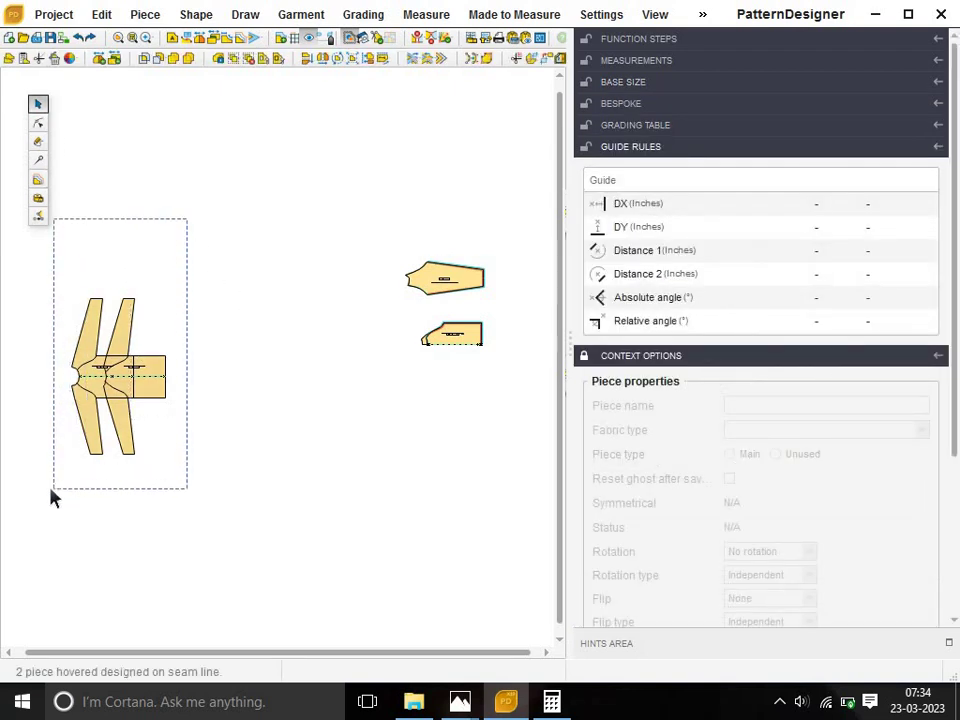
{"action": "key", "text": "Delete"}
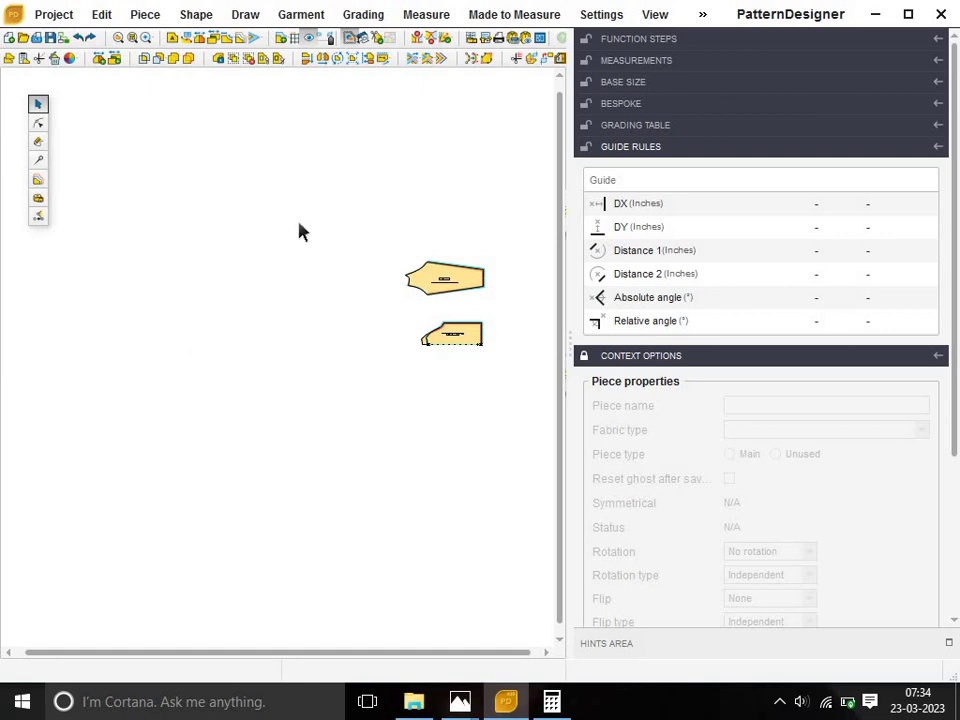
Arrange the pieces in a column with the sleeve on top and the front above the back
{"action": "left_click", "coordinate": [452, 340]}
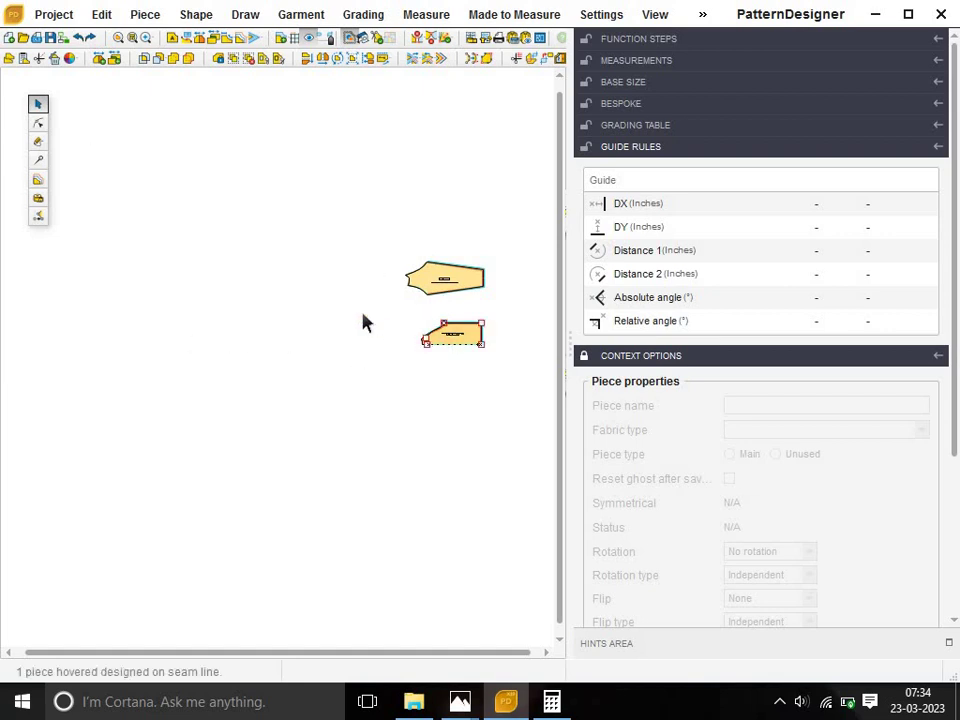
{"action": "left_click", "coordinate": [410, 385]}
{"action": "left_click_drag", "start_coordinate": [369, 317], "coordinate": [362, 282]}
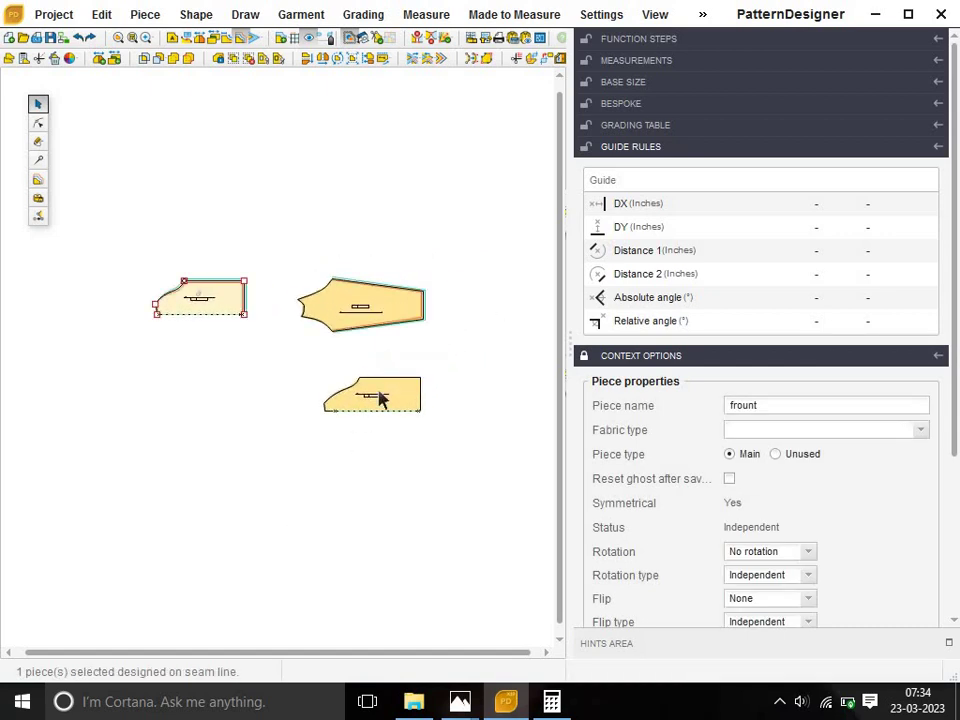
{"action": "mouse_move", "coordinate": [380, 398]}
{"action": "left_mouse_down"}
{"action": "mouse_move", "coordinate": [236, 392]}
{"action": "mouse_move", "coordinate": [366, 435]}
{"action": "mouse_move", "coordinate": [410, 412]}
{"action": "left_mouse_up"}
{"action": "left_click_drag", "start_coordinate": [332, 326], "coordinate": [307, 231]}
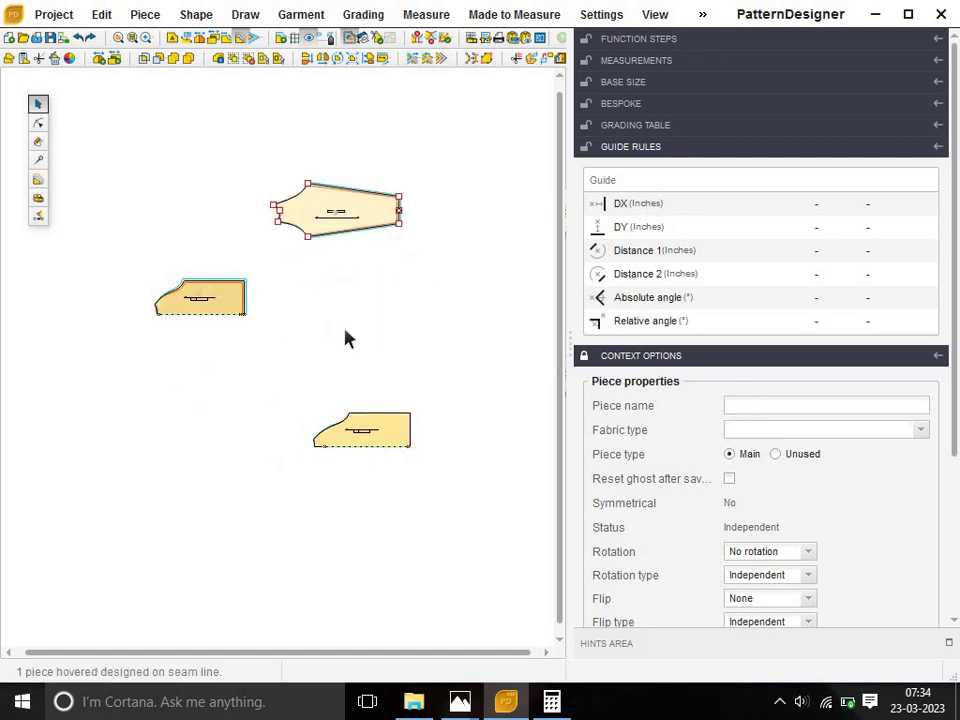
{"action": "left_click_drag", "start_coordinate": [205, 300], "coordinate": [390, 324]}
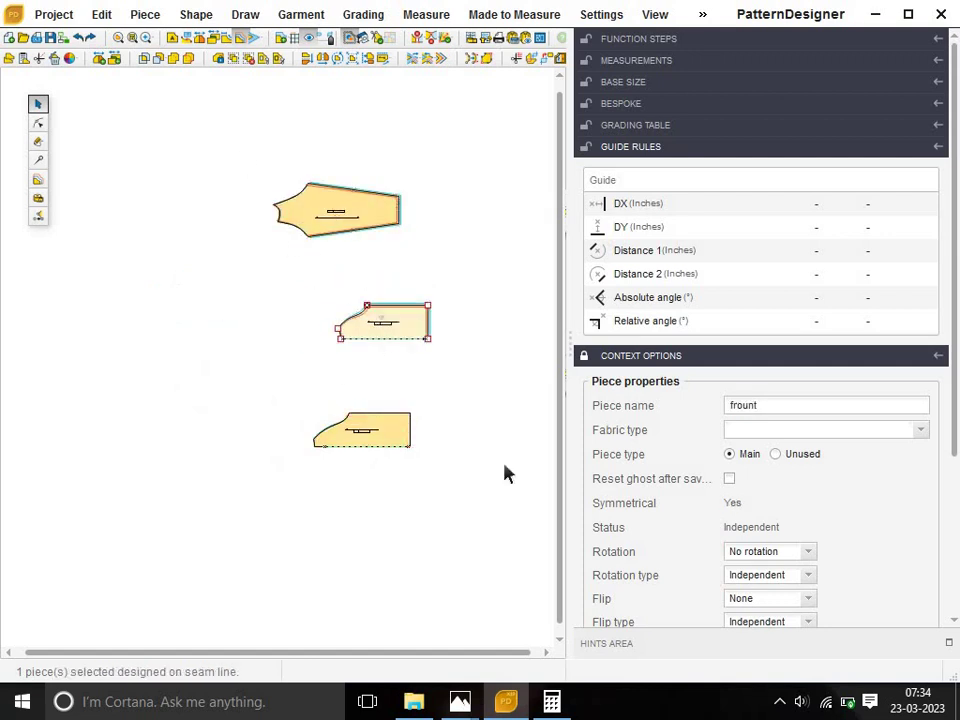
Select the front and back pieces and unfold them into full mirrored shapes
{"action": "left_click_drag", "start_coordinate": [246, 294], "coordinate": [542, 531]}
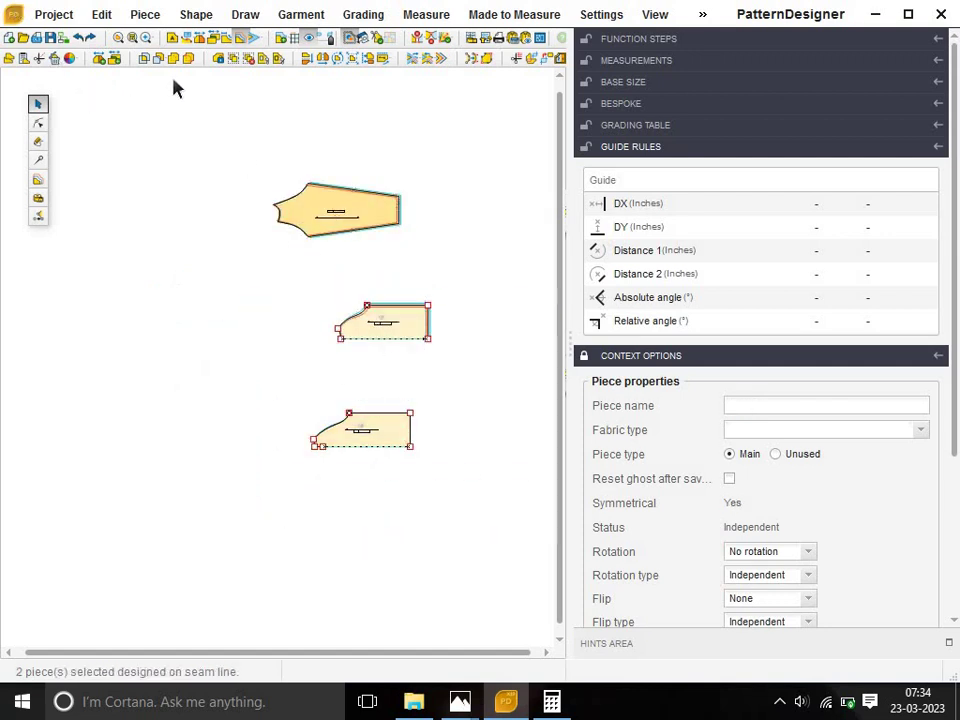
{"action": "left_click", "coordinate": [199, 41]}
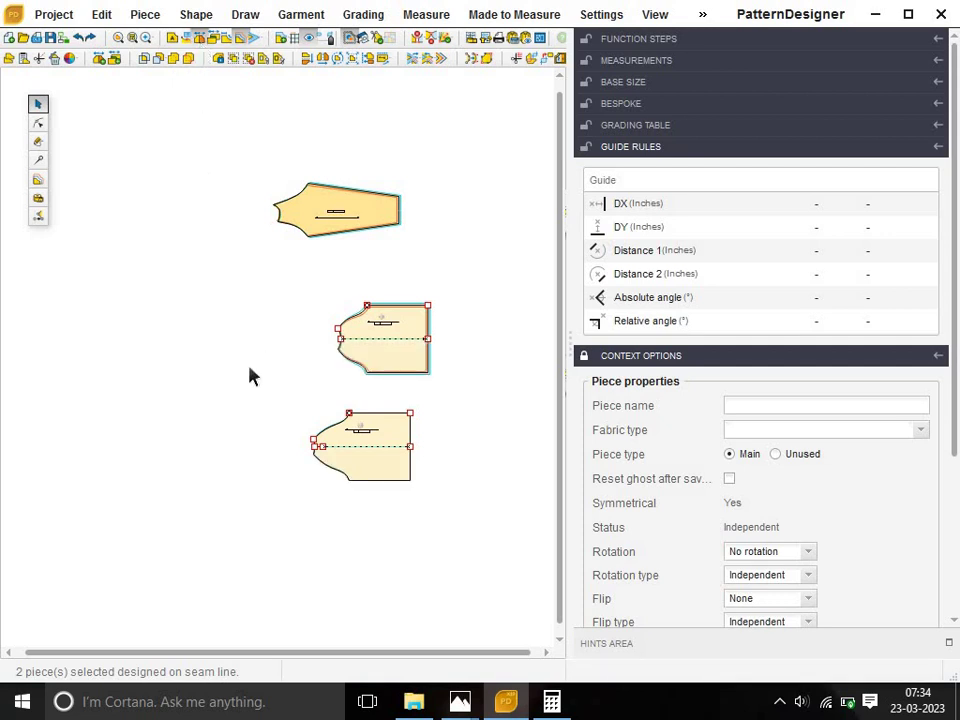
{"action": "left_click", "coordinate": [466, 322]}
{"action": "scroll", "coordinate": [468, 325], "scroll_direction": "up", "scroll_amount": 1}
{"action": "scroll", "coordinate": [466, 327], "scroll_direction": "up", "scroll_amount": 1}
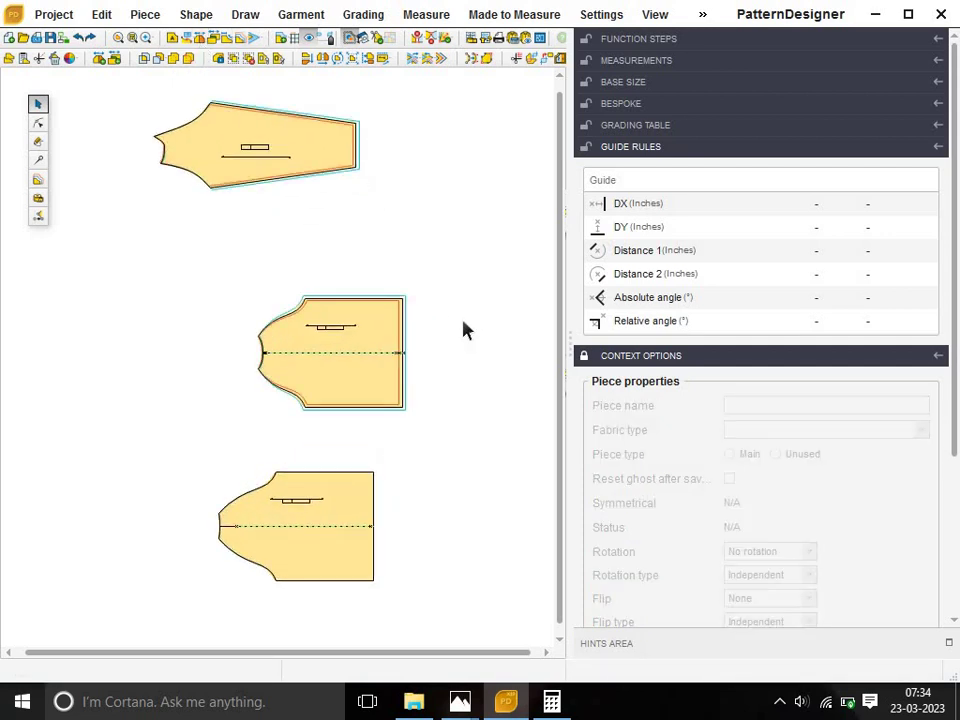
{"action": "scroll", "coordinate": [465, 330], "scroll_direction": "up", "scroll_amount": 1}
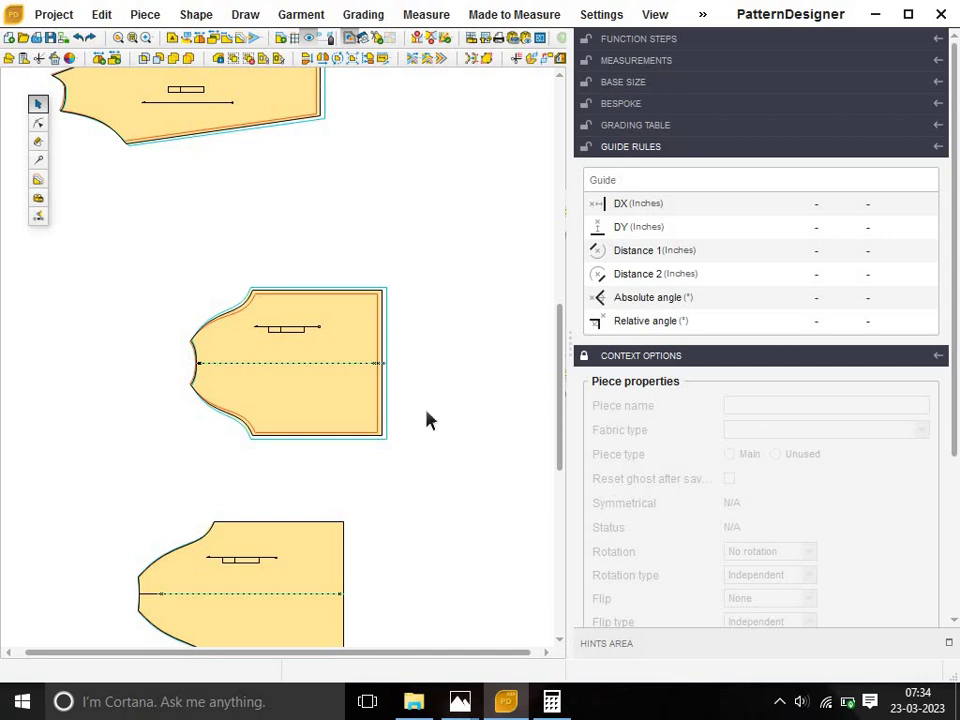
Move the back piece directly under the front and show its seam allowance outline
{"action": "left_click", "coordinate": [311, 551]}
{"action": "left_click_drag", "start_coordinate": [342, 498], "coordinate": [438, 477]}
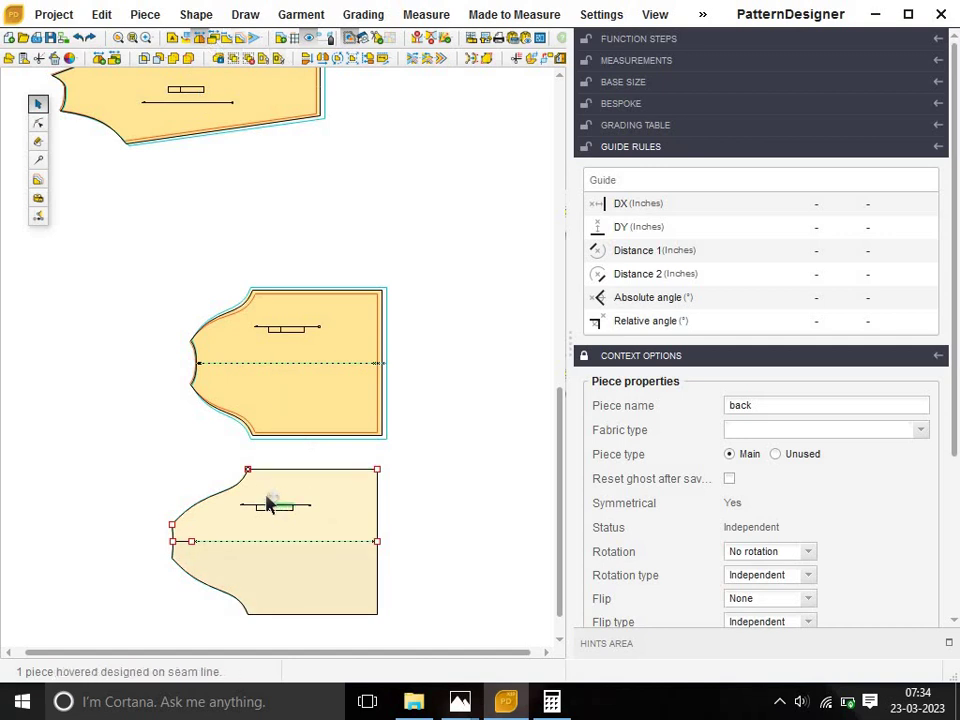
{"action": "left_click", "coordinate": [271, 502]}
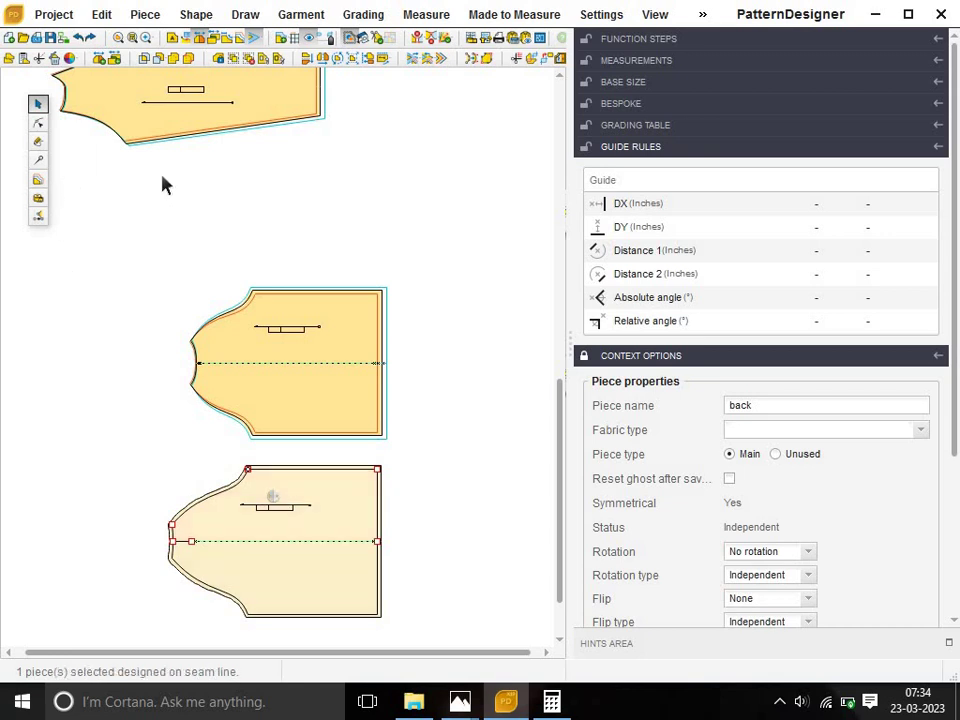
Select the back piece and open its grading table listing sizes 12-13, 14-15 and 15-16
{"action": "scroll", "coordinate": [175, 190], "scroll_direction": "down", "scroll_amount": 1}
{"action": "scroll", "coordinate": [303, 335], "scroll_direction": "down", "scroll_amount": 1}
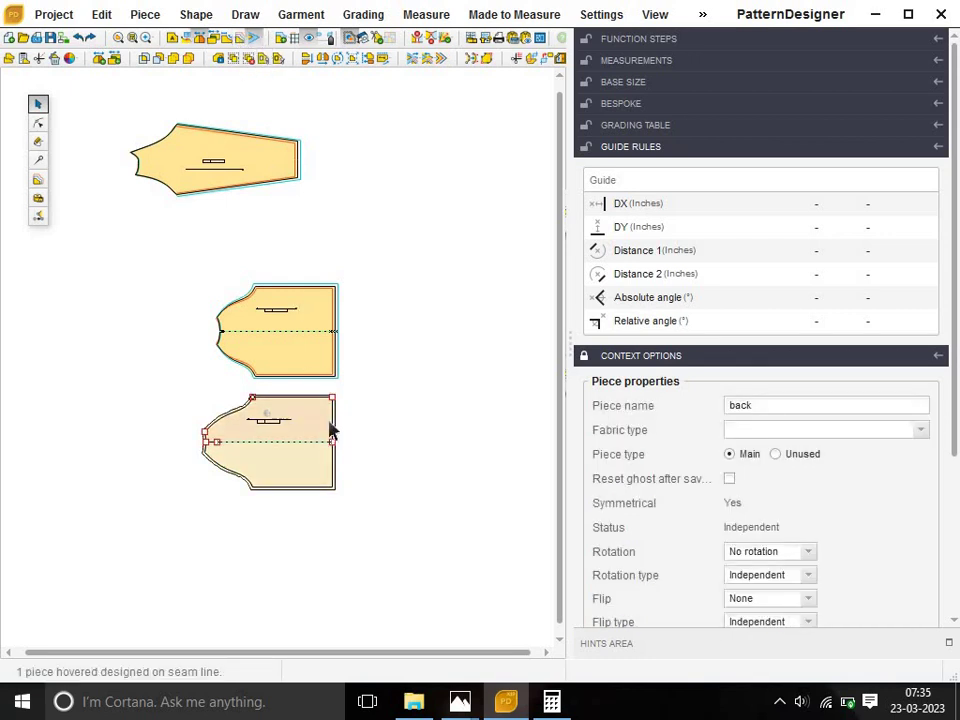
{"action": "scroll", "coordinate": [358, 408], "scroll_direction": "up", "scroll_amount": 1}
{"action": "scroll", "coordinate": [289, 422], "scroll_direction": "up", "scroll_amount": 1}
{"action": "scroll", "coordinate": [285, 425], "scroll_direction": "up", "scroll_amount": 1}
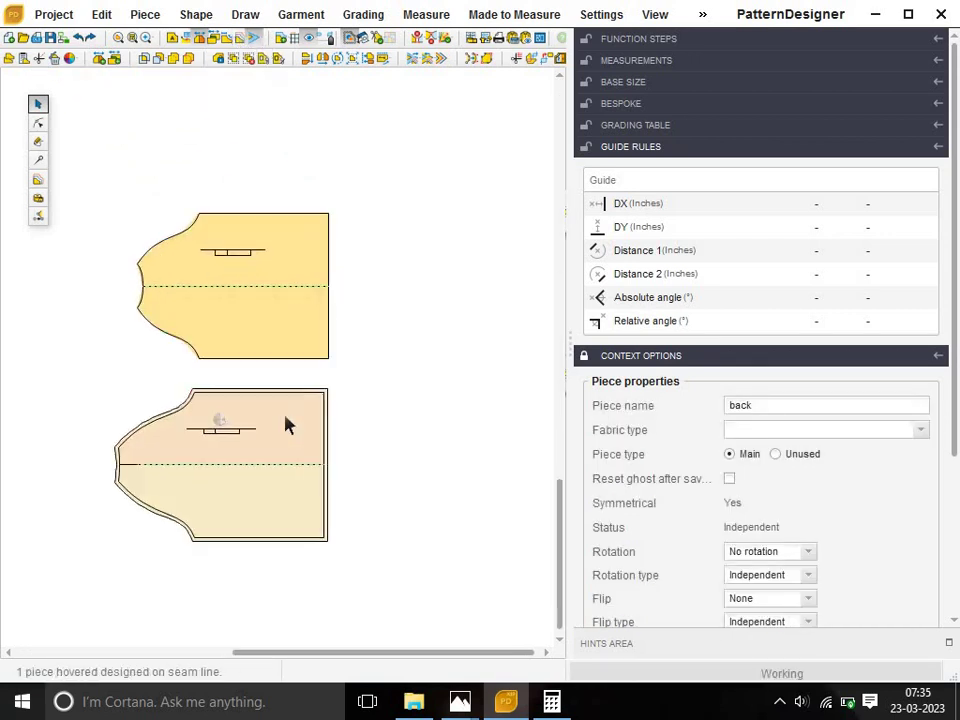
{"action": "scroll", "coordinate": [285, 425], "scroll_direction": "up", "scroll_amount": 1}
{"action": "left_click", "coordinate": [285, 425]}
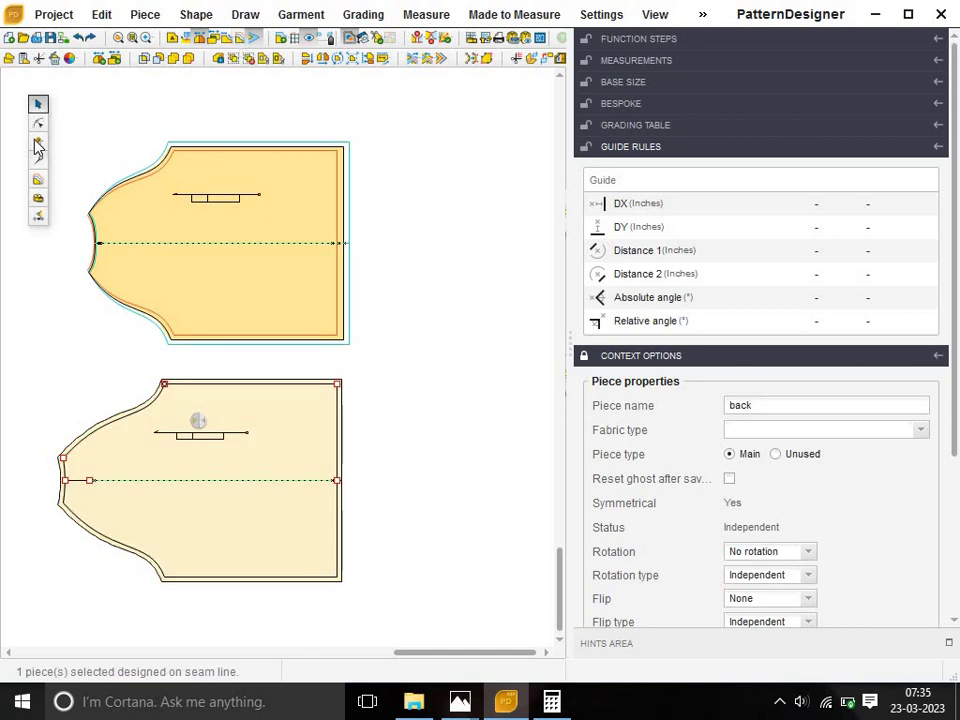
{"action": "left_click", "coordinate": [37, 180]}
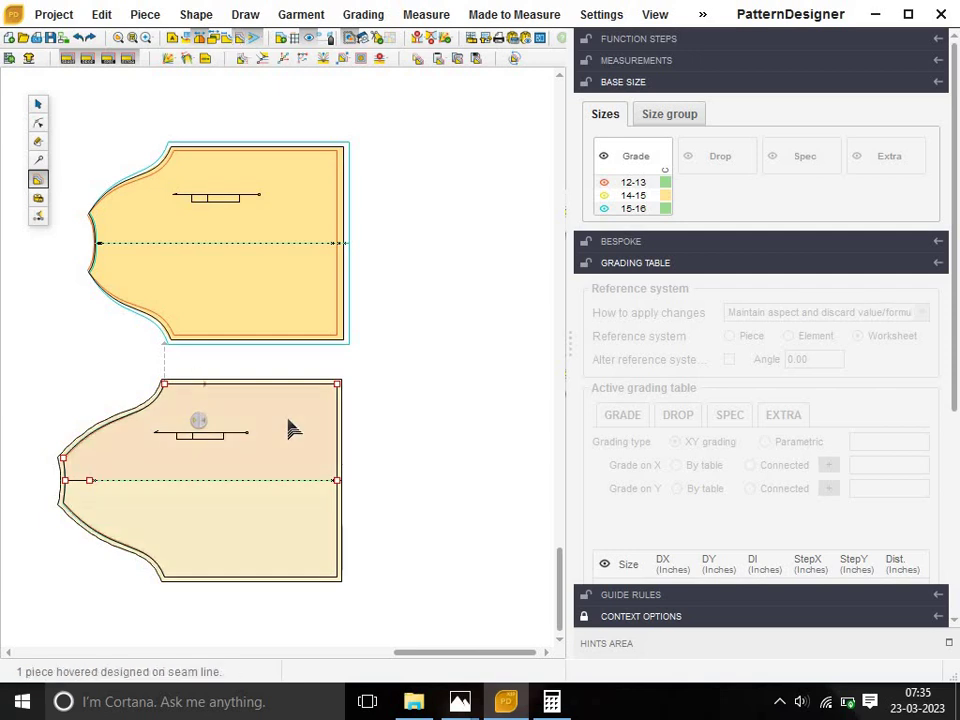
Grade the back's two top corner points with a StepY of -0.5 for the smallest size
{"action": "left_click", "coordinate": [280, 220]}
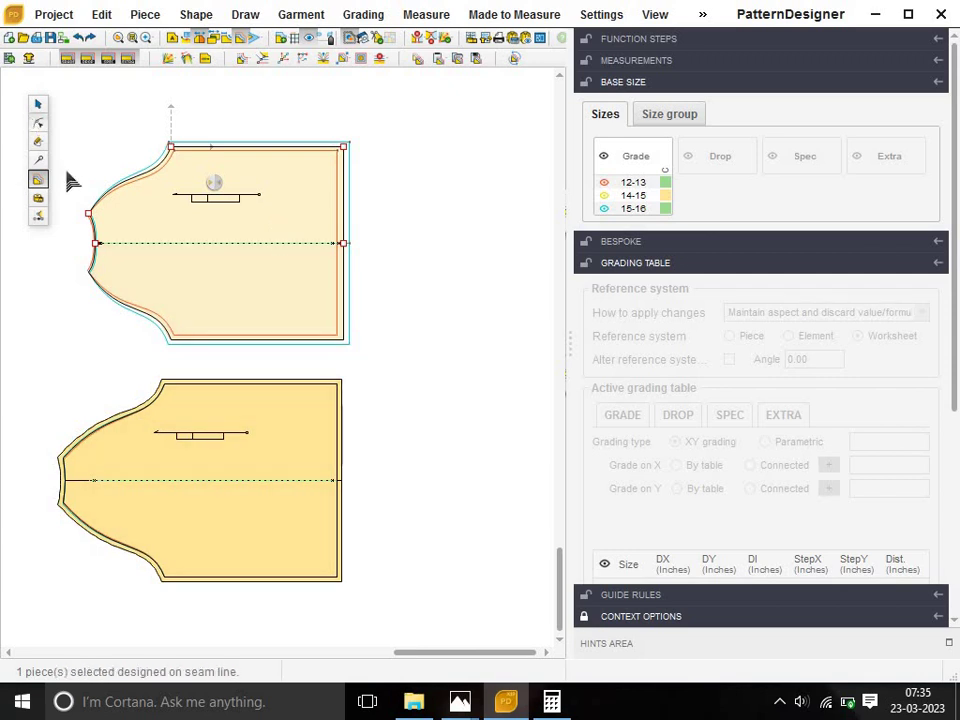
{"action": "left_click", "coordinate": [280, 462]}
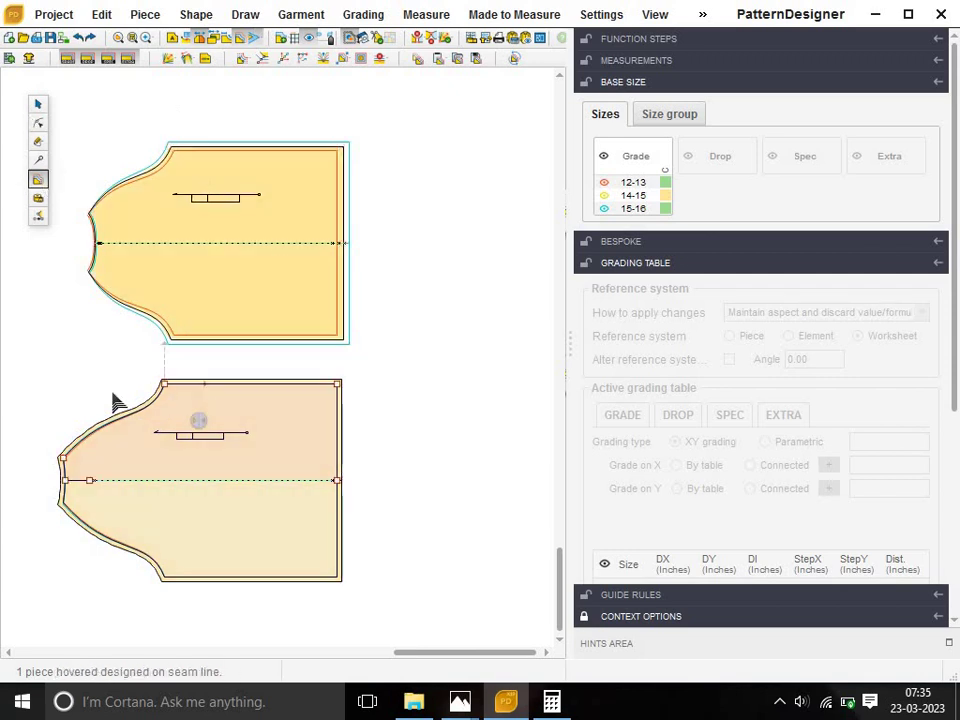
{"action": "left_click_drag", "start_coordinate": [135, 366], "coordinate": [372, 412]}
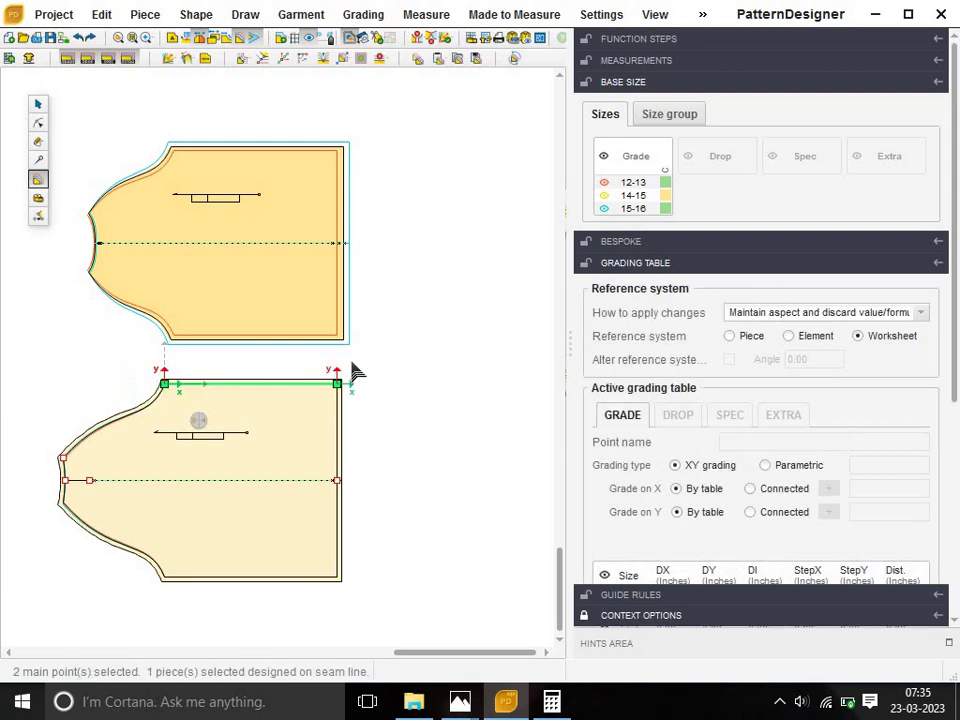
{"action": "scroll", "coordinate": [850, 497], "scroll_direction": "down", "scroll_amount": 3}
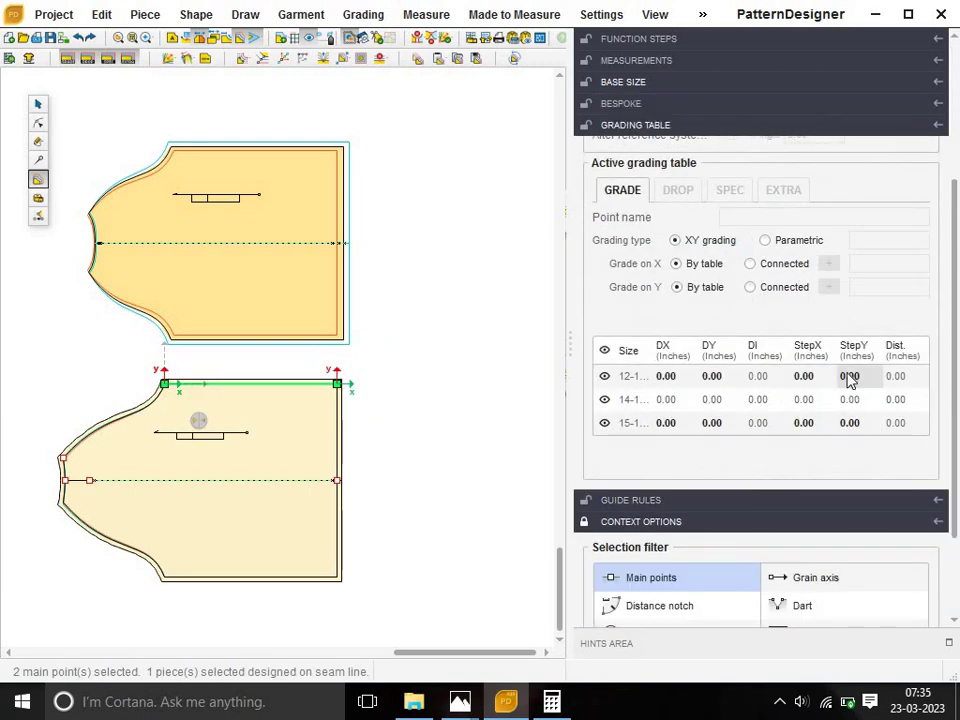
{"action": "left_click", "coordinate": [849, 376]}
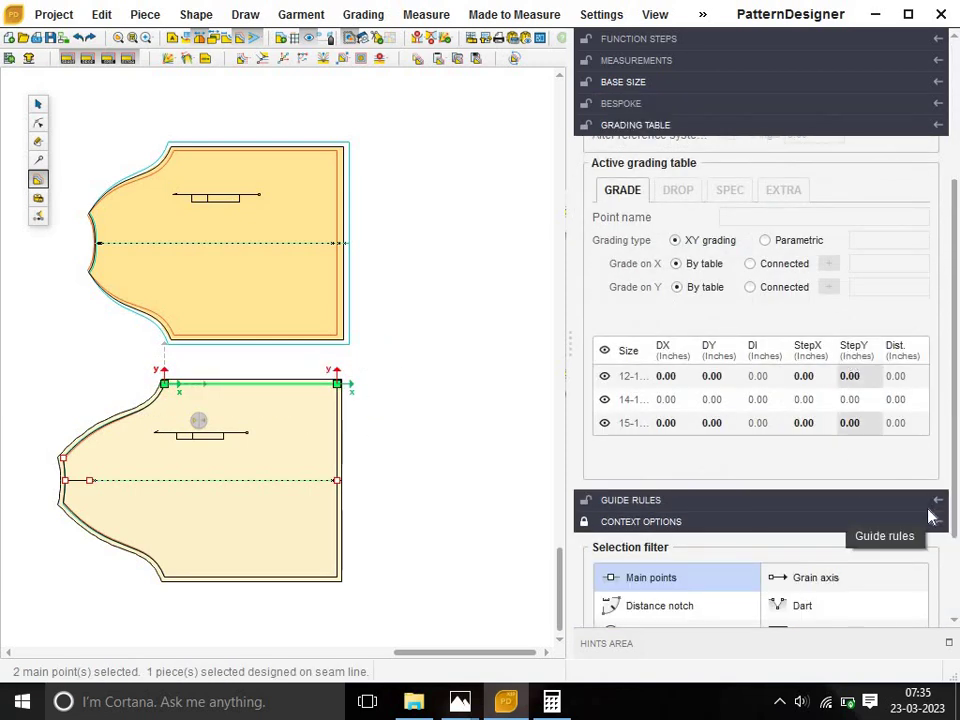
{"action": "type", "text": "-0.5"}
{"action": "key", "text": "Return"}
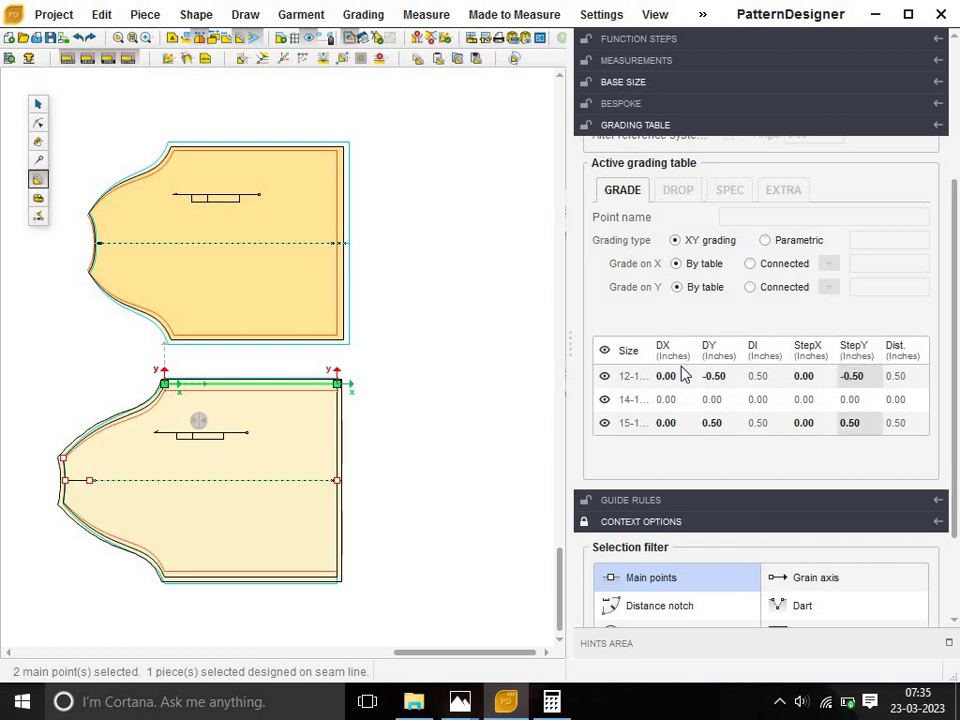
Give the back's two top corner points a StepY of 0.37 for the graded sizes
{"action": "left_click", "coordinate": [186, 171]}
{"action": "left_click_drag", "start_coordinate": [154, 129], "coordinate": [197, 178]}
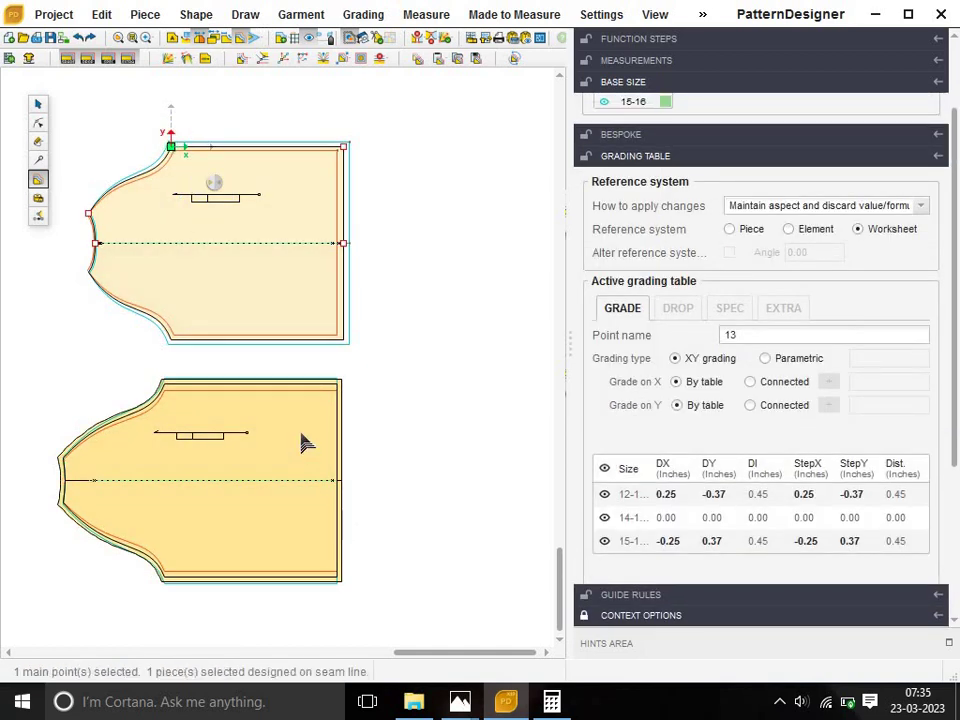
{"action": "left_click", "coordinate": [207, 398]}
{"action": "left_click_drag", "start_coordinate": [150, 378], "coordinate": [369, 433]}
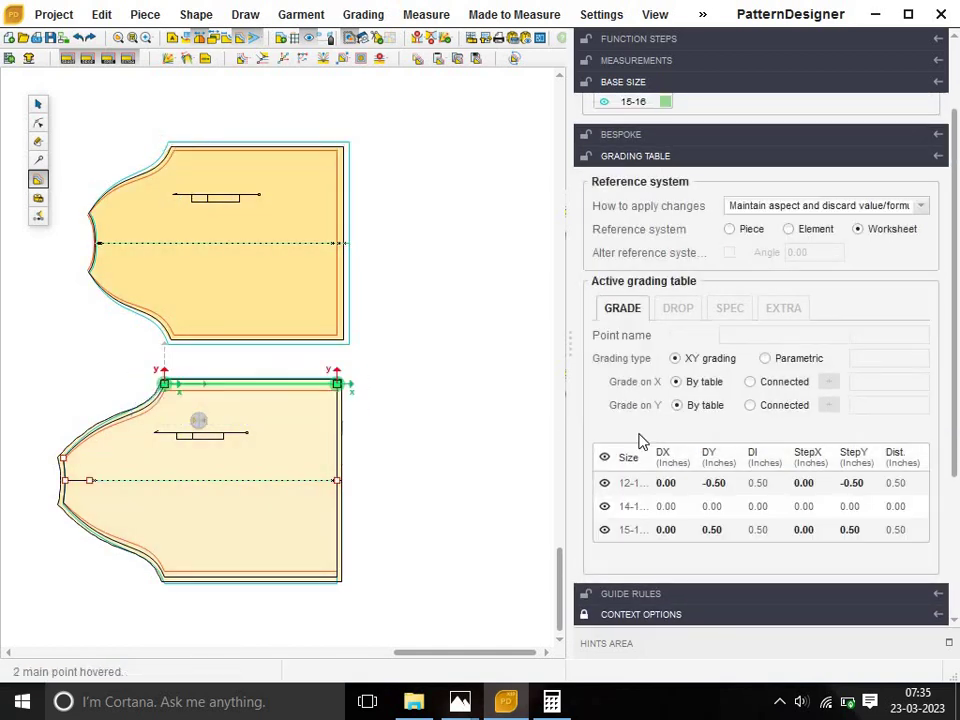
{"action": "left_click", "coordinate": [851, 467]}
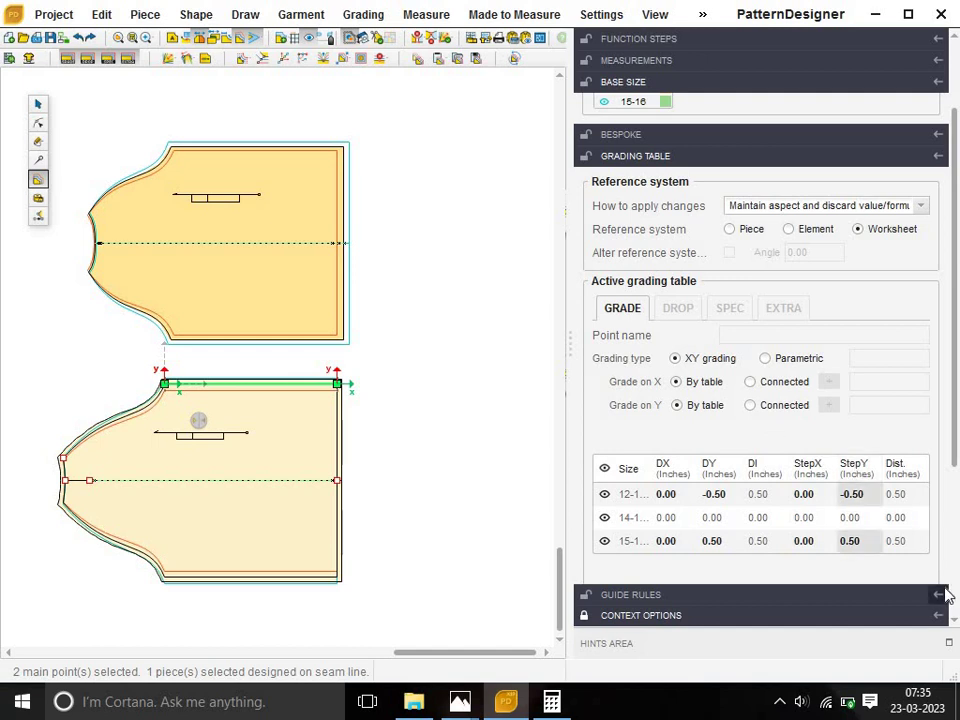
{"action": "key", "text": "BackSpace"}
{"action": "type", "text": "."}
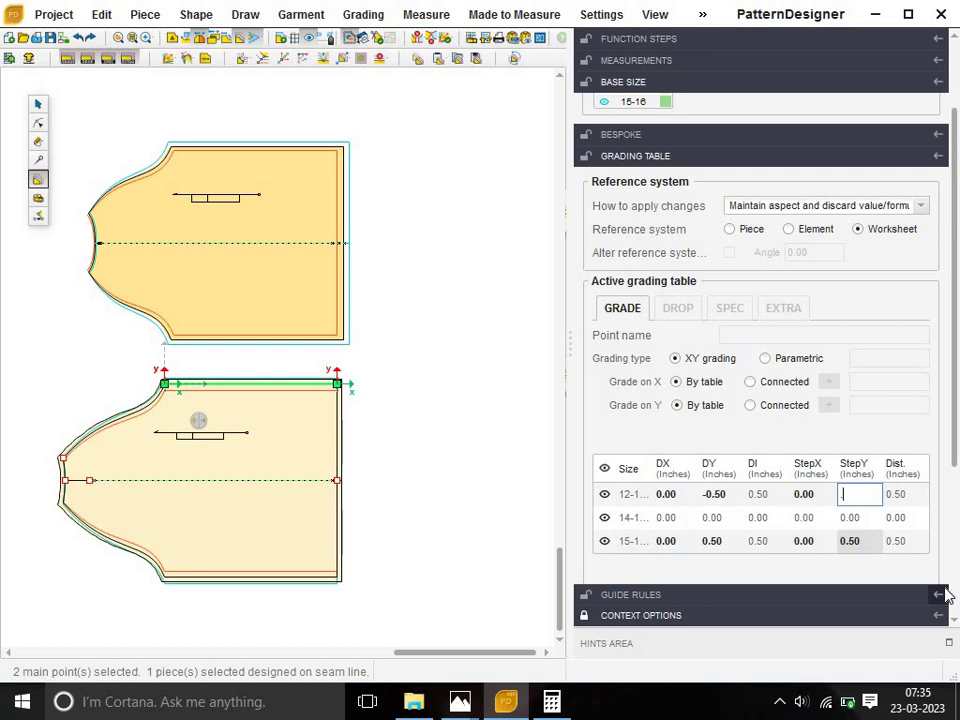
{"action": "type", "text": "3"}
{"action": "type", "text": "7"}
{"action": "key", "text": "Return"}
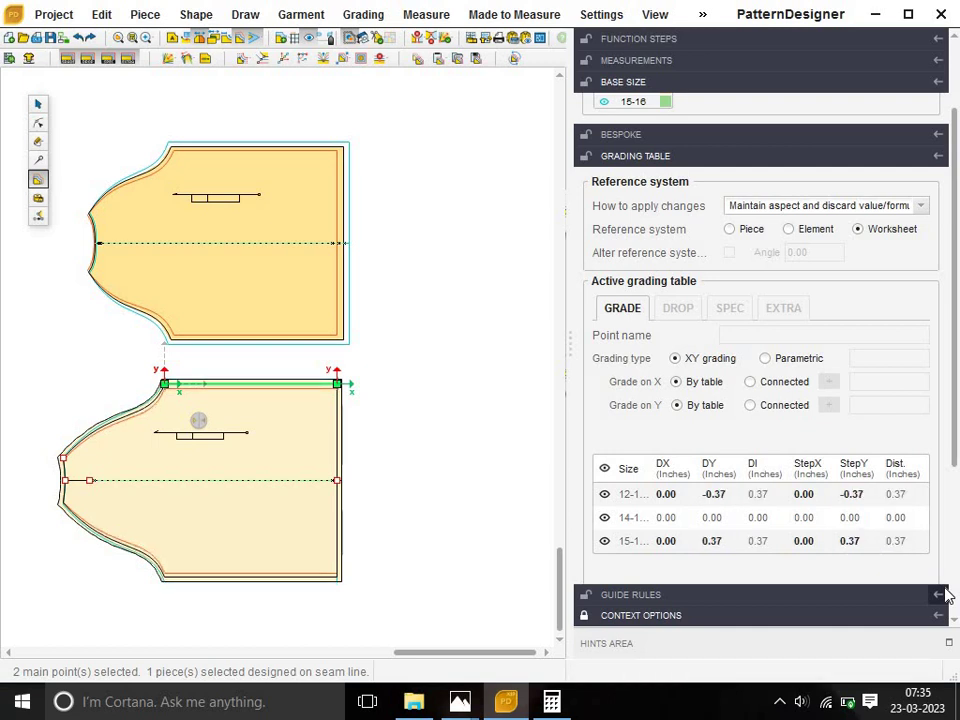
Set a 0.25 StepX on the back piece's top corner point
{"action": "scroll", "coordinate": [252, 395], "scroll_direction": "up", "scroll_amount": 5}
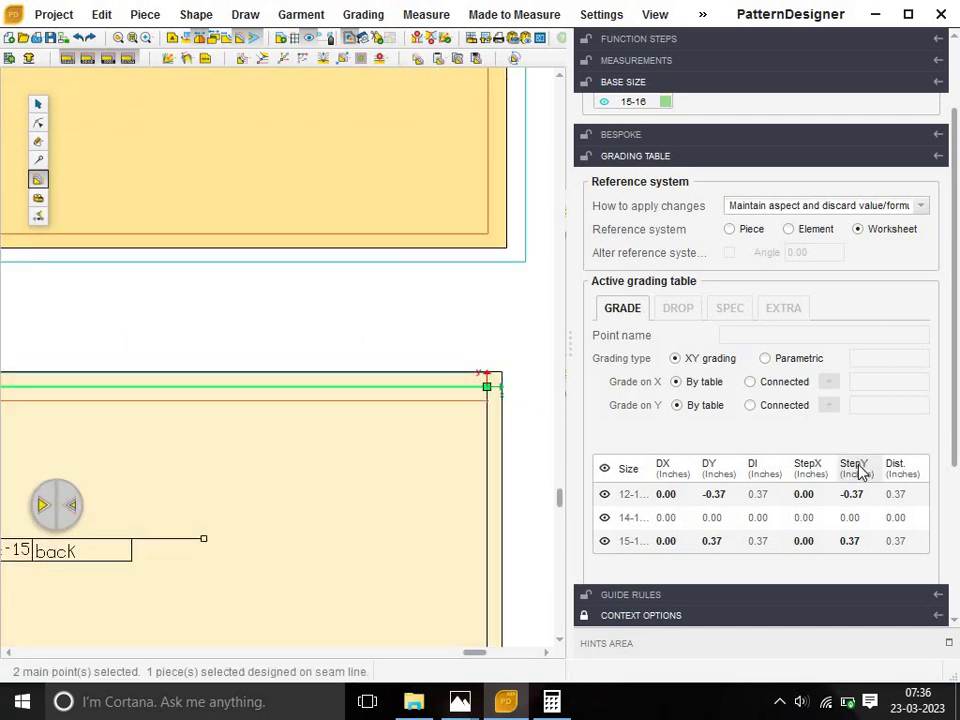
{"action": "scroll", "coordinate": [441, 317], "scroll_direction": "down", "scroll_amount": 1}
{"action": "scroll", "coordinate": [445, 320], "scroll_direction": "down", "scroll_amount": 2}
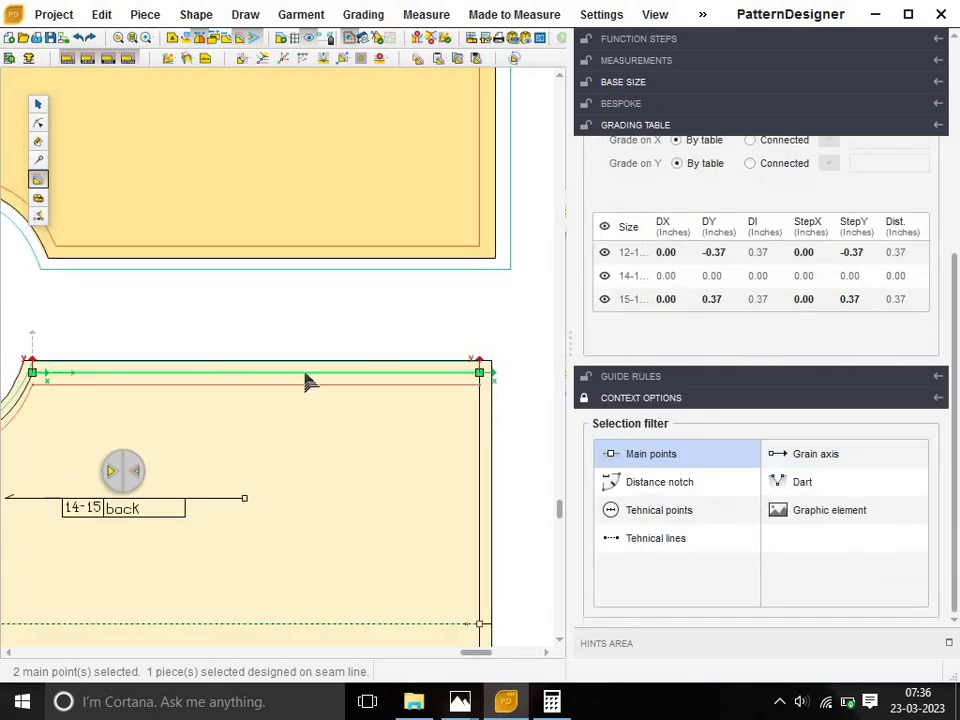
{"action": "left_click", "coordinate": [360, 326]}
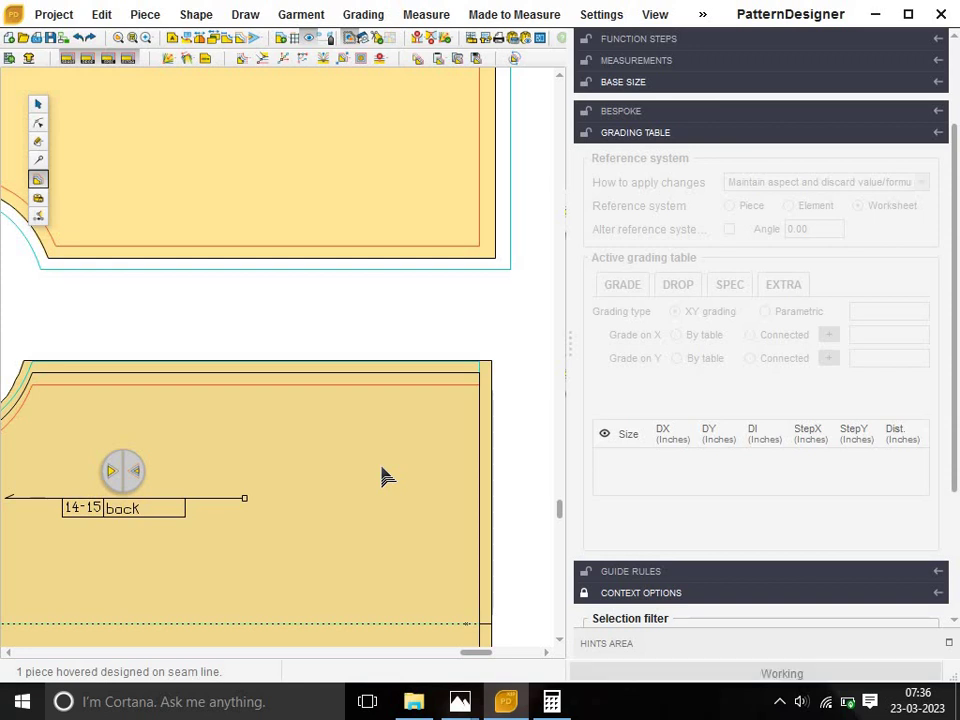
{"action": "scroll", "coordinate": [381, 476], "scroll_direction": "down", "scroll_amount": 2}
{"action": "left_click", "coordinate": [381, 476]}
{"action": "scroll", "coordinate": [470, 333], "scroll_direction": "down", "scroll_amount": 1}
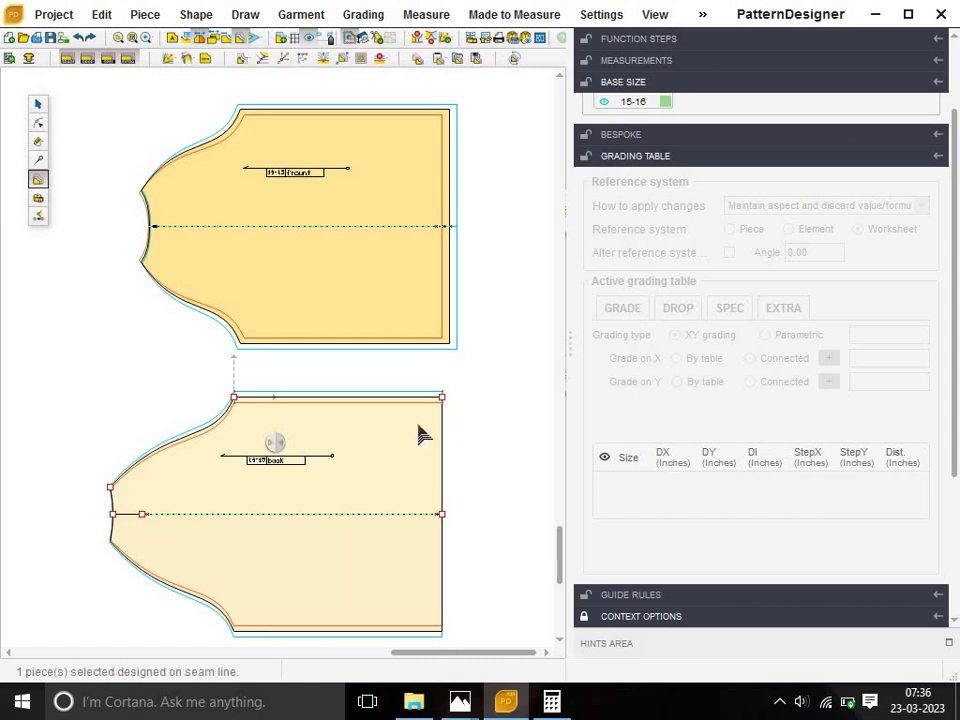
{"action": "left_click", "coordinate": [331, 437]}
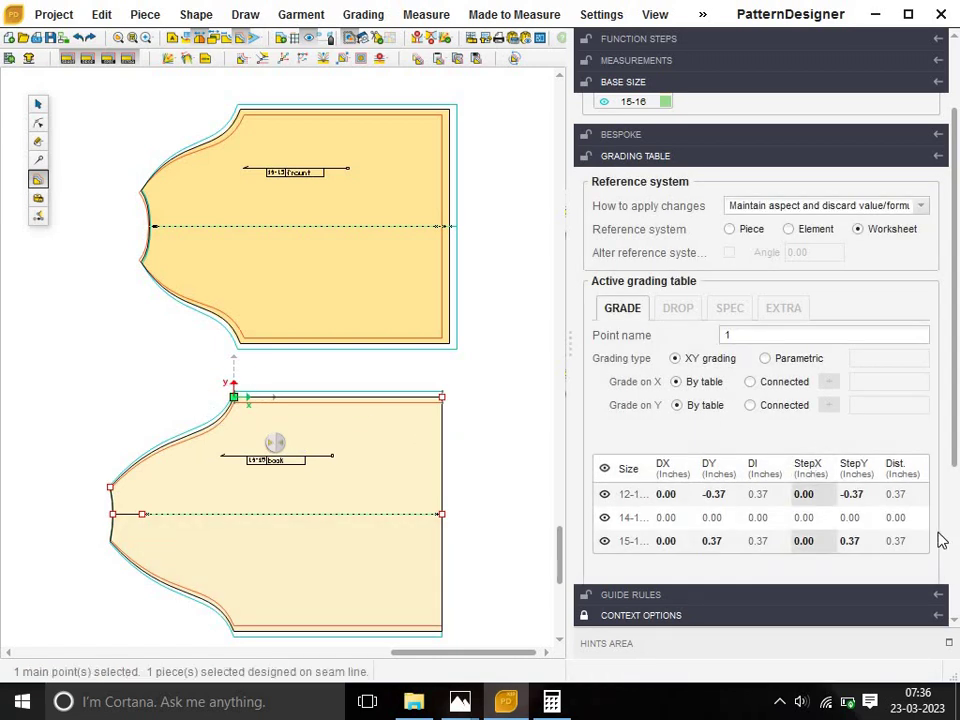
{"action": "key", "text": "BackSpace"}
{"action": "type", "text": "25"}
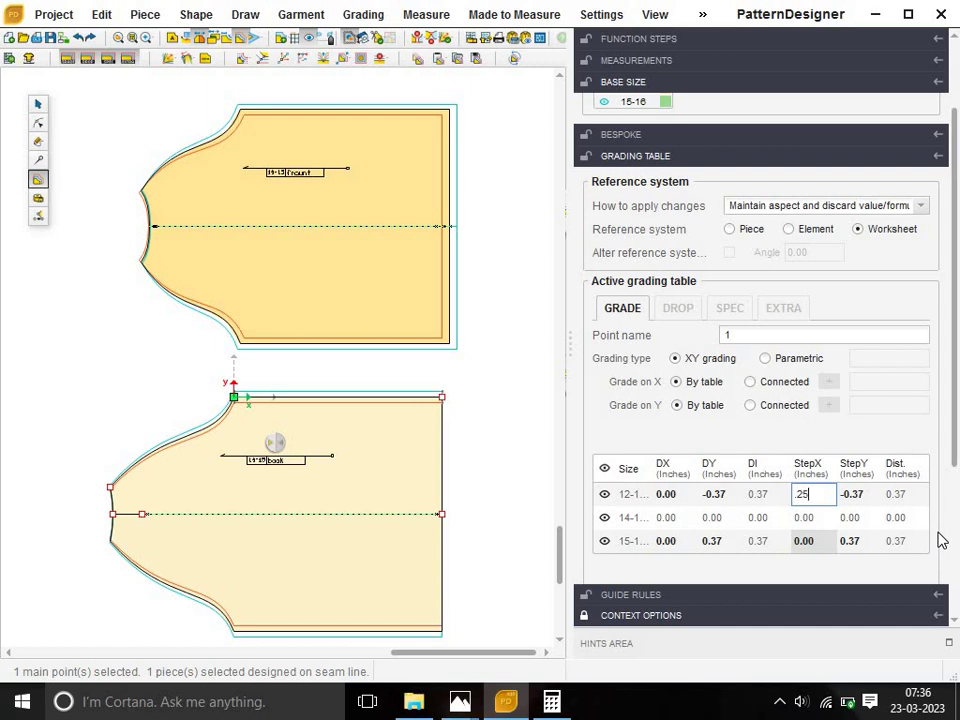
{"action": "key", "text": "Return"}
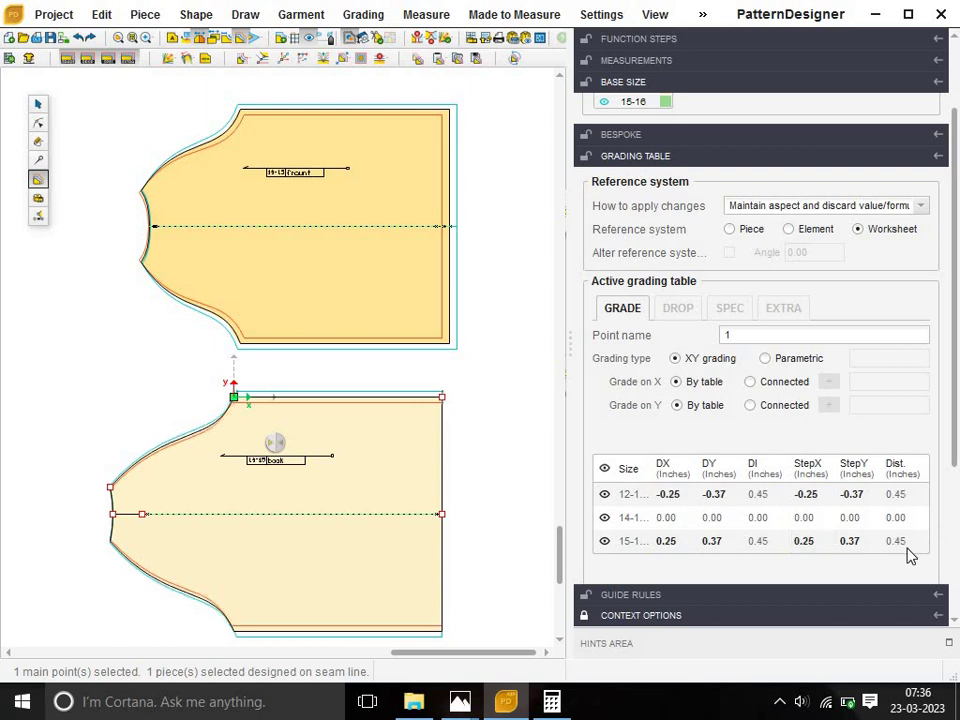
Grade both points on the back piece's right edge with a 0.25 StepX per size
{"action": "scroll", "coordinate": [250, 430], "scroll_direction": "up", "scroll_amount": 1}
{"action": "scroll", "coordinate": [251, 427], "scroll_direction": "up", "scroll_amount": 1}
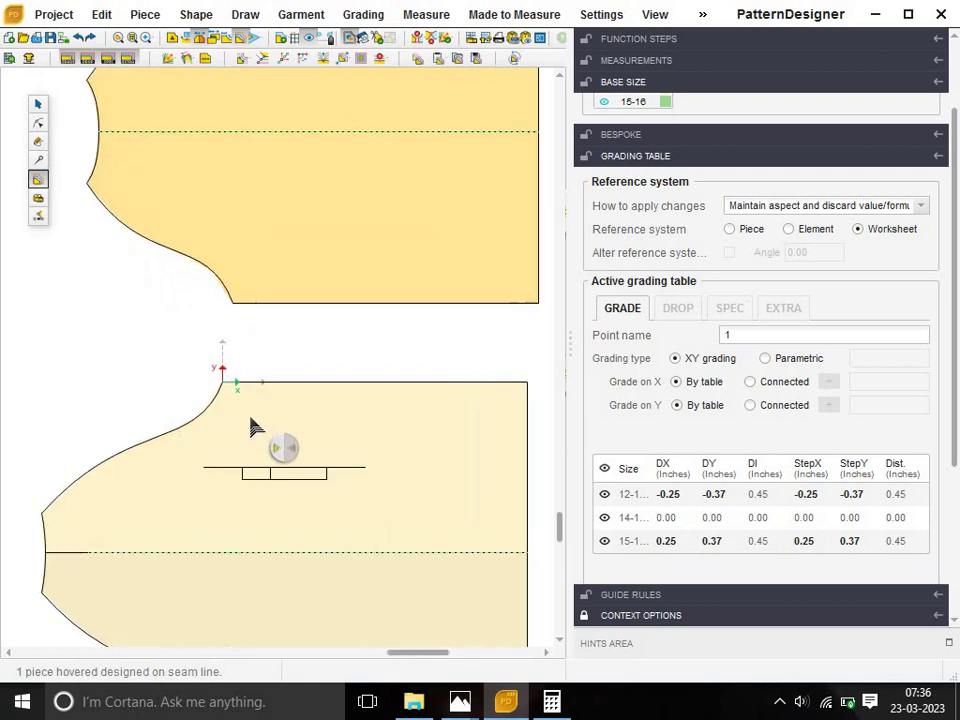
{"action": "scroll", "coordinate": [252, 426], "scroll_direction": "up", "scroll_amount": 1}
{"action": "scroll", "coordinate": [217, 396], "scroll_direction": "down", "scroll_amount": 1}
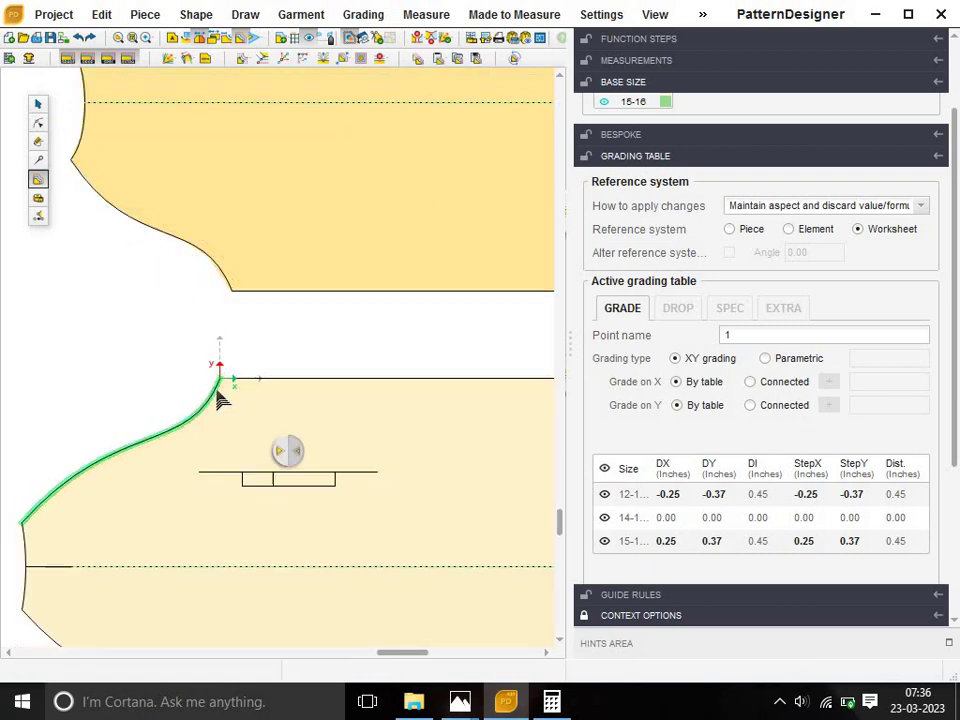
{"action": "scroll", "coordinate": [216, 393], "scroll_direction": "down", "scroll_amount": 1}
{"action": "scroll", "coordinate": [216, 393], "scroll_direction": "down", "scroll_amount": 1}
{"action": "scroll", "coordinate": [150, 450], "scroll_direction": "up", "scroll_amount": 3}
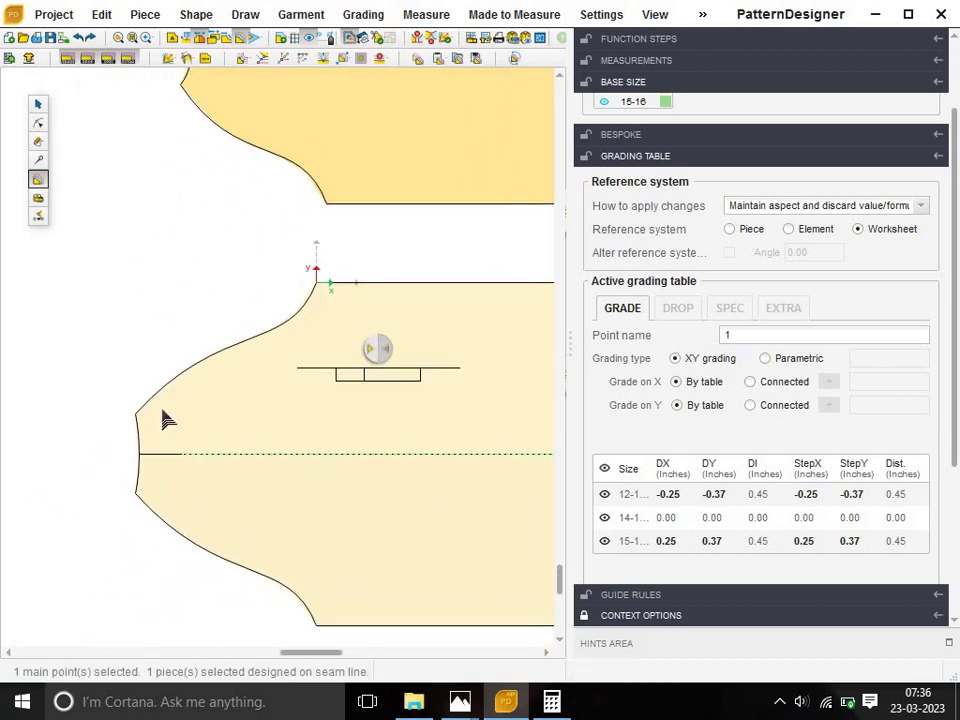
{"action": "left_click", "coordinate": [140, 418]}
{"action": "left_click", "coordinate": [135, 413]}
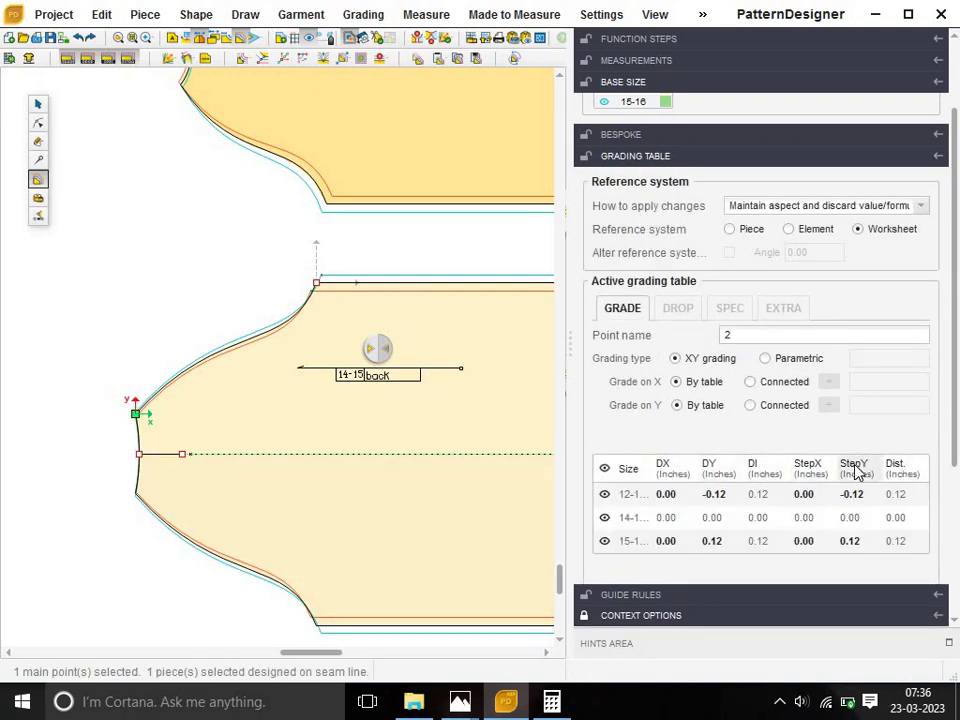
{"action": "scroll", "coordinate": [388, 386], "scroll_direction": "down", "scroll_amount": 3}
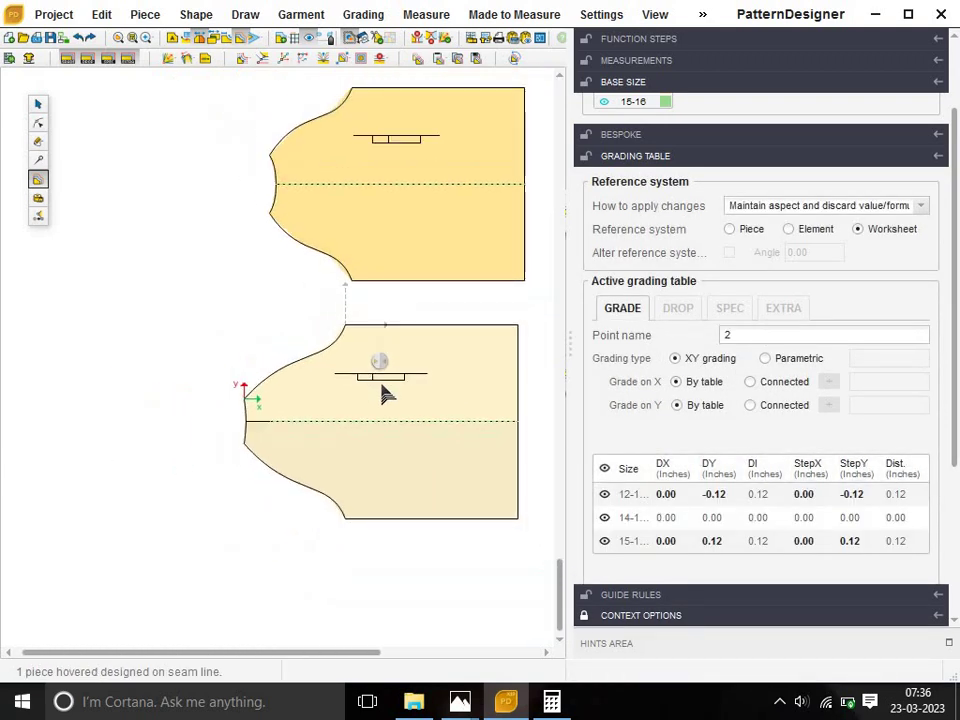
{"action": "scroll", "coordinate": [535, 343], "scroll_direction": "up", "scroll_amount": 1}
{"action": "scroll", "coordinate": [450, 364], "scroll_direction": "up", "scroll_amount": 2}
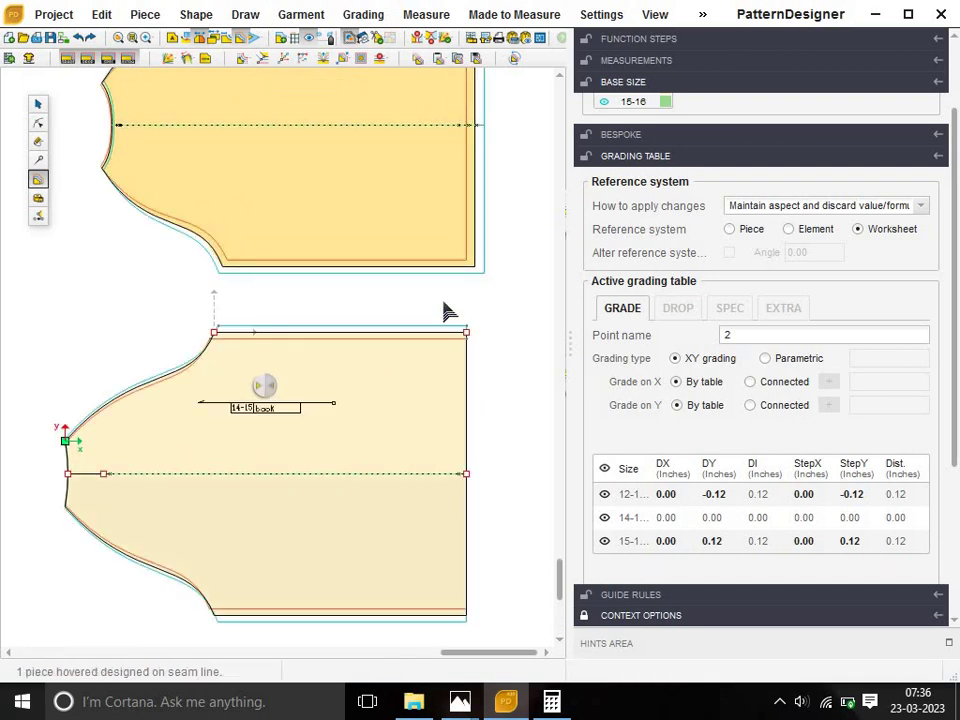
{"action": "left_click_drag", "start_coordinate": [446, 302], "coordinate": [508, 528]}
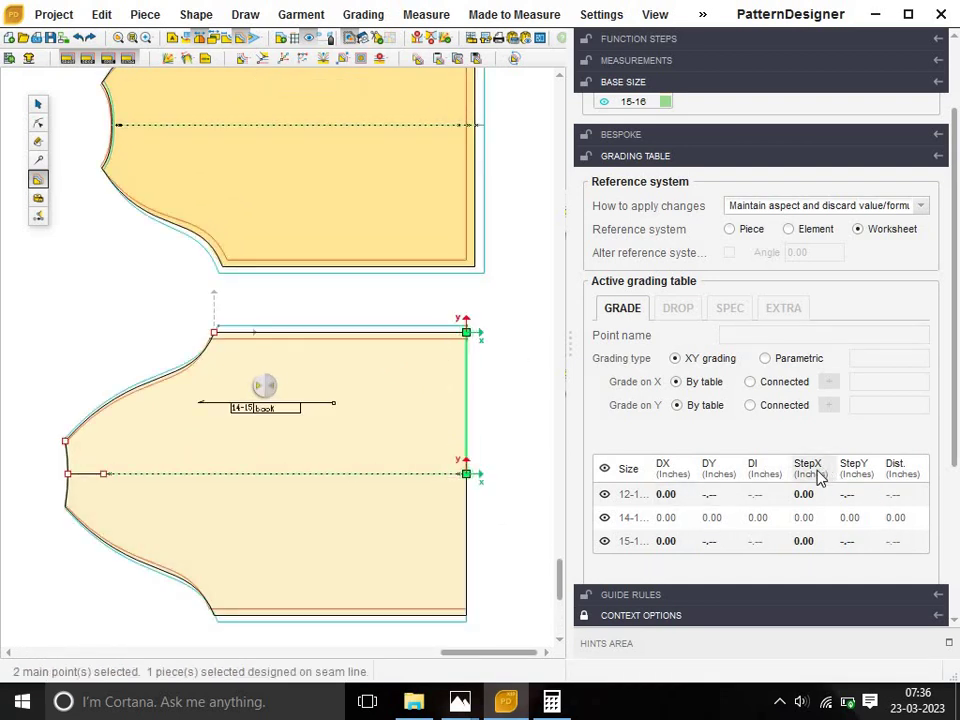
{"action": "double_click", "coordinate": [803, 494]}
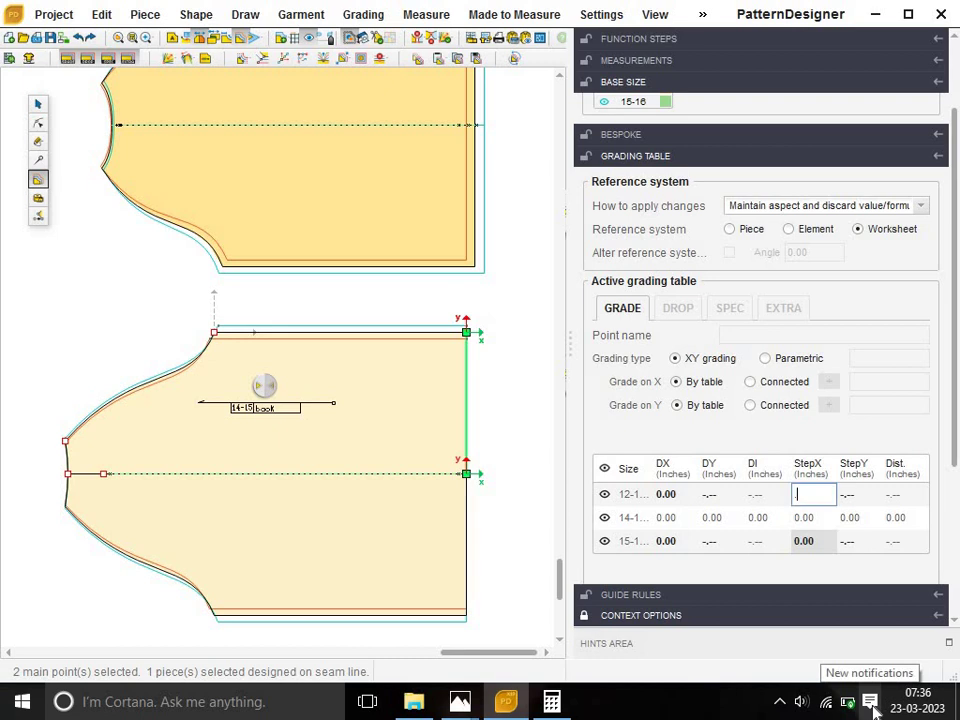
{"action": "type", "text": ".25"}
{"action": "key", "text": "Return"}
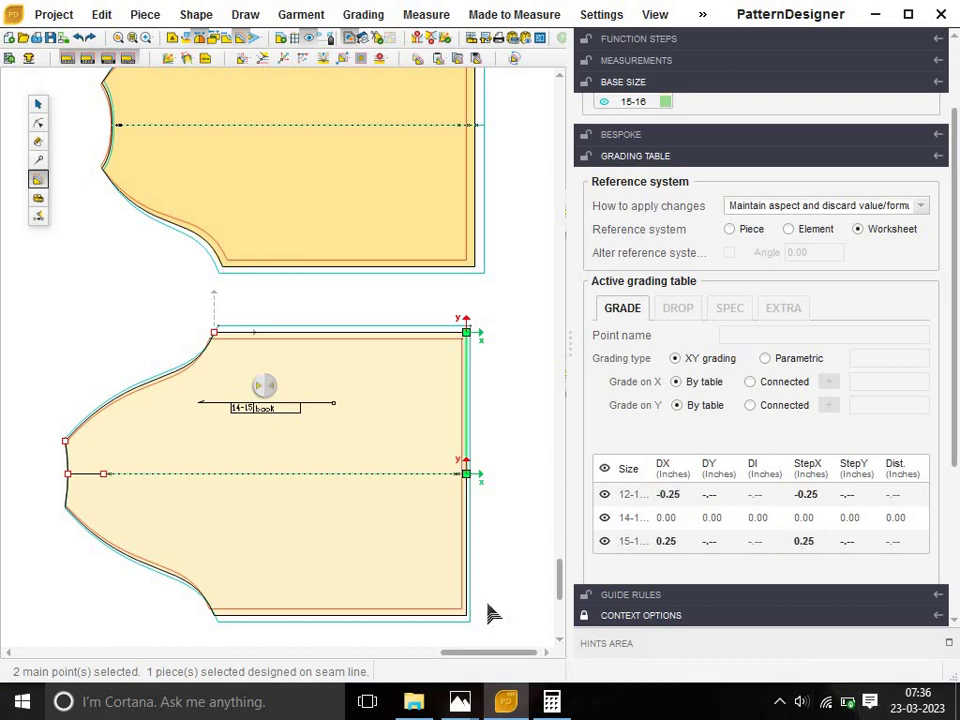
{"action": "left_click", "coordinate": [503, 395]}
Remove the back piece's lower half below the fold line
{"action": "scroll", "coordinate": [503, 395], "scroll_direction": "down", "scroll_amount": 1}
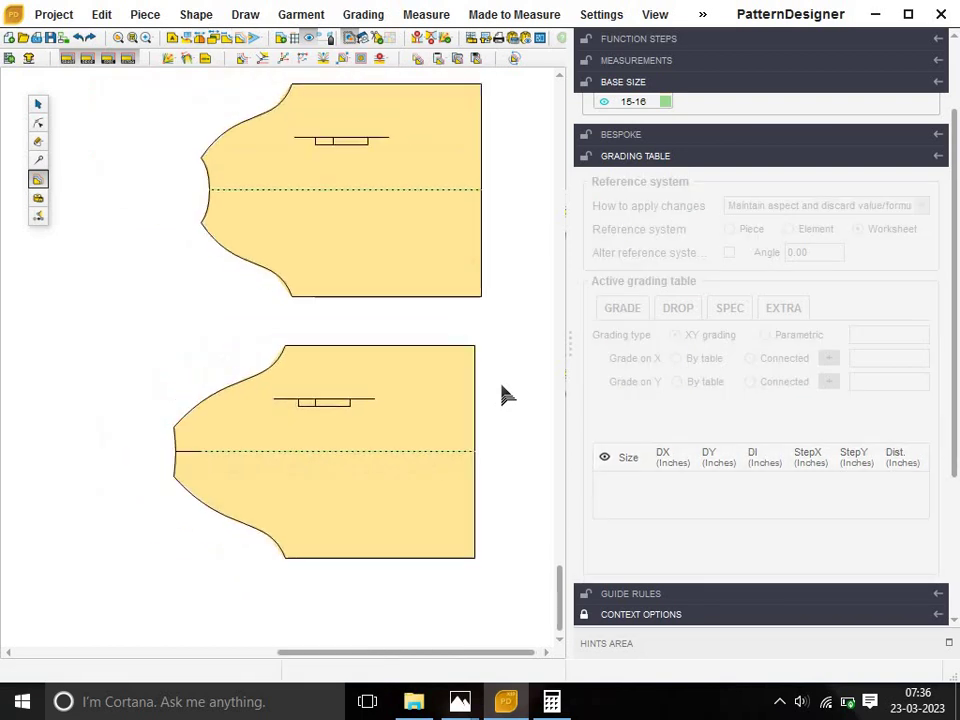
{"action": "scroll", "coordinate": [503, 395], "scroll_direction": "down", "scroll_amount": 1}
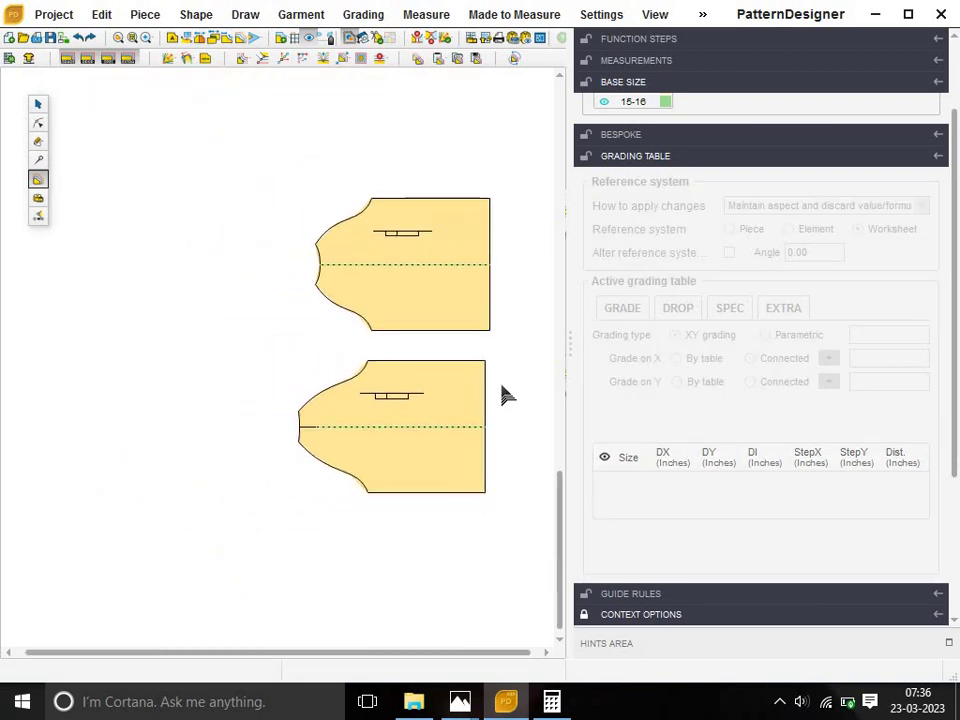
{"action": "left_click", "coordinate": [37, 123]}
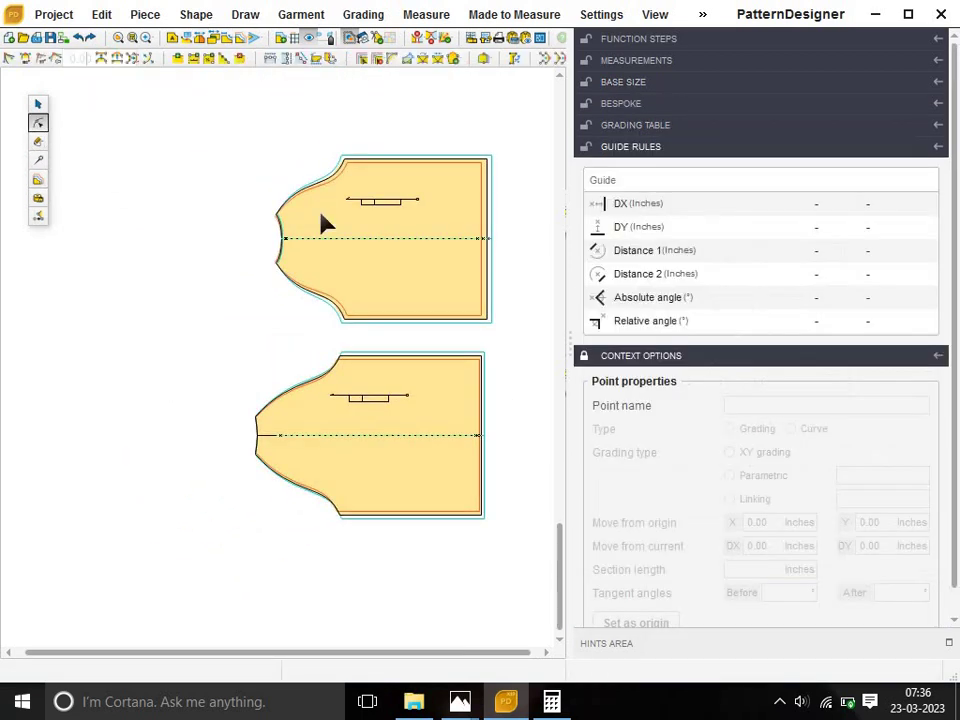
{"action": "left_click", "coordinate": [274, 436]}
{"action": "left_click", "coordinate": [277, 435]}
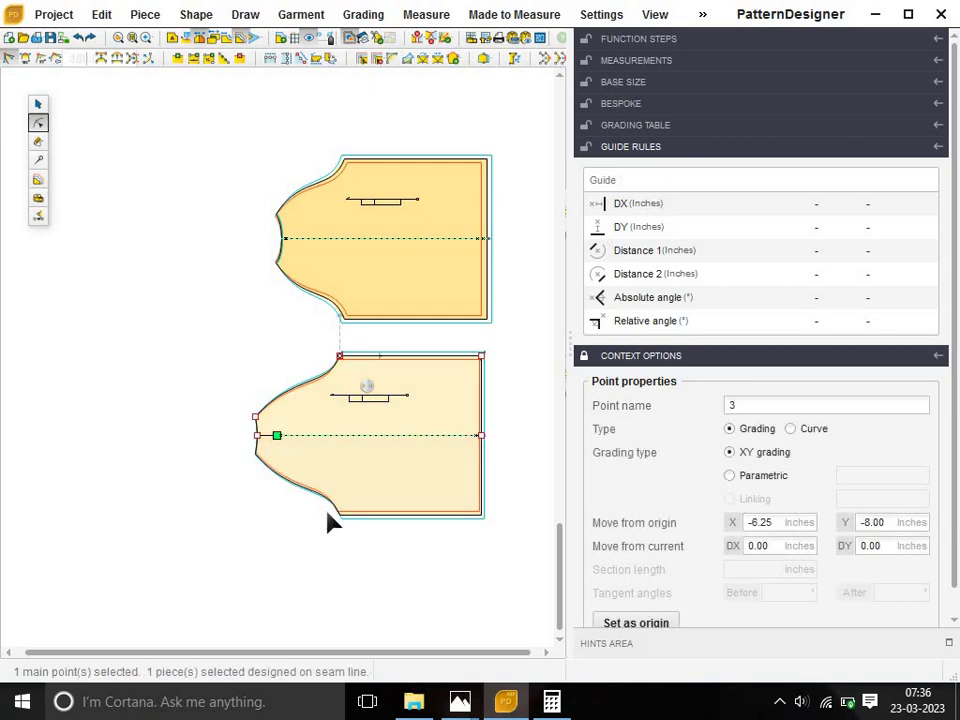
{"action": "key", "text": "ctrl+z"}
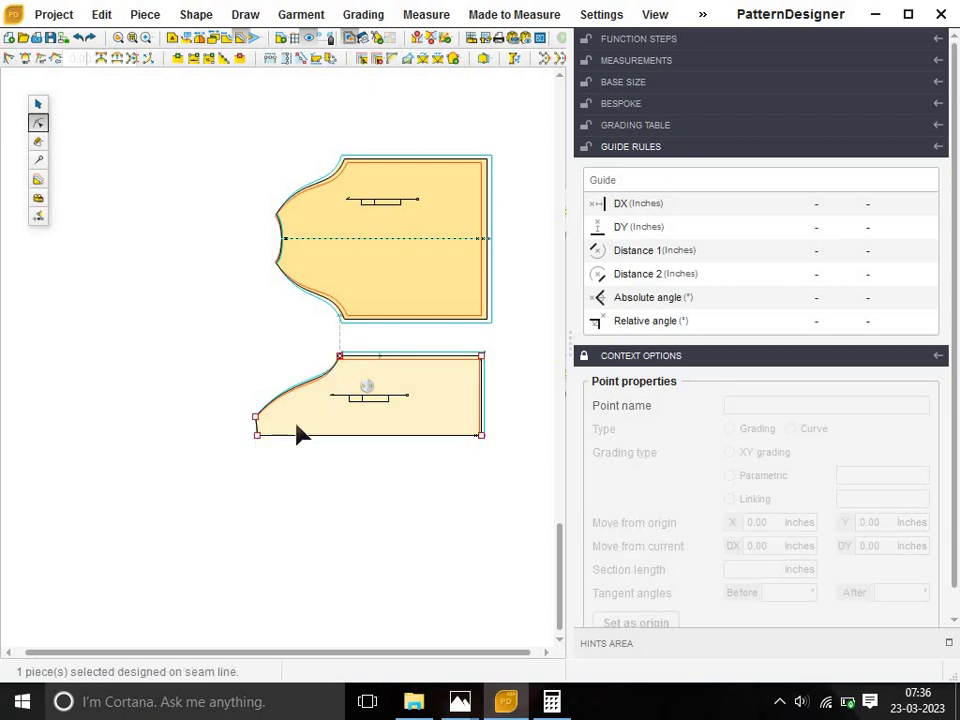
Make the back's bottom edge a symmetry axis and unfold the back into a mirrored whole
{"action": "left_click", "coordinate": [38, 160]}
{"action": "left_click", "coordinate": [222, 57]}
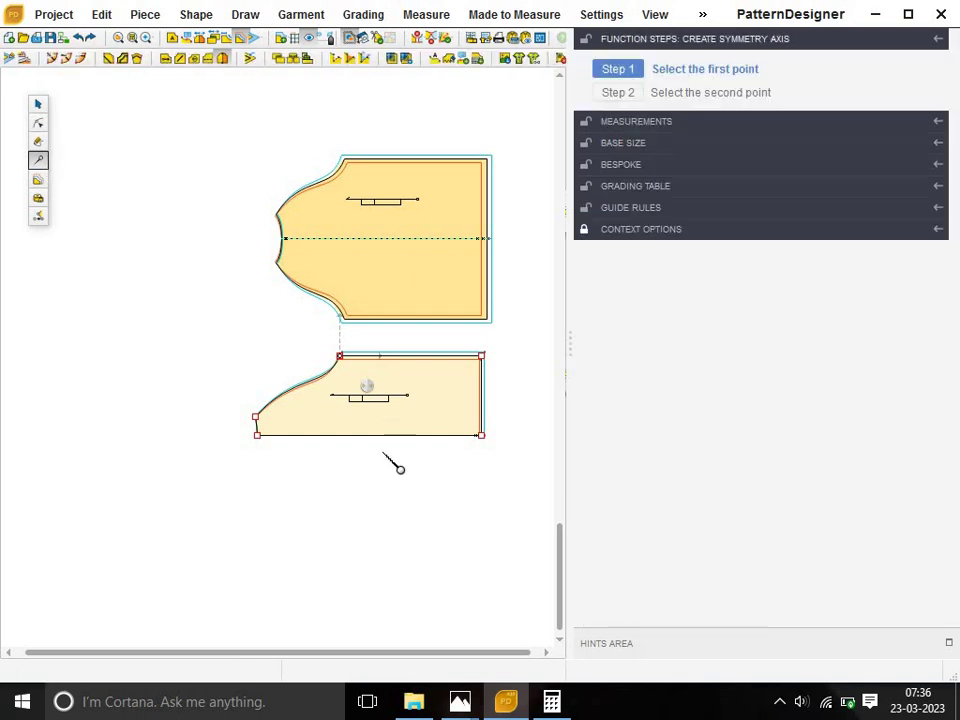
{"action": "left_click", "coordinate": [392, 437]}
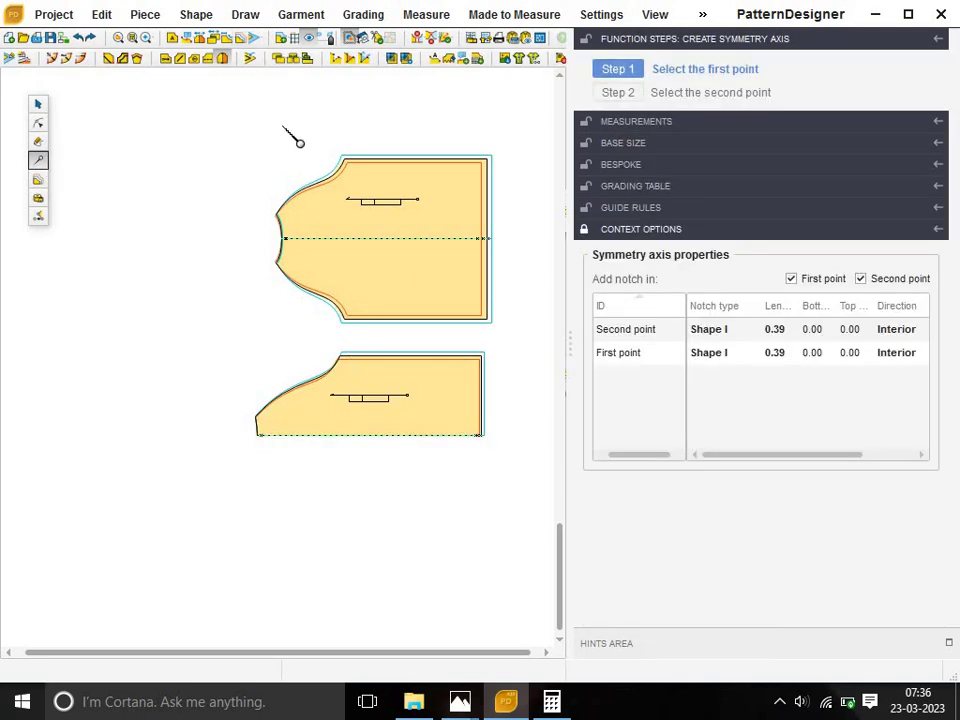
{"action": "left_click", "coordinate": [225, 59]}
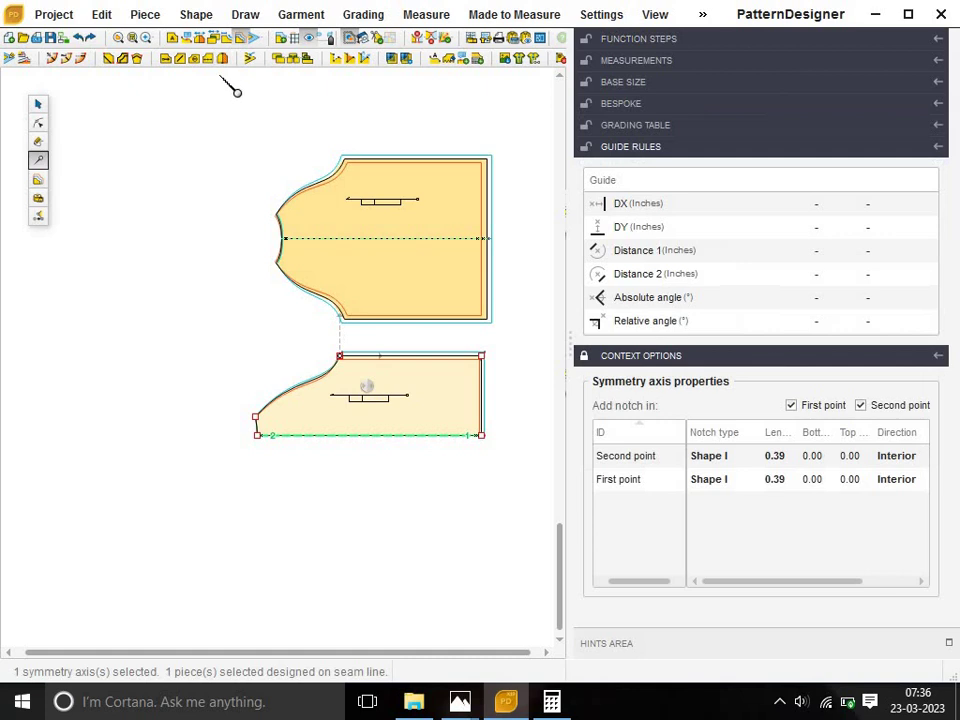
{"action": "left_click", "coordinate": [39, 104]}
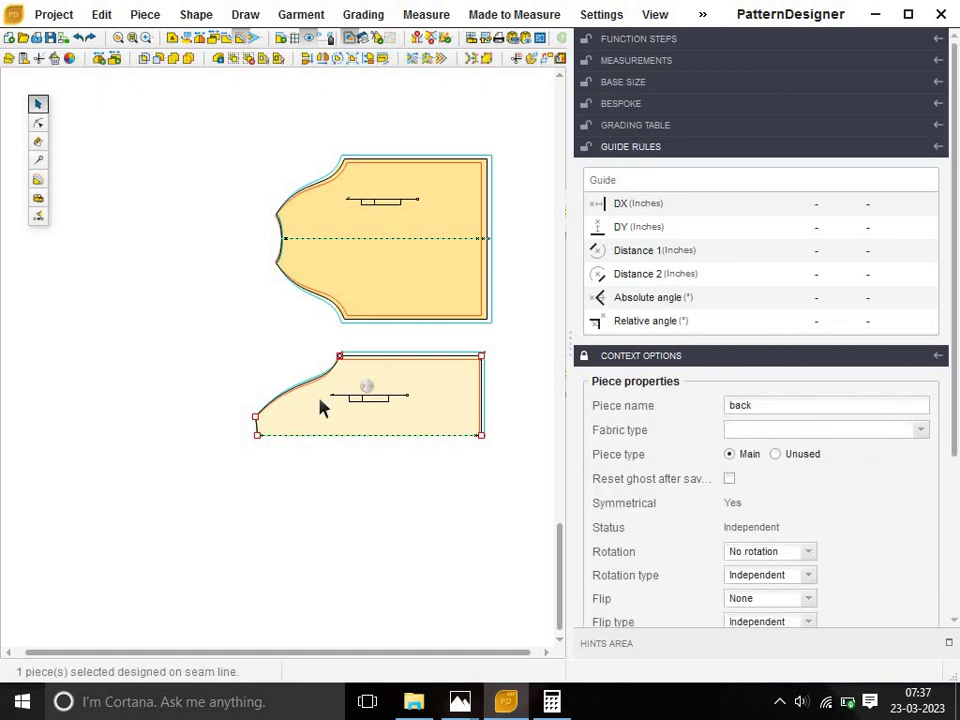
{"action": "left_click", "coordinate": [204, 44]}
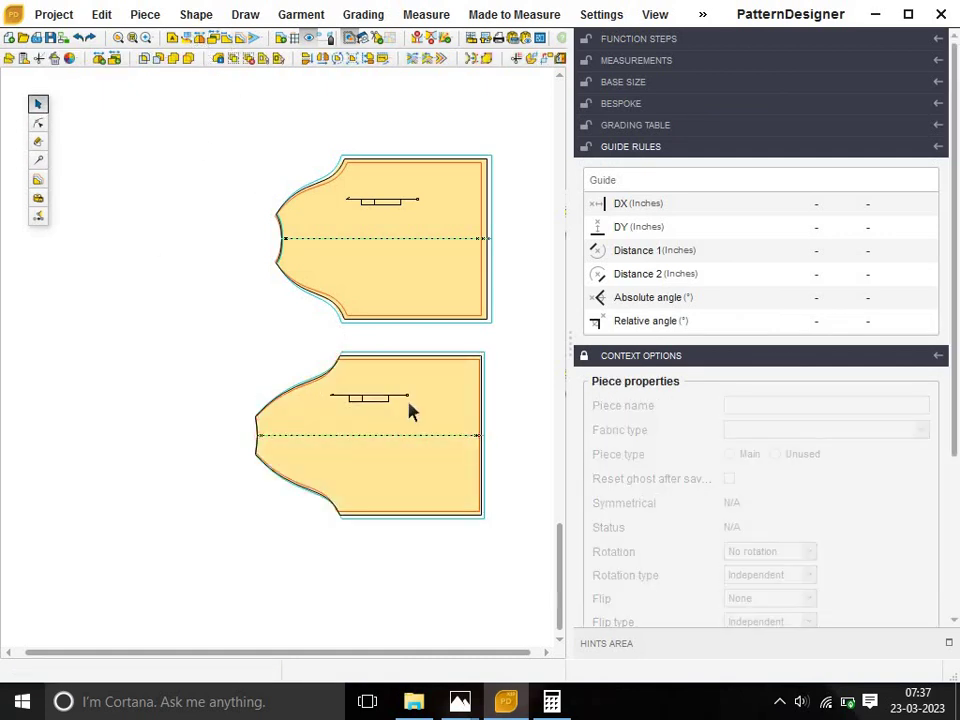
Try saving the pattern, cancel the demo-version save, and centre the sleeve above the front and back
{"action": "left_click", "coordinate": [132, 37]}
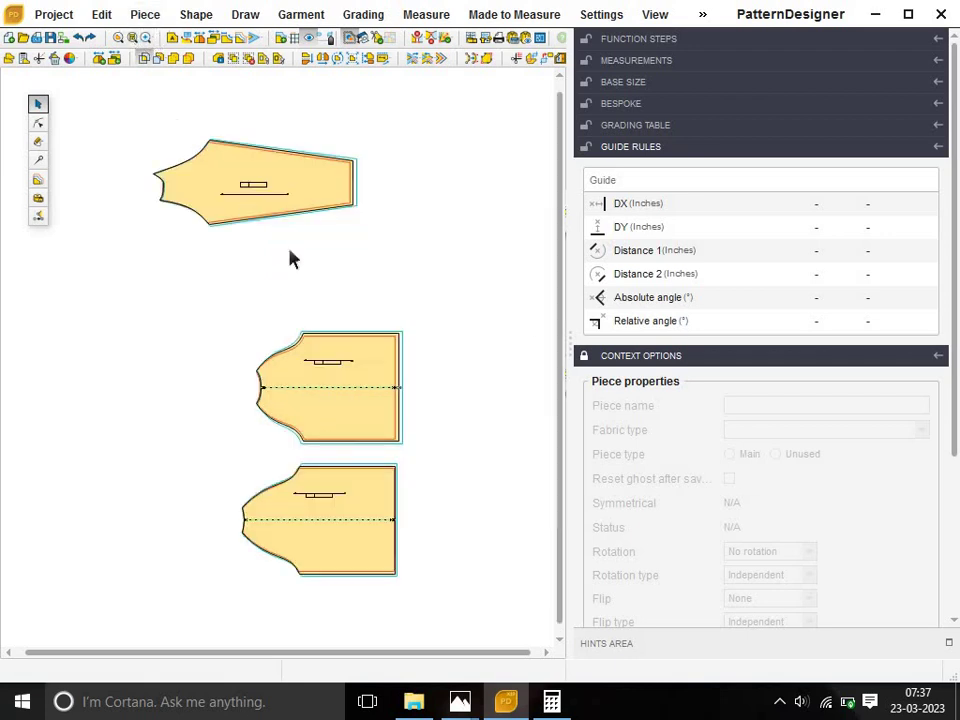
{"action": "left_click", "coordinate": [37, 36]}
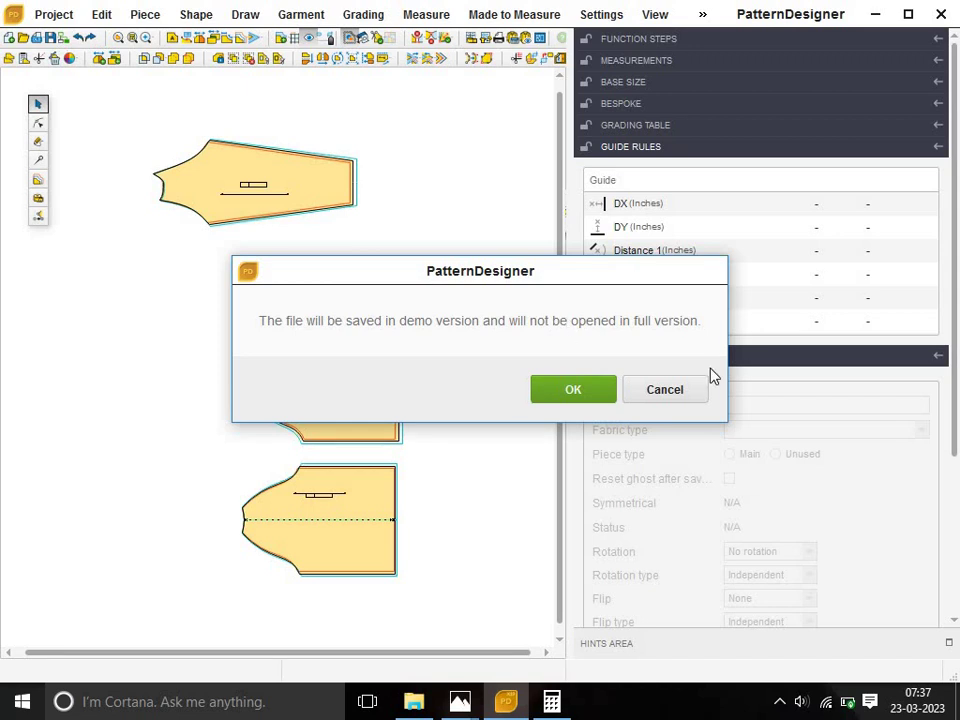
{"action": "left_click", "coordinate": [670, 392]}
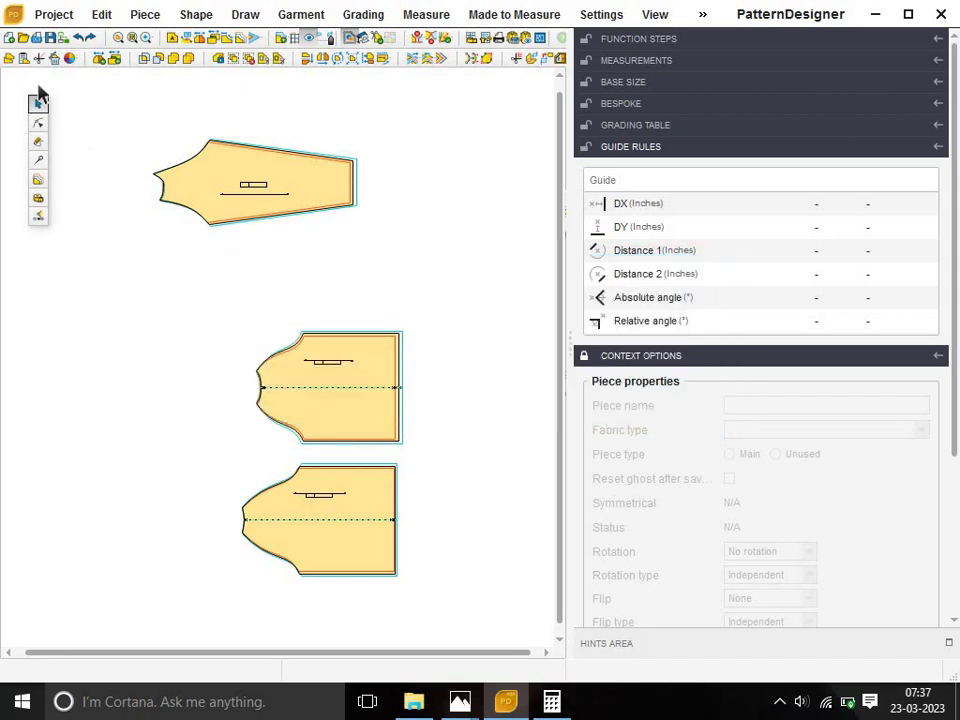
{"action": "left_click_drag", "start_coordinate": [228, 202], "coordinate": [333, 280]}
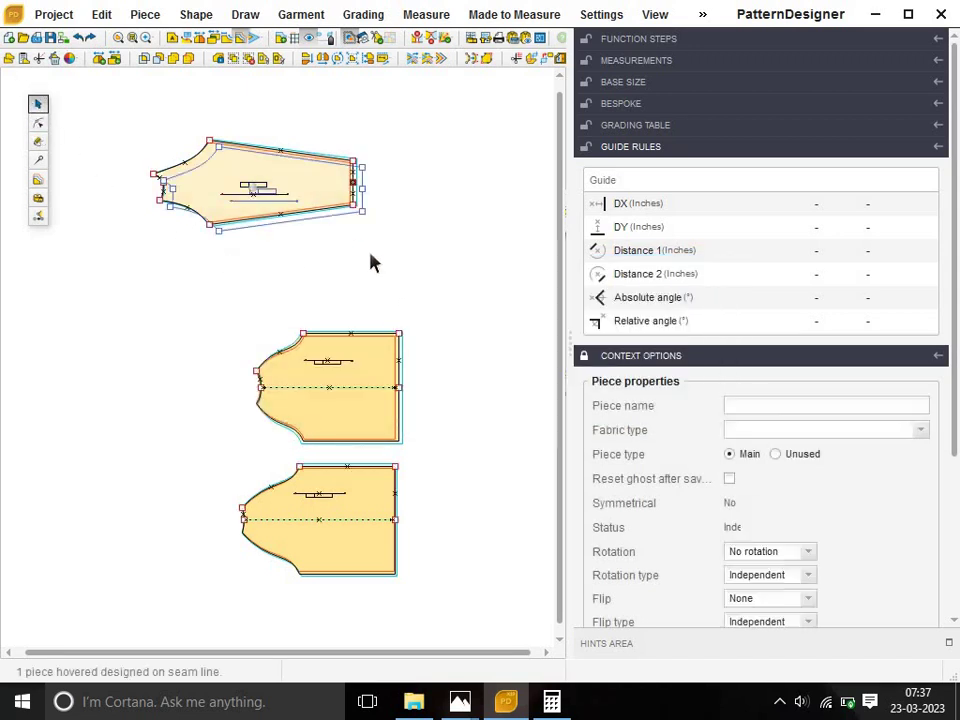